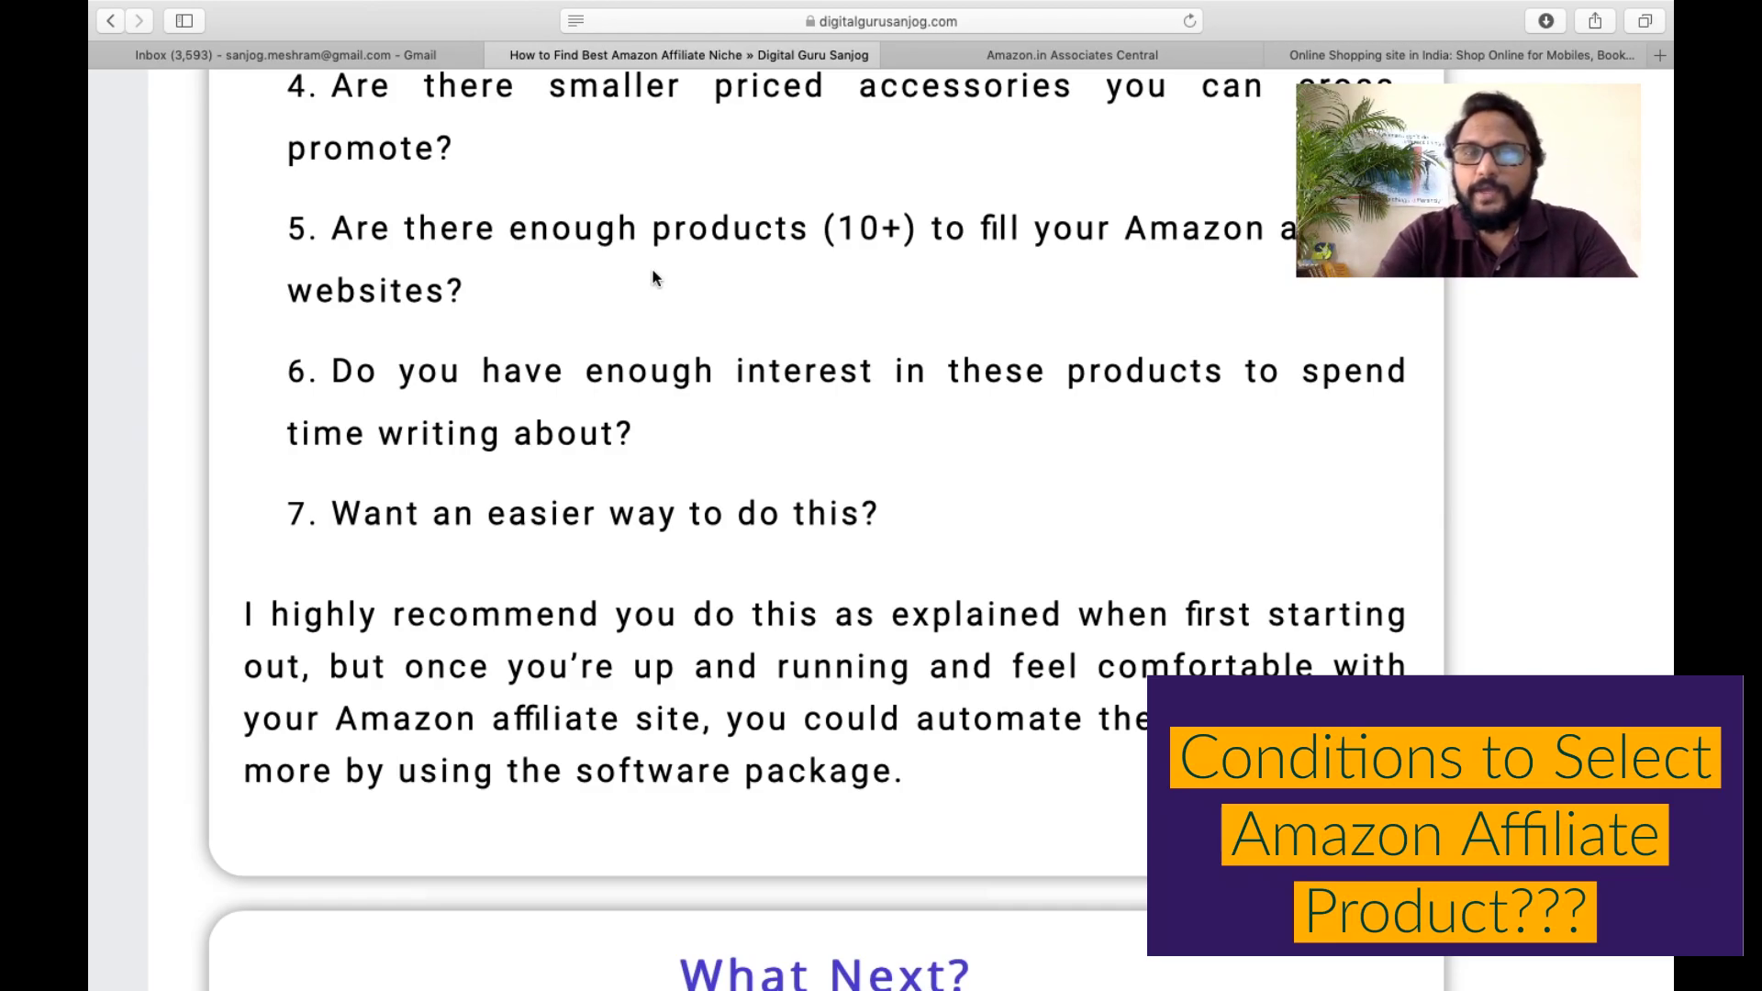
- Review conditions 5 to 7 of the product selection list and highlight "enough interest" in condition 6
{"action": "scroll", "coordinate": [656, 277], "scroll_direction": "down", "scroll_amount": 1}
{"action": "scroll", "coordinate": [656, 277], "scroll_direction": "down", "scroll_amount": 1}
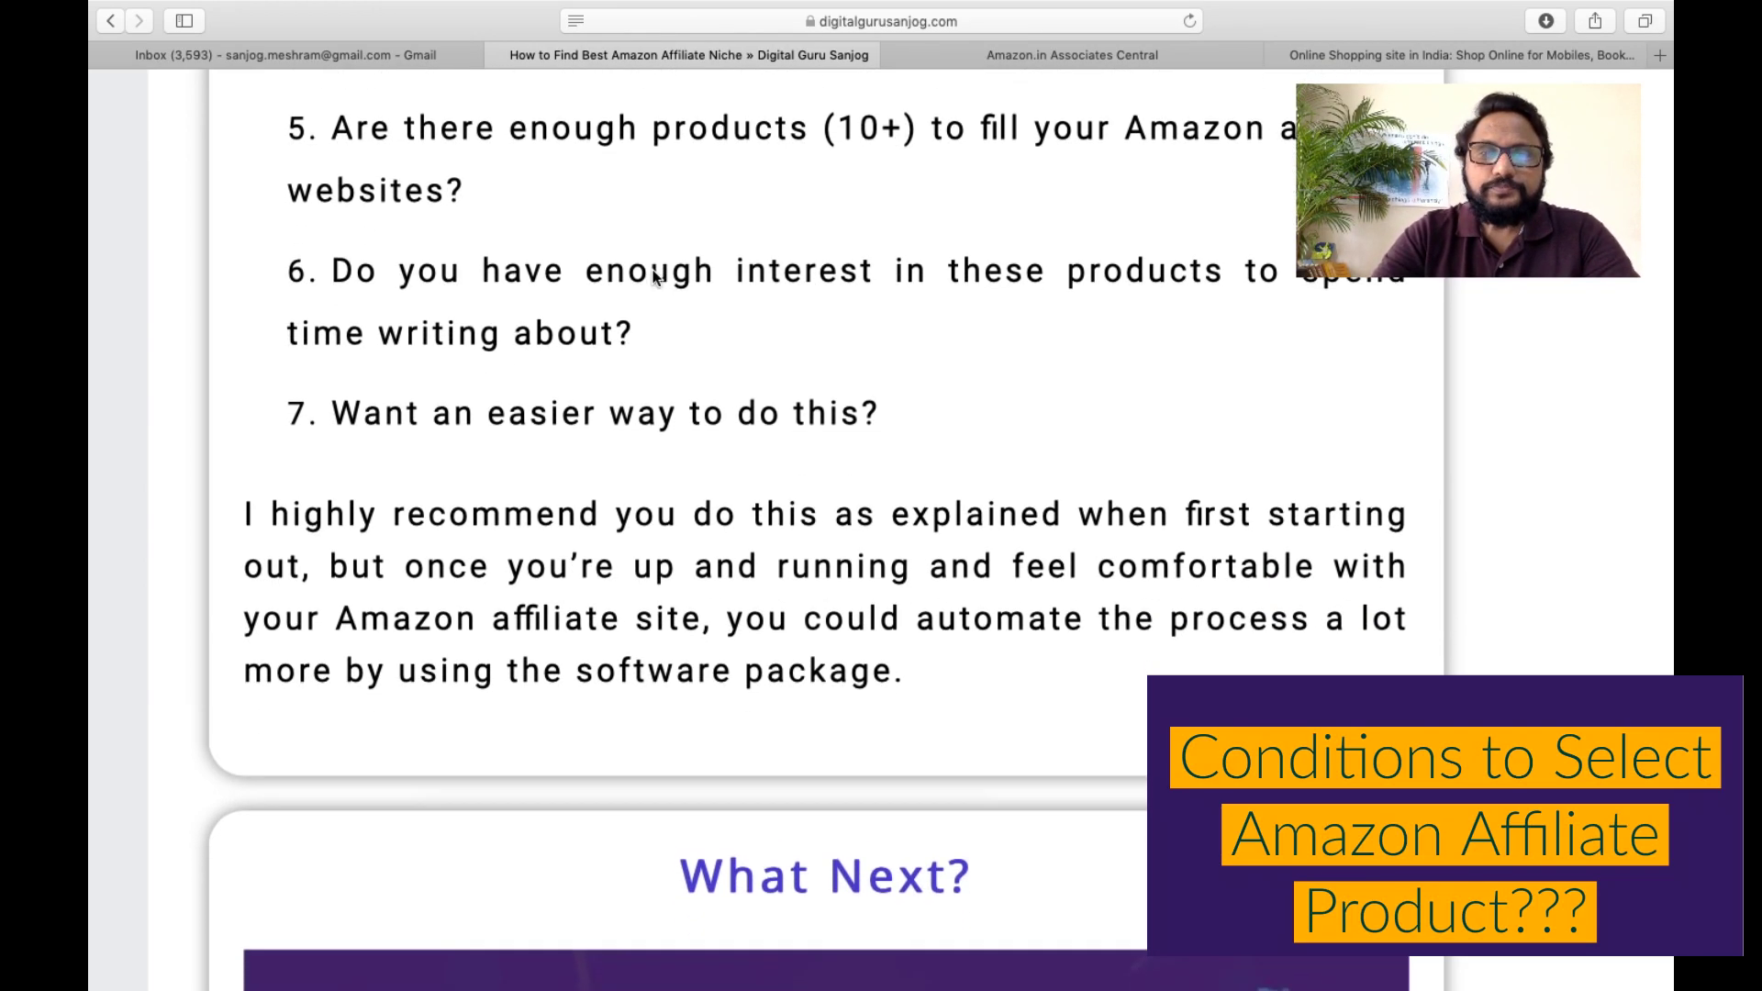
{"action": "left_click_drag", "start_coordinate": [585, 271], "coordinate": [881, 267]}
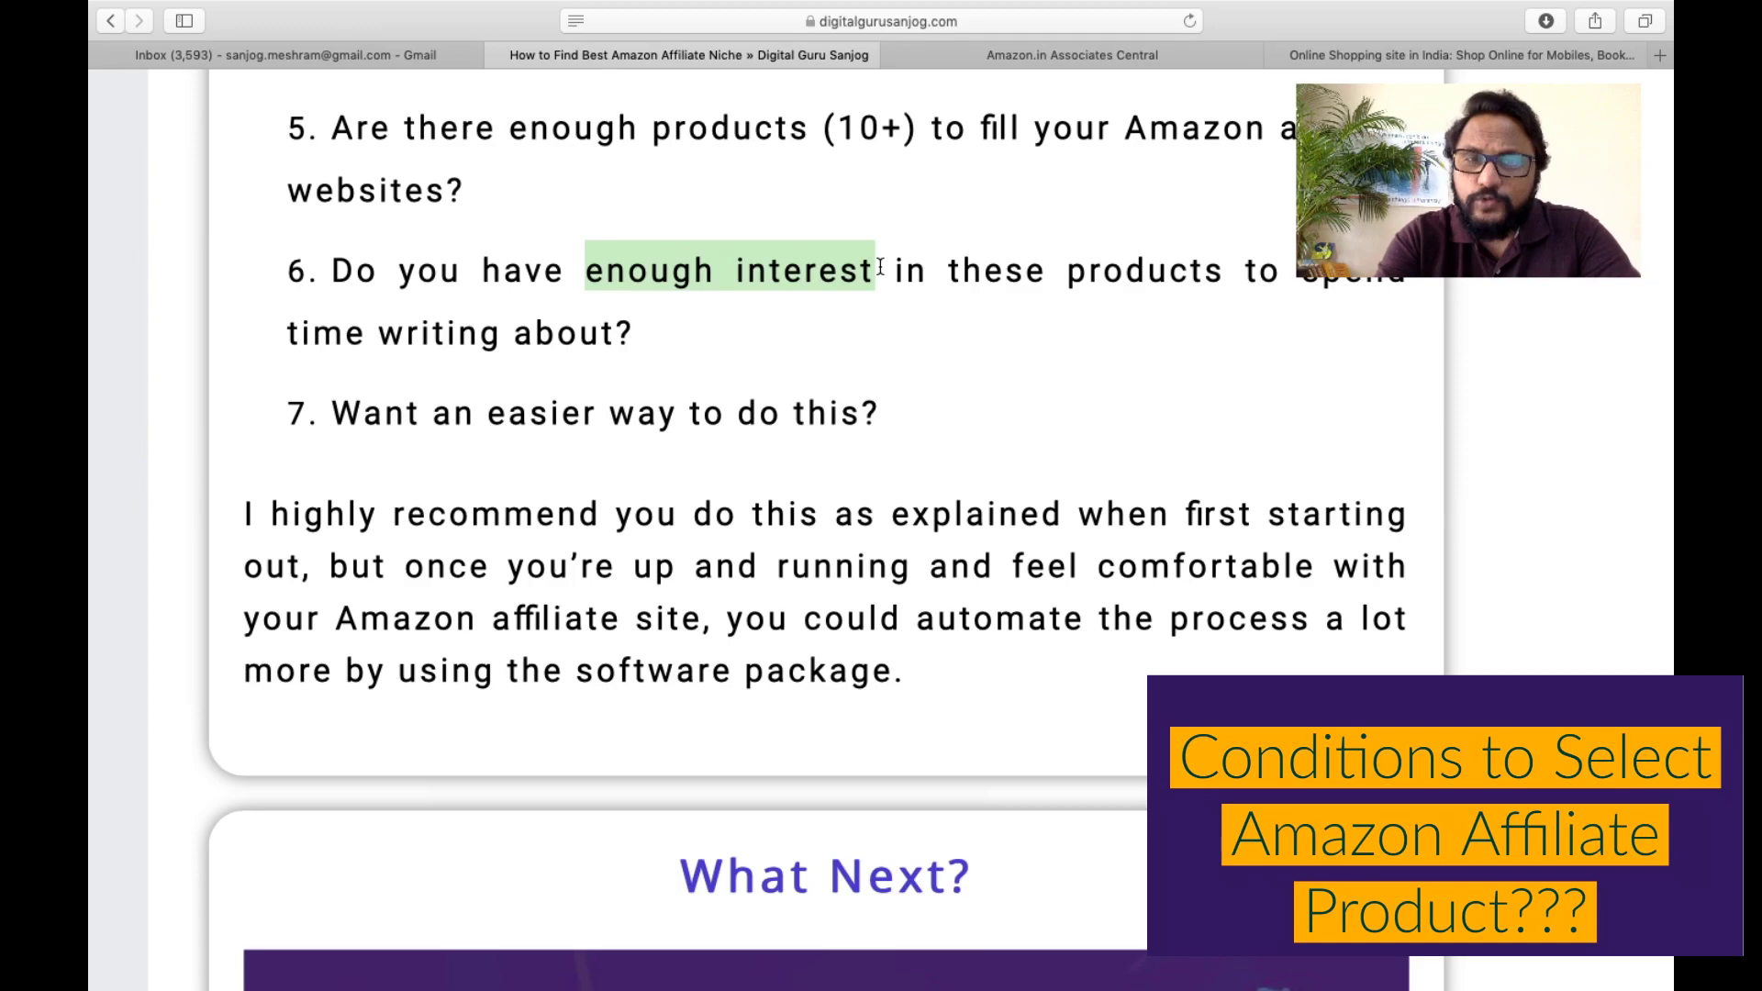
{"action": "left_click", "coordinate": [876, 287]}
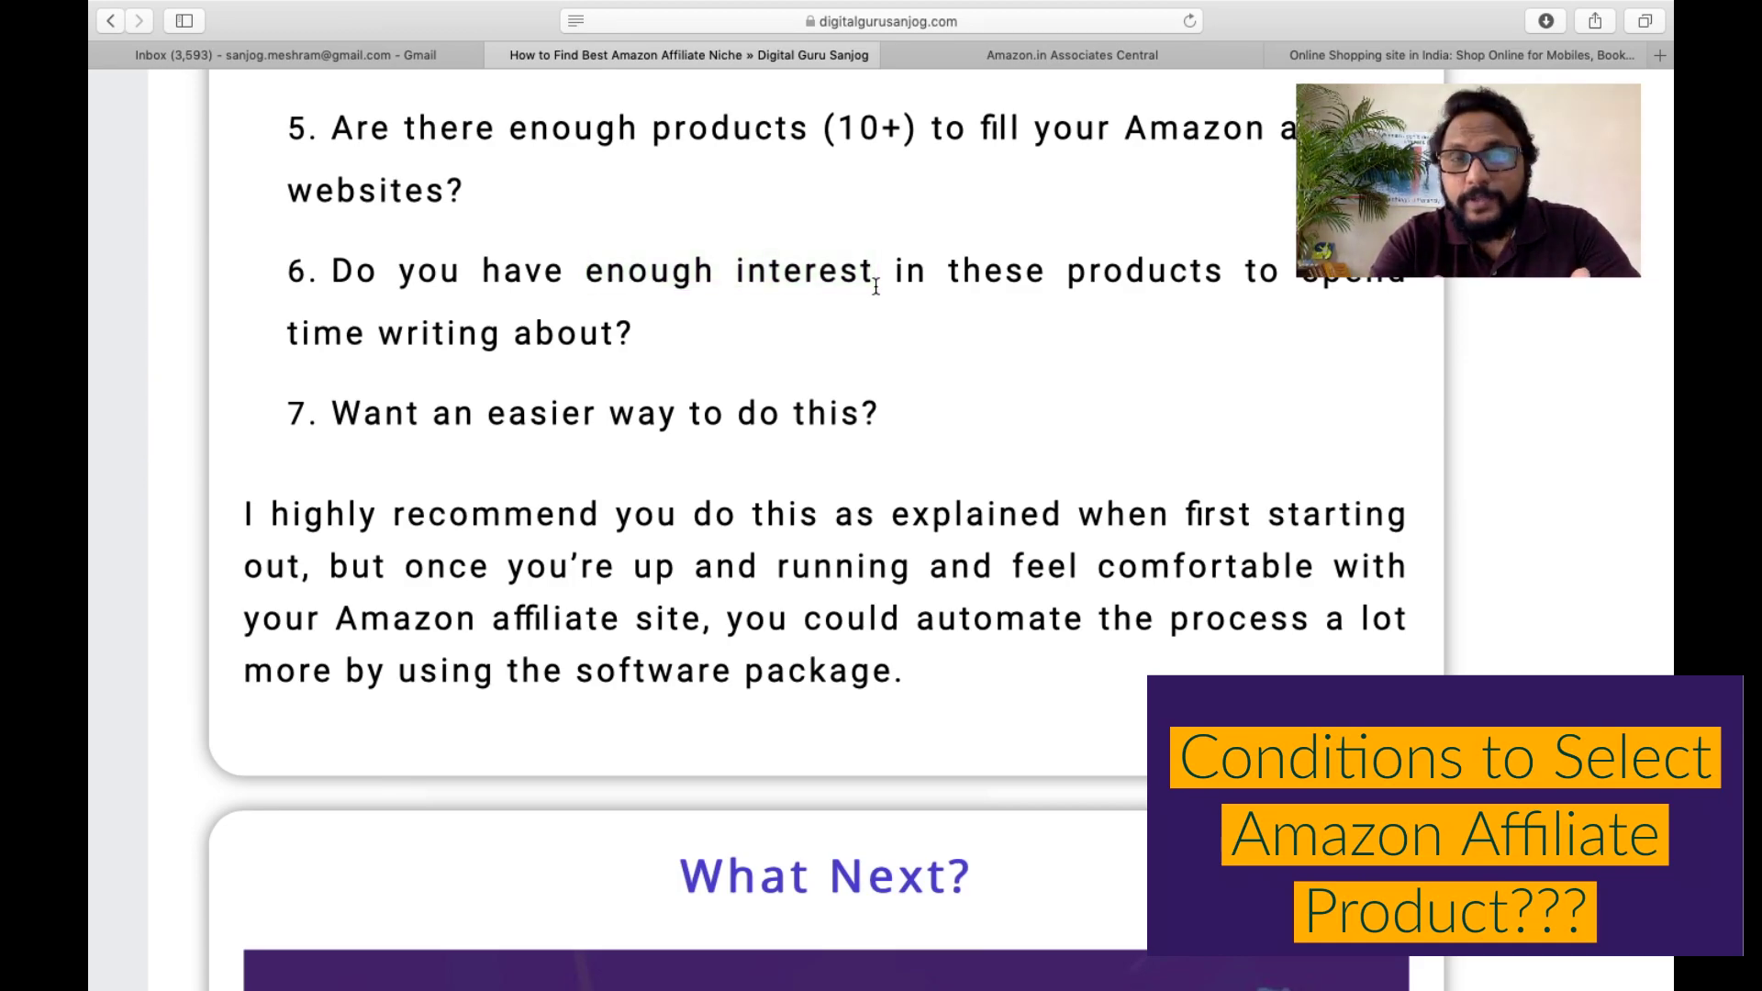
- Search Google for "amazon affiliate commission" in a new browser tab
{"action": "key", "text": "super+t"}
{"action": "key", "text": "super+Tab"}
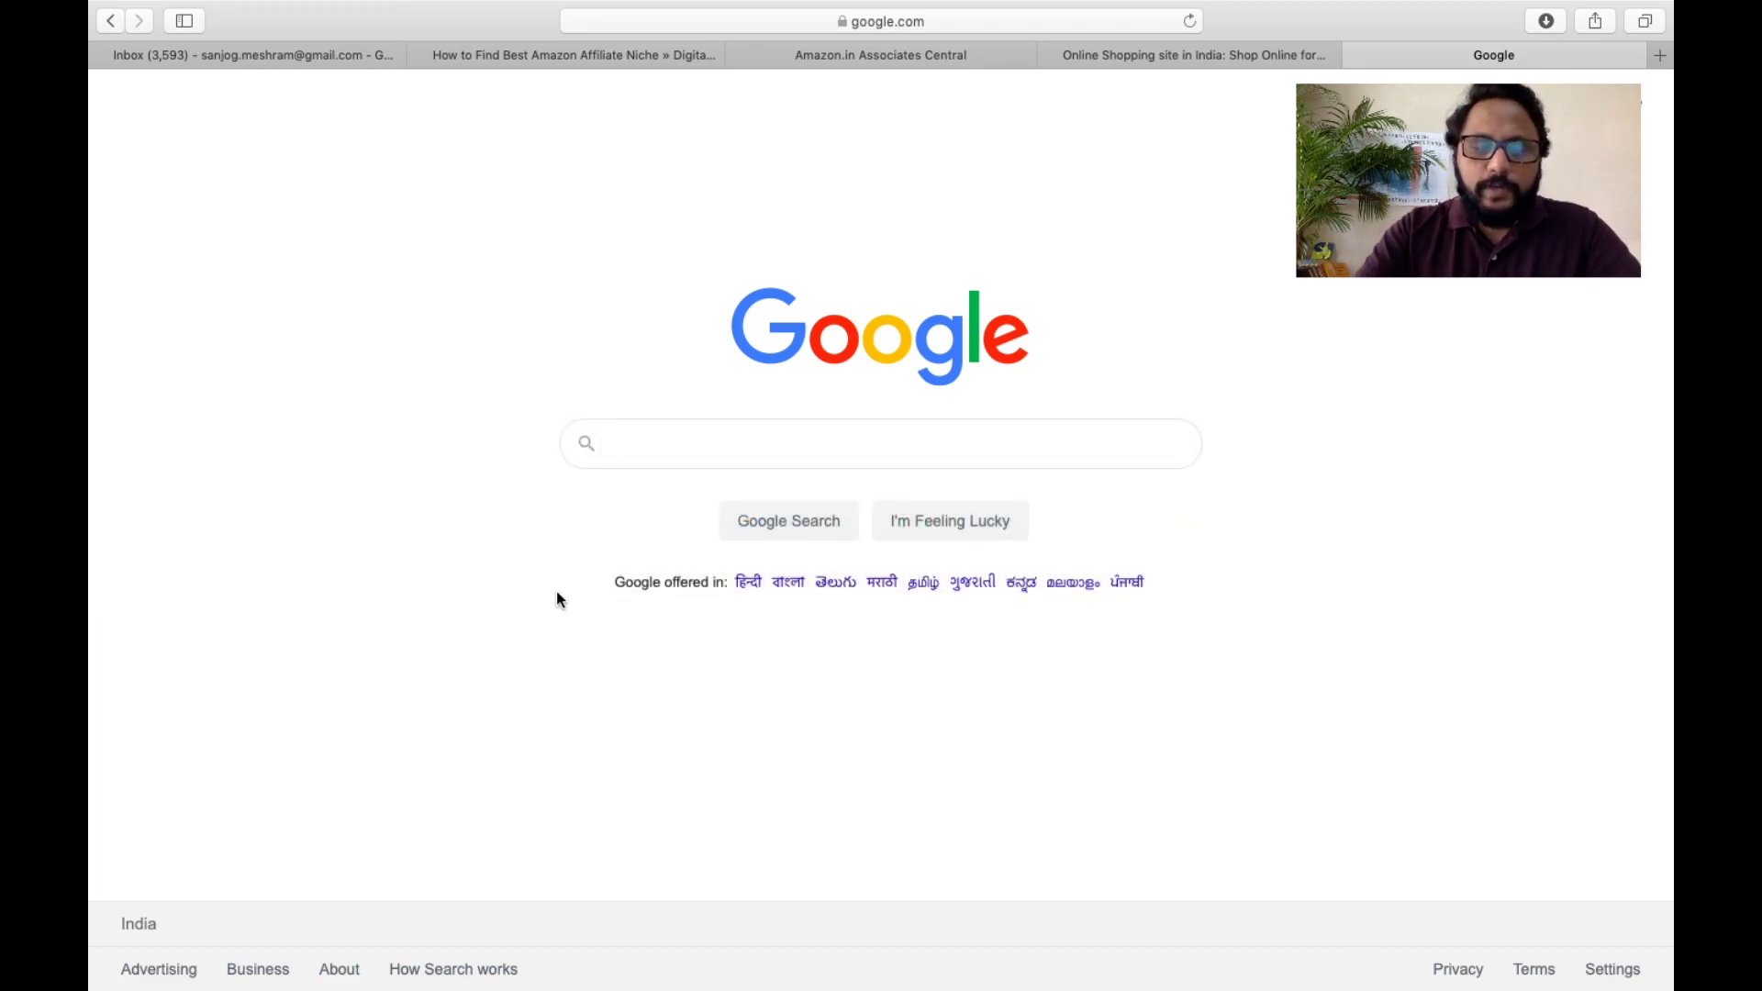
{"action": "type", "text": "a"}
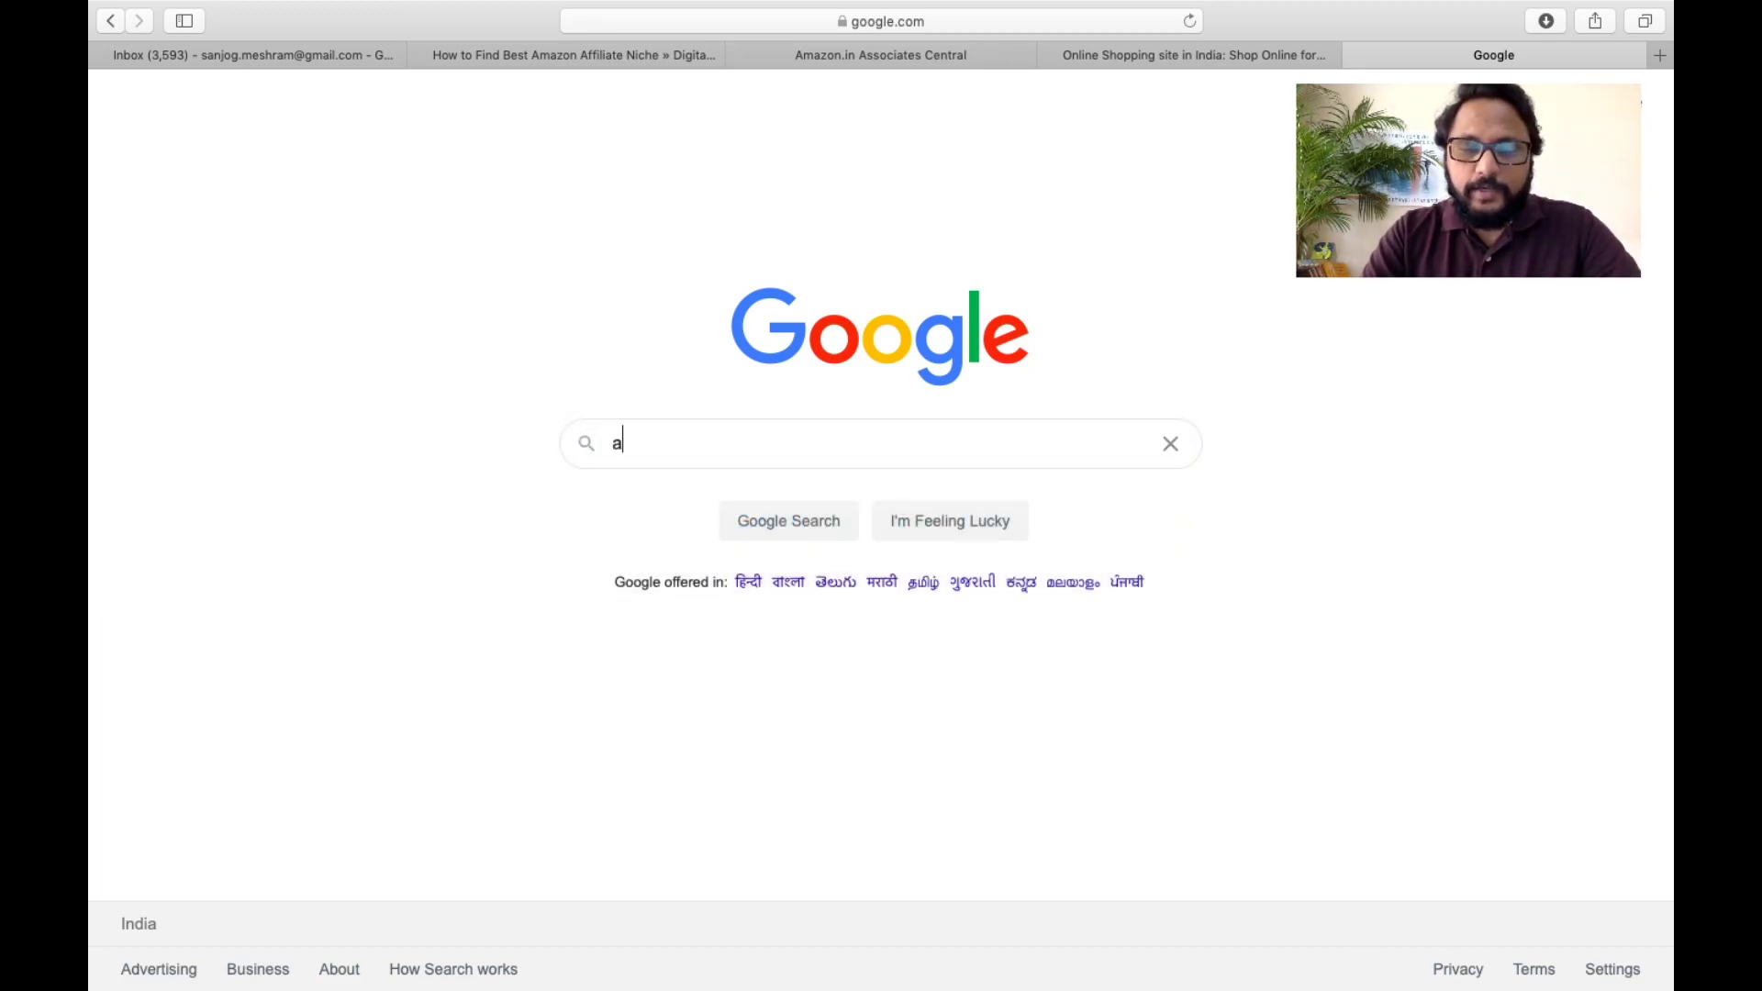
{"action": "key", "text": "BackSpace"}
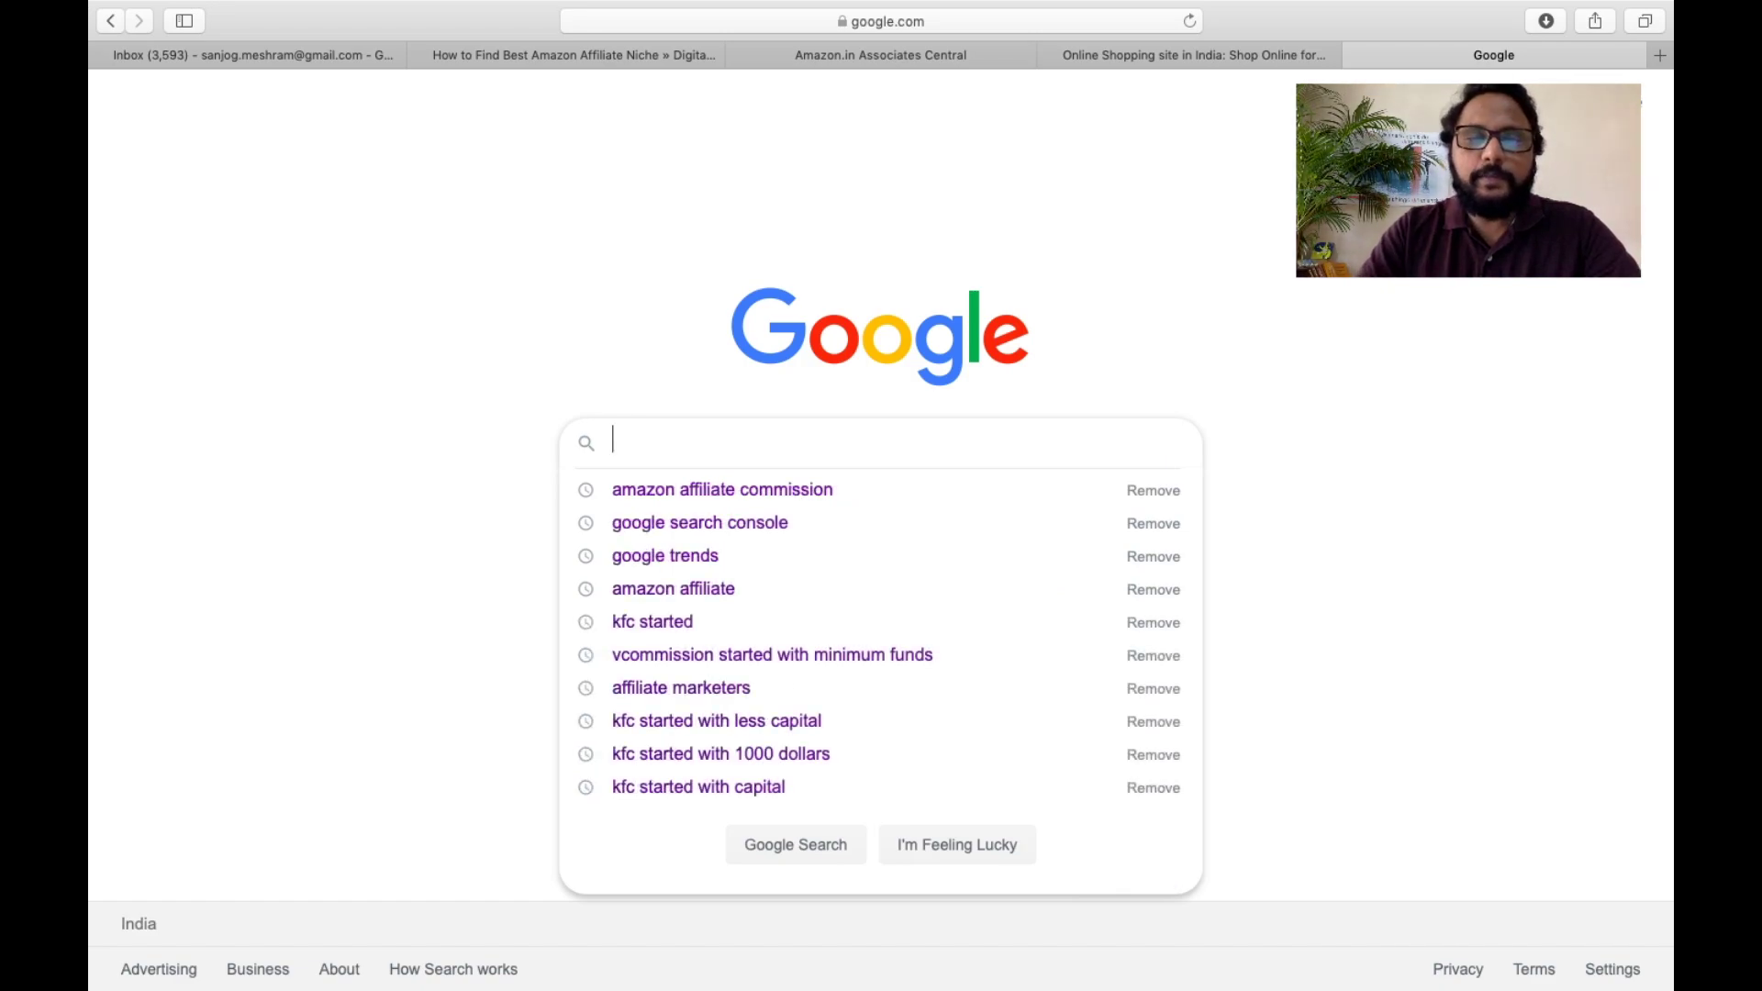
{"action": "key", "text": "Down"}
{"action": "key", "text": "Return"}
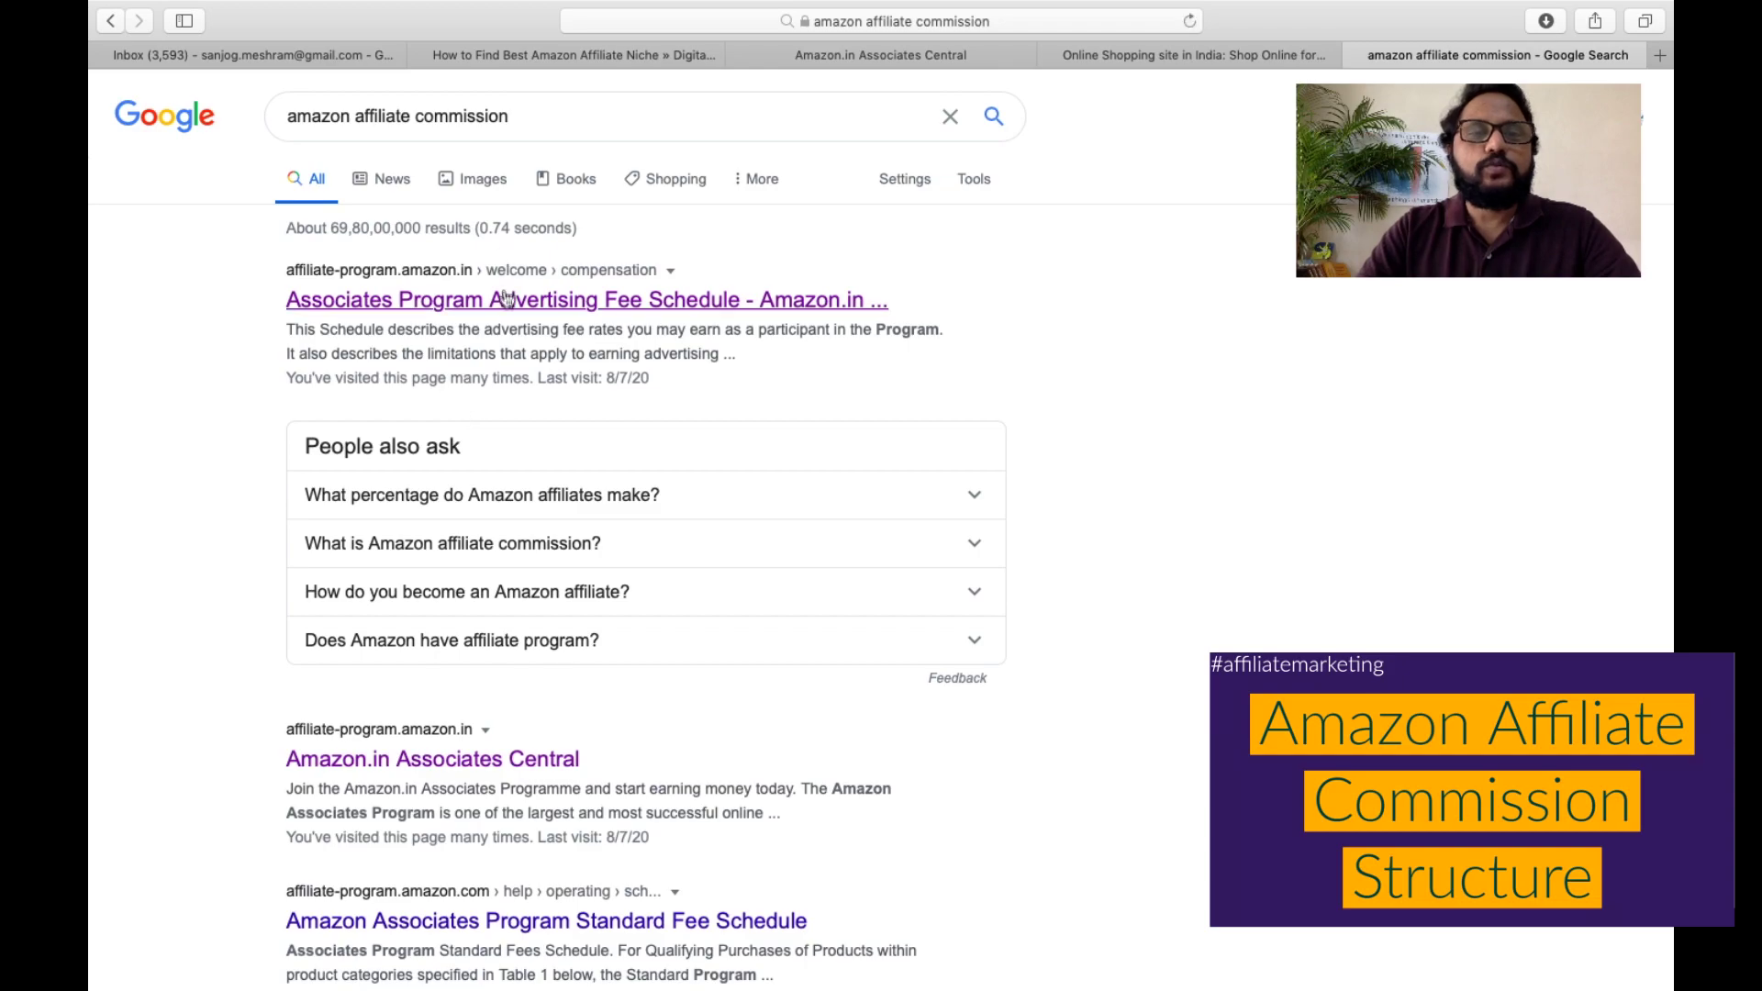
- Open the Amazon.in Associates Program Advertising Fee Schedule result and enlarge the page at Table 1
{"action": "left_click", "coordinate": [506, 303]}
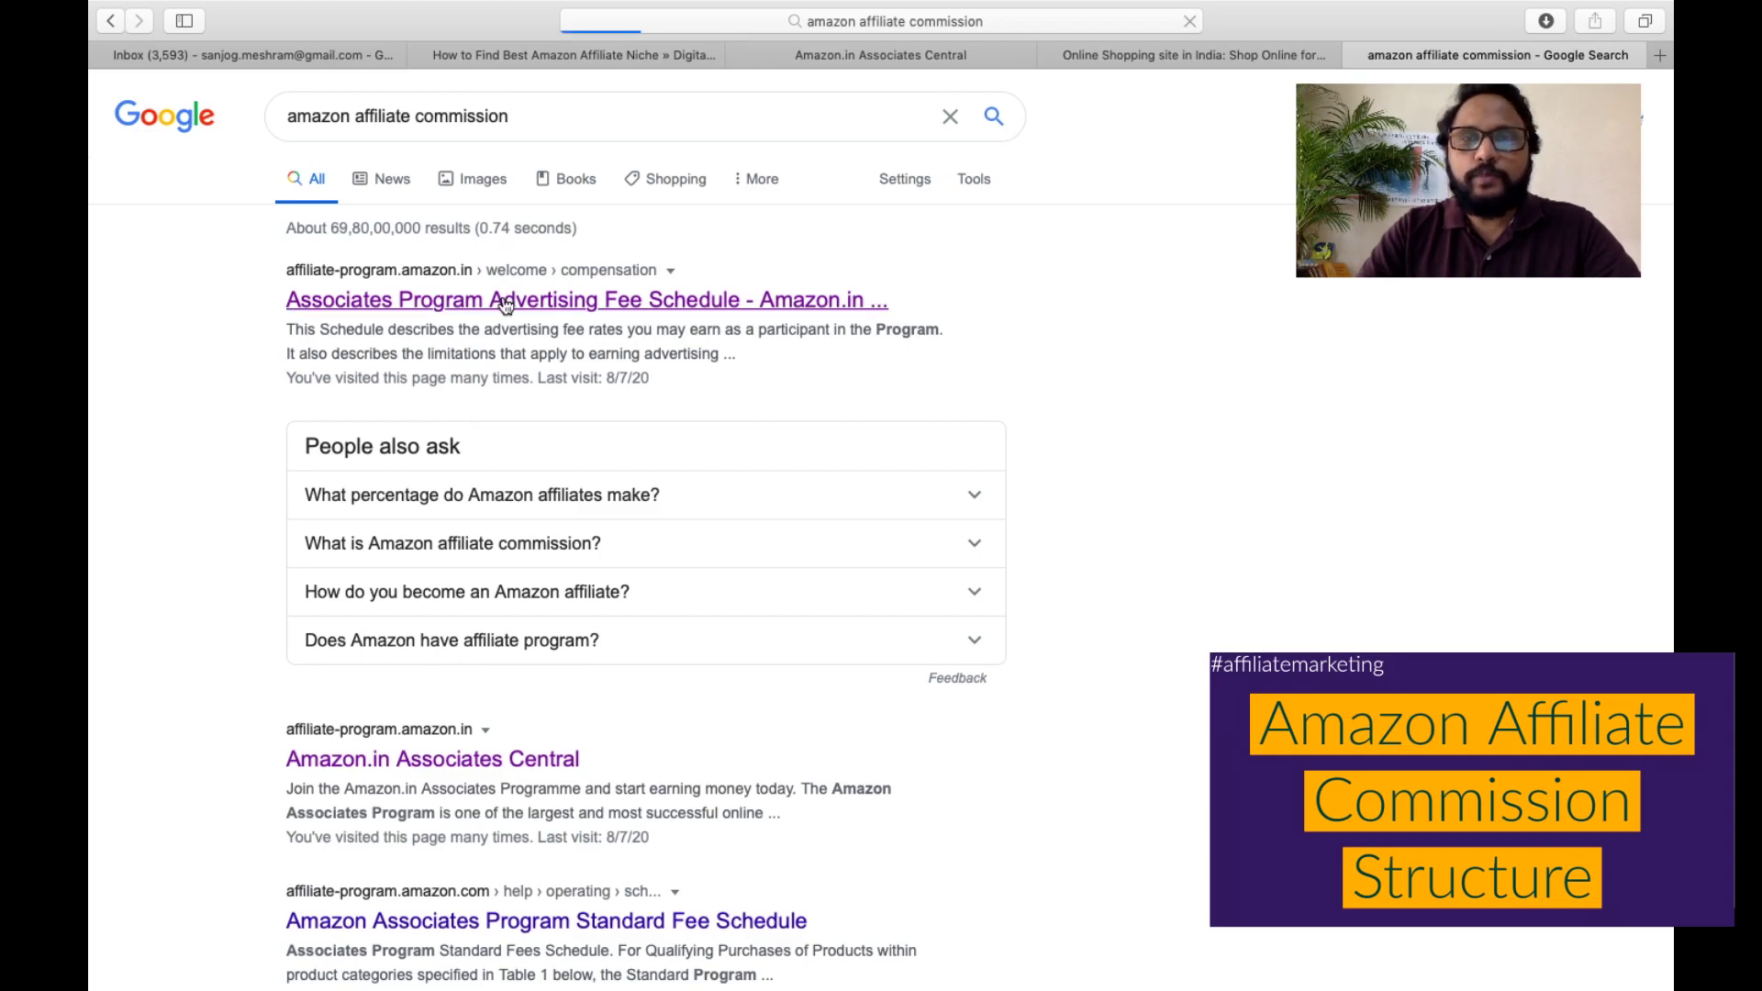
{"action": "scroll", "coordinate": [964, 571], "scroll_direction": "down", "scroll_amount": 3}
{"action": "scroll", "coordinate": [964, 575], "scroll_direction": "down", "scroll_amount": 3}
{"action": "key", "text": "super+plus"}
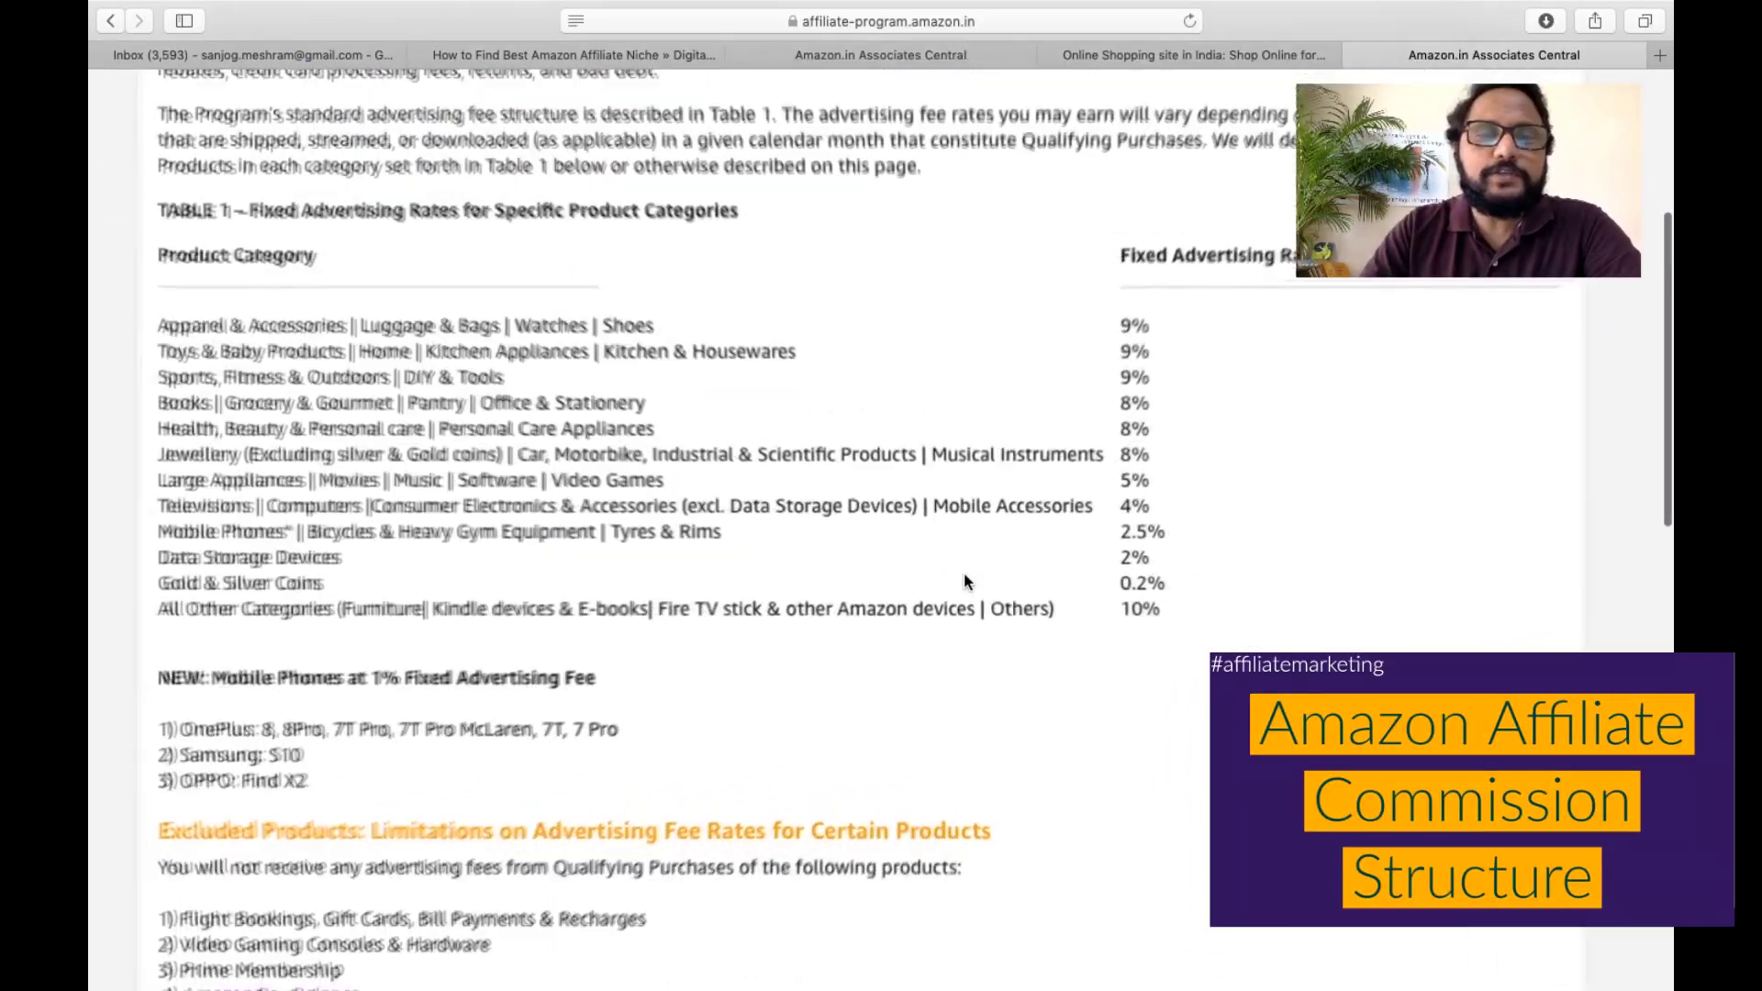
{"action": "scroll", "coordinate": [964, 575], "scroll_direction": "left", "scroll_amount": 5}
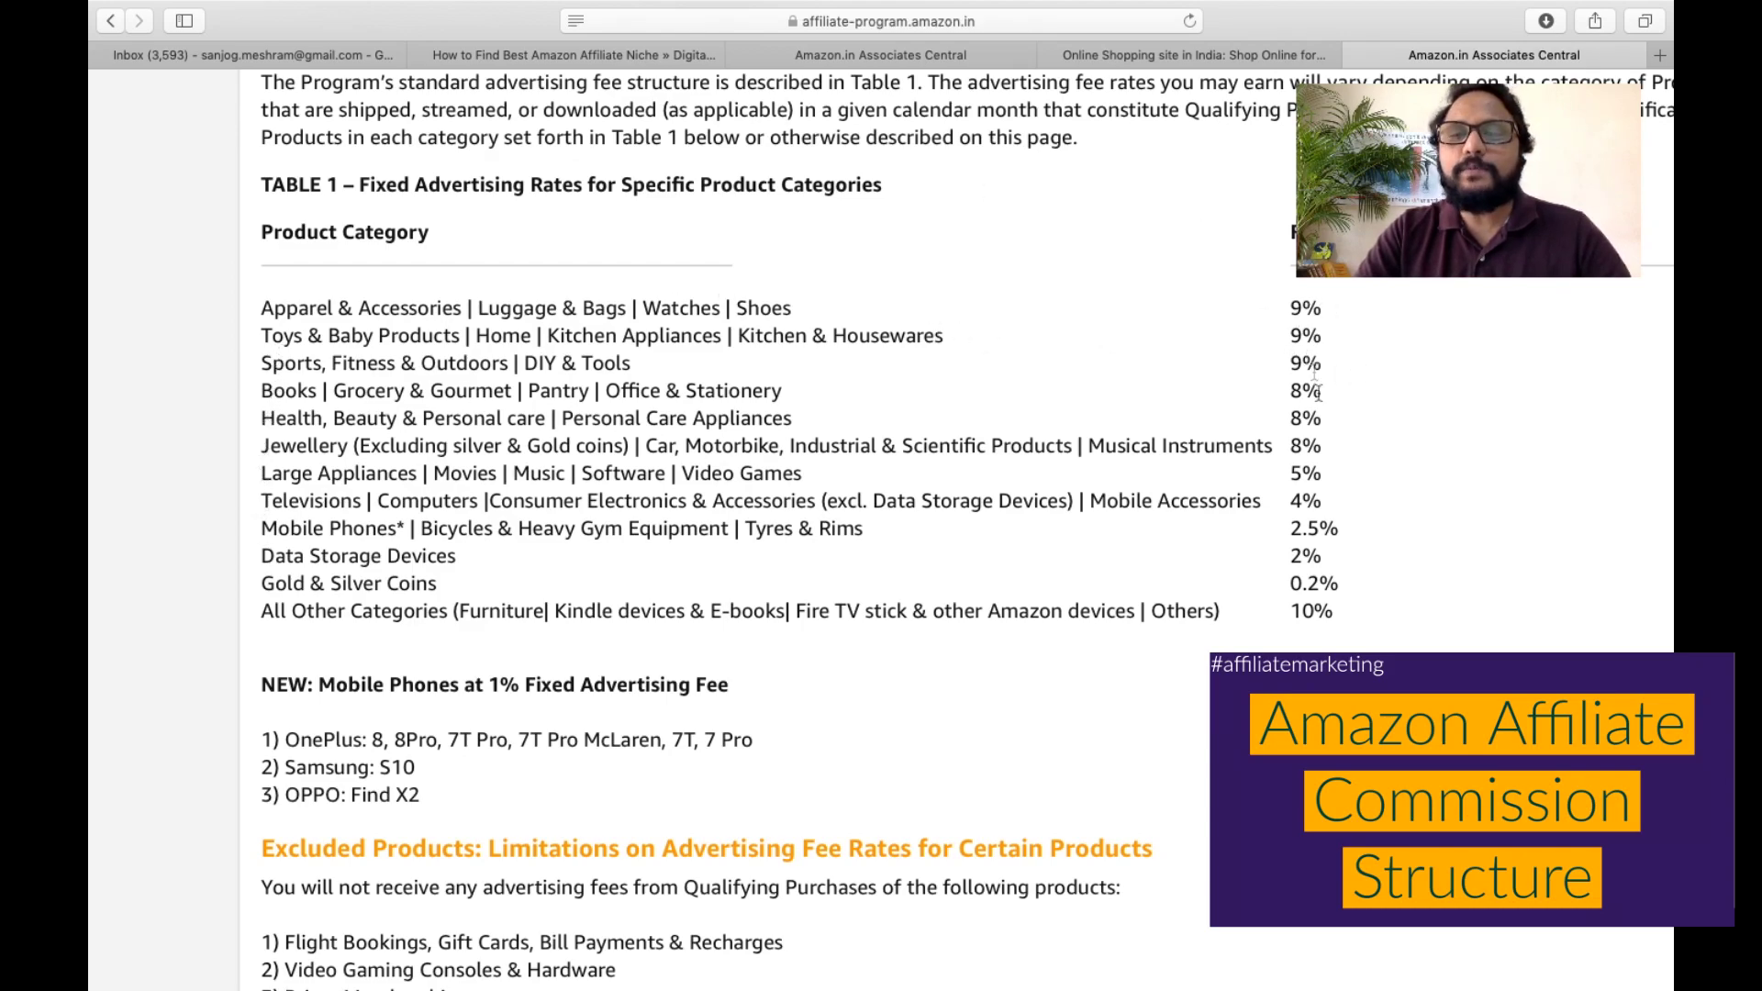
- Examine the All Other Categories row in Table 1, highlighting Furniture and the row's advertising rate
{"action": "left_click_drag", "start_coordinate": [273, 609], "coordinate": [1240, 602]}
{"action": "left_click", "coordinate": [1327, 608]}
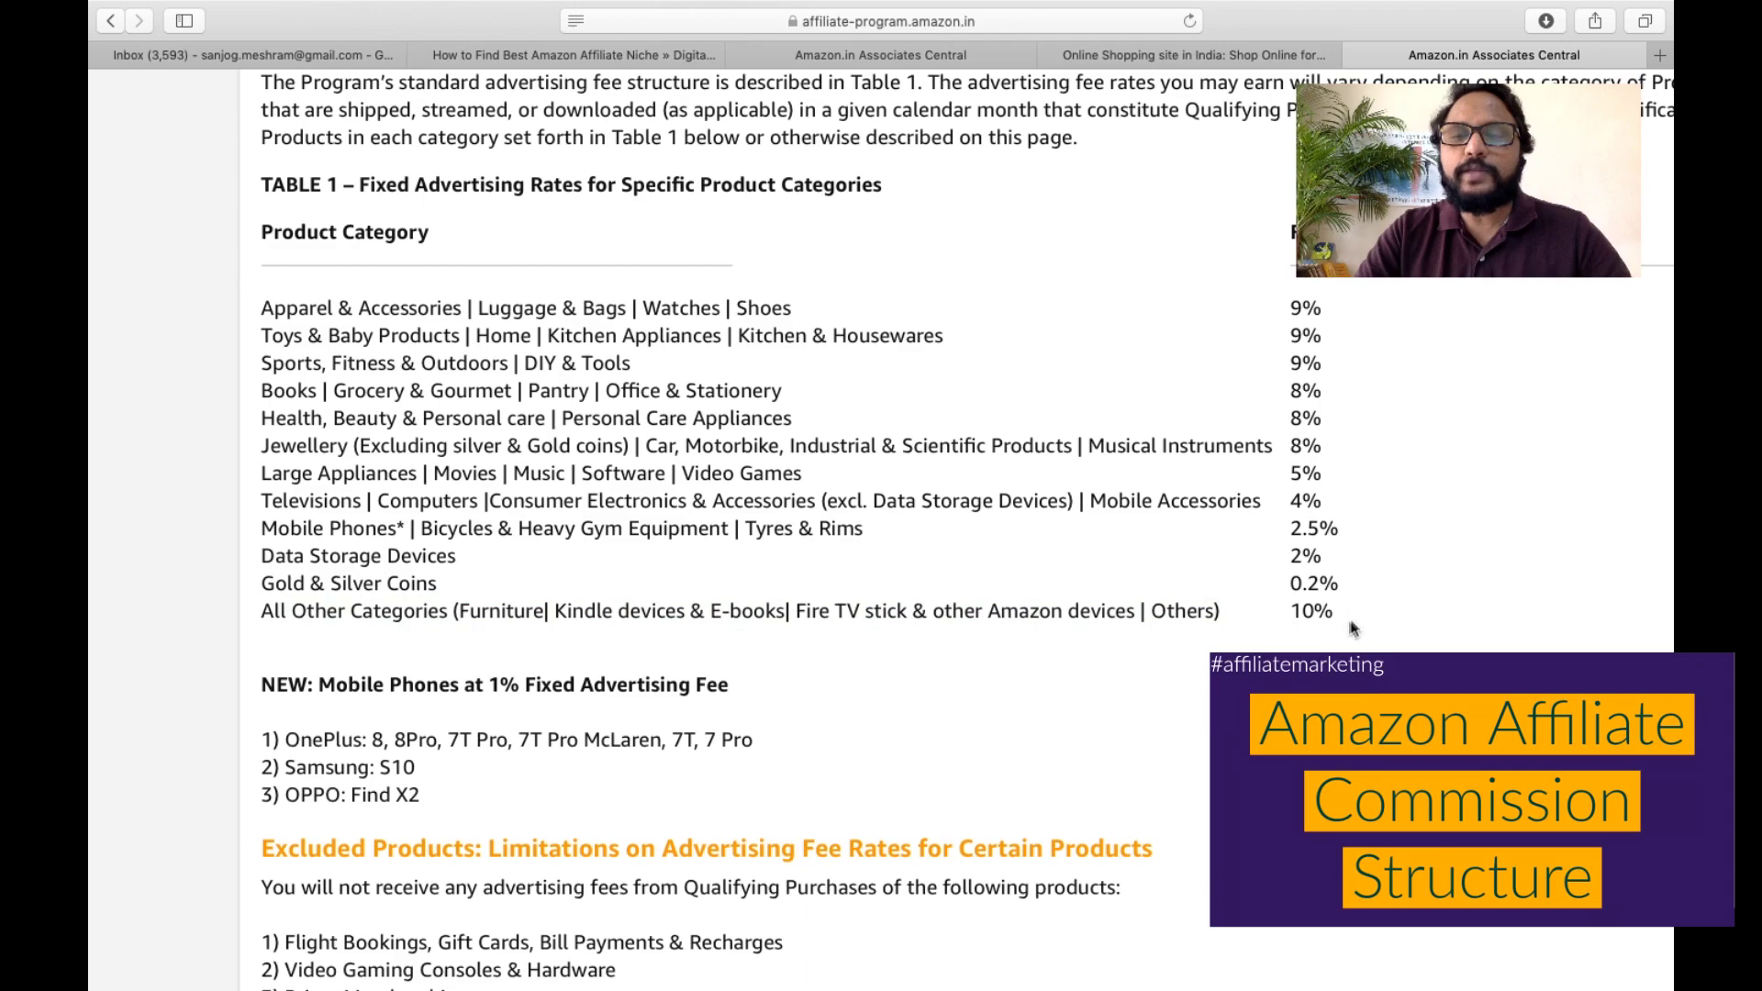
{"action": "left_click_drag", "start_coordinate": [1352, 629], "coordinate": [1289, 613]}
{"action": "left_click", "coordinate": [1021, 615]}
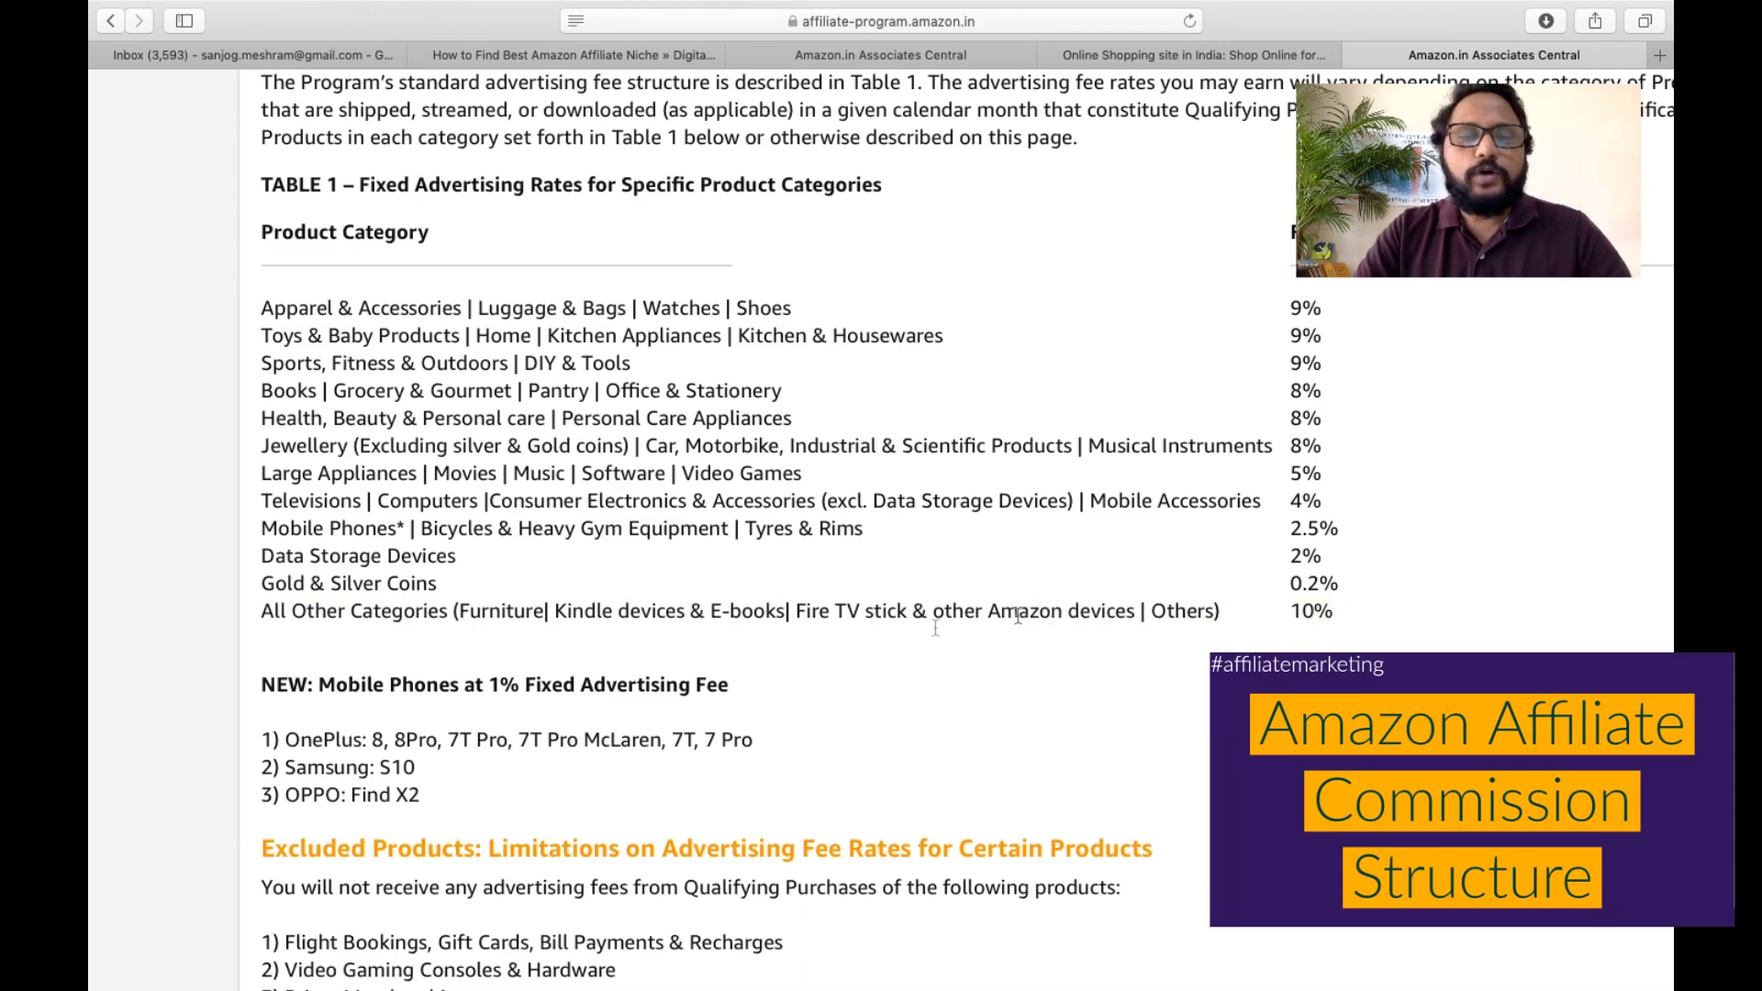
{"action": "left_click_drag", "start_coordinate": [453, 610], "coordinate": [553, 621]}
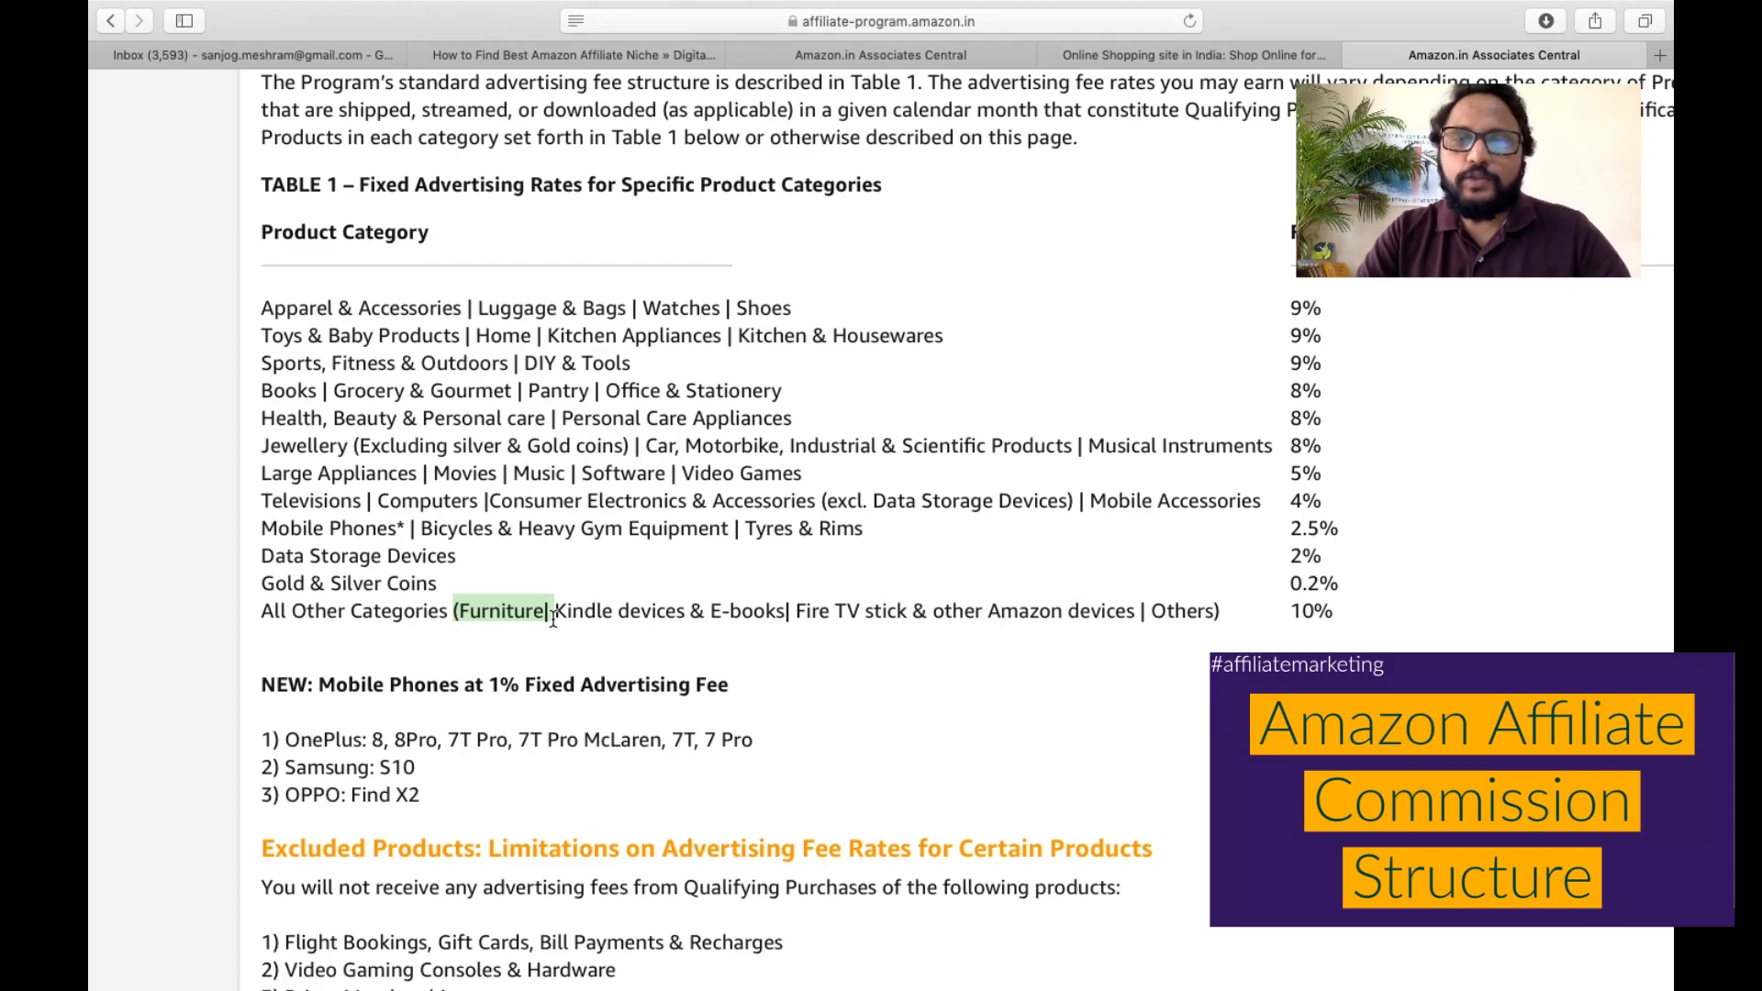
{"action": "left_click", "coordinate": [1108, 608]}
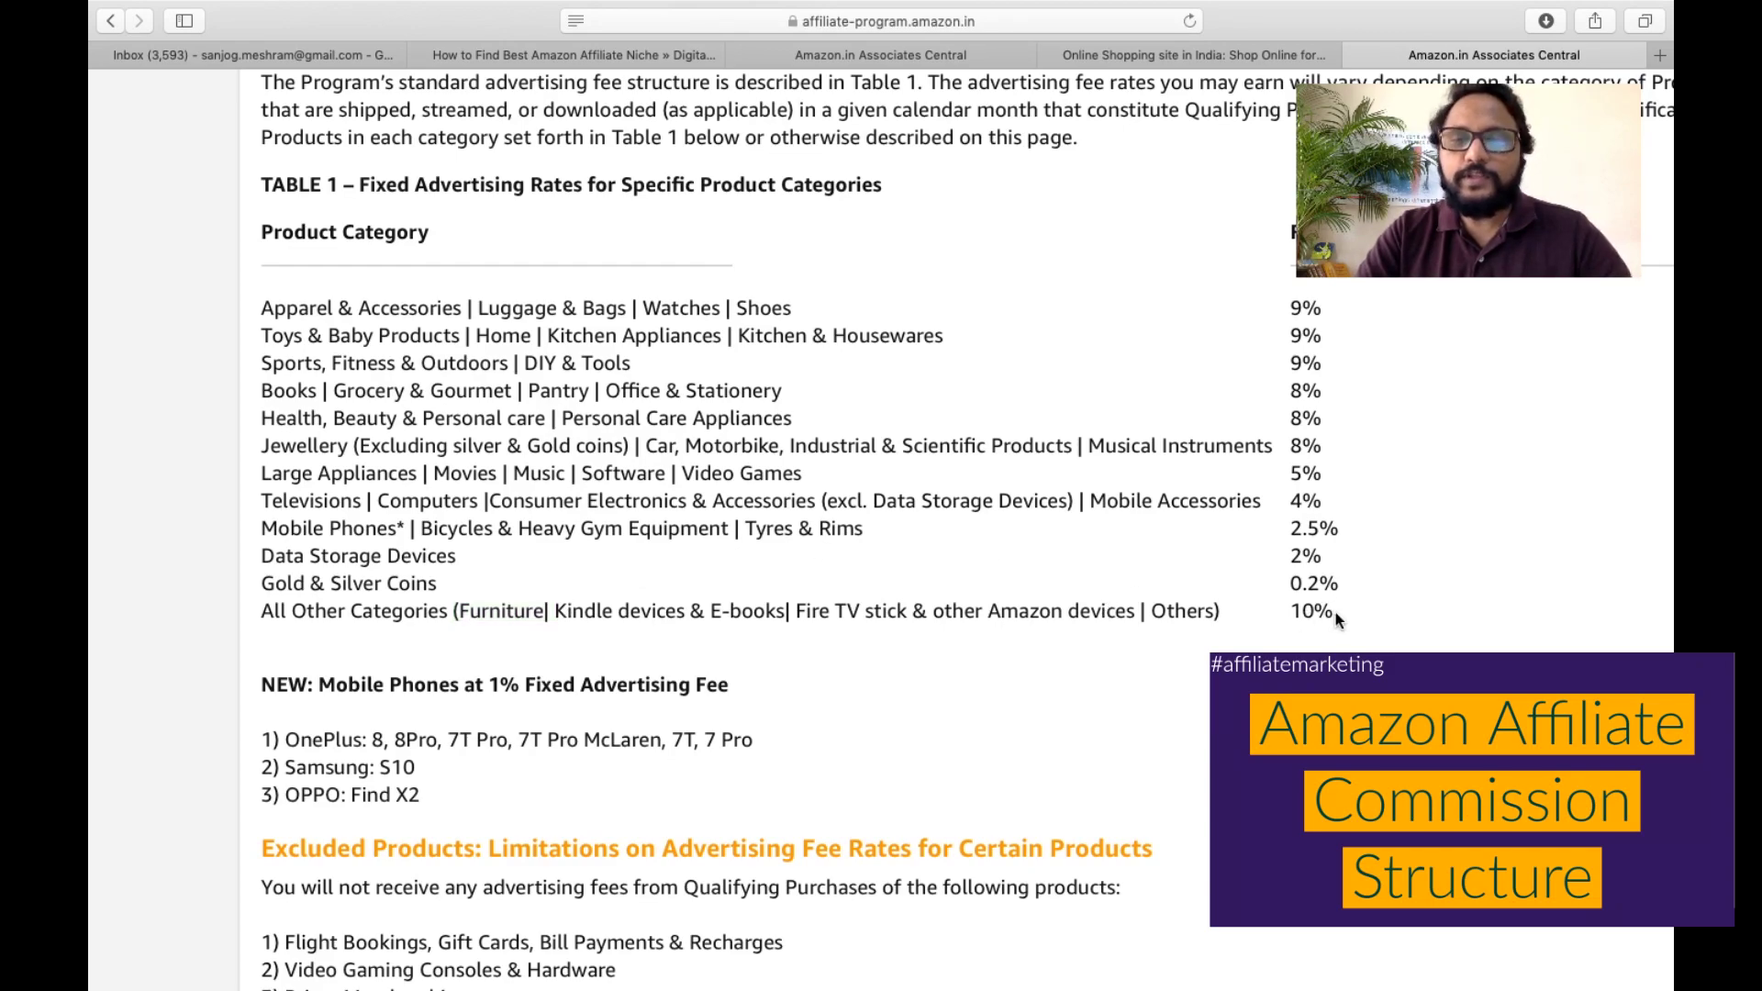
{"action": "left_click_drag", "start_coordinate": [1337, 620], "coordinate": [1296, 608]}
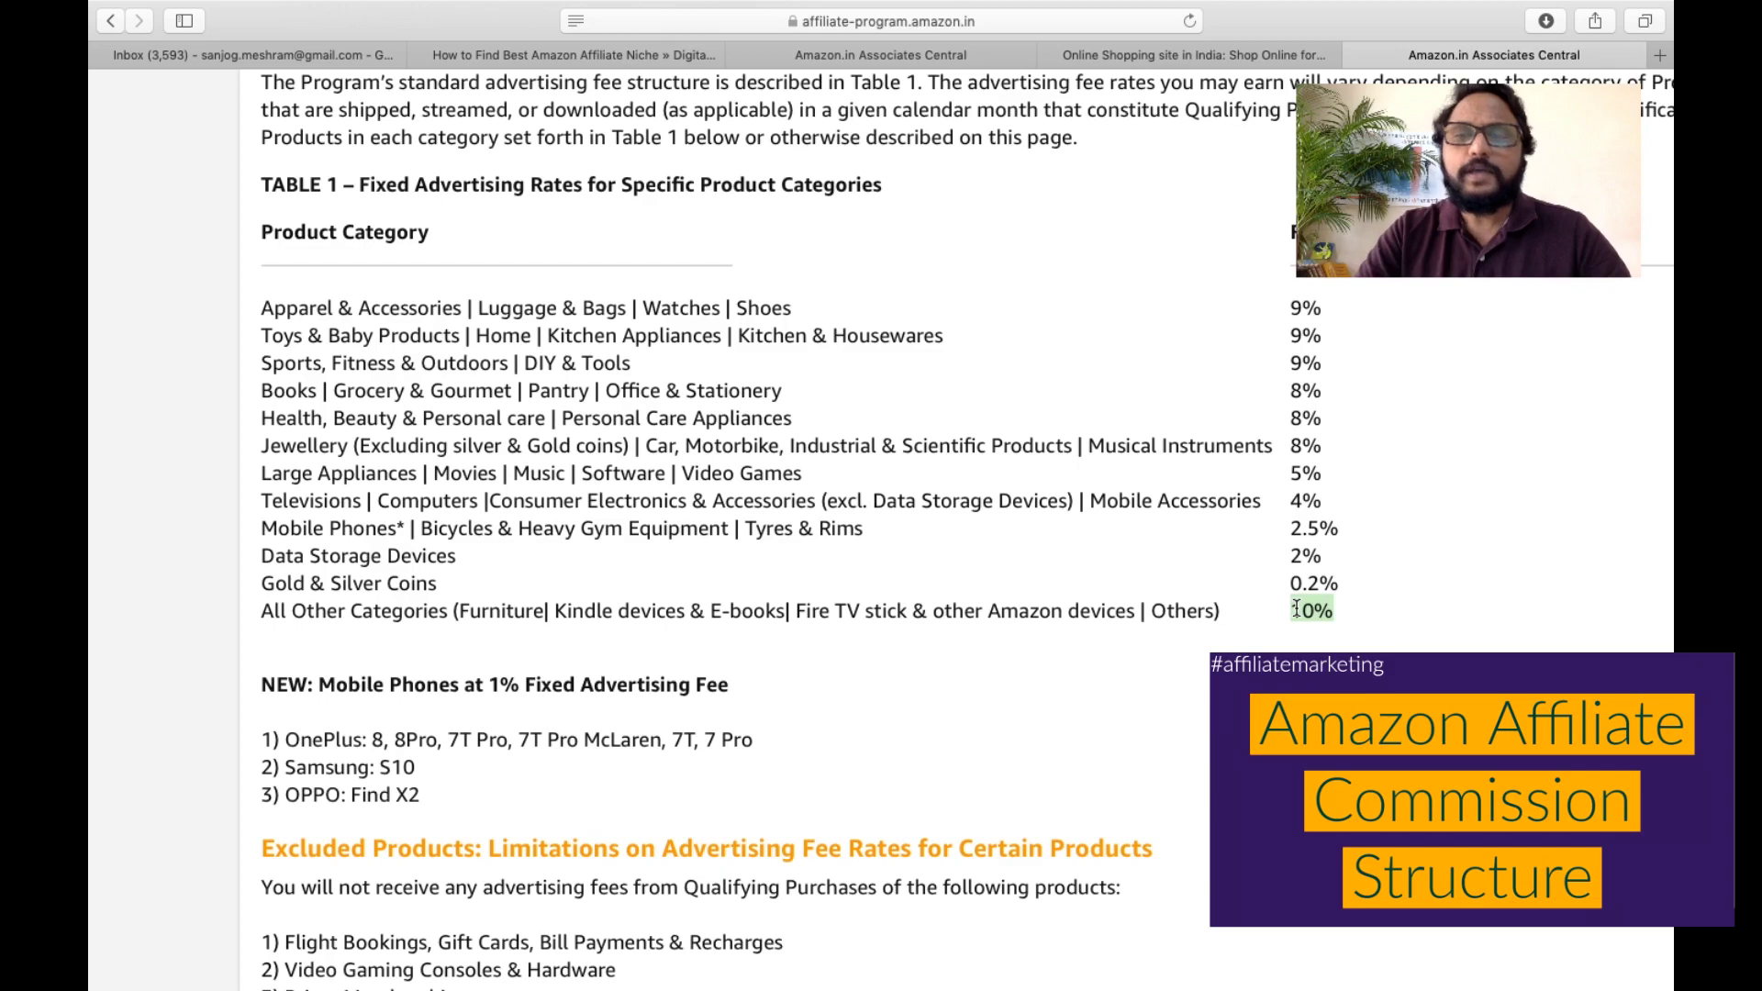
- Examine the Mobile Phones, Bicycles & Heavy Gym Equipment row and highlight its advertising rate
{"action": "left_click", "coordinate": [622, 520]}
{"action": "left_click_drag", "start_coordinate": [258, 528], "coordinate": [1291, 529]}
{"action": "left_click", "coordinate": [287, 545]}
{"action": "left_click", "coordinate": [1341, 562]}
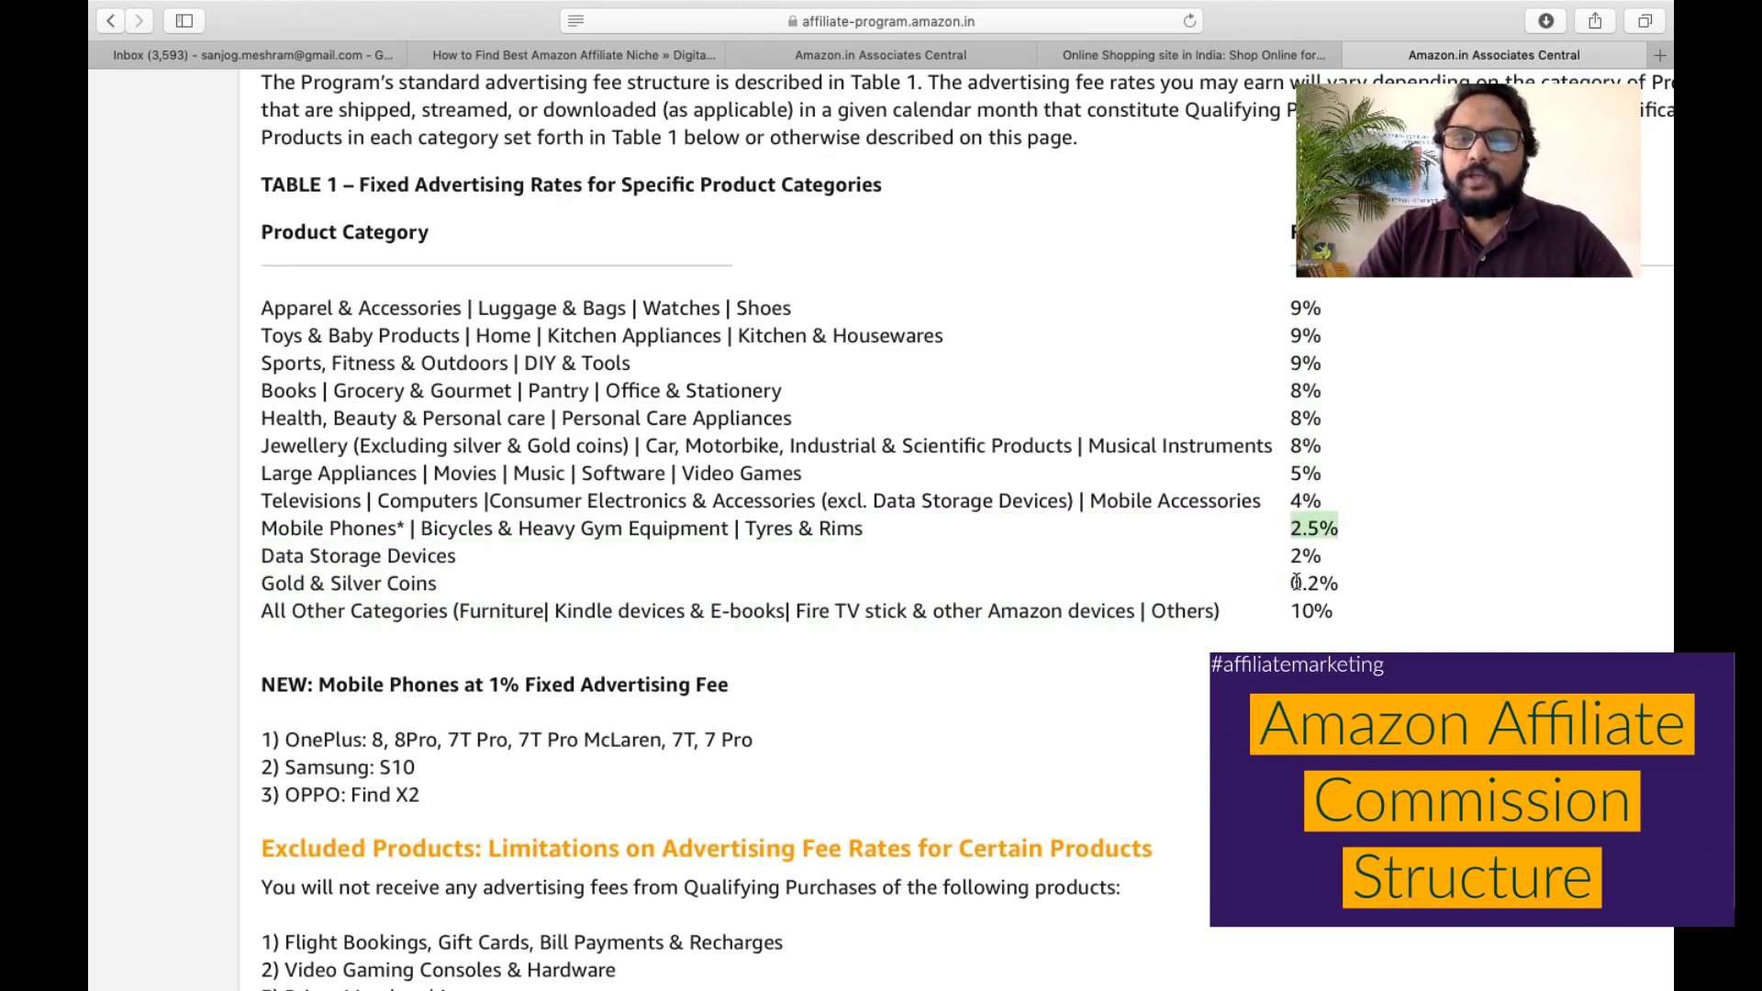
{"action": "left_click", "coordinate": [1347, 578]}
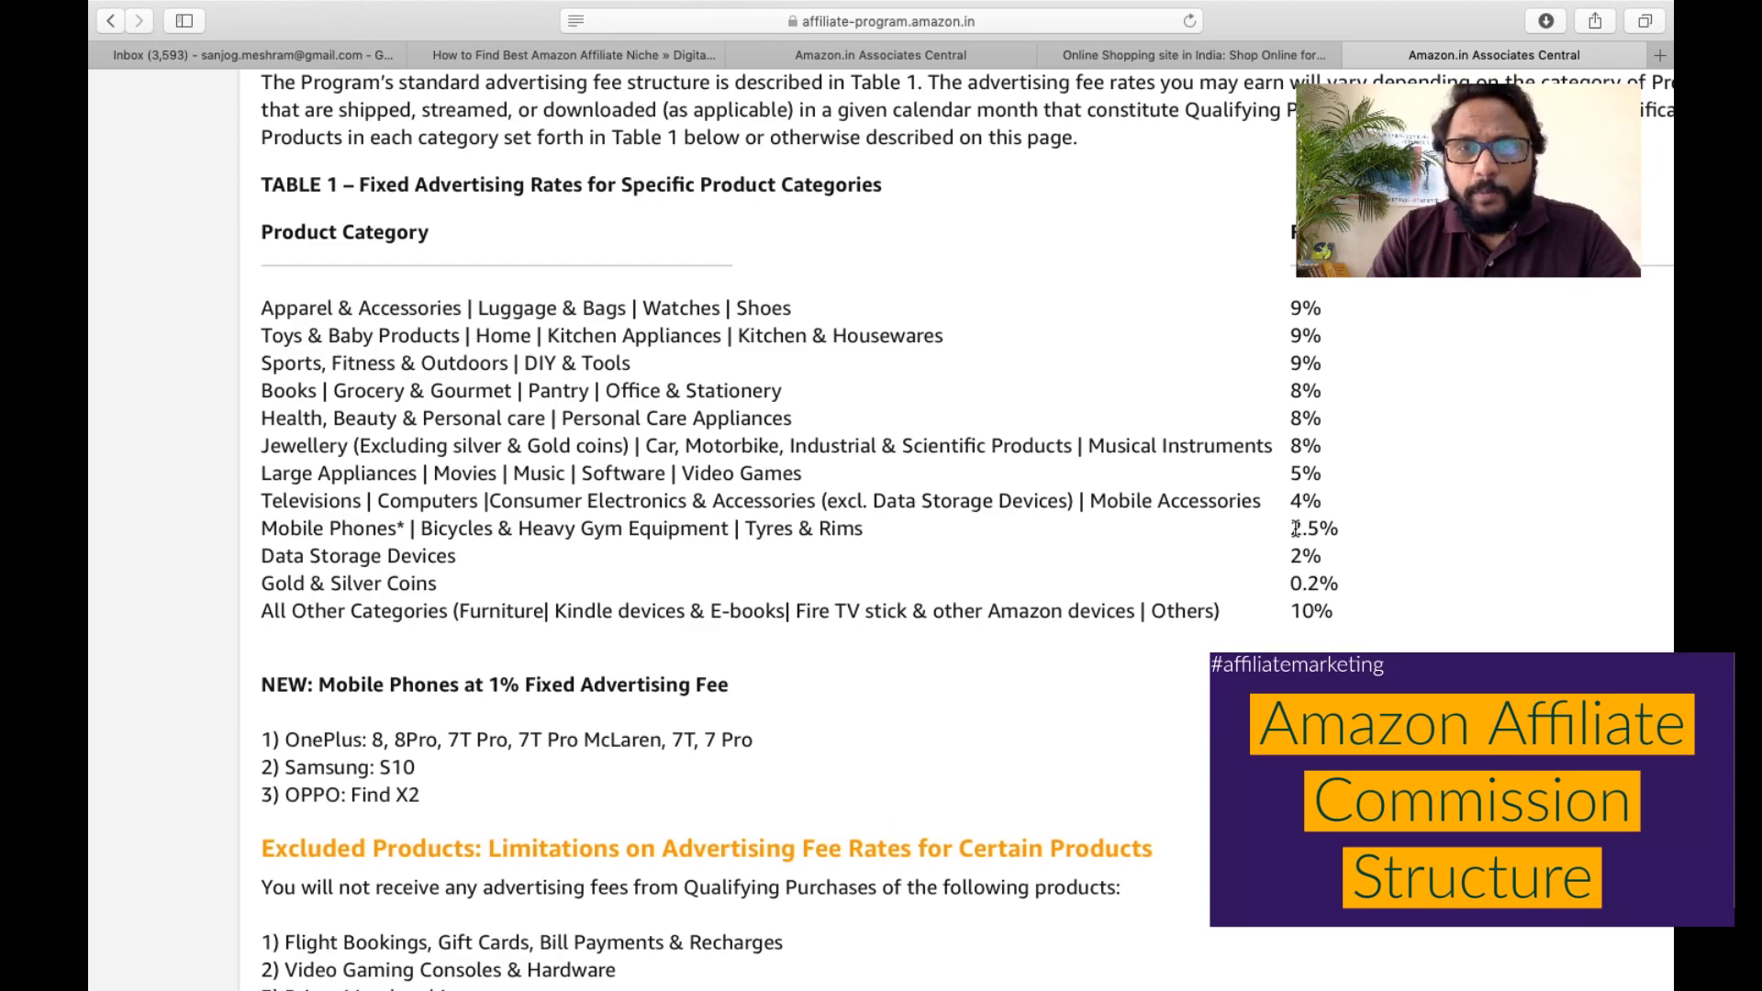
{"action": "left_click_drag", "start_coordinate": [1289, 529], "coordinate": [1336, 542]}
{"action": "left_click", "coordinate": [1336, 542]}
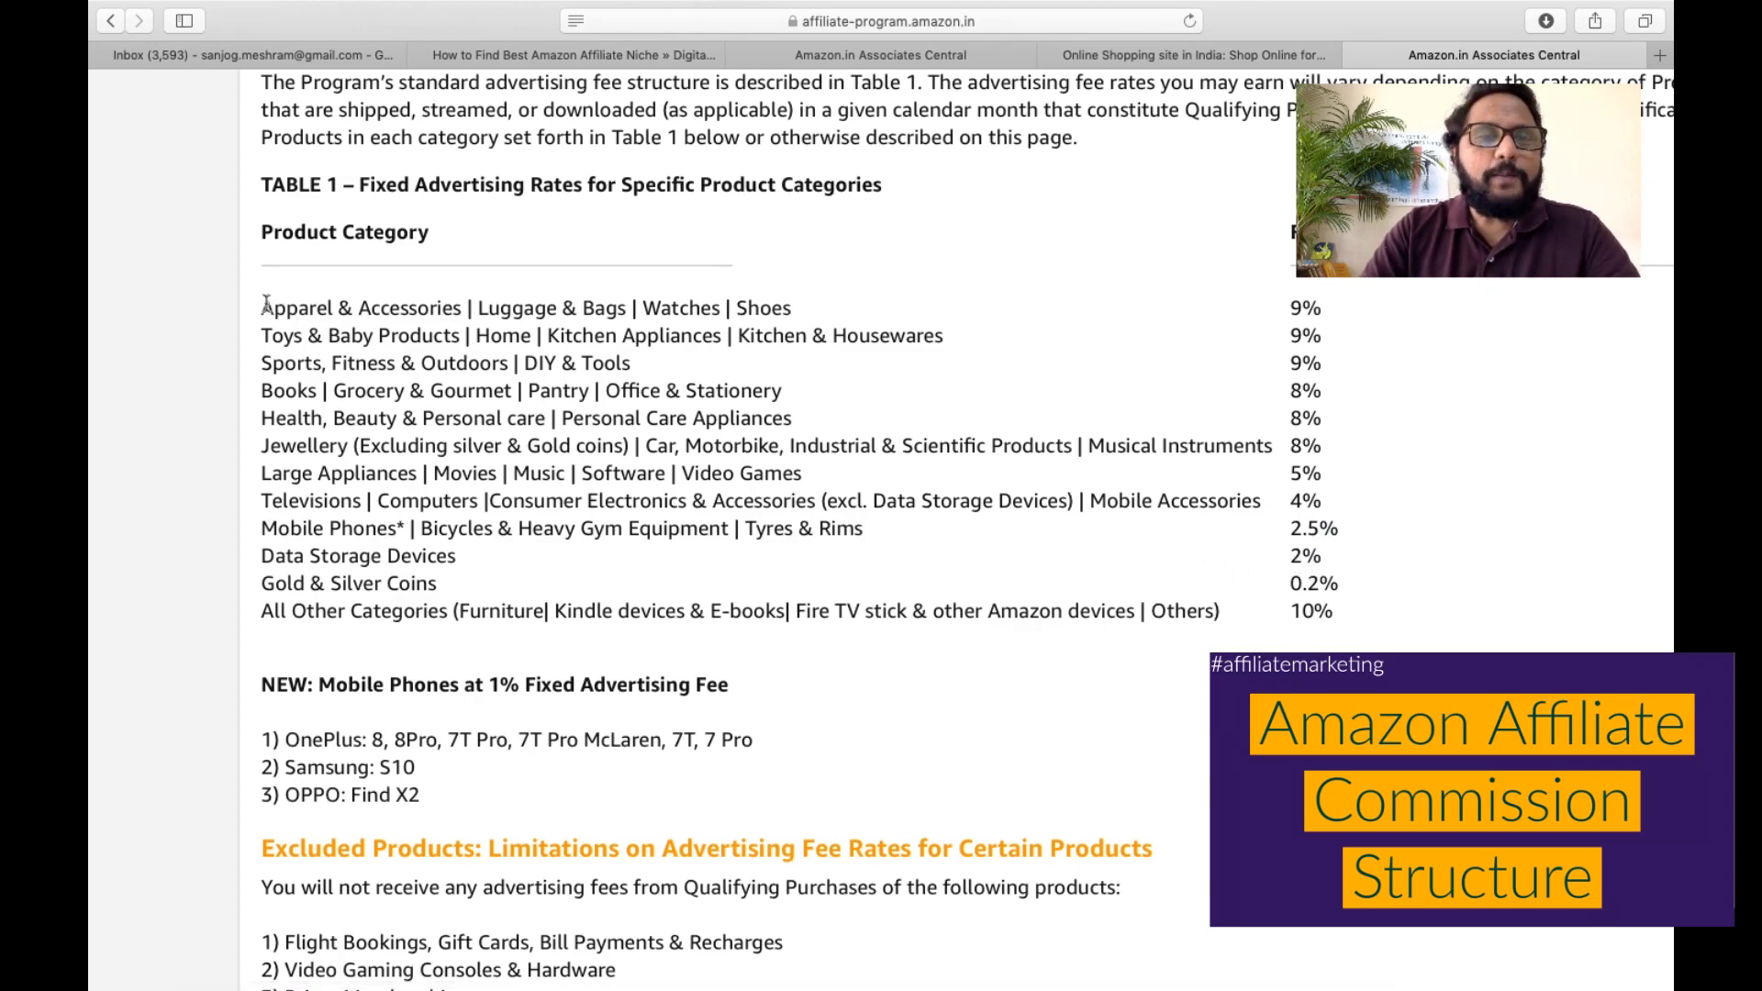
- Examine the categories from Apparel & Accessories to Health & Beauty, highlighting "Outdoors | DIY & Tools" and the Health, Beauty & Personal care row
{"action": "left_click_drag", "start_coordinate": [264, 302], "coordinate": [1293, 354]}
{"action": "left_click", "coordinate": [1293, 353]}
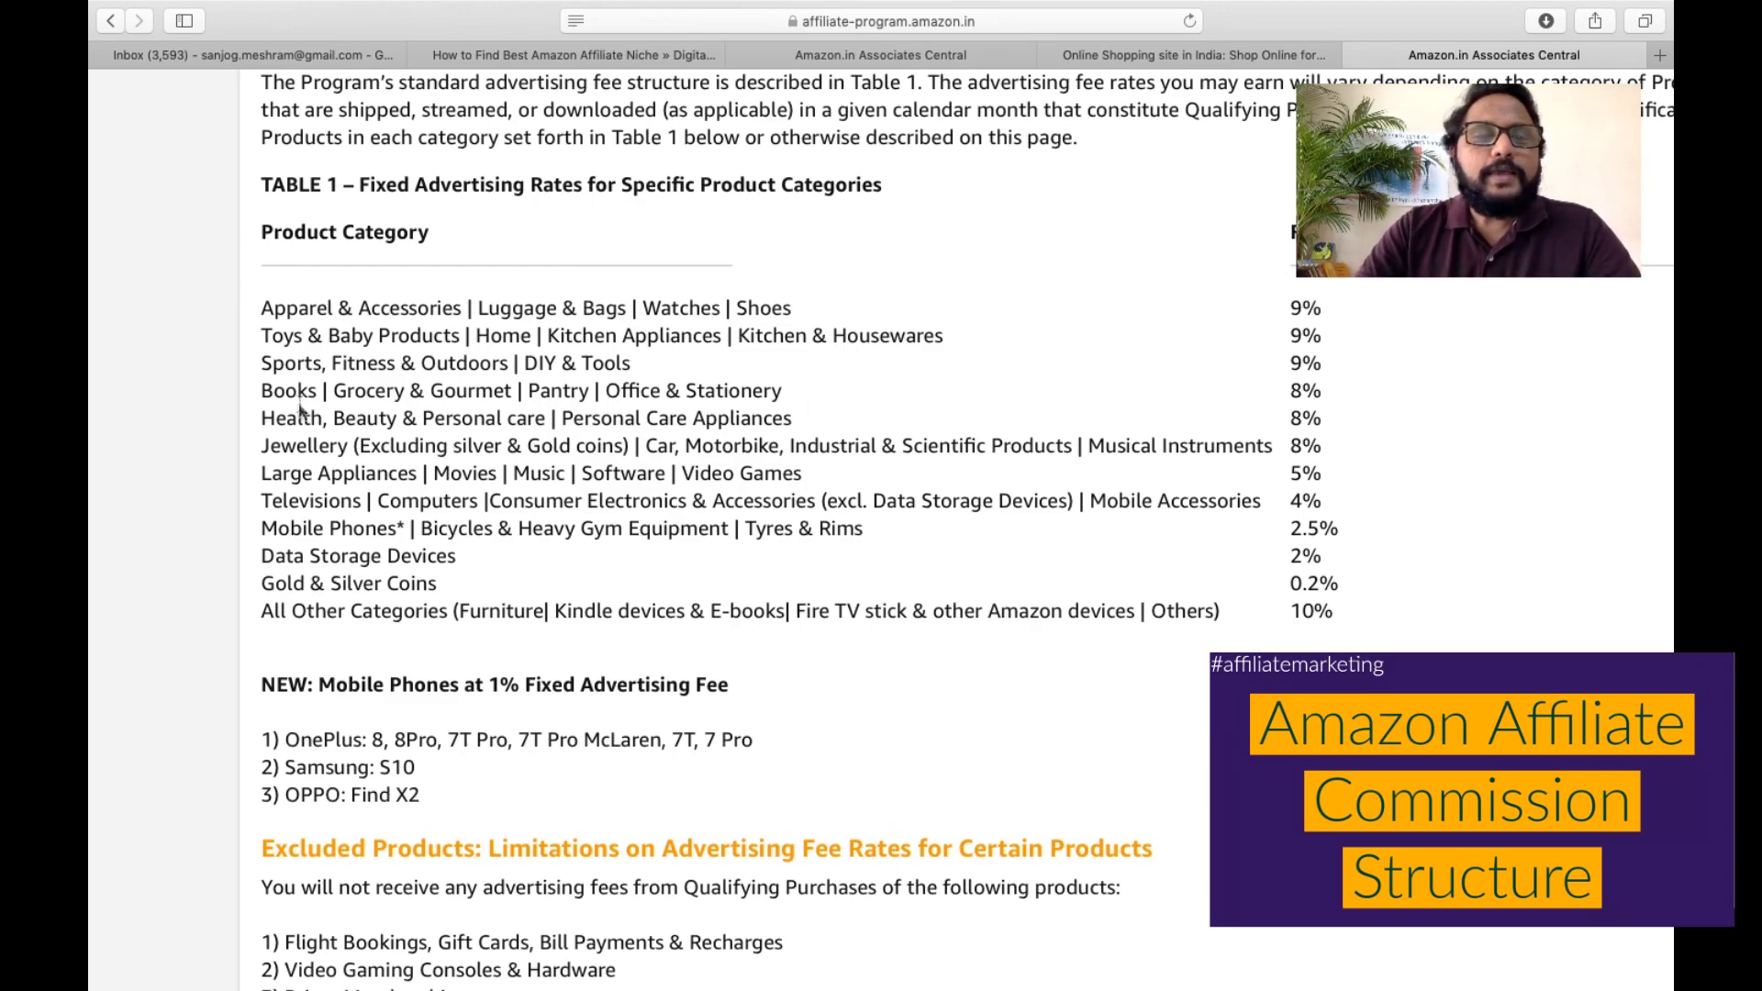
{"action": "left_click_drag", "start_coordinate": [423, 362], "coordinate": [638, 363]}
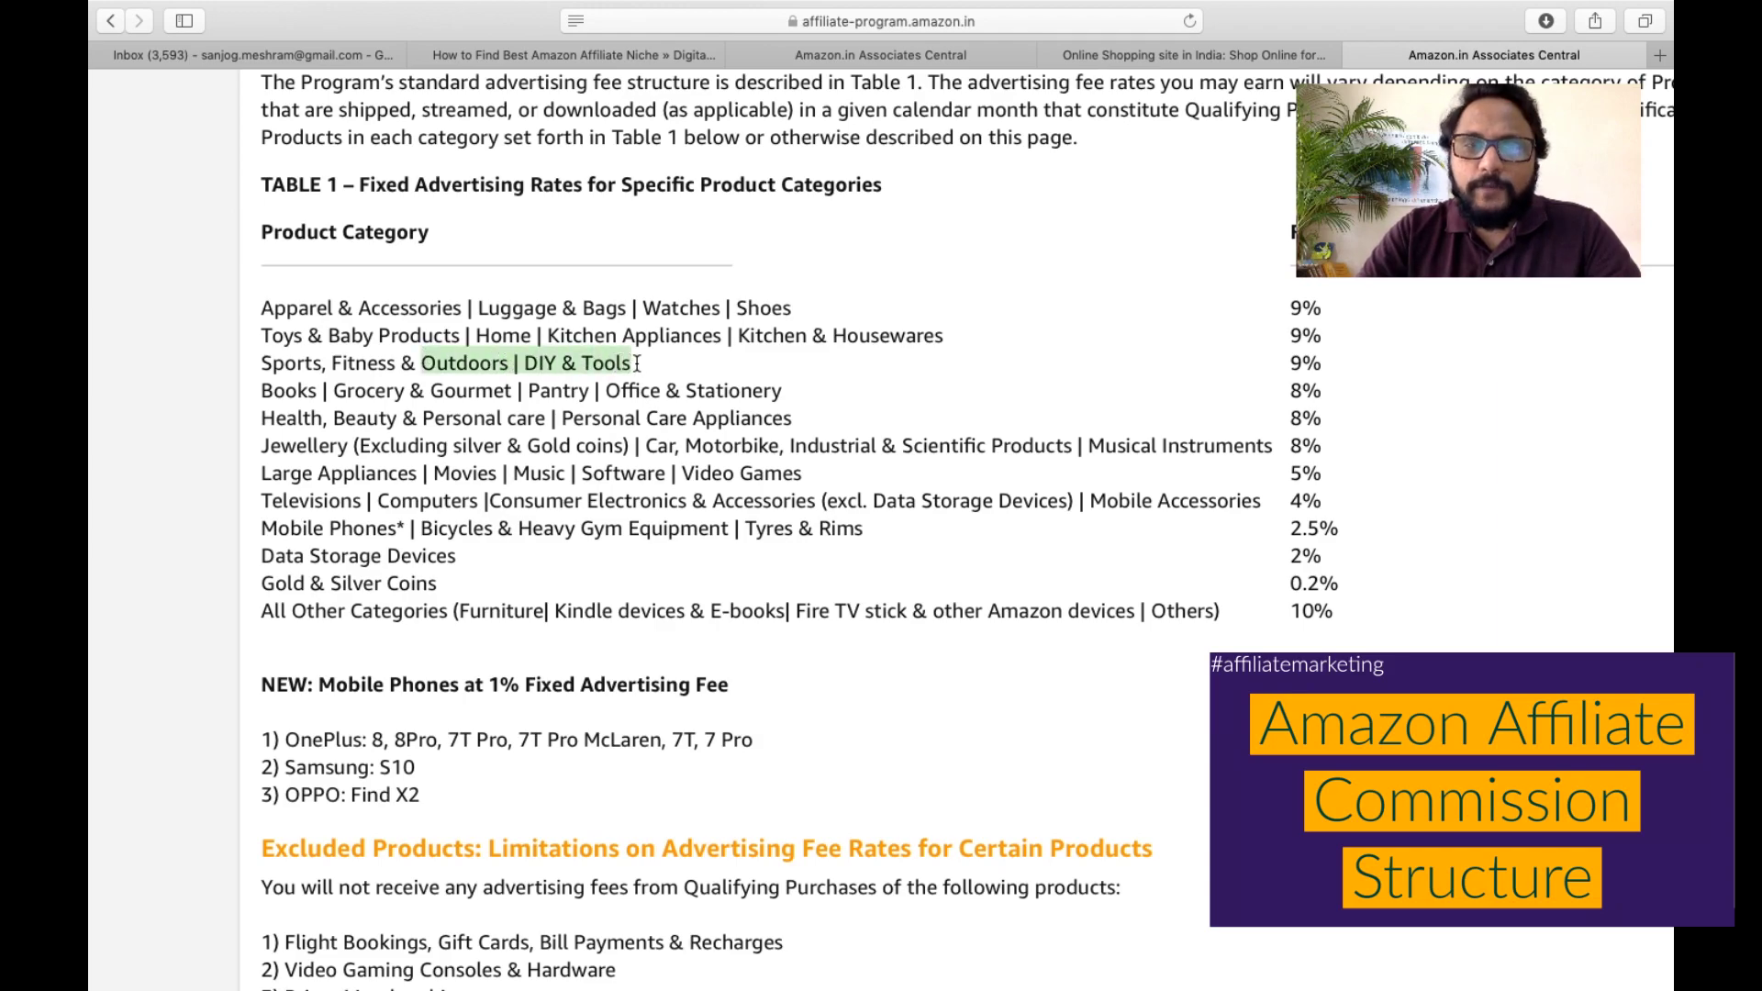
{"action": "left_click", "coordinate": [638, 363]}
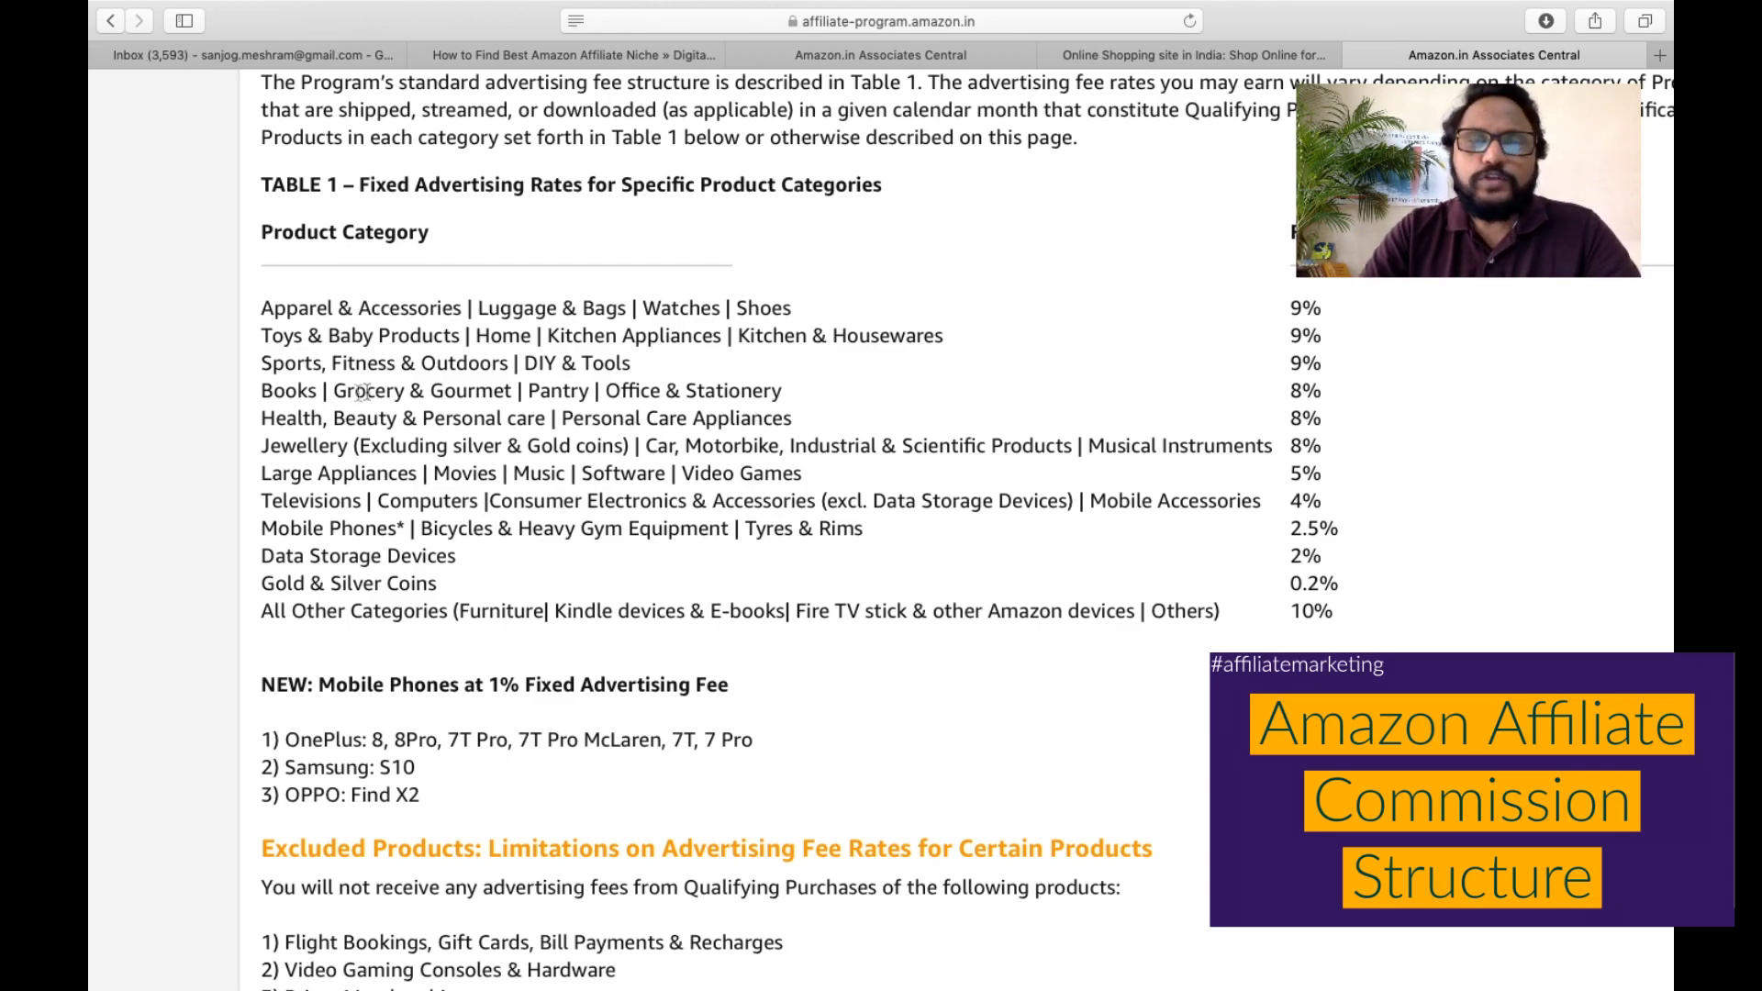
{"action": "mouse_move", "coordinate": [264, 420]}
{"action": "left_mouse_down"}
{"action": "mouse_move", "coordinate": [606, 395]}
{"action": "mouse_move", "coordinate": [815, 424]}
{"action": "left_mouse_up"}
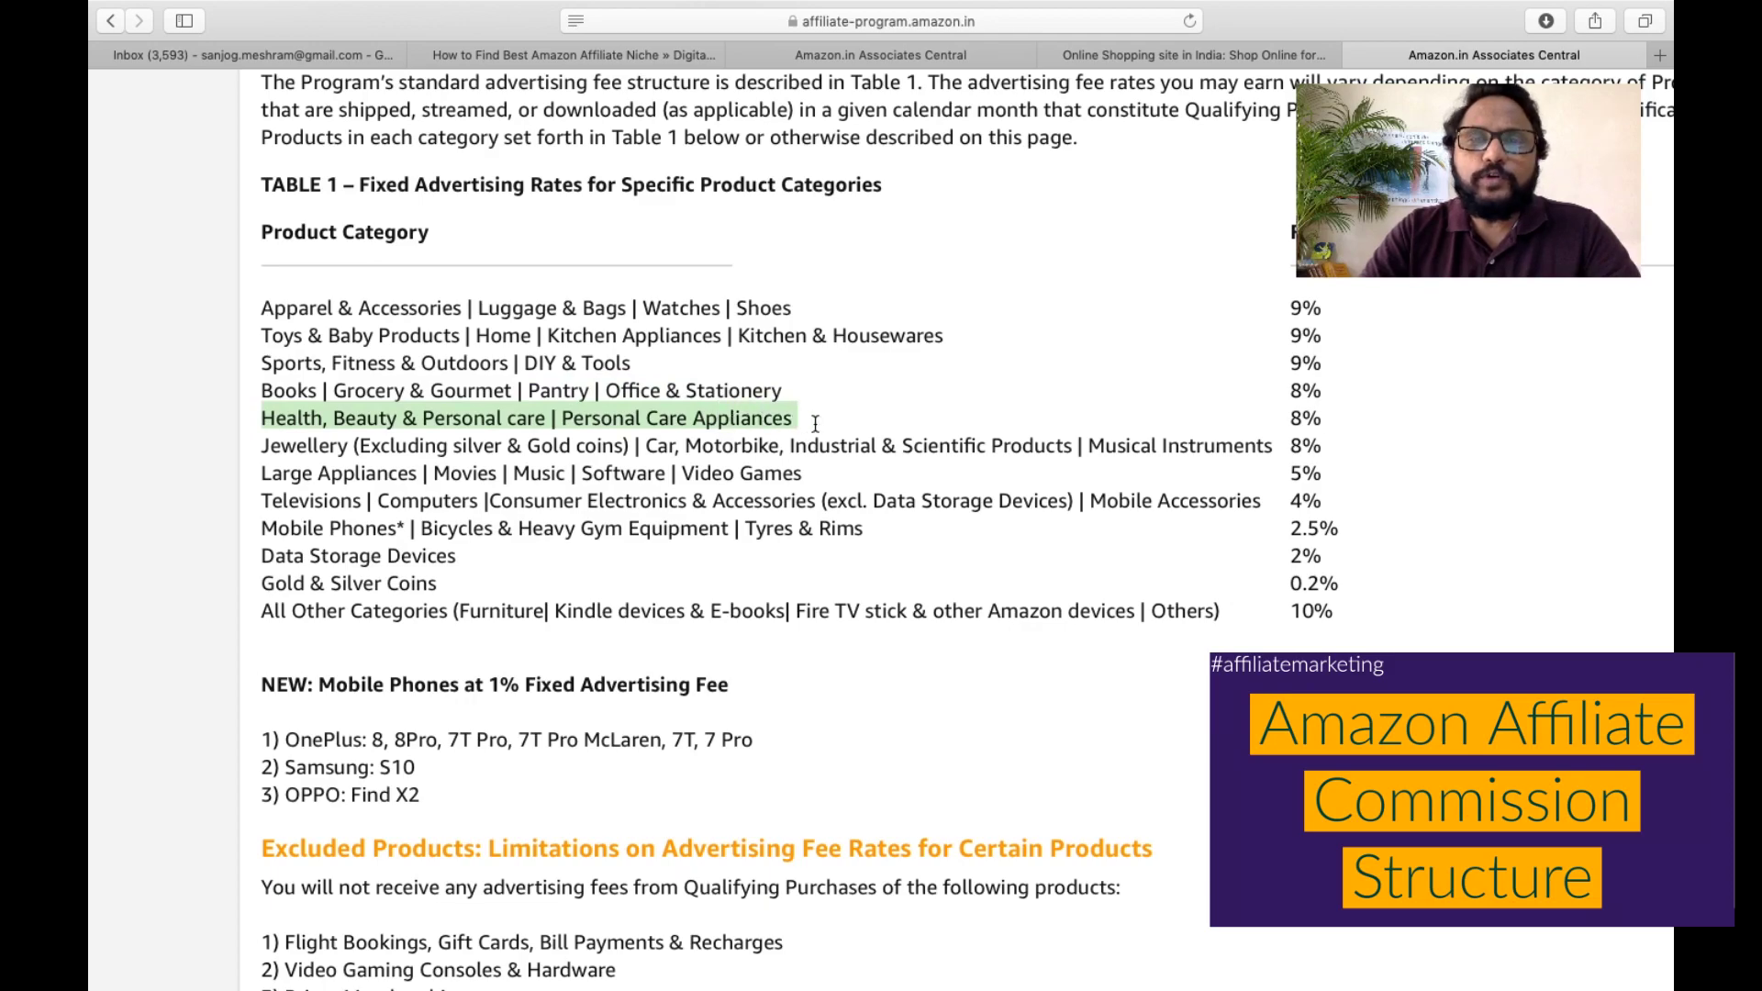
{"action": "left_click", "coordinate": [815, 425]}
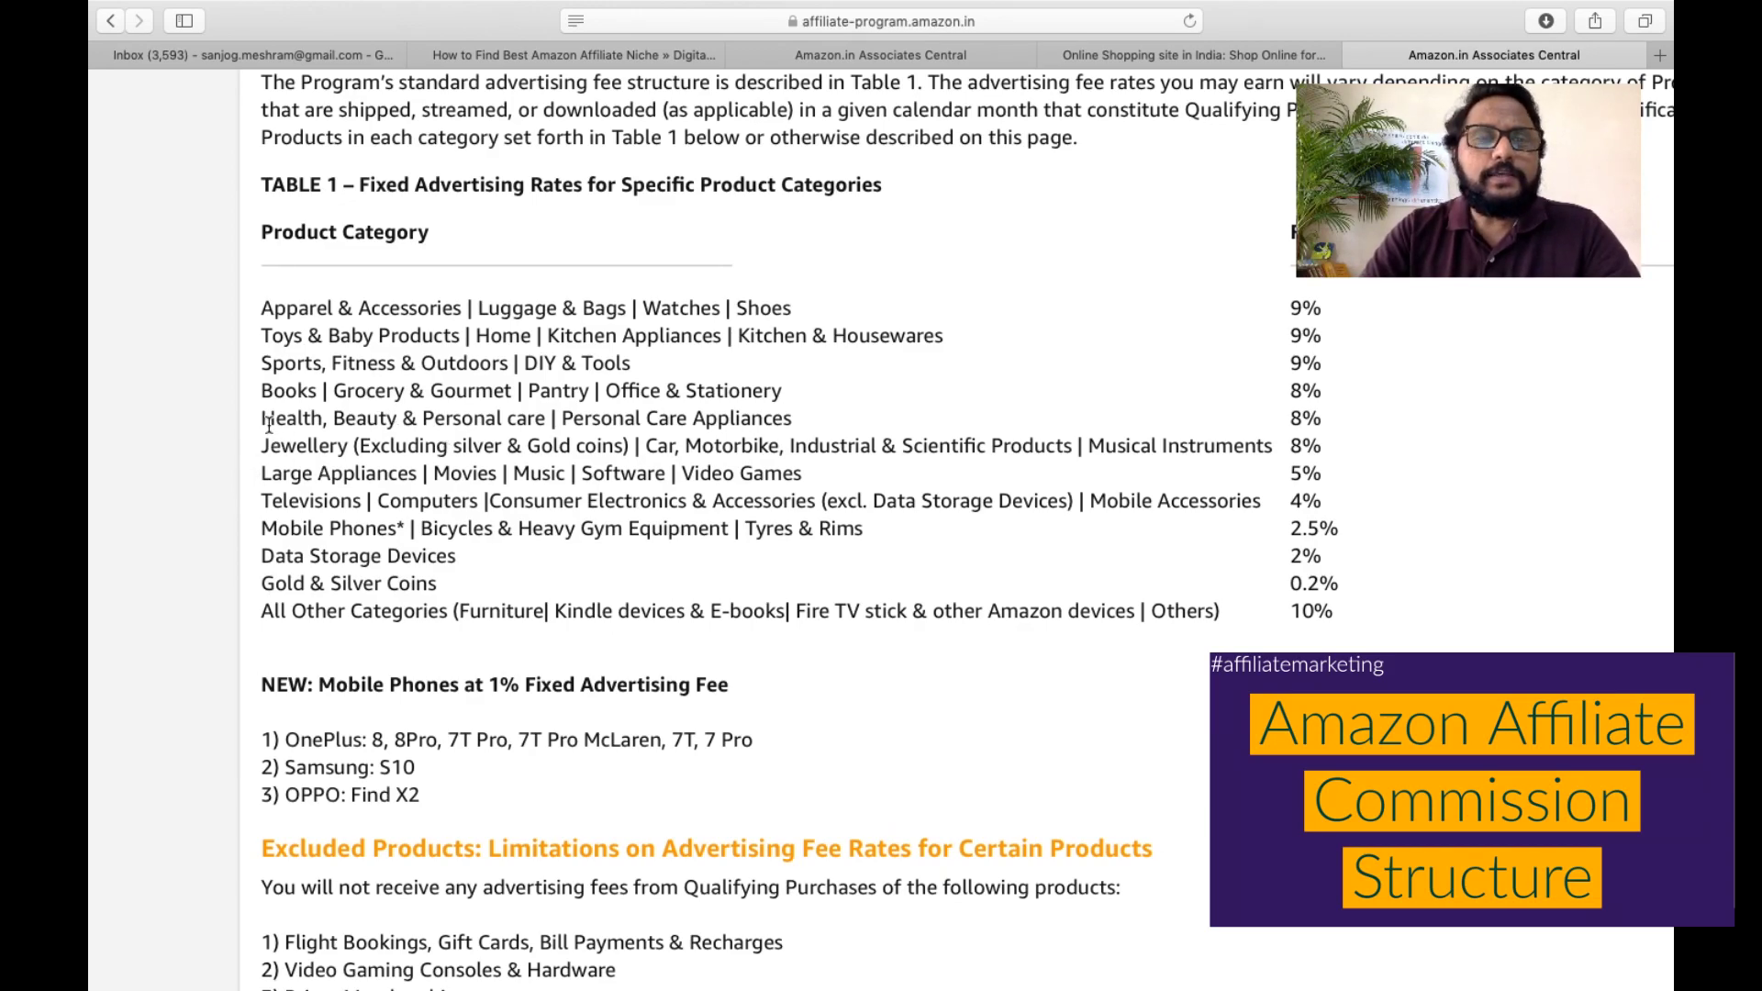
{"action": "mouse_move", "coordinate": [264, 419]}
{"action": "left_mouse_down"}
{"action": "mouse_move", "coordinate": [787, 447]}
{"action": "mouse_move", "coordinate": [895, 415]}
{"action": "left_mouse_up"}
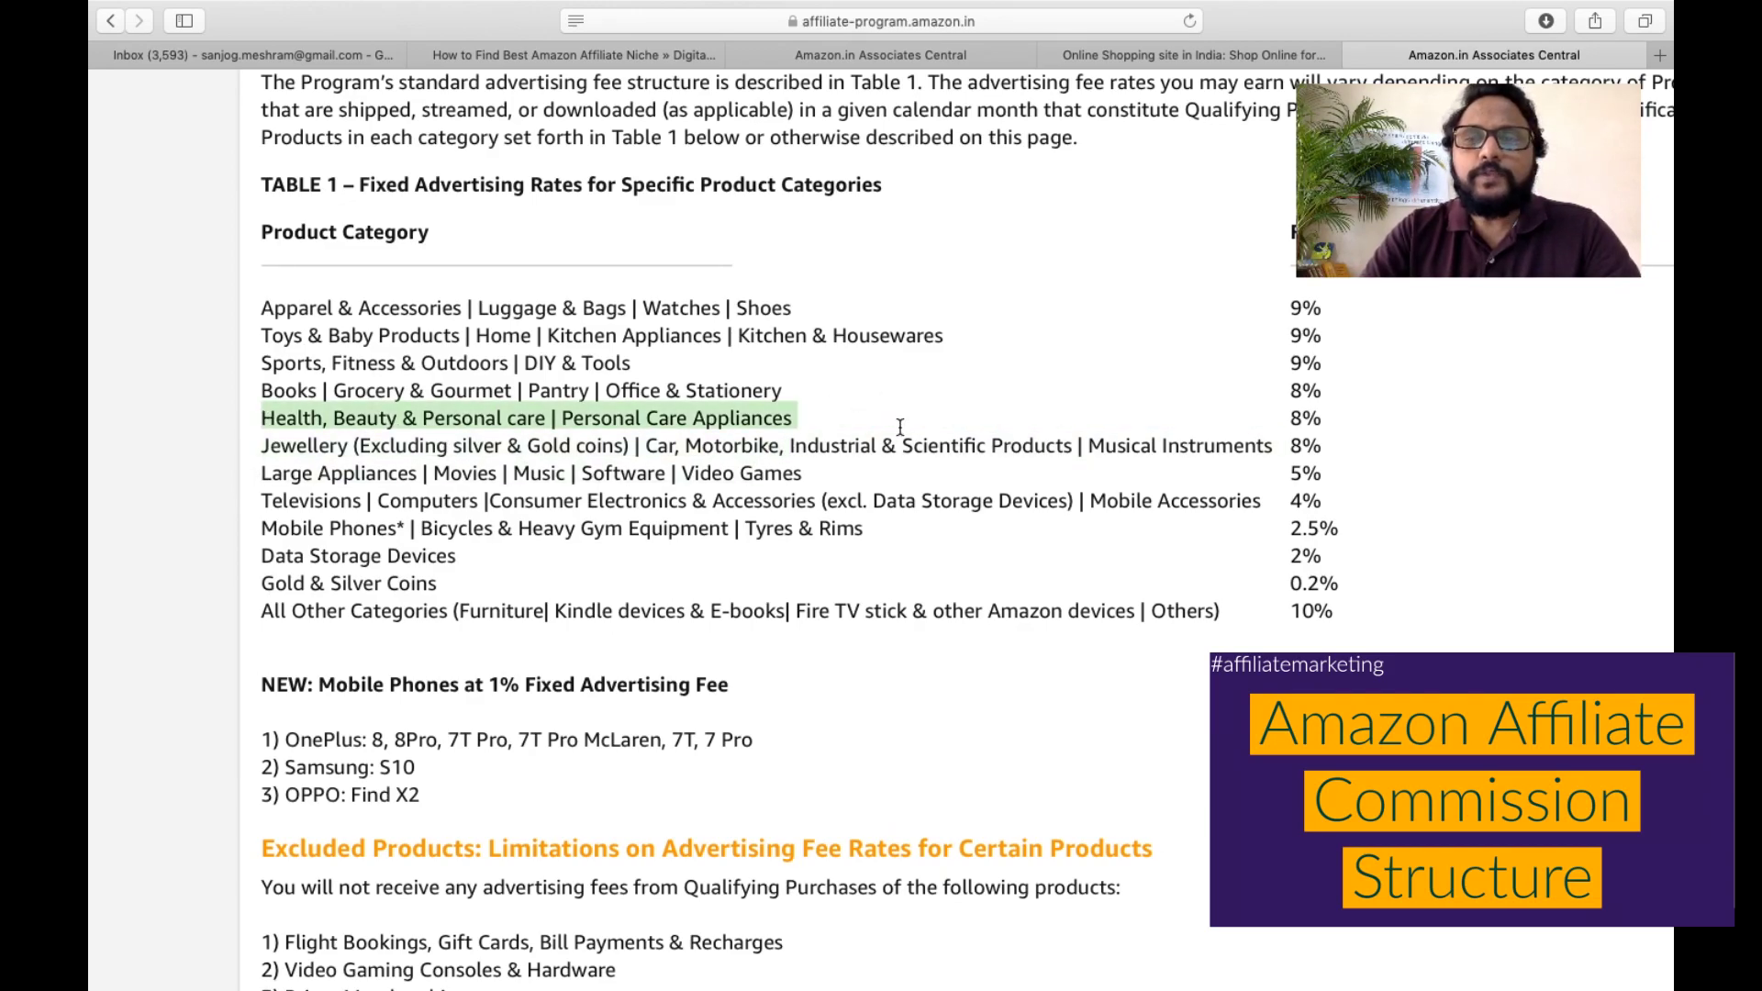
{"action": "left_click", "coordinate": [912, 430]}
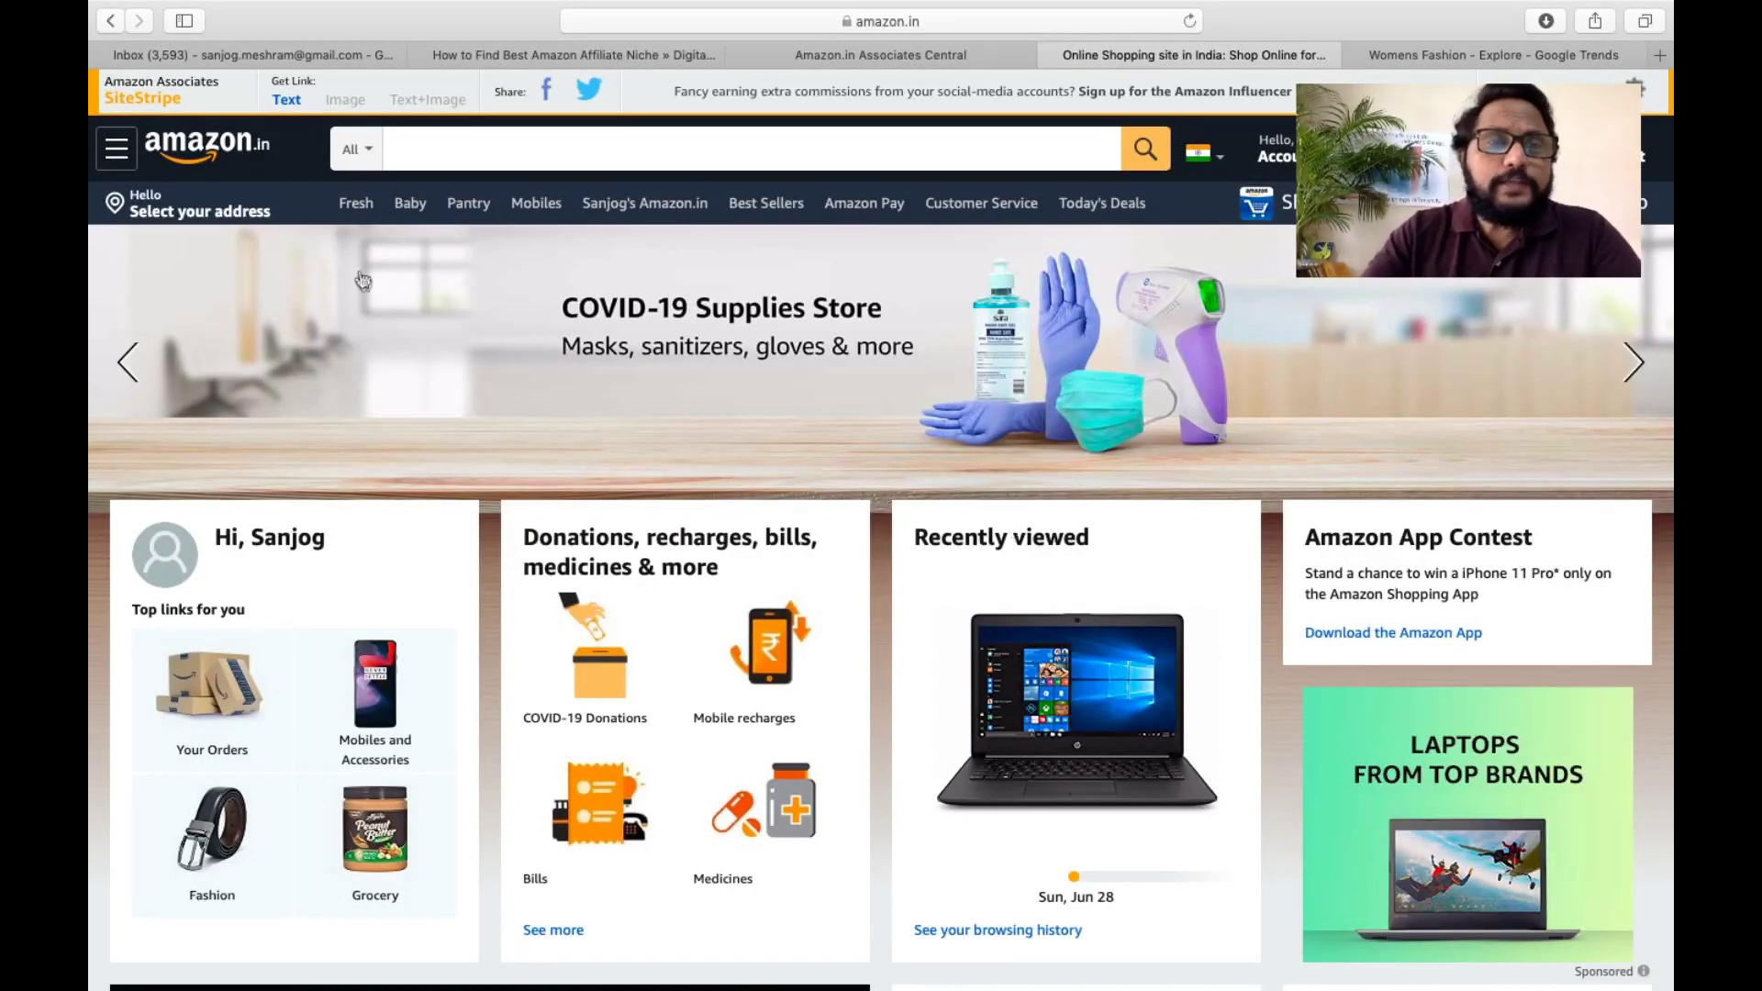
- Look through the full Shop by Category list on Amazon.in and close it
{"action": "left_click", "coordinate": [116, 149]}
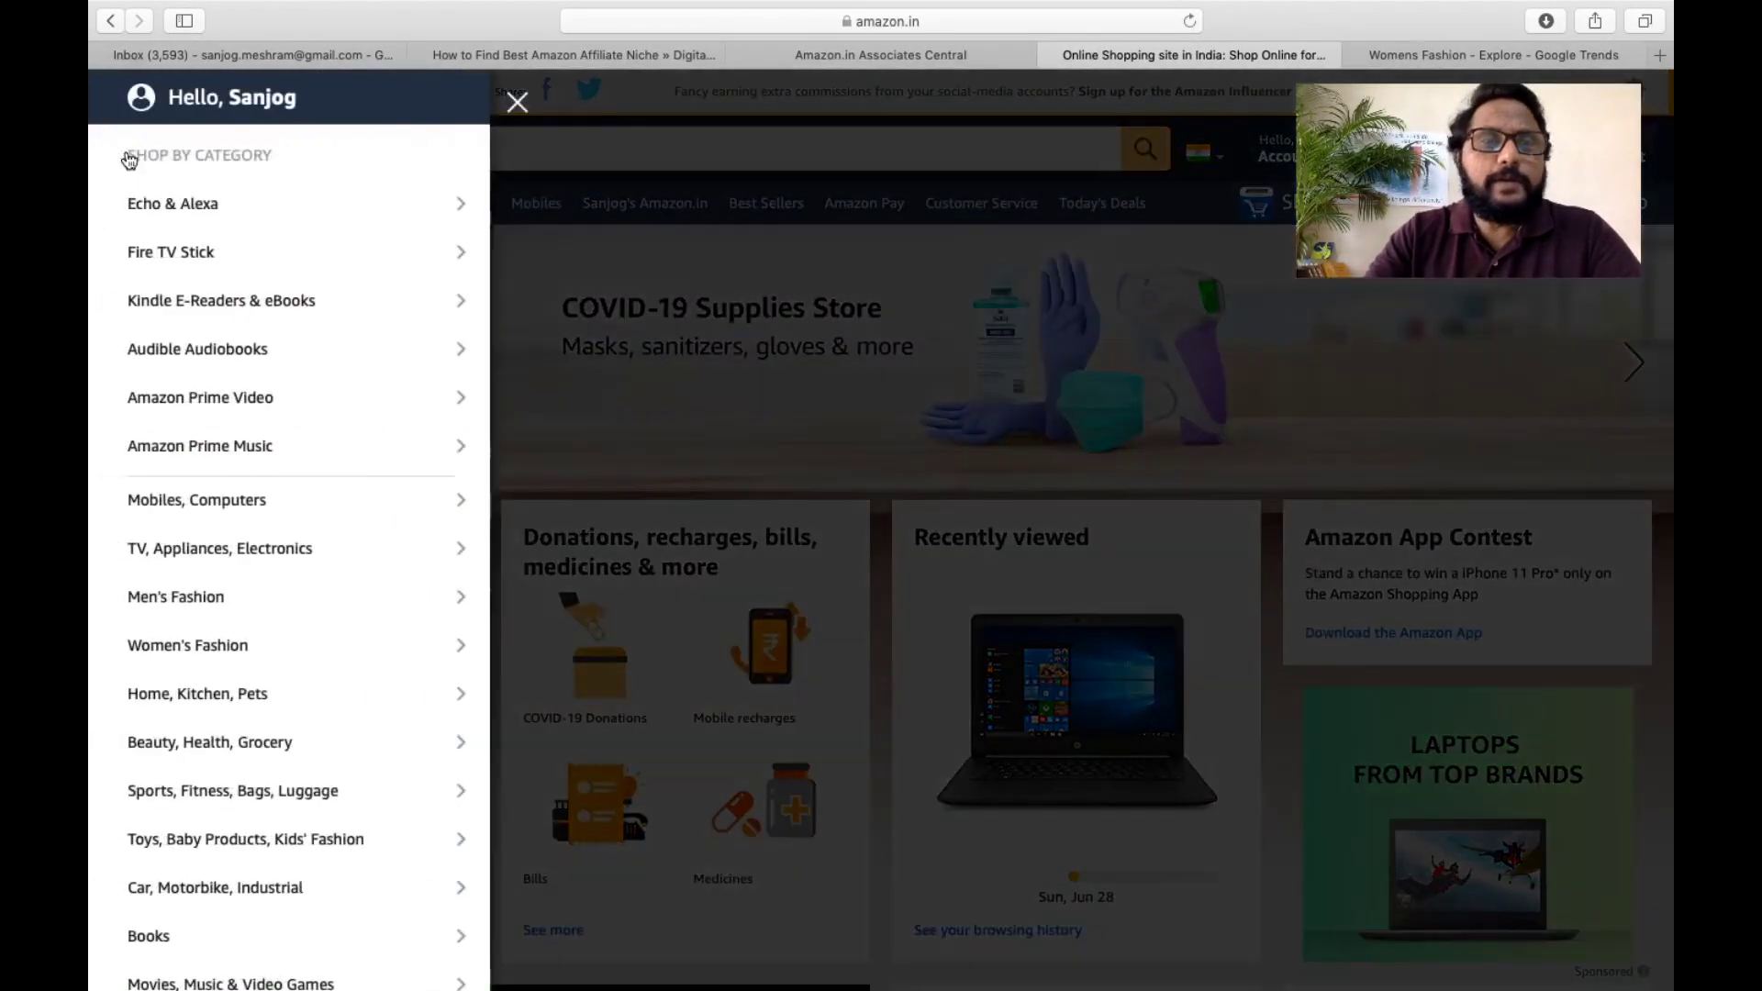
{"action": "scroll", "coordinate": [204, 541], "scroll_direction": "down", "scroll_amount": 5}
{"action": "scroll", "coordinate": [203, 546], "scroll_direction": "up", "scroll_amount": 5}
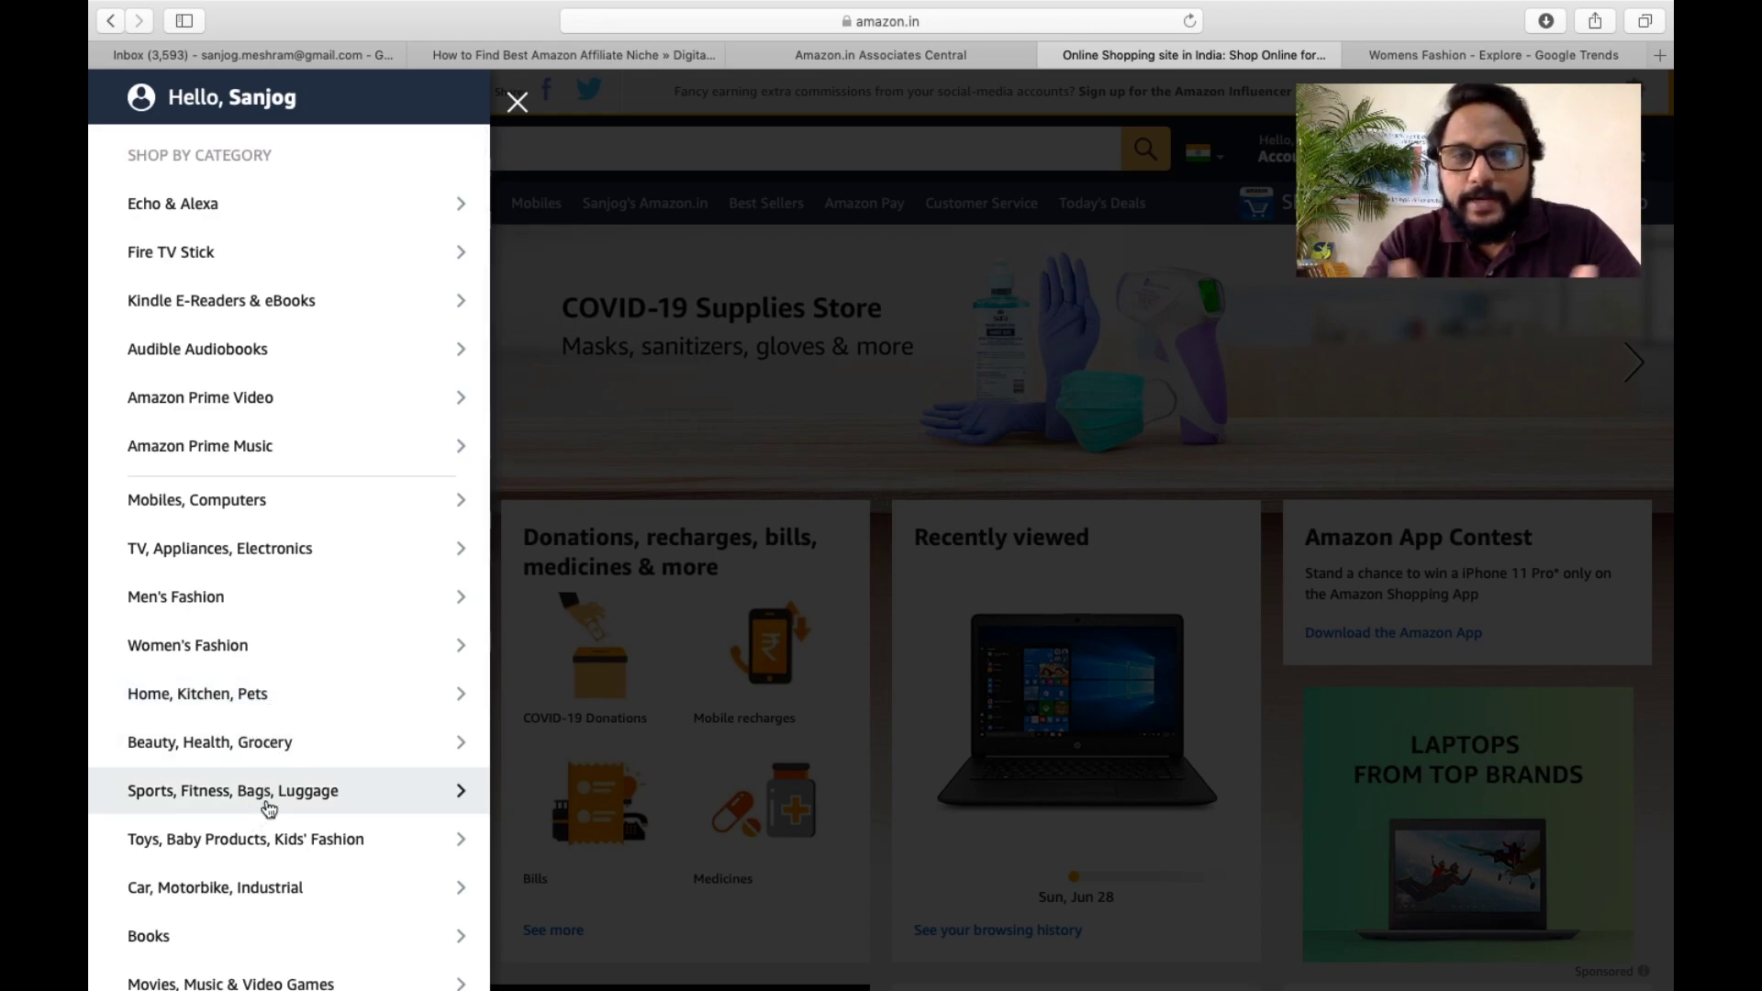
{"action": "left_click", "coordinate": [518, 105]}
- Compare the commission rates in the Associates fee table with the Shop by Category list on Amazon.in
{"action": "left_click", "coordinate": [860, 52]}
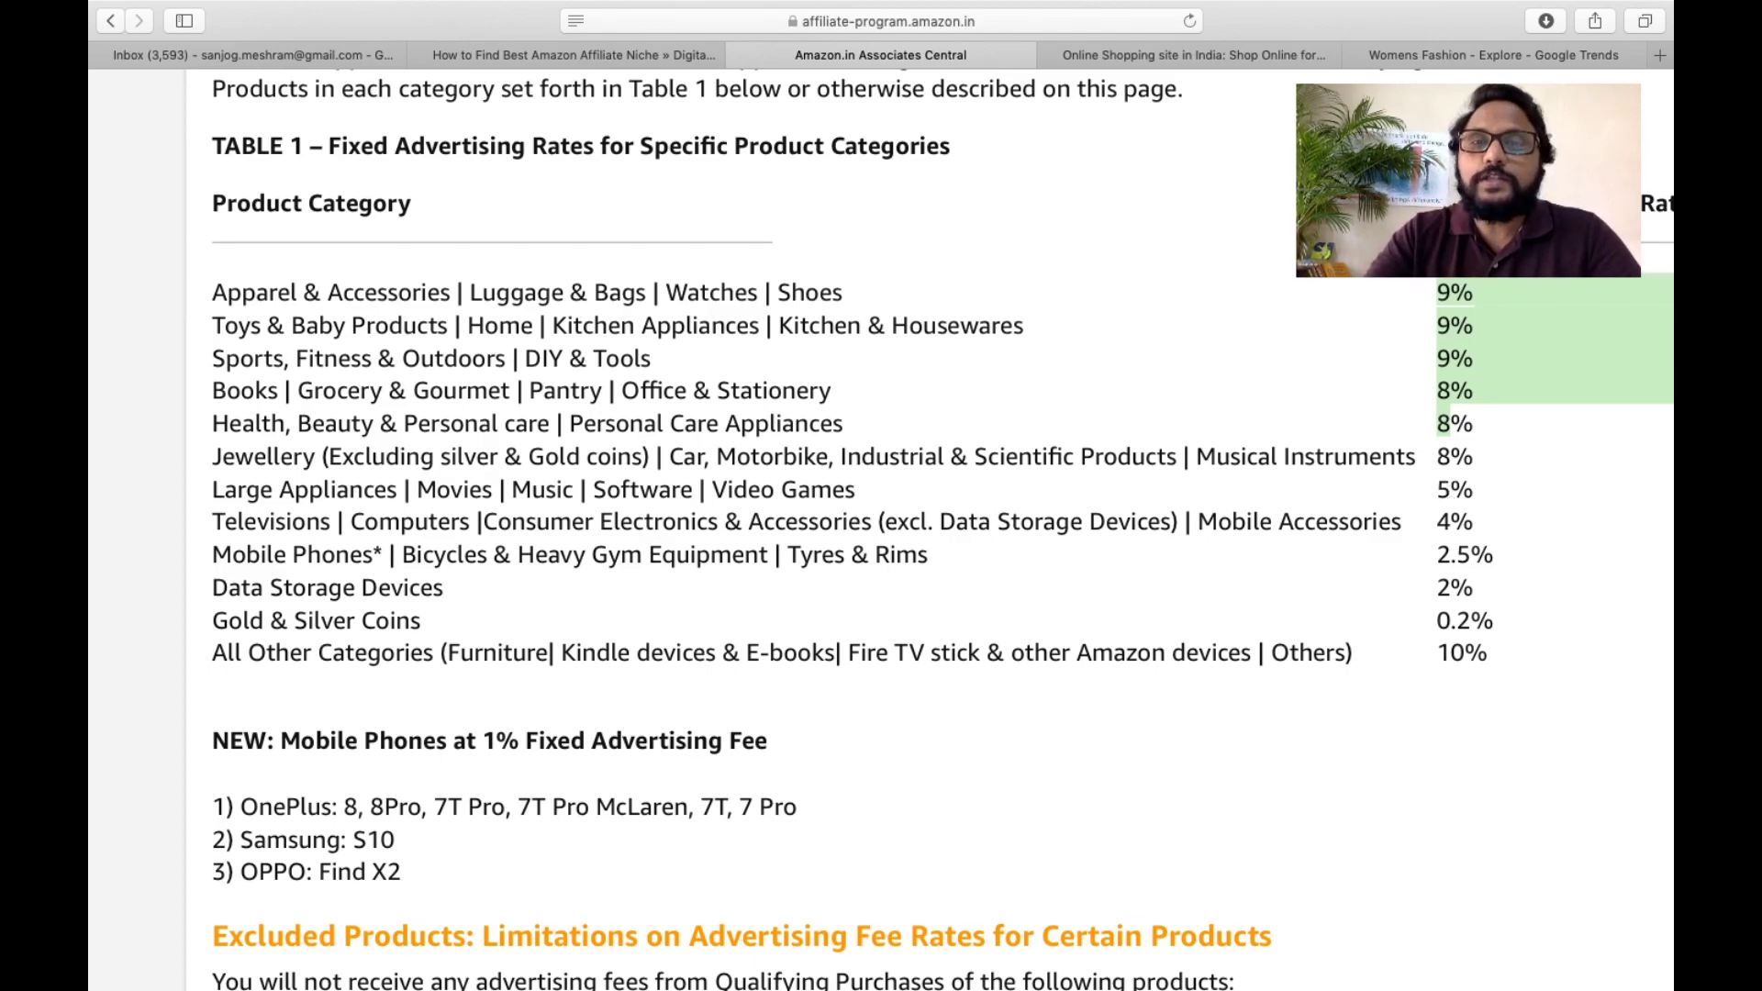
{"action": "left_click", "coordinate": [1249, 57]}
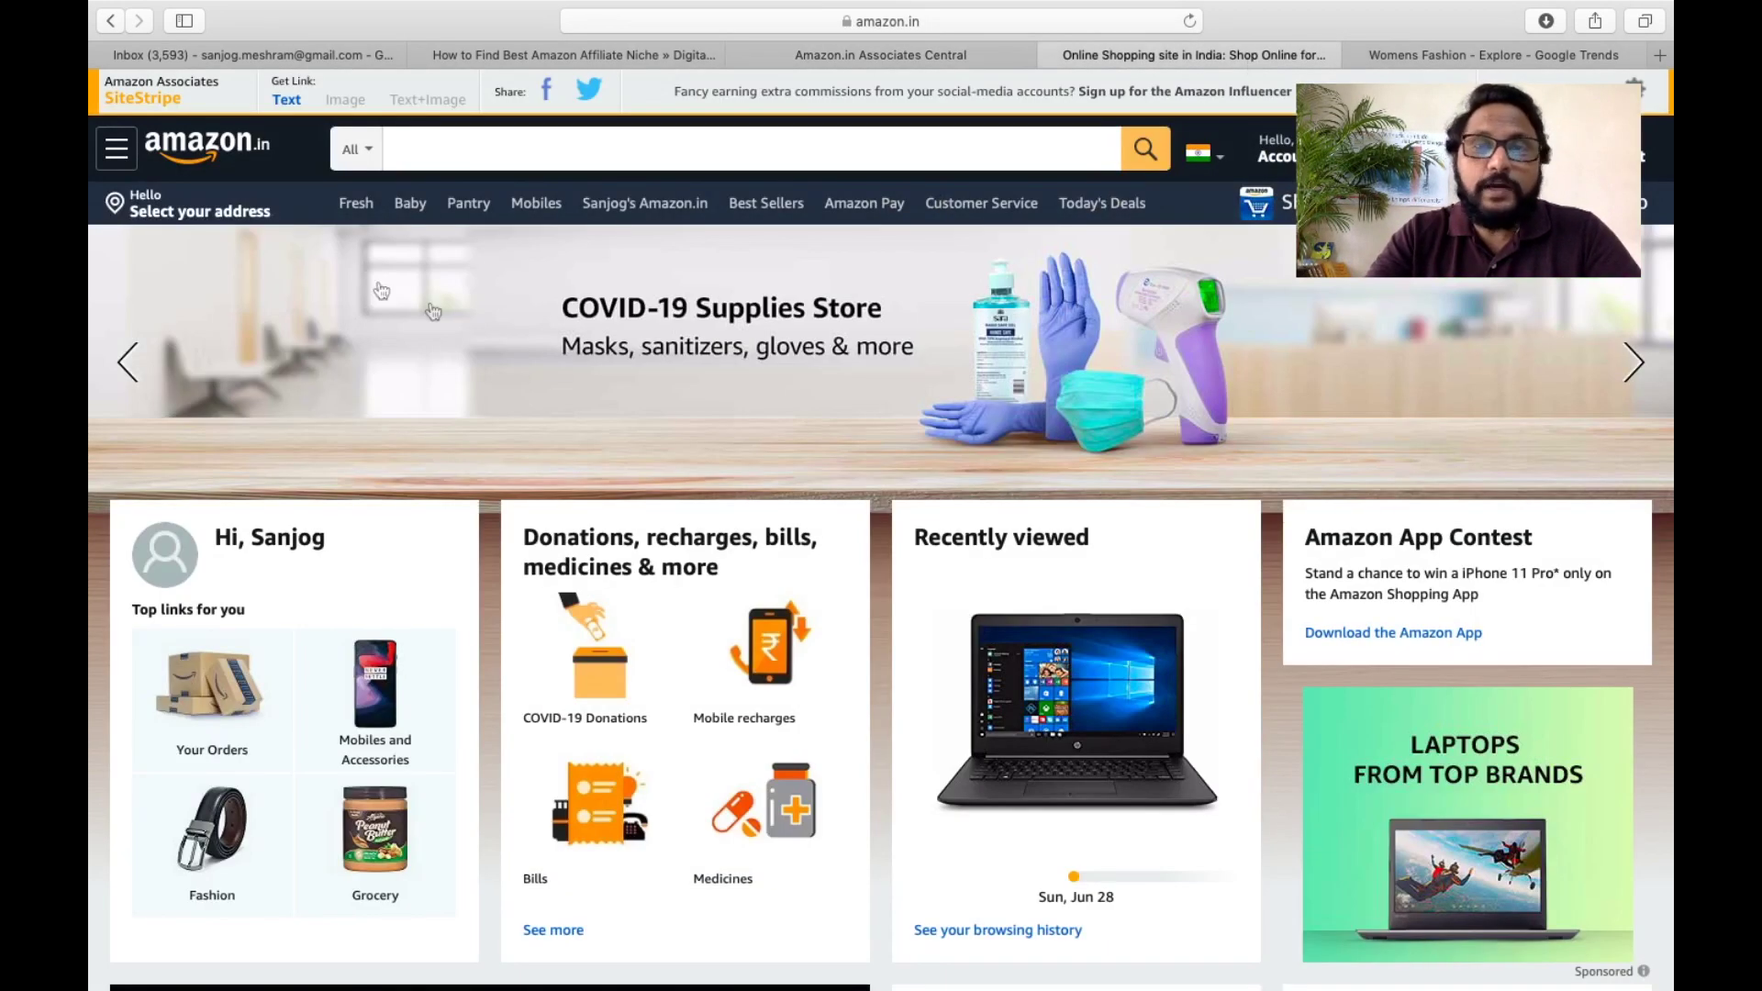
{"action": "left_click", "coordinate": [123, 161]}
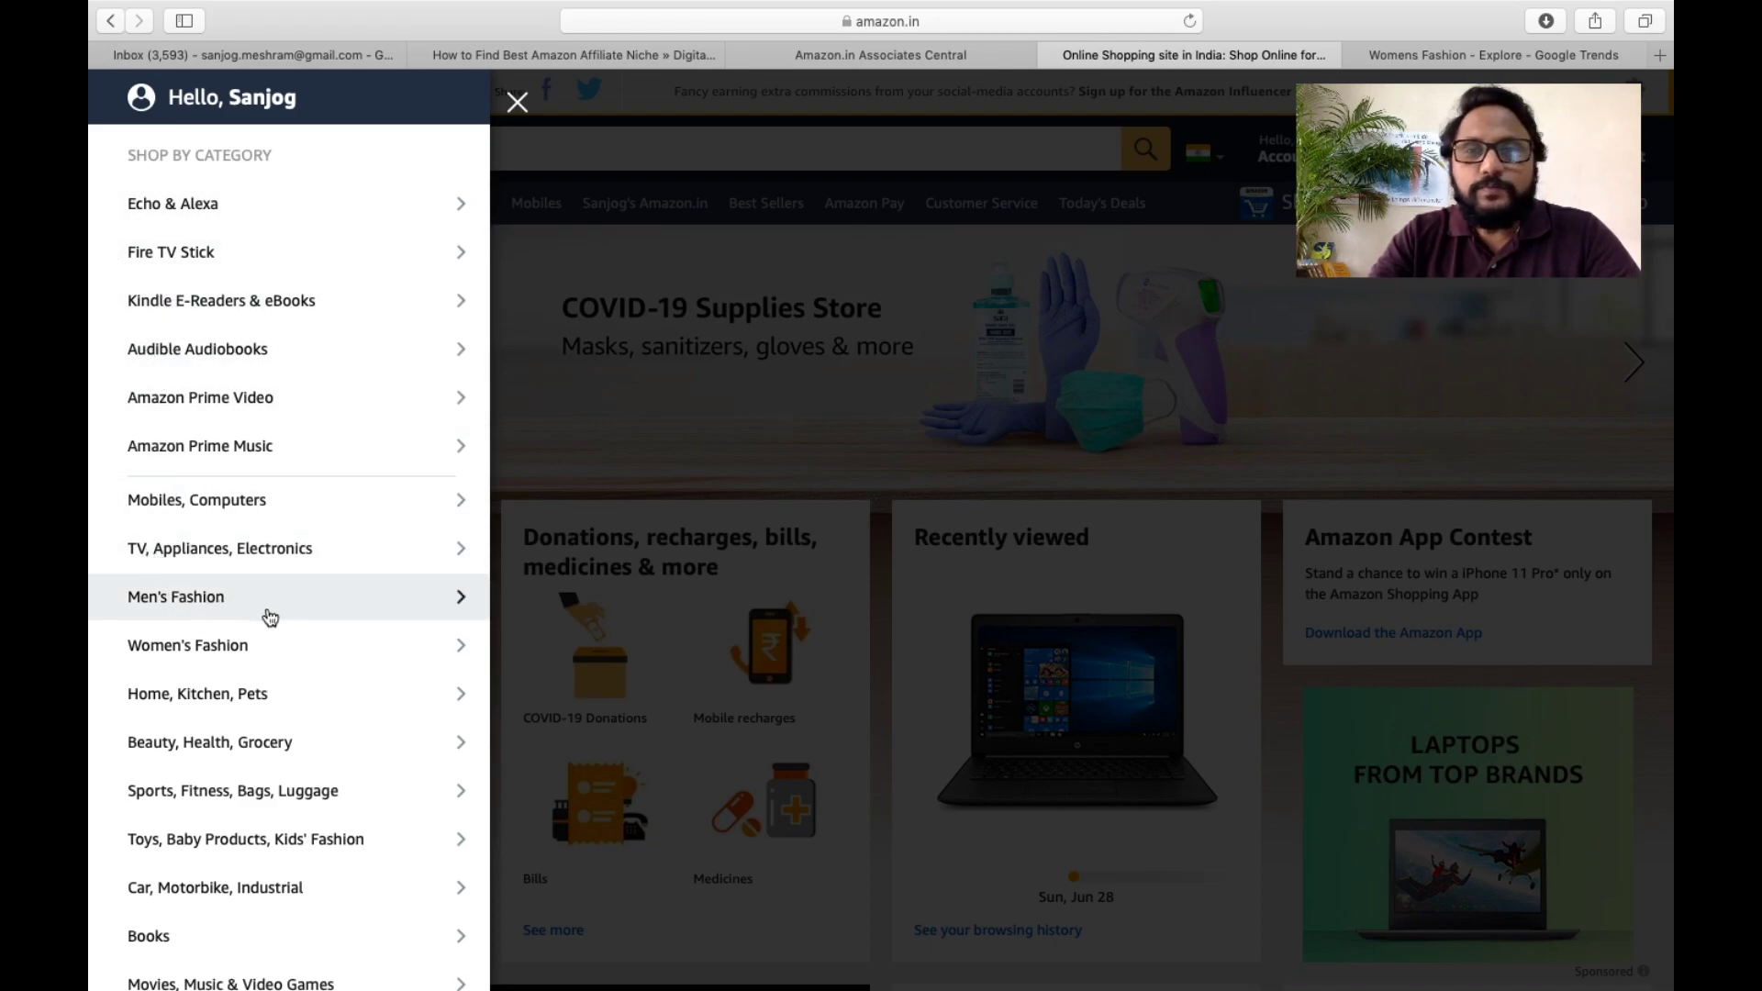
{"action": "left_click", "coordinate": [865, 53]}
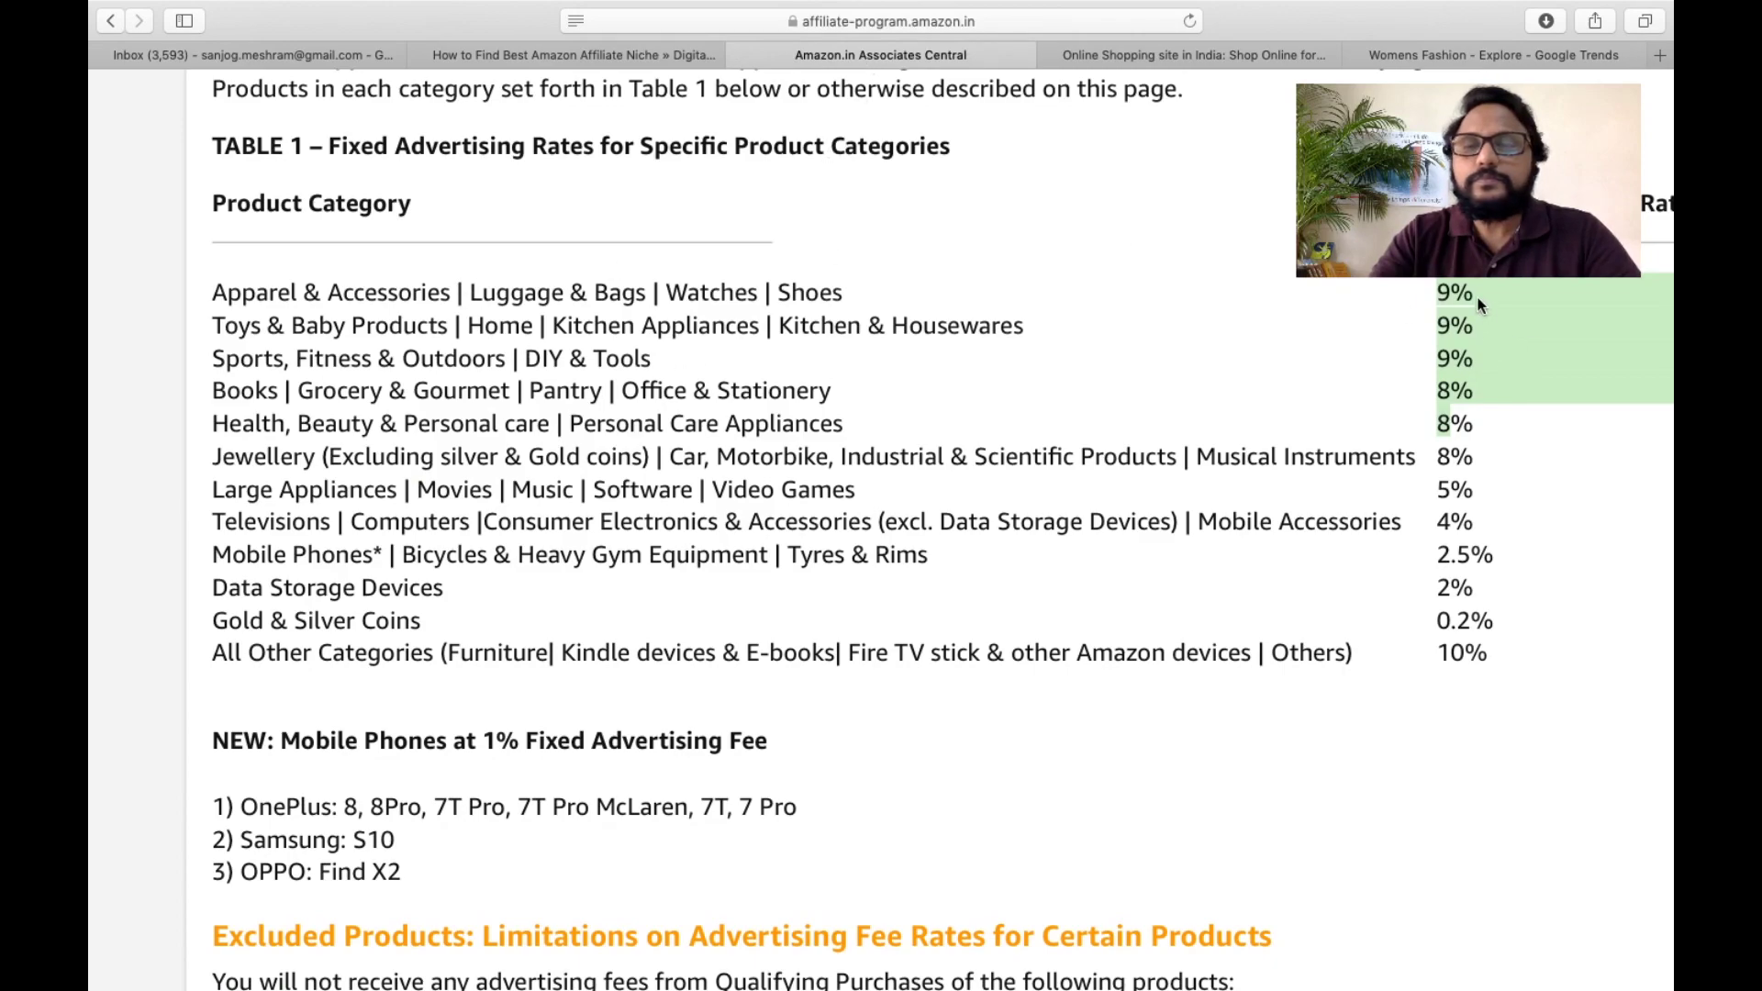
{"action": "left_click", "coordinate": [1156, 46]}
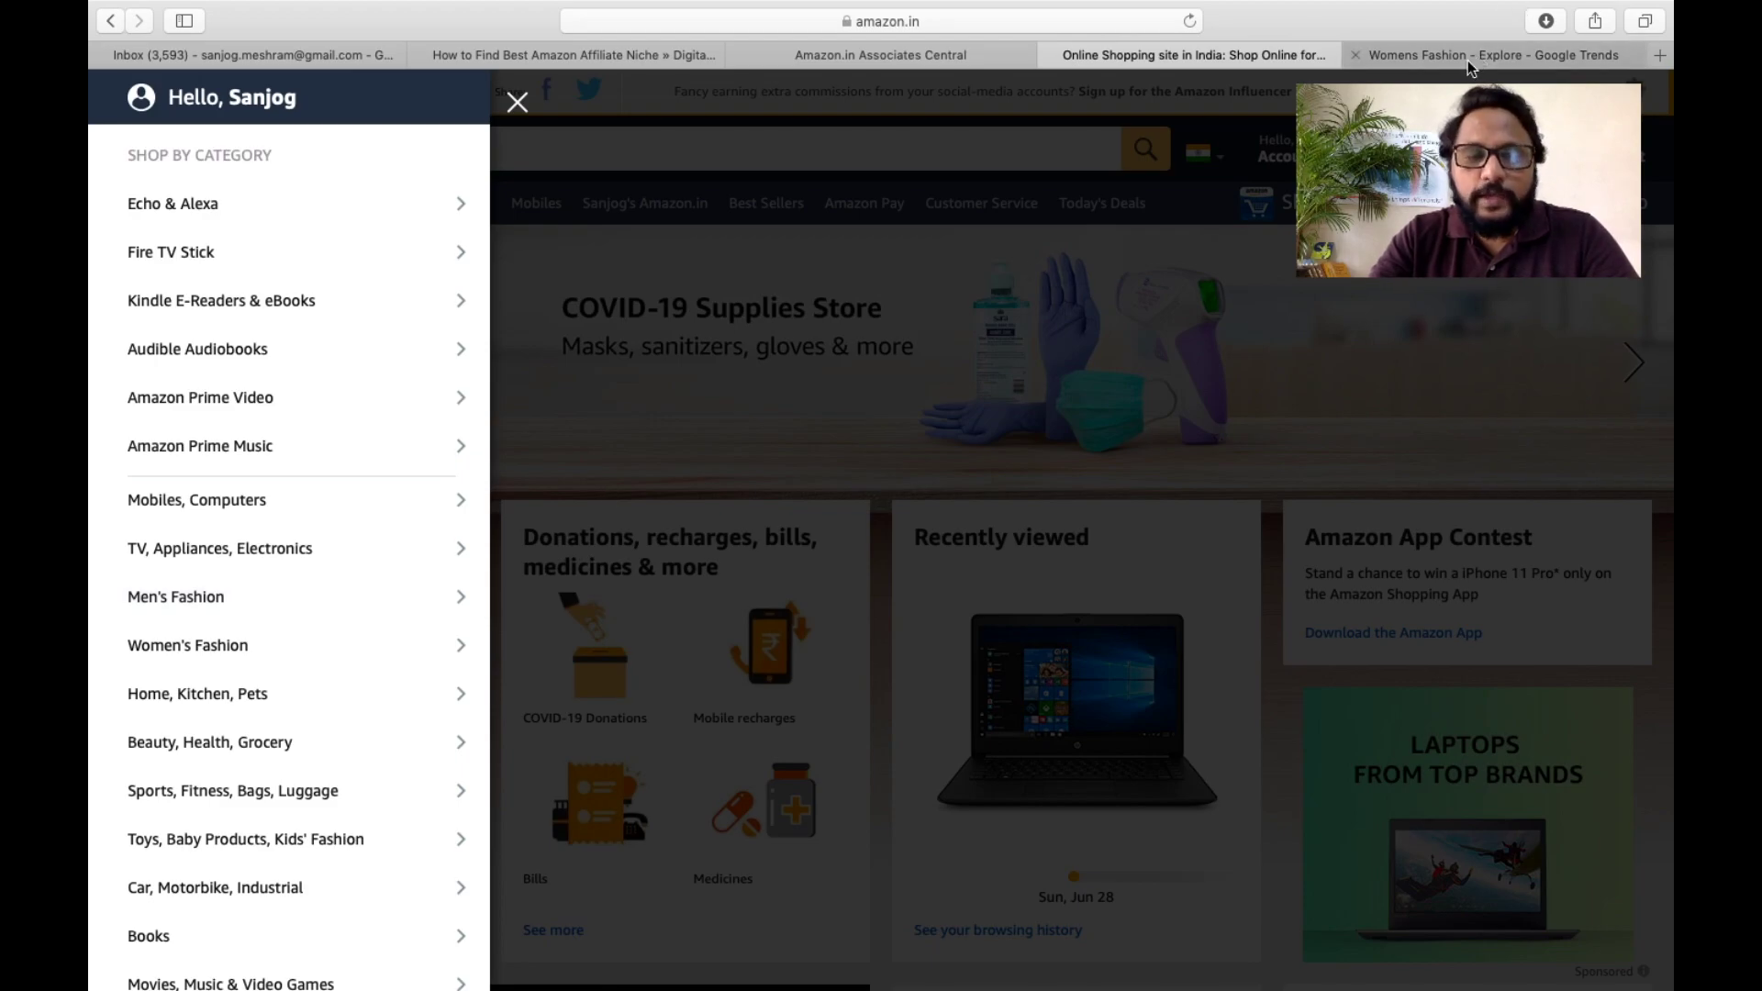
- Copy the Example 1 table of category, subcategory, niche and micro niche from the article on finding an Amazon affiliate niche
{"action": "left_click", "coordinate": [824, 51]}
{"action": "left_click", "coordinate": [652, 53]}
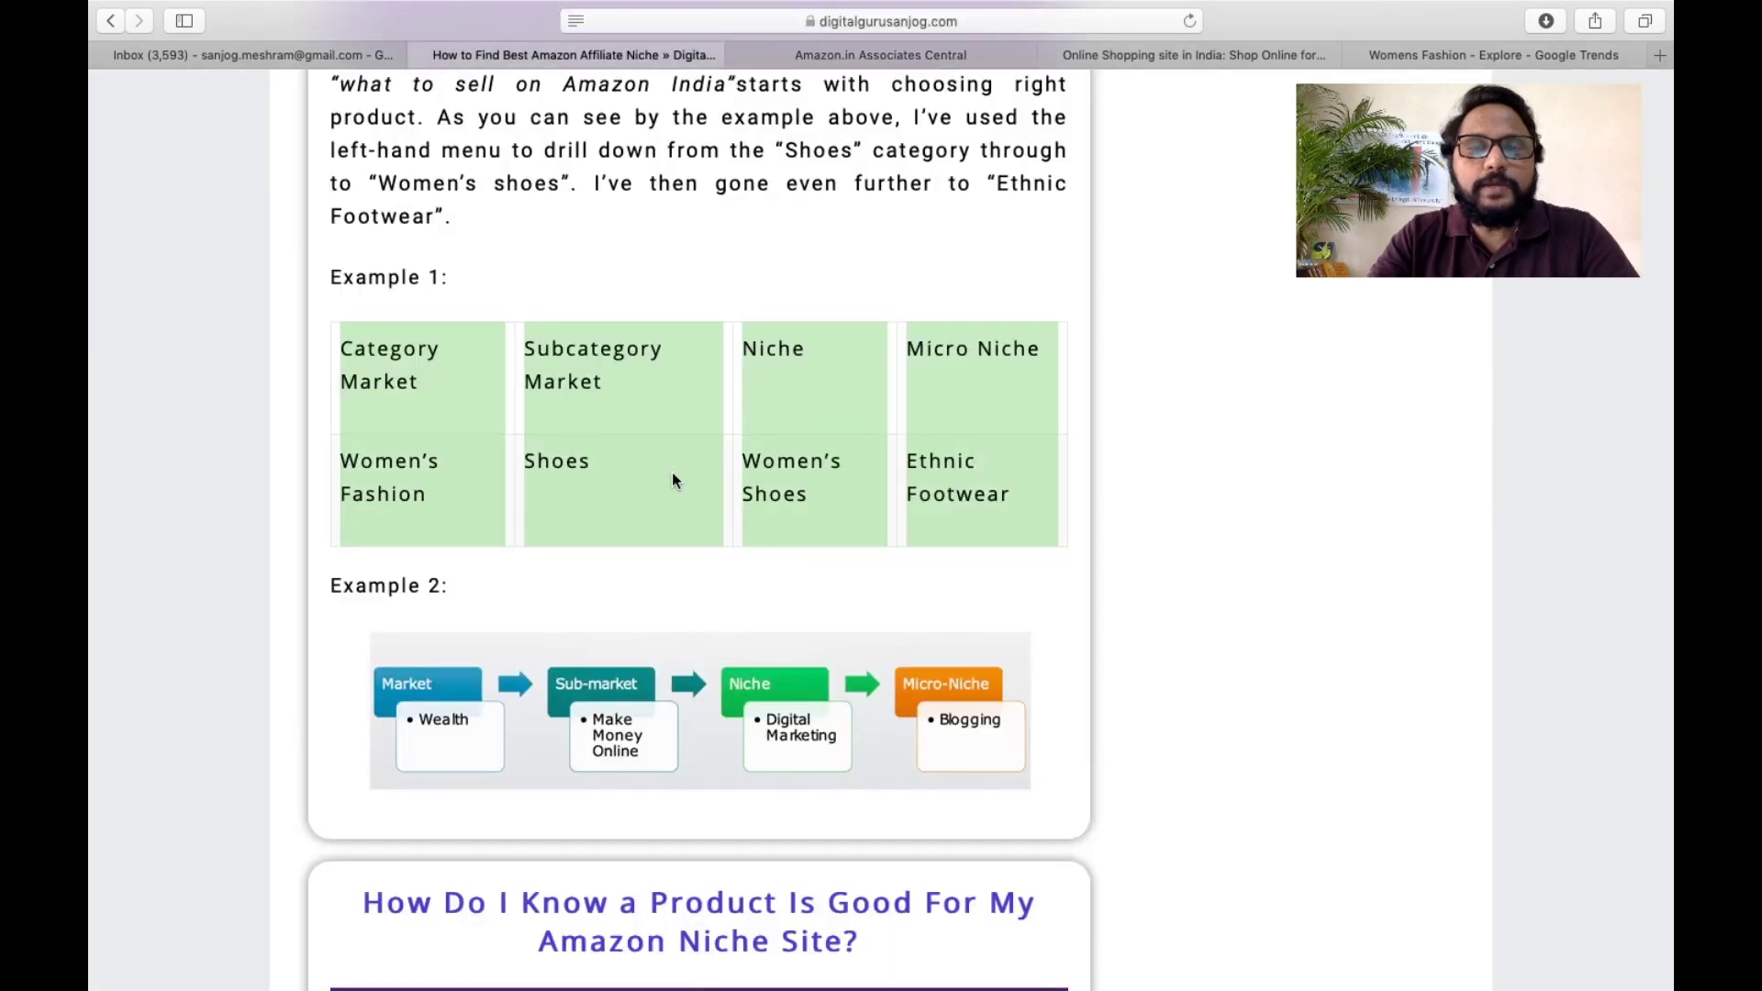
{"action": "right_click", "coordinate": [672, 472]}
{"action": "key", "text": "Escape"}
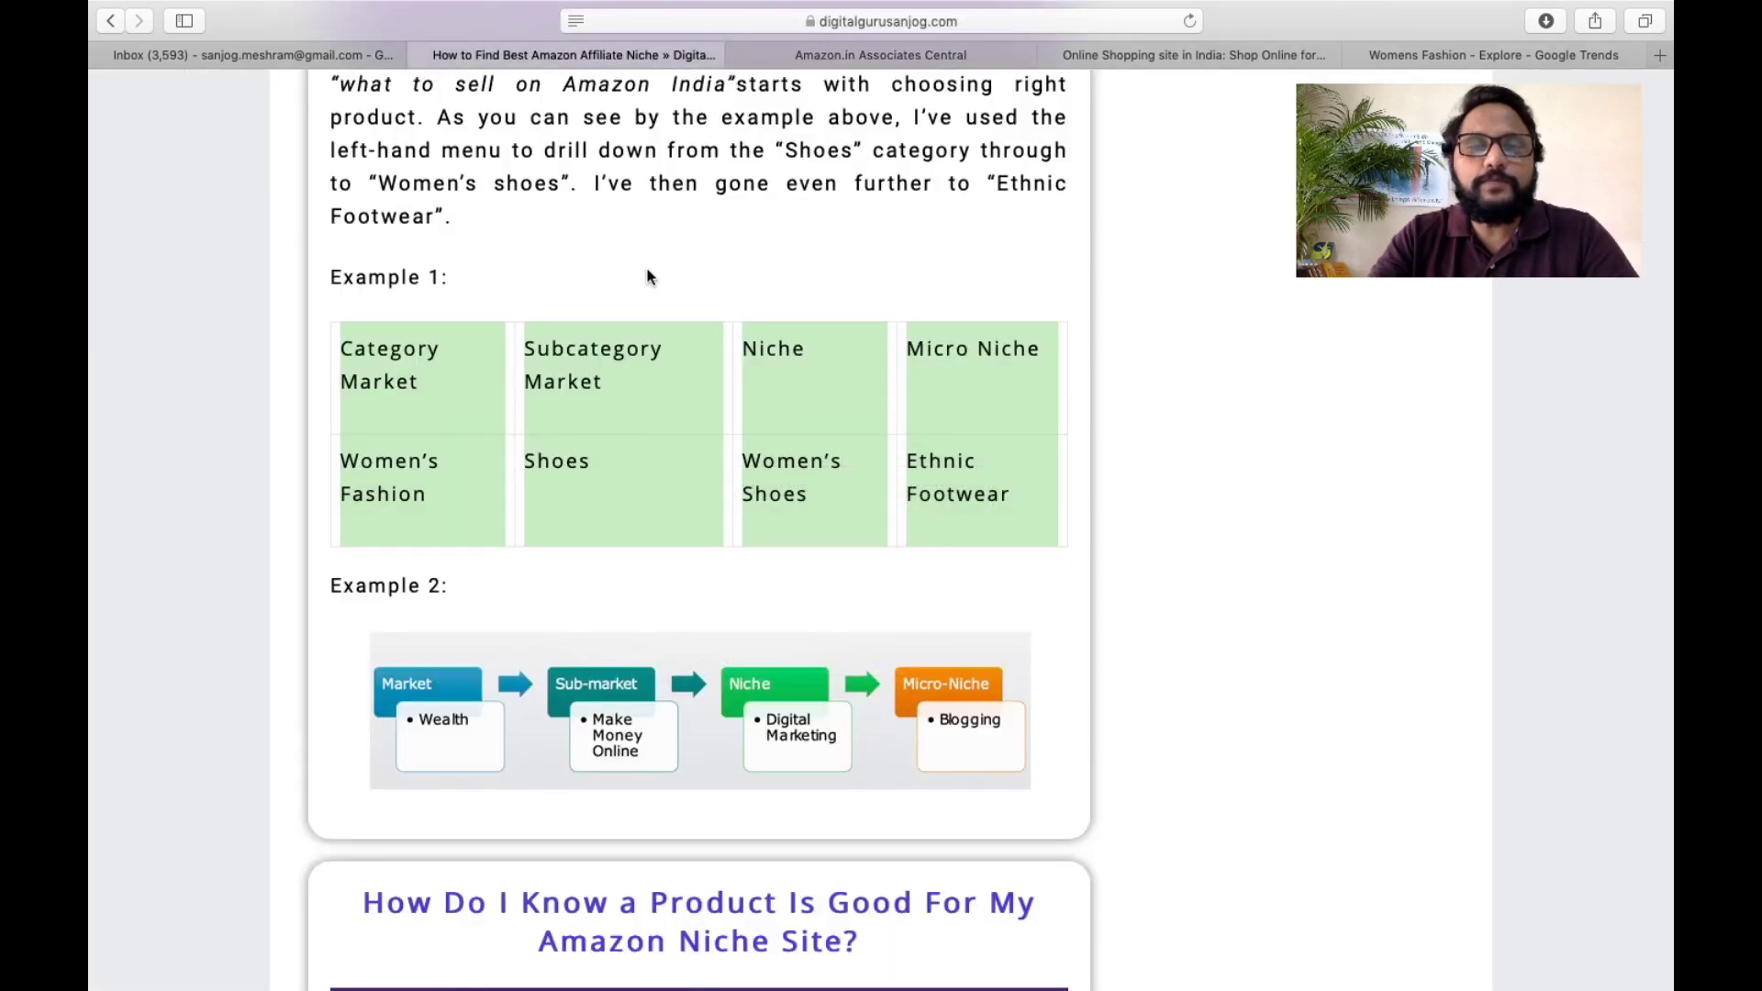
{"action": "left_click", "coordinate": [647, 275]}
{"action": "scroll", "coordinate": [647, 275], "scroll_direction": "up", "scroll_amount": 7}
{"action": "scroll", "coordinate": [647, 276], "scroll_direction": "down", "scroll_amount": 3}
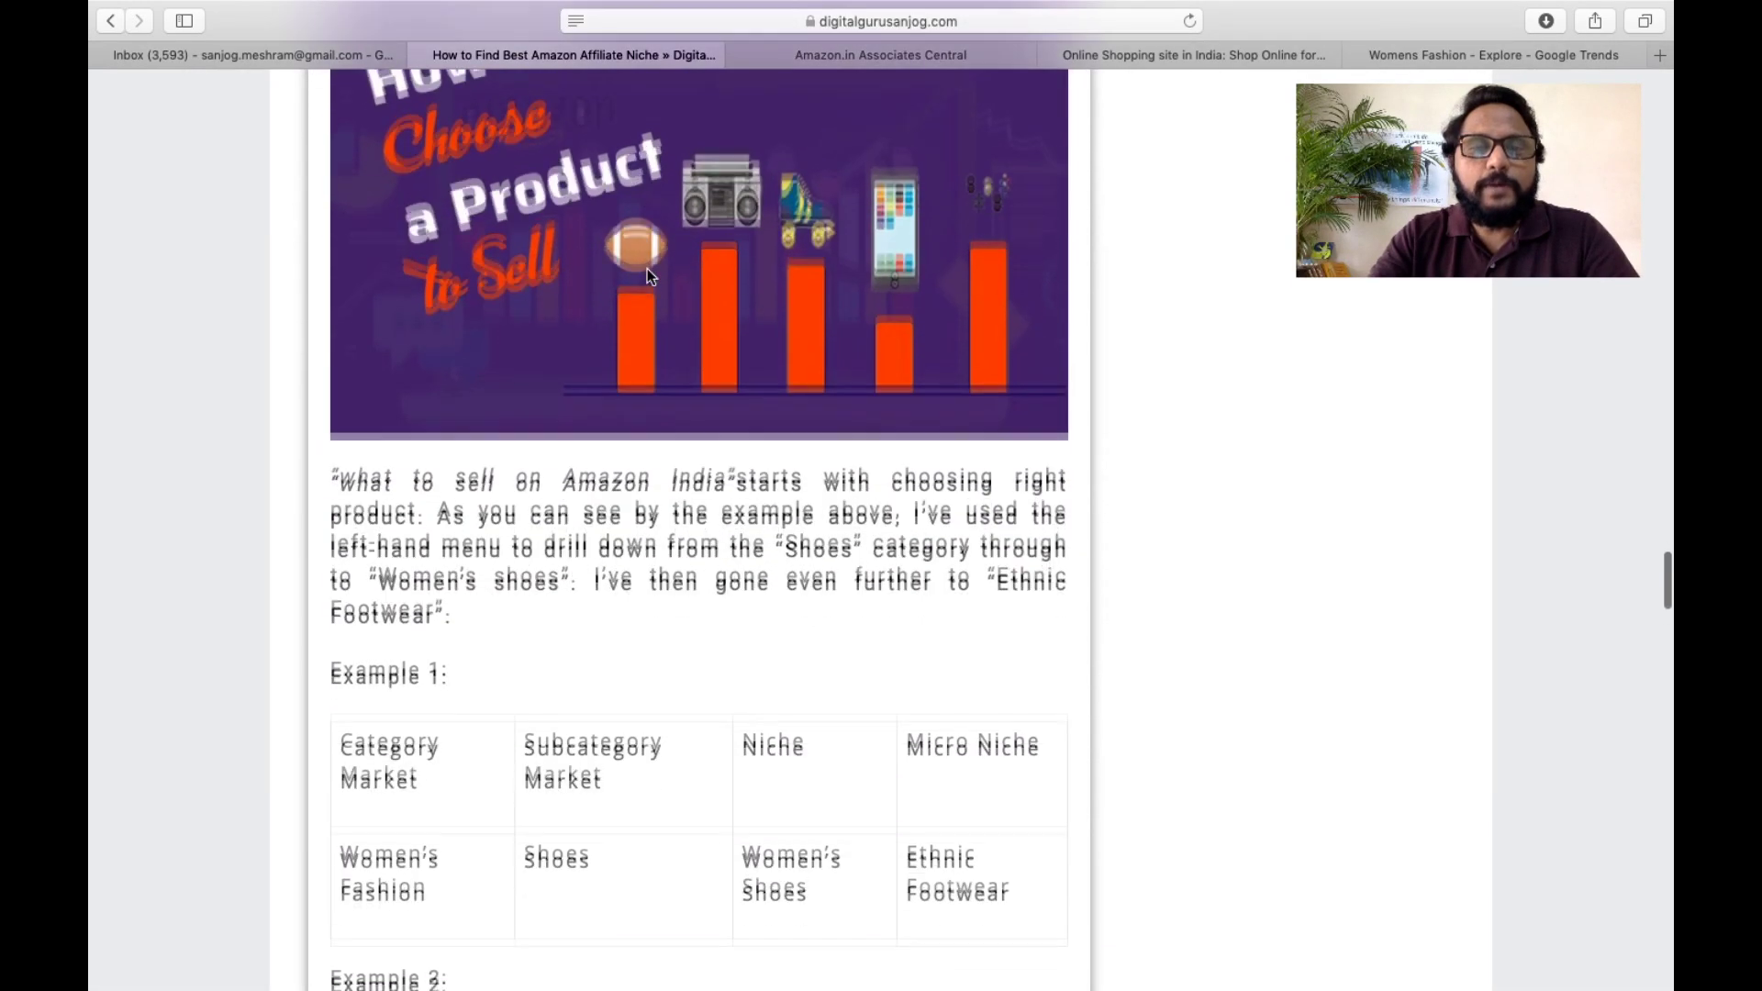
{"action": "scroll", "coordinate": [647, 268], "scroll_direction": "down", "scroll_amount": 3}
{"action": "left_click_drag", "start_coordinate": [484, 695], "coordinate": [339, 458]}
{"action": "key", "text": "super+c"}
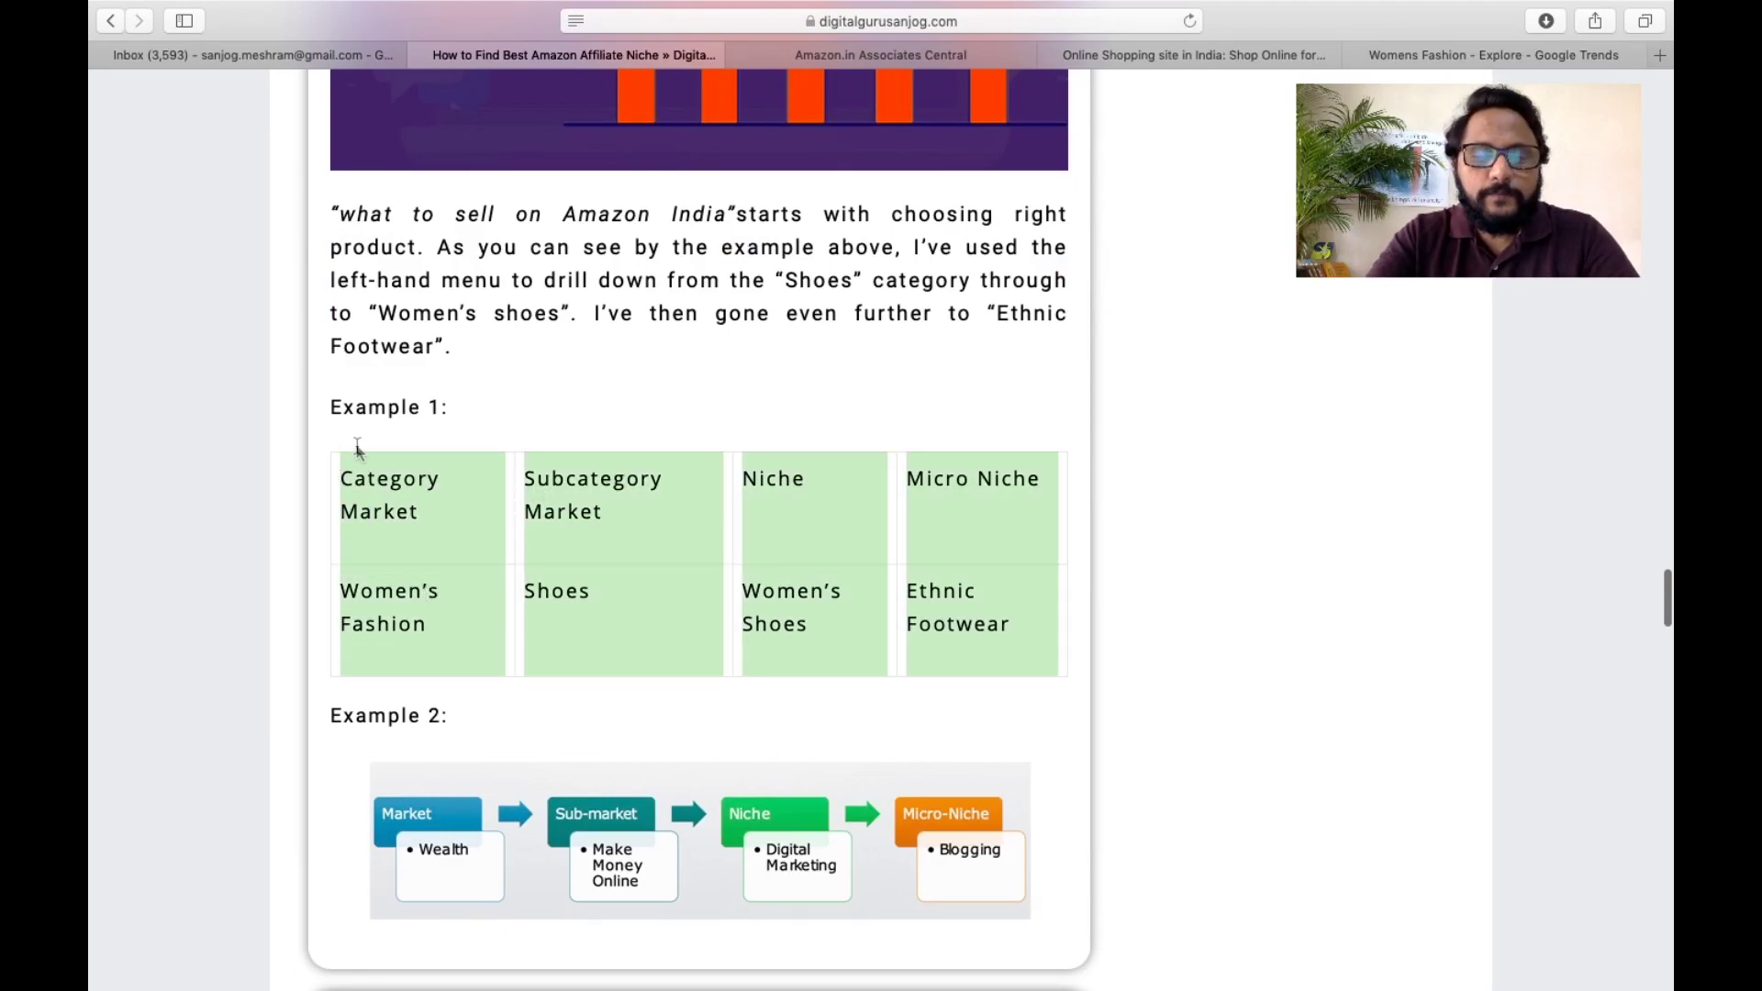
- Switch to Excel and paste the copied niche table into the empty bordered grid starting at cell A1
{"action": "key", "text": "super+Tab"}
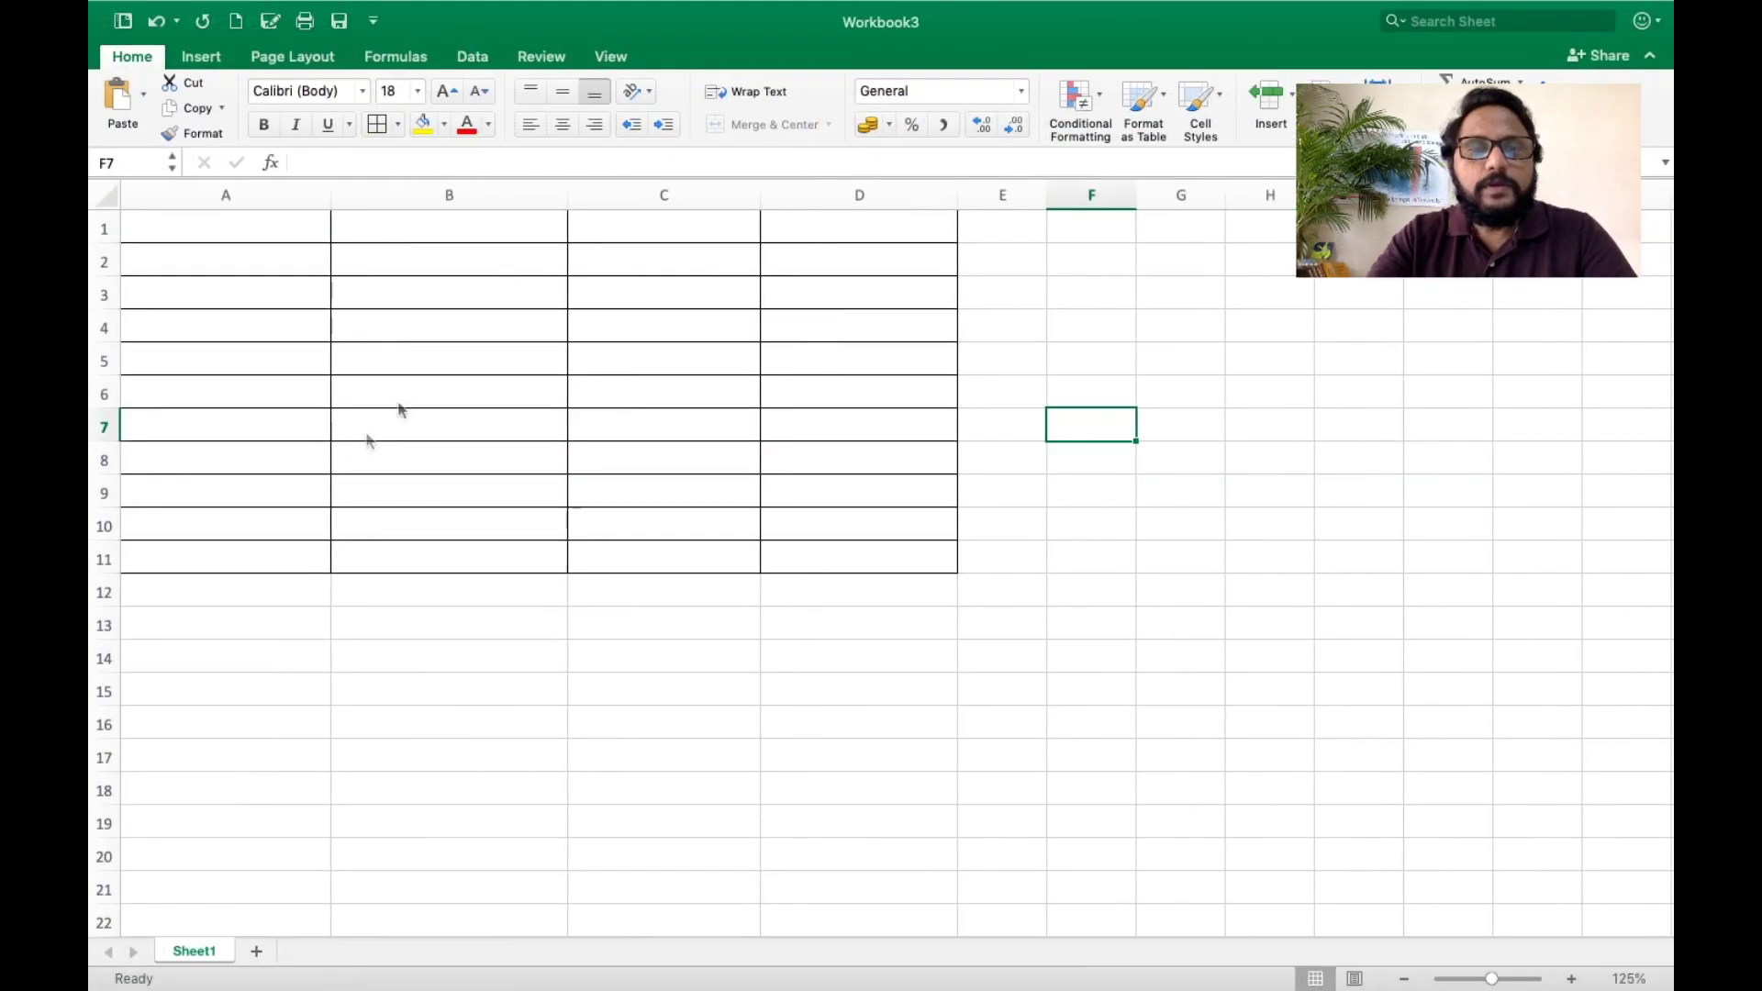
{"action": "left_click", "coordinate": [242, 224]}
{"action": "key", "text": "super+v"}
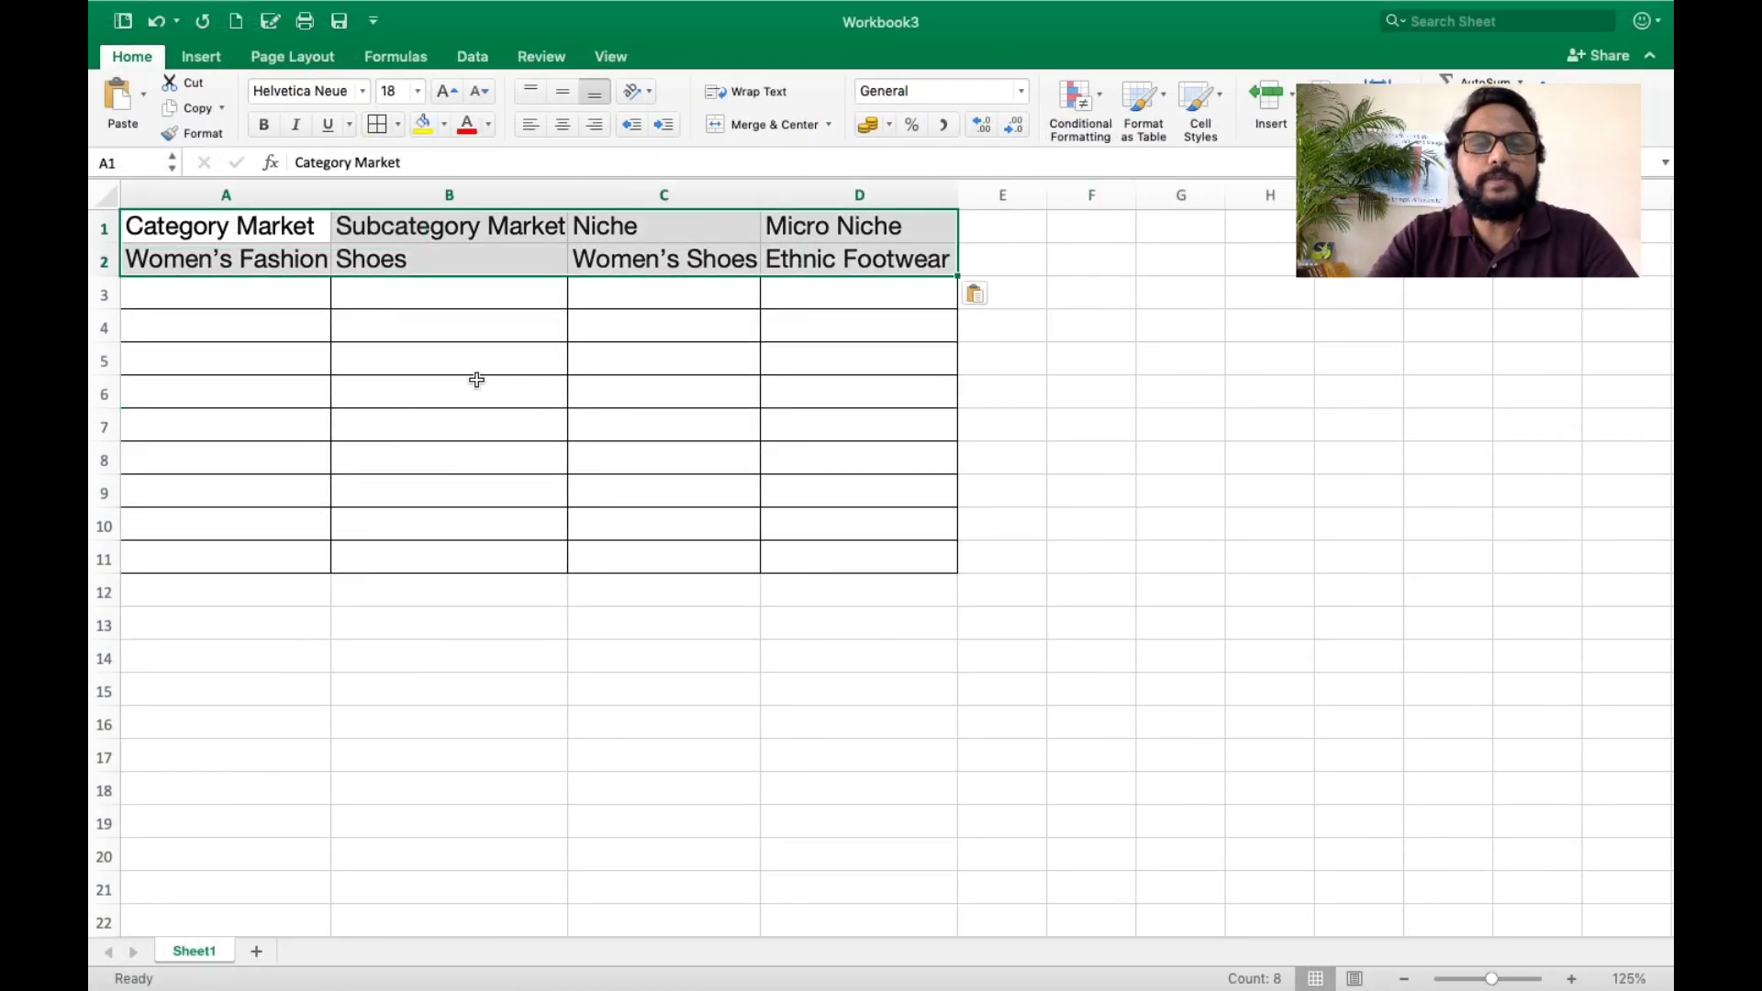
{"action": "left_click", "coordinate": [225, 303]}
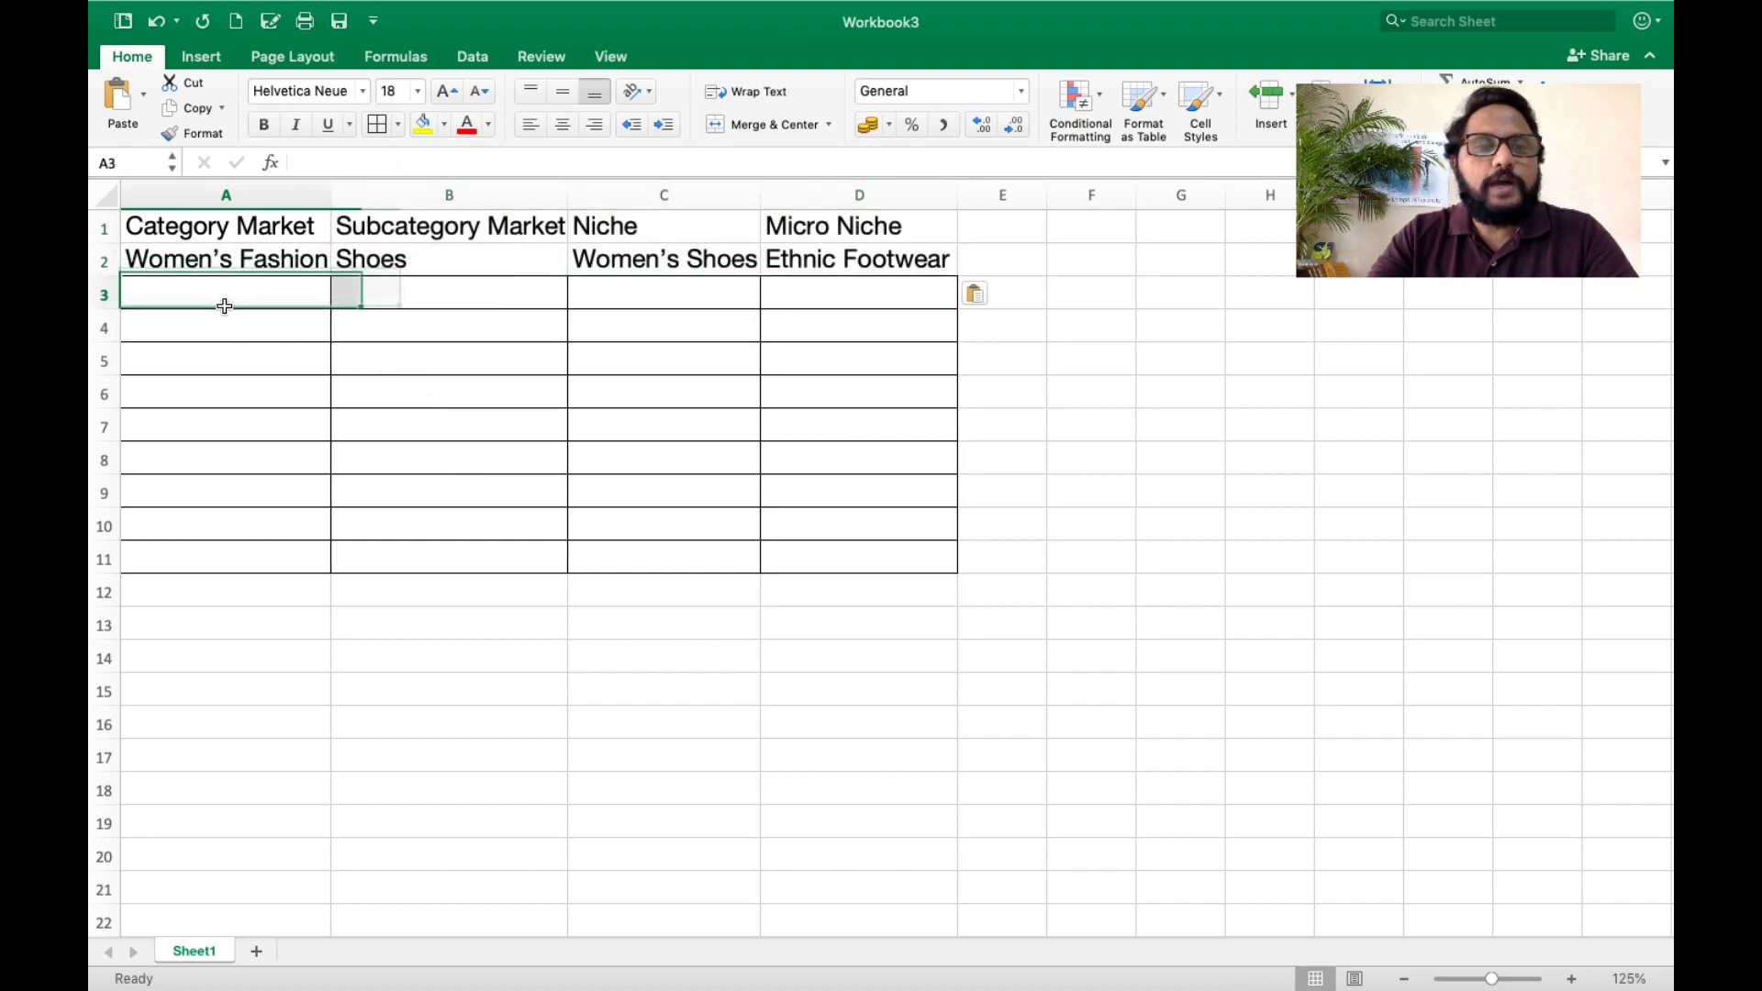
- Set the font size of the header row A1:D1 to 24
{"action": "left_click", "coordinate": [174, 217]}
{"action": "key", "text": "shift+Right"}
{"action": "key", "text": "shift+Right"}
{"action": "key", "text": "shift+Right"}
{"action": "key", "text": "shift+Right"}
{"action": "key", "text": "shift+Left"}
{"action": "key", "text": "shift+Down"}
{"action": "key", "text": "shift+Up"}
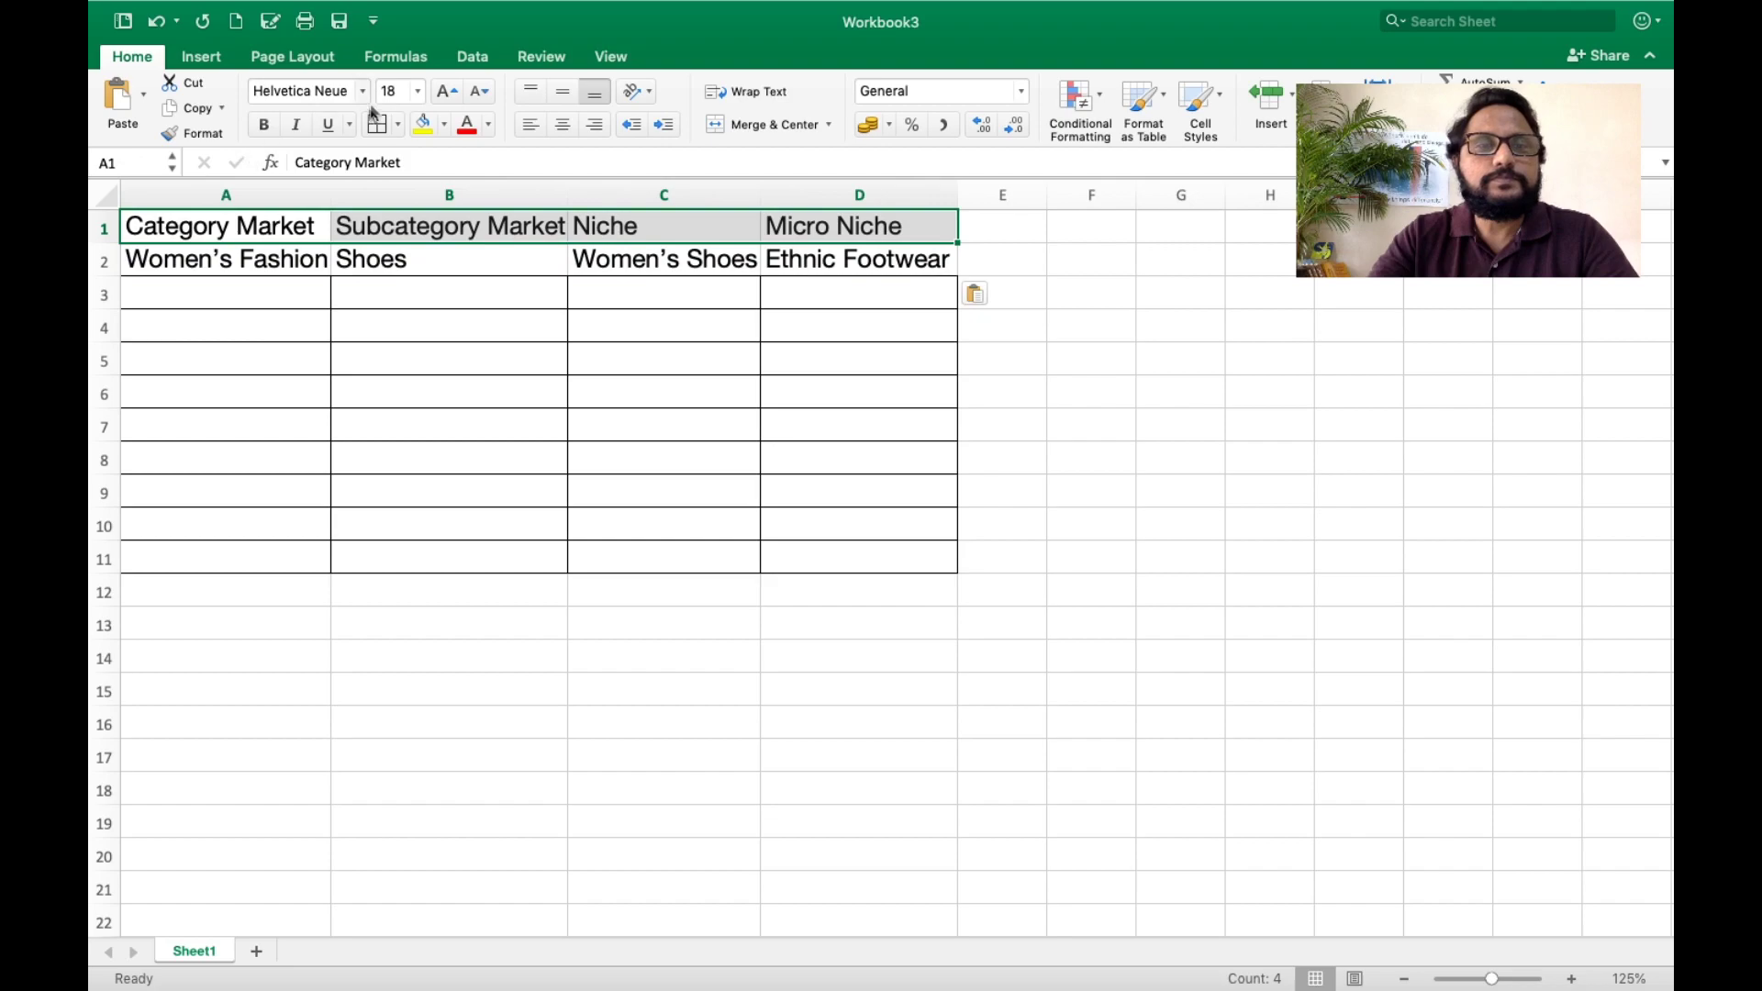
{"action": "left_click", "coordinate": [423, 93]}
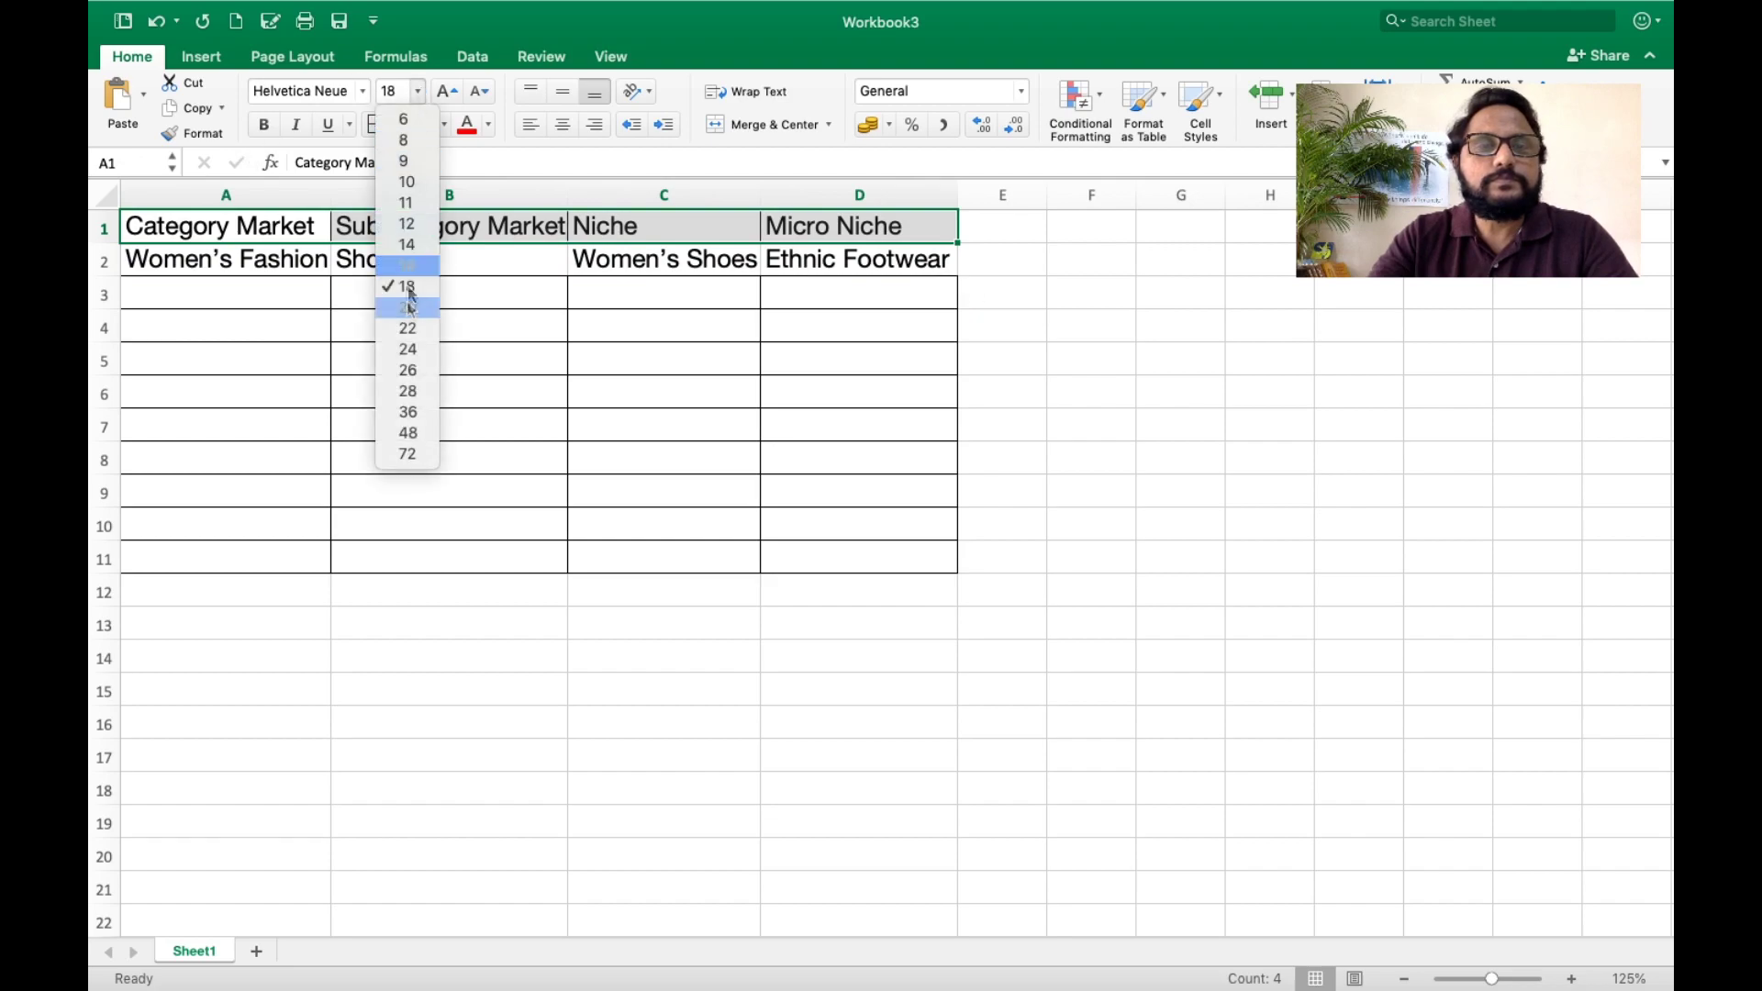
{"action": "left_click", "coordinate": [407, 353]}
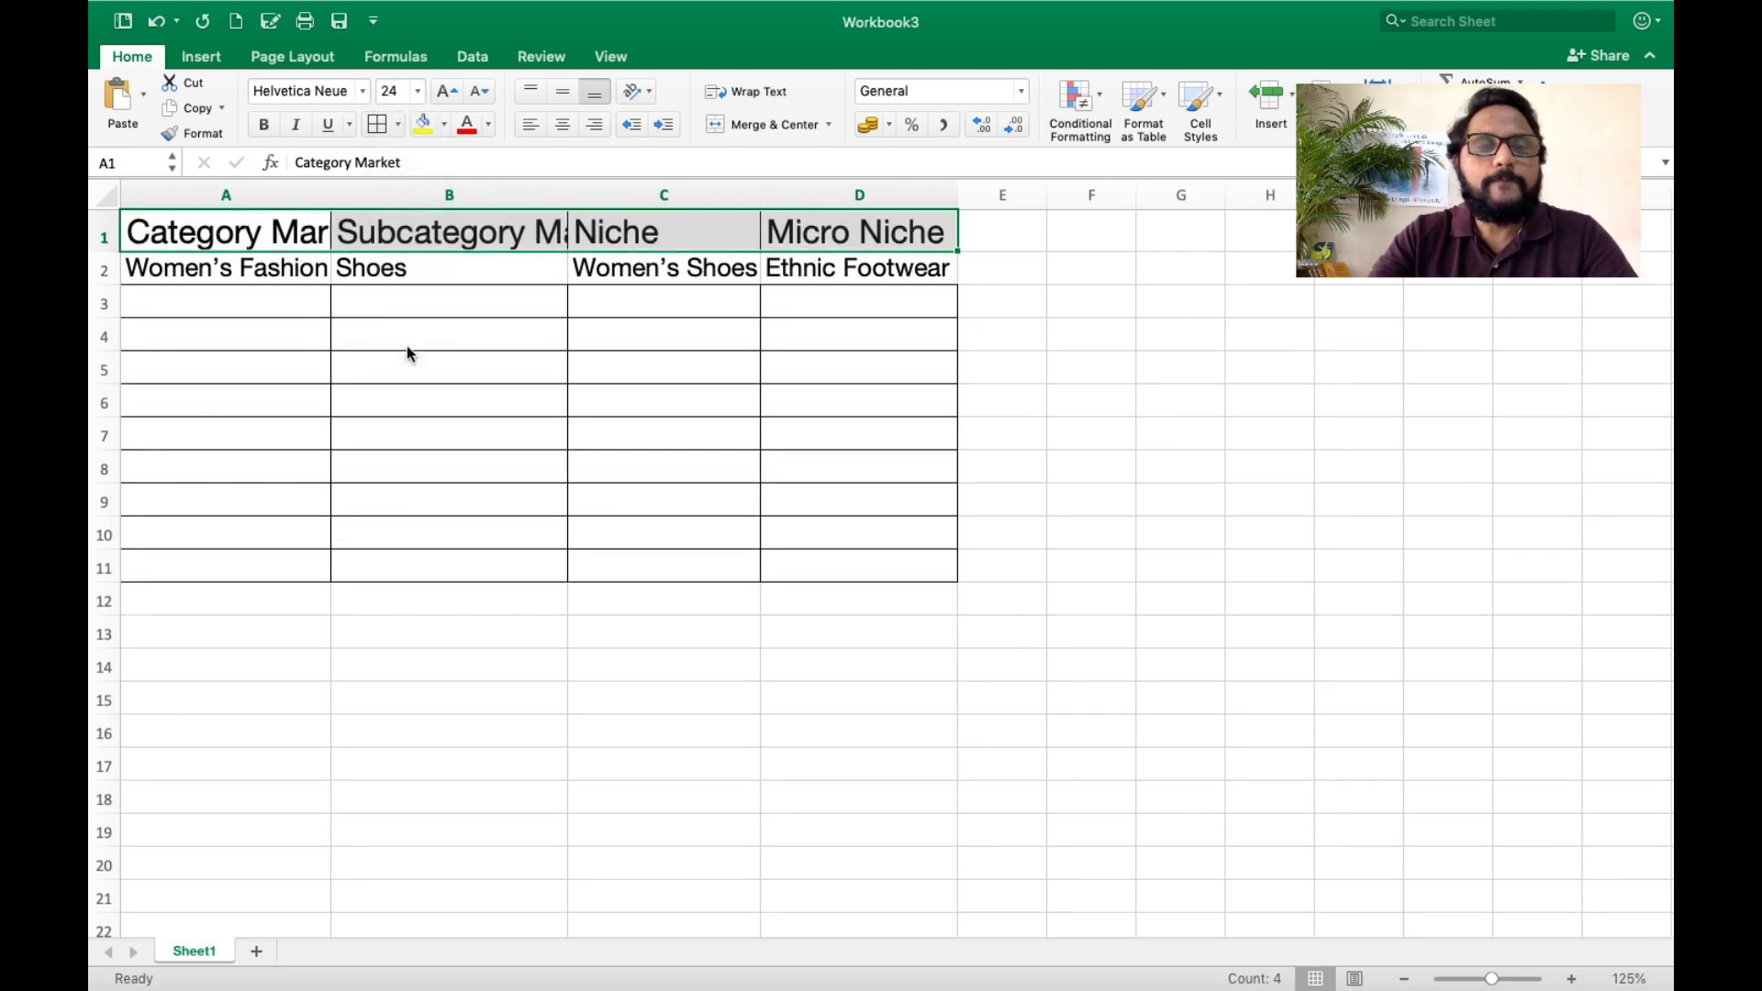
- Auto-fit the widths of columns A to D to the enlarged headings
{"action": "double_click", "coordinate": [568, 193]}
{"action": "double_click", "coordinate": [838, 193]}
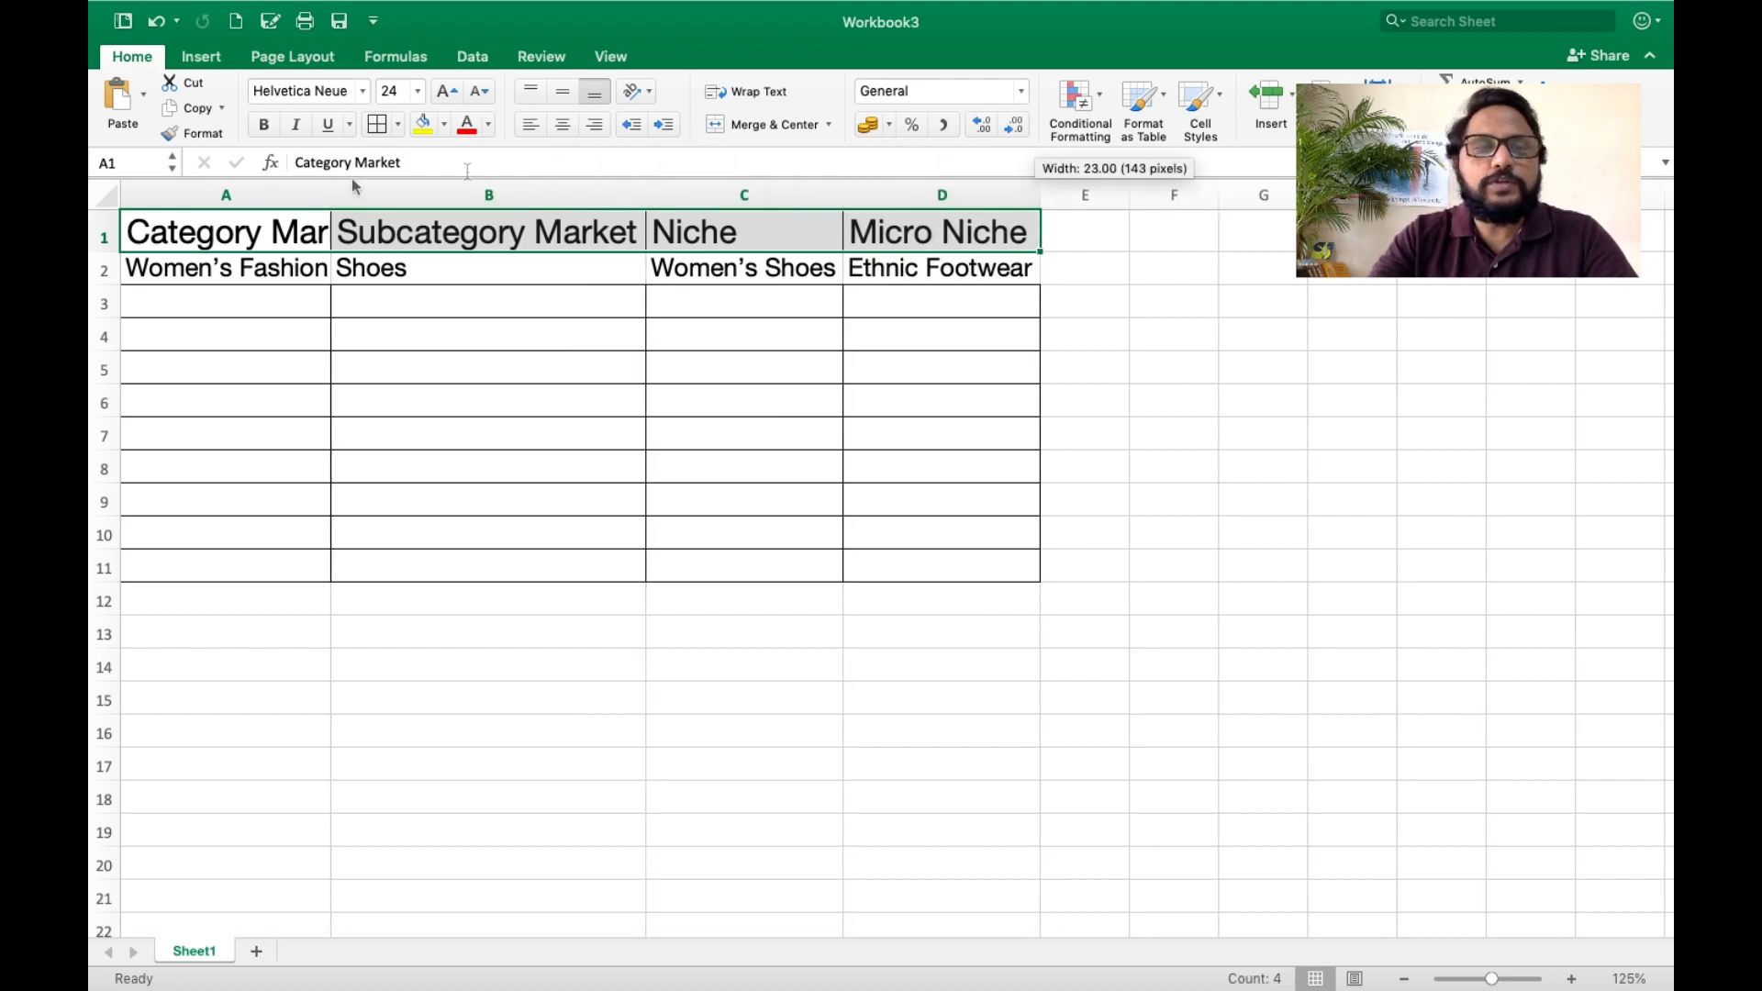
{"action": "double_click", "coordinate": [329, 190]}
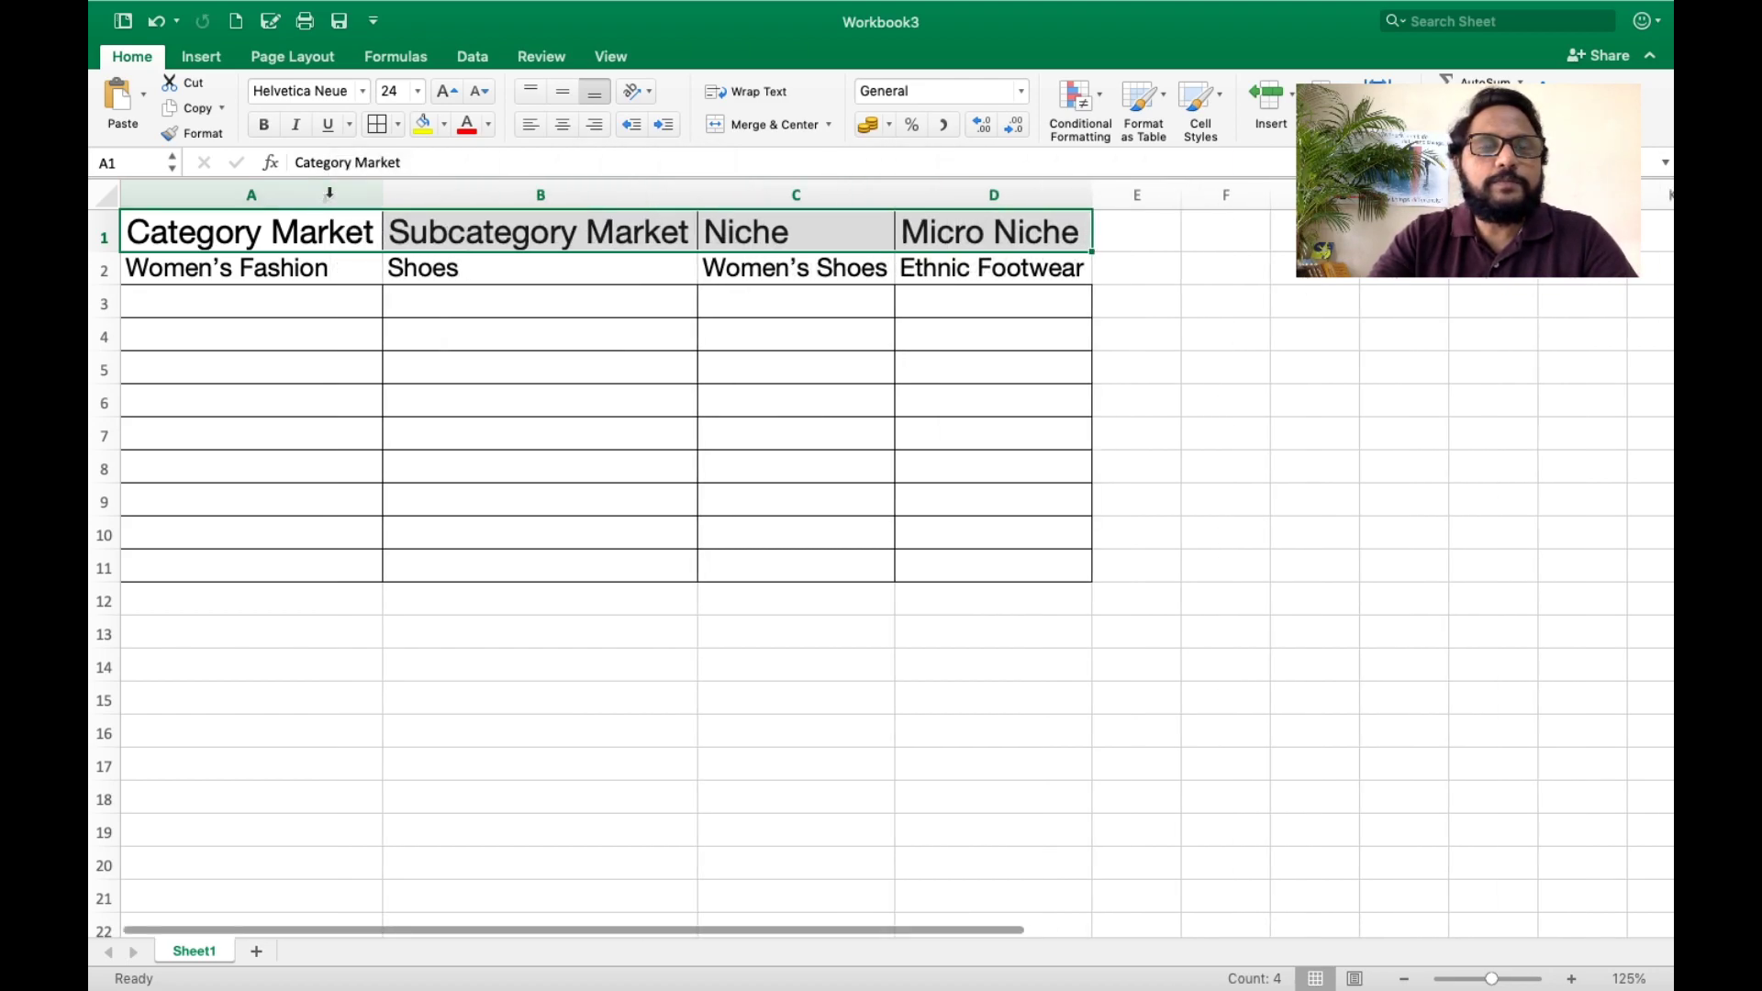
- Enter Men's Fashion in cell A4 and Women's Fashion in cell A6 under Category Market
{"action": "left_click", "coordinate": [252, 306]}
{"action": "key", "text": "Return"}
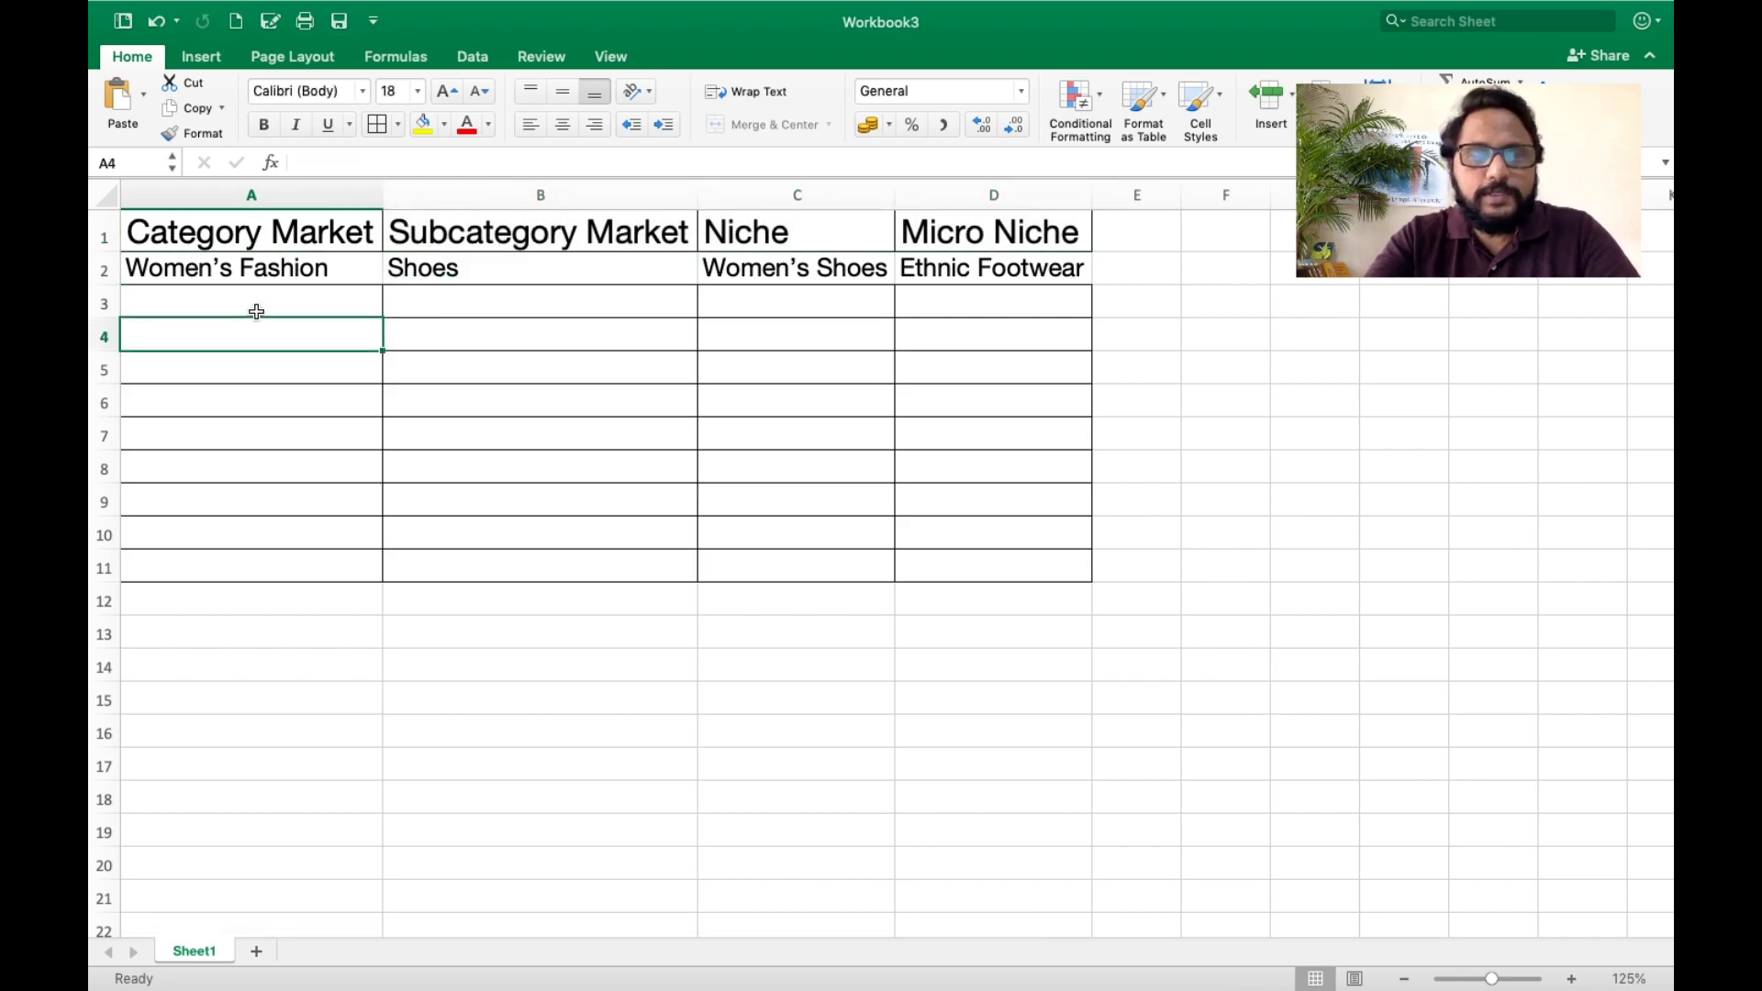
{"action": "type", "text": "Men's Fashion"}
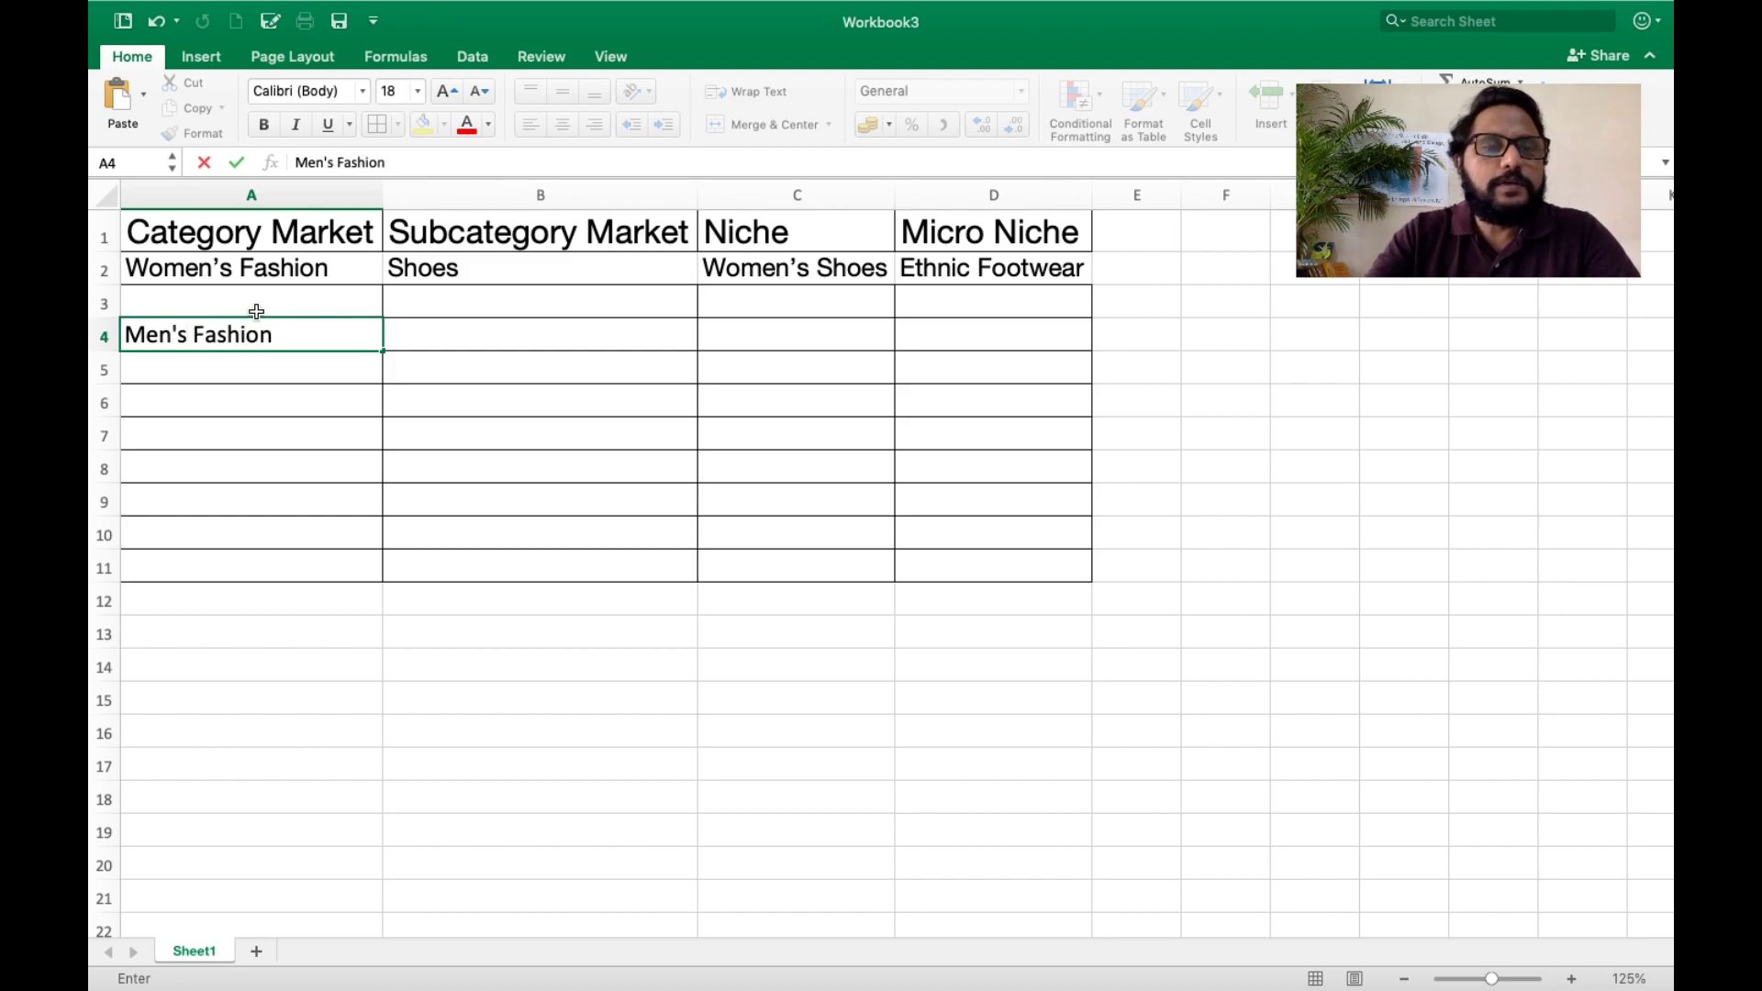
{"action": "key", "text": "Return"}
{"action": "key", "text": "Return"}
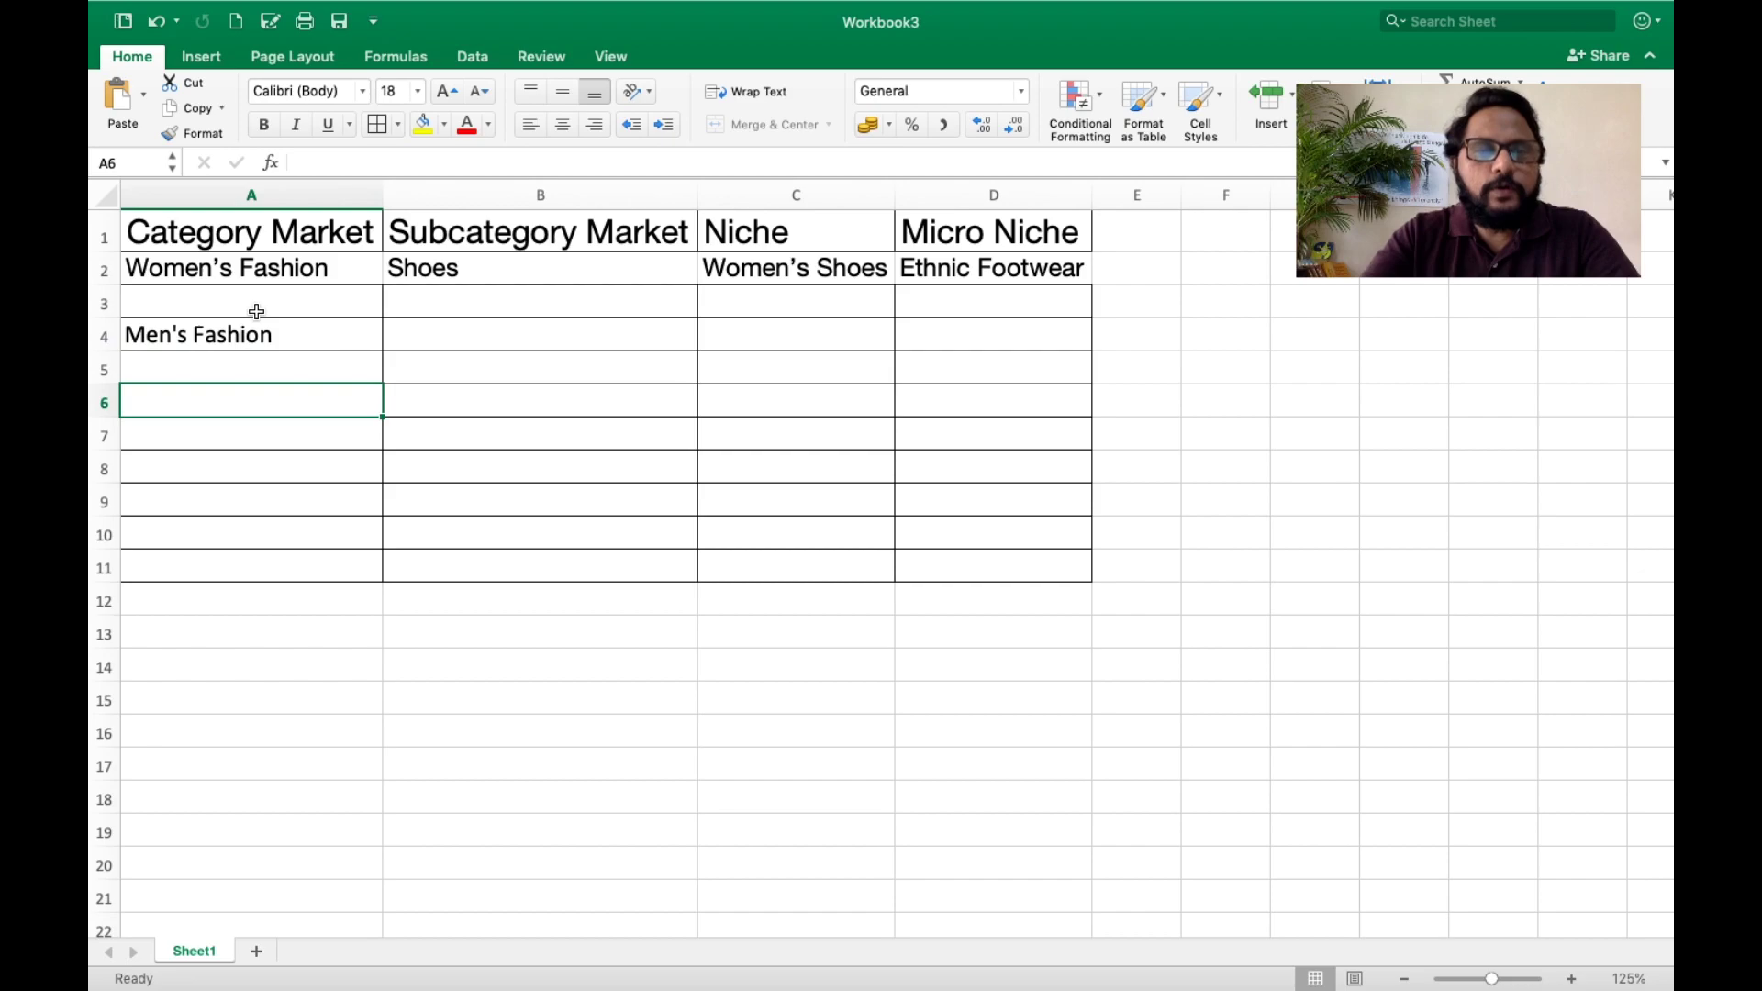
{"action": "type", "text": "Women"}
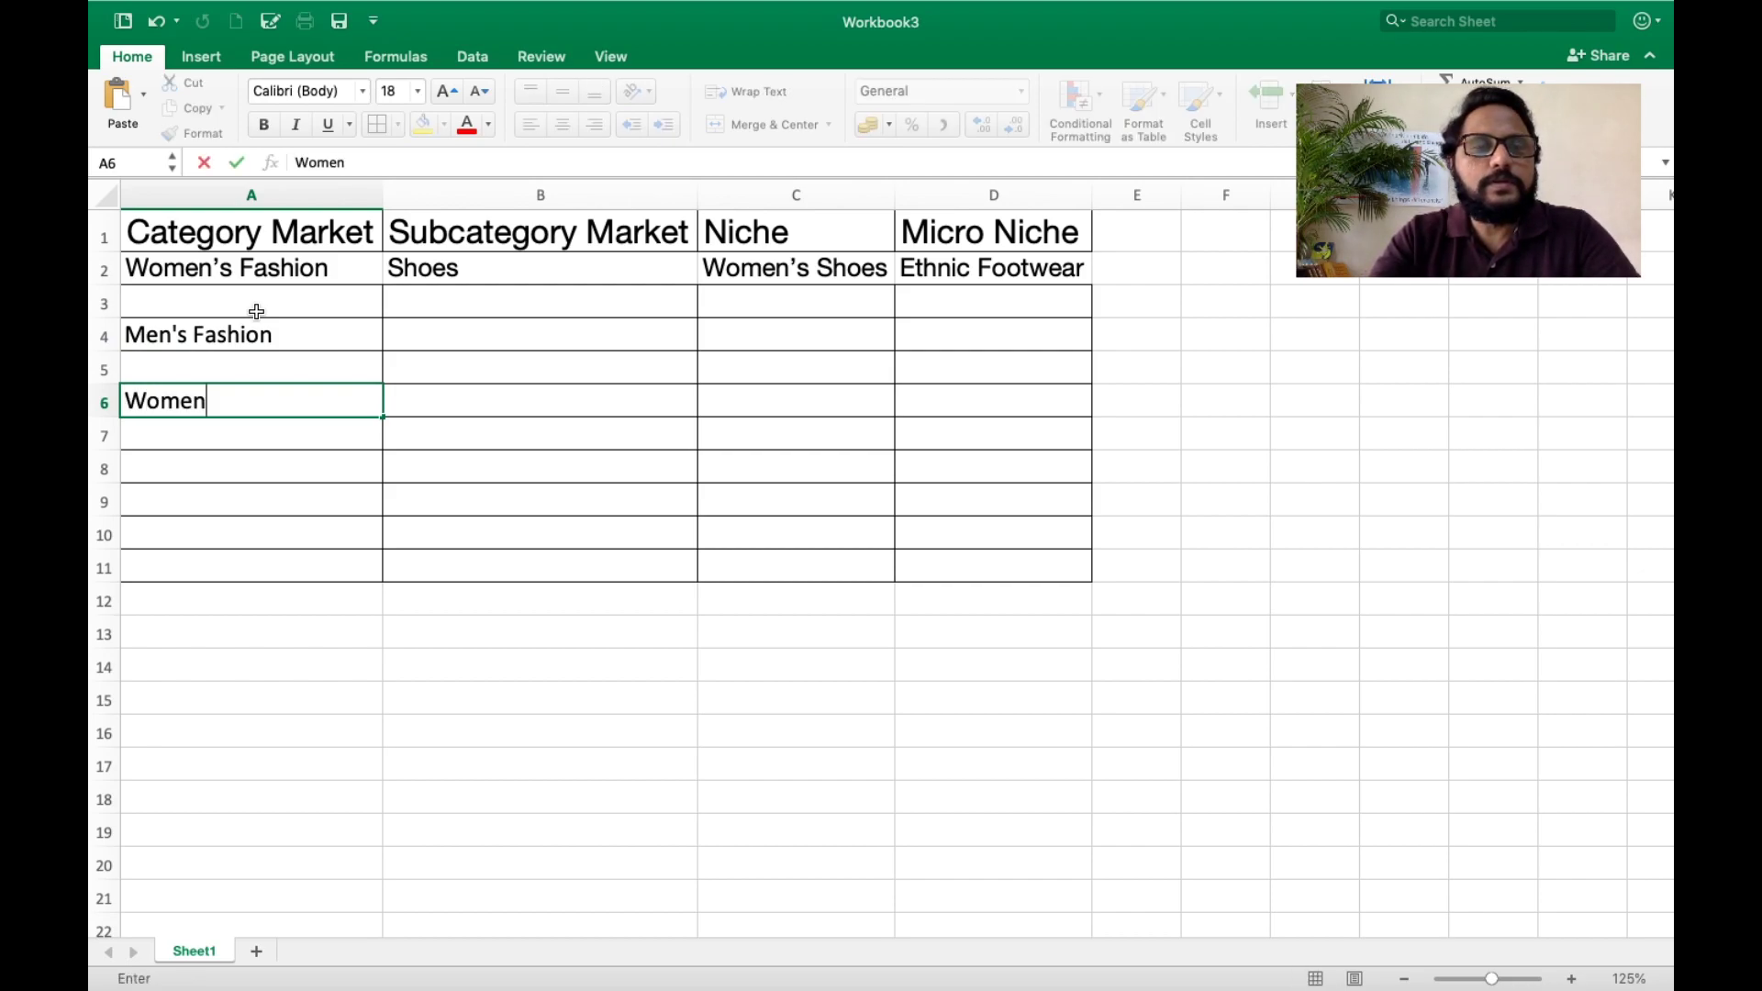
{"action": "type", "text": "'"}
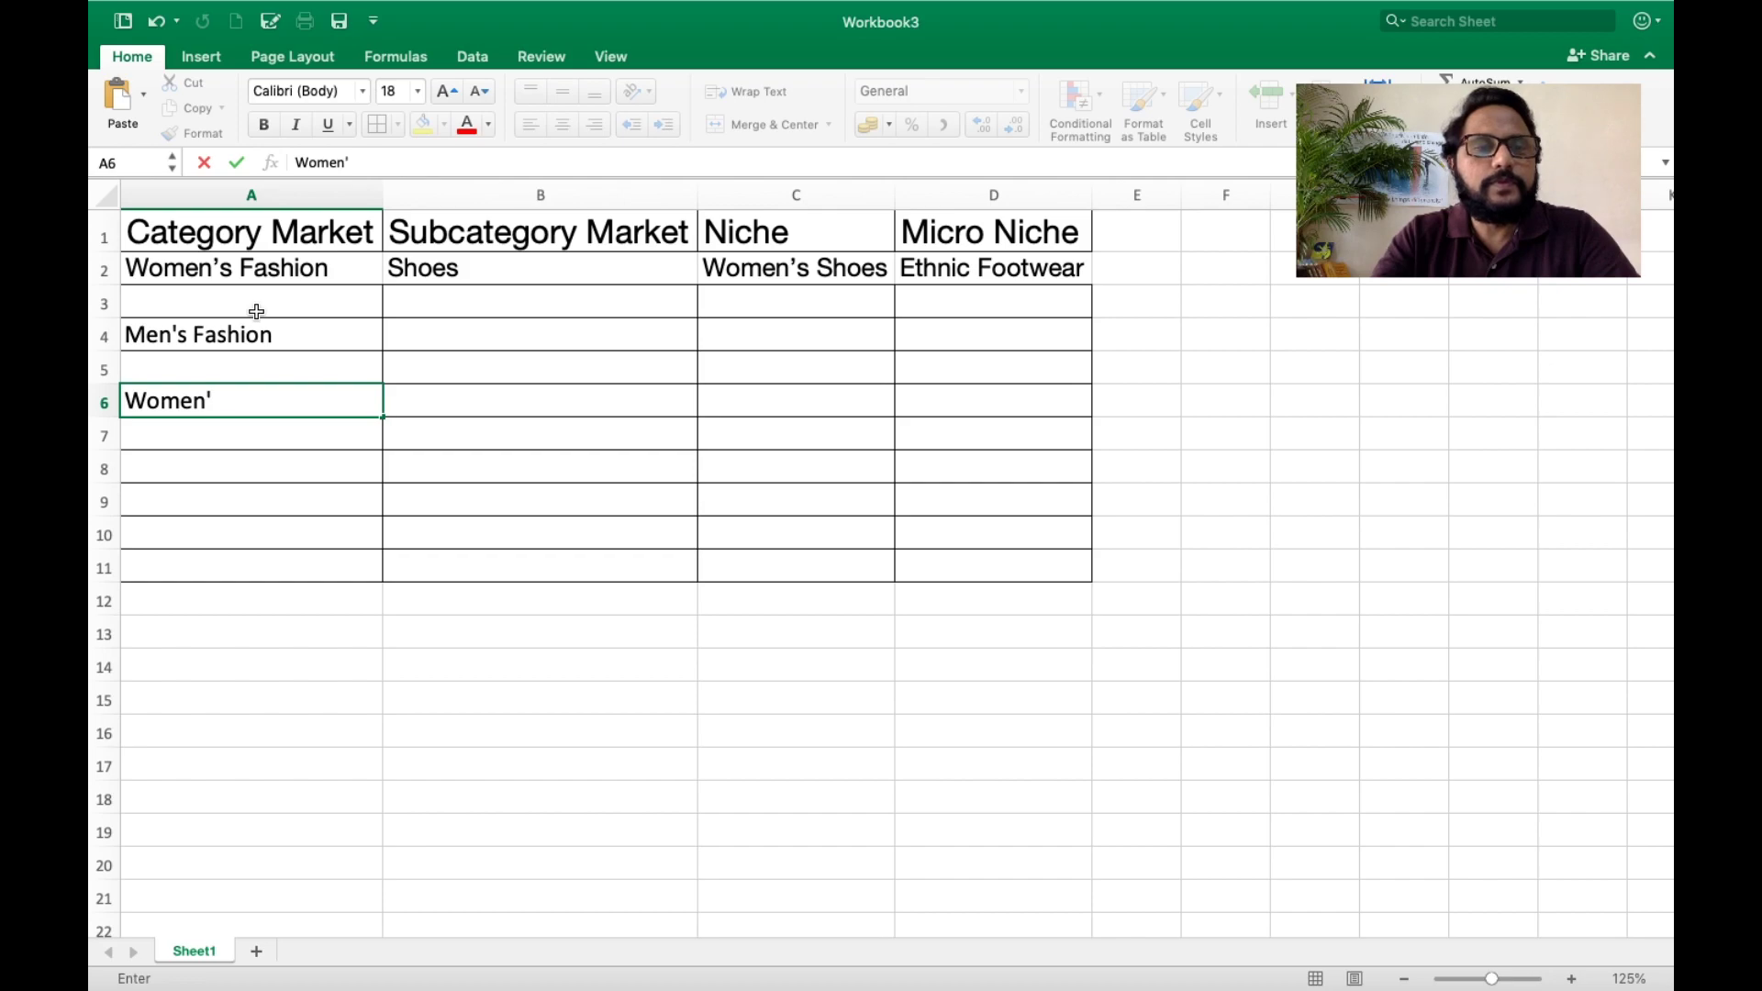
{"action": "type", "text": "s Fashion"}
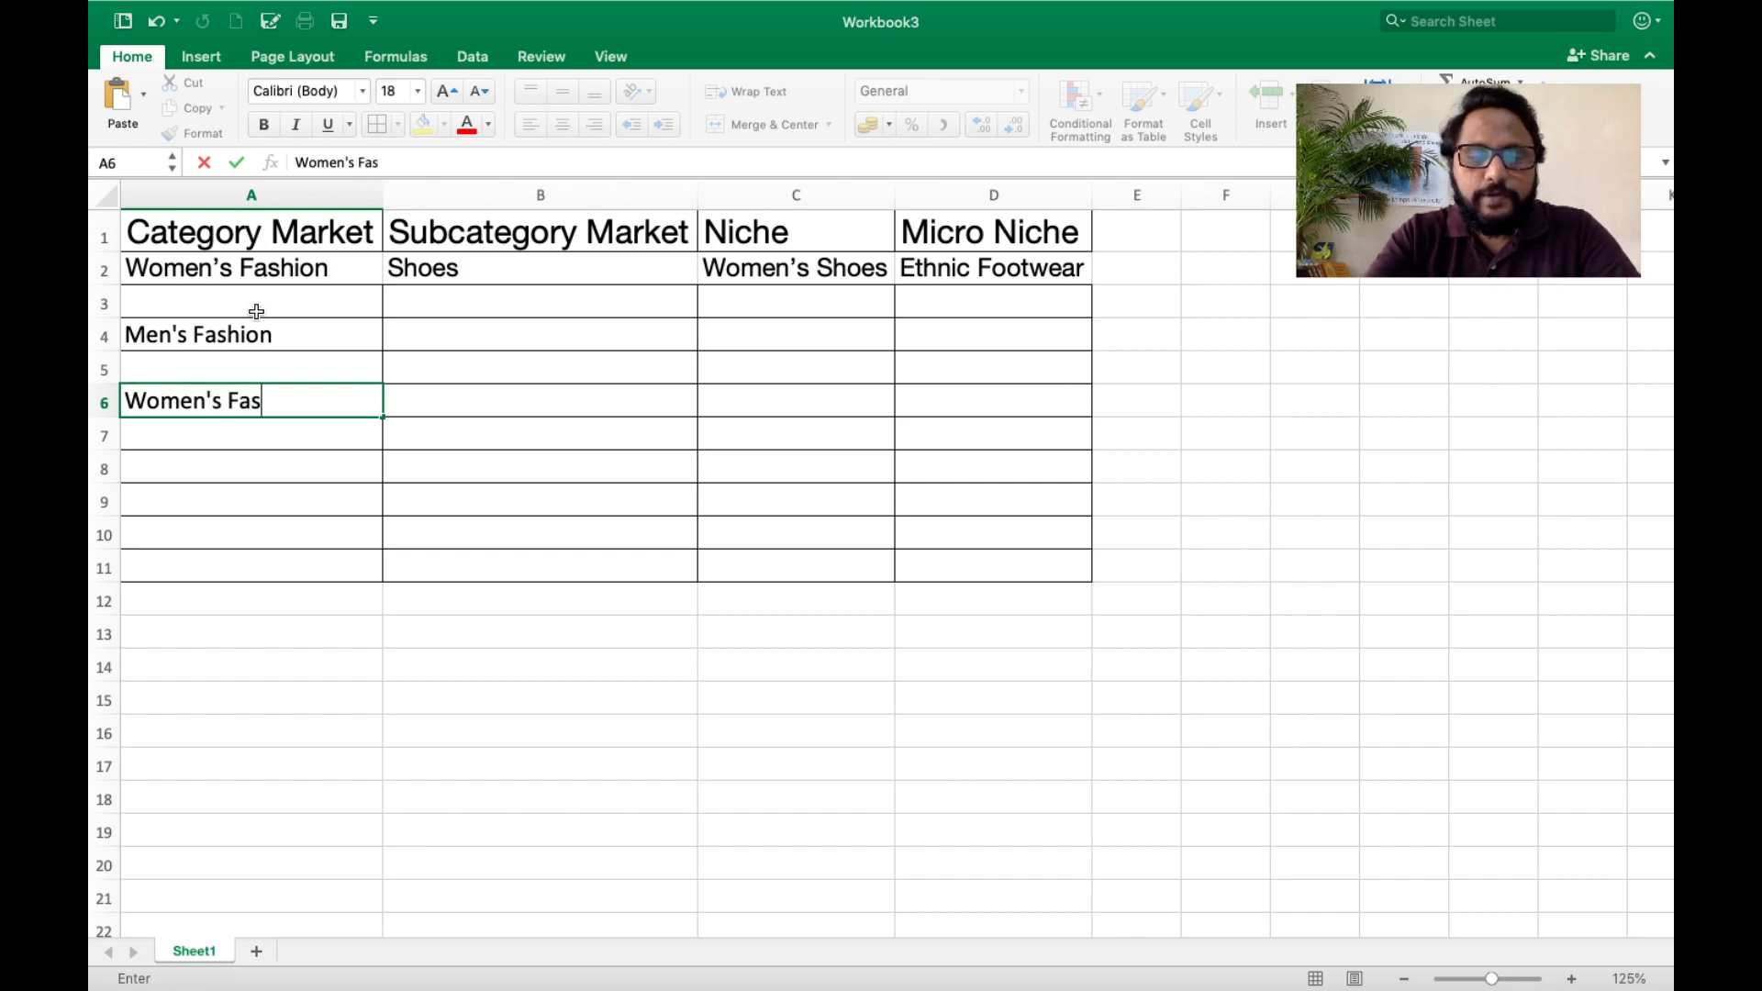
{"action": "key", "text": "Up"}
- Copy the Men's Fashion cell and switch to the Google Trends page in Safari
{"action": "key", "text": "Up"}
{"action": "key", "text": "super+c"}
{"action": "key", "text": "super+Tab"}
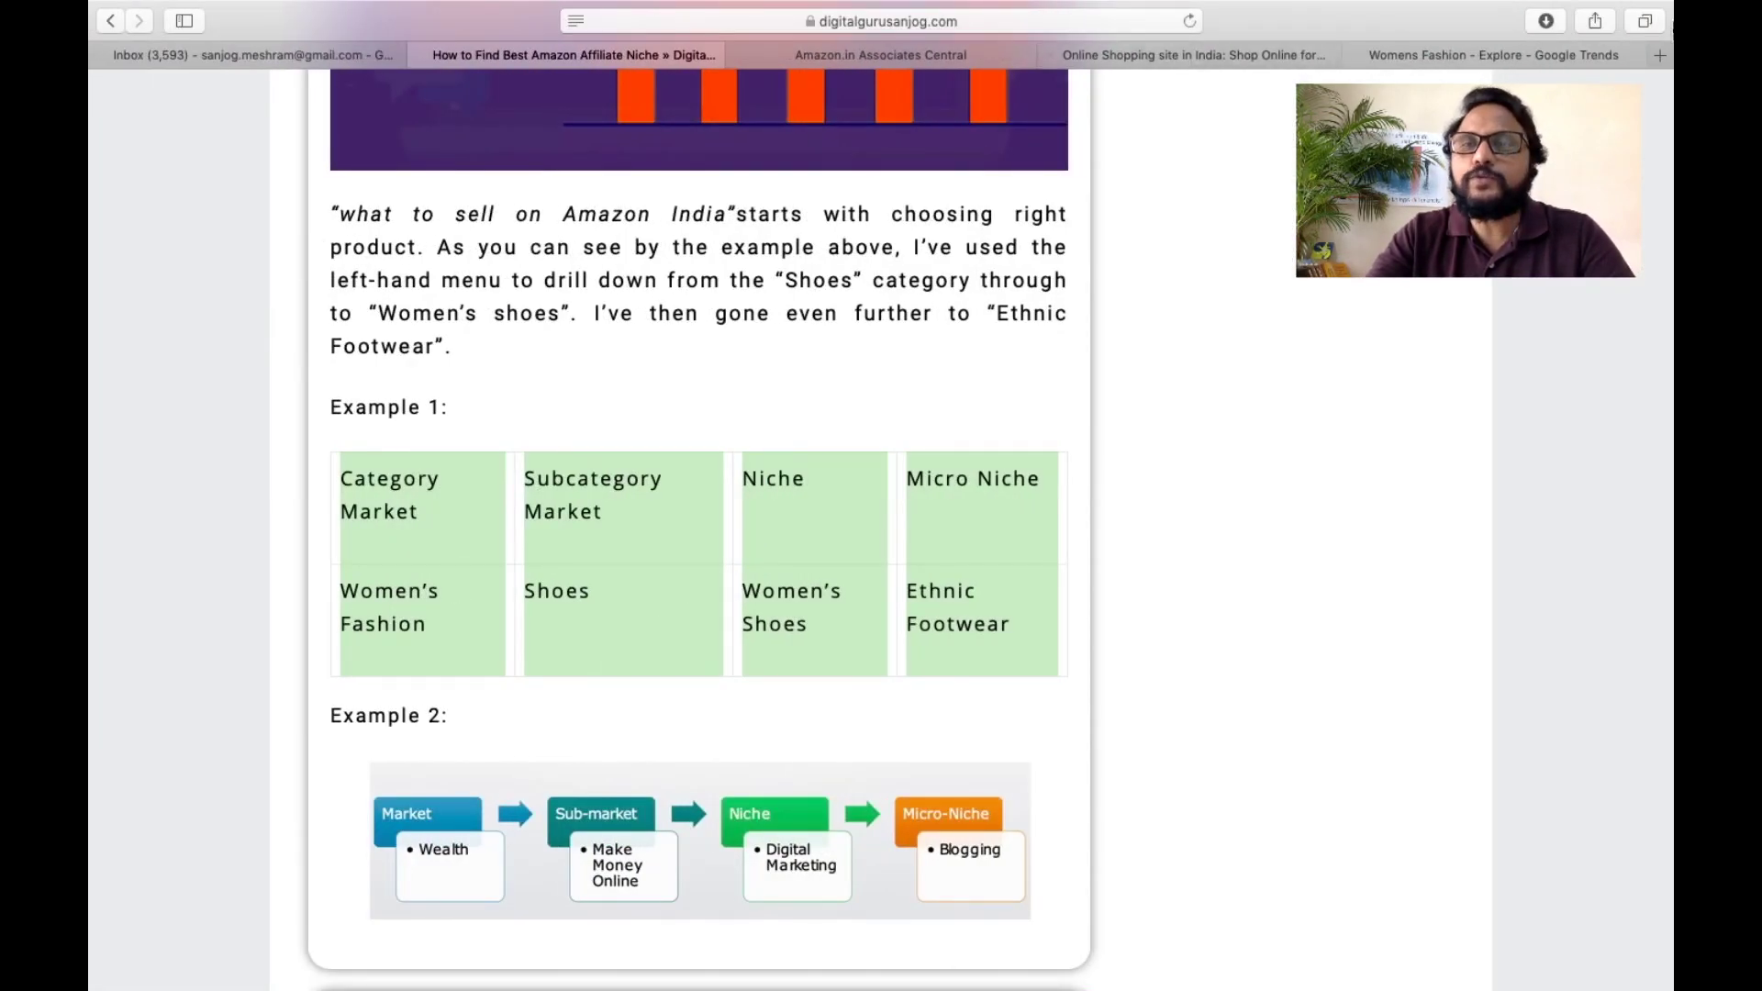
{"action": "left_click", "coordinate": [1548, 53]}
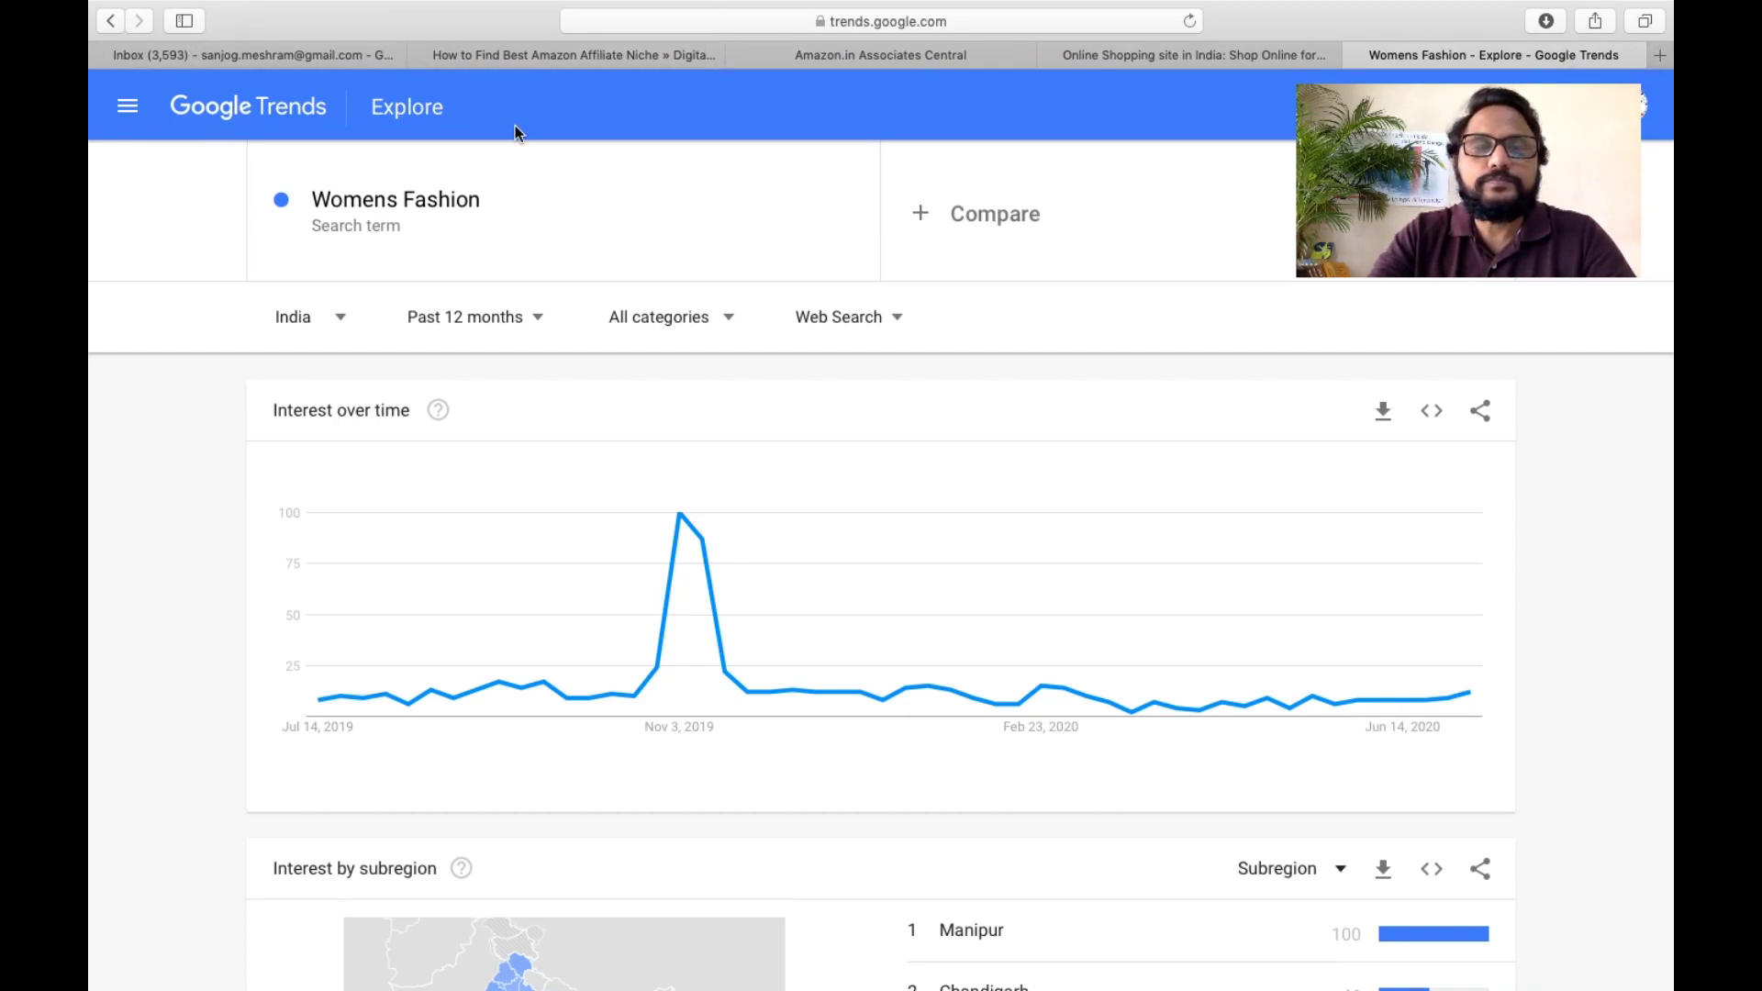
{"action": "left_click", "coordinate": [752, 25]}
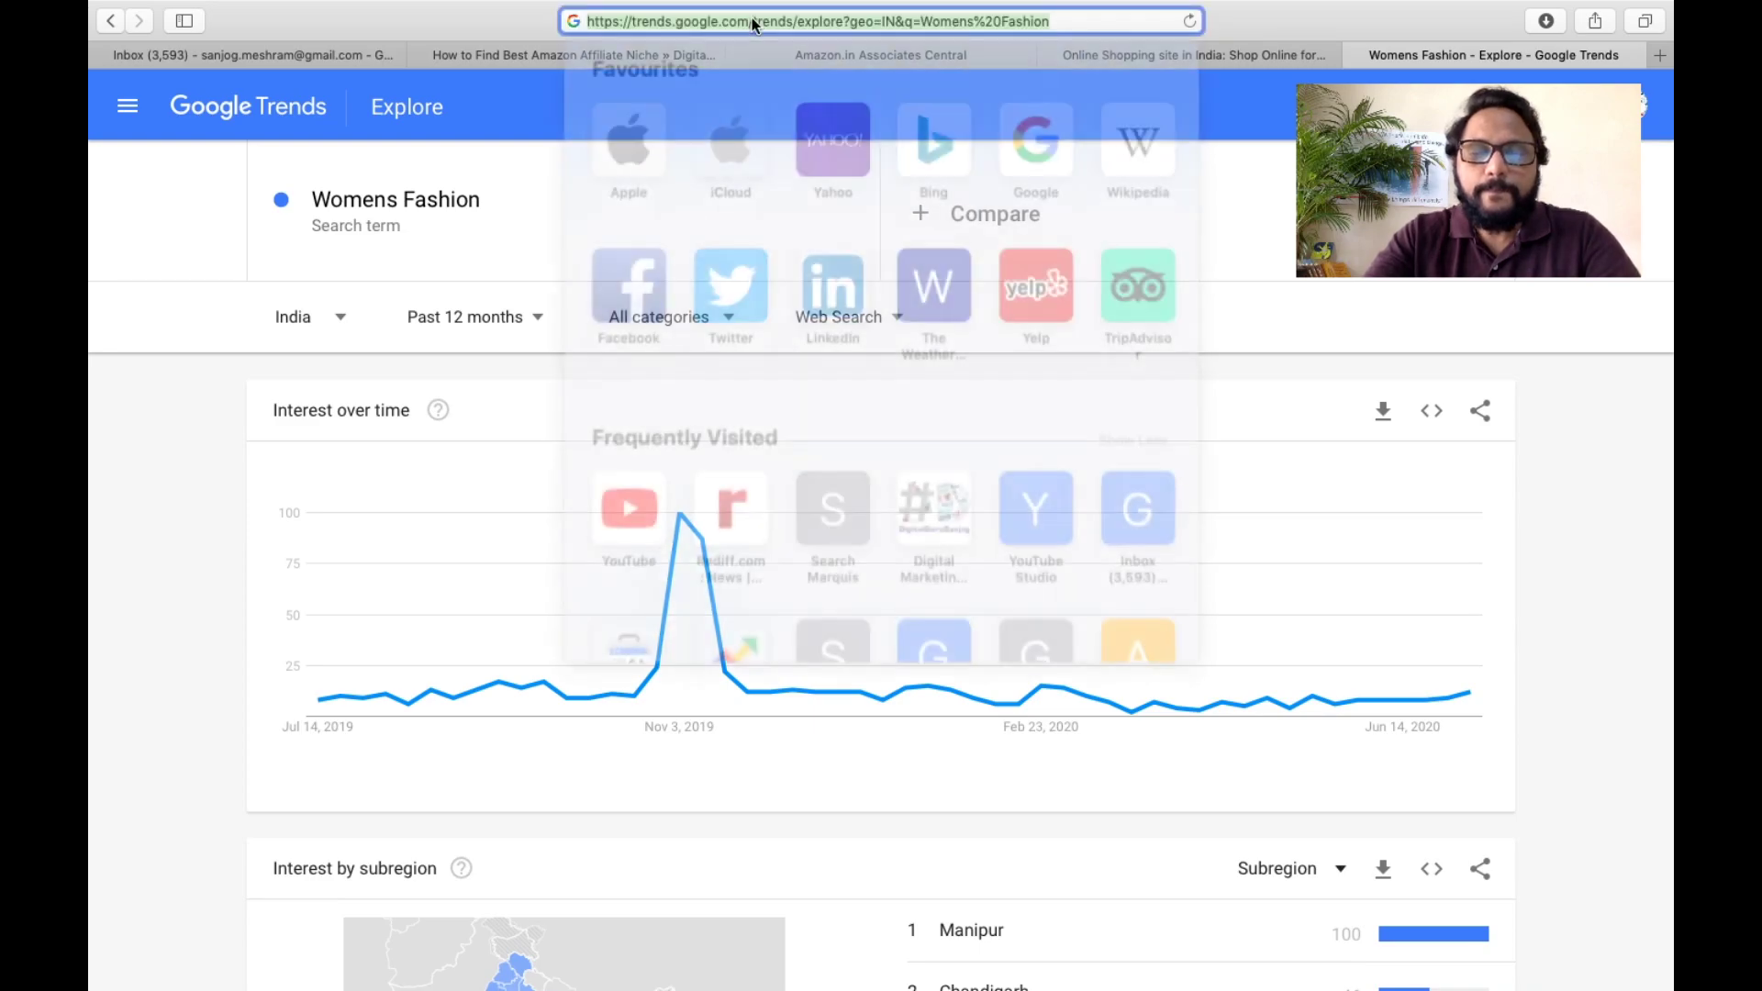
{"action": "key", "text": "BackSpace"}
{"action": "type", "text": "goo"}
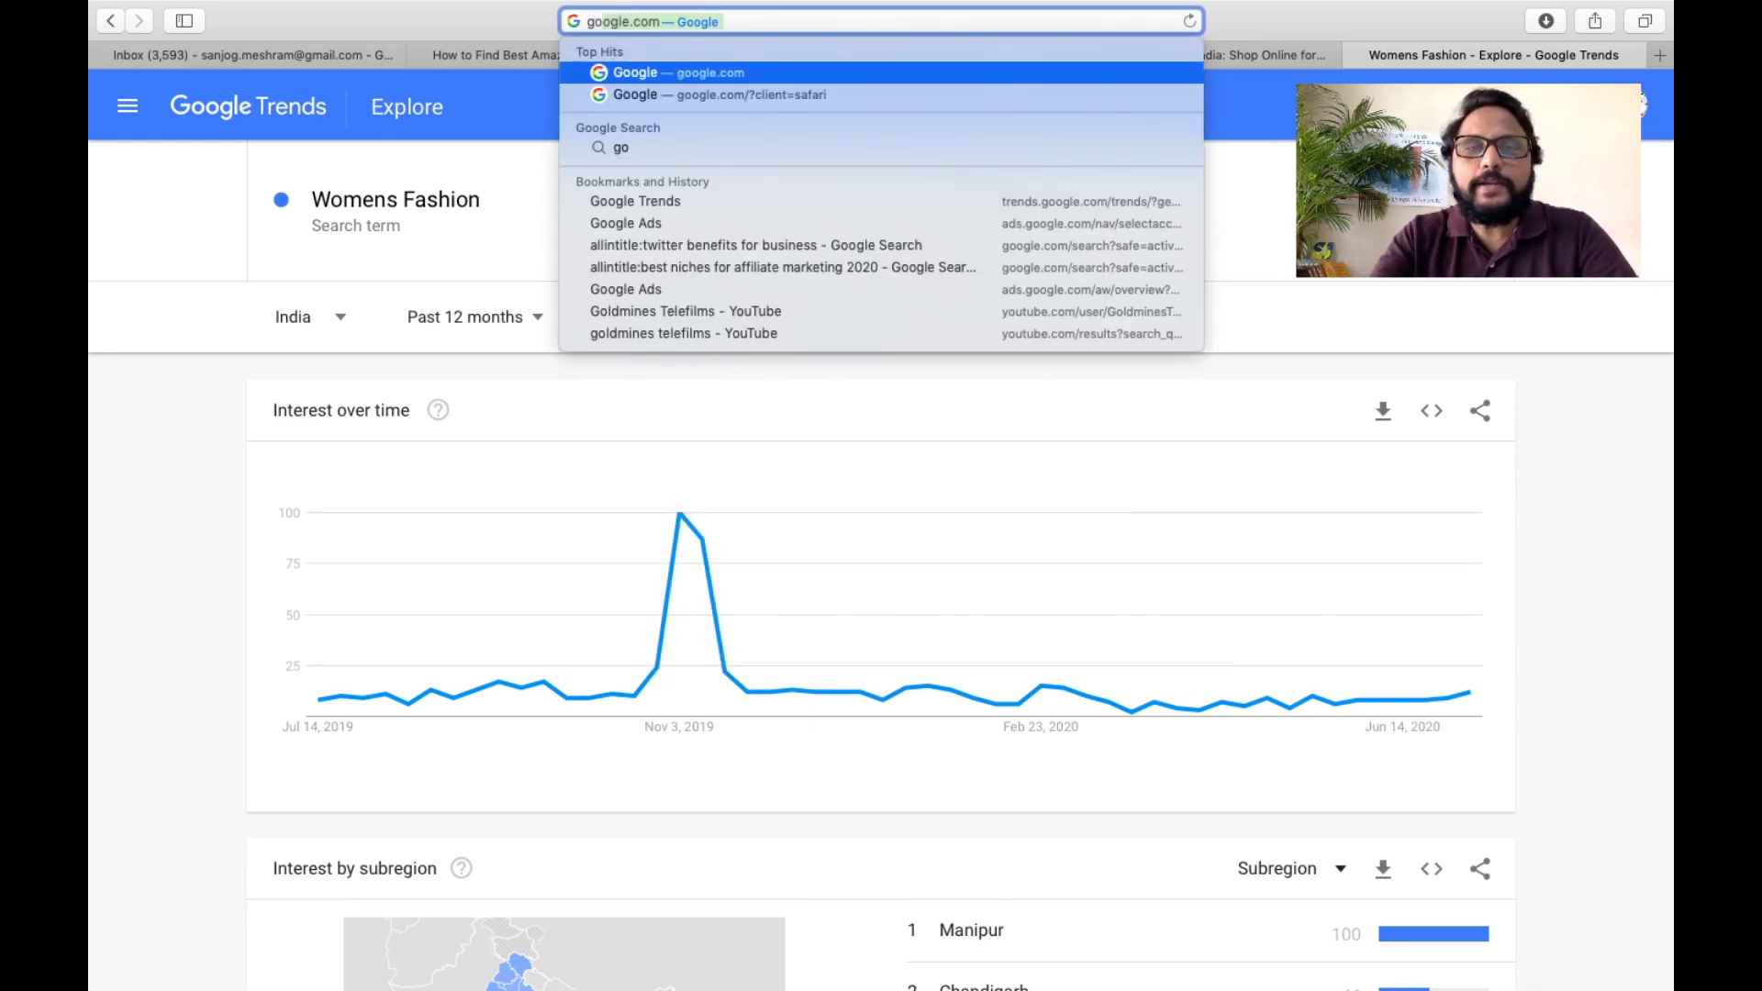
{"action": "key", "text": "BackSpace"}
{"action": "key", "text": "BackSpace"}
{"action": "key", "text": "BackSpace"}
{"action": "key", "text": "BackSpace"}
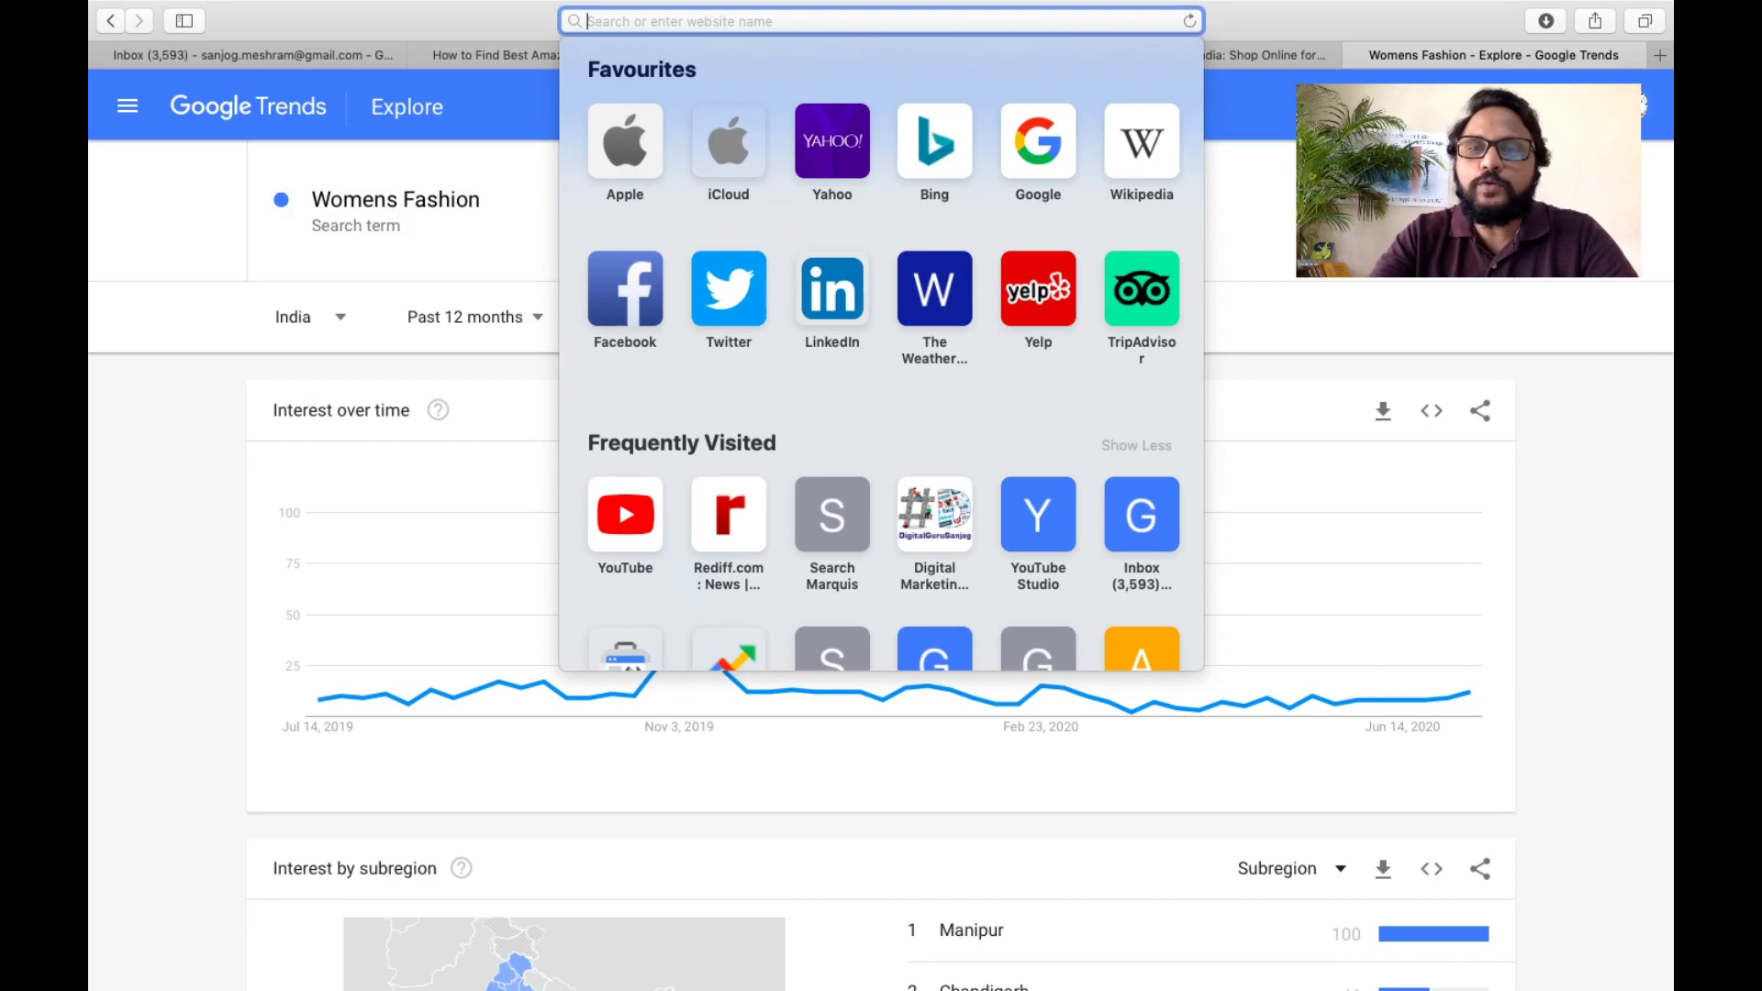
{"action": "key", "text": "Escape"}
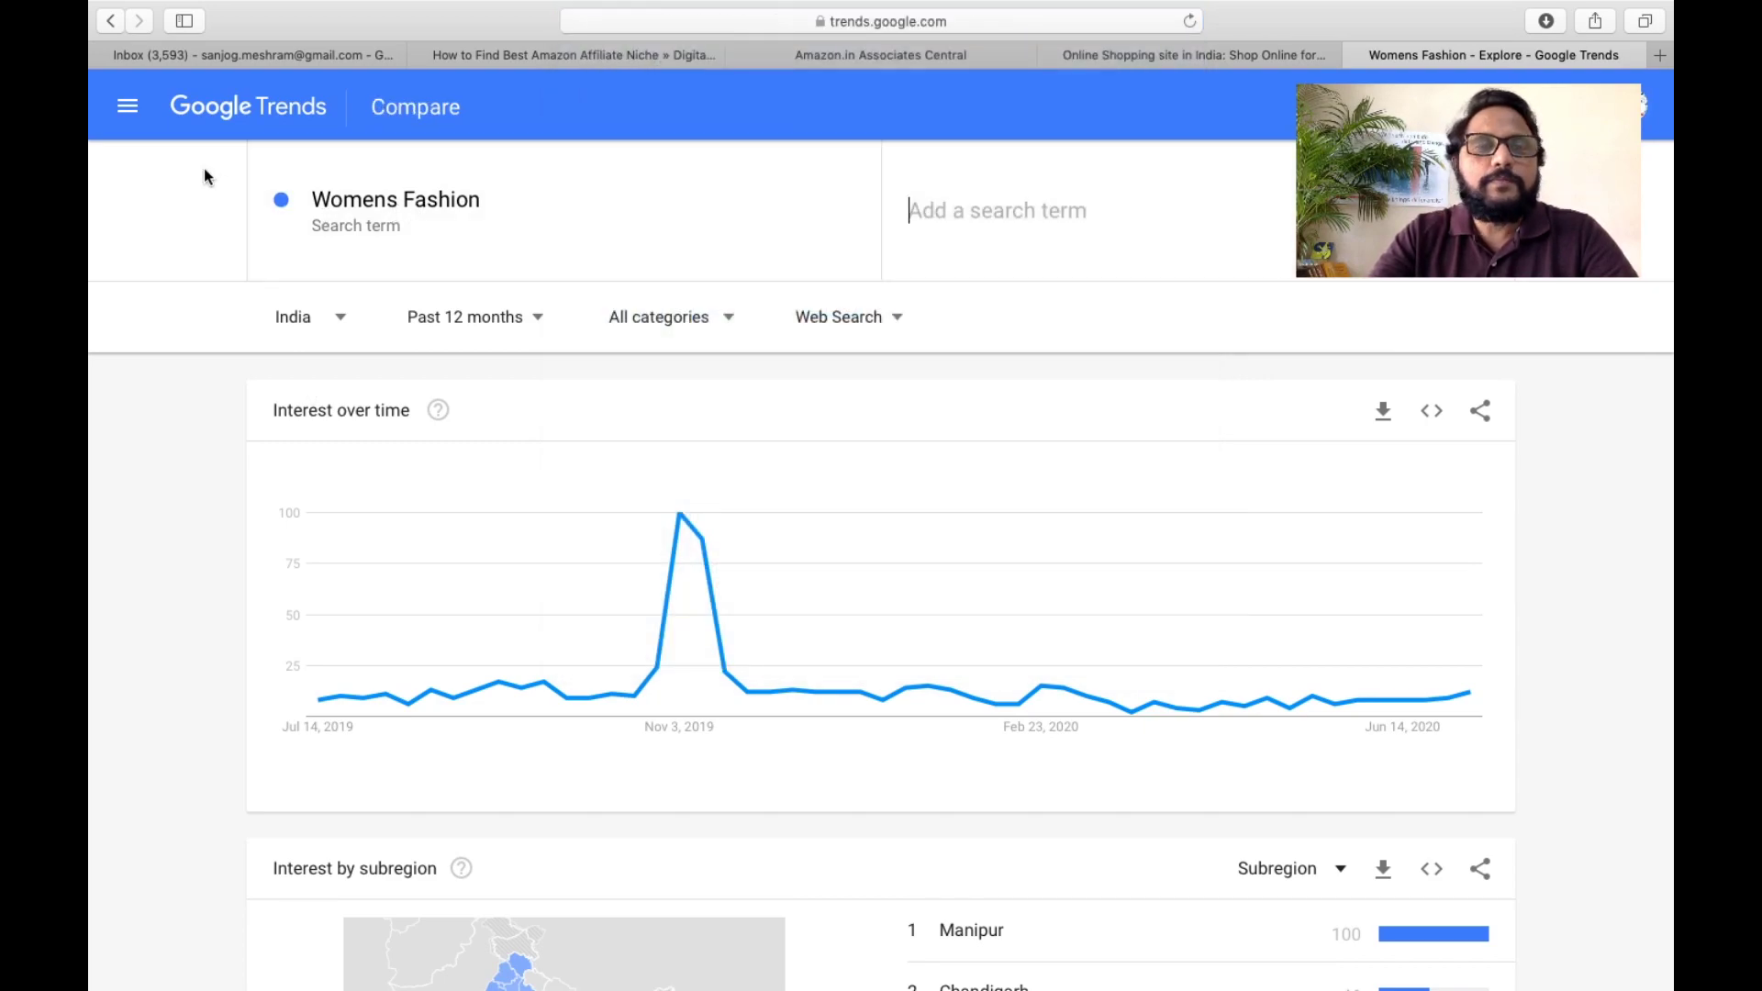
- From the Google Trends home page, set the country to India and explore the search term Mens Fashion
{"action": "left_click", "coordinate": [238, 124]}
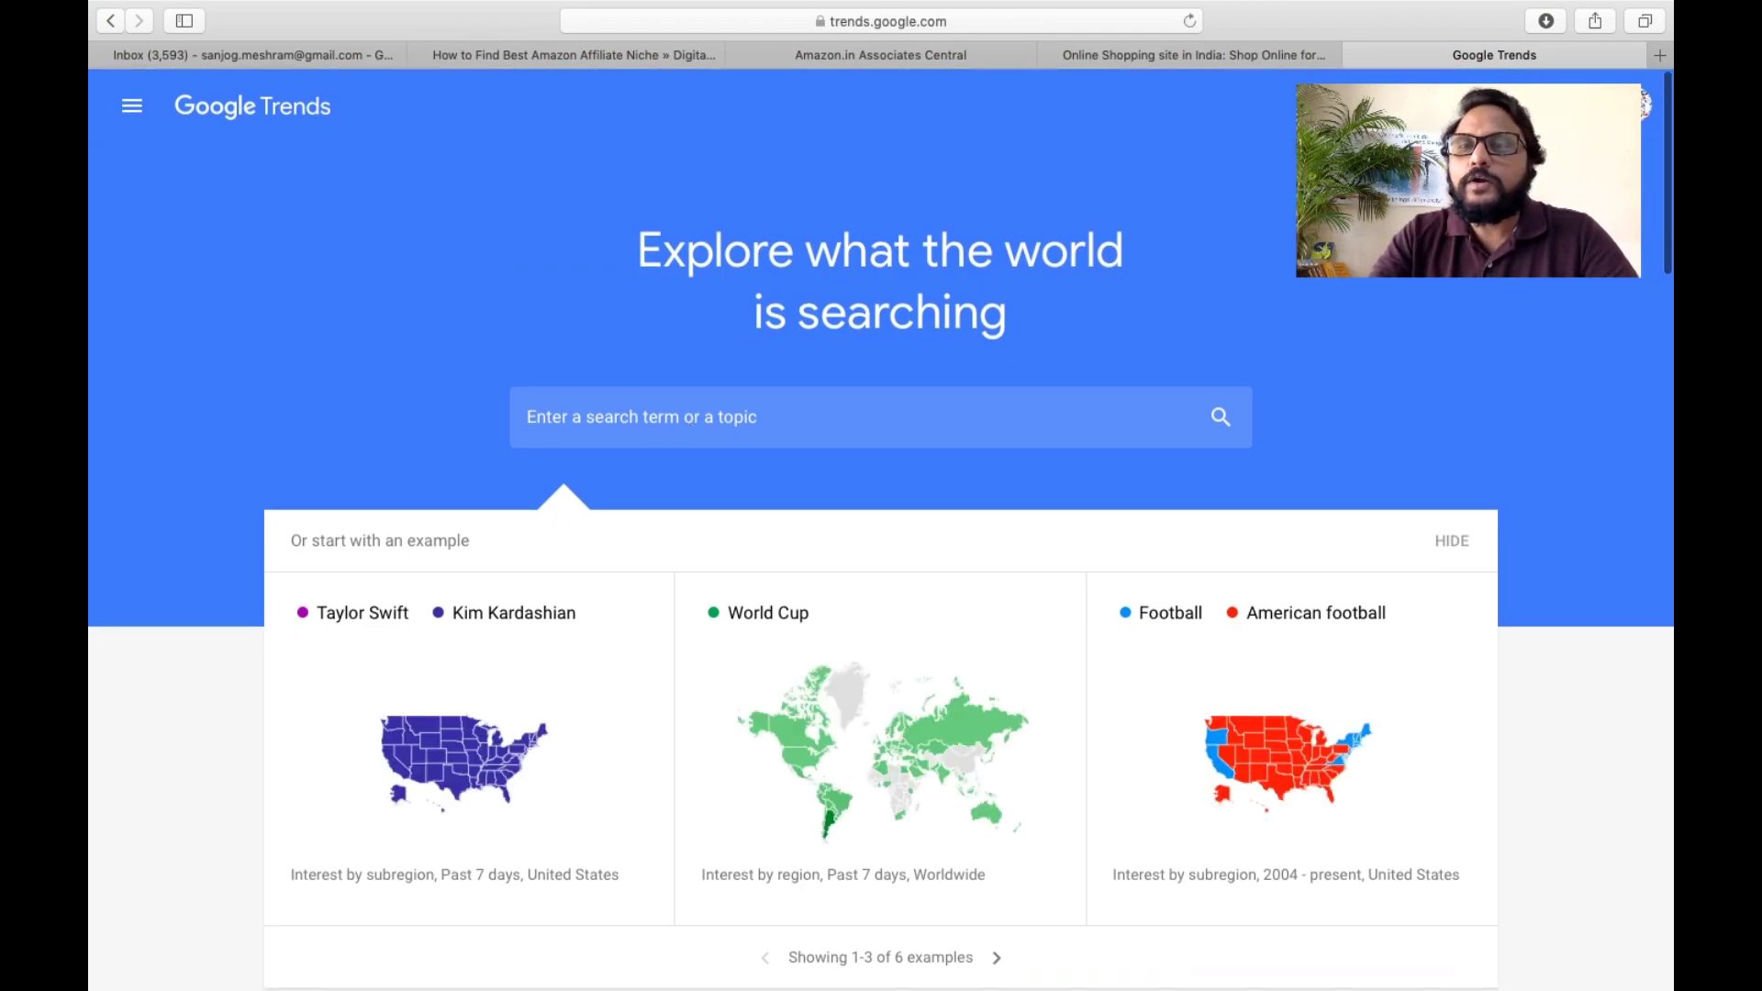
{"action": "left_click", "coordinate": [1469, 105]}
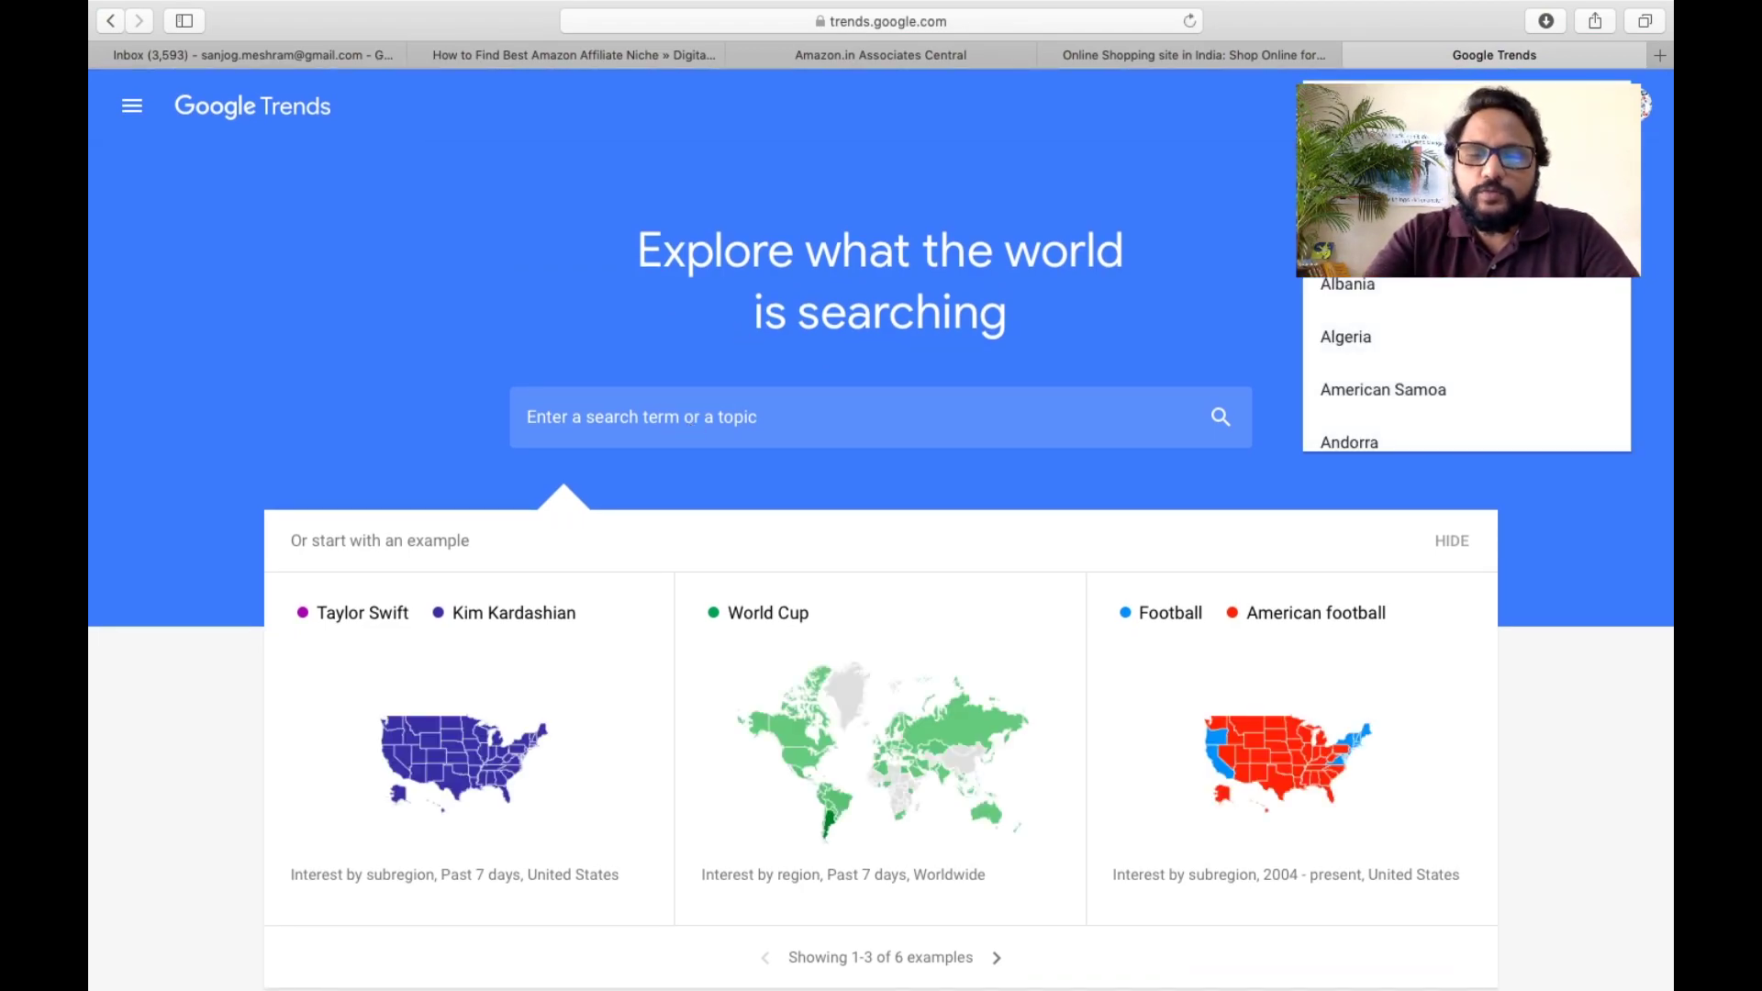
{"action": "key", "text": "i"}
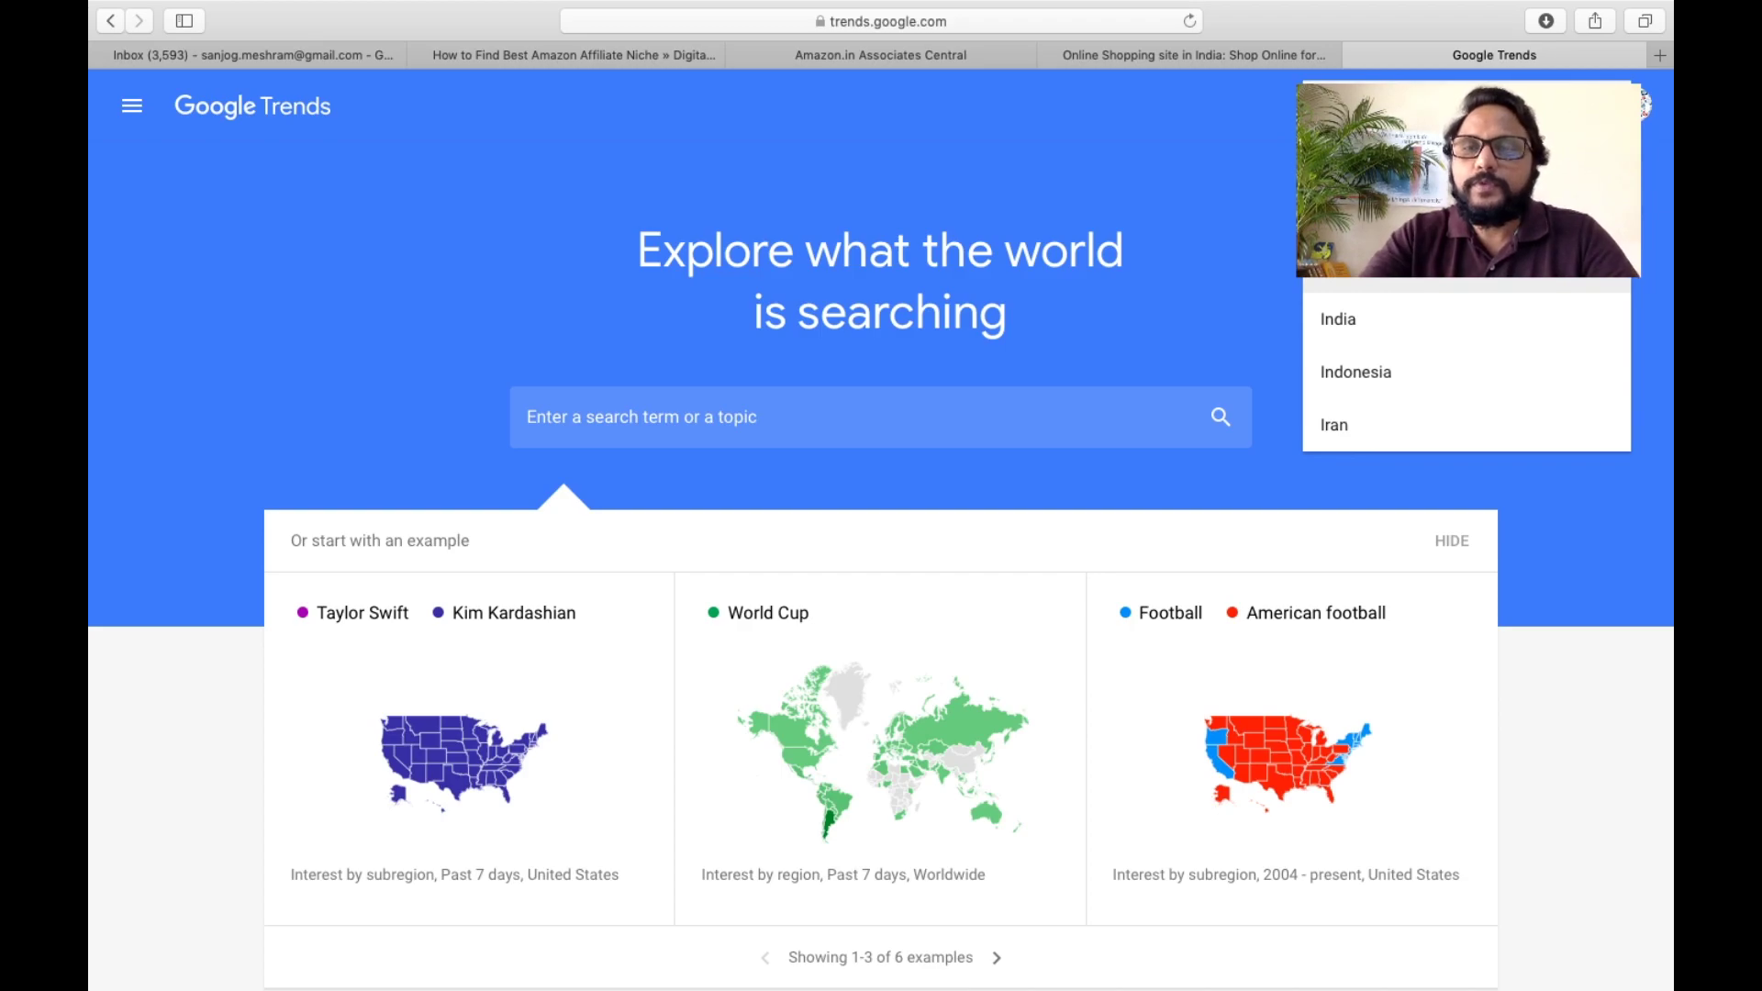
{"action": "left_click", "coordinate": [1339, 319]}
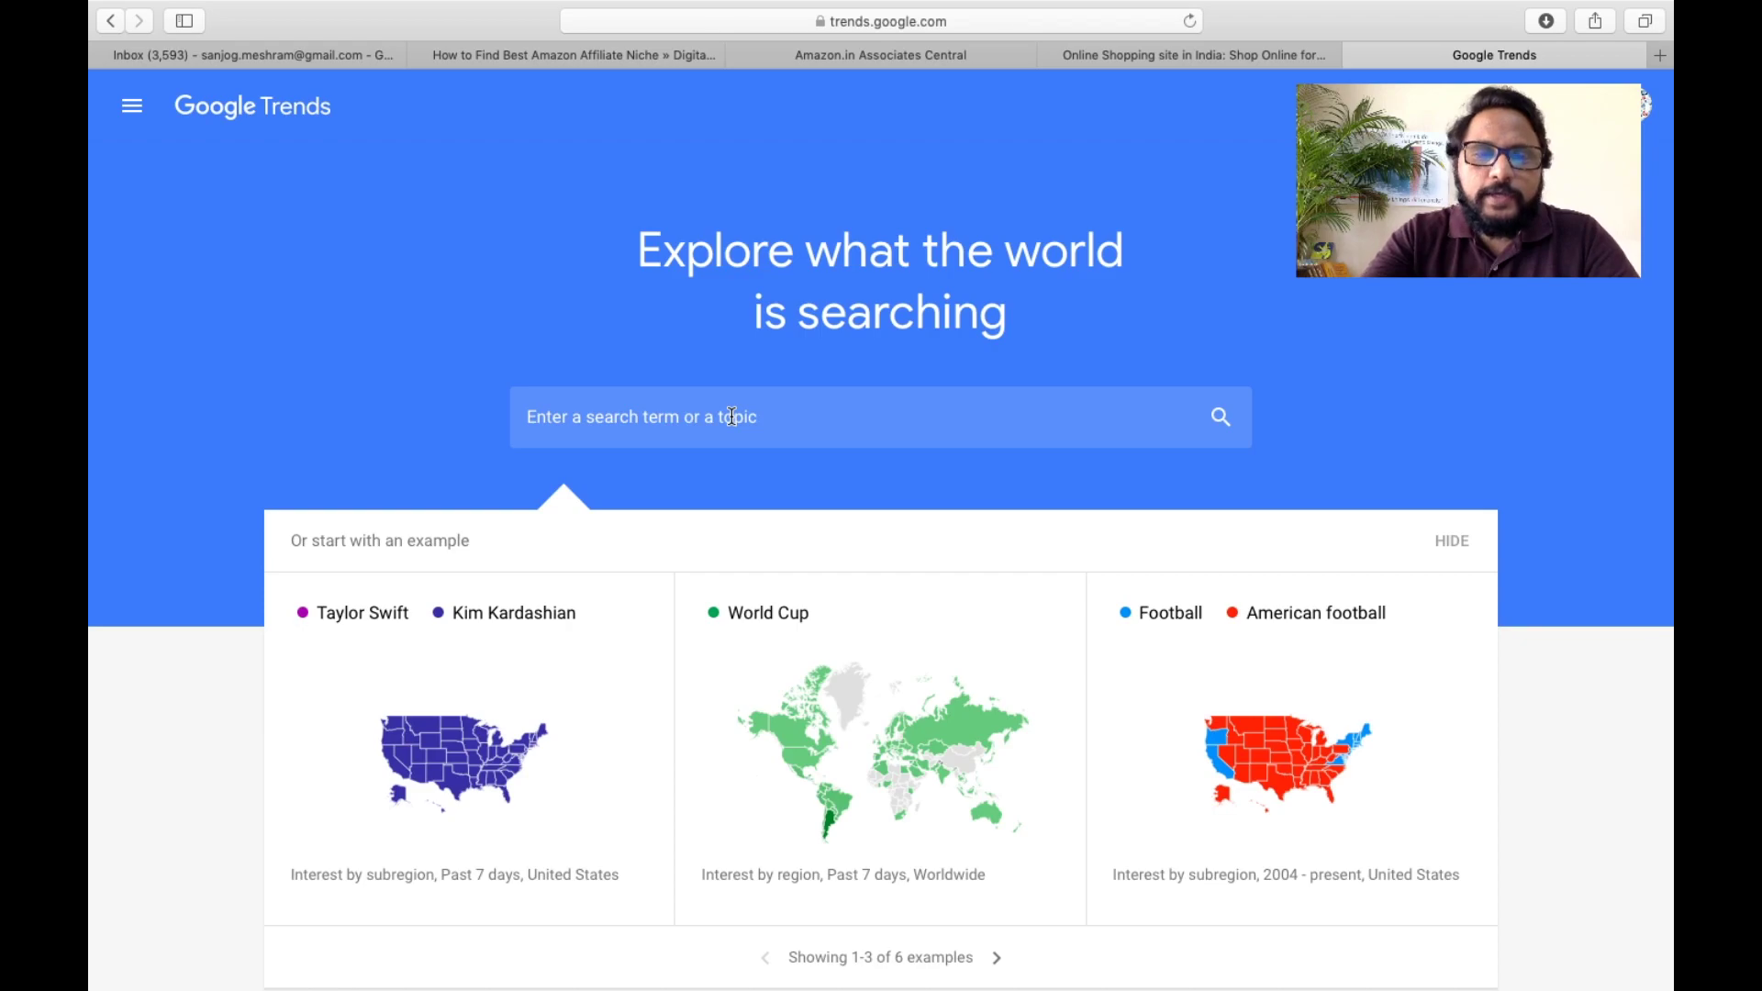
{"action": "left_click", "coordinate": [732, 417]}
{"action": "type", "text": "Men's Fashion"}
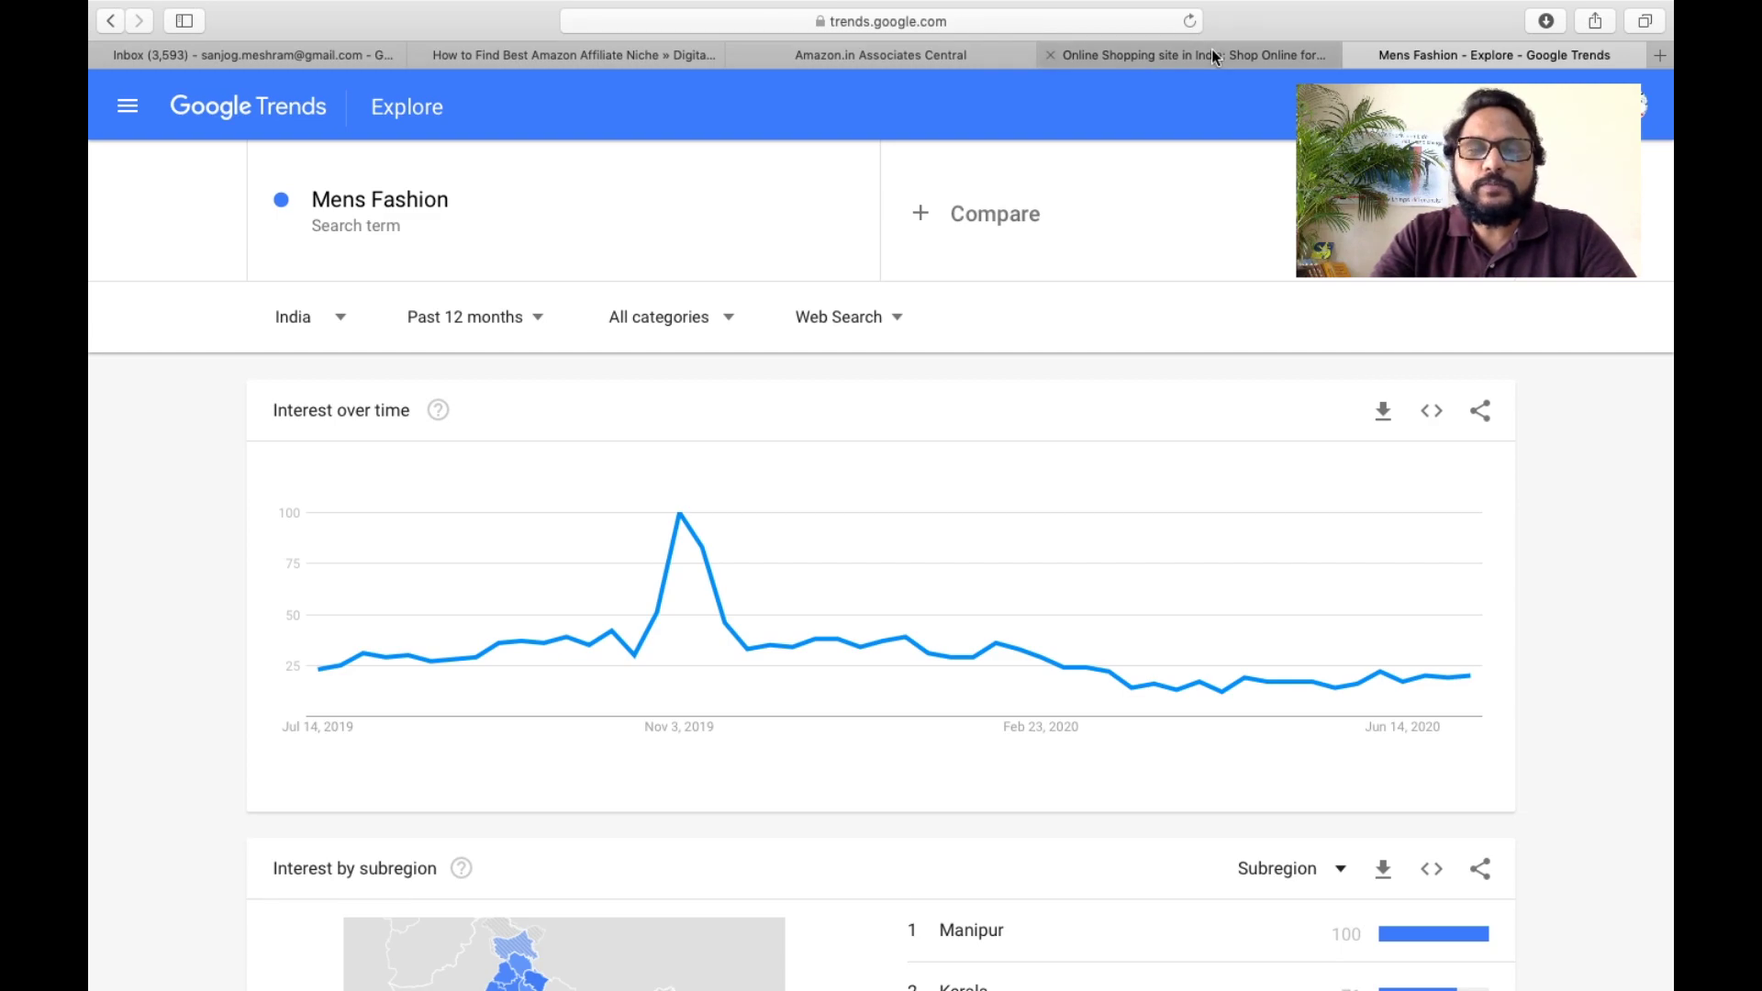
- Add Women's Fashion as a comparison search term alongside Mens Fashion
{"action": "left_click", "coordinate": [982, 212]}
{"action": "type", "text": "W"}
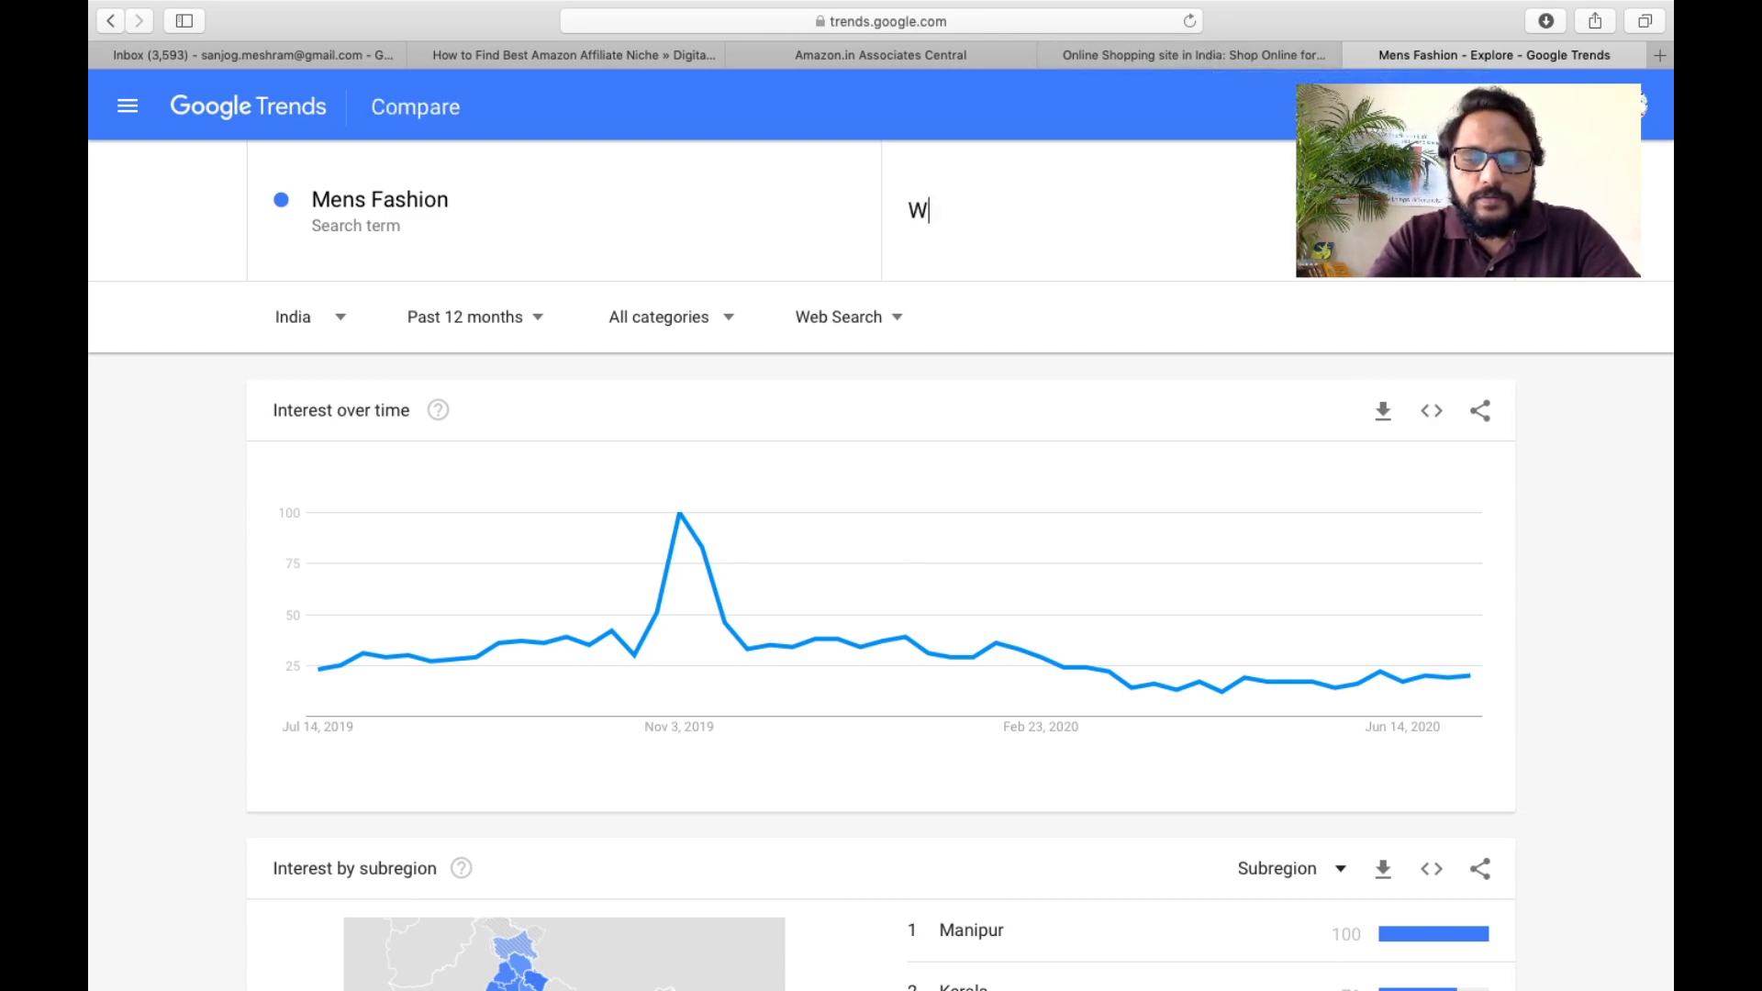
{"action": "type", "text": "omen;"}
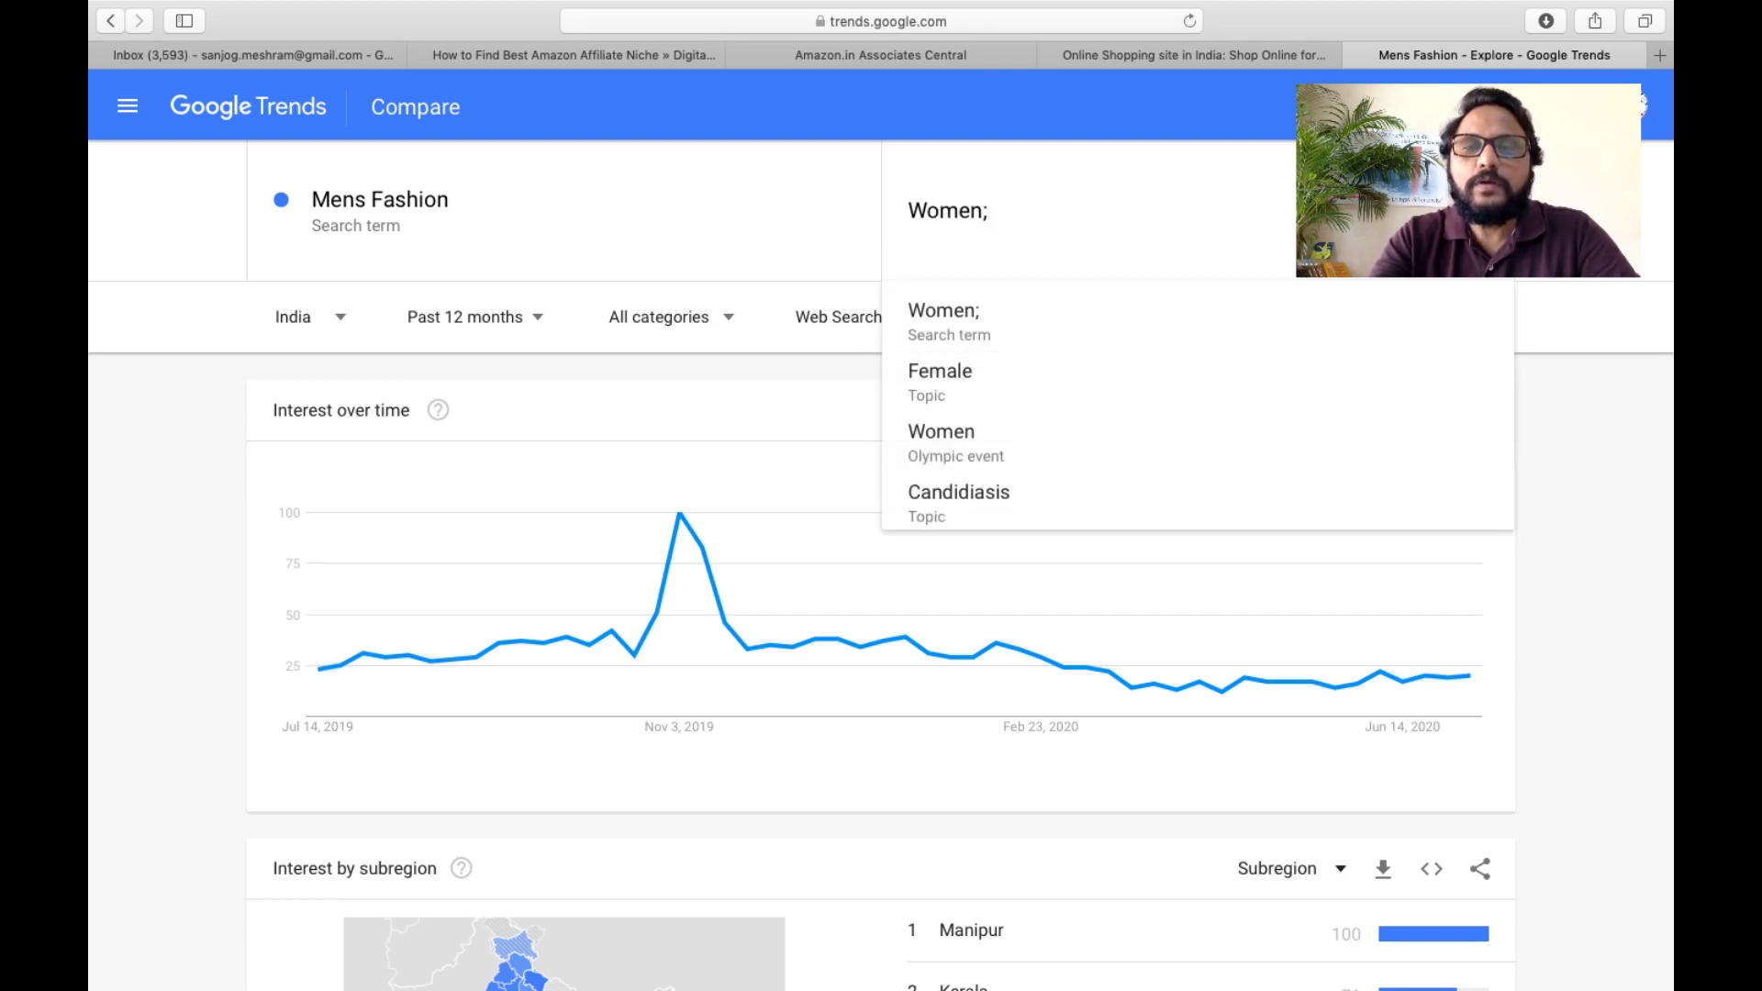
{"action": "key", "text": "BackSpace"}
{"action": "type", "text": "'s "}
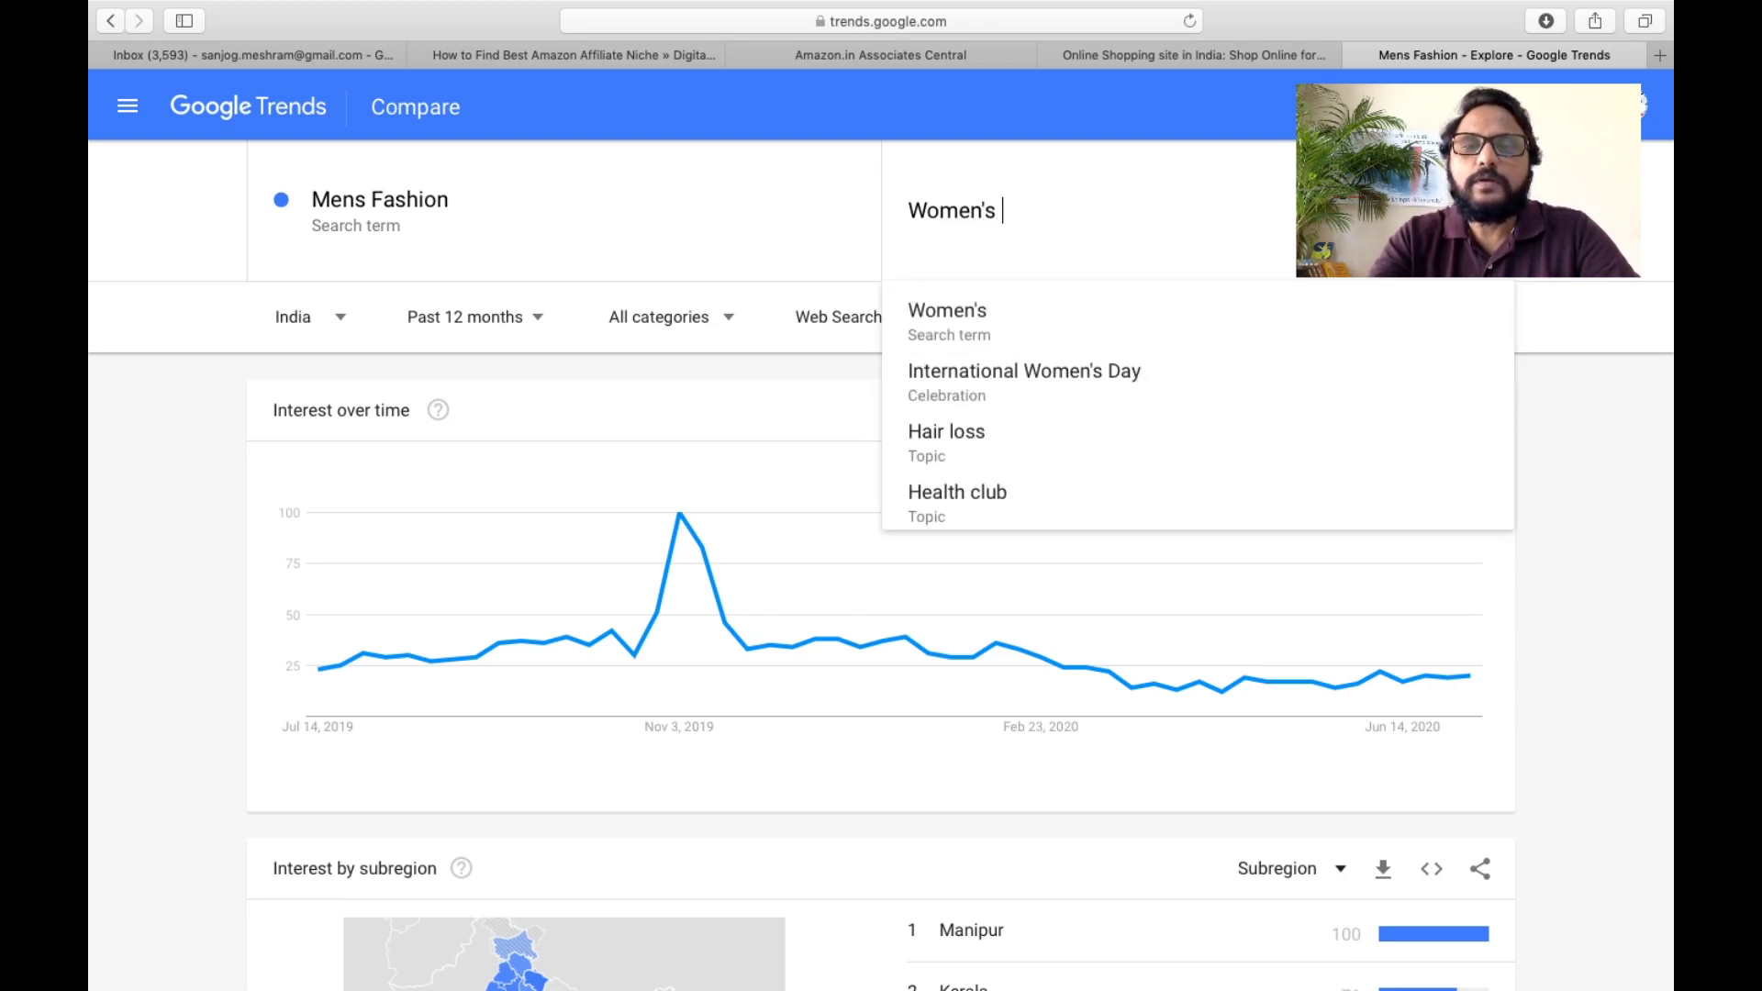
{"action": "type", "text": "Fas"}
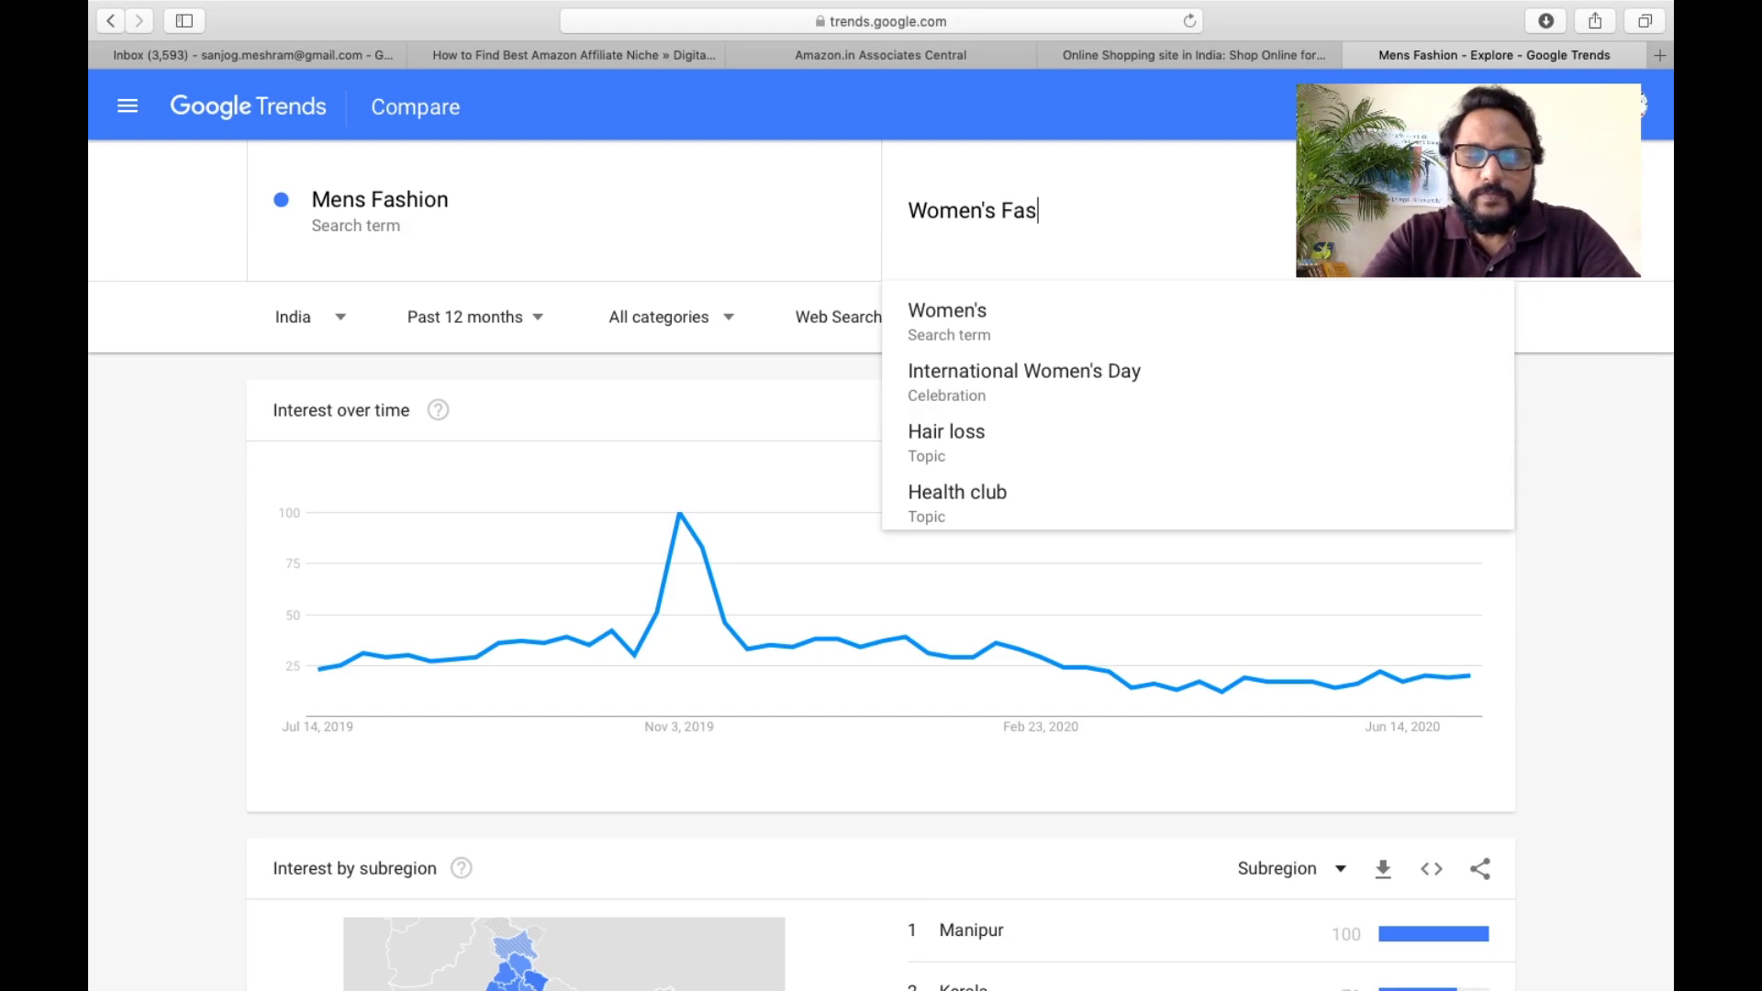
{"action": "type", "text": "htion"}
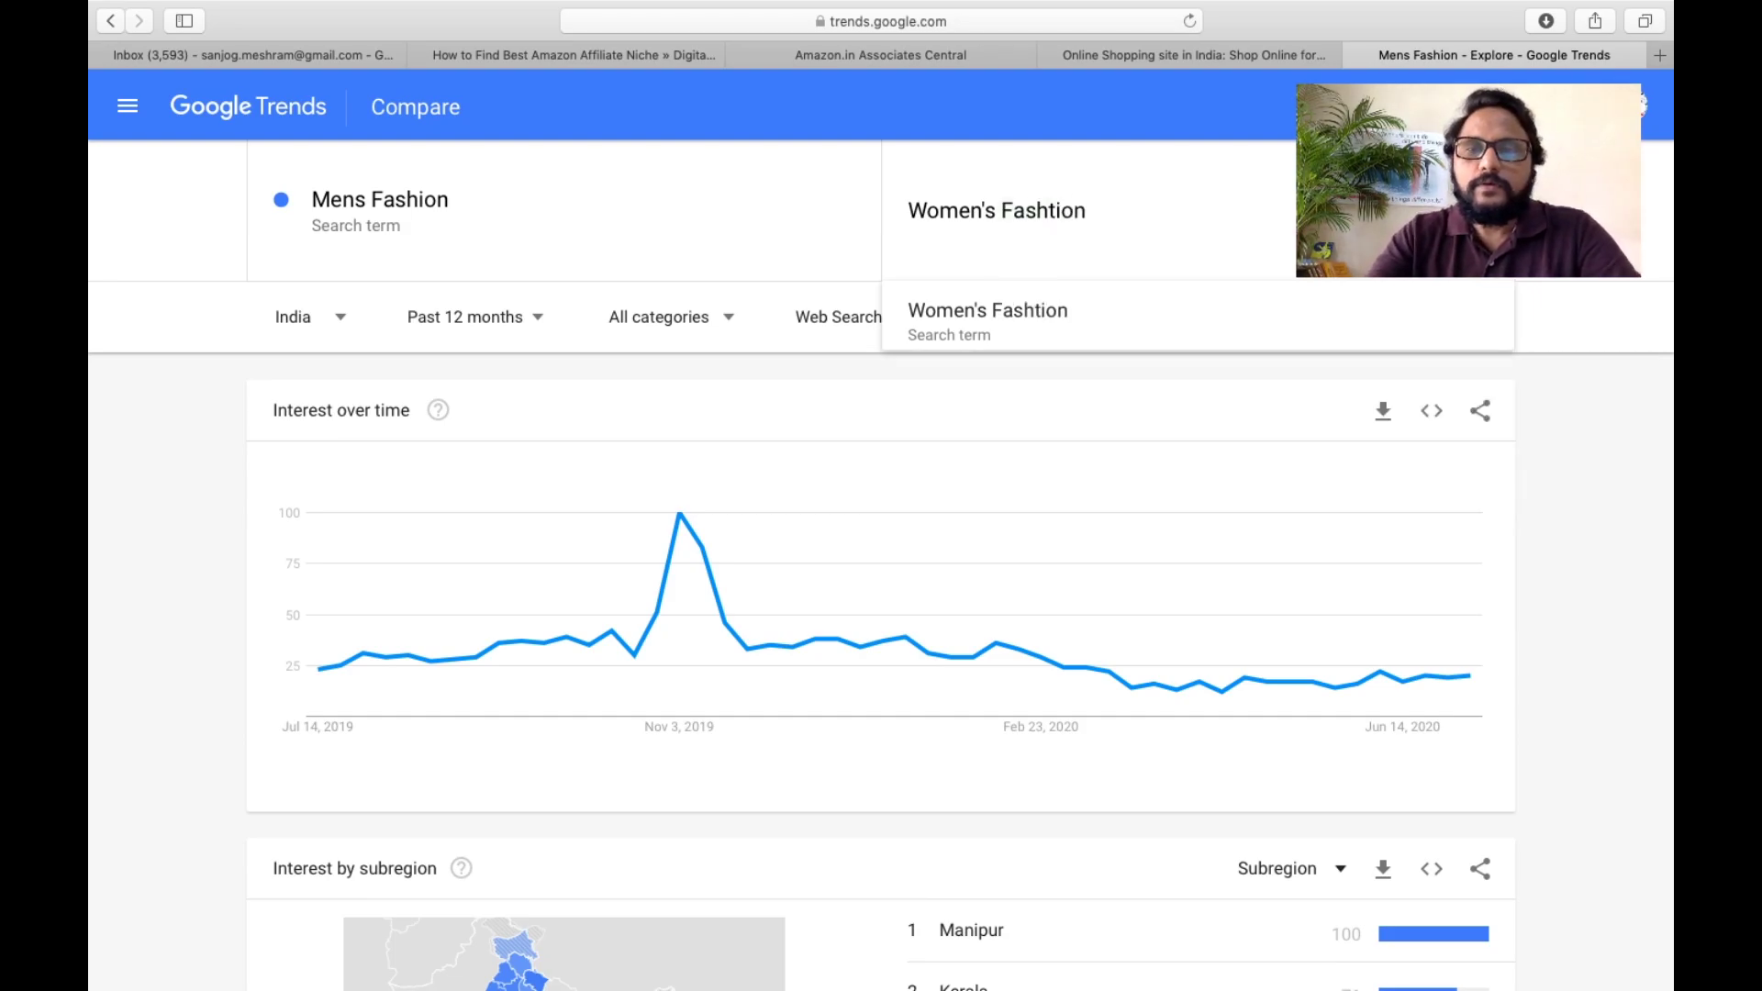
{"action": "key", "text": "BackSpace"}
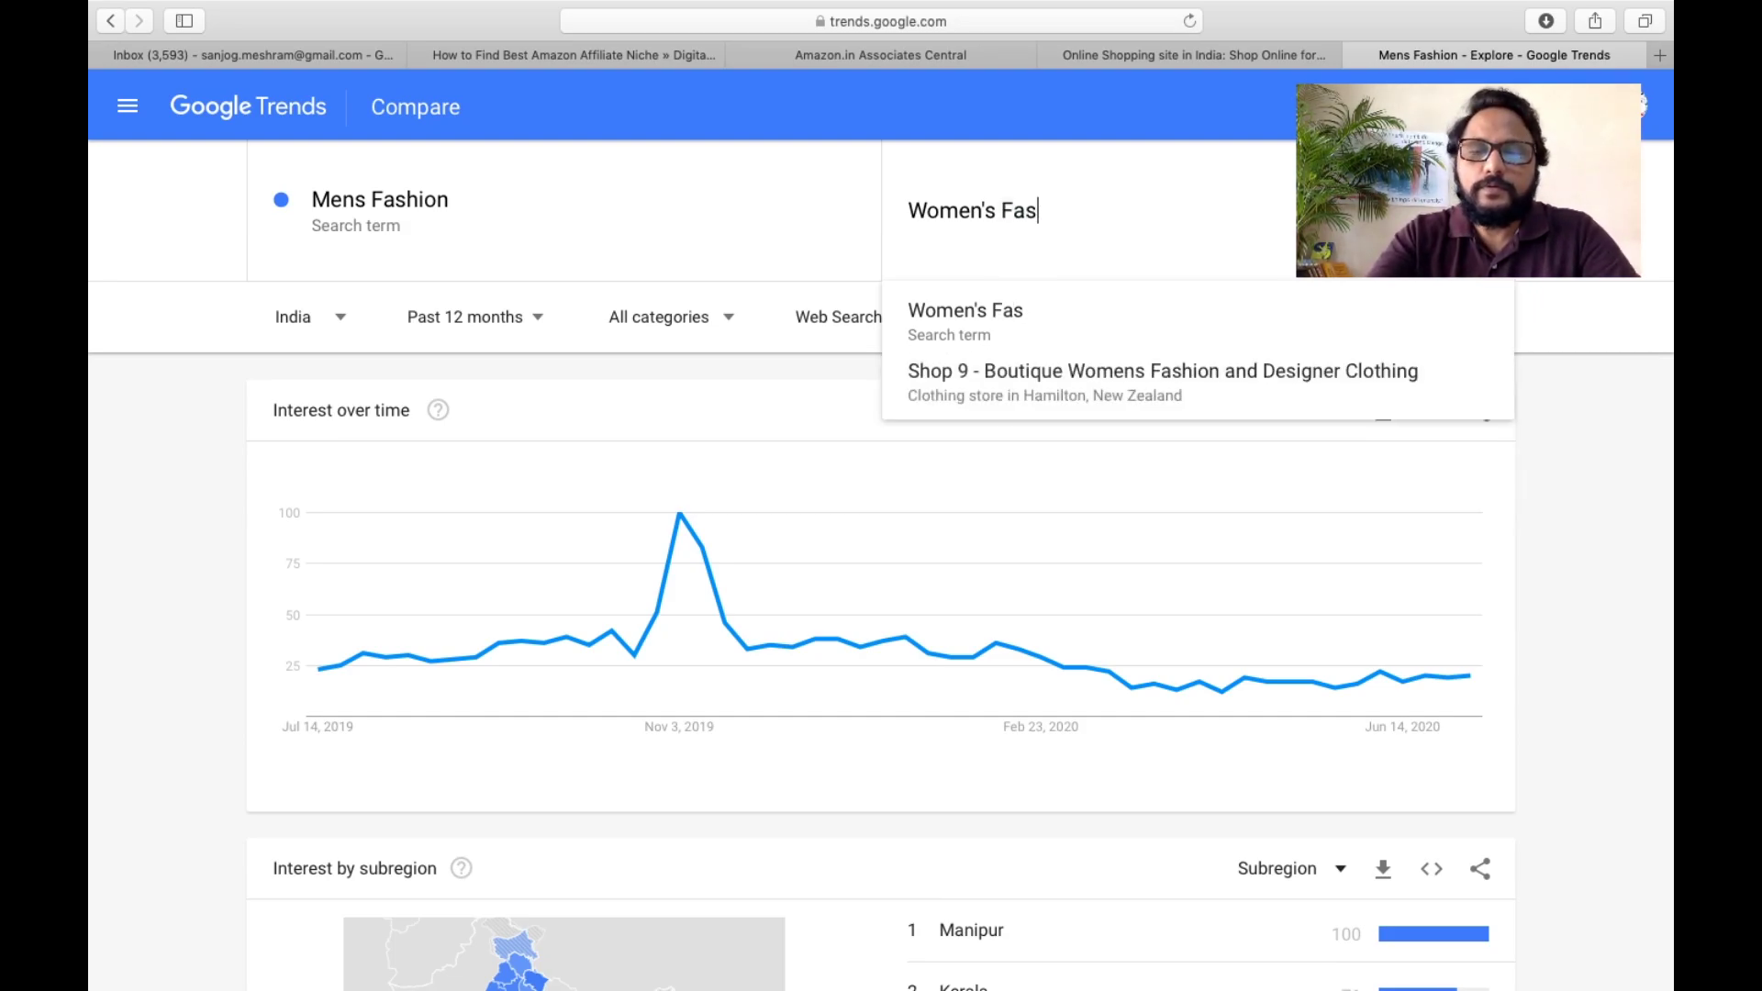
{"action": "type", "text": "ion"}
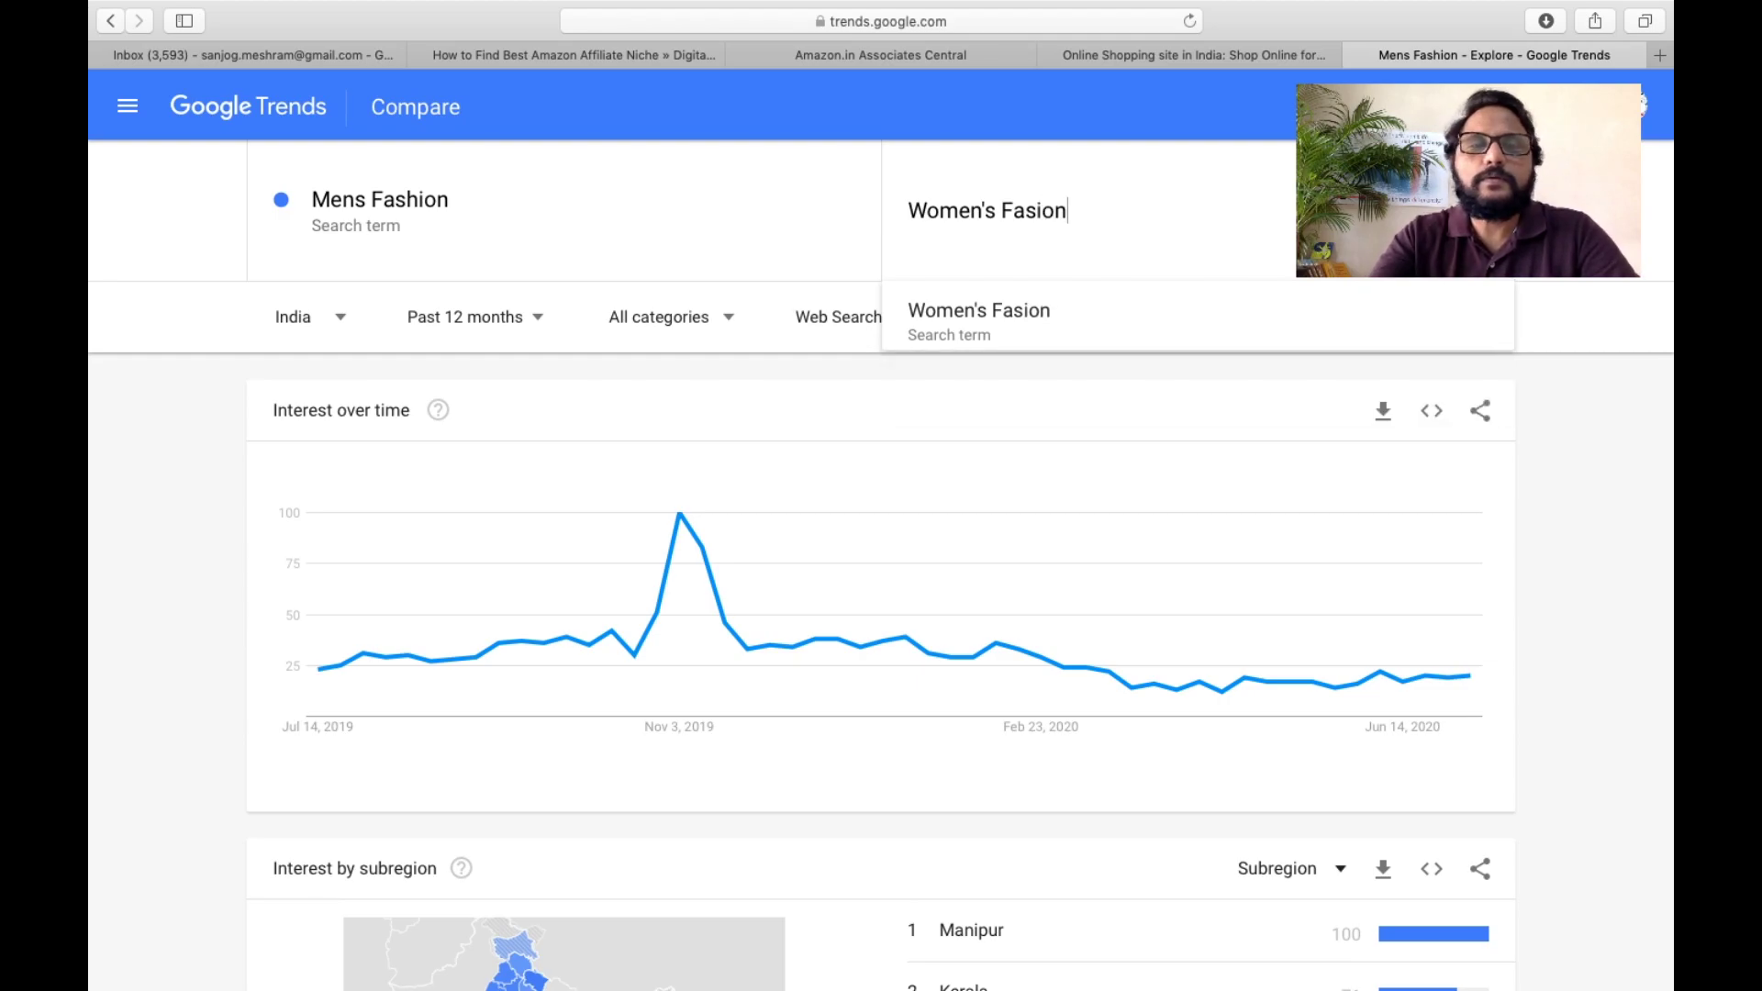
{"action": "key", "text": "BackSpace"}
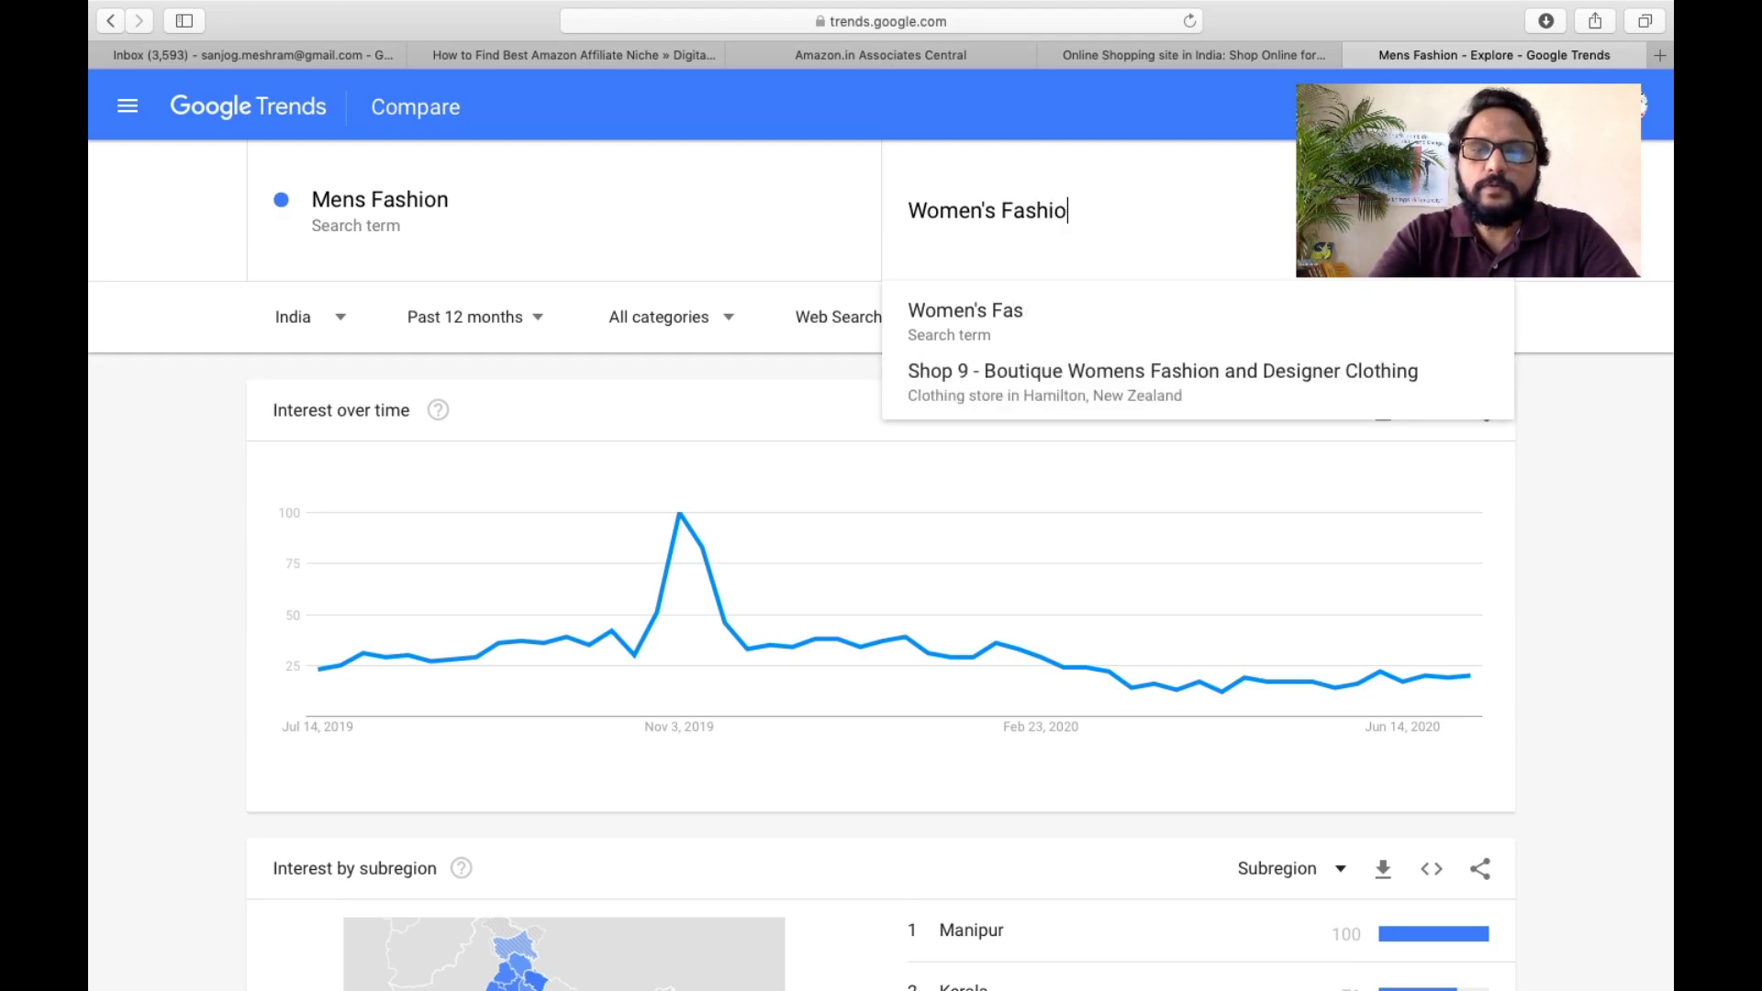
{"action": "key", "text": "Return"}
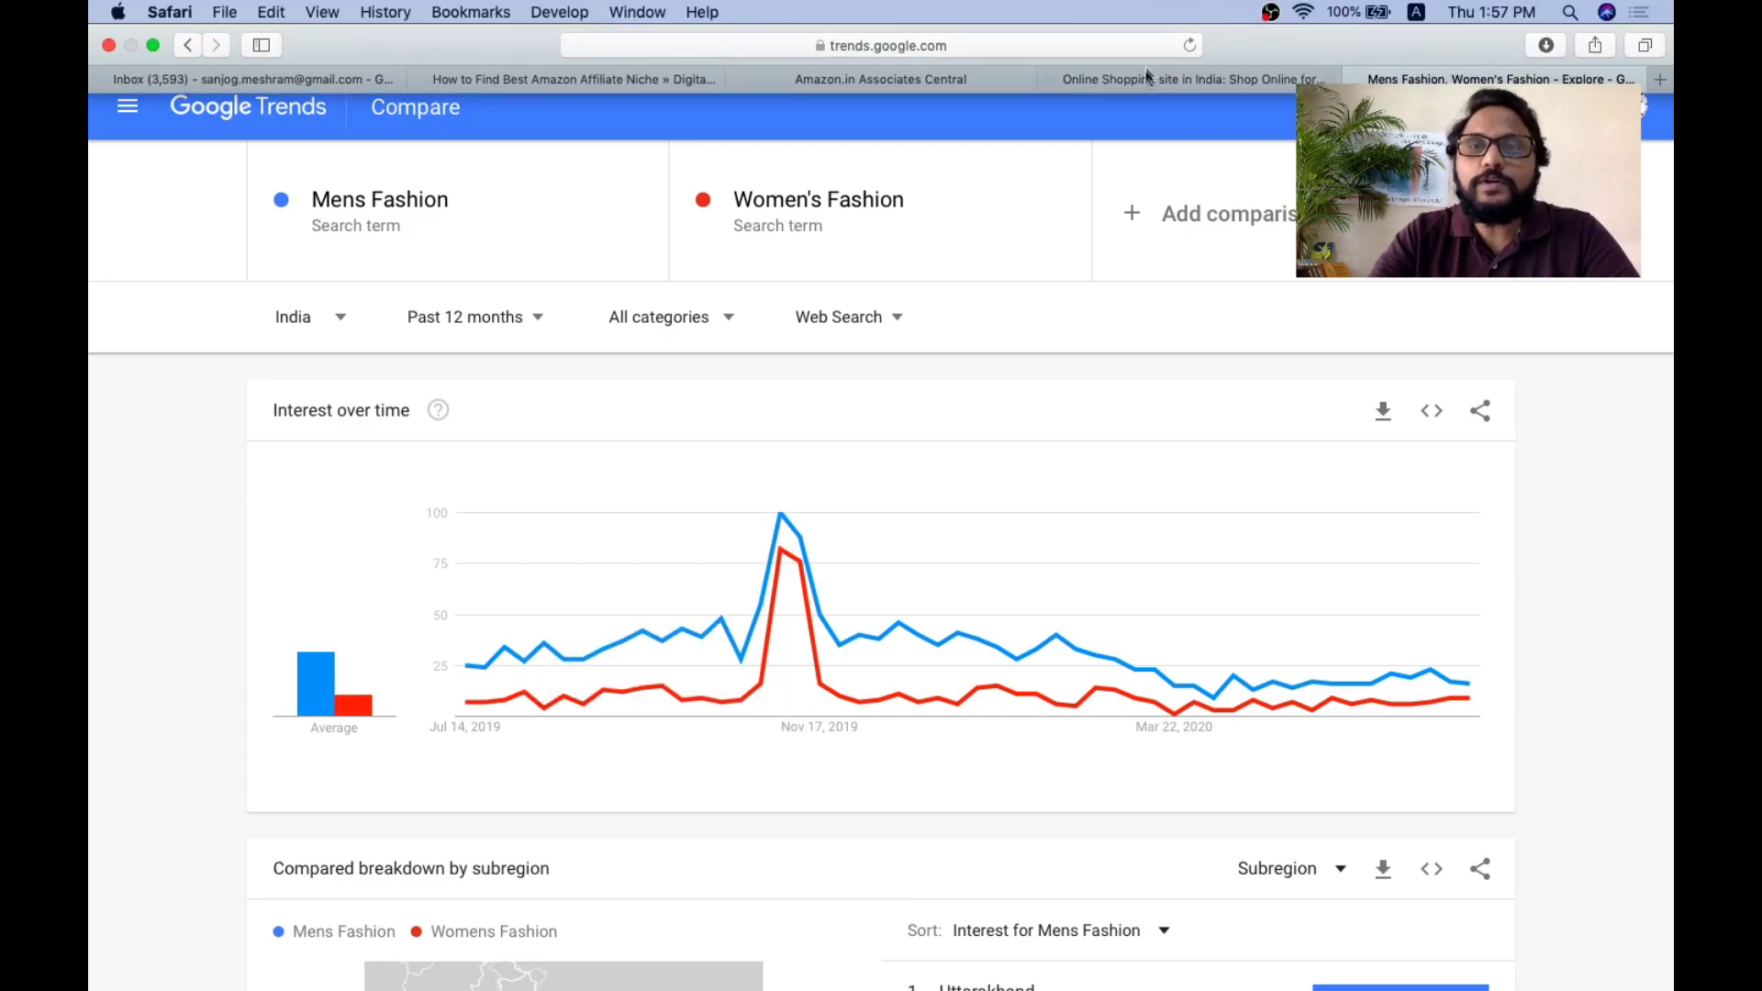
- Switch to the Excel worksheet and clear the example entries in cells A2 to D2
{"action": "key", "text": "ctrl+Right"}
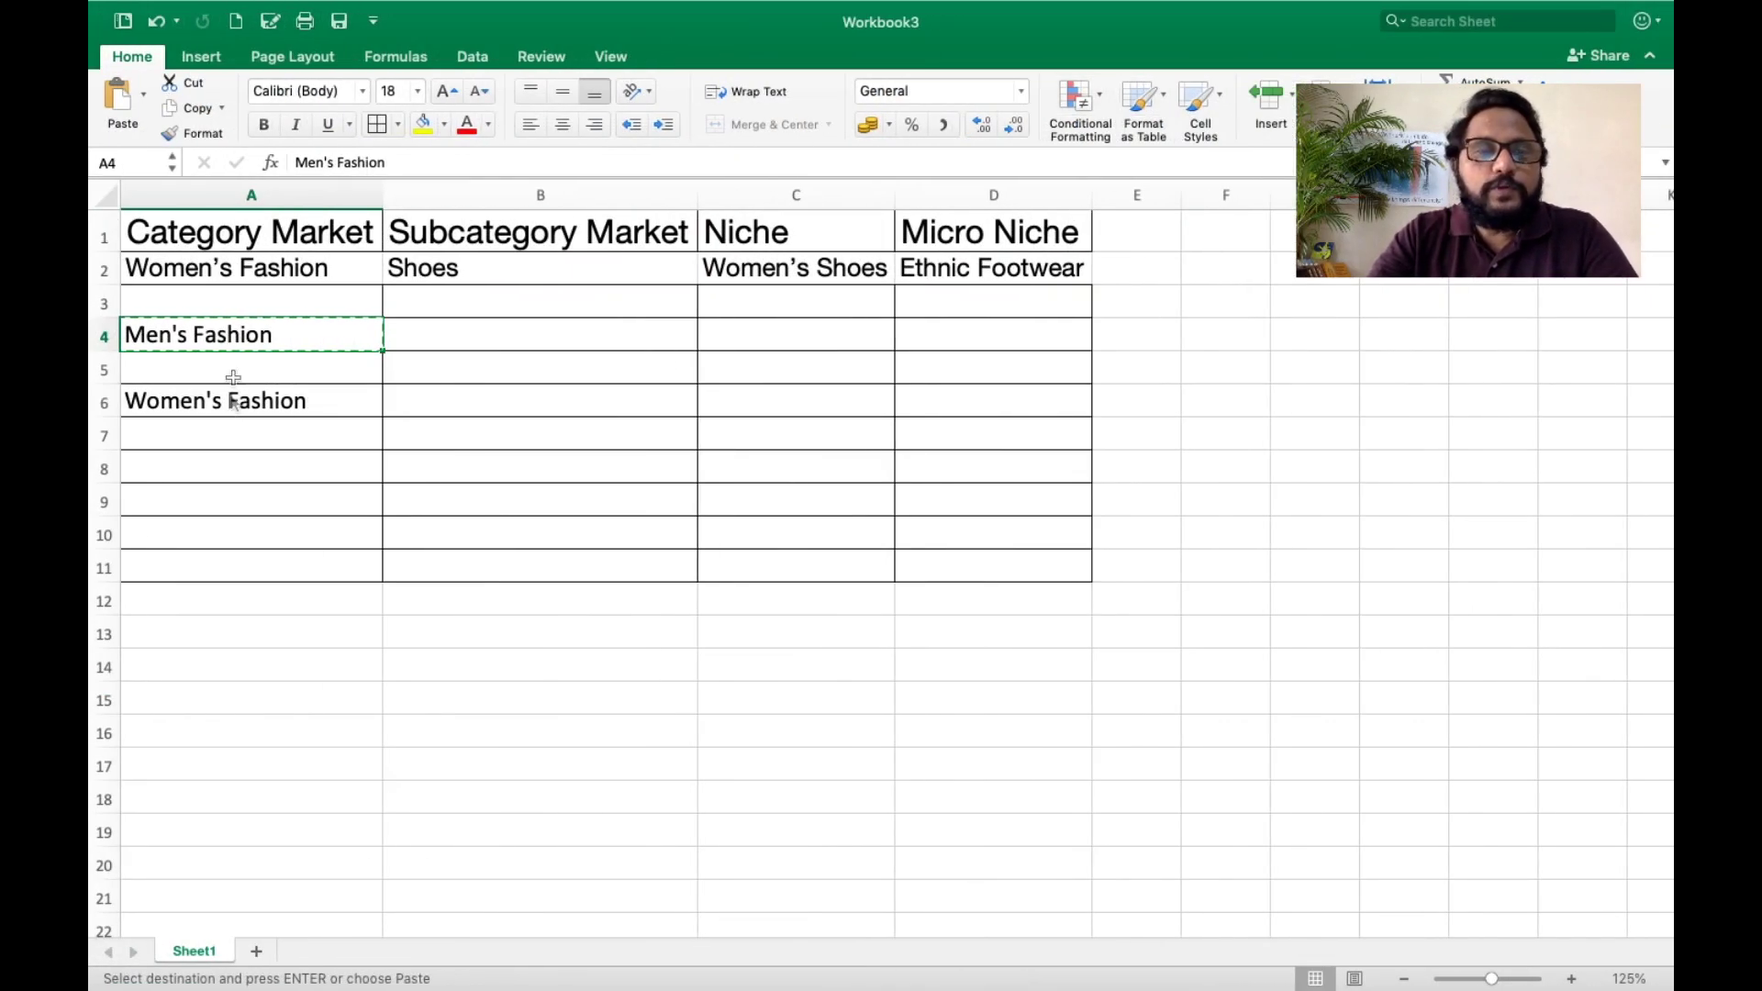
{"action": "left_click", "coordinate": [470, 345]}
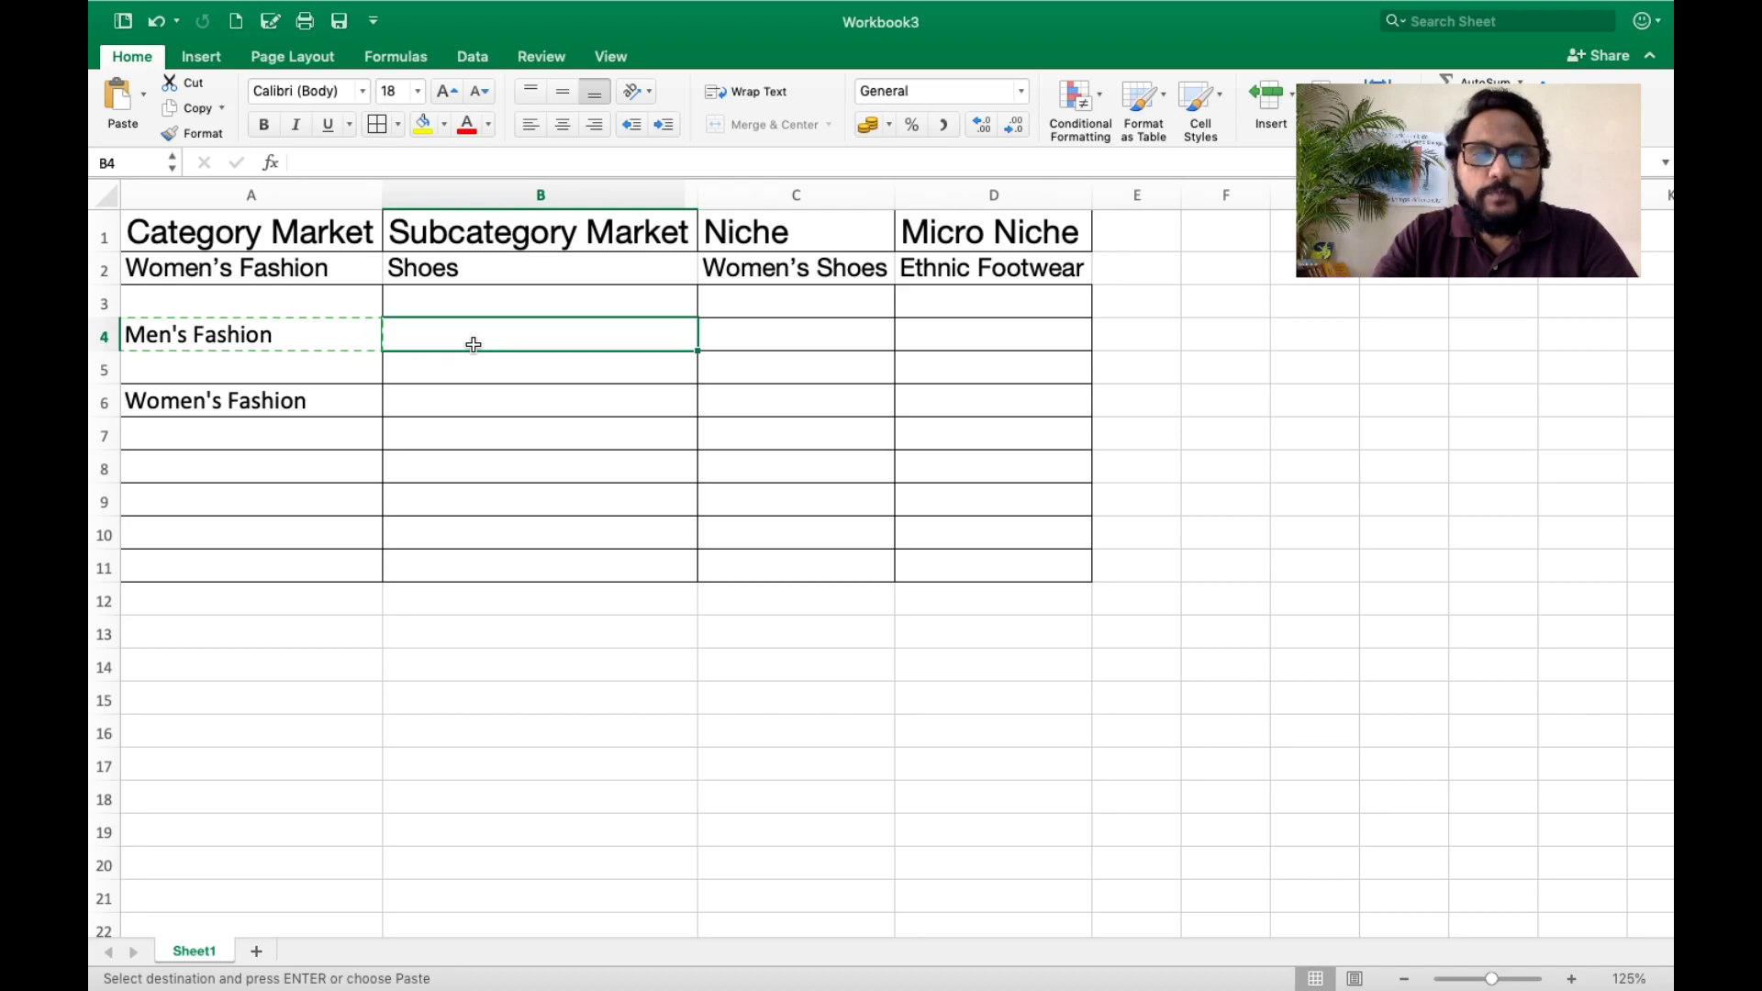
{"action": "key", "text": "ctrl+Left"}
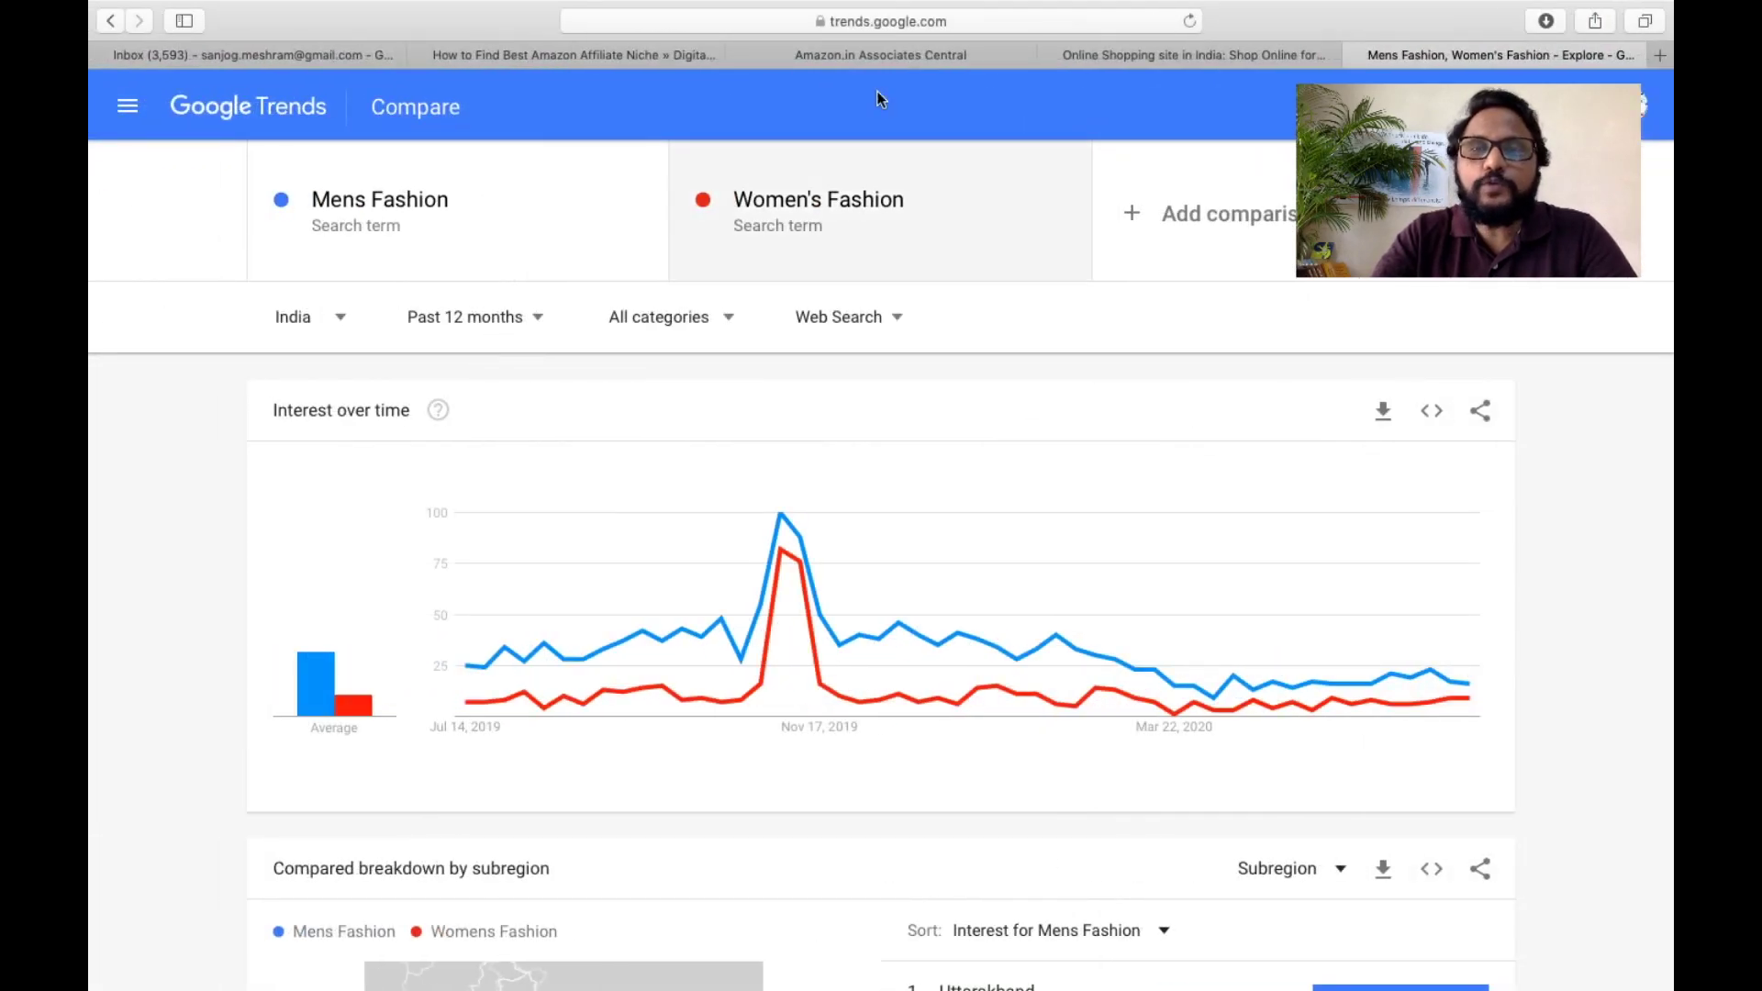
{"action": "key", "text": "ctrl+Right"}
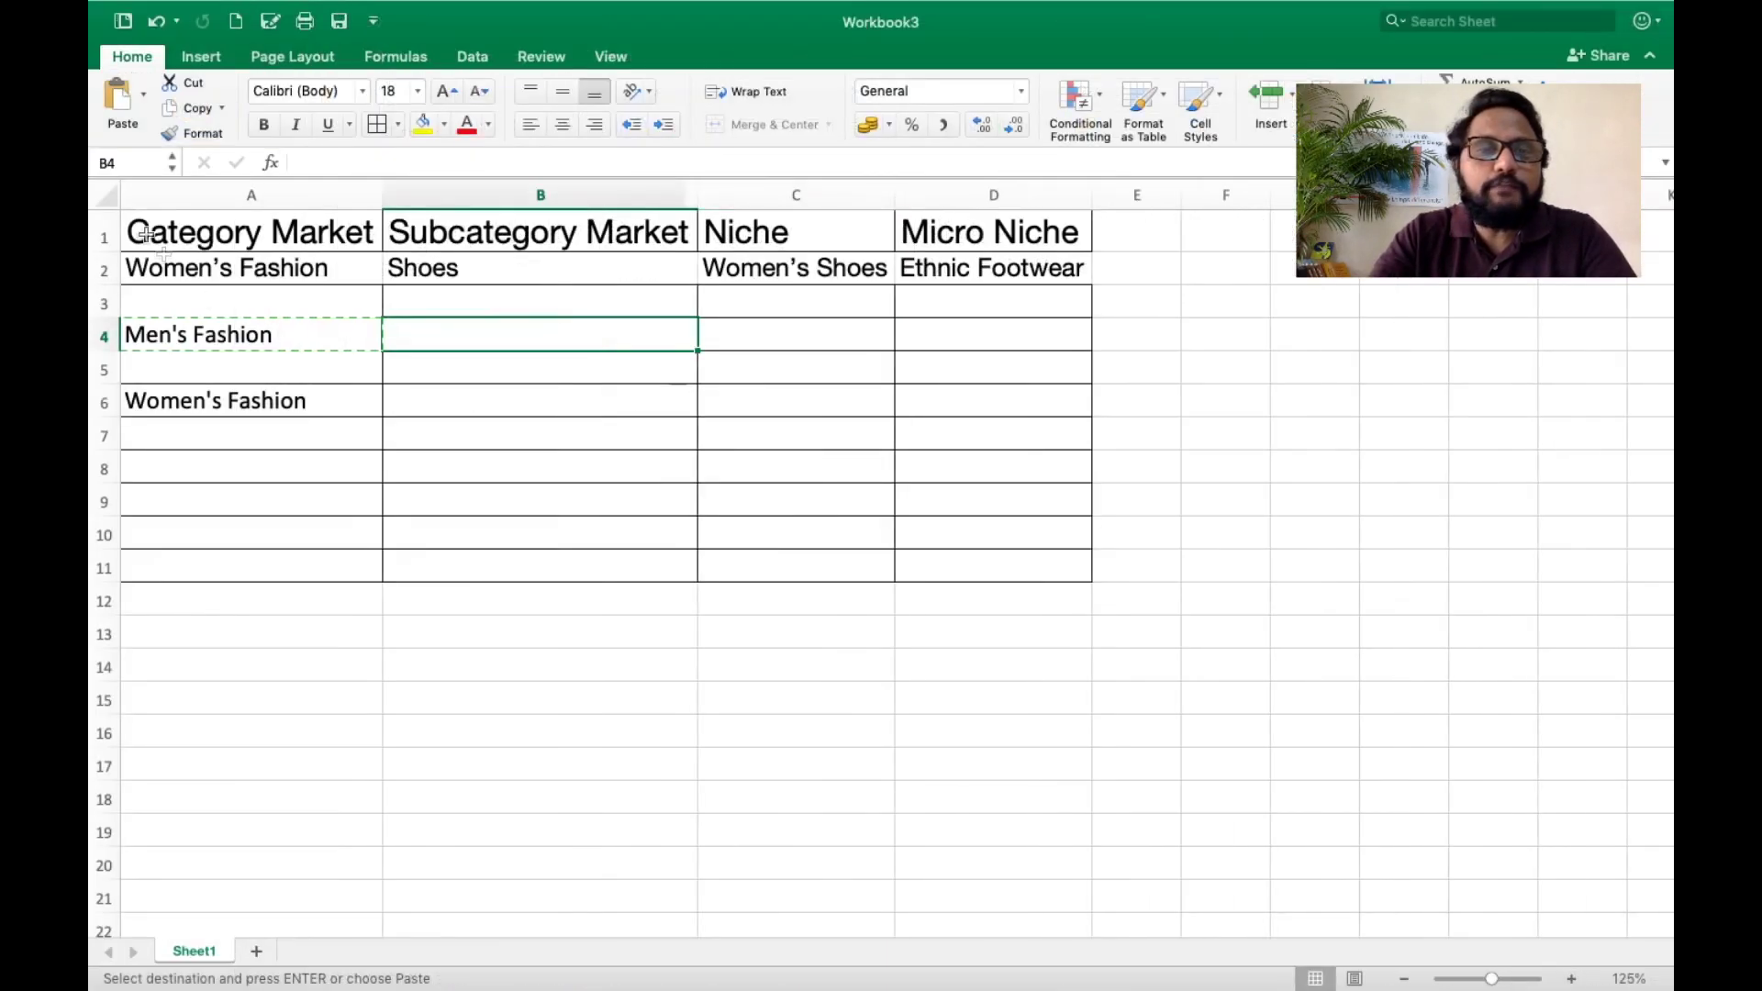
{"action": "left_click", "coordinate": [213, 263]}
{"action": "key", "text": "shift+Right"}
{"action": "key", "text": "shift+Right"}
{"action": "key", "text": "shift+Right"}
{"action": "key", "text": "Delete"}
{"action": "mouse_move", "coordinate": [271, 236]}
{"action": "left_mouse_down"}
{"action": "mouse_move", "coordinate": [390, 236]}
{"action": "mouse_move", "coordinate": [278, 236]}
{"action": "left_mouse_up"}
{"action": "left_click", "coordinate": [247, 344]}
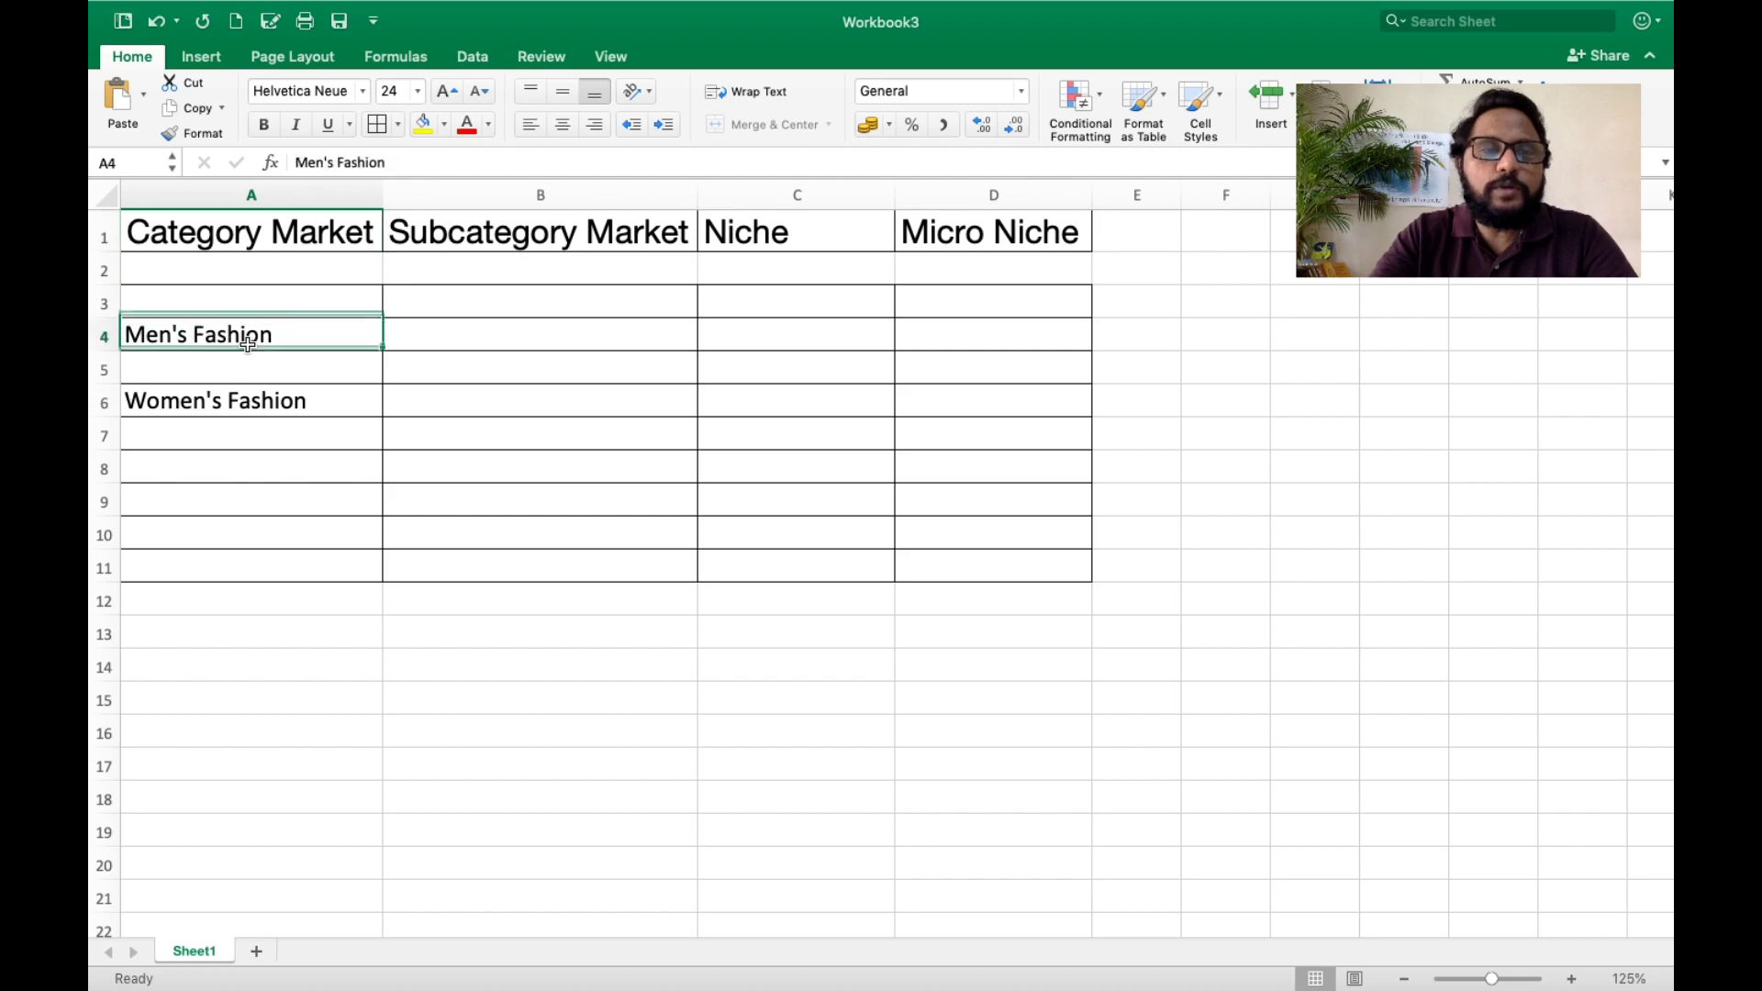
{"action": "left_click", "coordinate": [458, 334]}
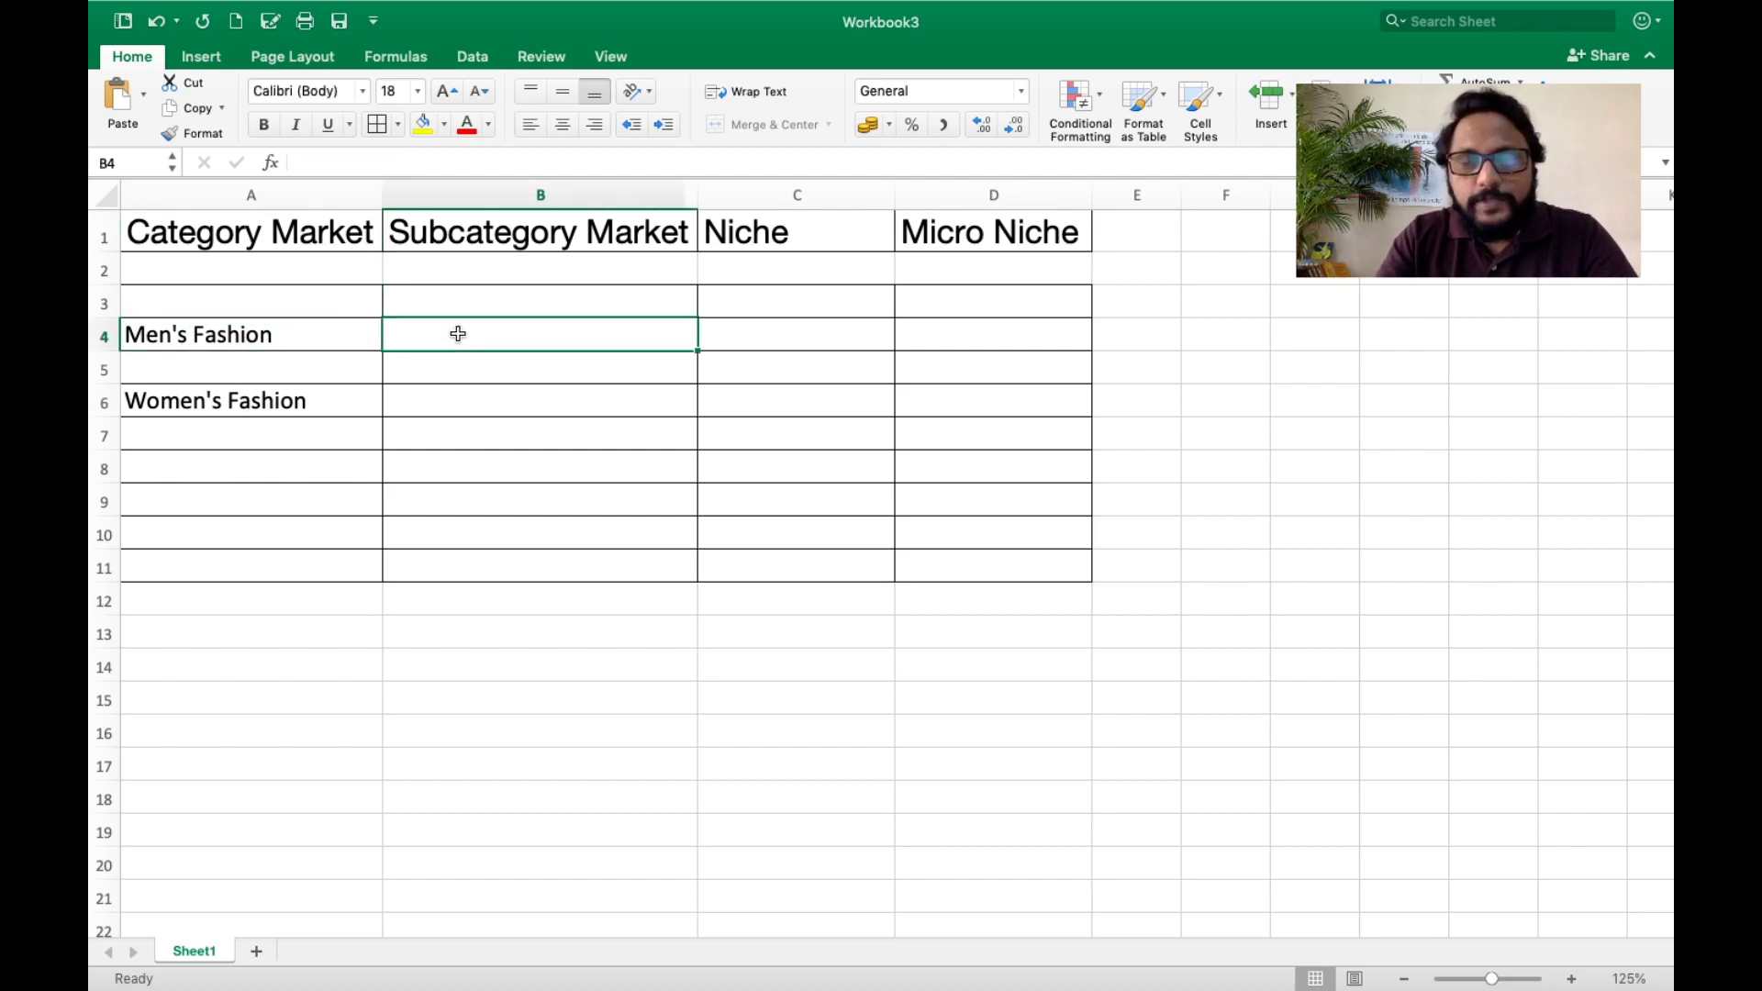
- Switch to the Amazon.in page in Safari and examine the subcategories listed under Men's Fashion
{"action": "key", "text": "super+Tab"}
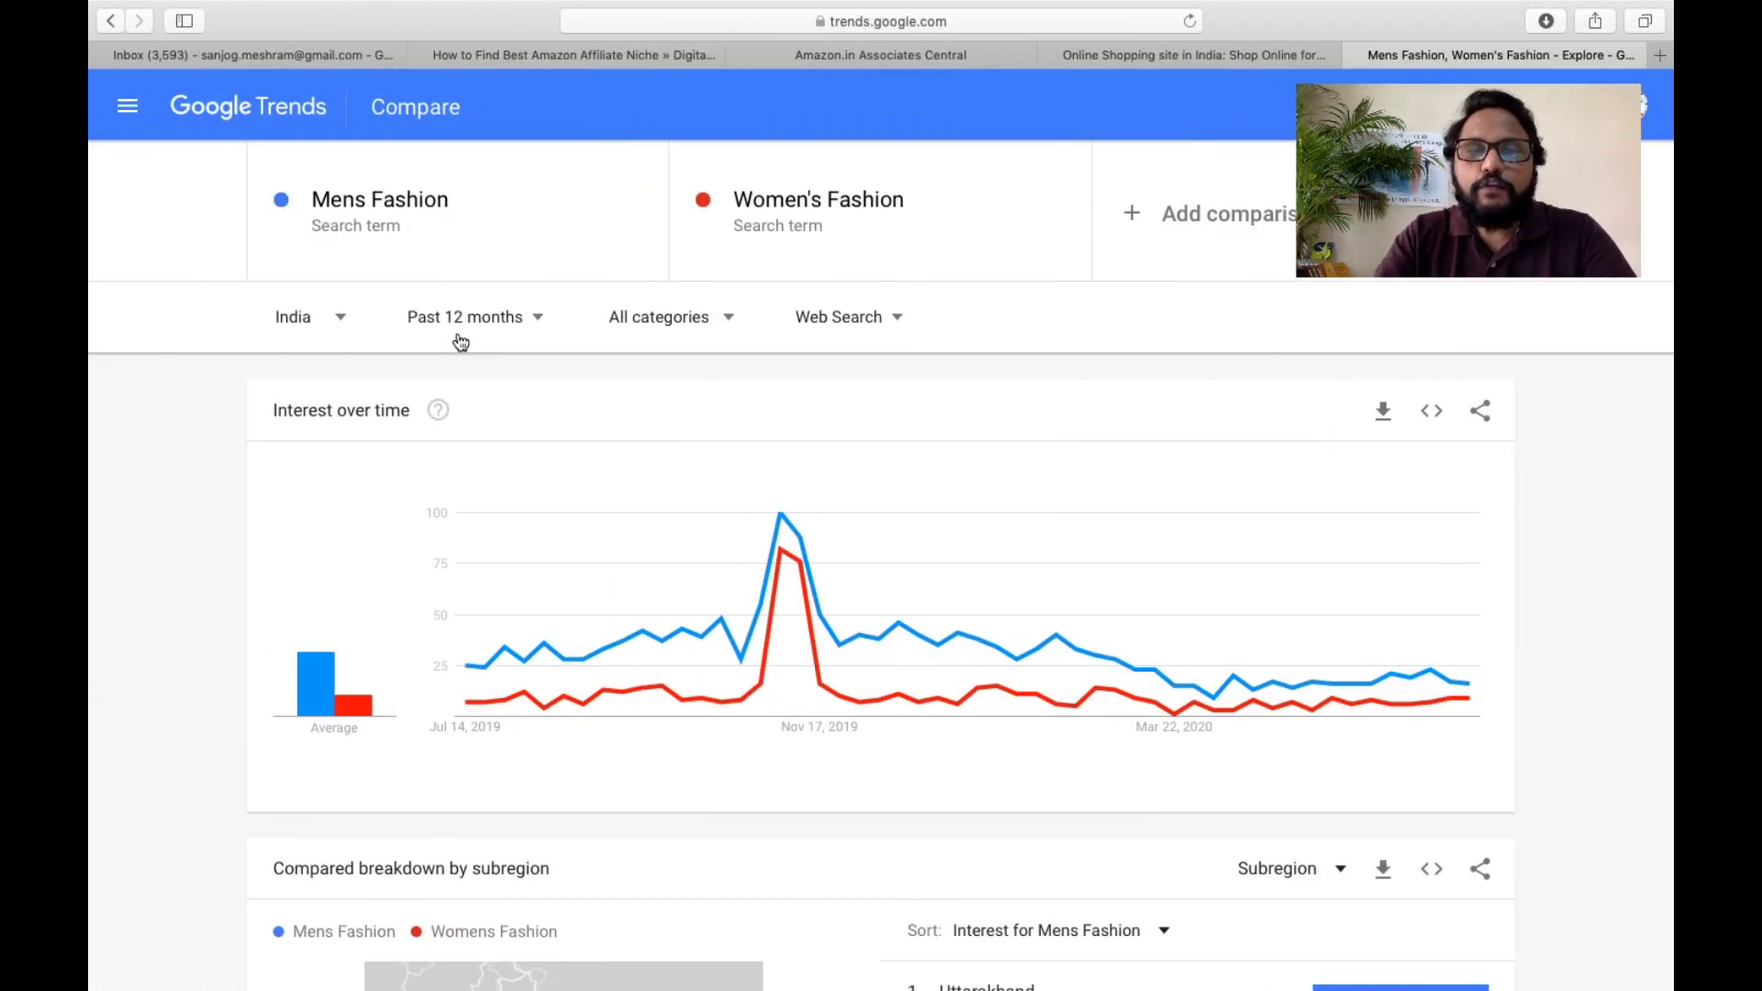
{"action": "left_click", "coordinate": [1100, 56]}
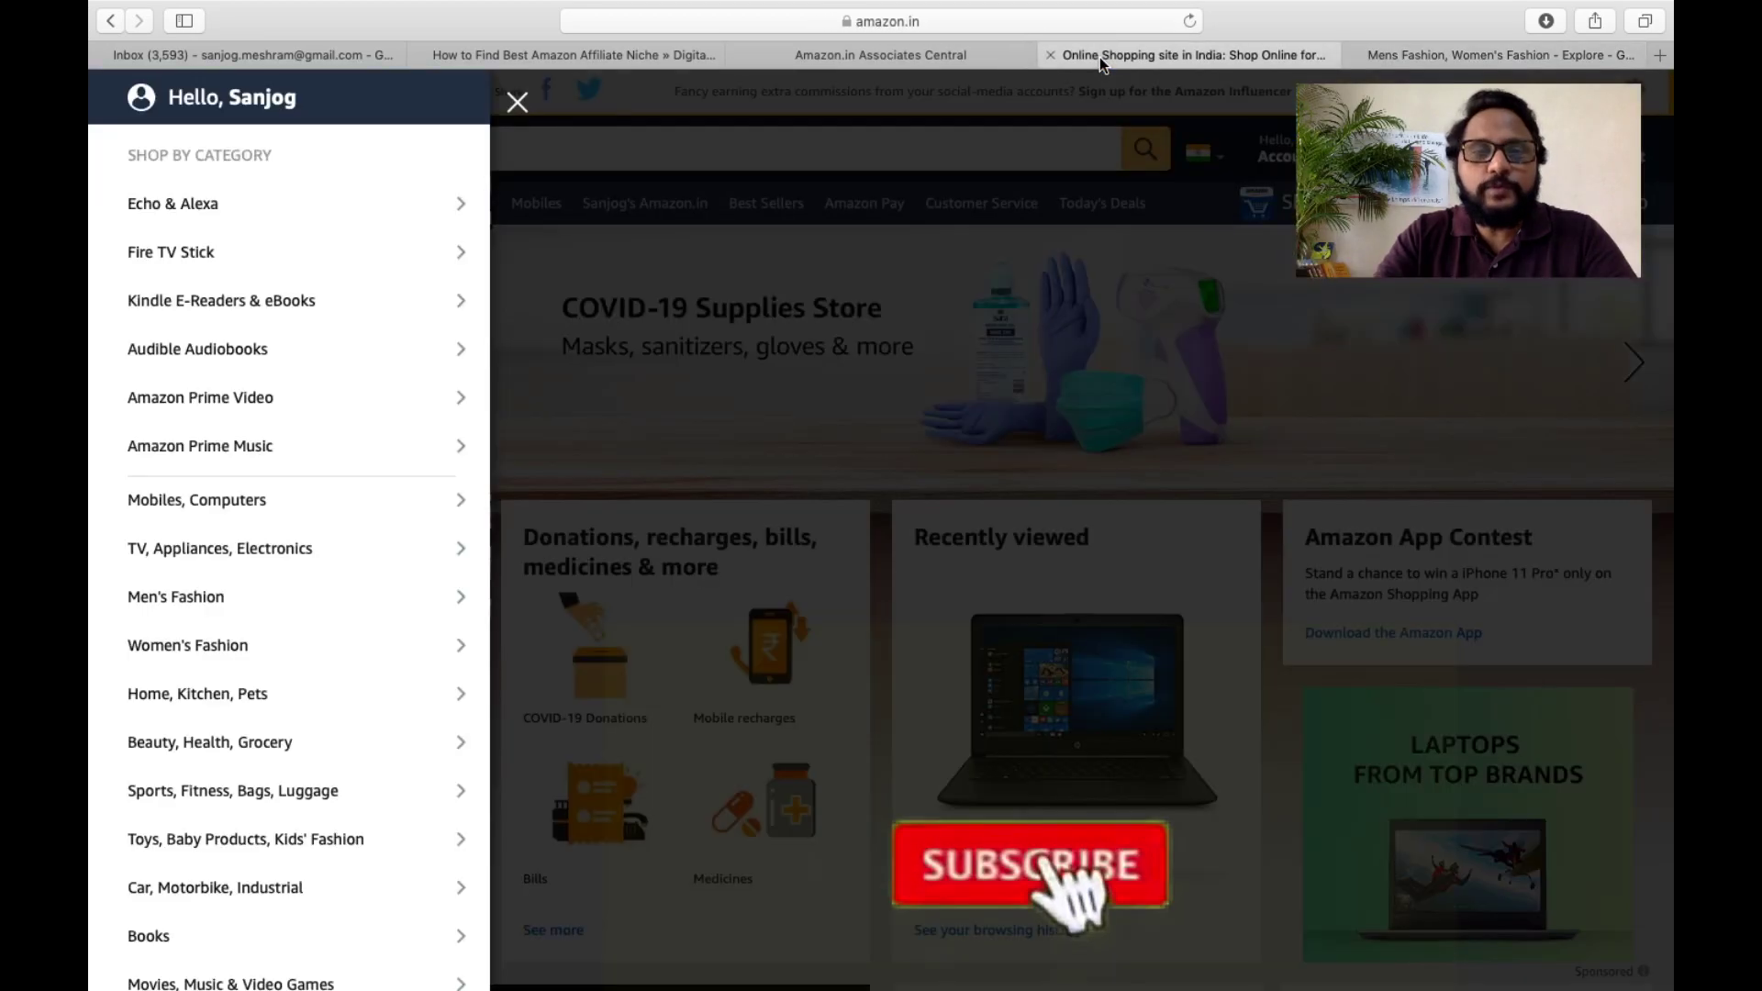
{"action": "left_click", "coordinate": [223, 600]}
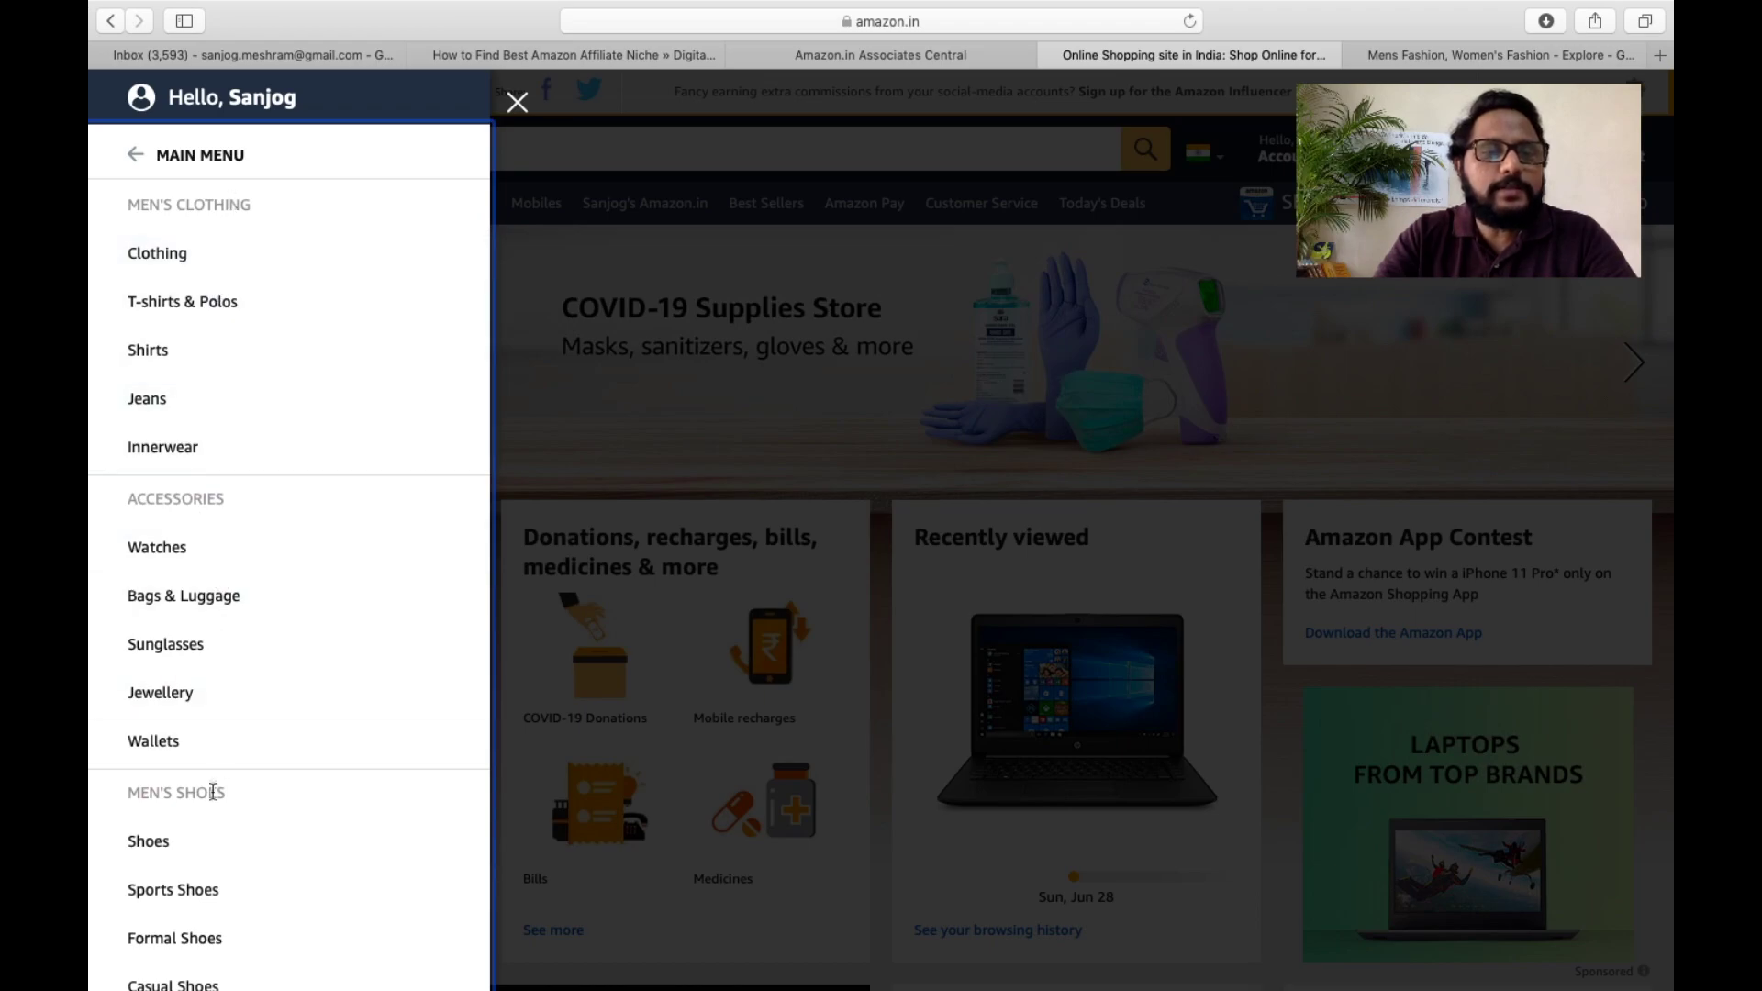
{"action": "scroll", "coordinate": [210, 841], "scroll_direction": "down", "scroll_amount": 5}
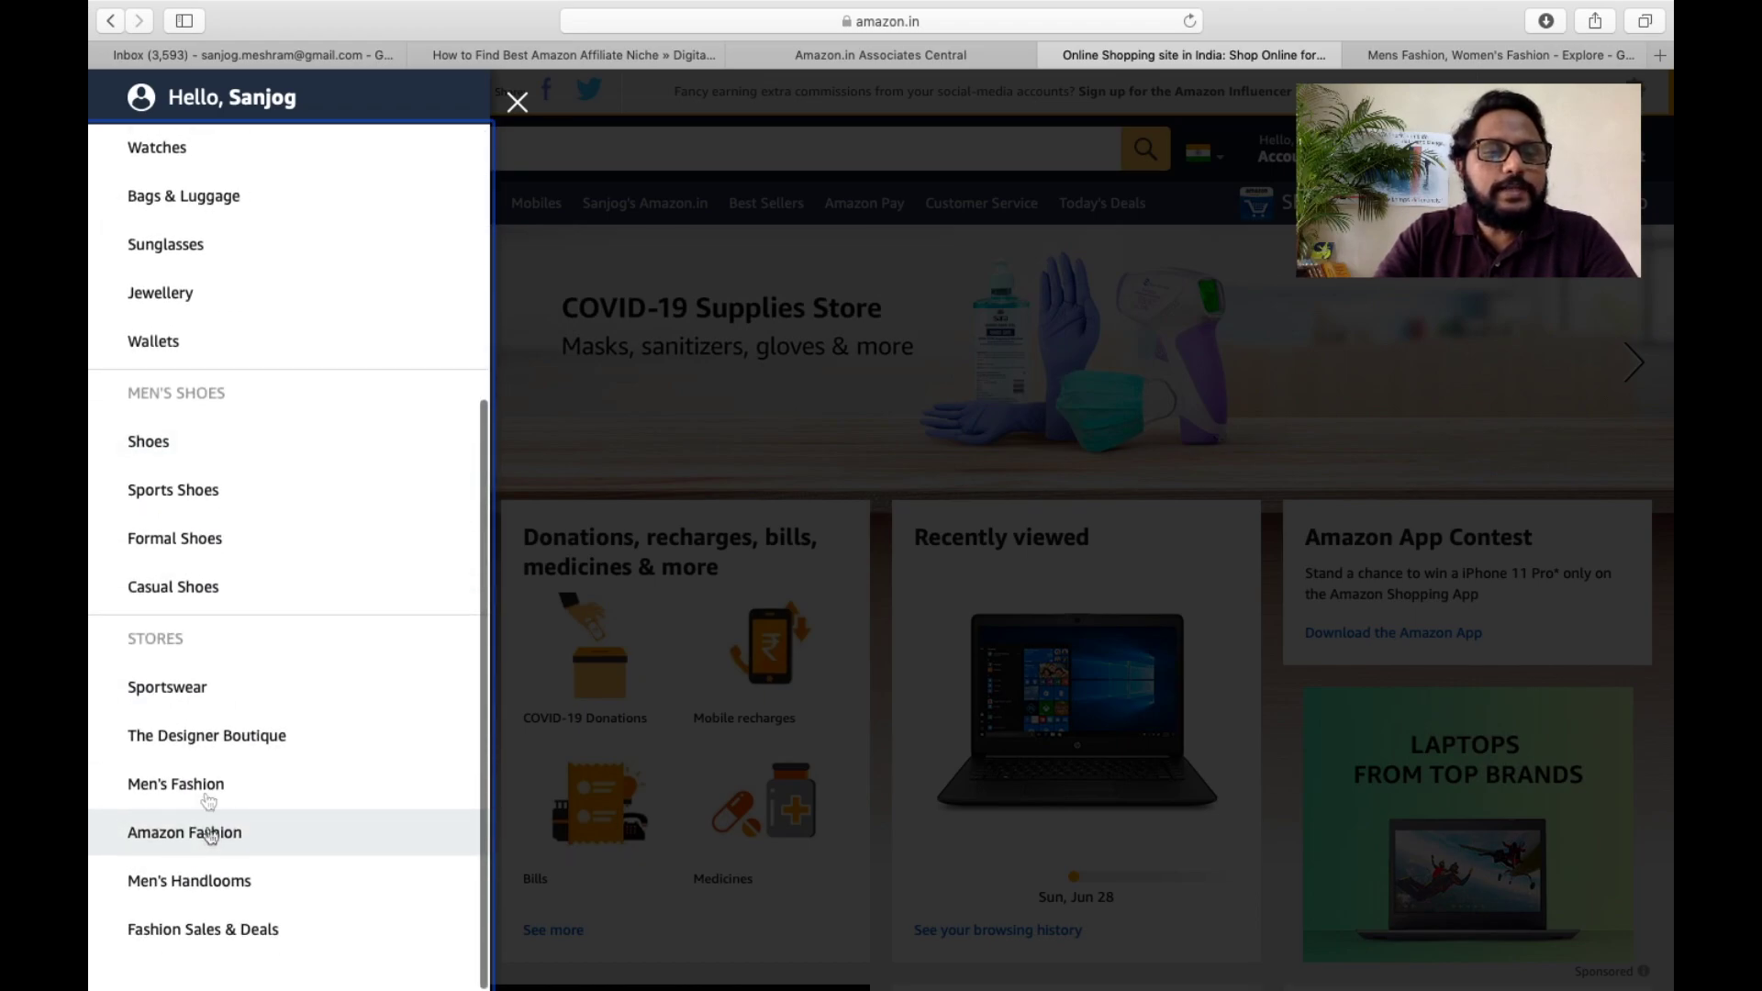
{"action": "scroll", "coordinate": [198, 648], "scroll_direction": "up", "scroll_amount": 5}
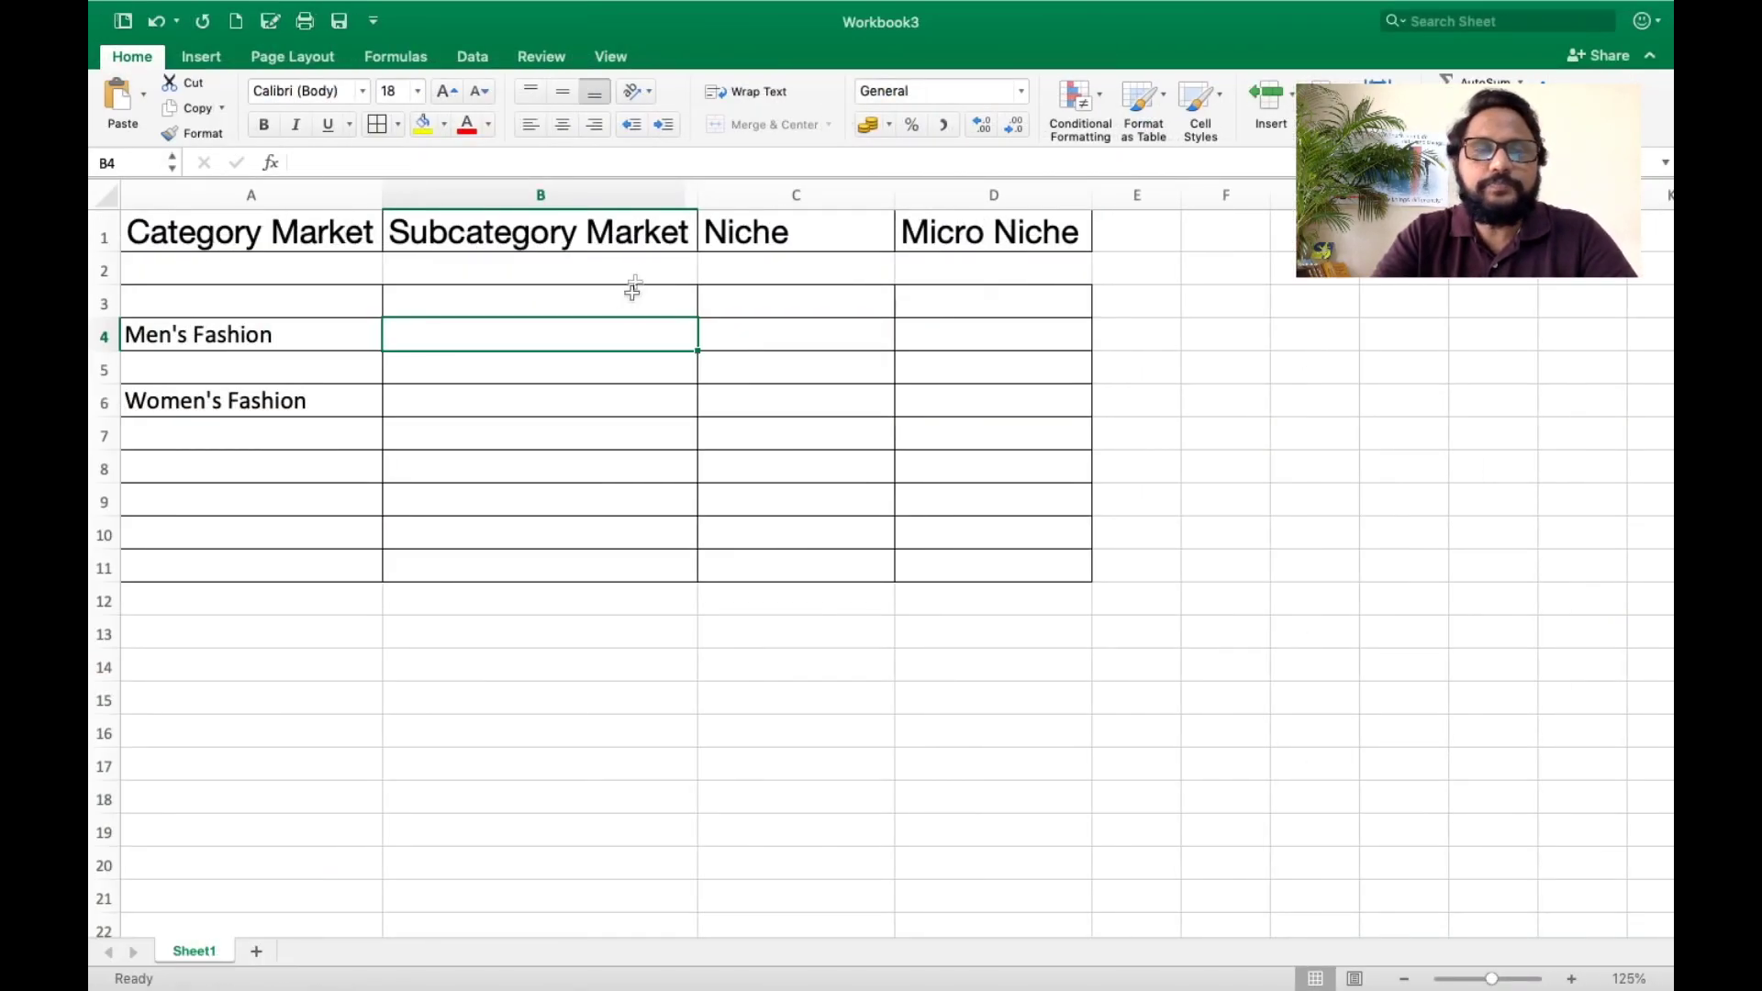
- In the Excel worksheet, enter Clothing in cell B6 under Subcategory Market
{"action": "key", "text": "Down"}
{"action": "key", "text": "Down"}
{"action": "type", "text": "Cl"}
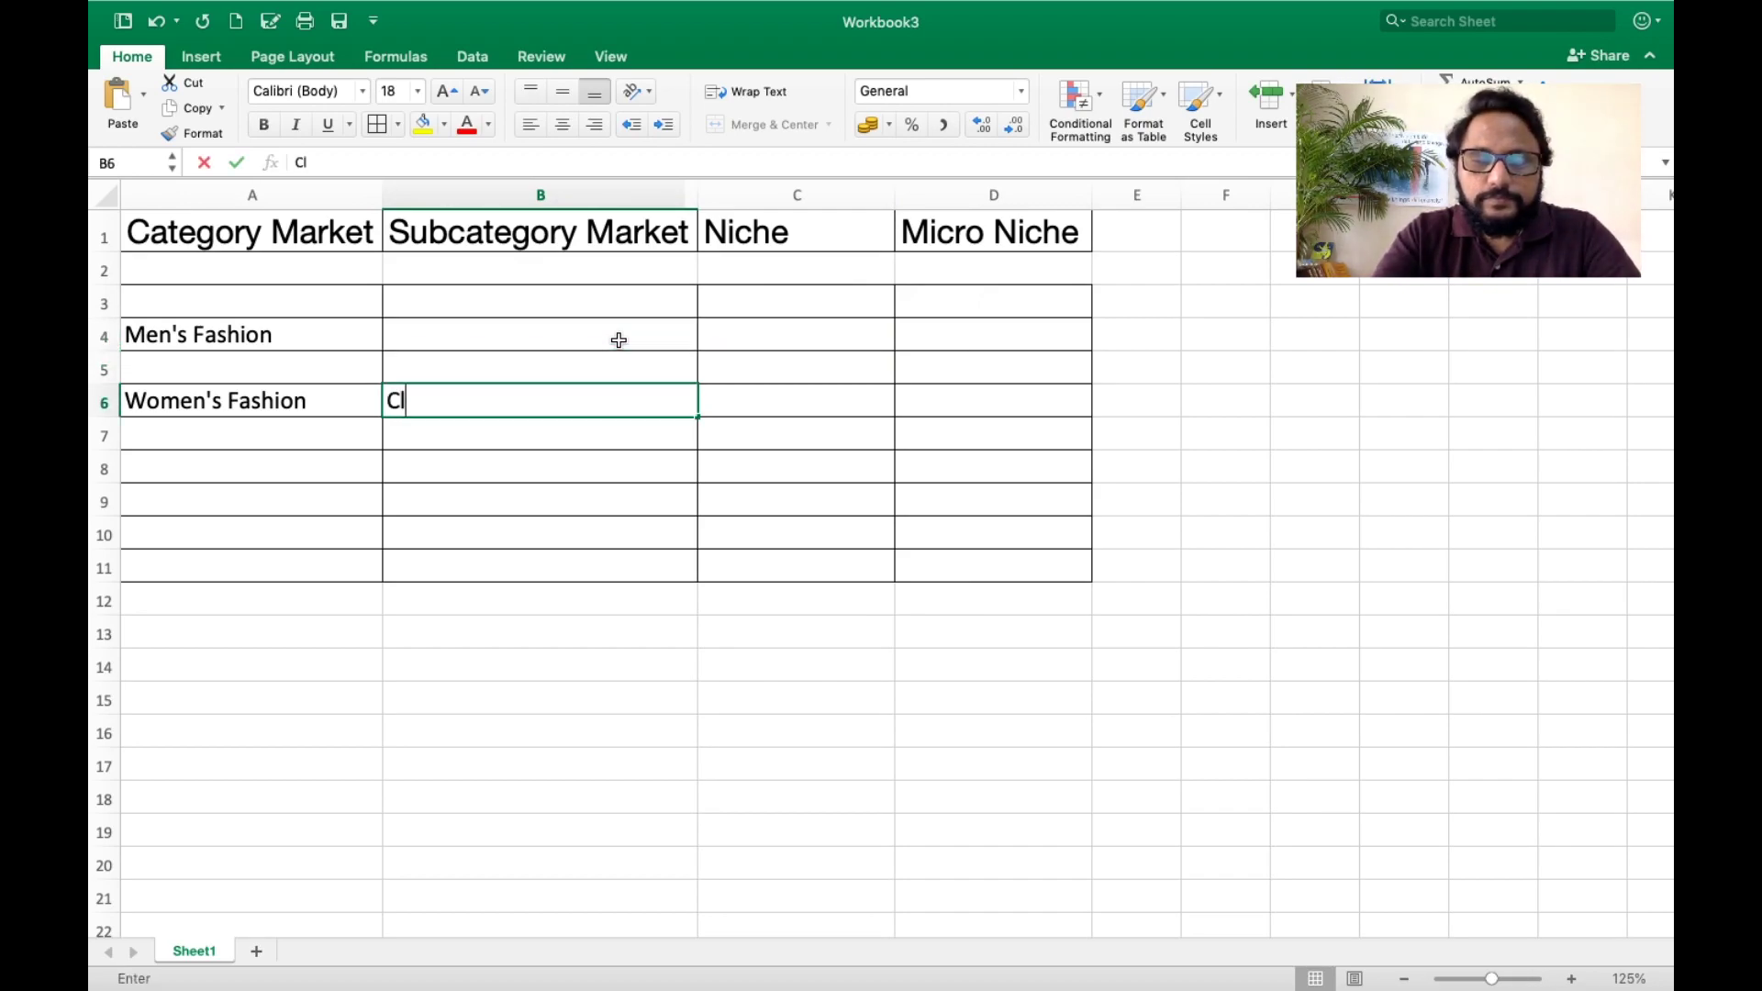
{"action": "key", "text": "Tab"}
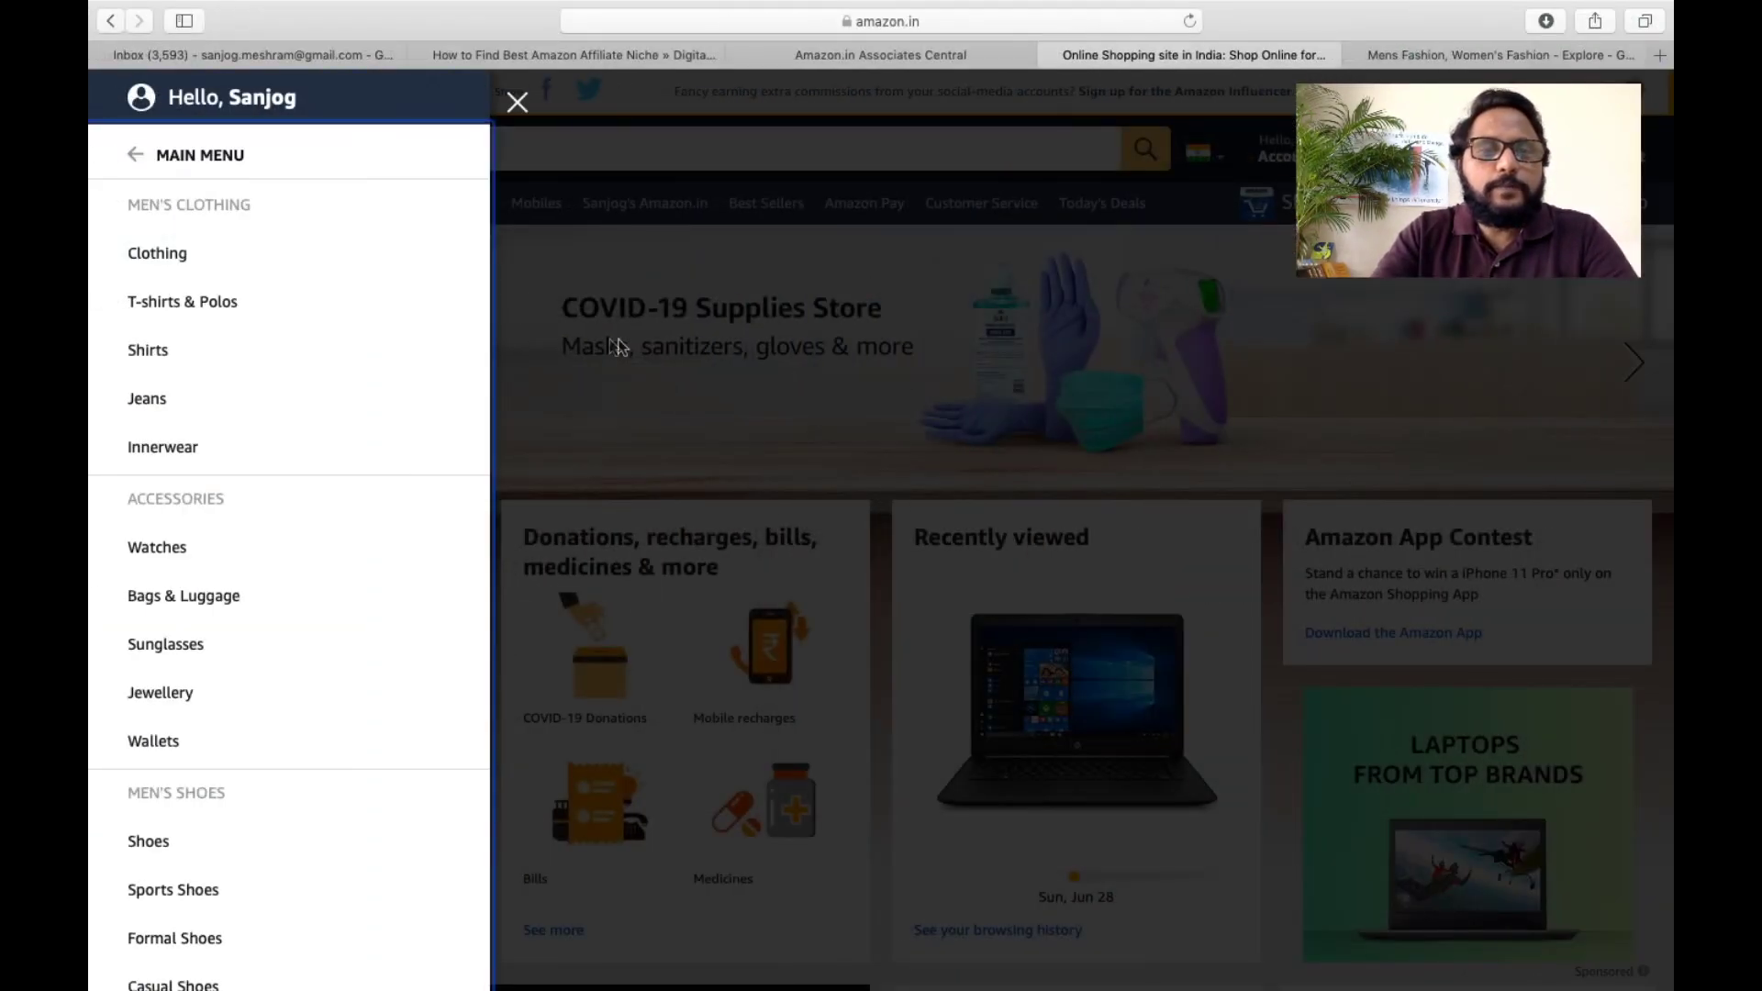
- Open the men's Clothing page on Amazon.in, copy the T-Shirts & Polos category name and paste it into Niche cell C6 in Excel
{"action": "left_click", "coordinate": [218, 258]}
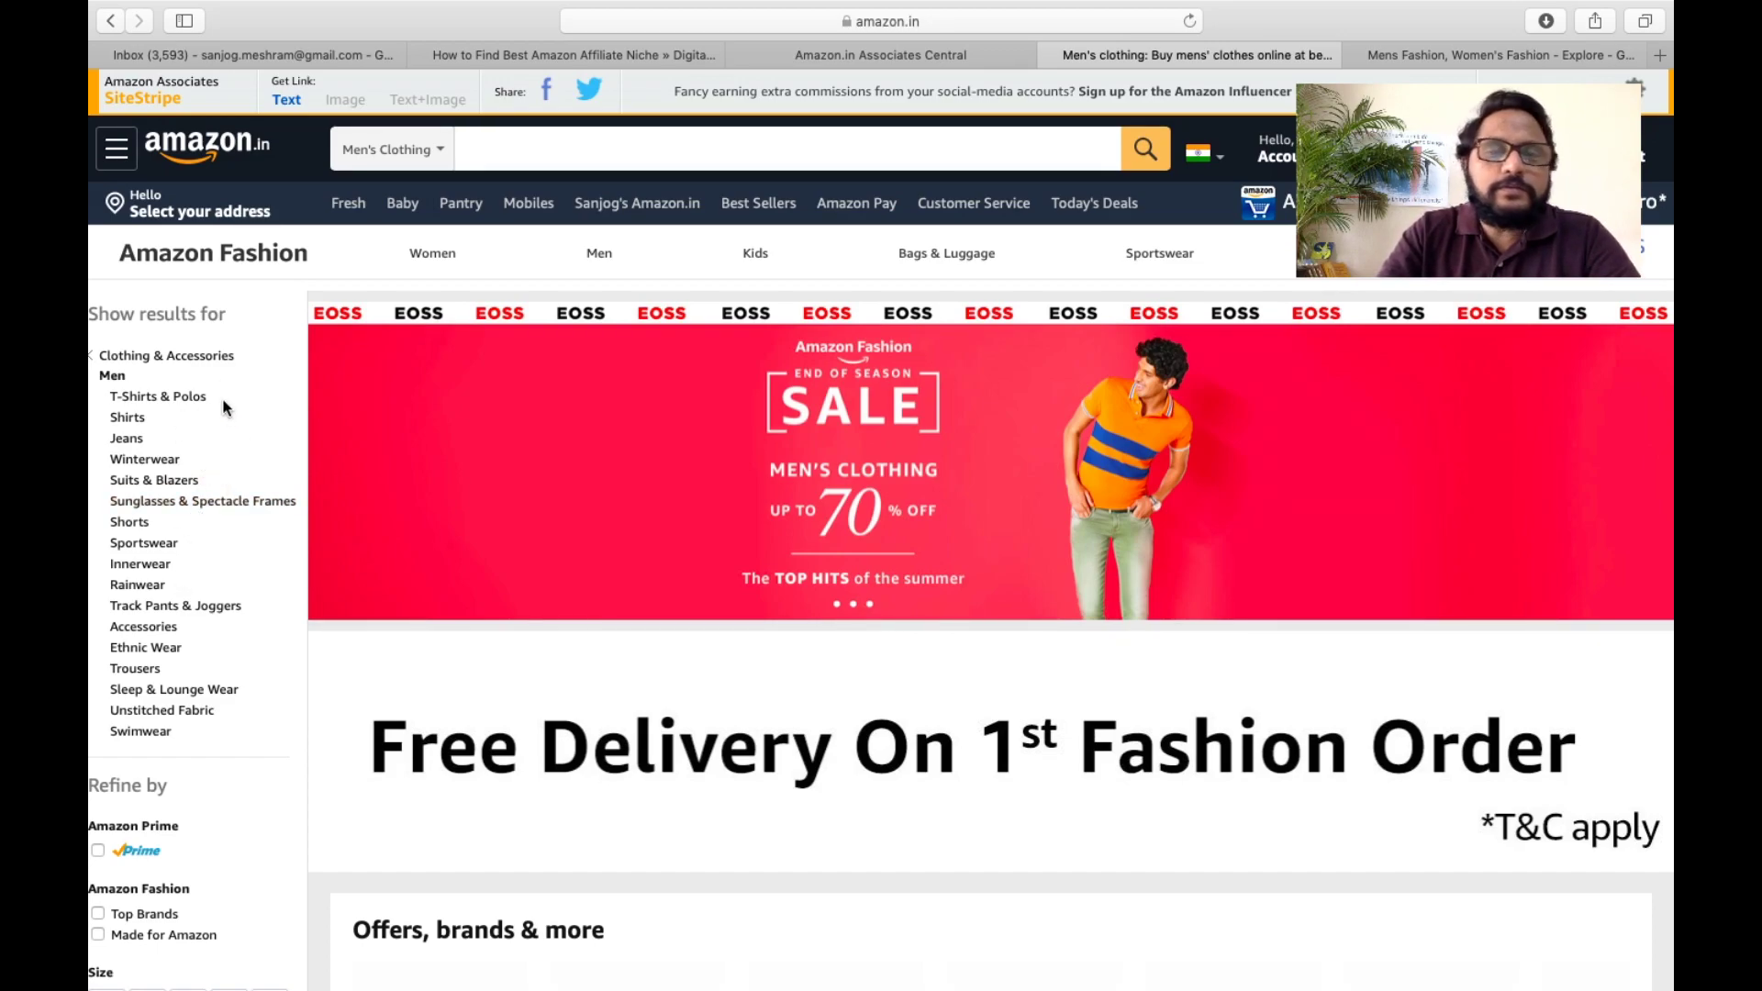
{"action": "left_click_drag", "start_coordinate": [217, 393], "coordinate": [108, 396]}
{"action": "key", "text": "super+c"}
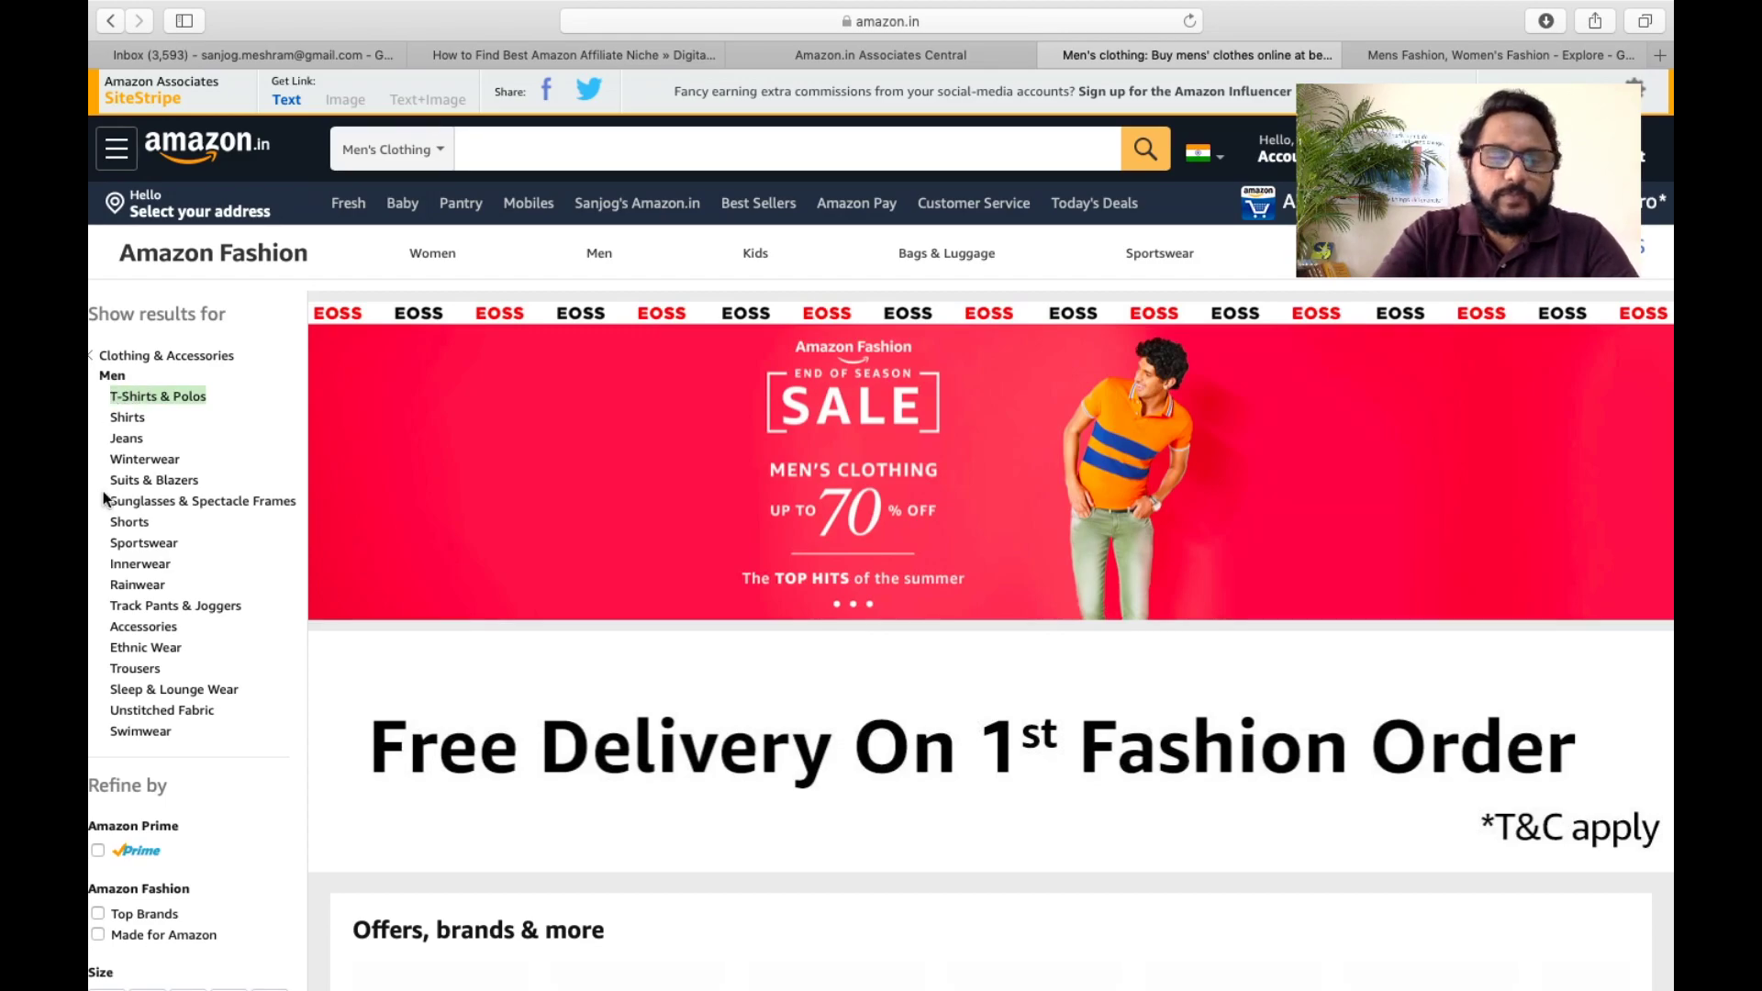
{"action": "key", "text": "super+Tab"}
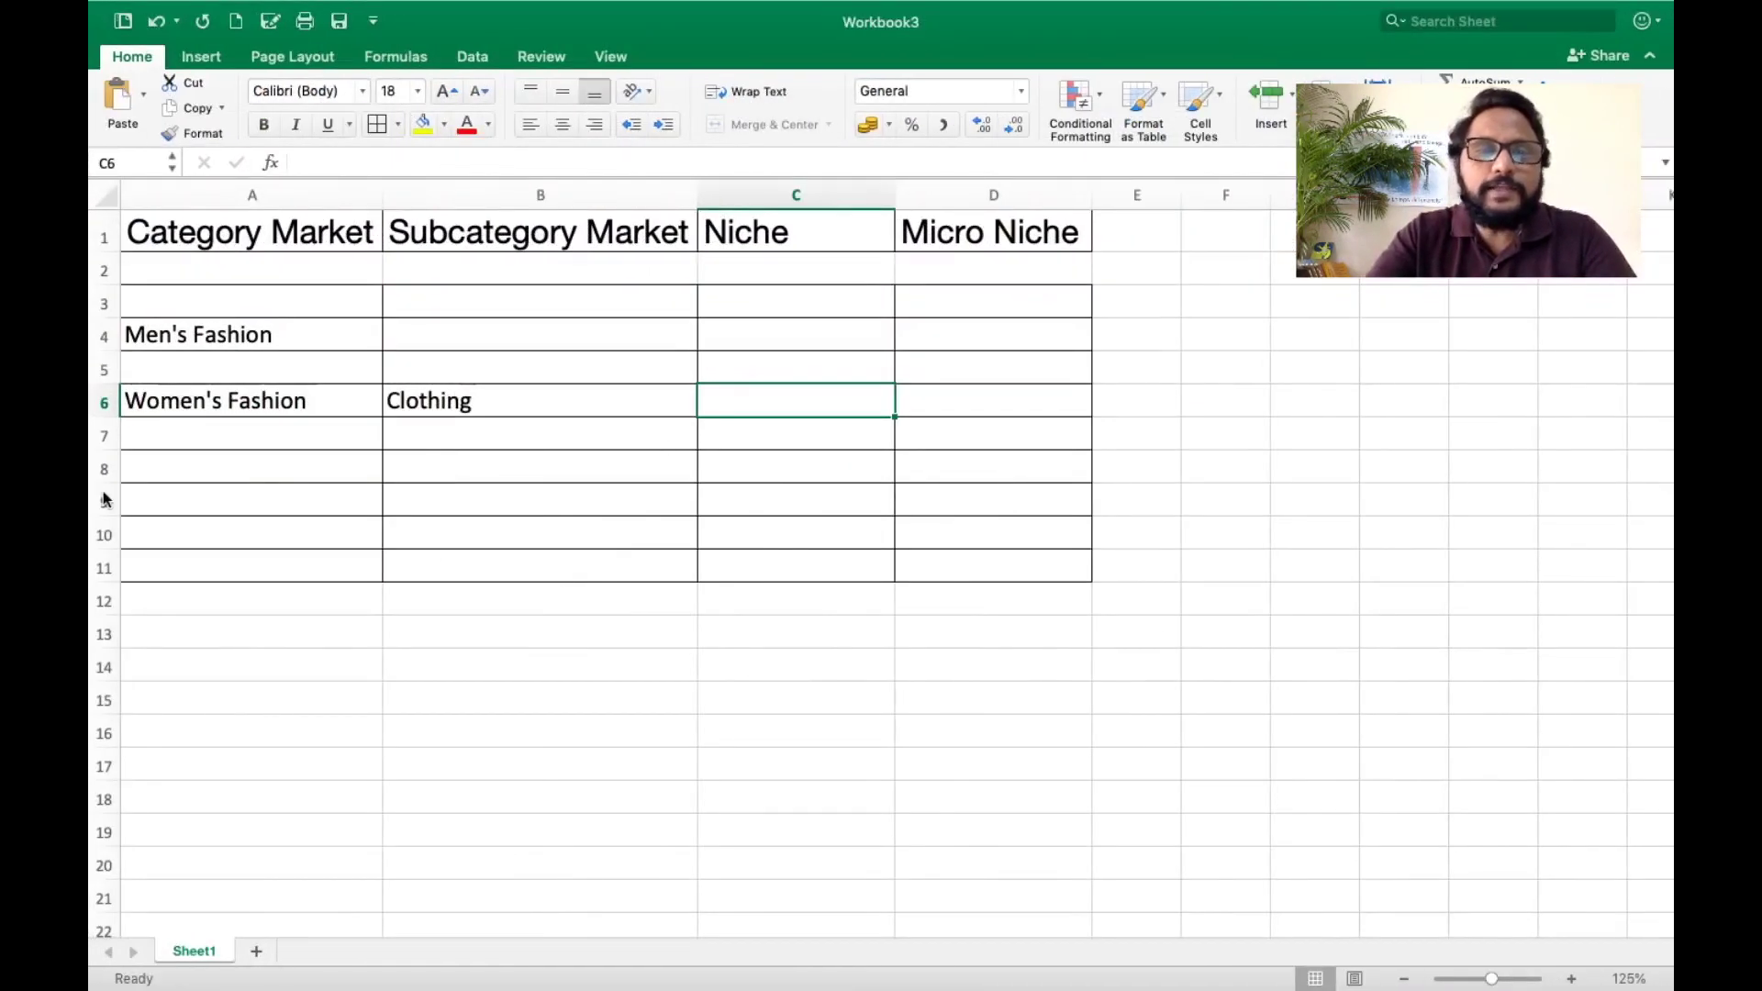
{"action": "key", "text": "super+v"}
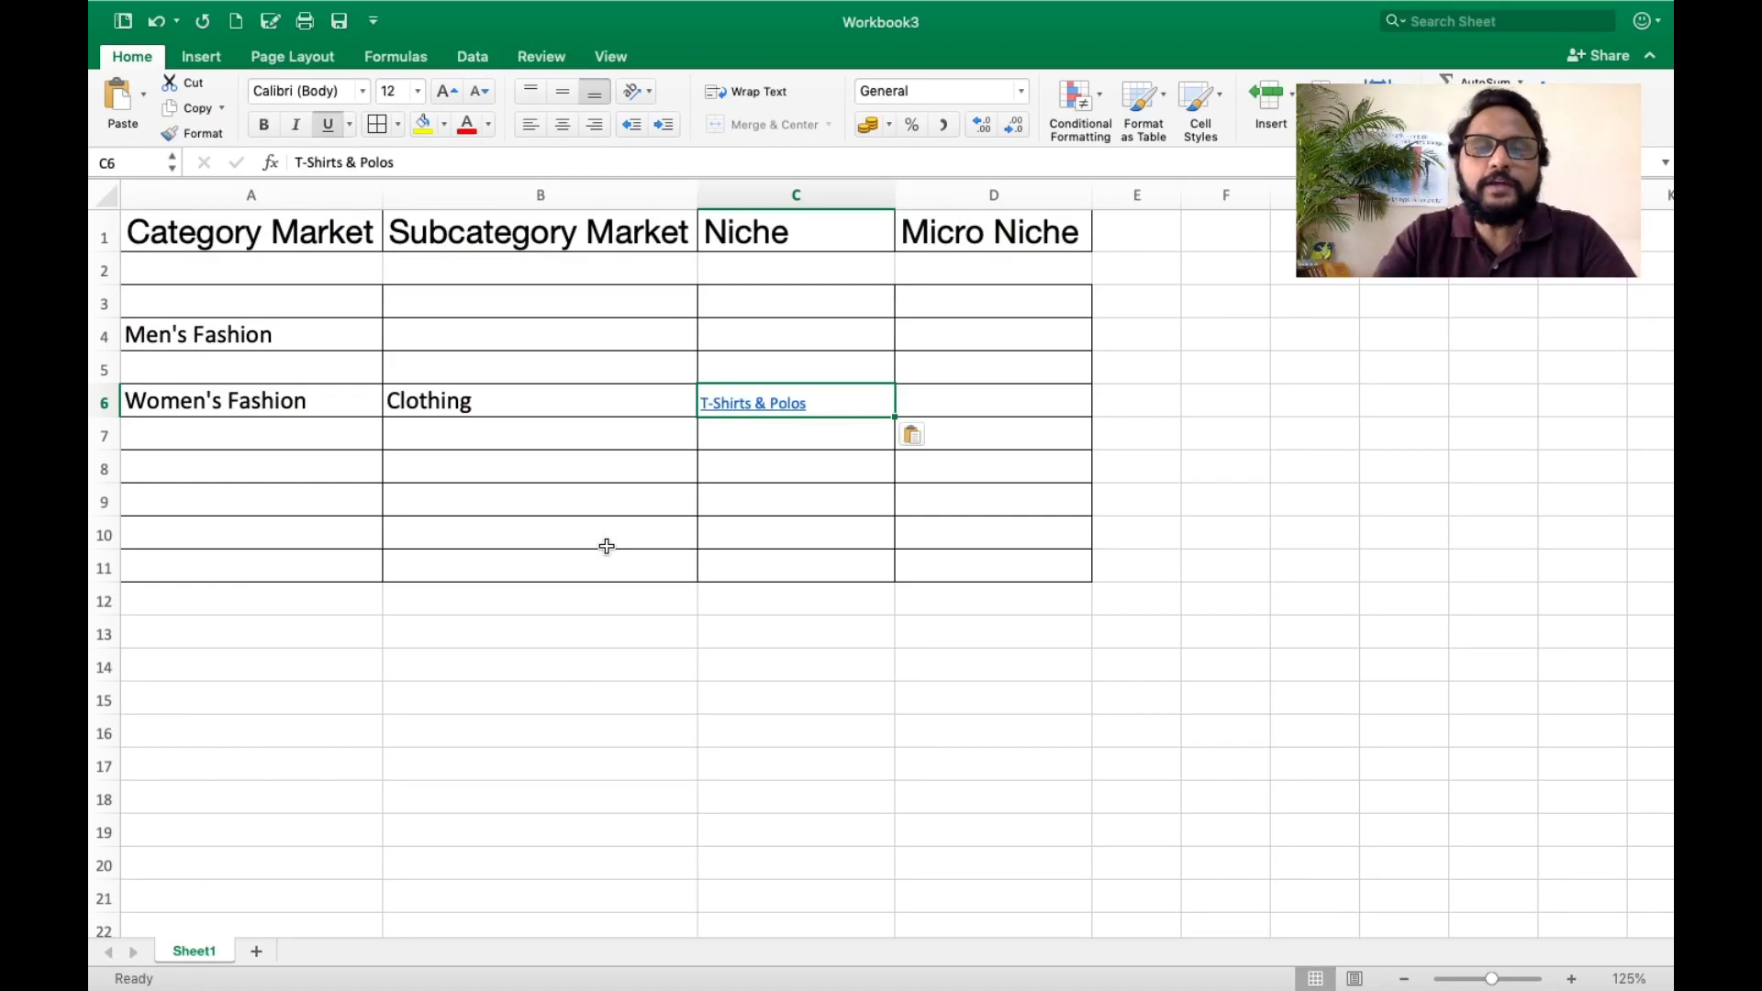
- Return to Google Trends in Safari and try to replace the Mens Fashion search term with T-Shirts
{"action": "key", "text": "super+Tab"}
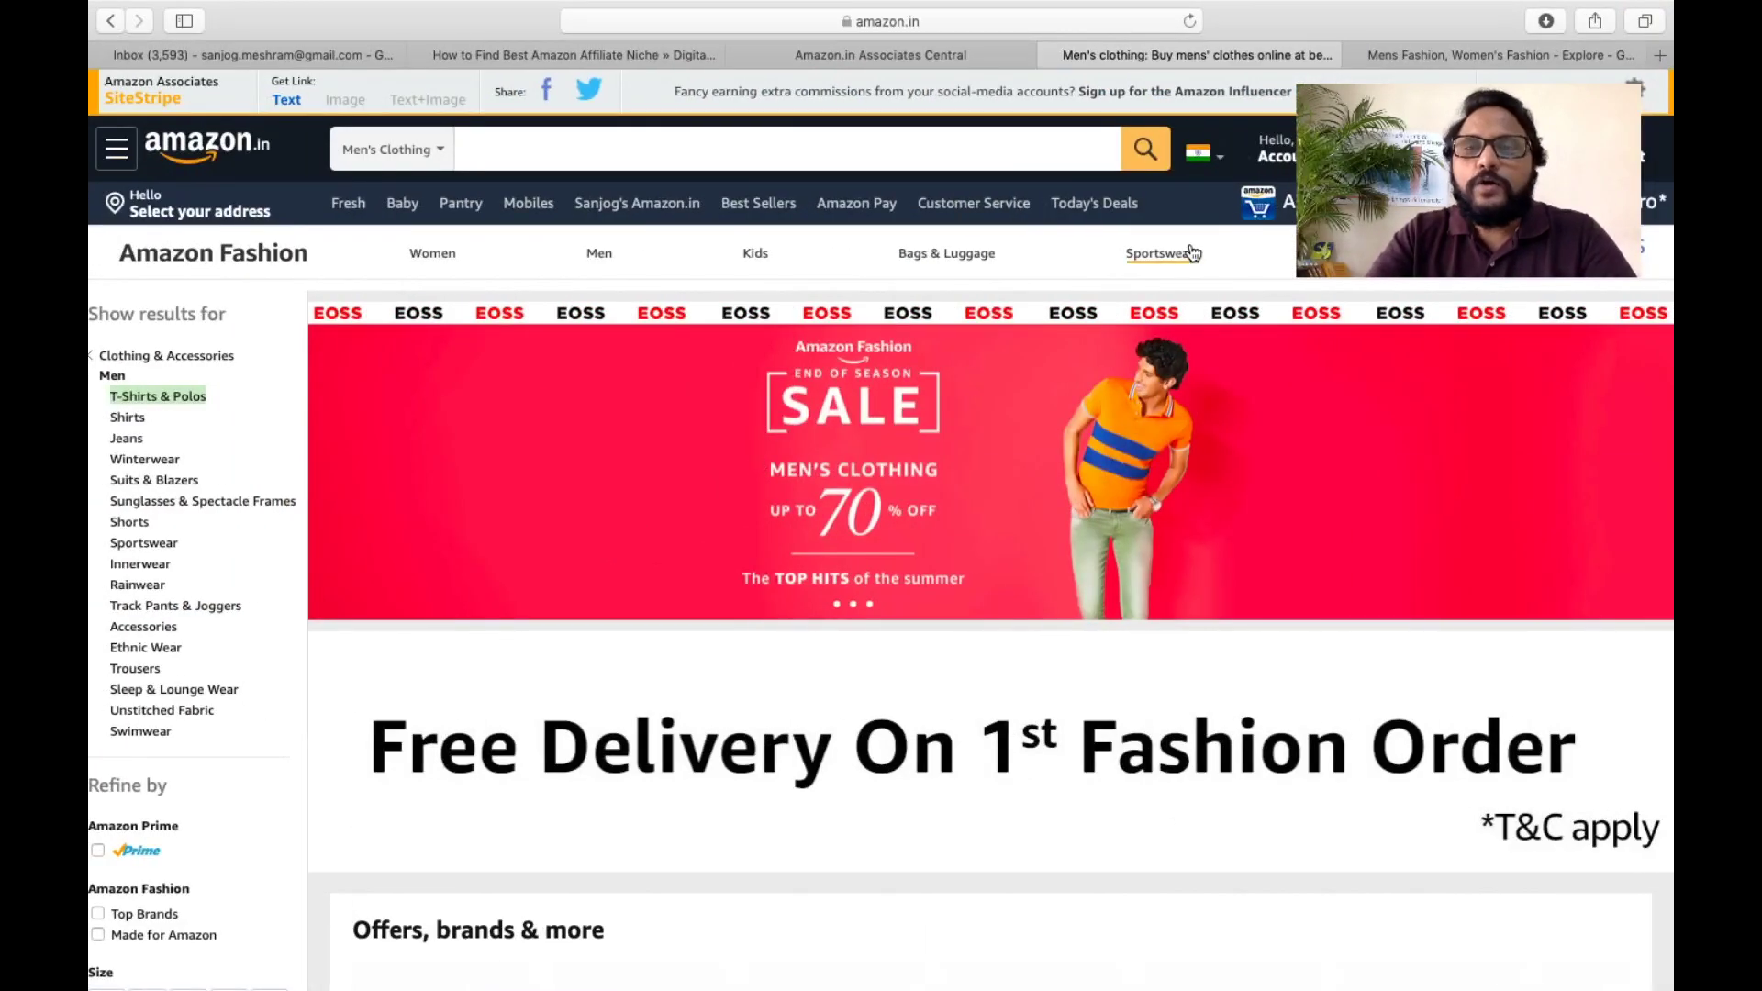
{"action": "left_click", "coordinate": [1533, 54]}
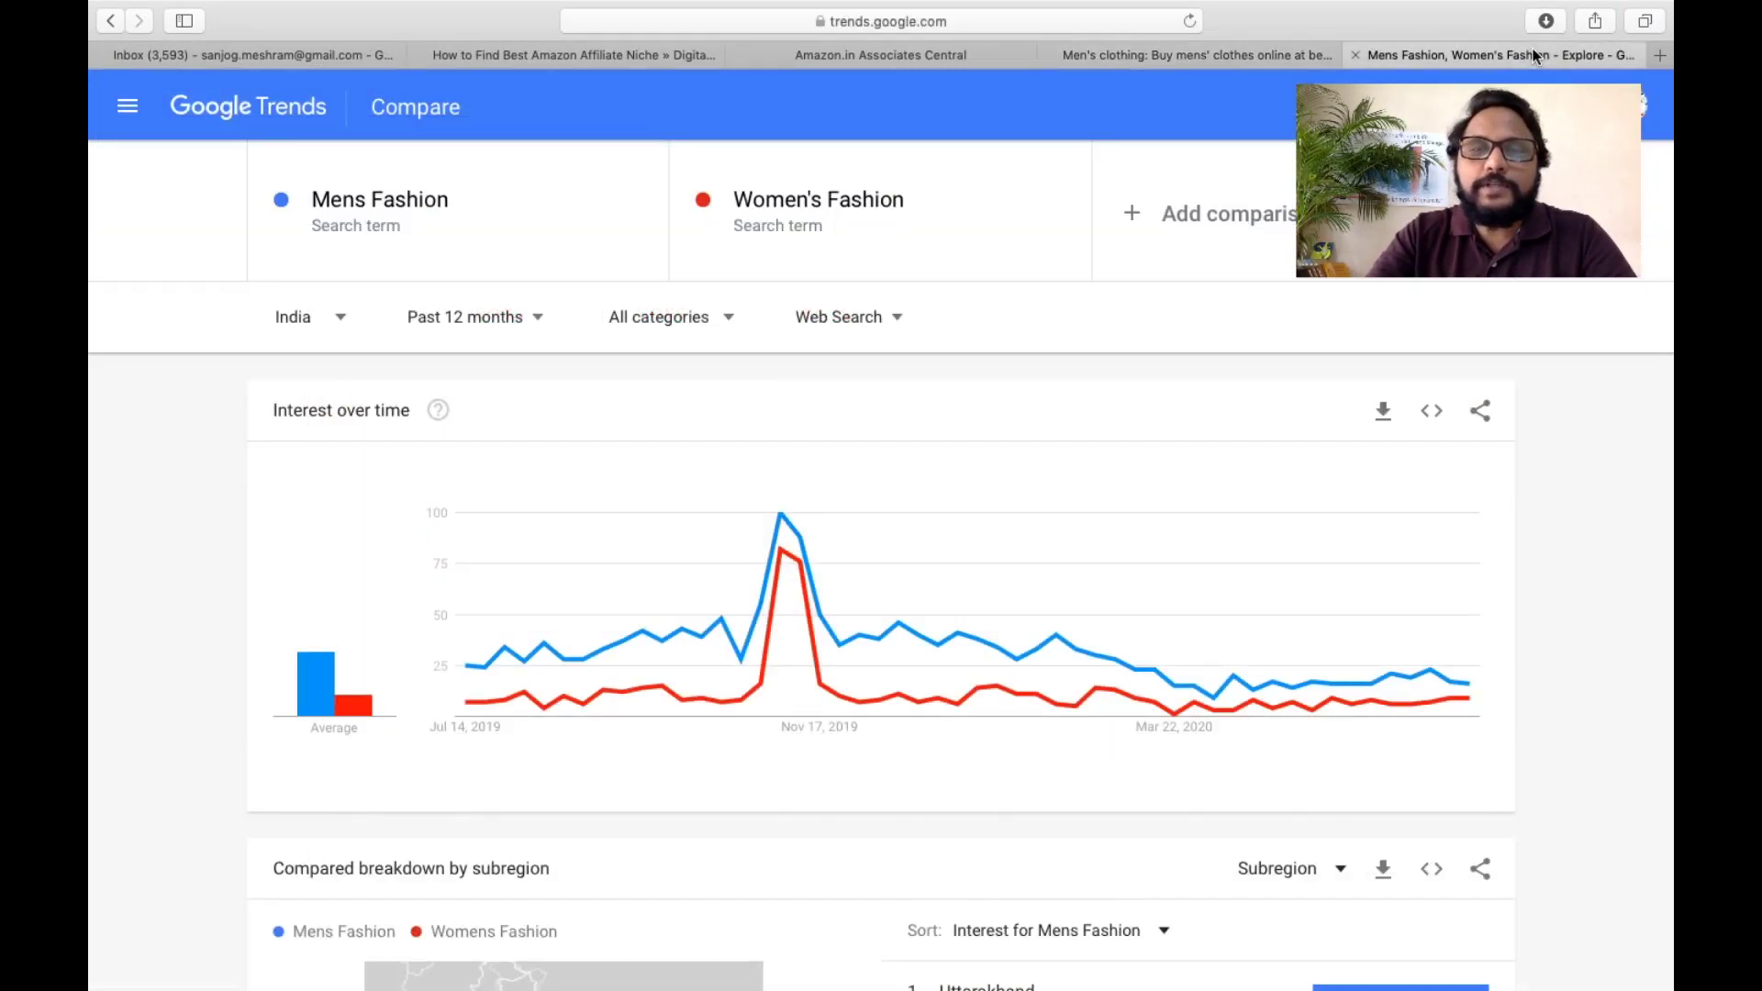
{"action": "left_click", "coordinate": [449, 202]}
{"action": "left_click", "coordinate": [632, 213]}
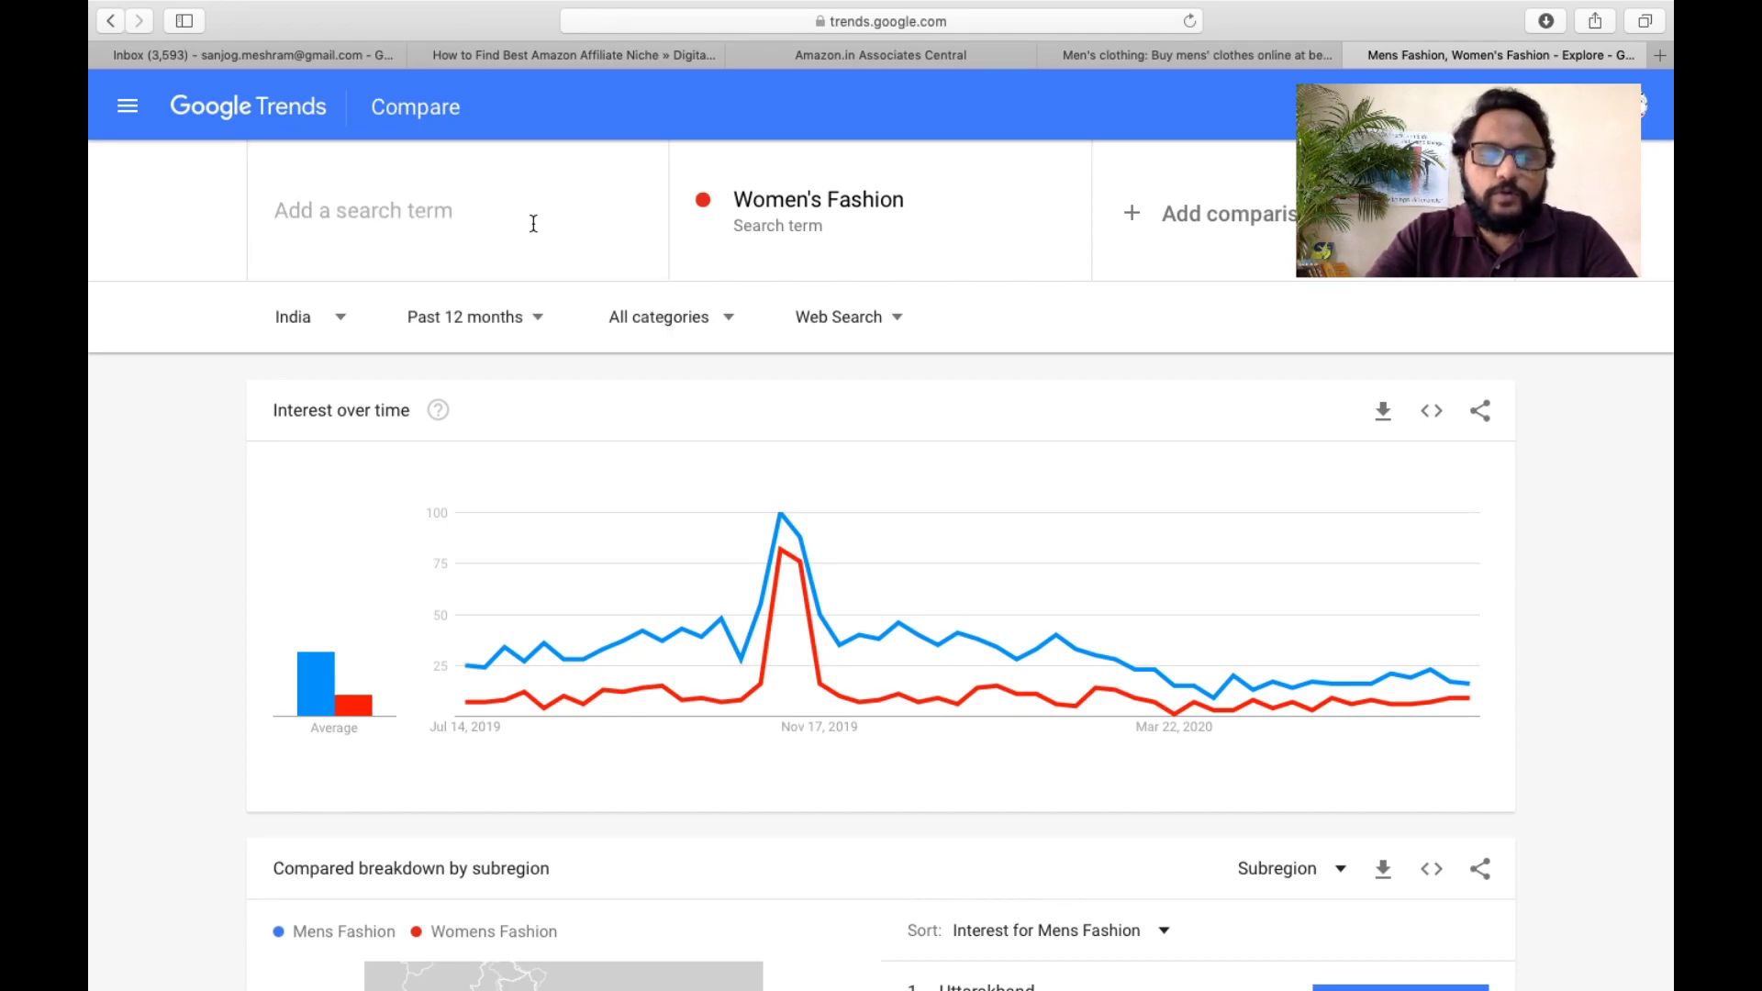
{"action": "key", "text": "super+v"}
{"action": "key", "text": "BackSpace"}
{"action": "key", "text": "BackSpace"}
{"action": "key", "text": "BackSpace"}
{"action": "key", "text": "BackSpace"}
{"action": "key", "text": "BackSpace"}
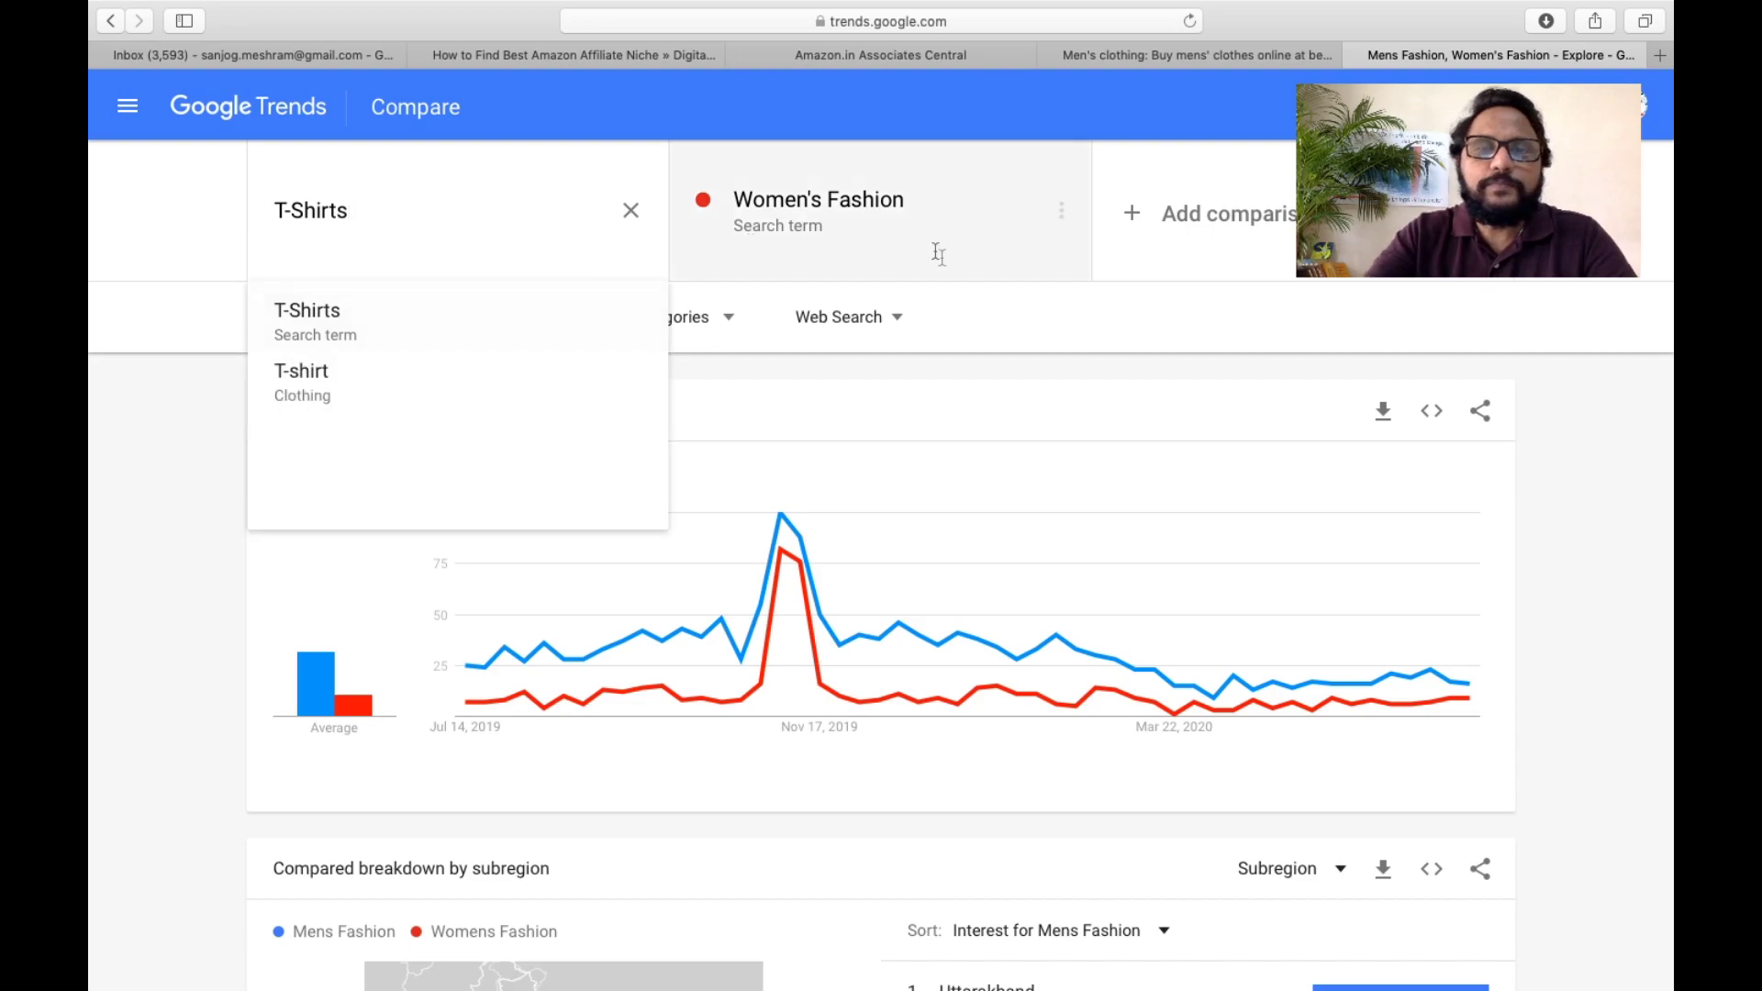
- Return to the Amazon.in men's clothing page and select the Jeans category name
{"action": "left_click", "coordinate": [1254, 57]}
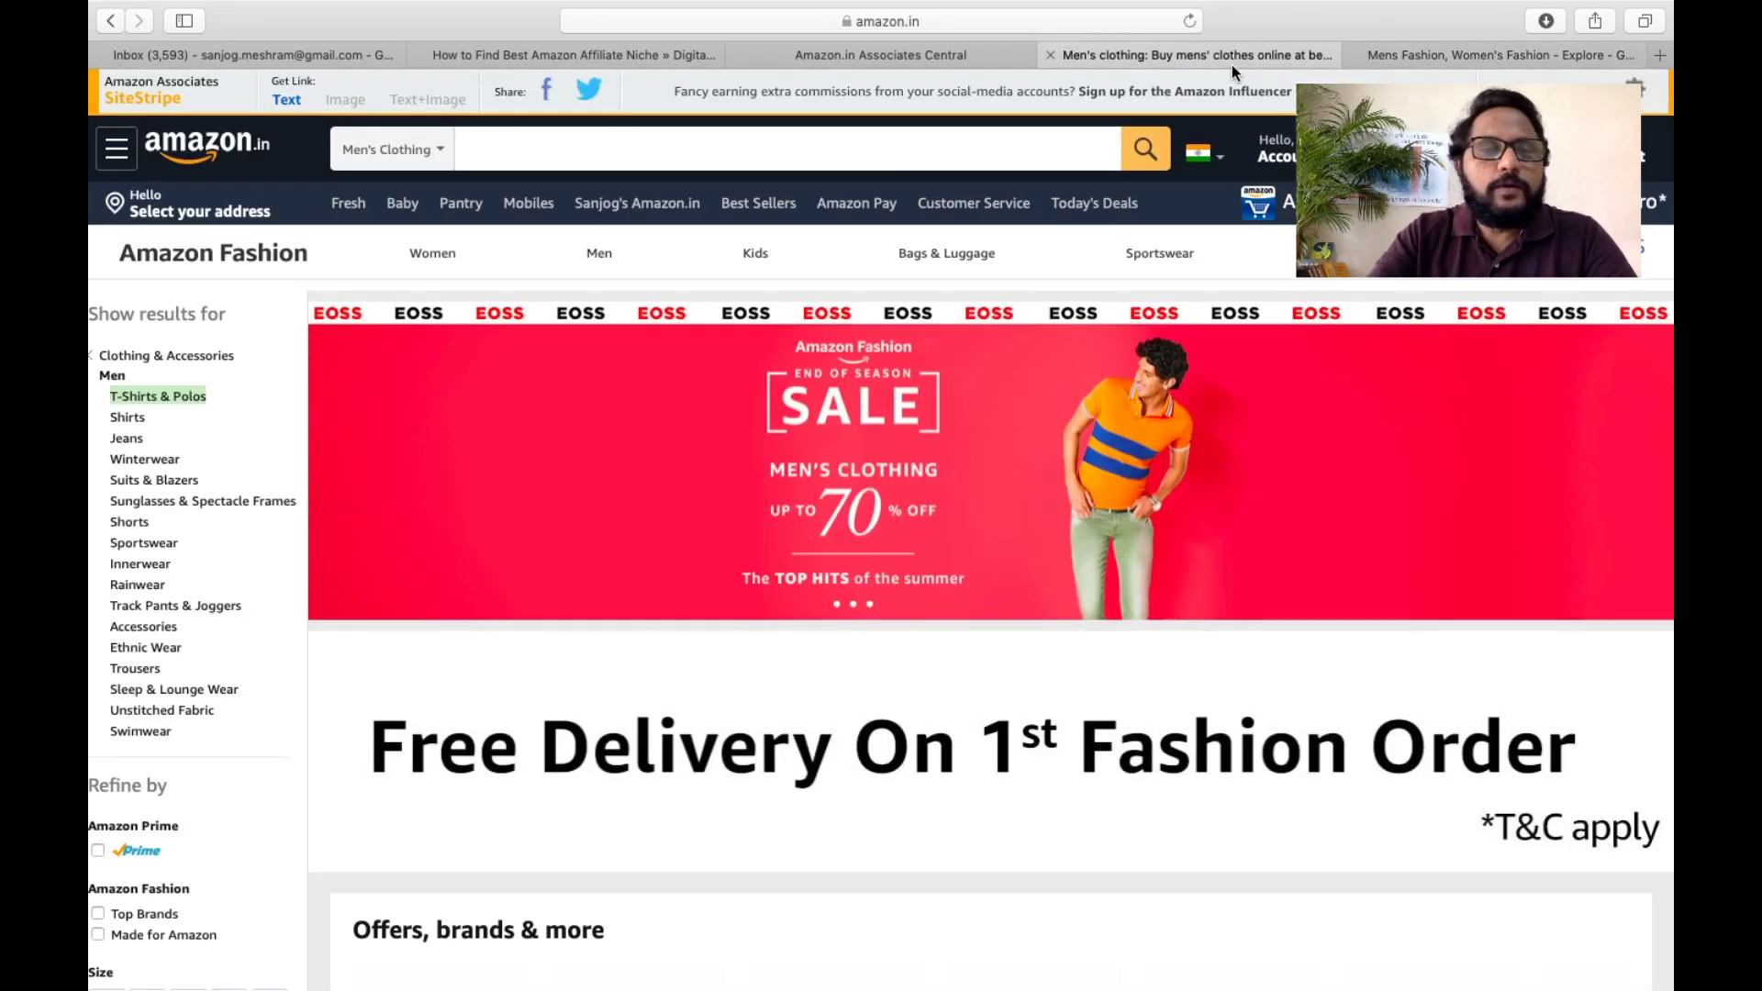
{"action": "double_click", "coordinate": [123, 418]}
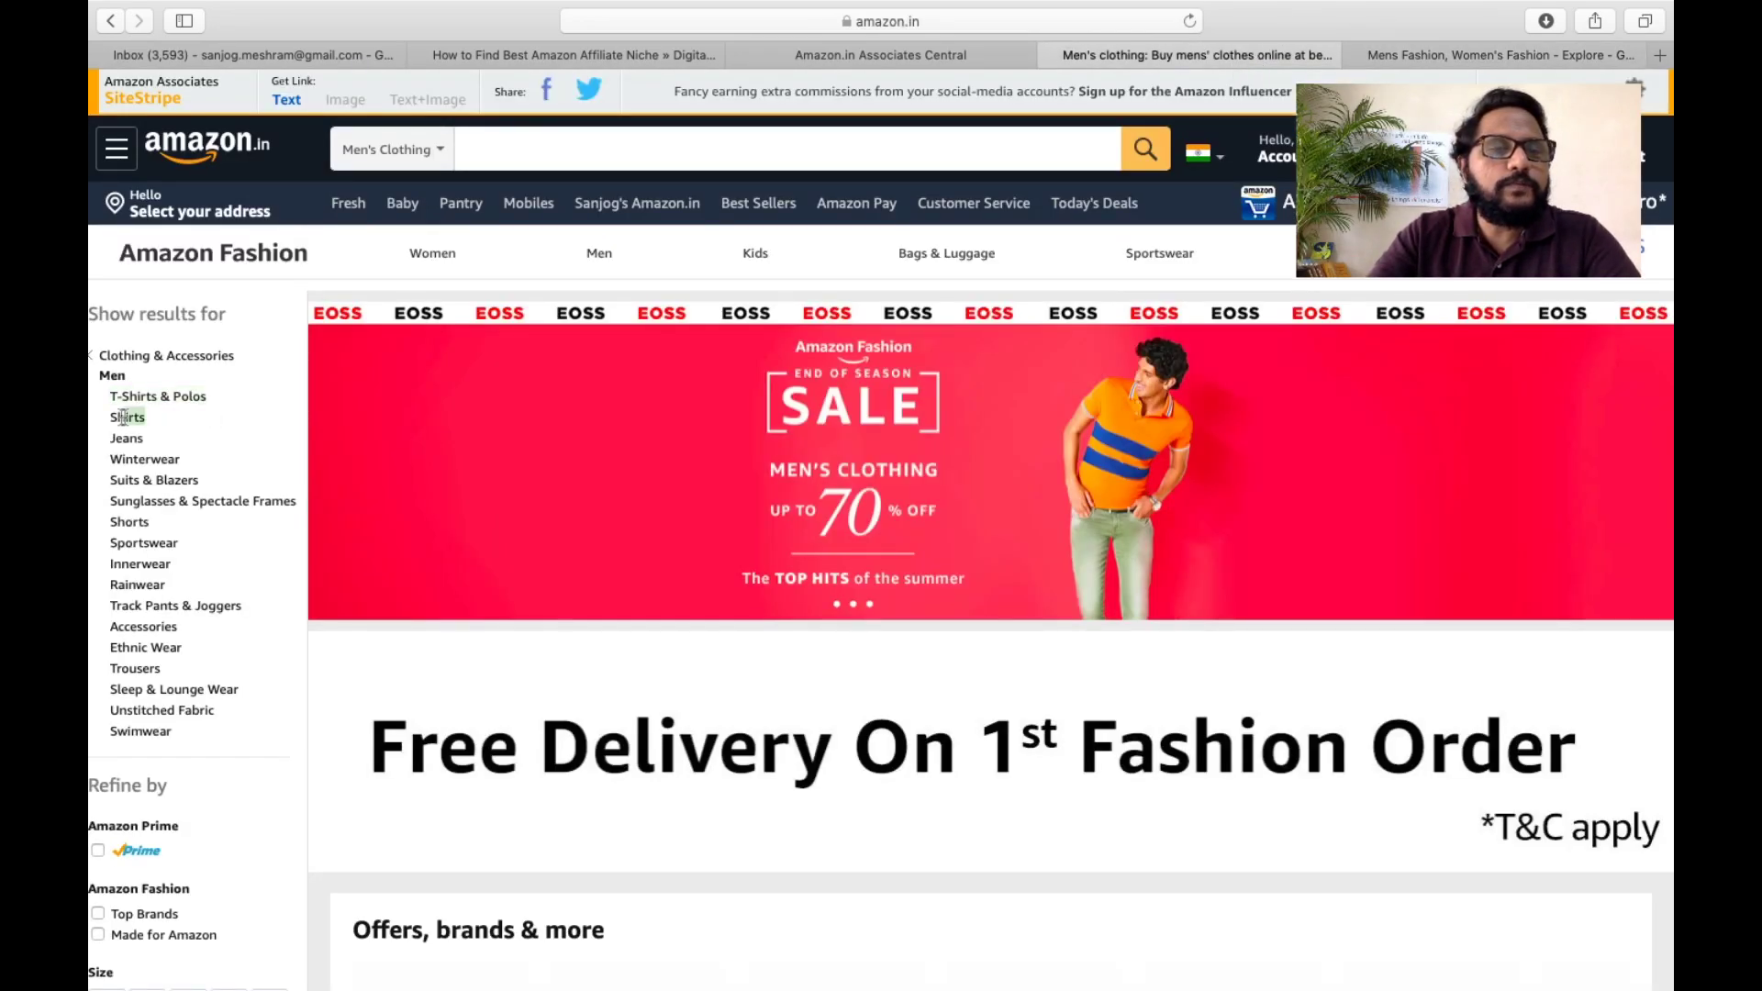
{"action": "double_click", "coordinate": [127, 438]}
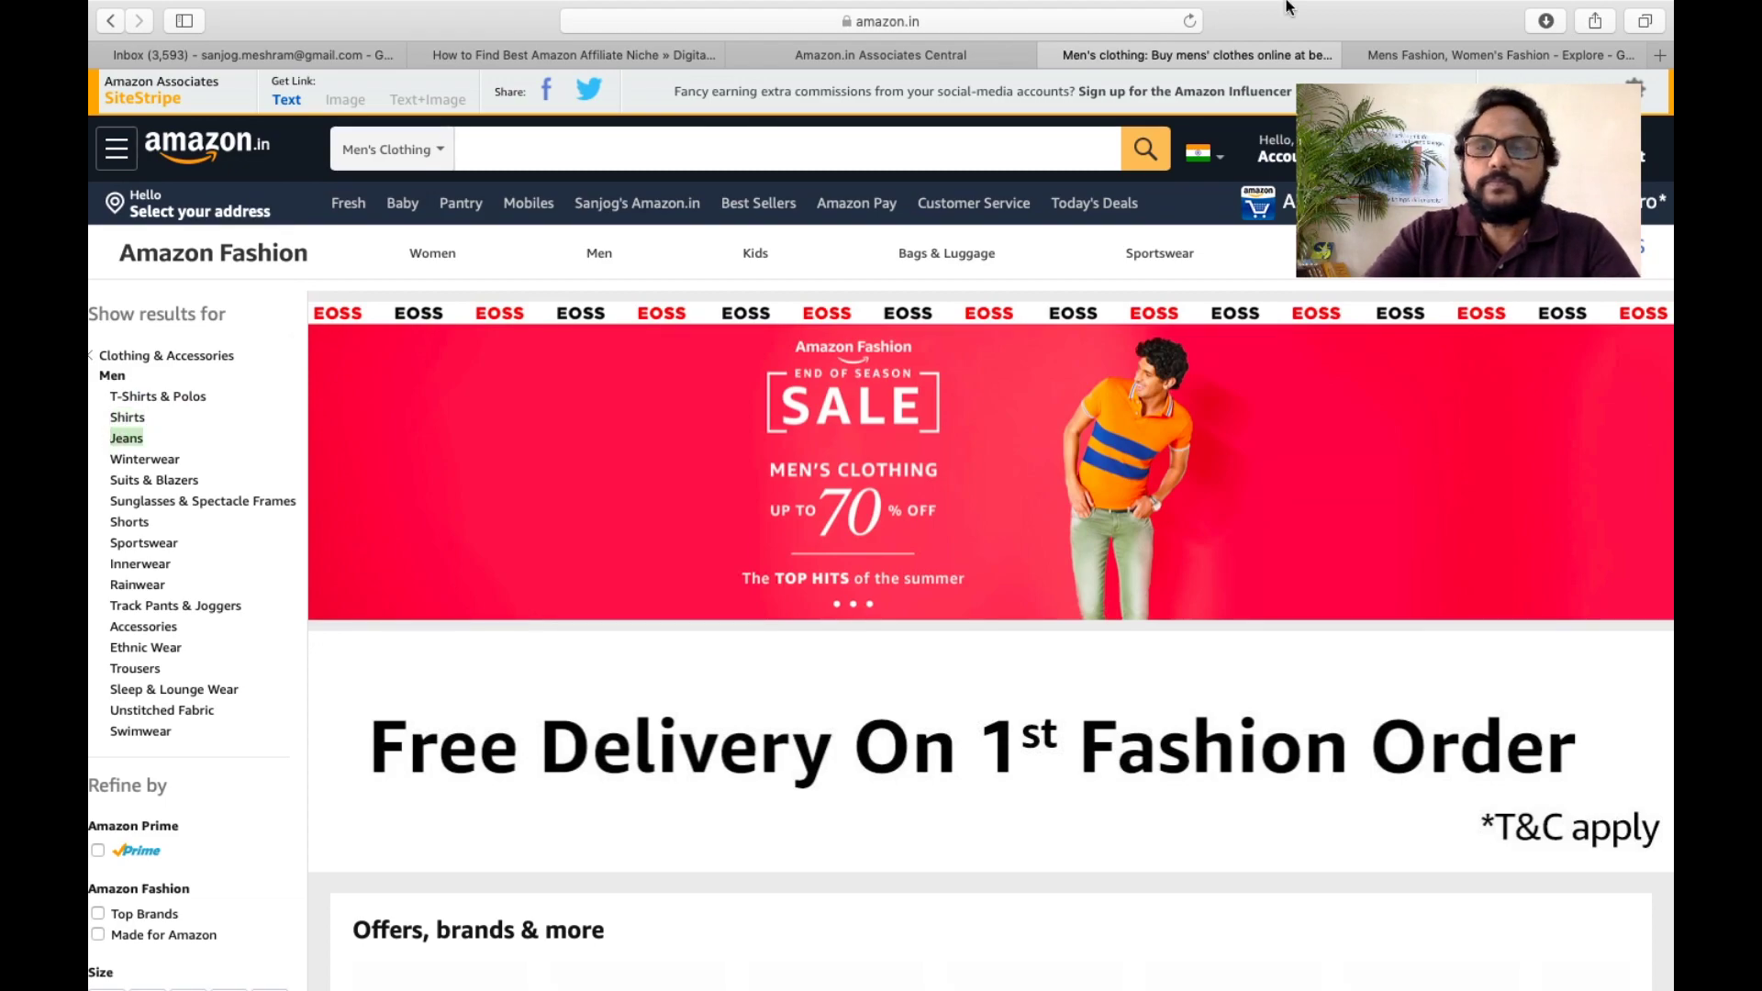
- In Google Trends, remove the Women's Fashion term from the comparison and add Jeans as a search term
{"action": "left_click", "coordinate": [1533, 52]}
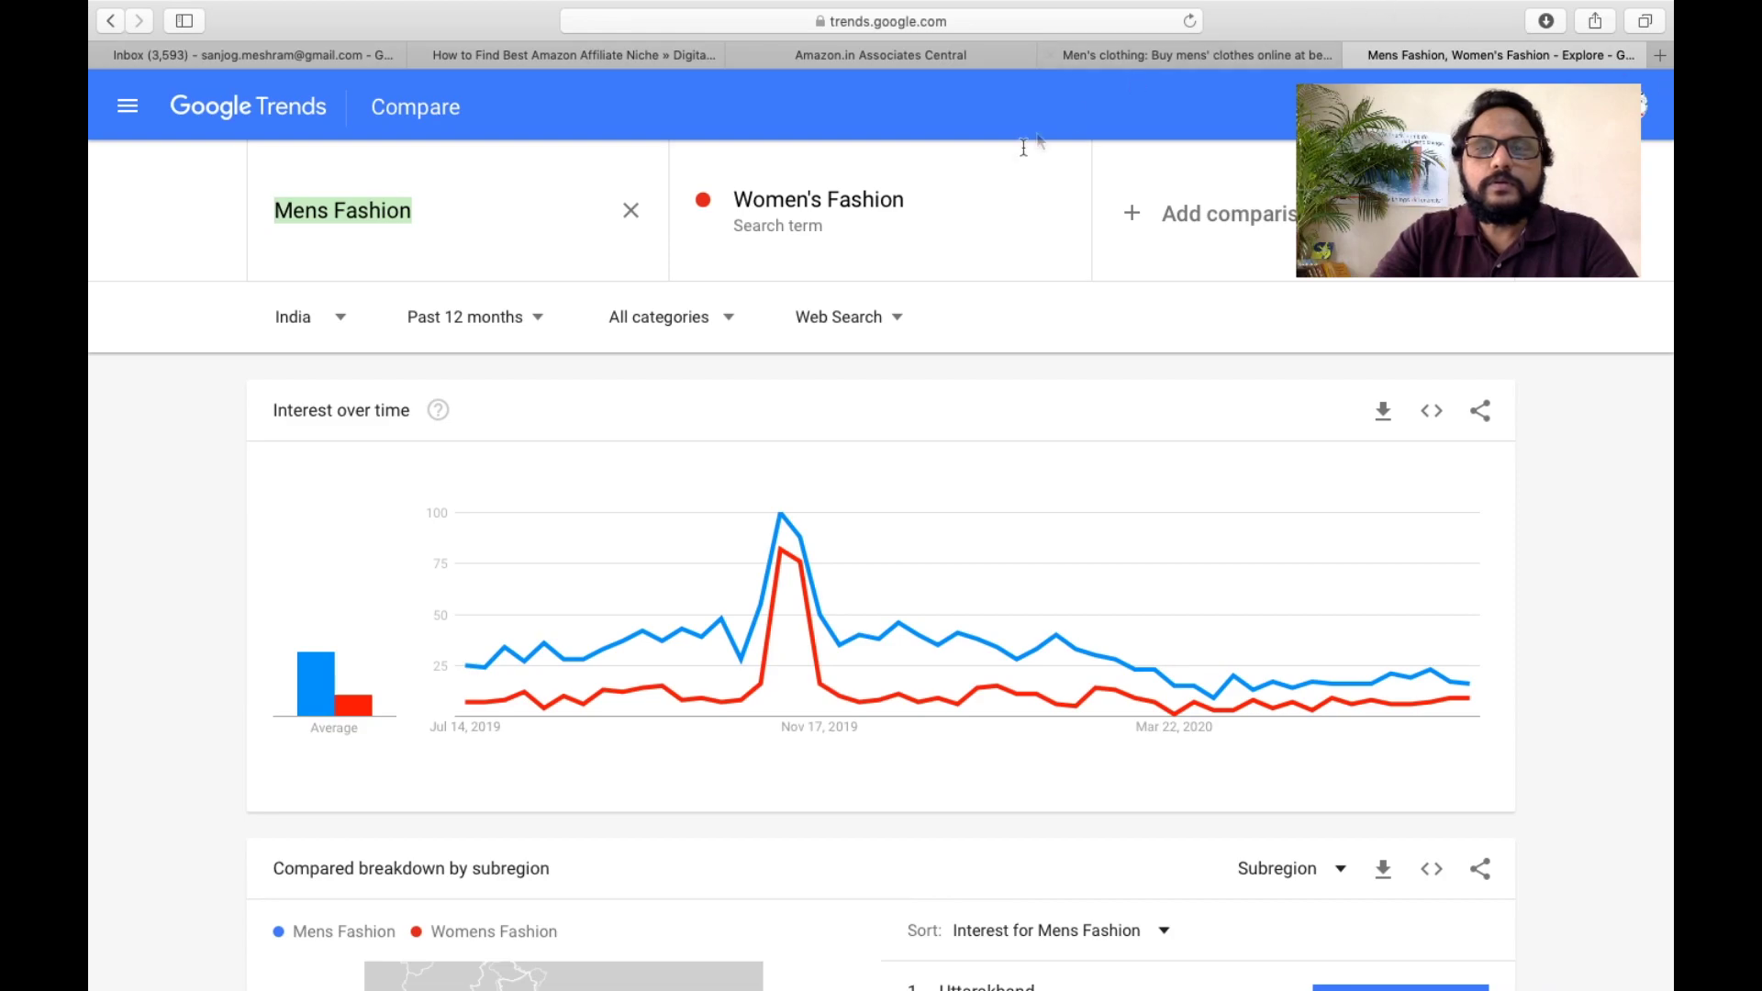
{"action": "left_click", "coordinate": [1061, 213]}
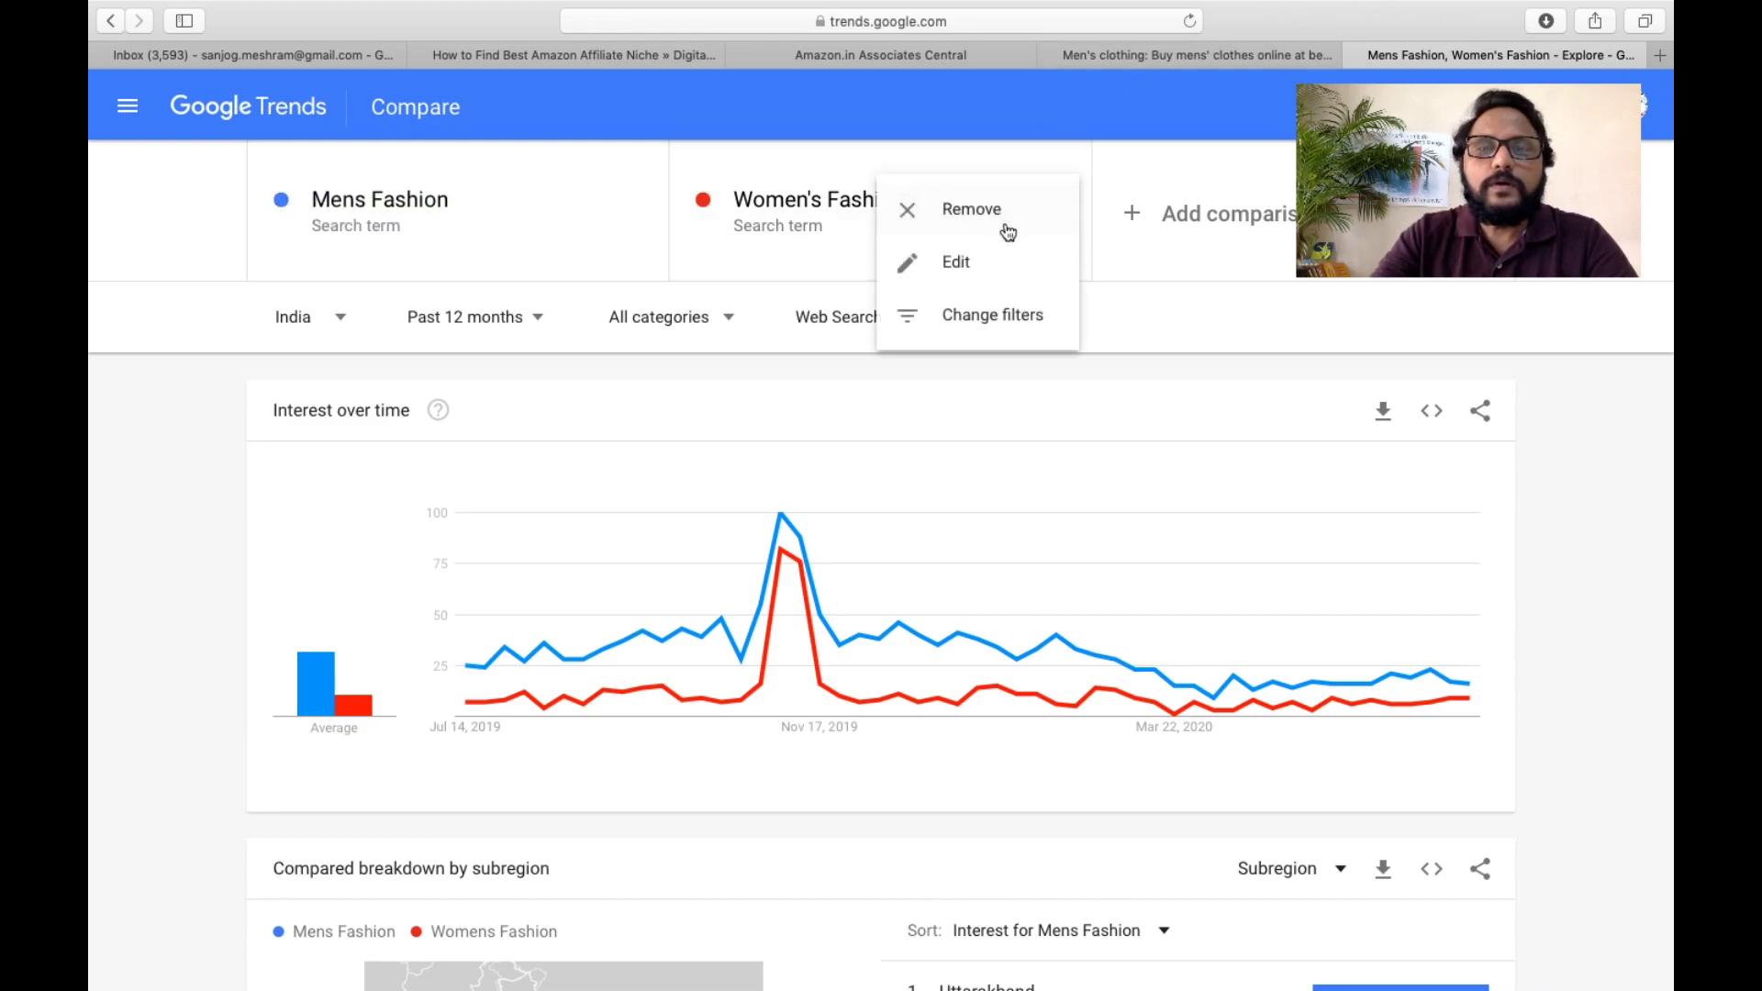
{"action": "left_click", "coordinate": [1007, 225]}
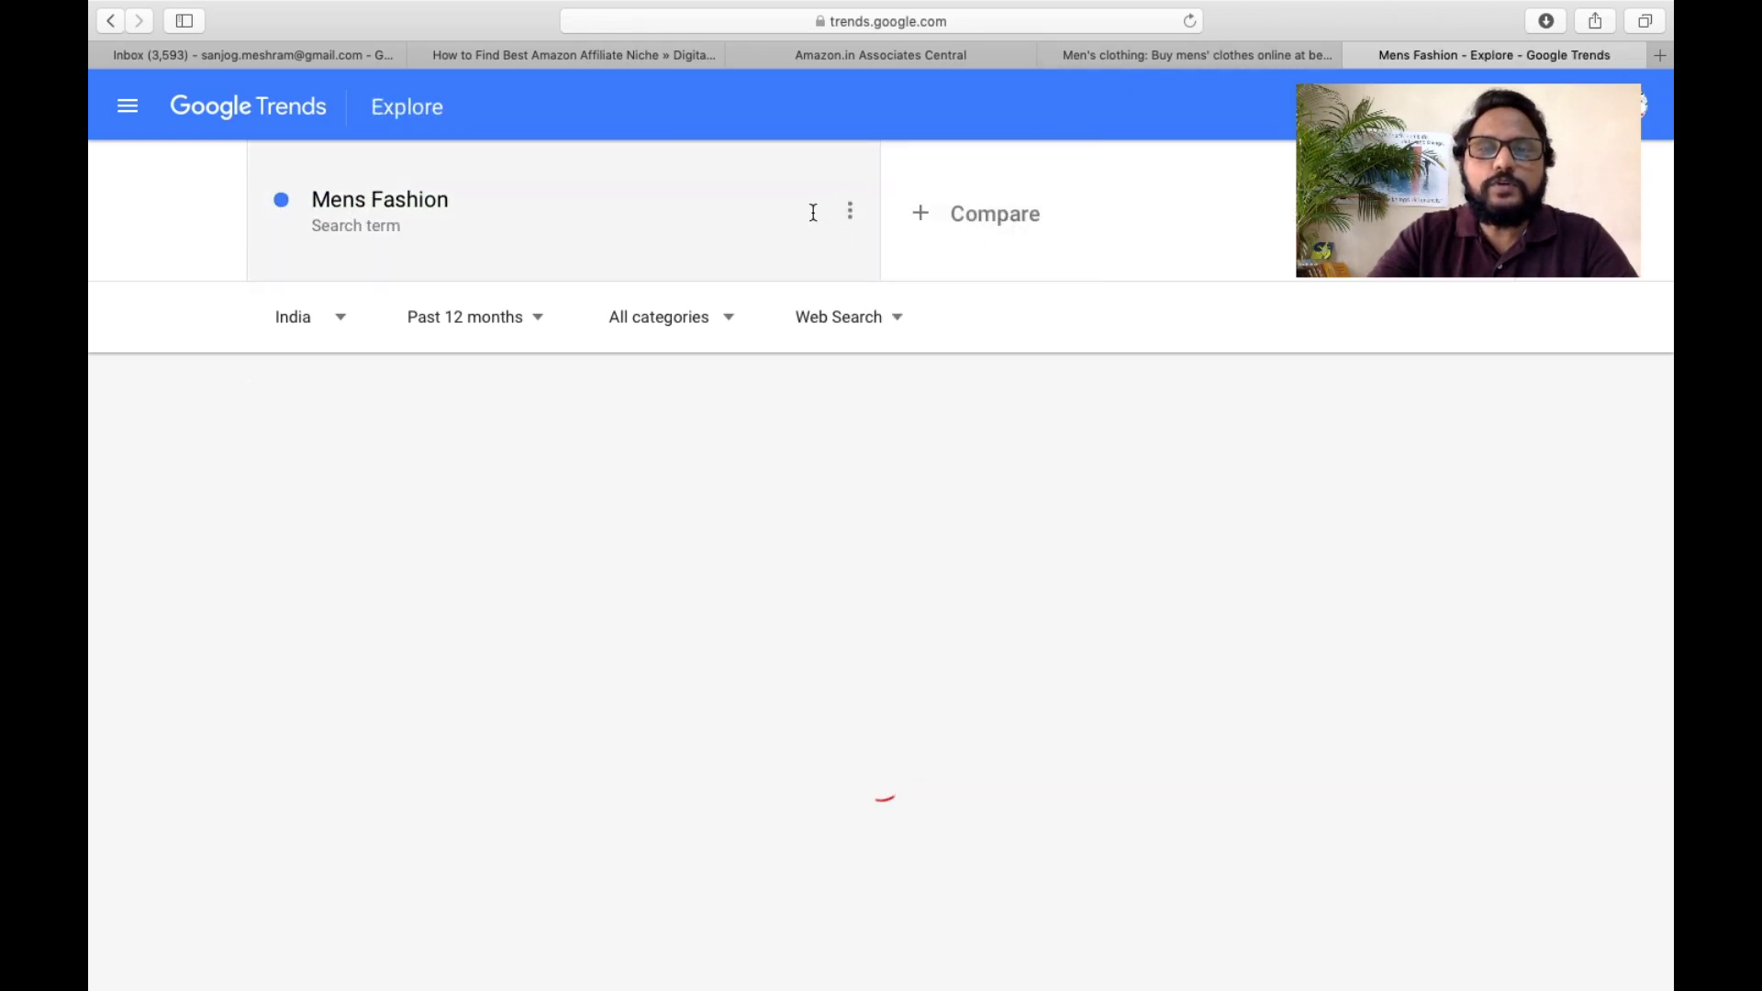
{"action": "left_click", "coordinate": [1028, 232]}
{"action": "type", "text": "Jeans"}
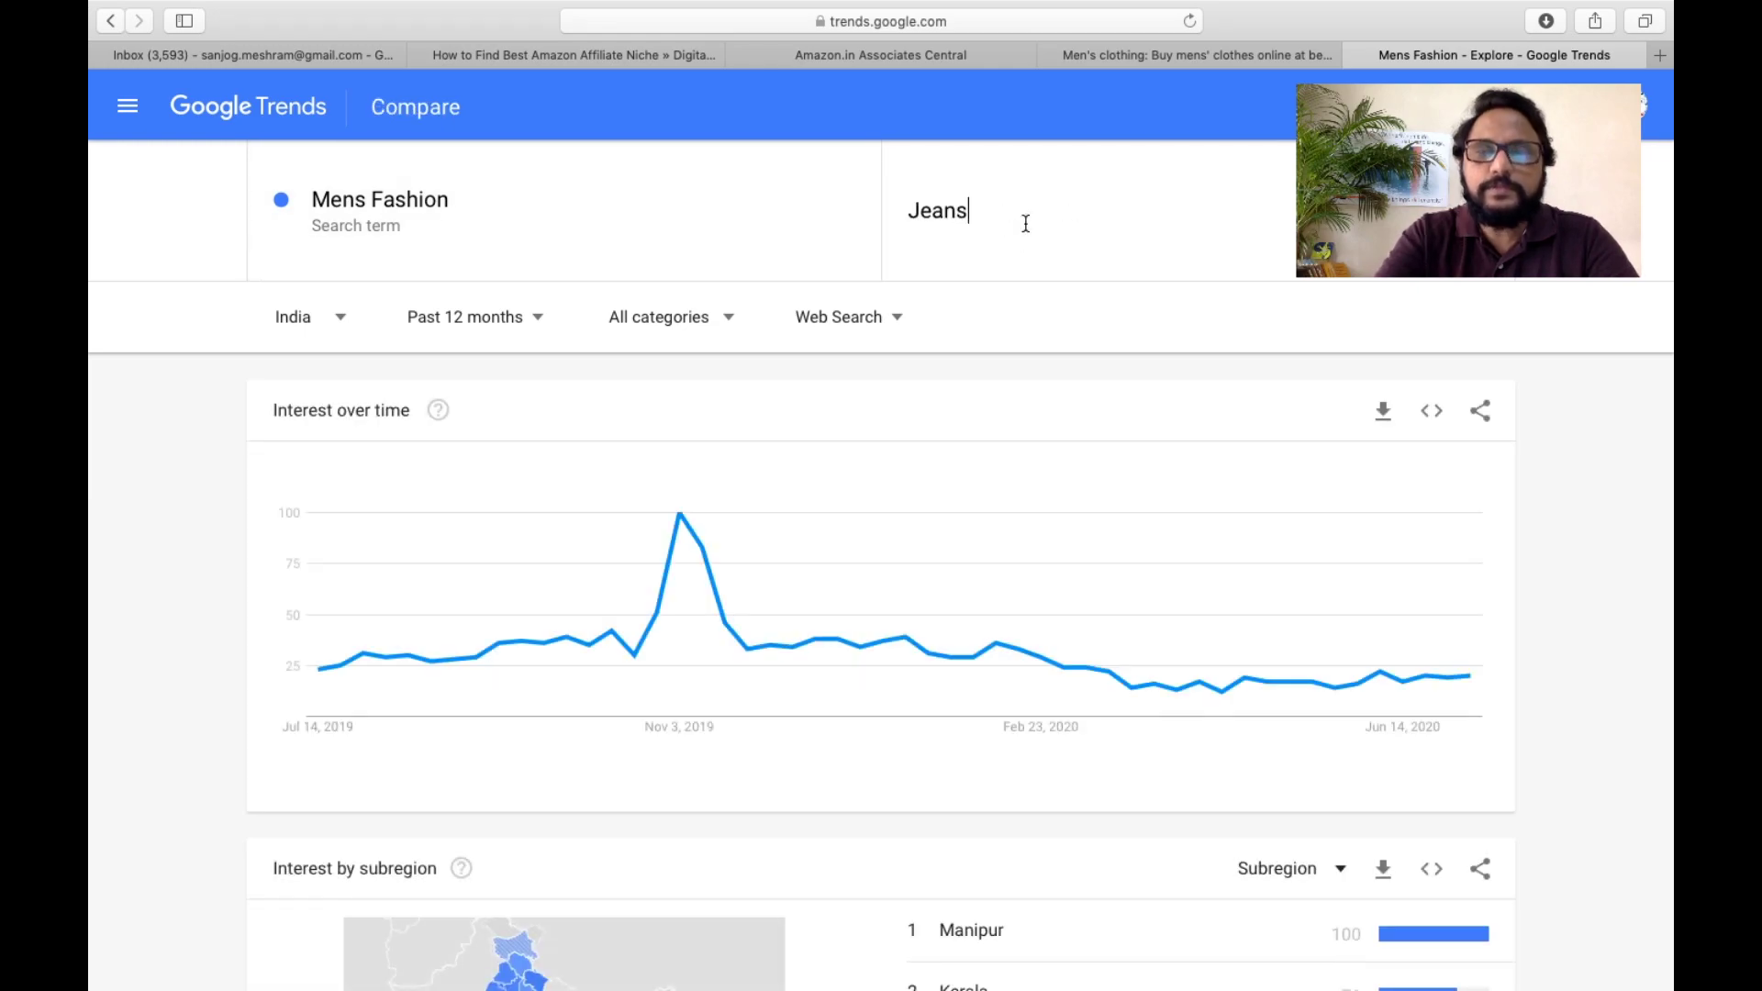
{"action": "key", "text": "Return"}
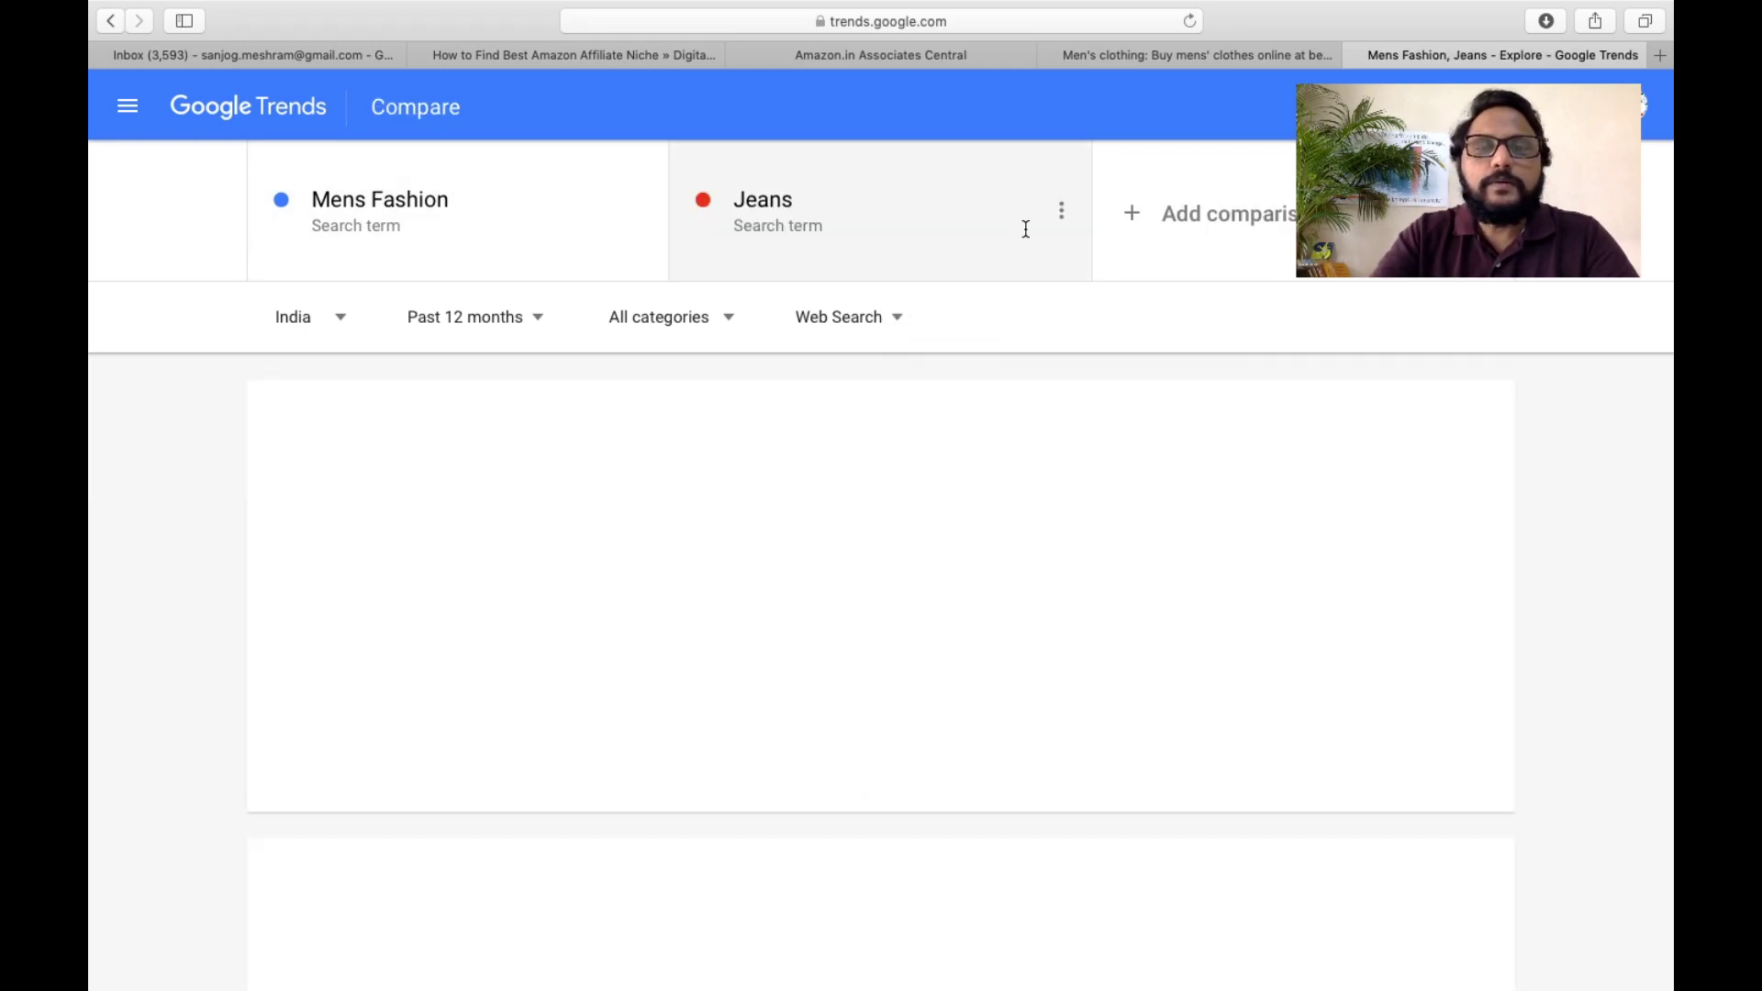
- Open the Mens Fashion term for editing, and copy the T-Shirts & Polos category name from the Amazon.in men's clothing page
{"action": "left_click", "coordinate": [520, 228]}
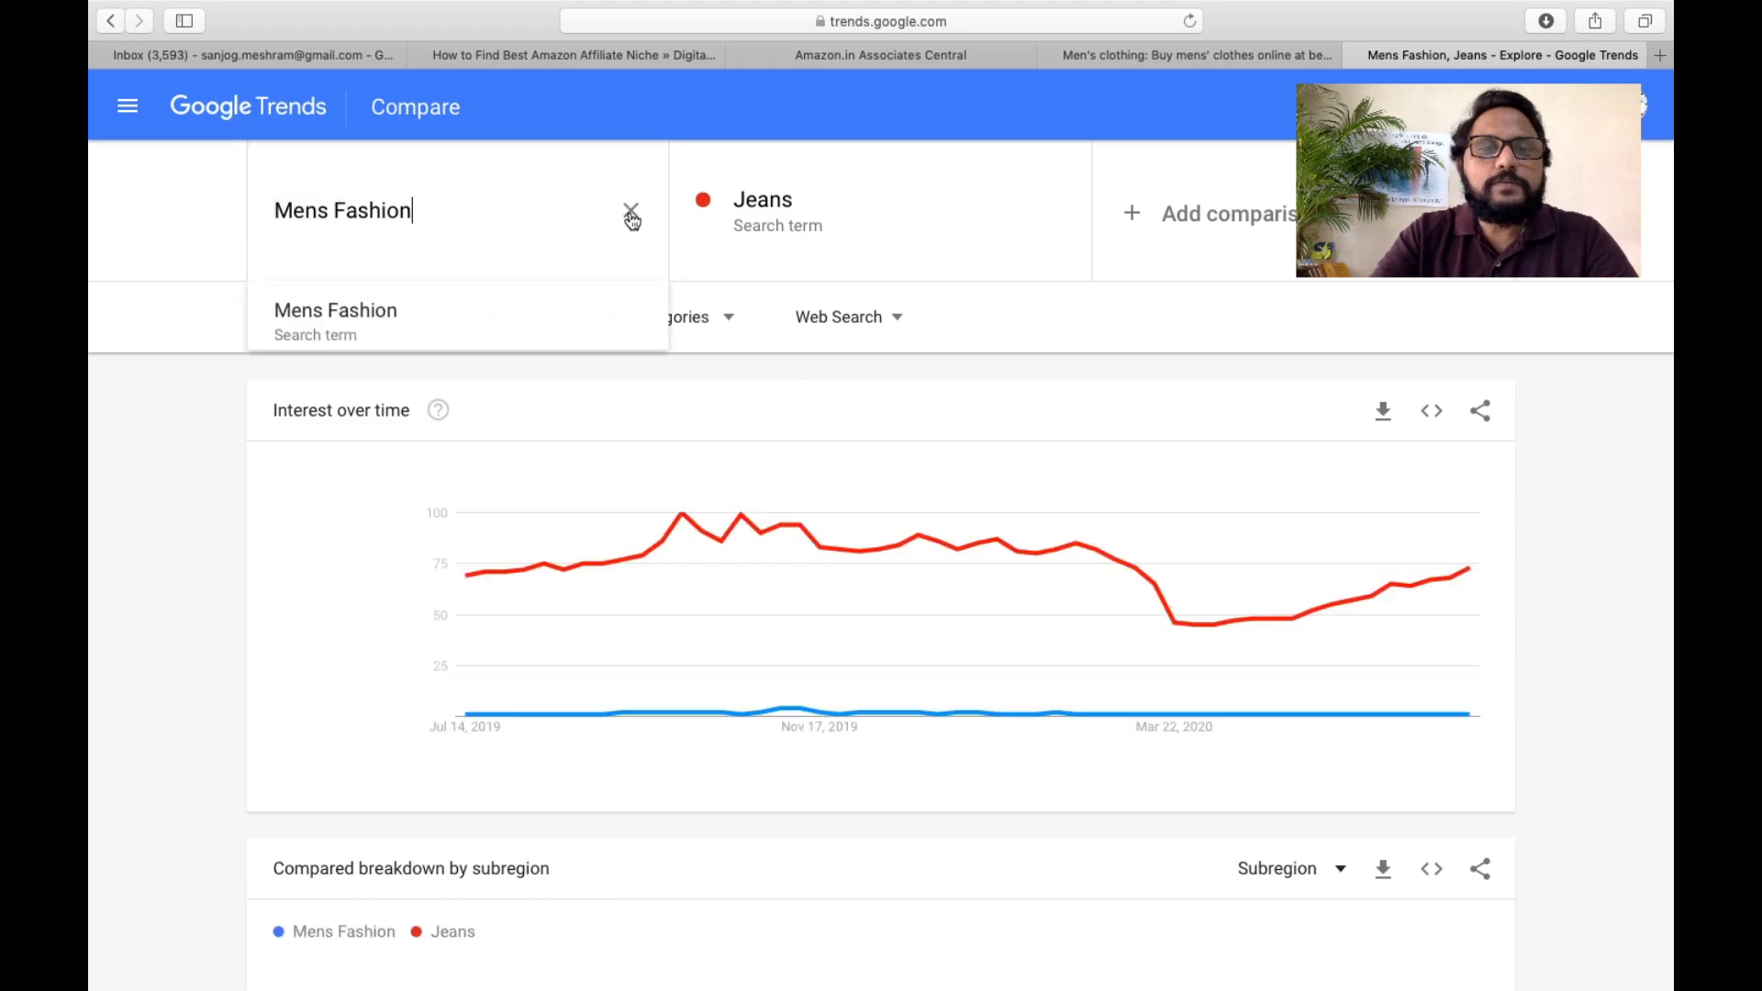
{"action": "left_click", "coordinate": [630, 213]}
{"action": "left_click", "coordinate": [1254, 57]}
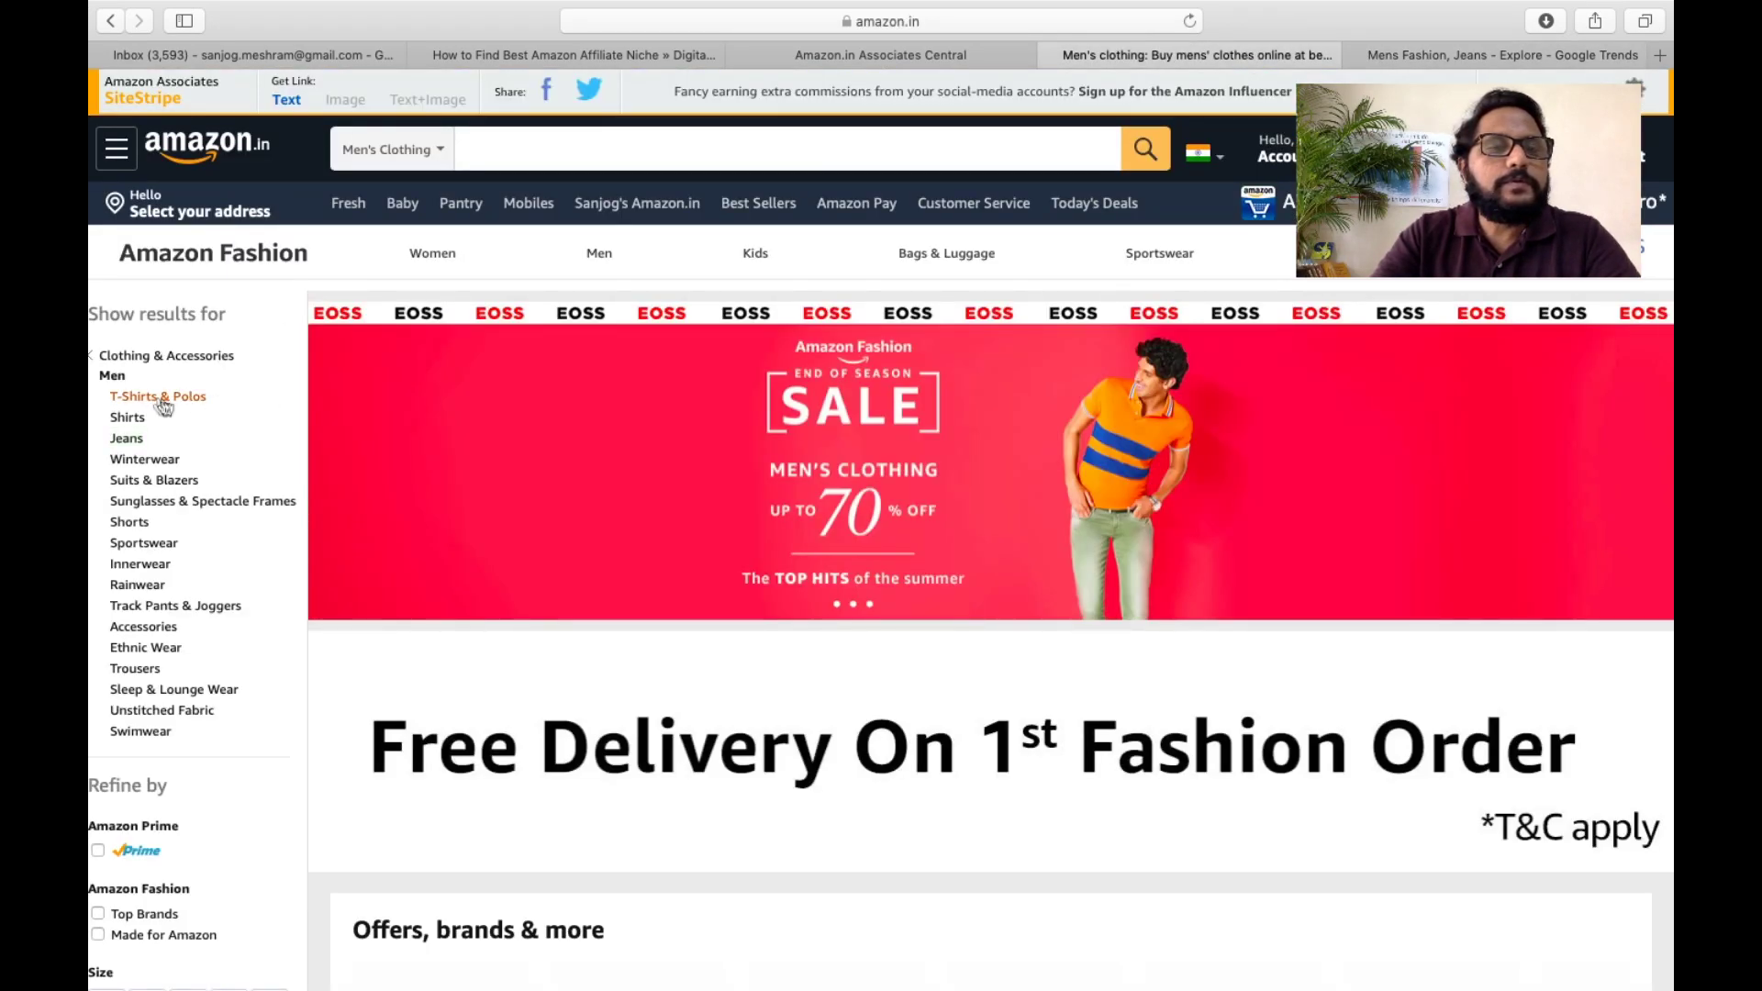
{"action": "left_click_drag", "start_coordinate": [222, 400], "coordinate": [118, 402]}
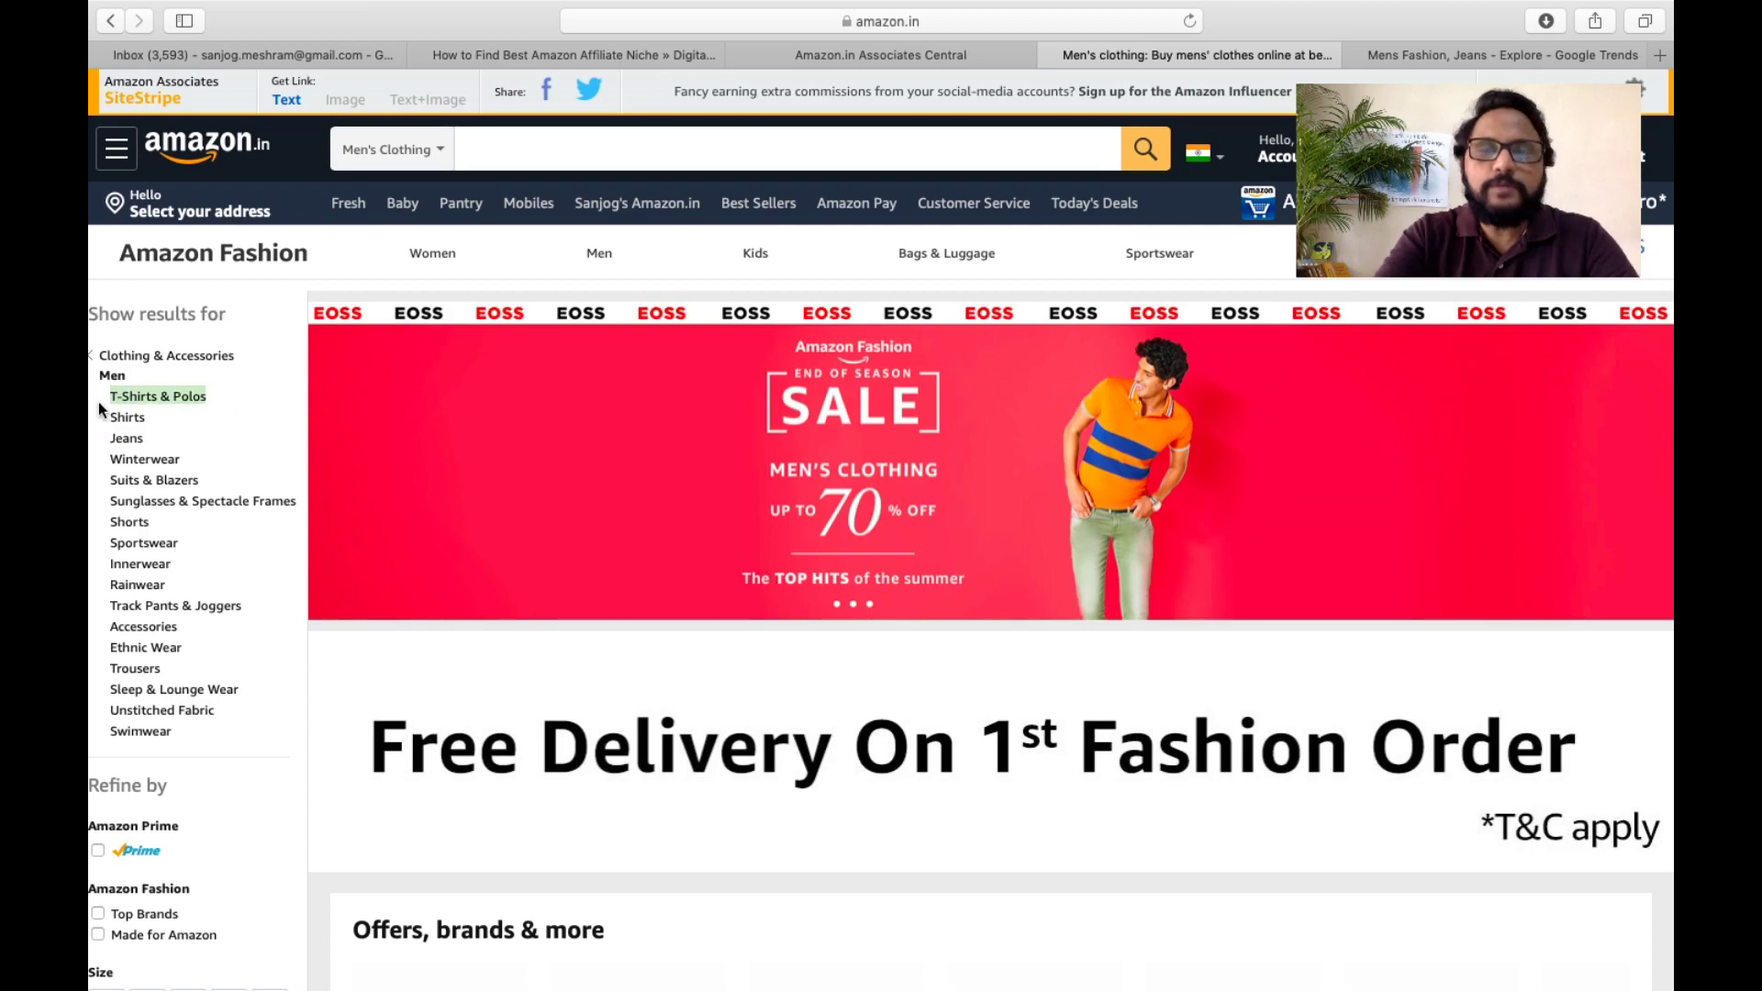
- Return to Google Trends, replace the Mens Fashion search term with T-Shirts and compare its interest over time with Jeans
{"action": "left_click", "coordinate": [1478, 57]}
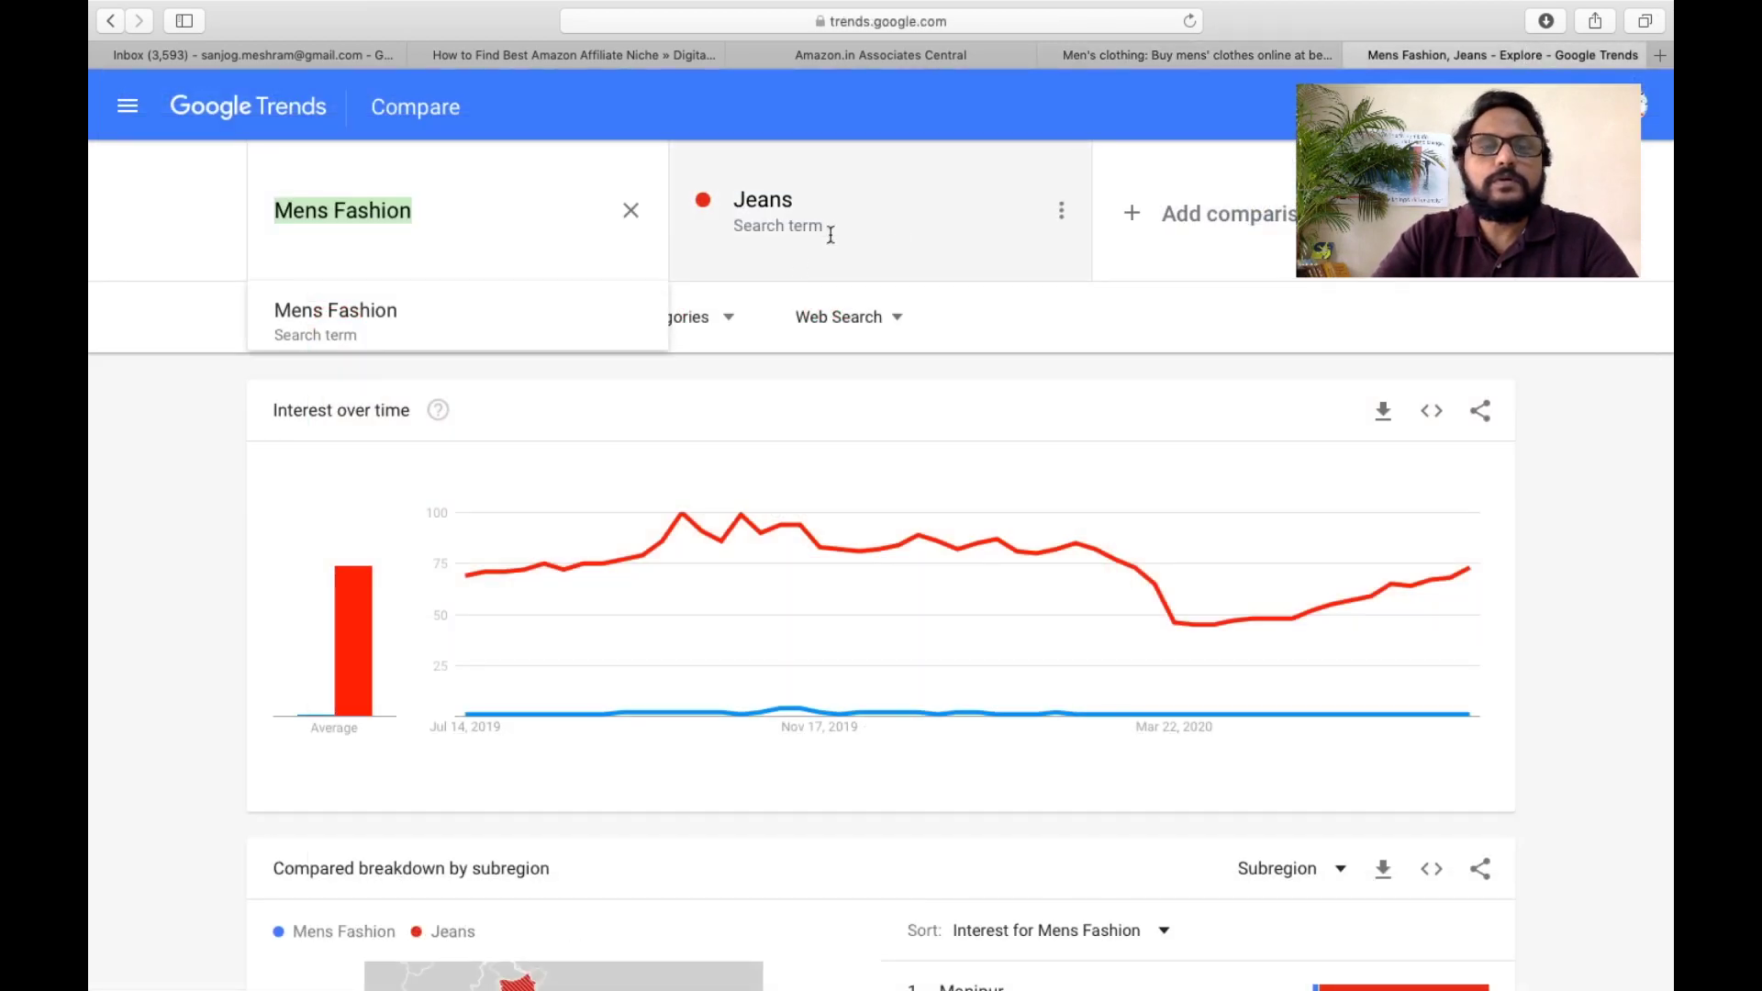
{"action": "left_click", "coordinate": [547, 224]}
{"action": "key", "text": "BackSpace"}
{"action": "key", "text": "BackSpace"}
{"action": "key", "text": "BackSpace"}
{"action": "key", "text": "BackSpace"}
{"action": "key", "text": "BackSpace"}
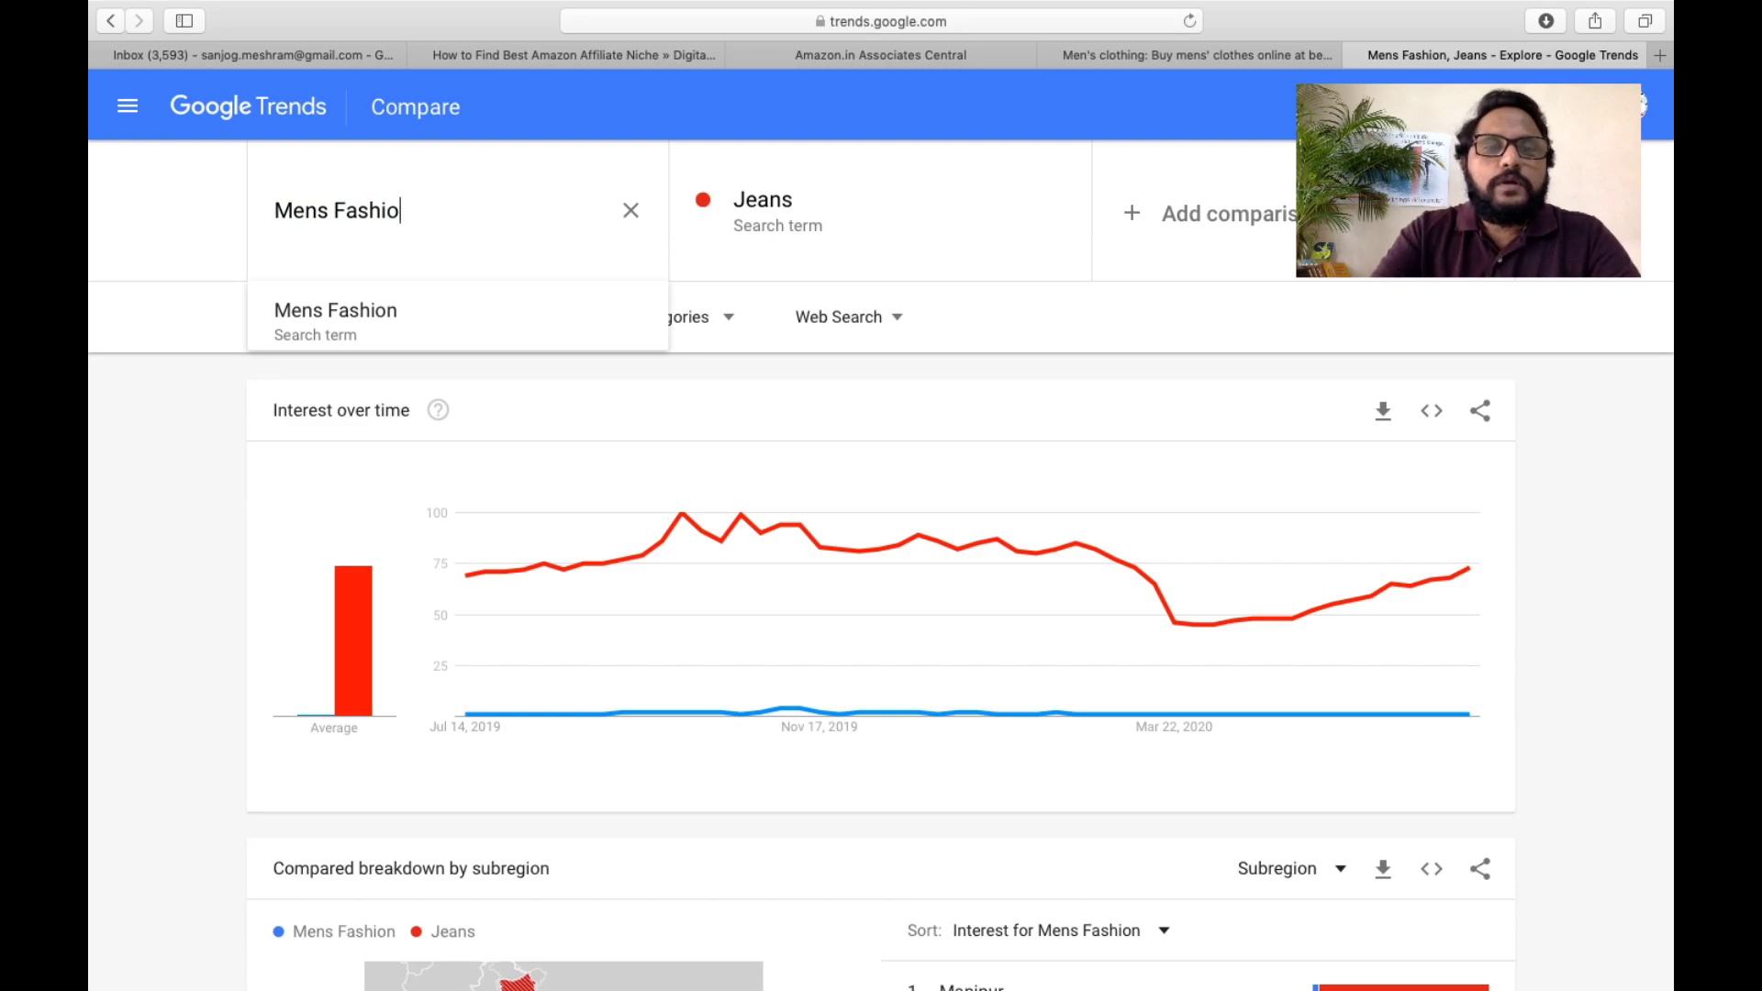
{"action": "key", "text": "BackSpace"}
{"action": "type", "text": "T-Shirts & Polos"}
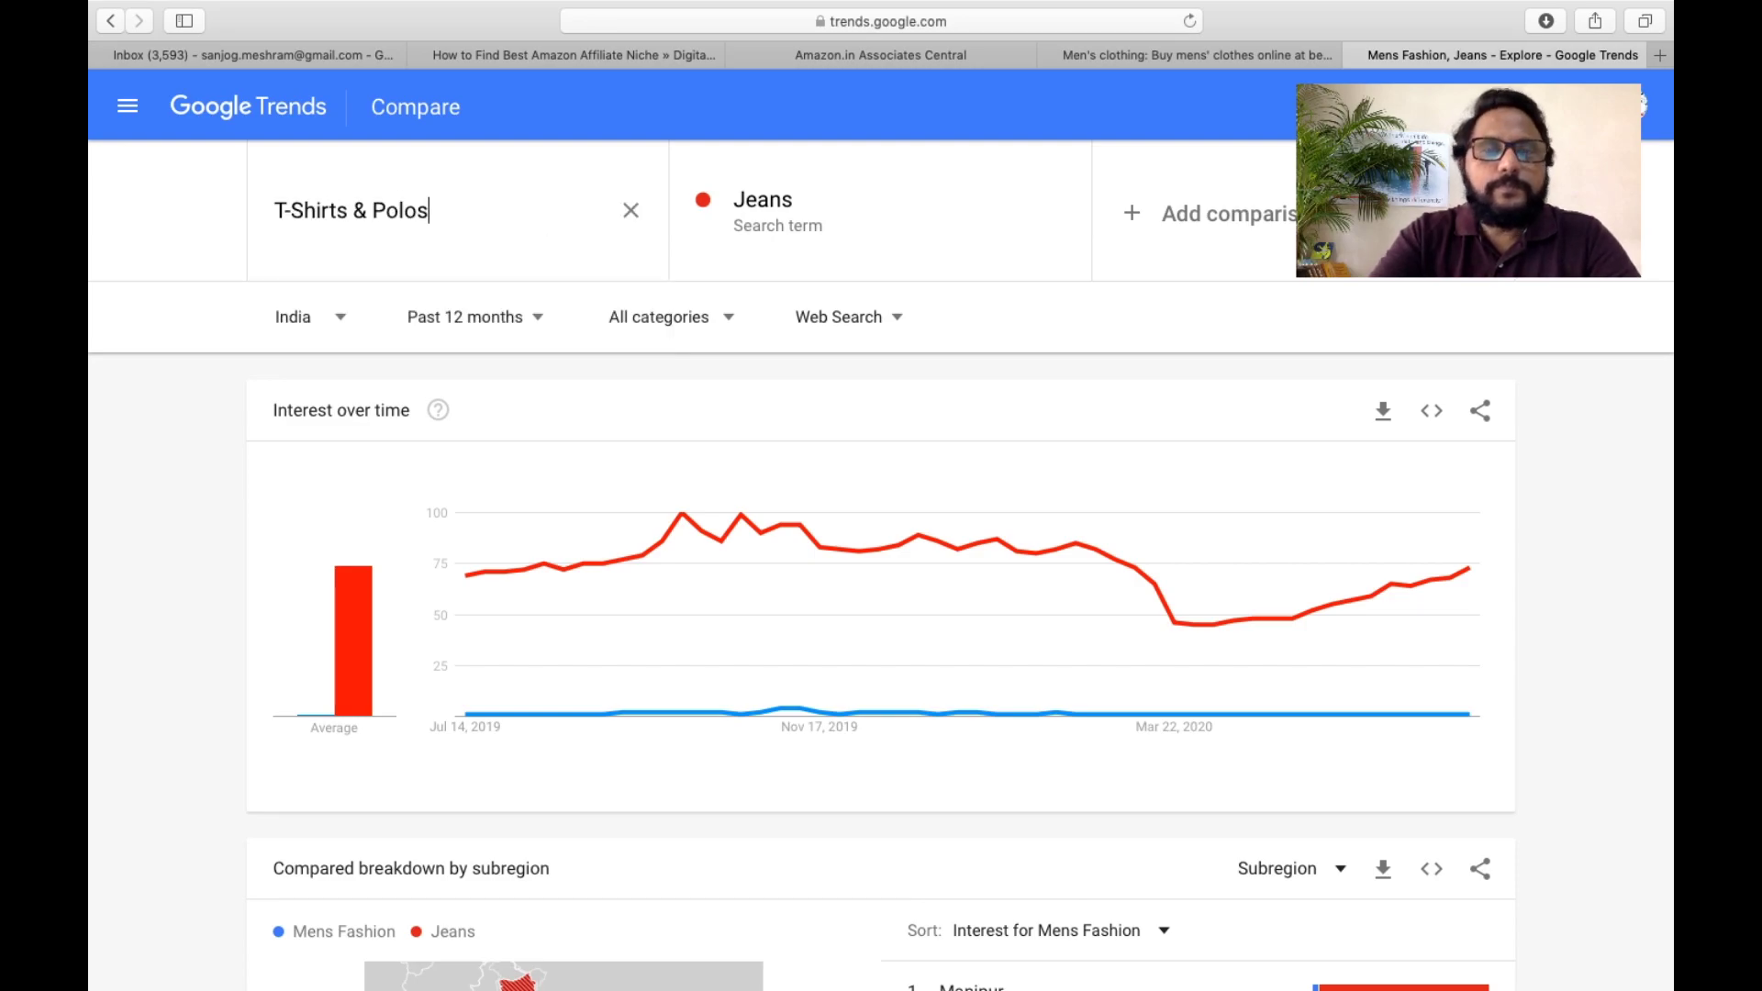
{"action": "key", "text": "BackSpace"}
{"action": "key", "text": "BackSpace"}
{"action": "key", "text": "BackSpace"}
{"action": "key", "text": "BackSpace"}
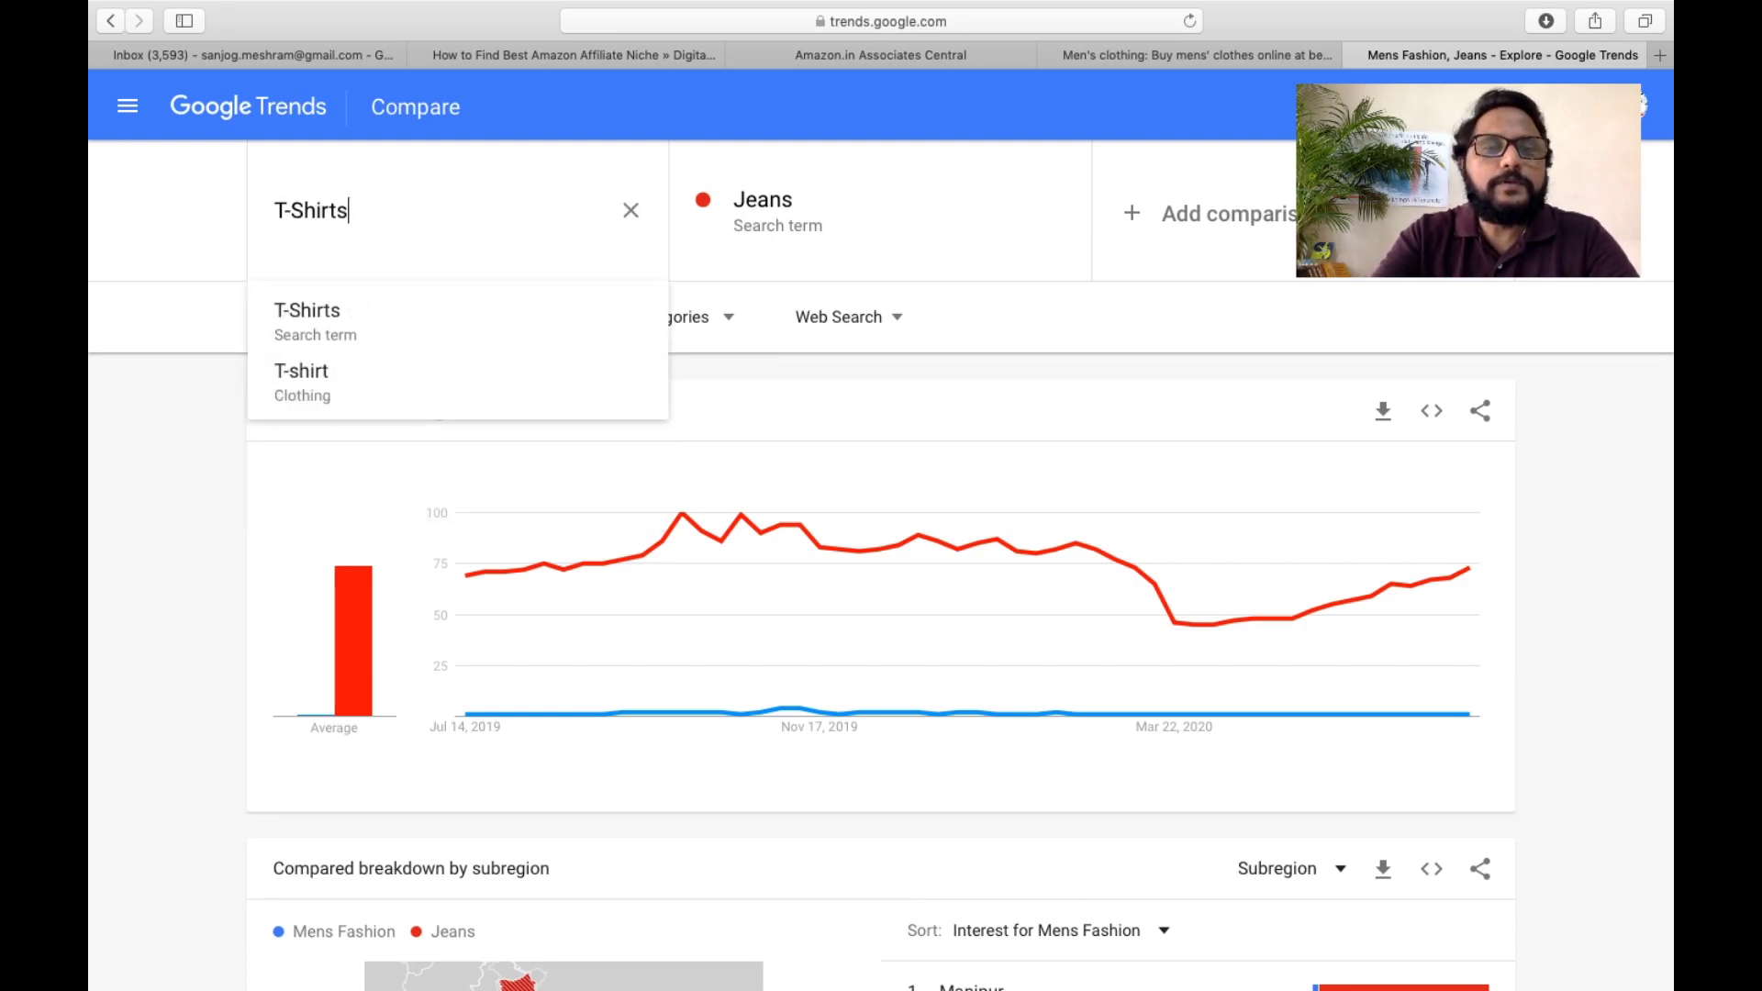
{"action": "key", "text": "Return"}
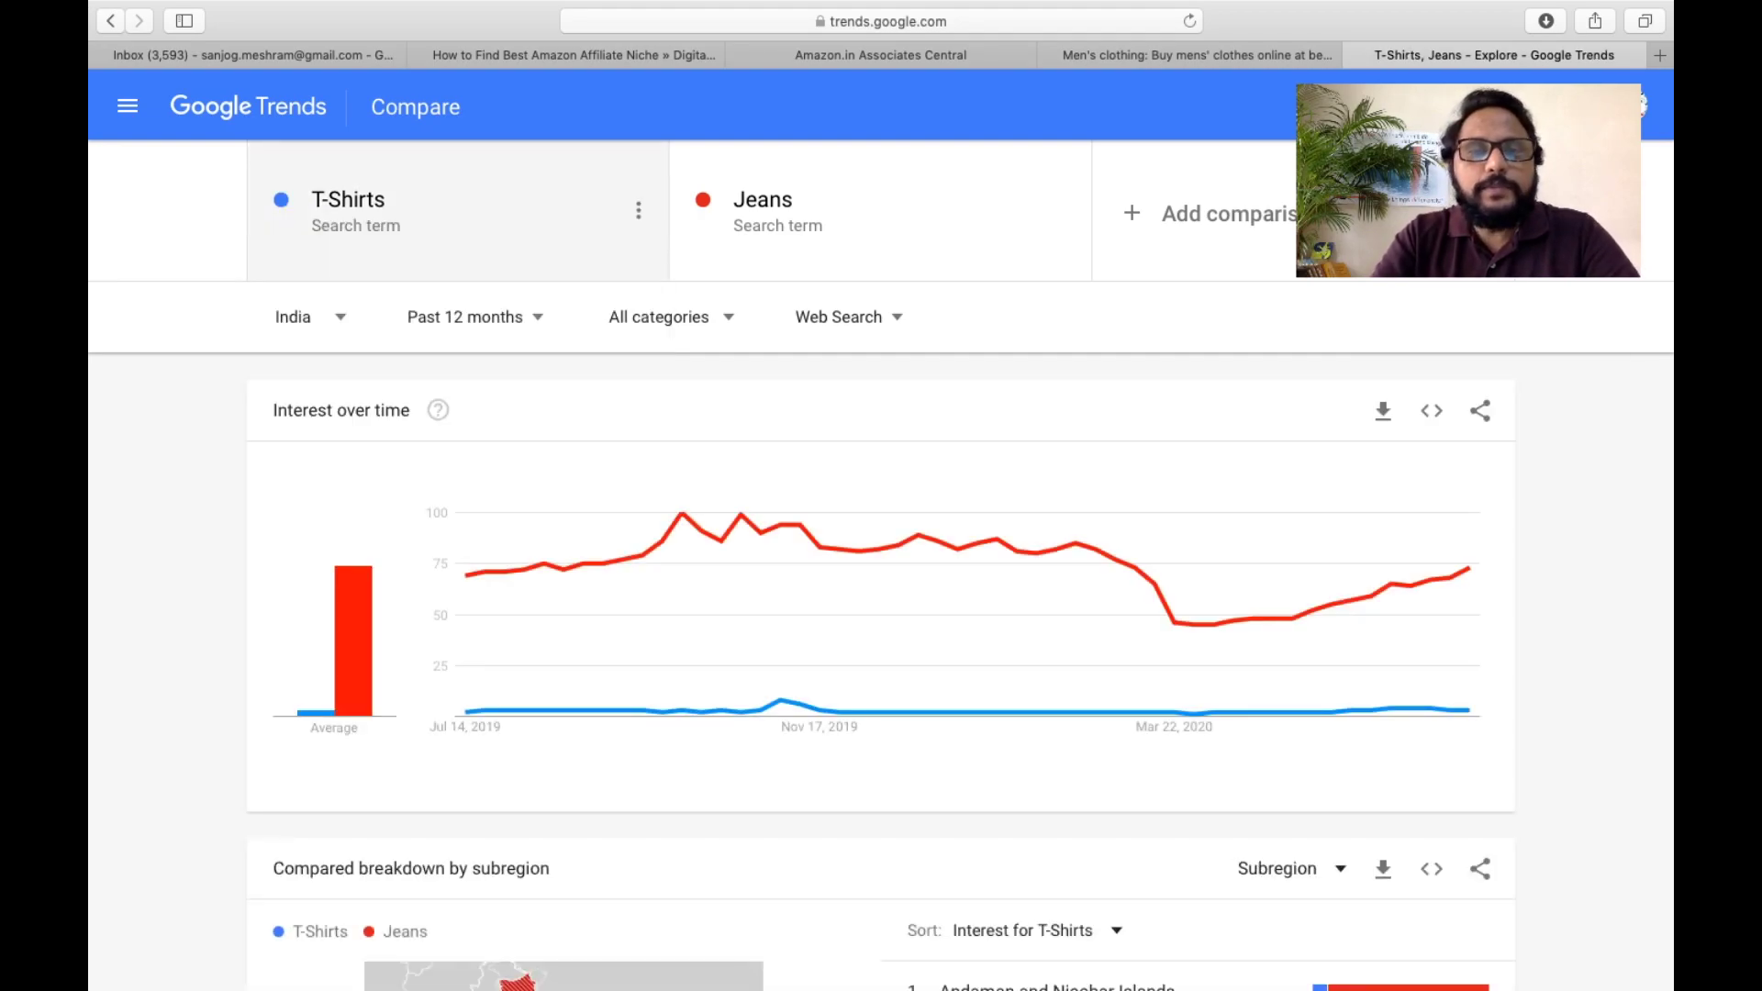
{"action": "mouse_move", "coordinate": [609, 562]}
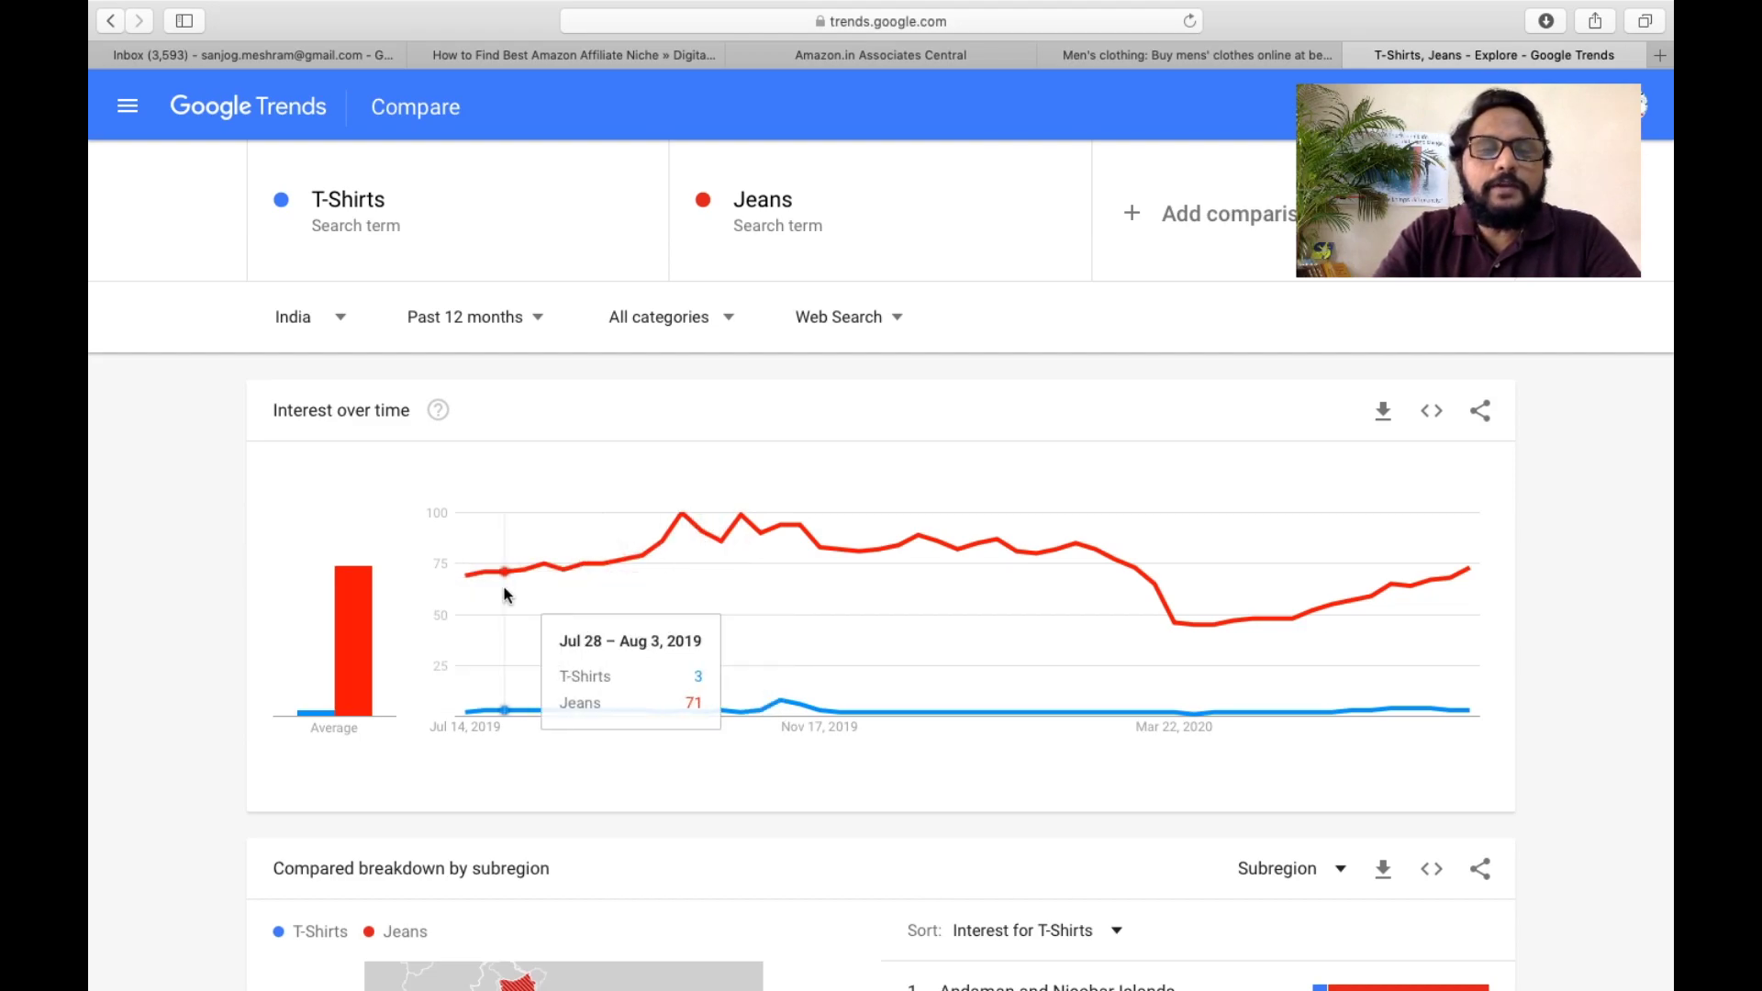
{"action": "mouse_move", "coordinate": [681, 547]}
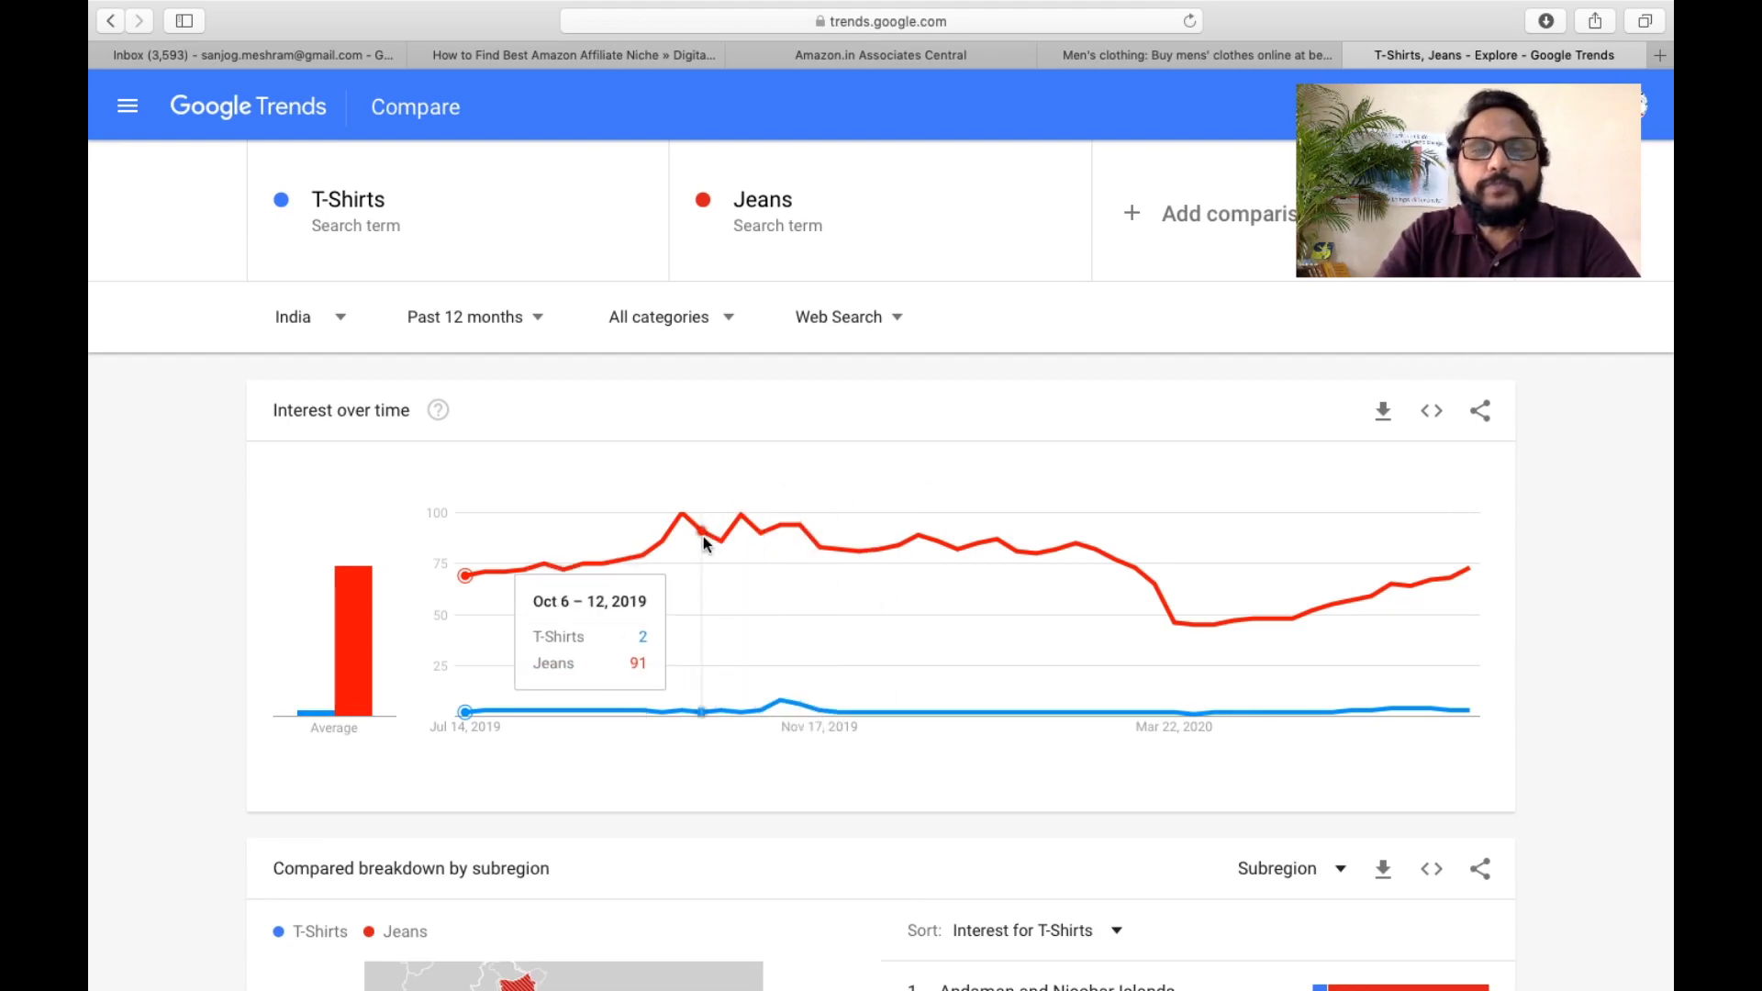
- Copy the Sportswear category name from the Amazon.in men's clothing page and add it as a third Google Trends comparison term
{"action": "left_click", "coordinate": [1176, 57]}
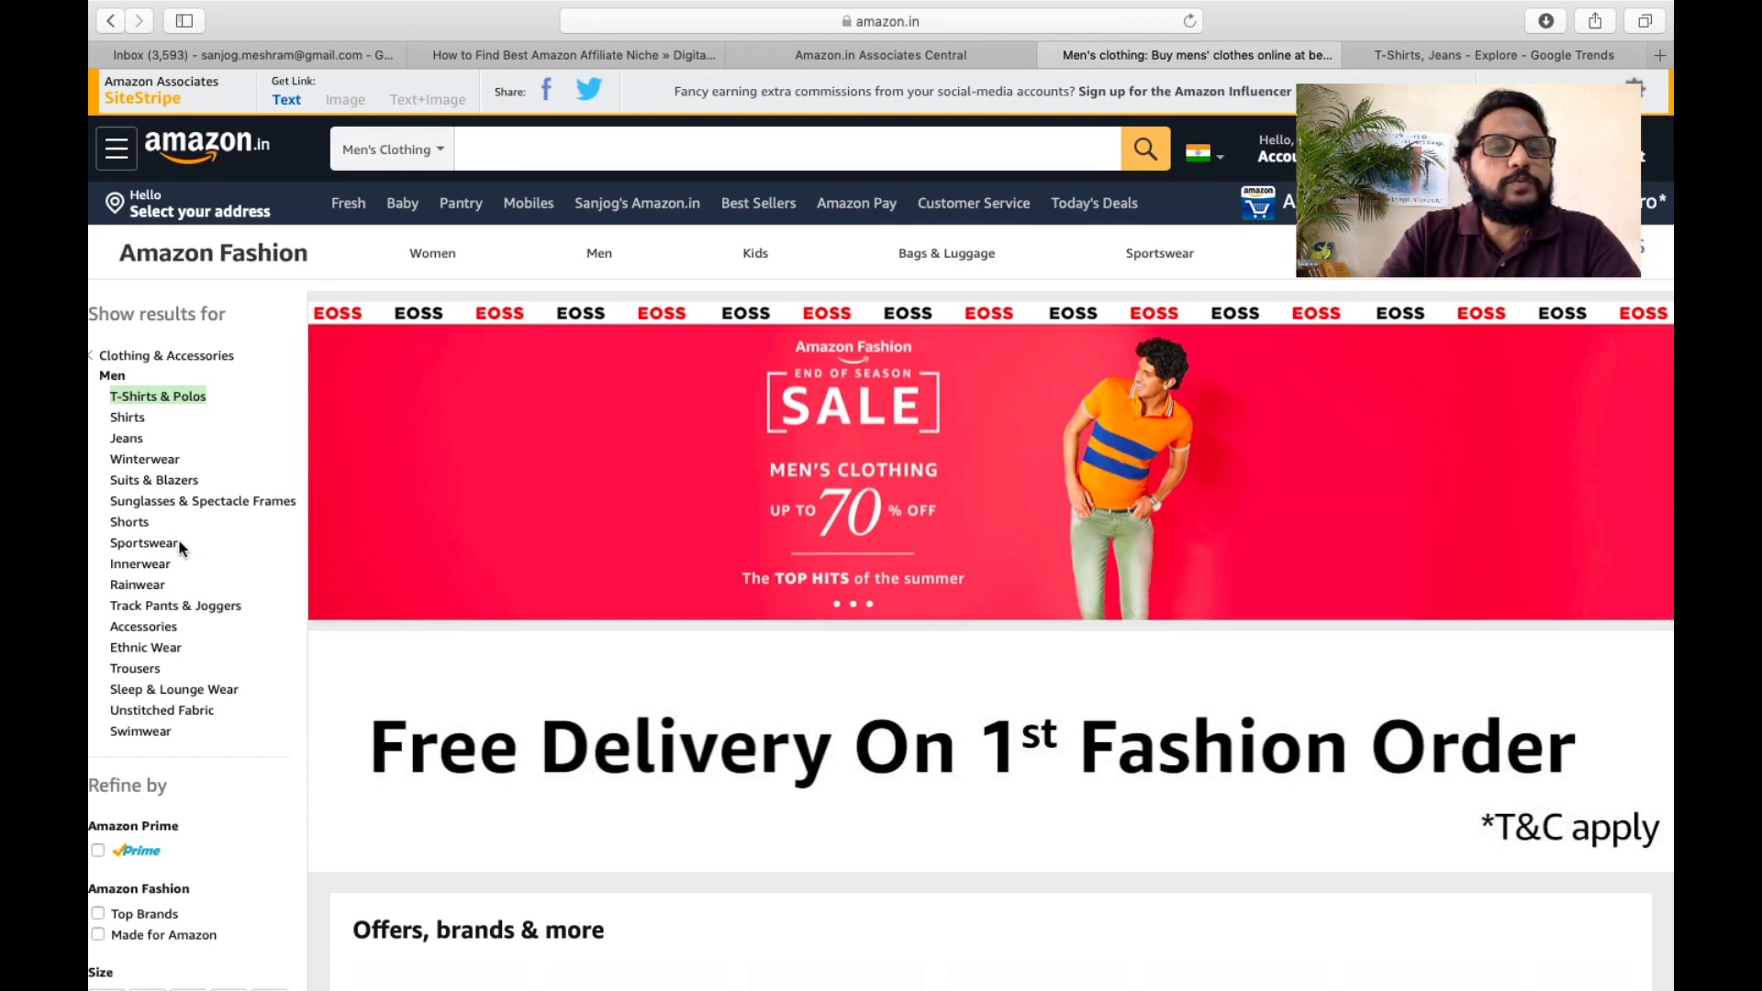
{"action": "left_click_drag", "start_coordinate": [180, 548], "coordinate": [101, 547]}
{"action": "key", "text": "super+c"}
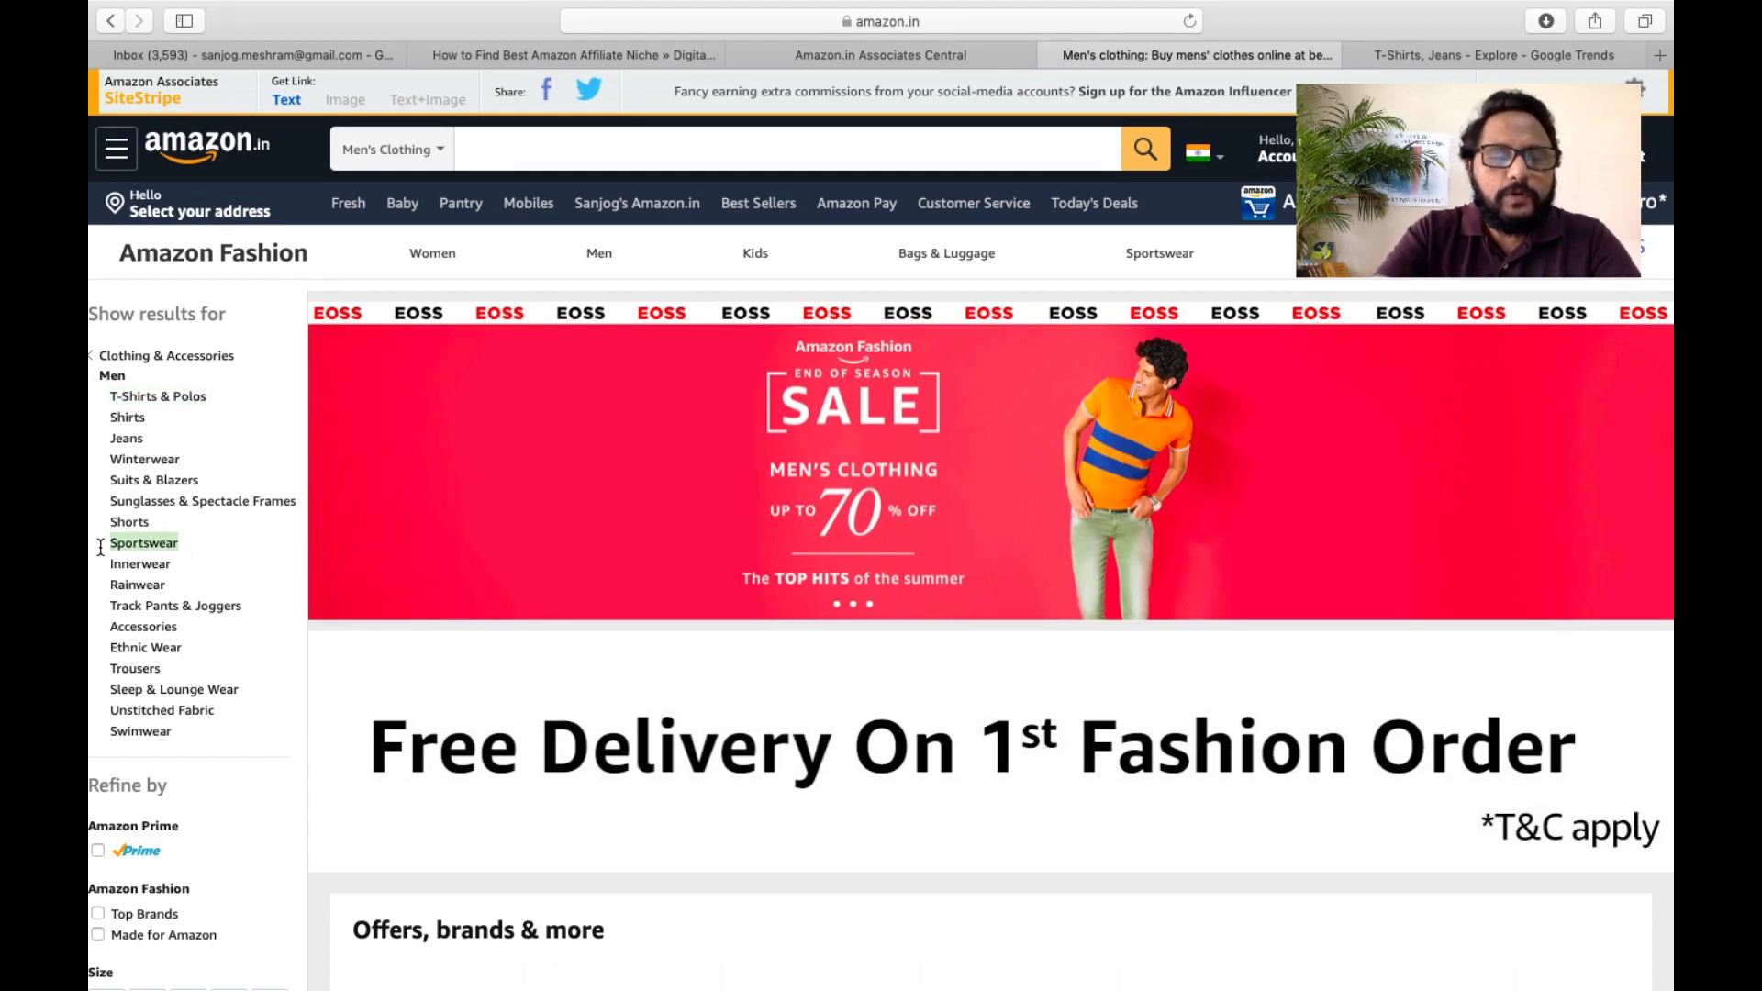
{"action": "left_click", "coordinate": [1405, 48]}
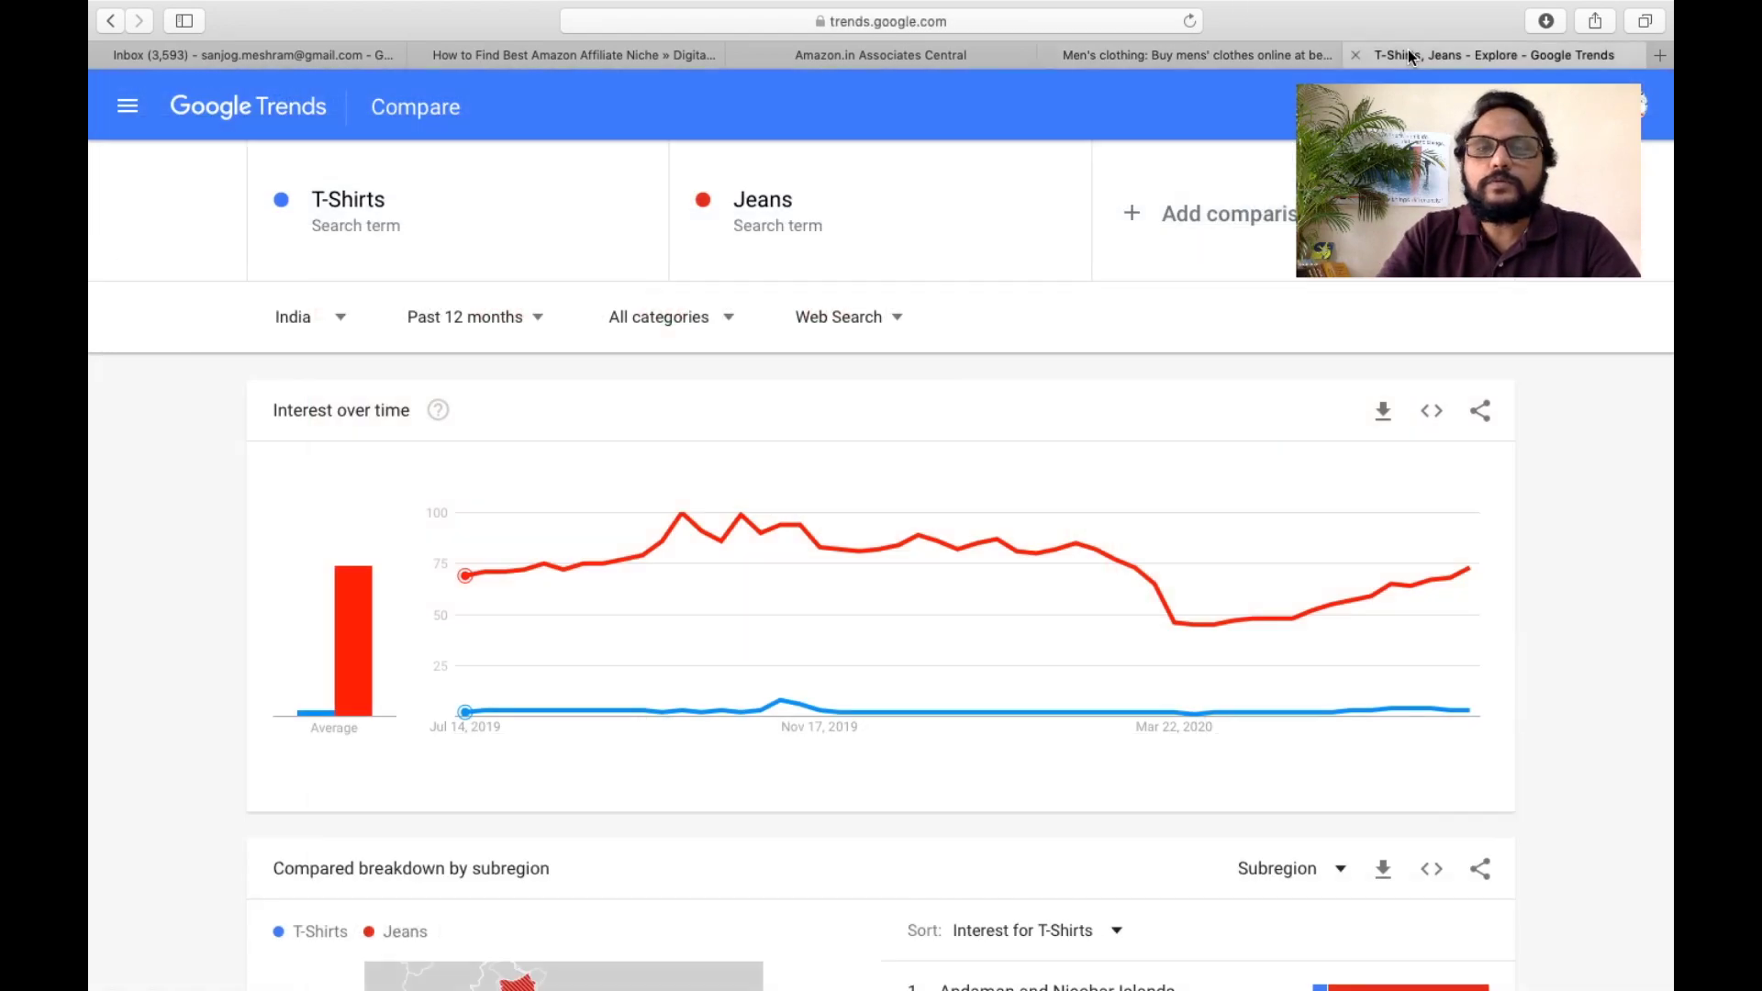
{"action": "left_click", "coordinate": [1258, 203]}
{"action": "key", "text": "super+v"}
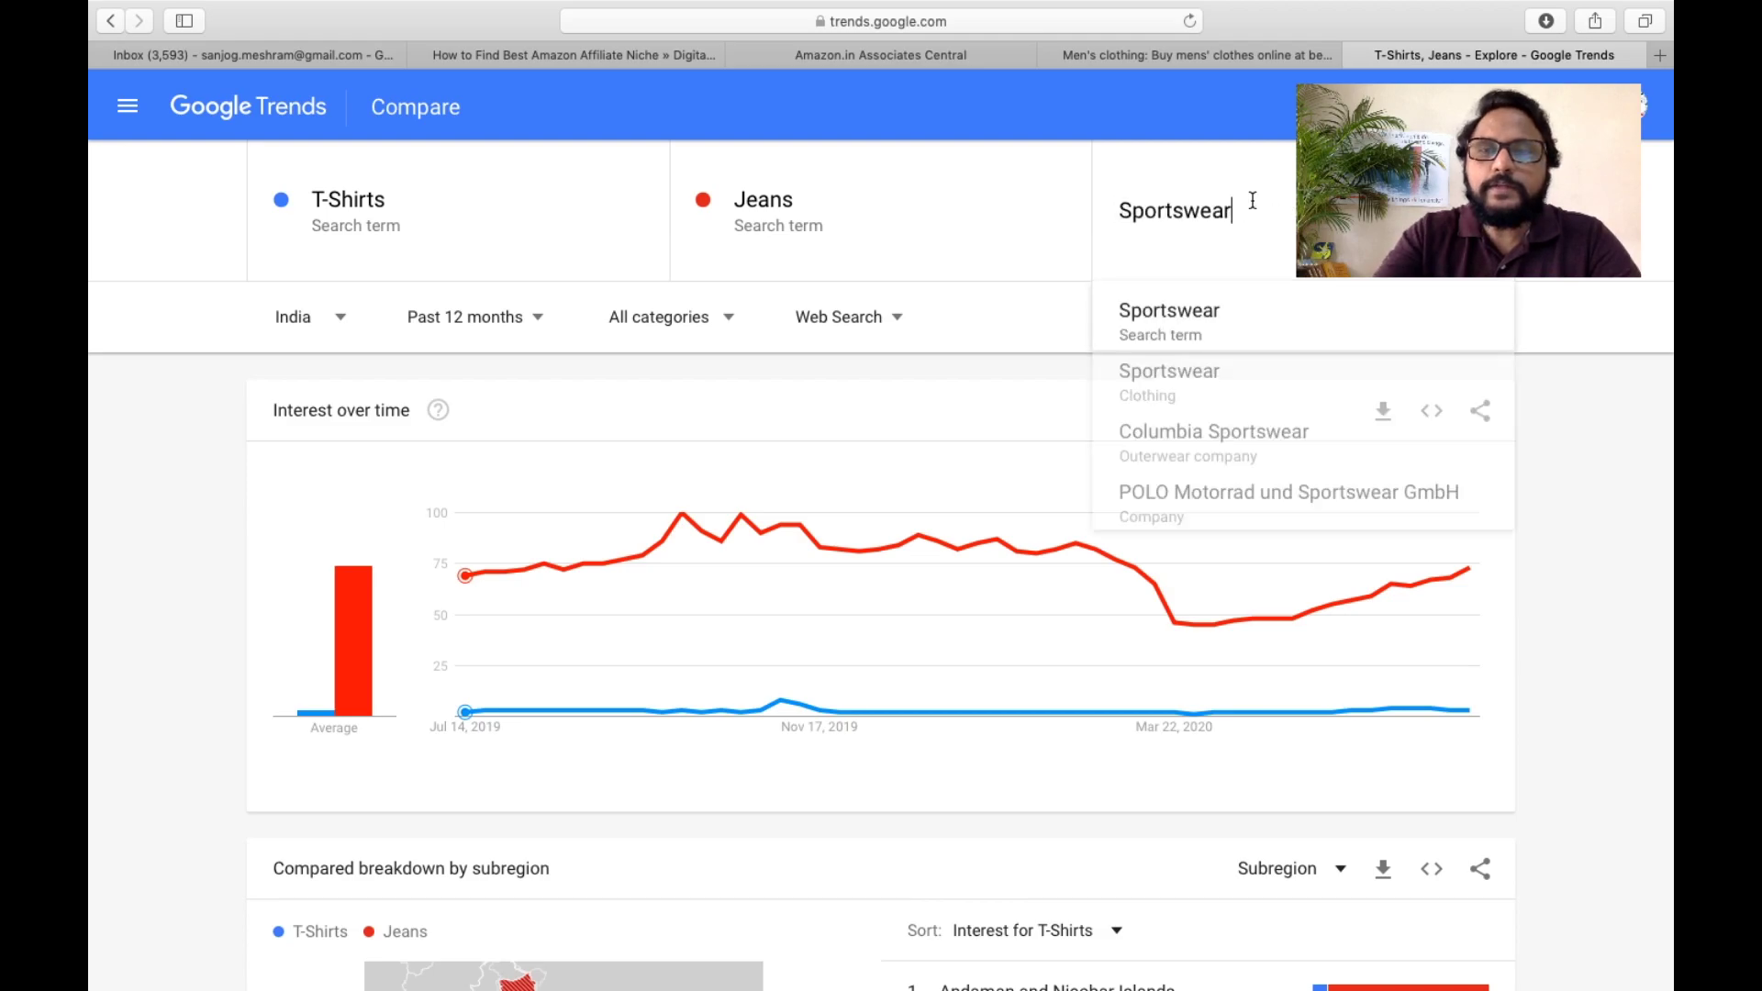
{"action": "key", "text": "Return"}
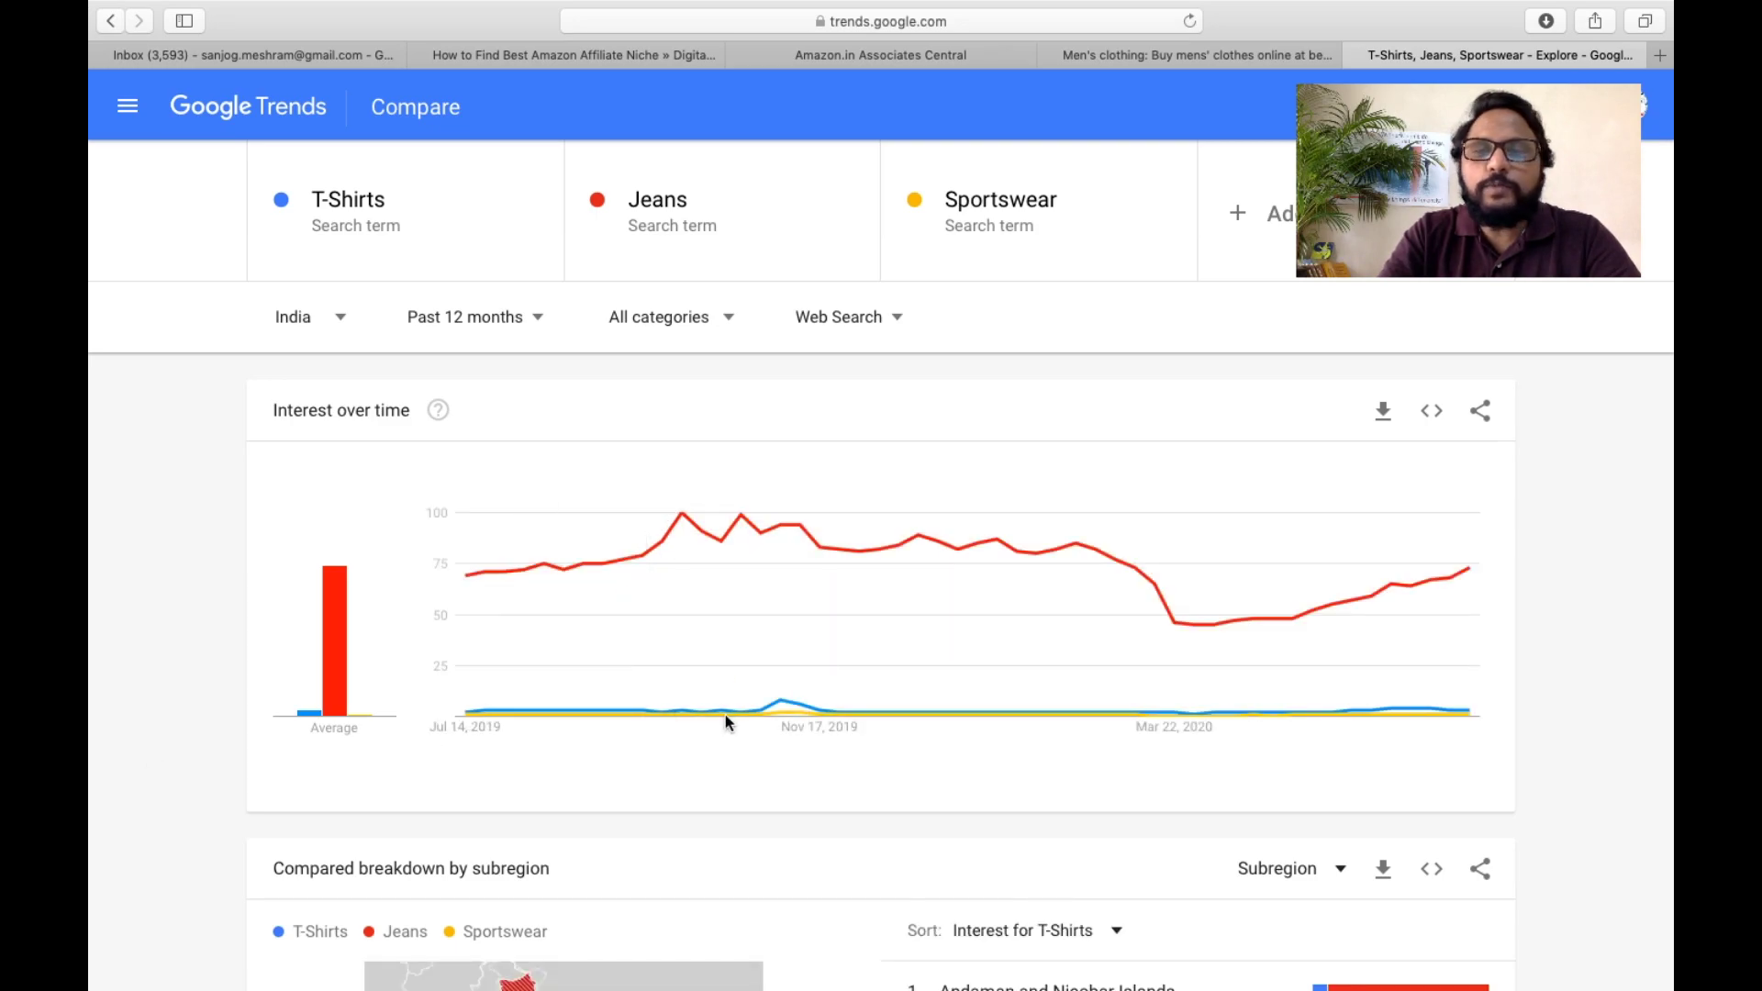
- Pick the Trousers category on the Amazon.in men's clothing page and add Trousers as the fourth Google Trends comparison term
{"action": "left_click", "coordinate": [1179, 55]}
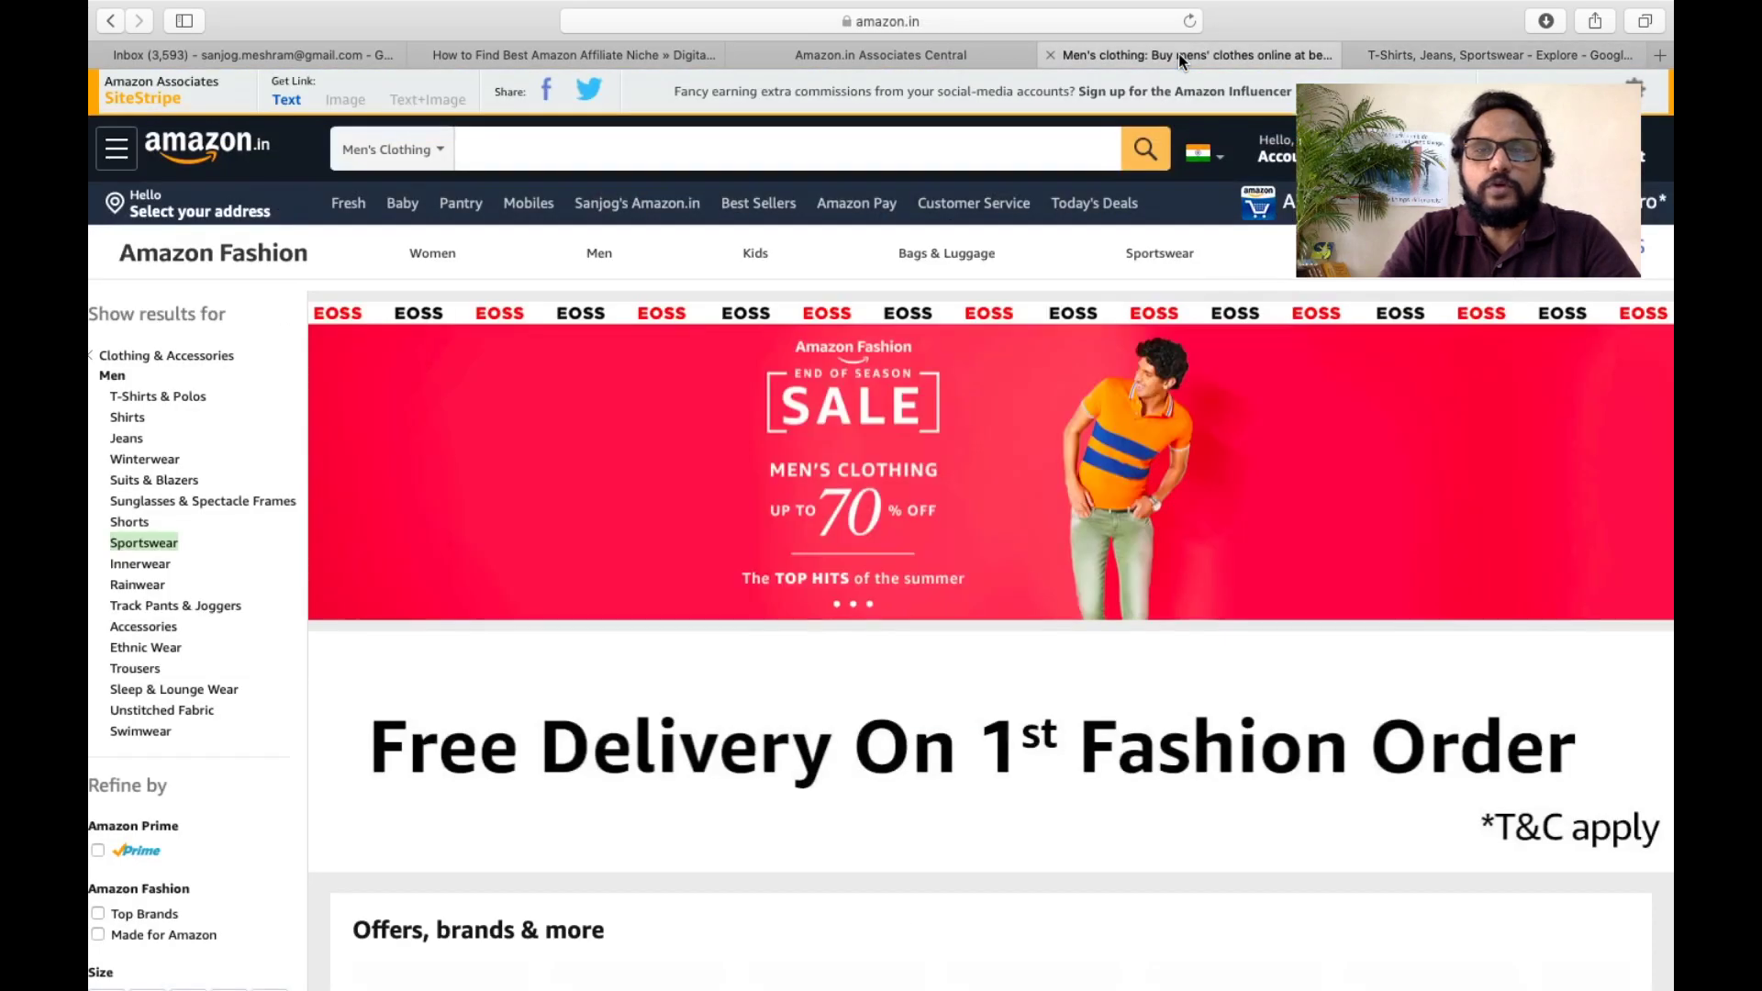
{"action": "scroll", "coordinate": [228, 658], "scroll_direction": "down", "scroll_amount": 1}
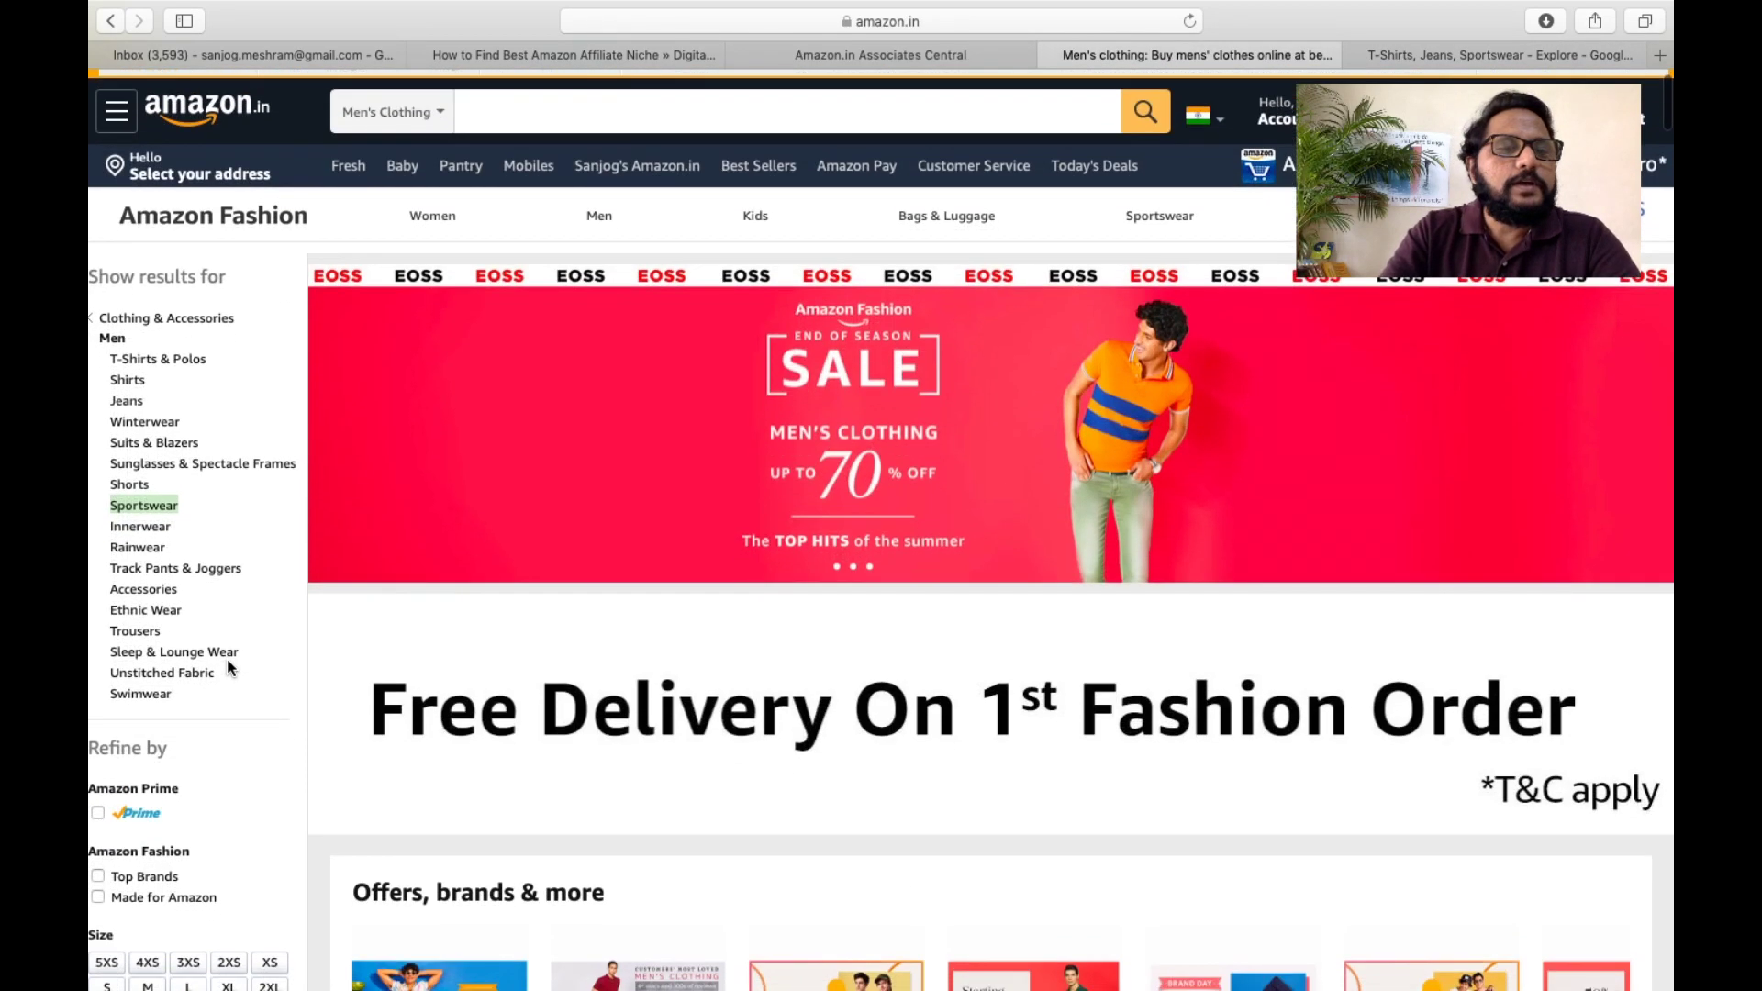
{"action": "left_click", "coordinate": [1517, 58]}
{"action": "left_click", "coordinate": [1289, 230]}
{"action": "type", "text": "Trousers"}
{"action": "key", "text": "Return"}
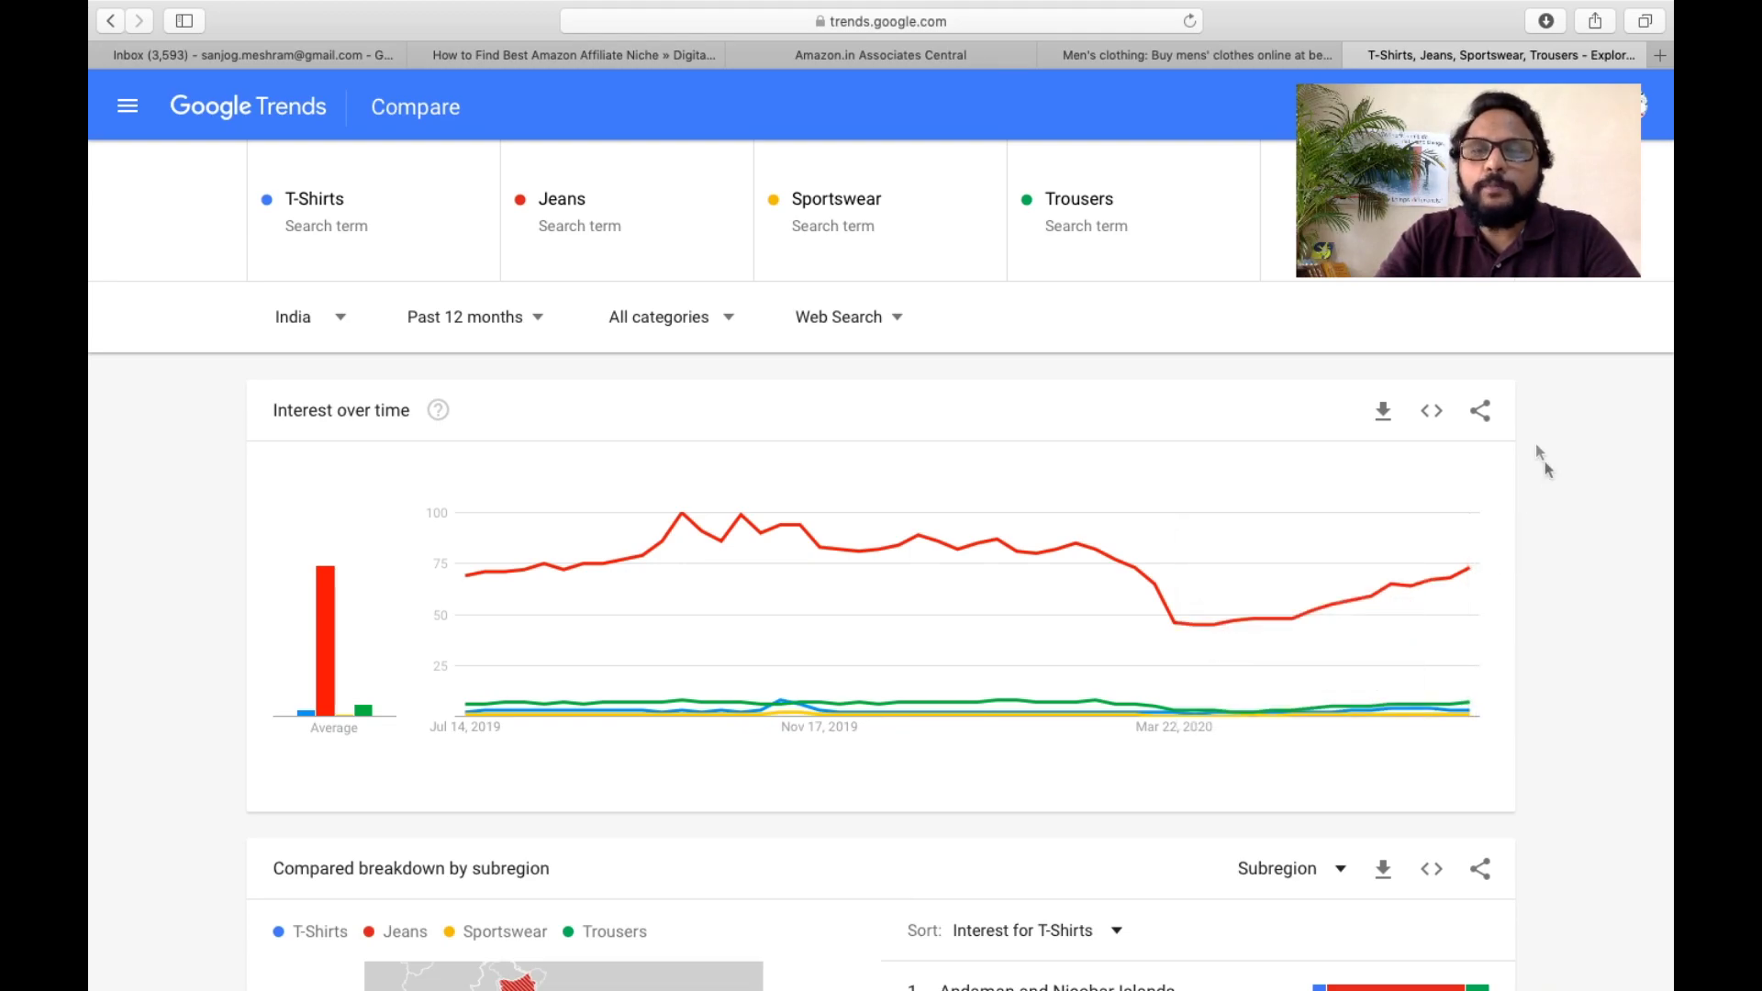
- Switch to the Excel worksheet and enter Jeans in Niche cell C7, below T-Shirts & Polos
{"action": "key", "text": "super+Tab"}
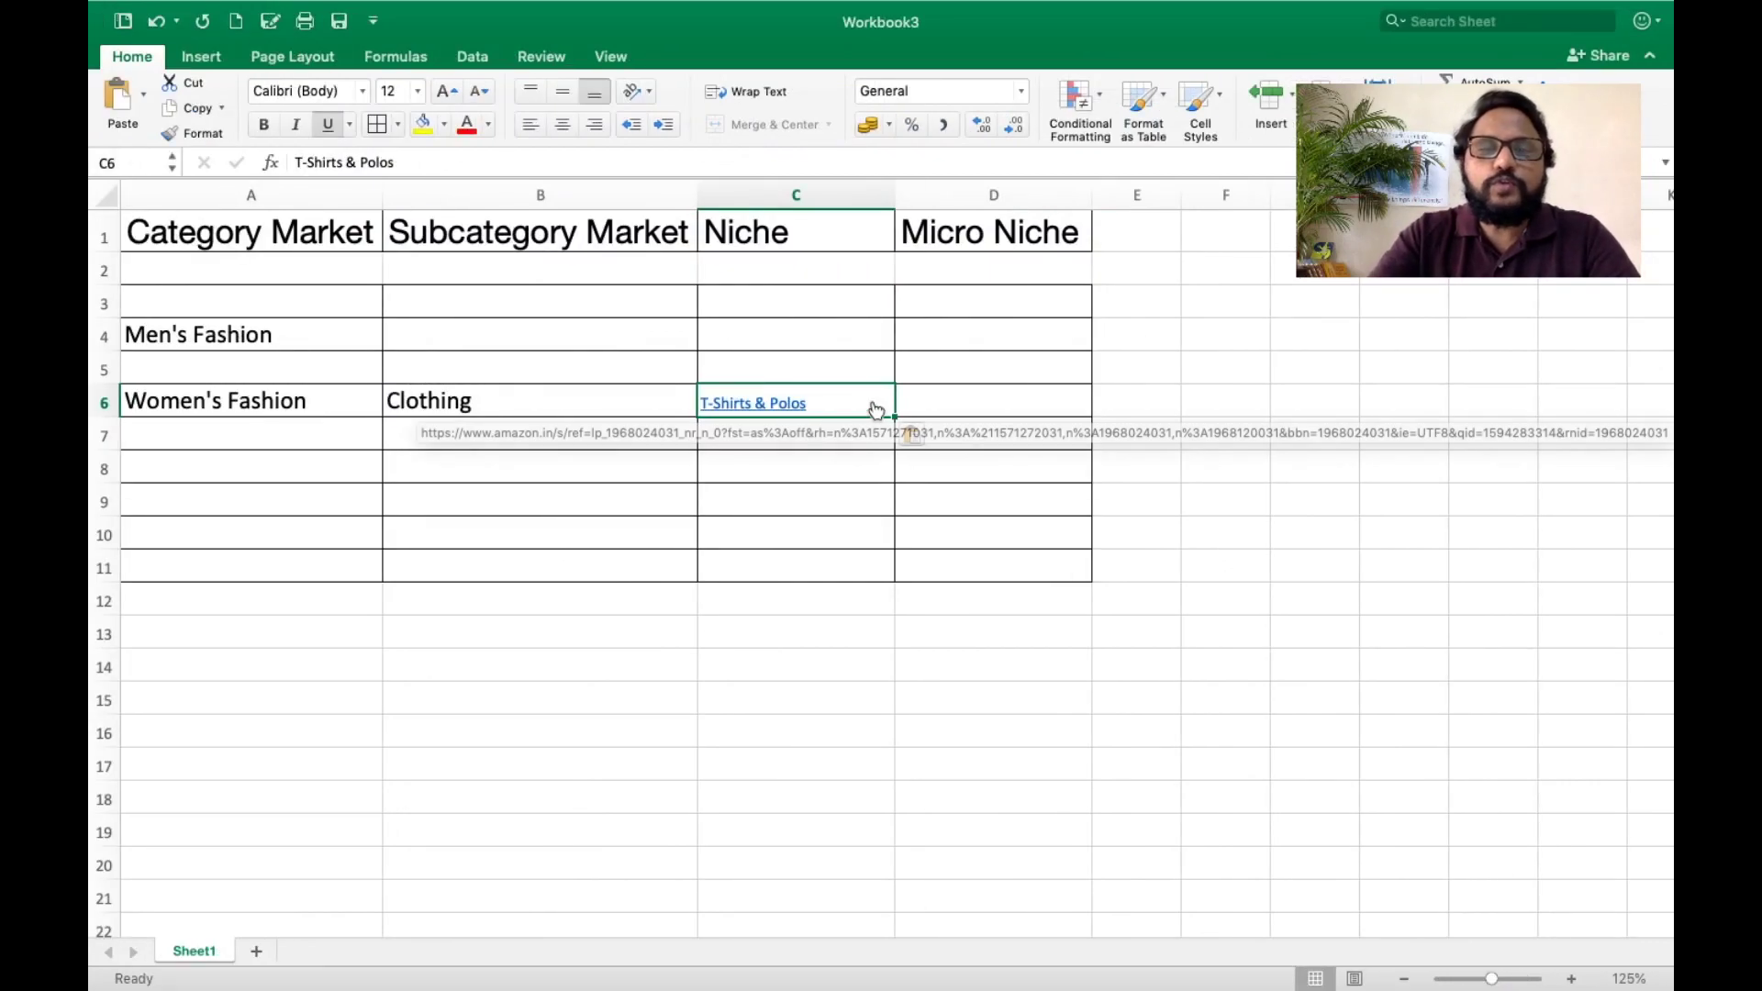
{"action": "left_click", "coordinate": [789, 442]}
{"action": "type", "text": "Jeans"}
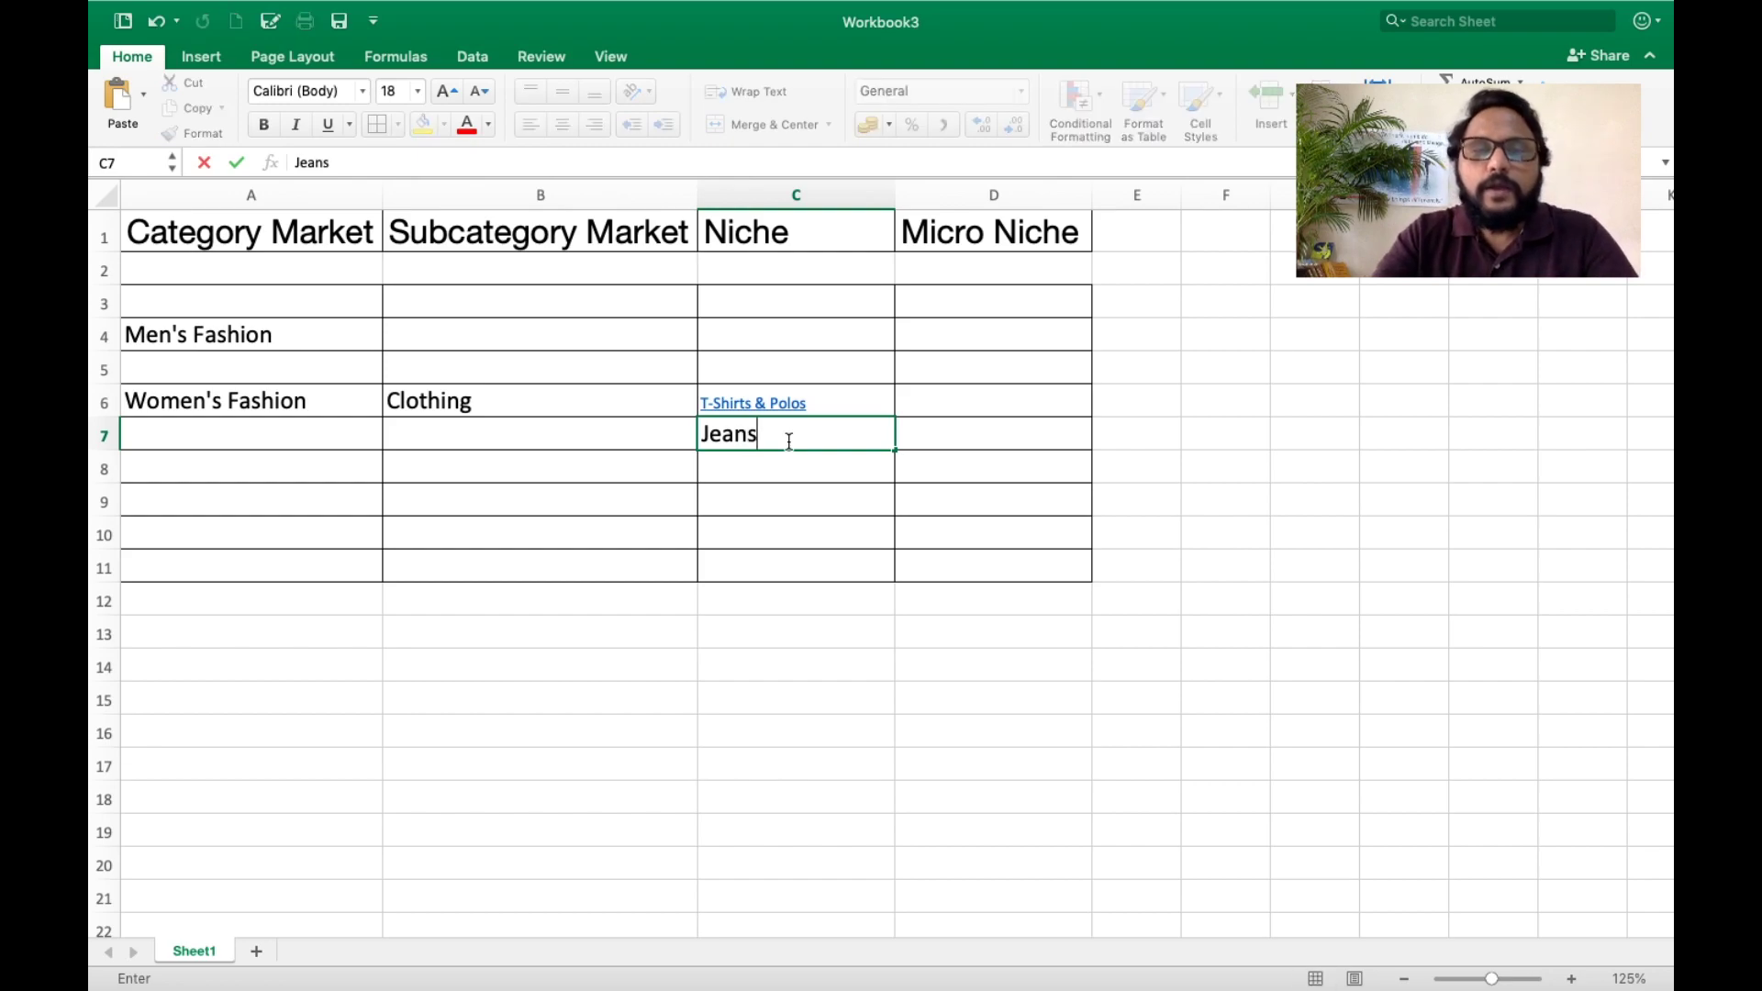
- Return to Safari and open the Jeans category from the Amazon.in men's clothing page
{"action": "key", "text": "super+Tab"}
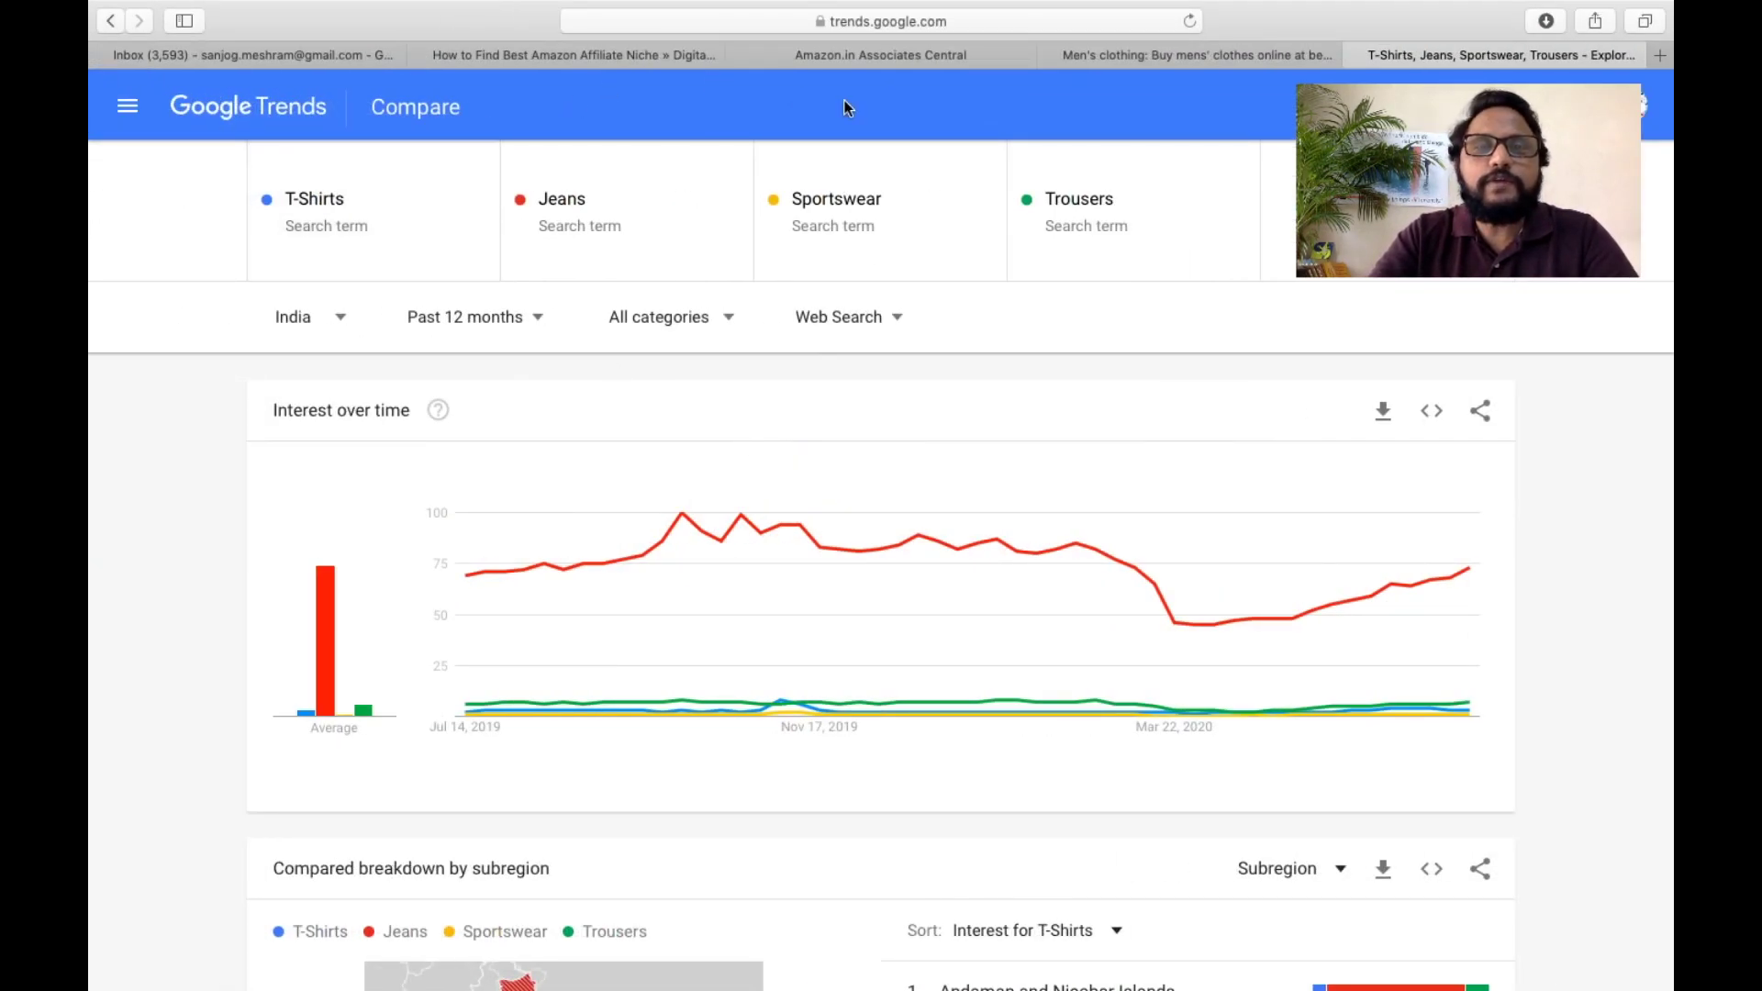
{"action": "left_click", "coordinate": [931, 54]}
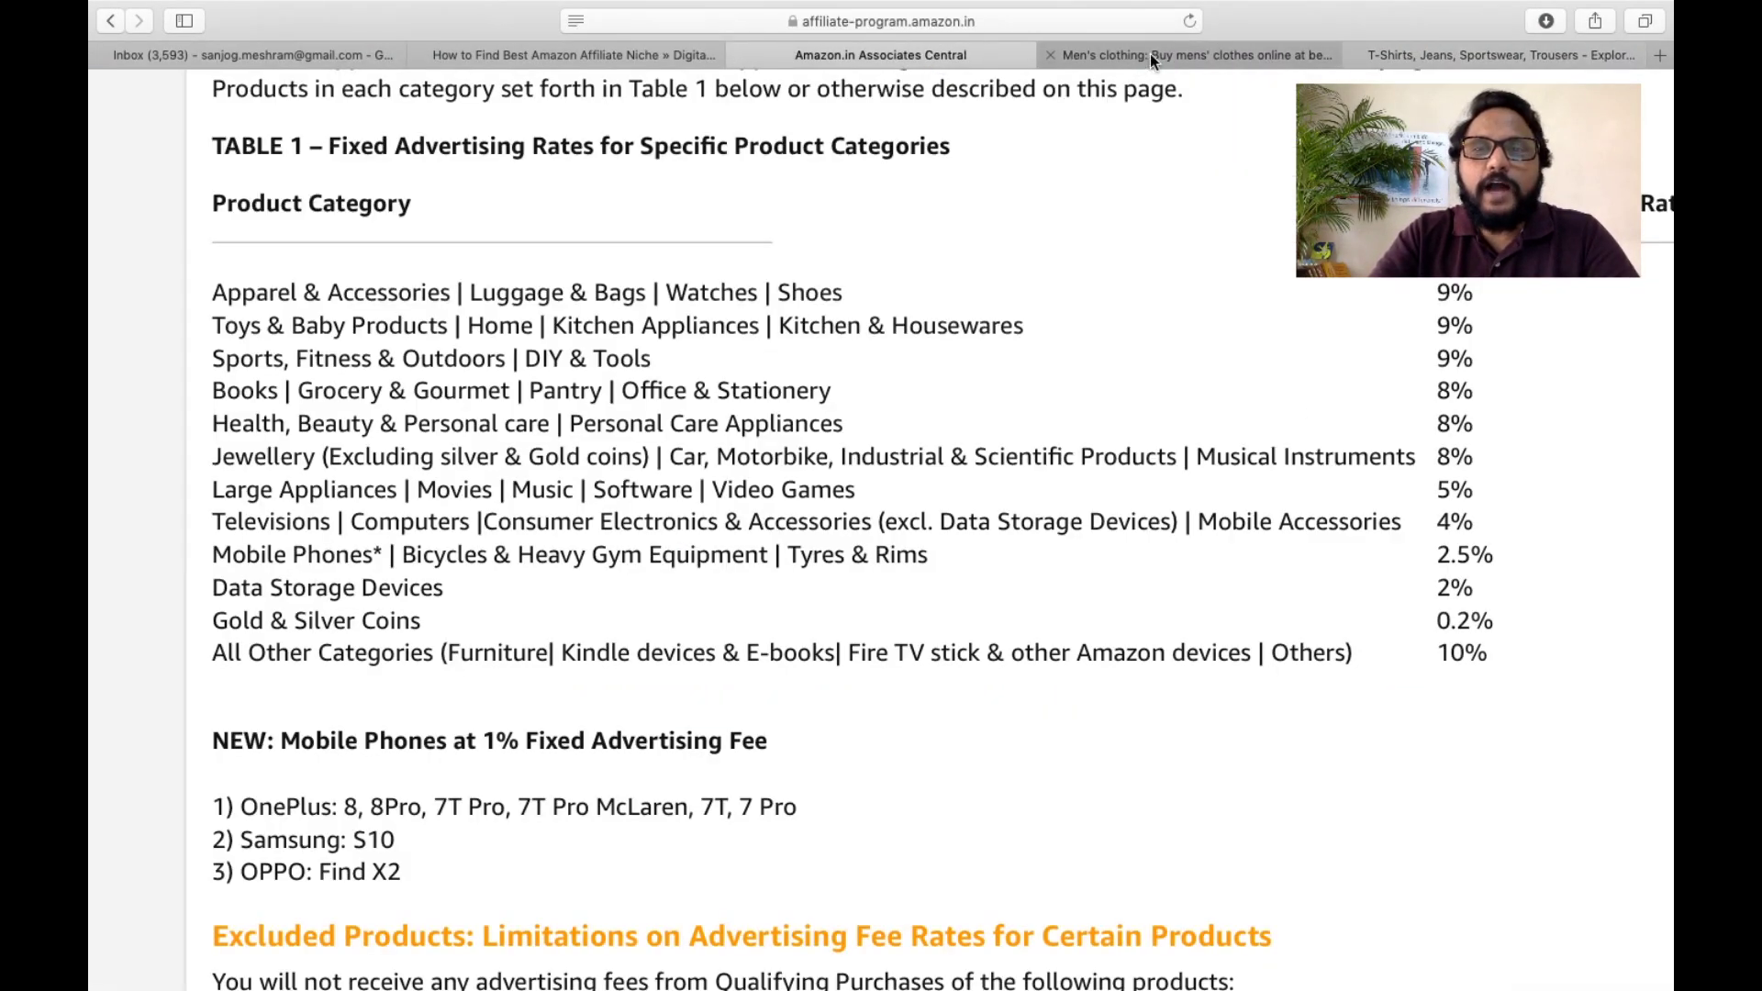
{"action": "left_click", "coordinate": [1149, 53]}
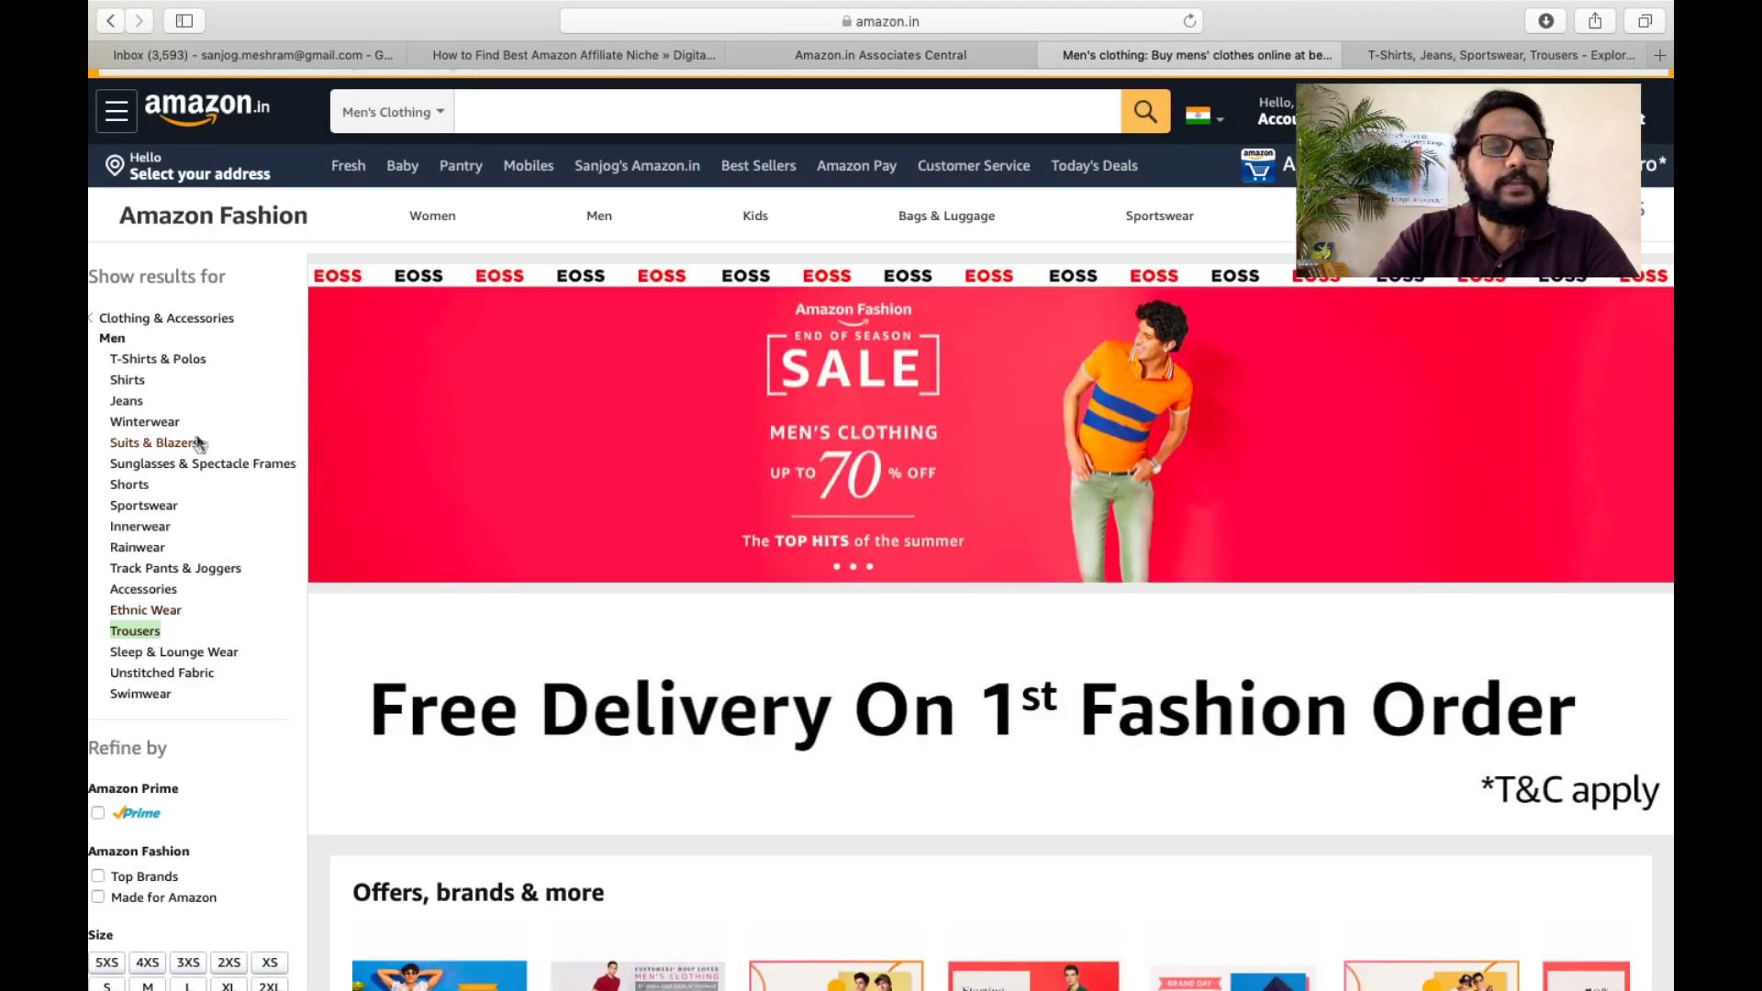
{"action": "left_click", "coordinate": [126, 402]}
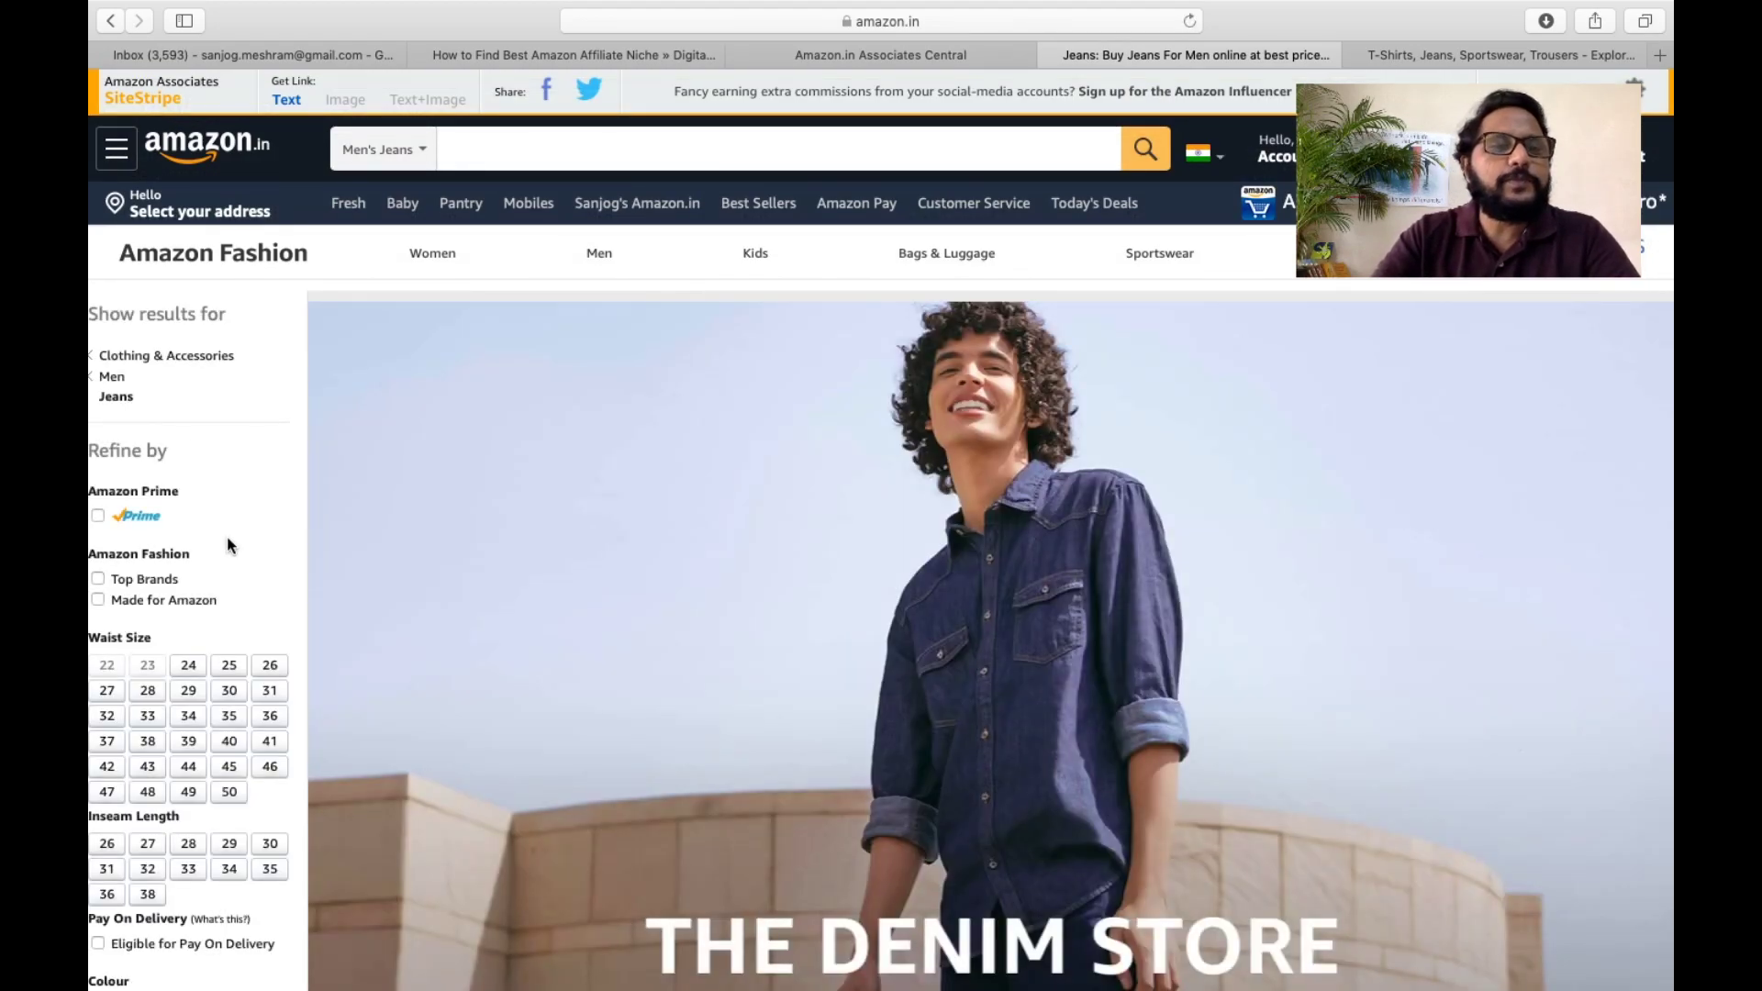
- Examine the fit, style, closure type, brand and price filters on the men's Jeans page for possible micro niches
{"action": "scroll", "coordinate": [228, 538], "scroll_direction": "down", "scroll_amount": 1}
{"action": "scroll", "coordinate": [228, 540], "scroll_direction": "down", "scroll_amount": 5}
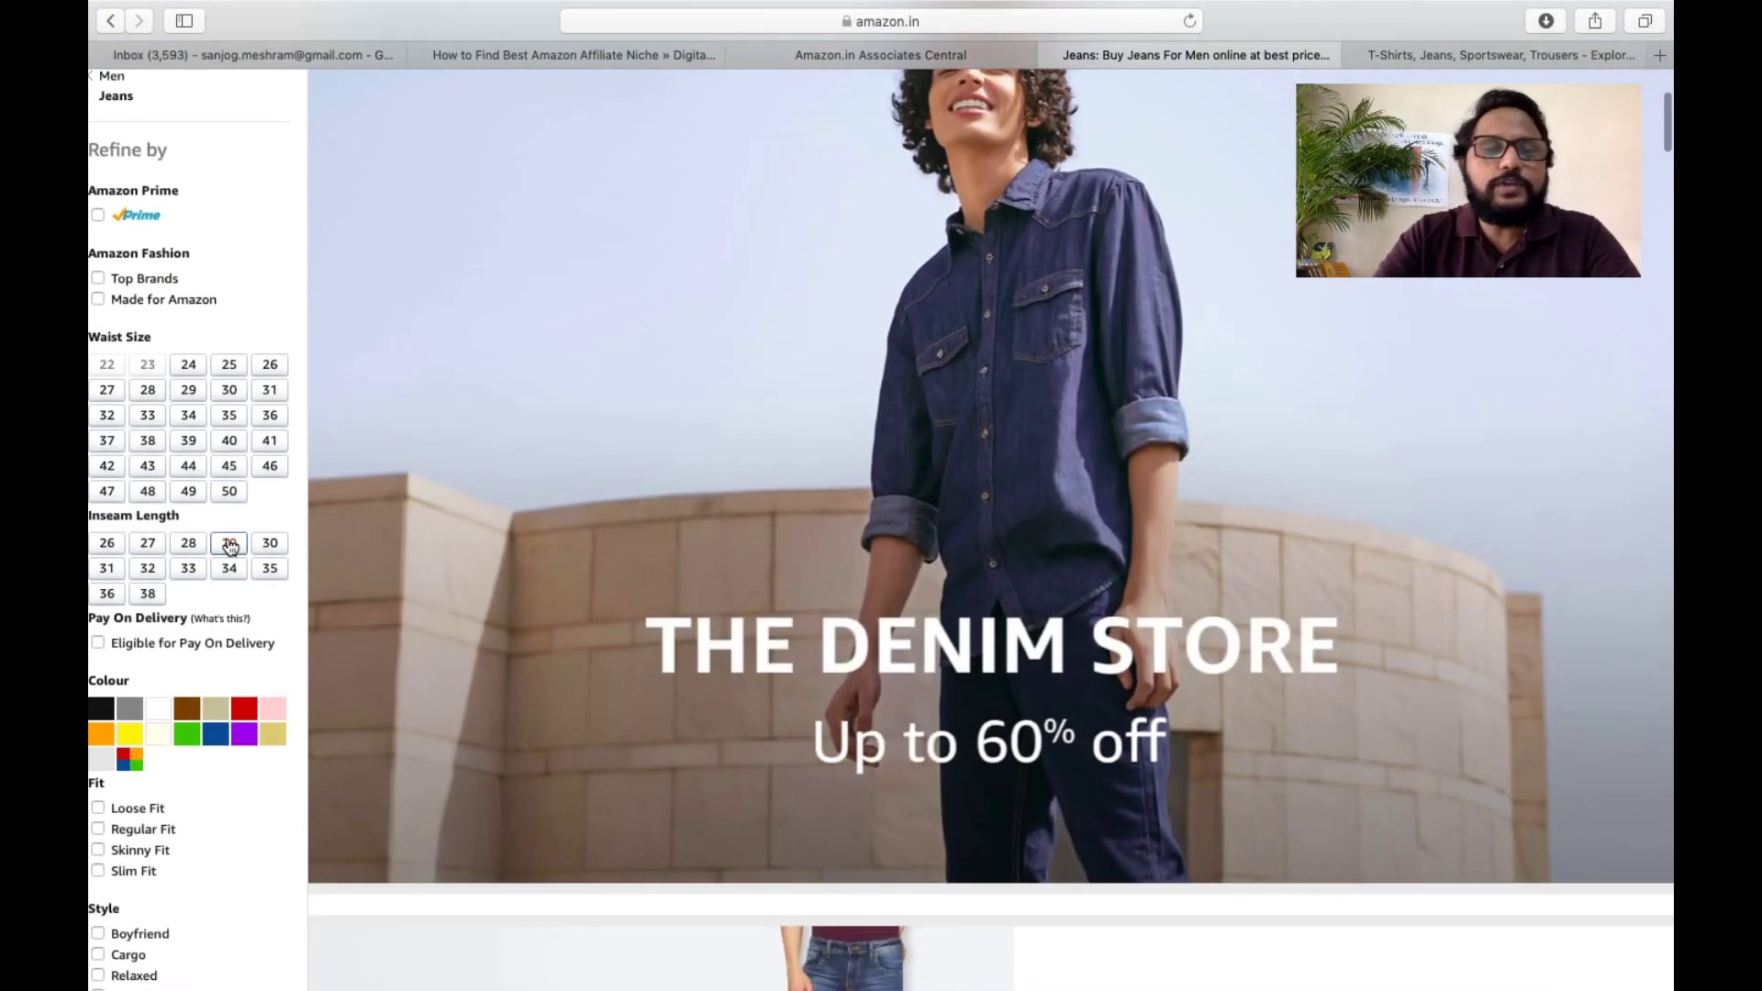
{"action": "scroll", "coordinate": [230, 547], "scroll_direction": "down", "scroll_amount": 7}
{"action": "scroll", "coordinate": [229, 547], "scroll_direction": "down", "scroll_amount": 1}
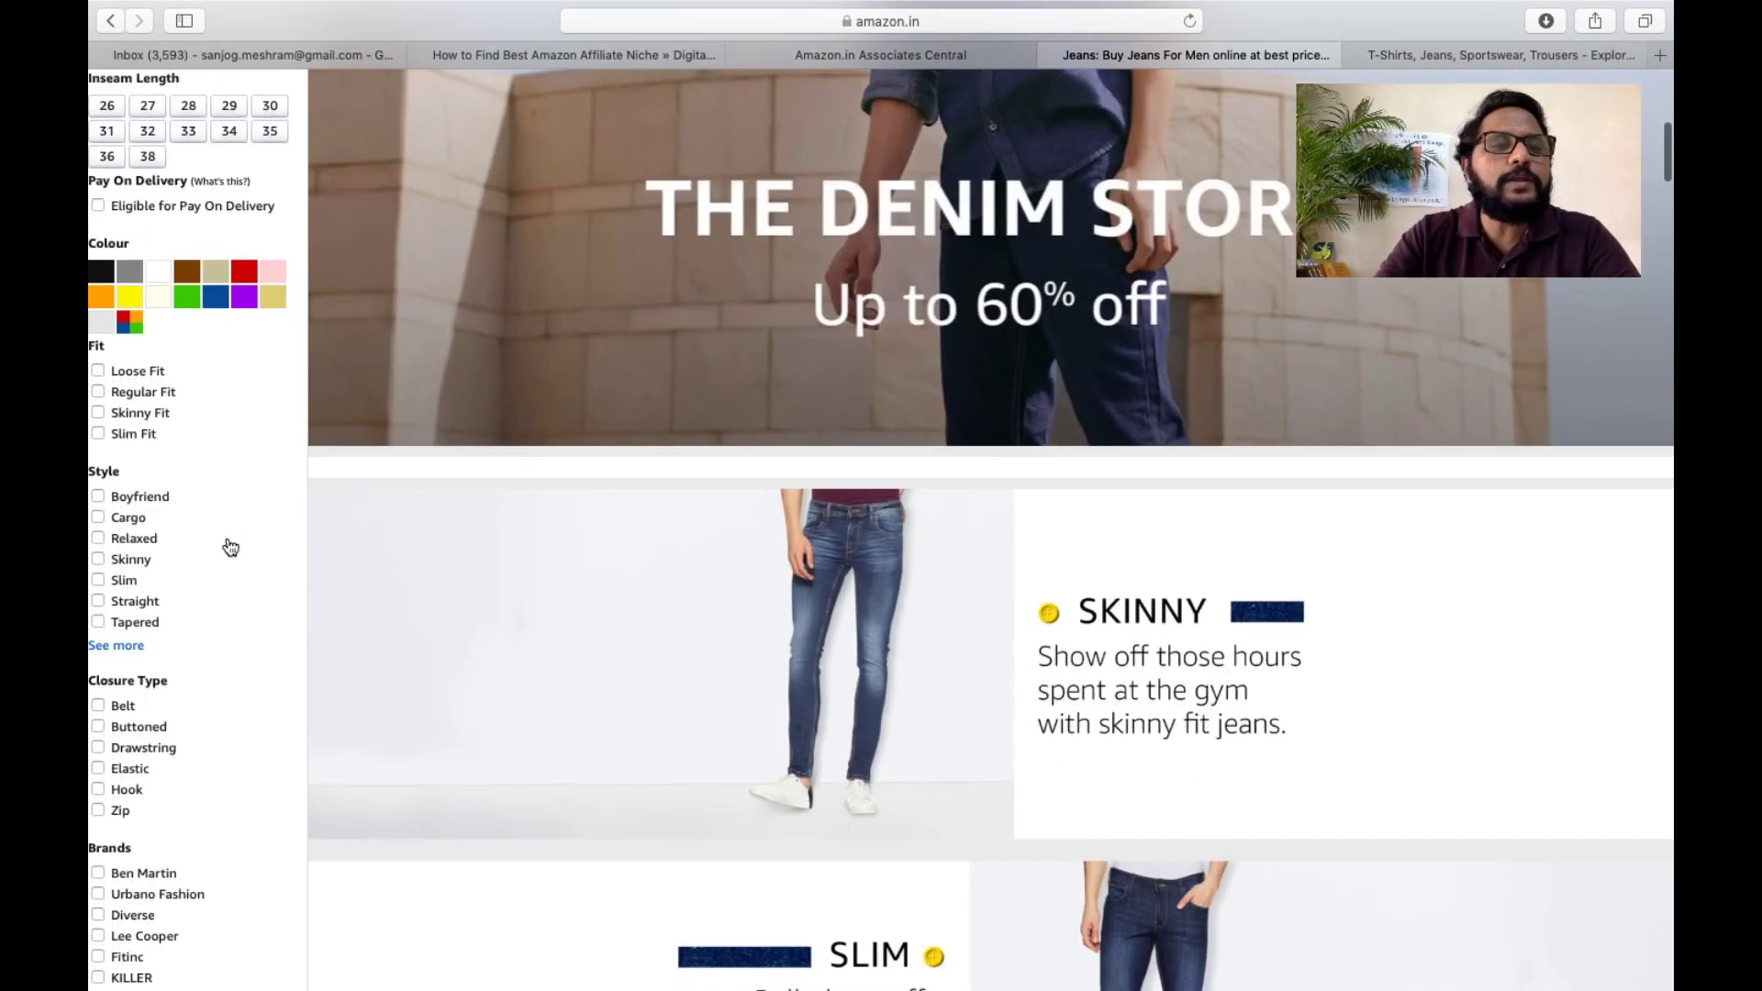
{"action": "scroll", "coordinate": [105, 468], "scroll_direction": "down", "scroll_amount": 1}
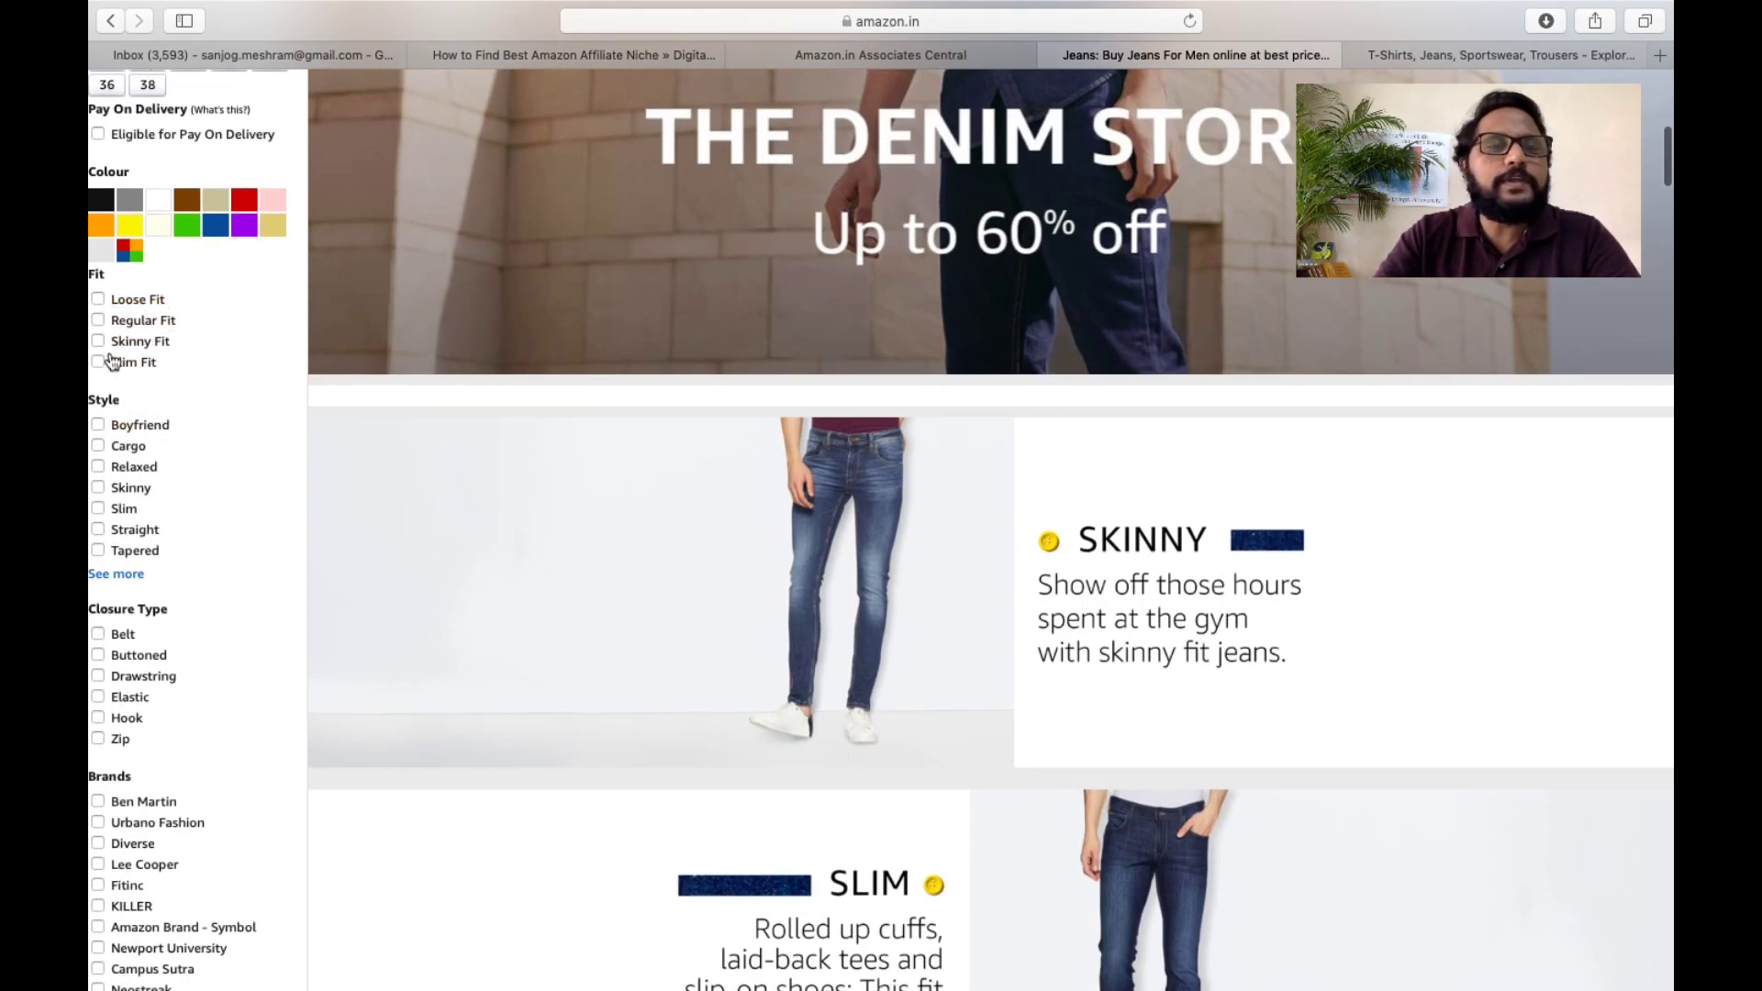
{"action": "scroll", "coordinate": [180, 395], "scroll_direction": "down", "scroll_amount": 2}
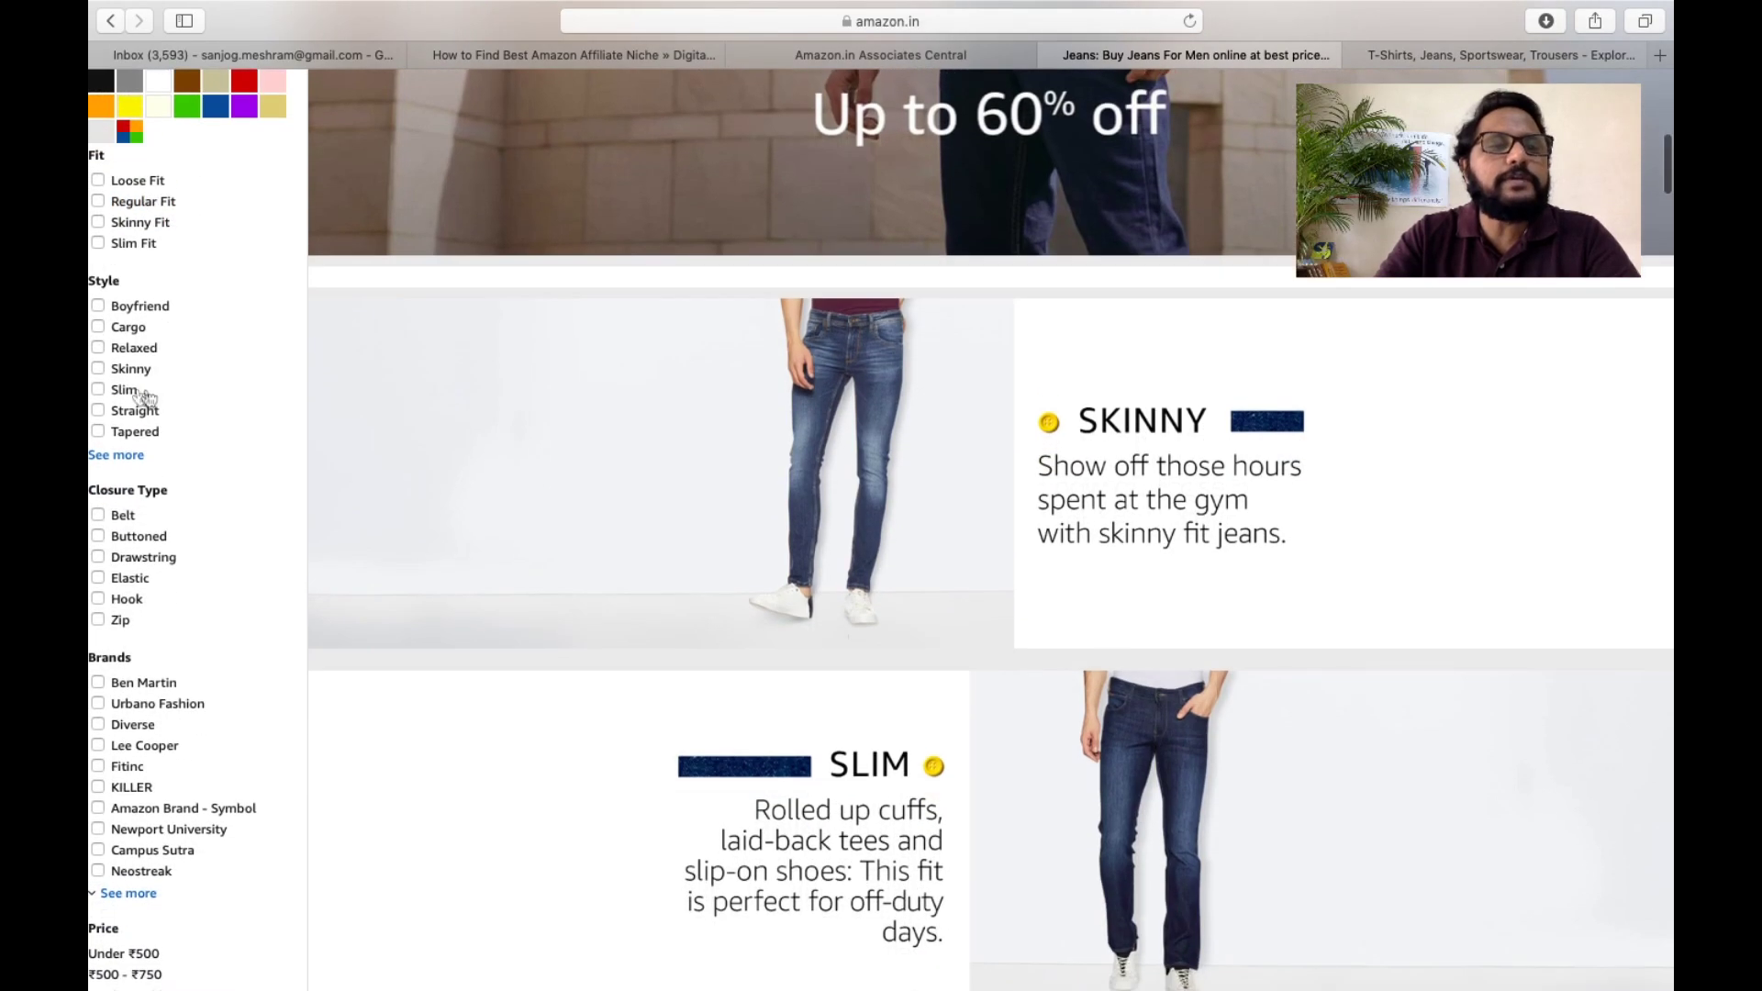
{"action": "scroll", "coordinate": [202, 512], "scroll_direction": "down", "scroll_amount": 3}
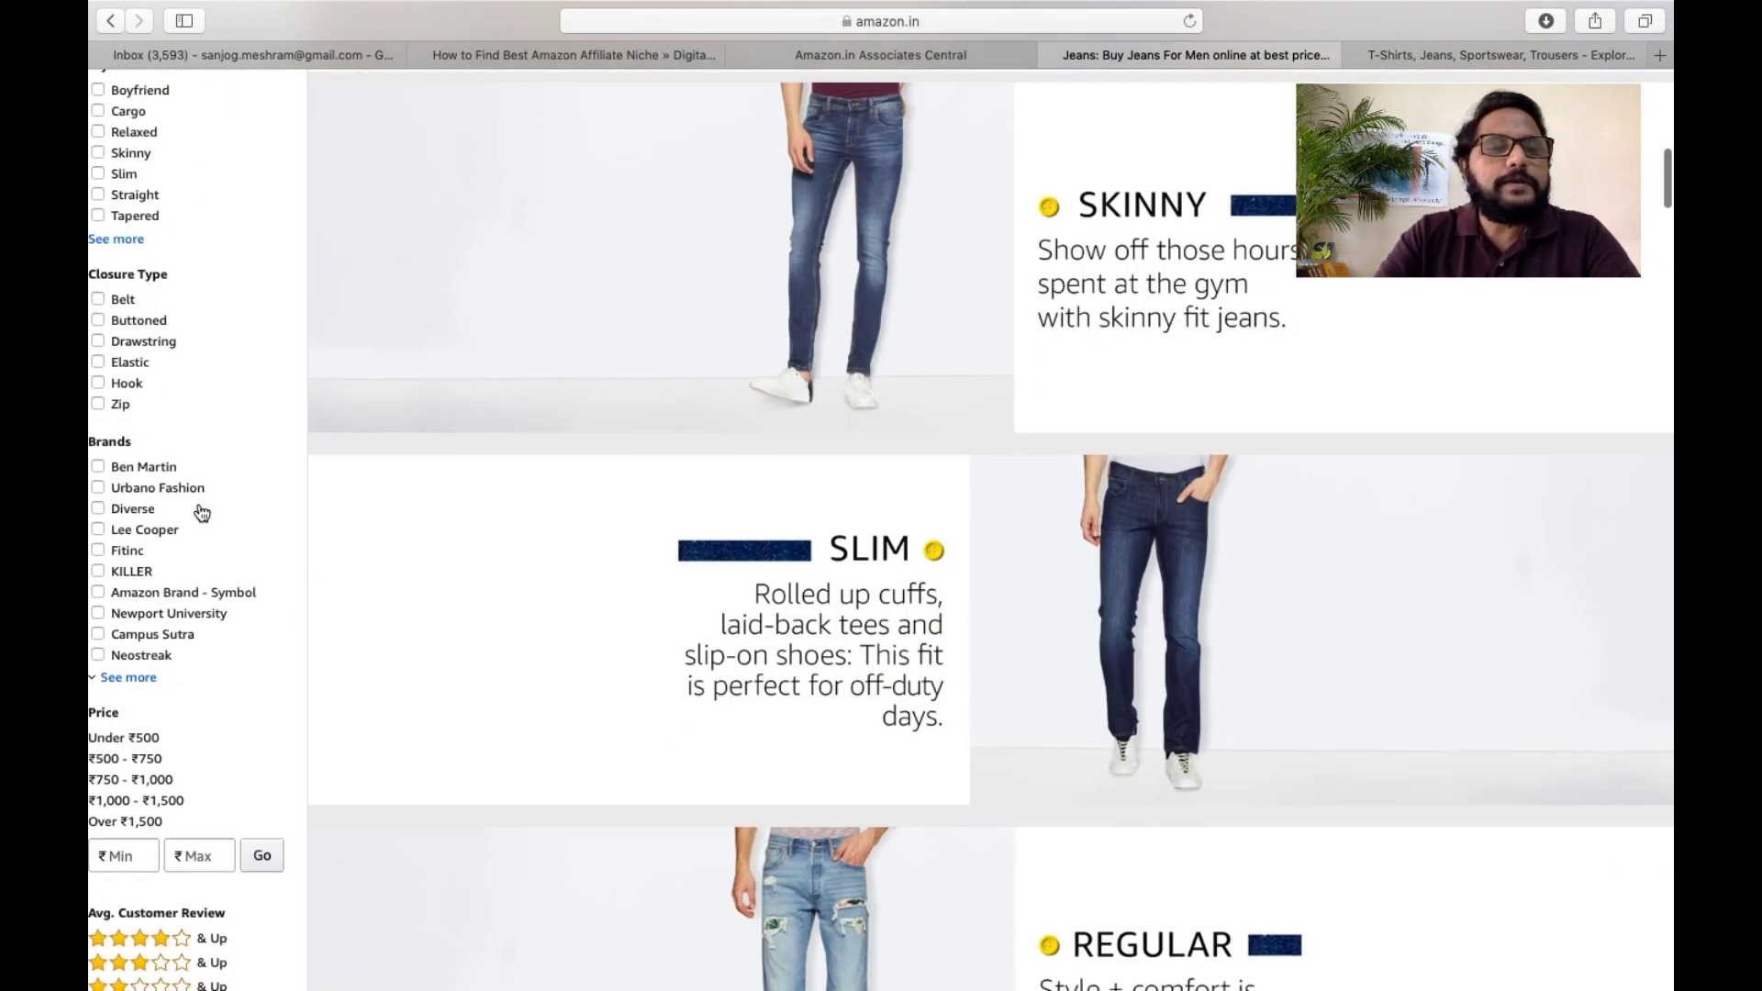
{"action": "scroll", "coordinate": [202, 512], "scroll_direction": "down", "scroll_amount": 1}
{"action": "scroll", "coordinate": [202, 513], "scroll_direction": "down", "scroll_amount": 1}
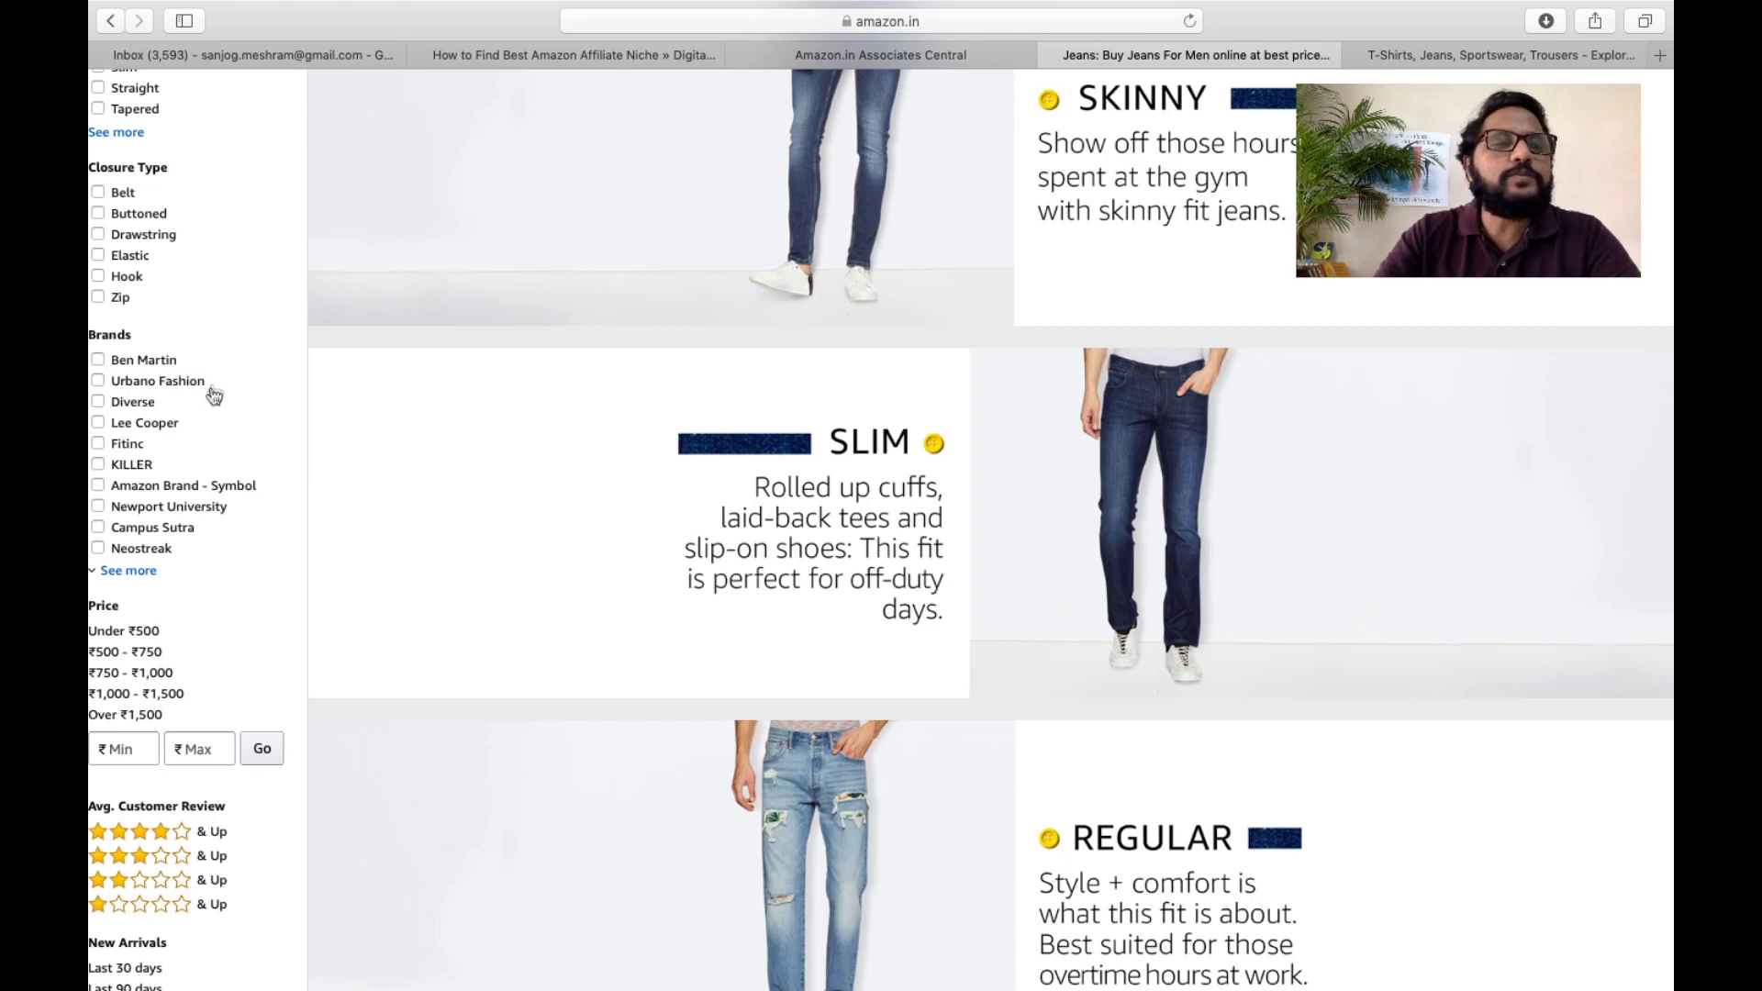
- Filter the men's Jeans results by the Lee Cooper brand and the Under ₹500 price range
{"action": "left_click", "coordinate": [191, 422]}
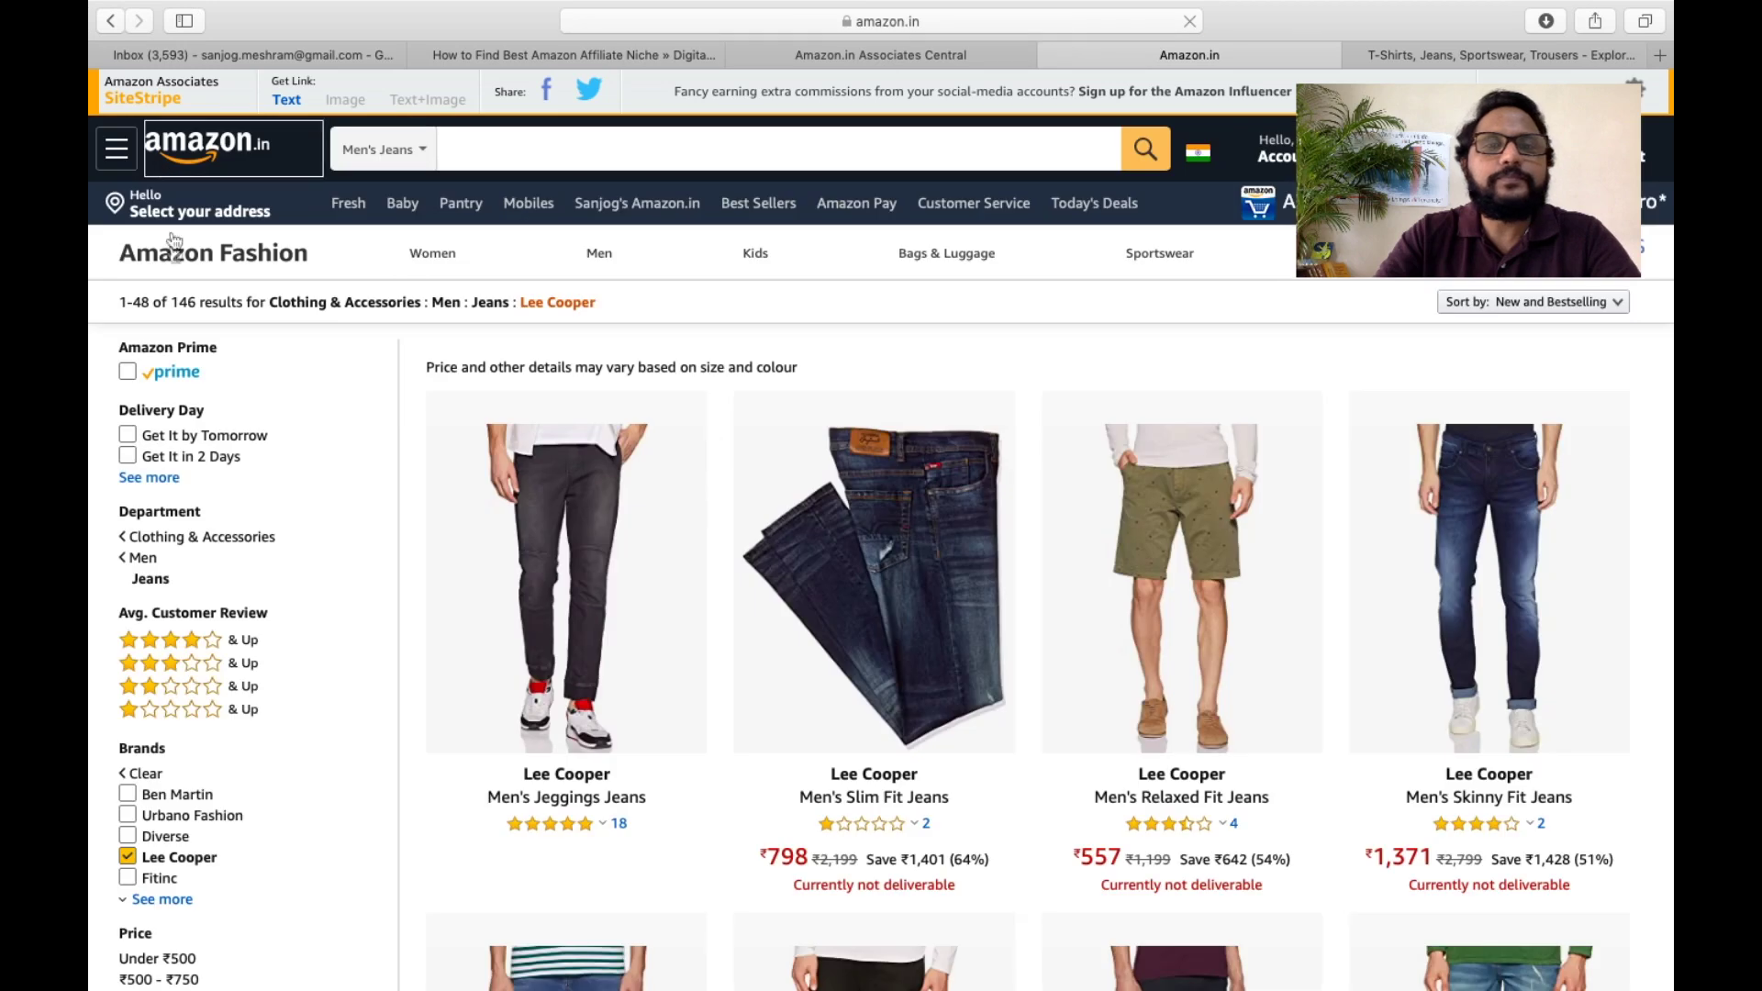
{"action": "scroll", "coordinate": [169, 562], "scroll_direction": "down", "scroll_amount": 5}
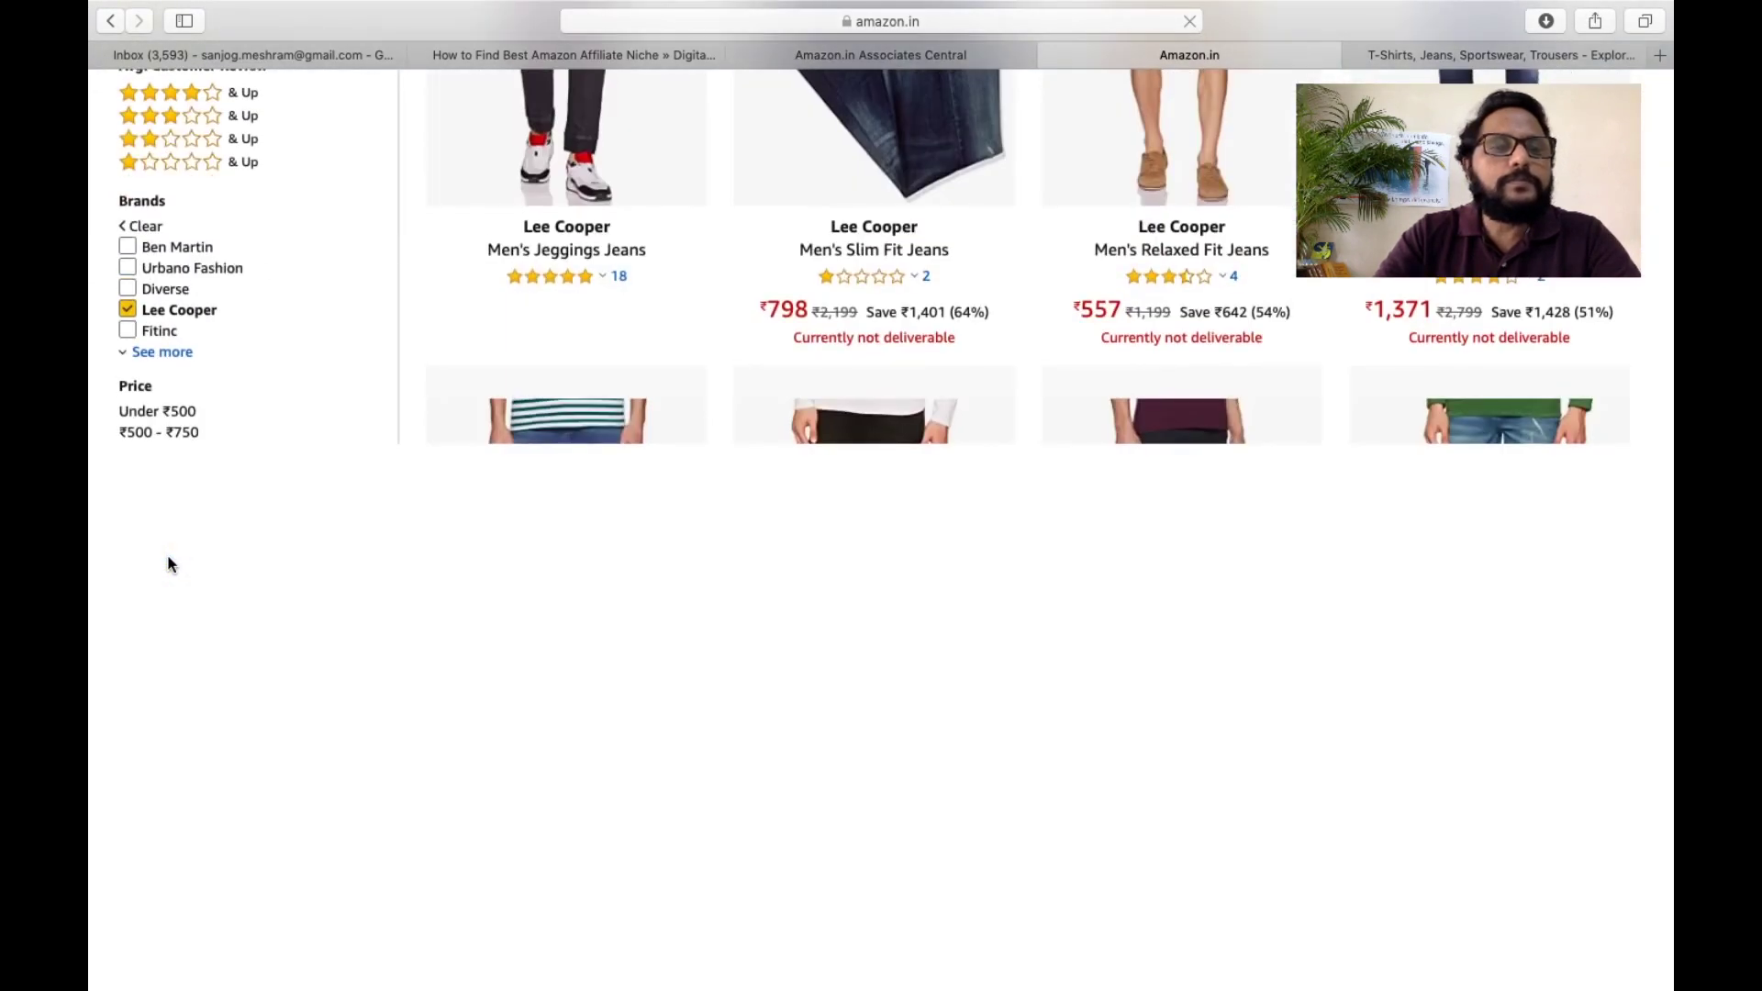
{"action": "scroll", "coordinate": [169, 562], "scroll_direction": "down", "scroll_amount": 6}
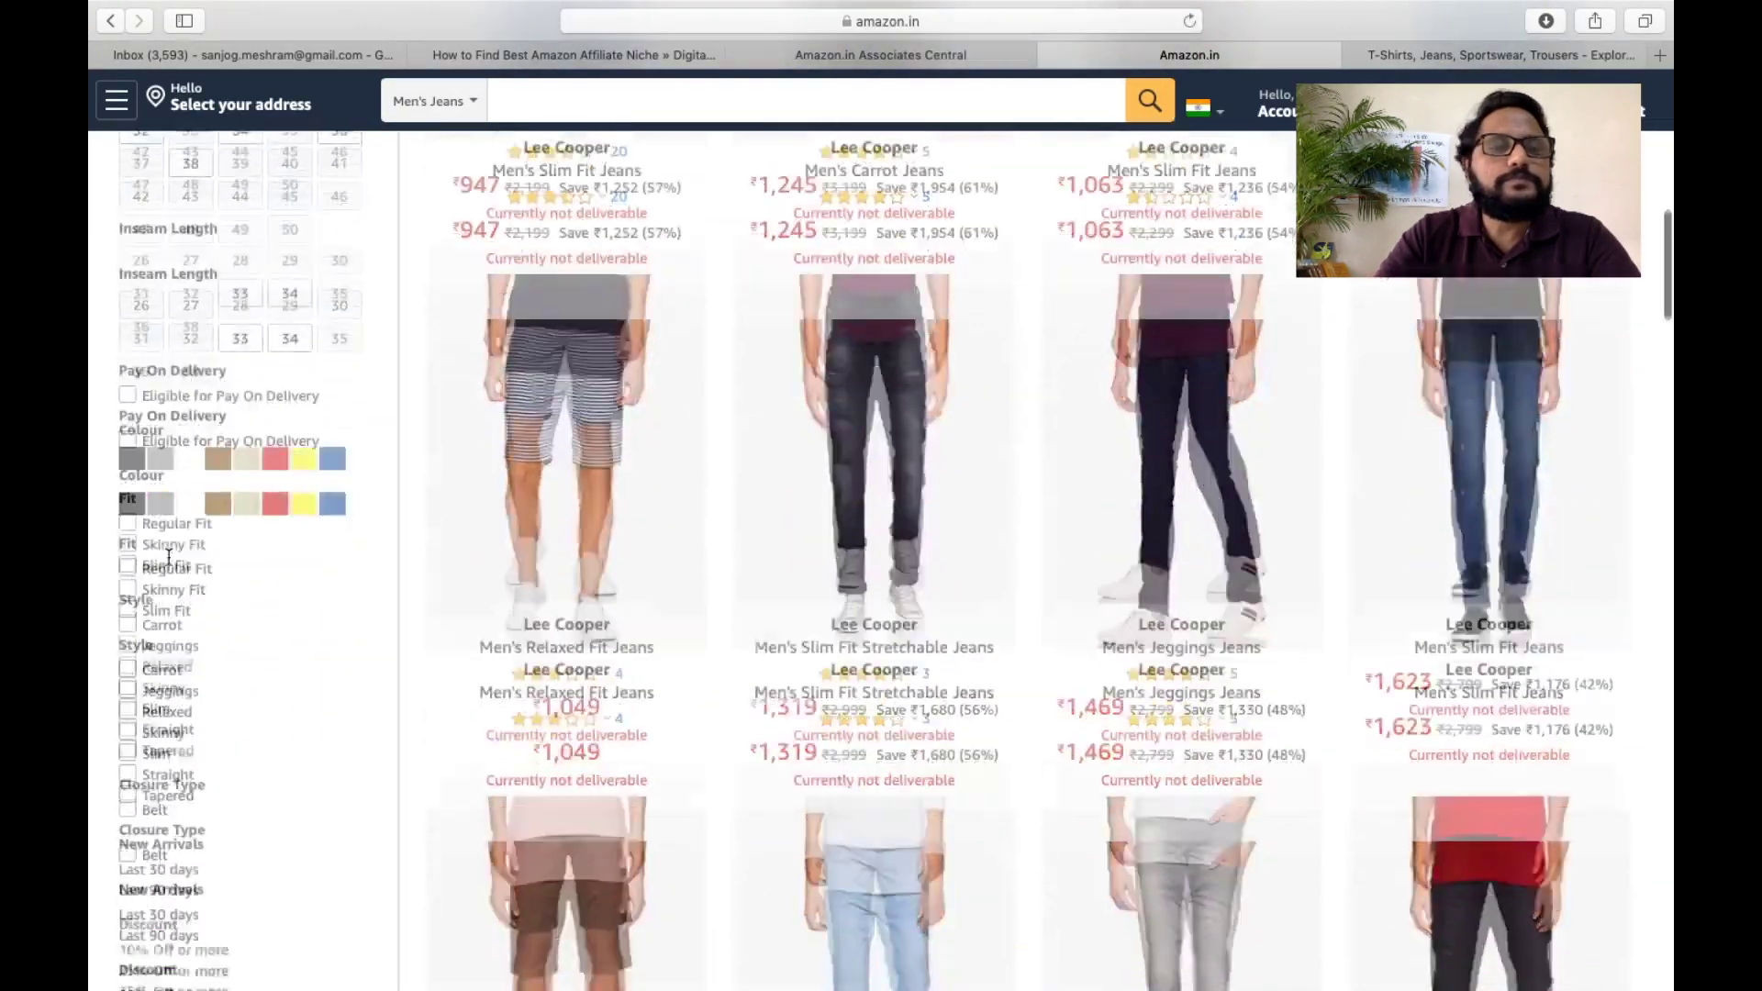
{"action": "scroll", "coordinate": [169, 560], "scroll_direction": "up", "scroll_amount": 10}
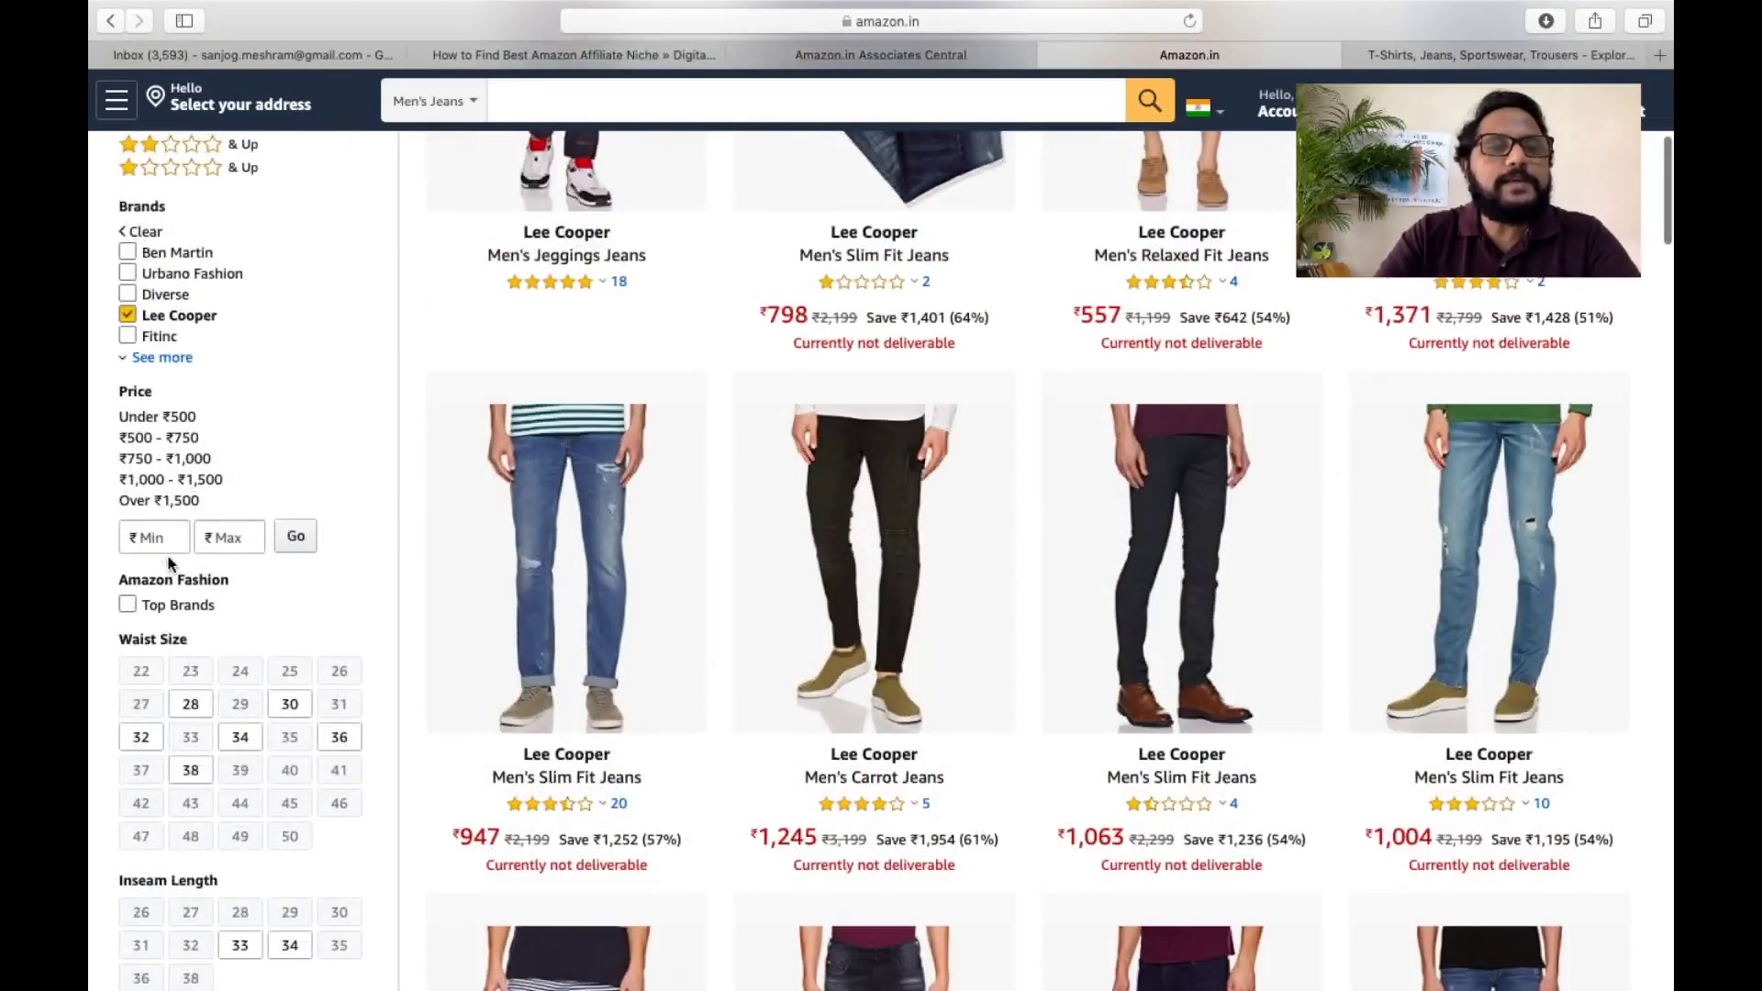
{"action": "left_click", "coordinate": [162, 419]}
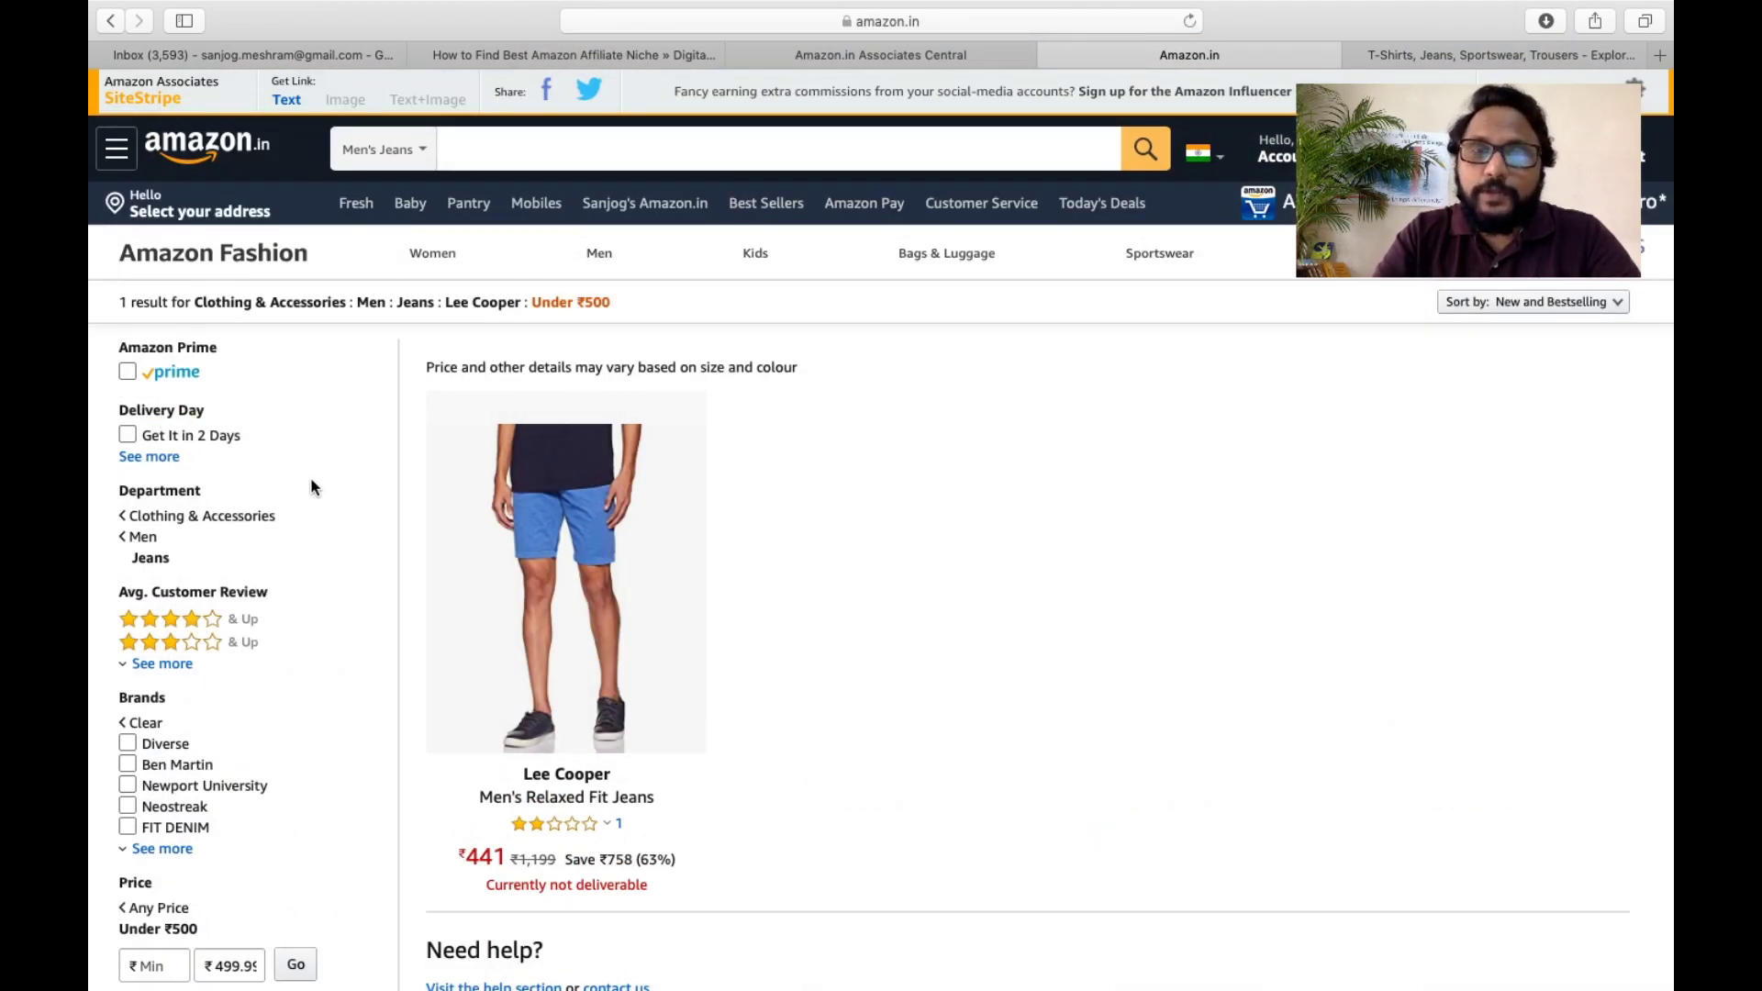
{"action": "scroll", "coordinate": [312, 488], "scroll_direction": "down", "scroll_amount": 4}
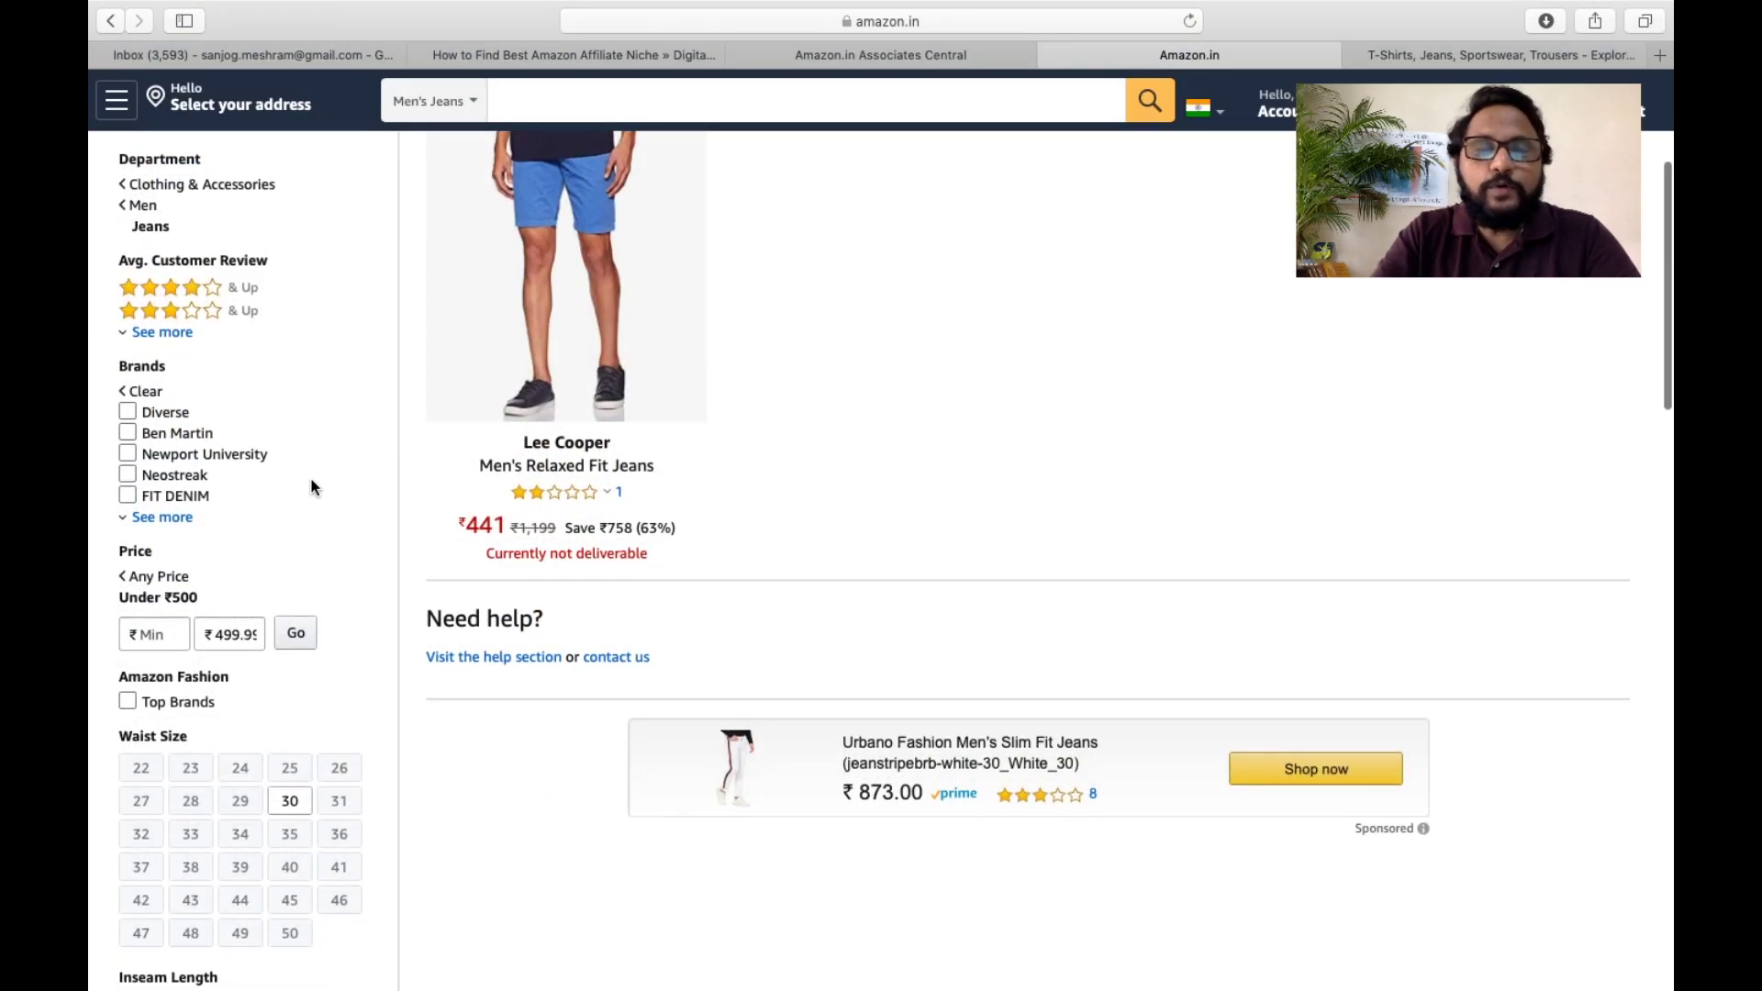
- Switch to the Excel worksheet and enter Under 500 in Micro Niche cell D7 and Under 1000 in D8
{"action": "key", "text": "super+Tab"}
{"action": "left_click", "coordinate": [965, 440]}
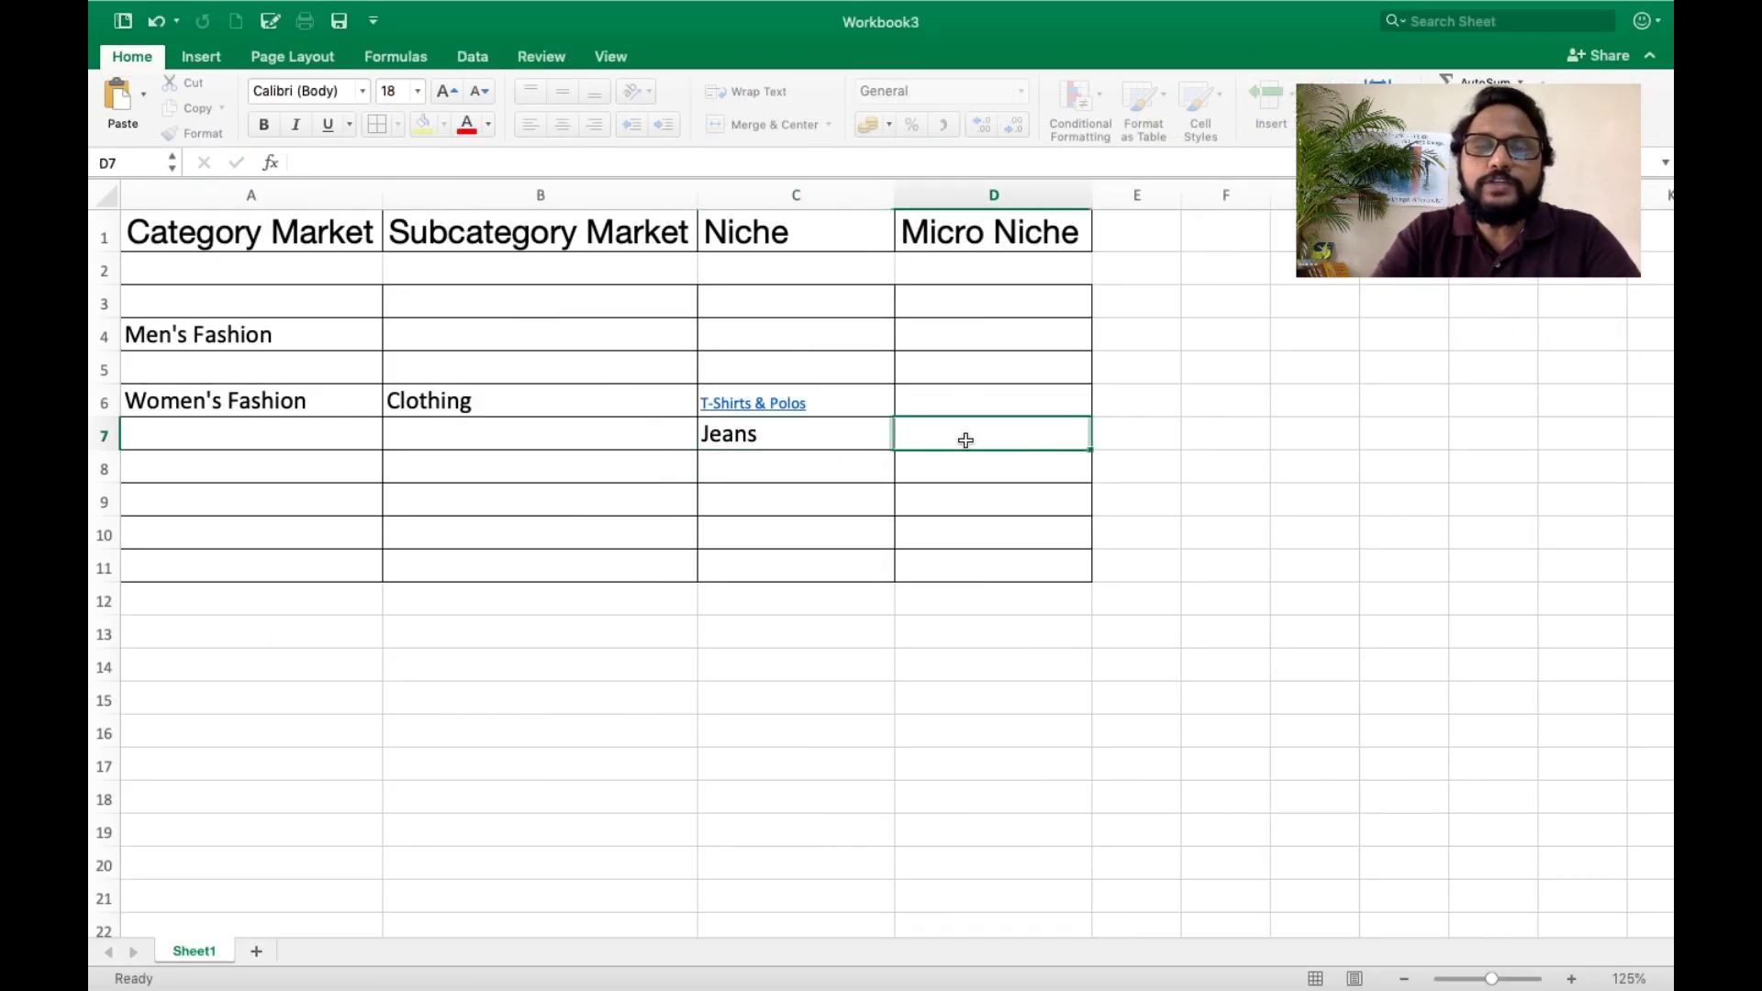
{"action": "type", "text": "Belo"}
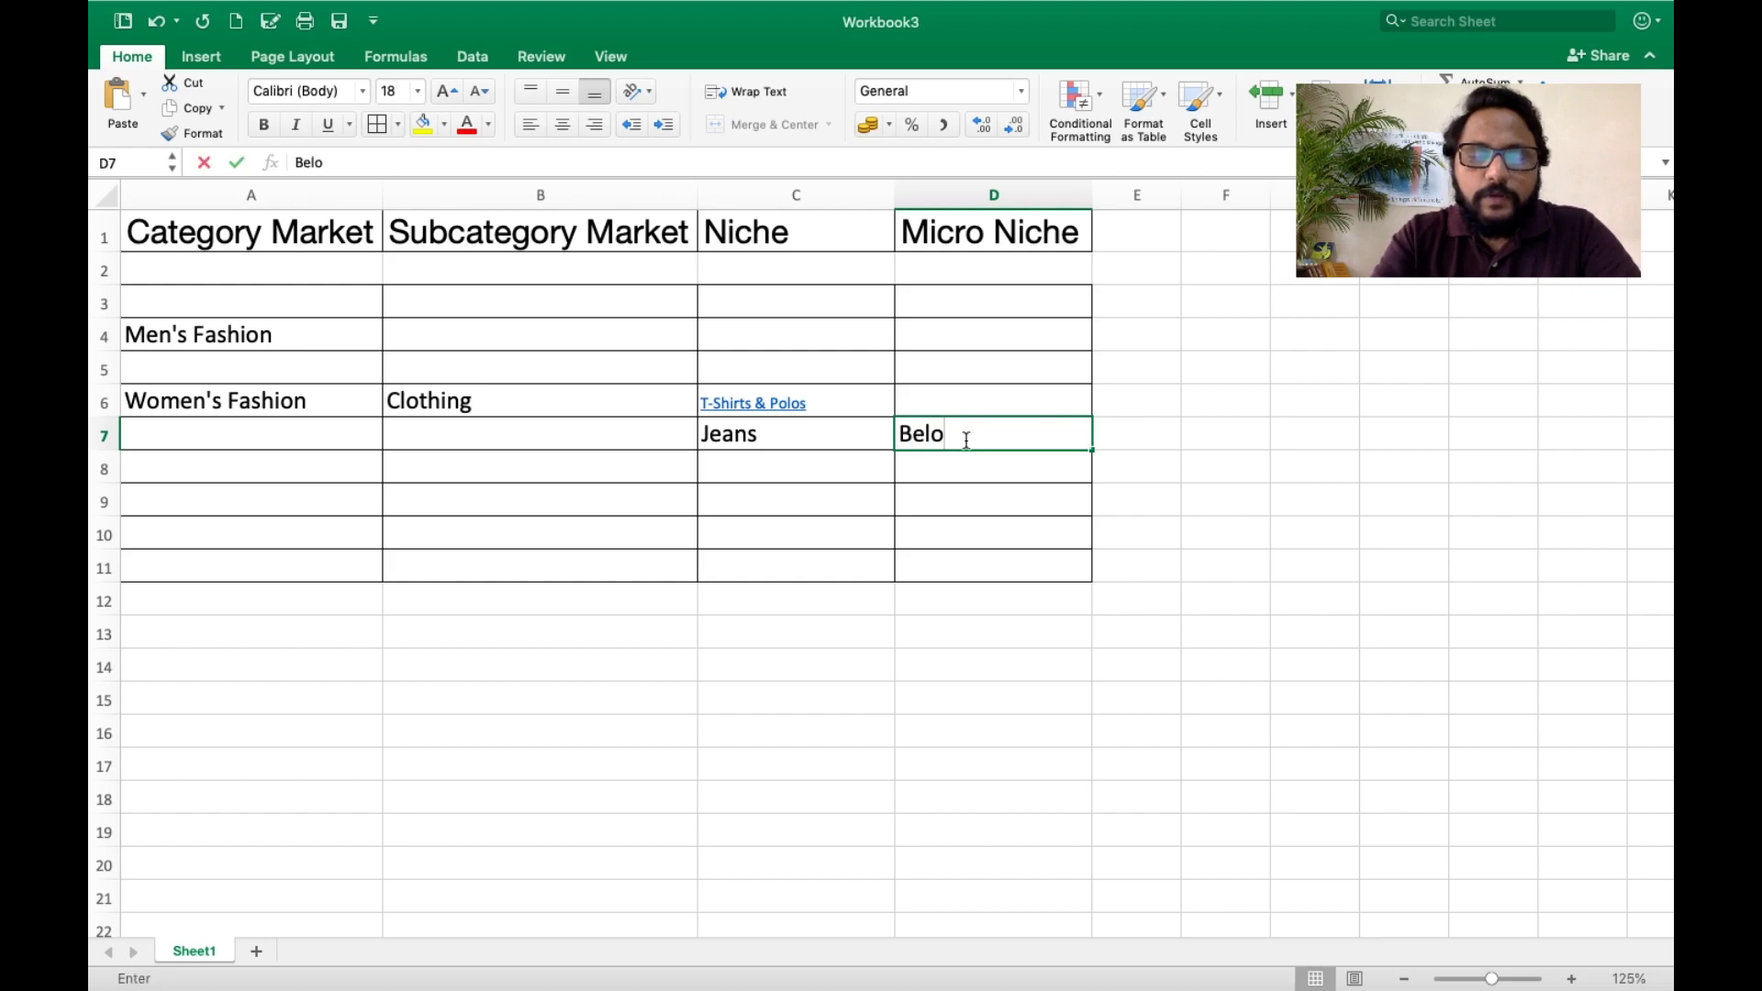
{"action": "type", "text": "w"}
{"action": "key", "text": "BackSpace"}
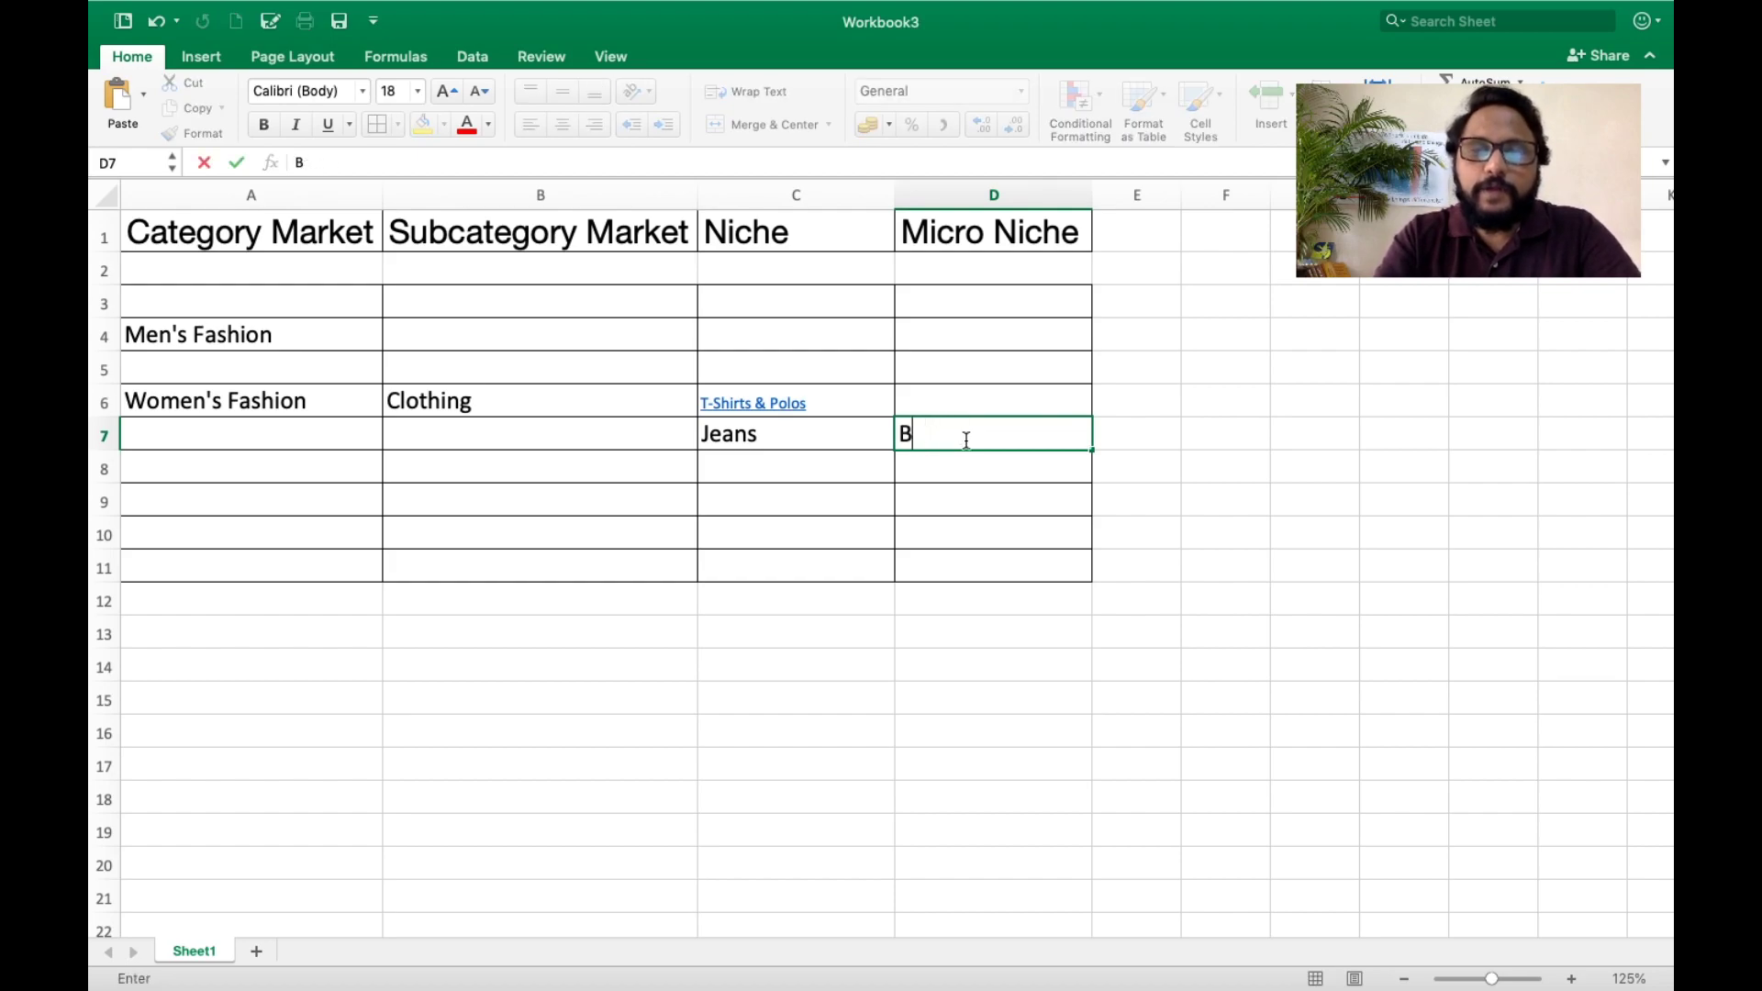
{"action": "type", "text": "Under 500"}
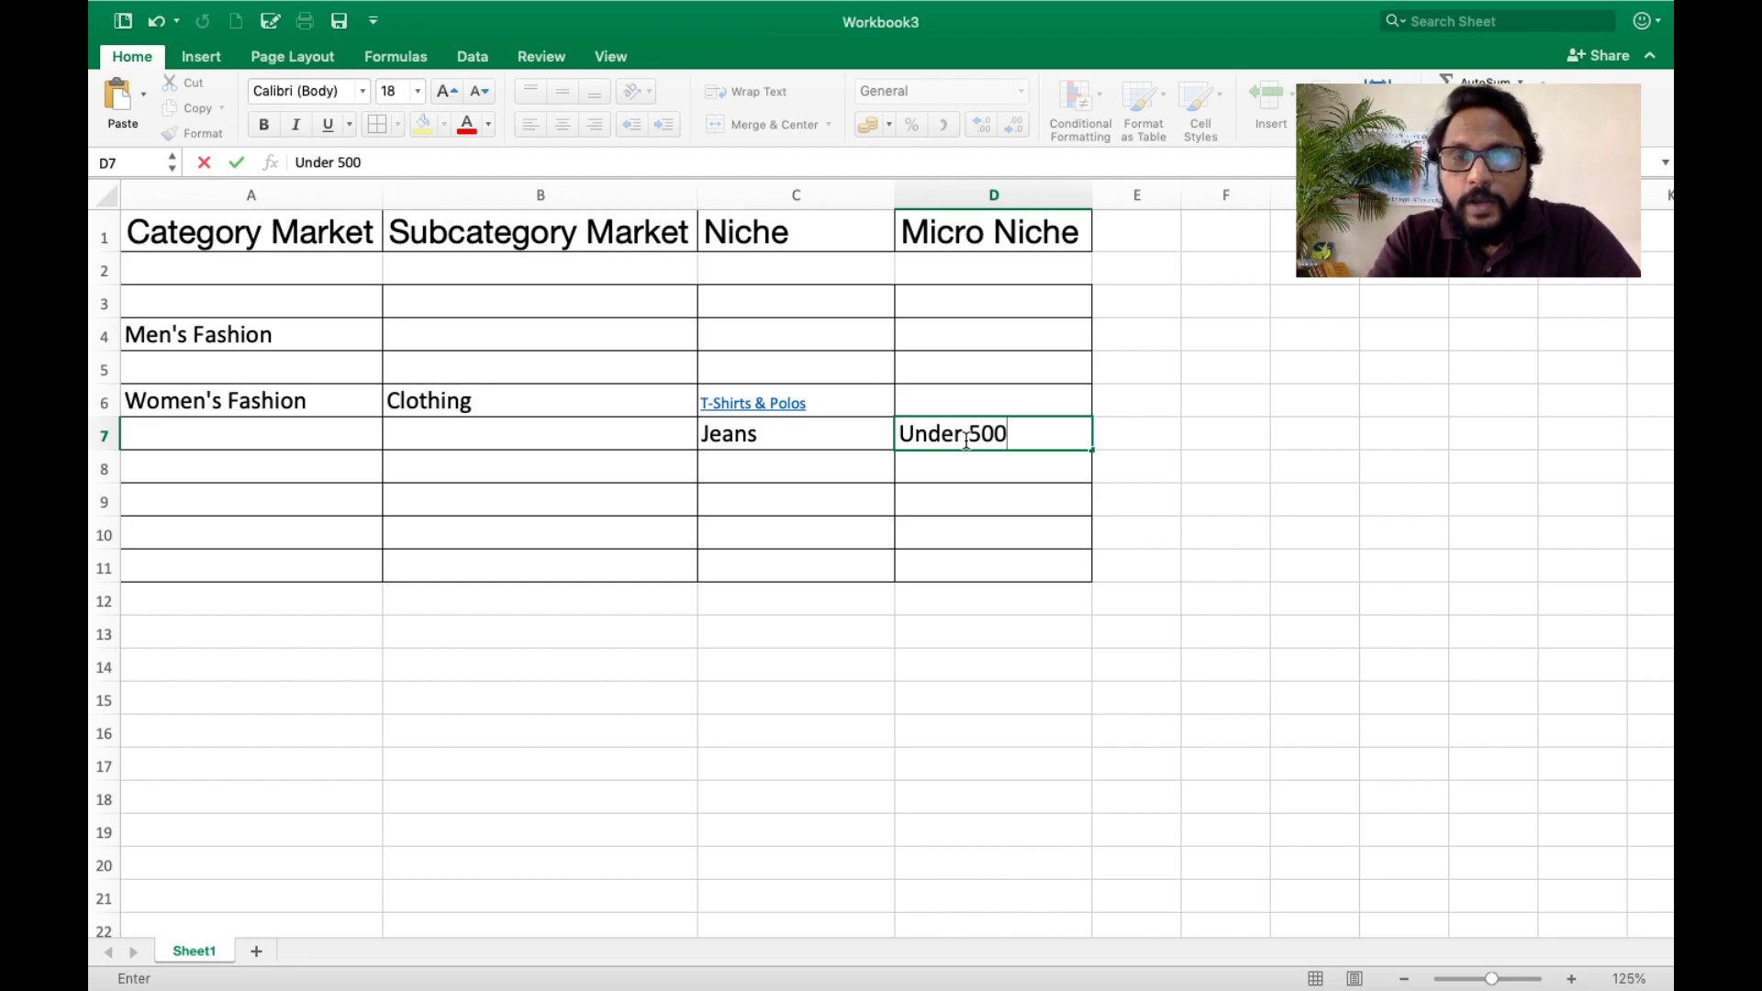
{"action": "key", "text": "Return"}
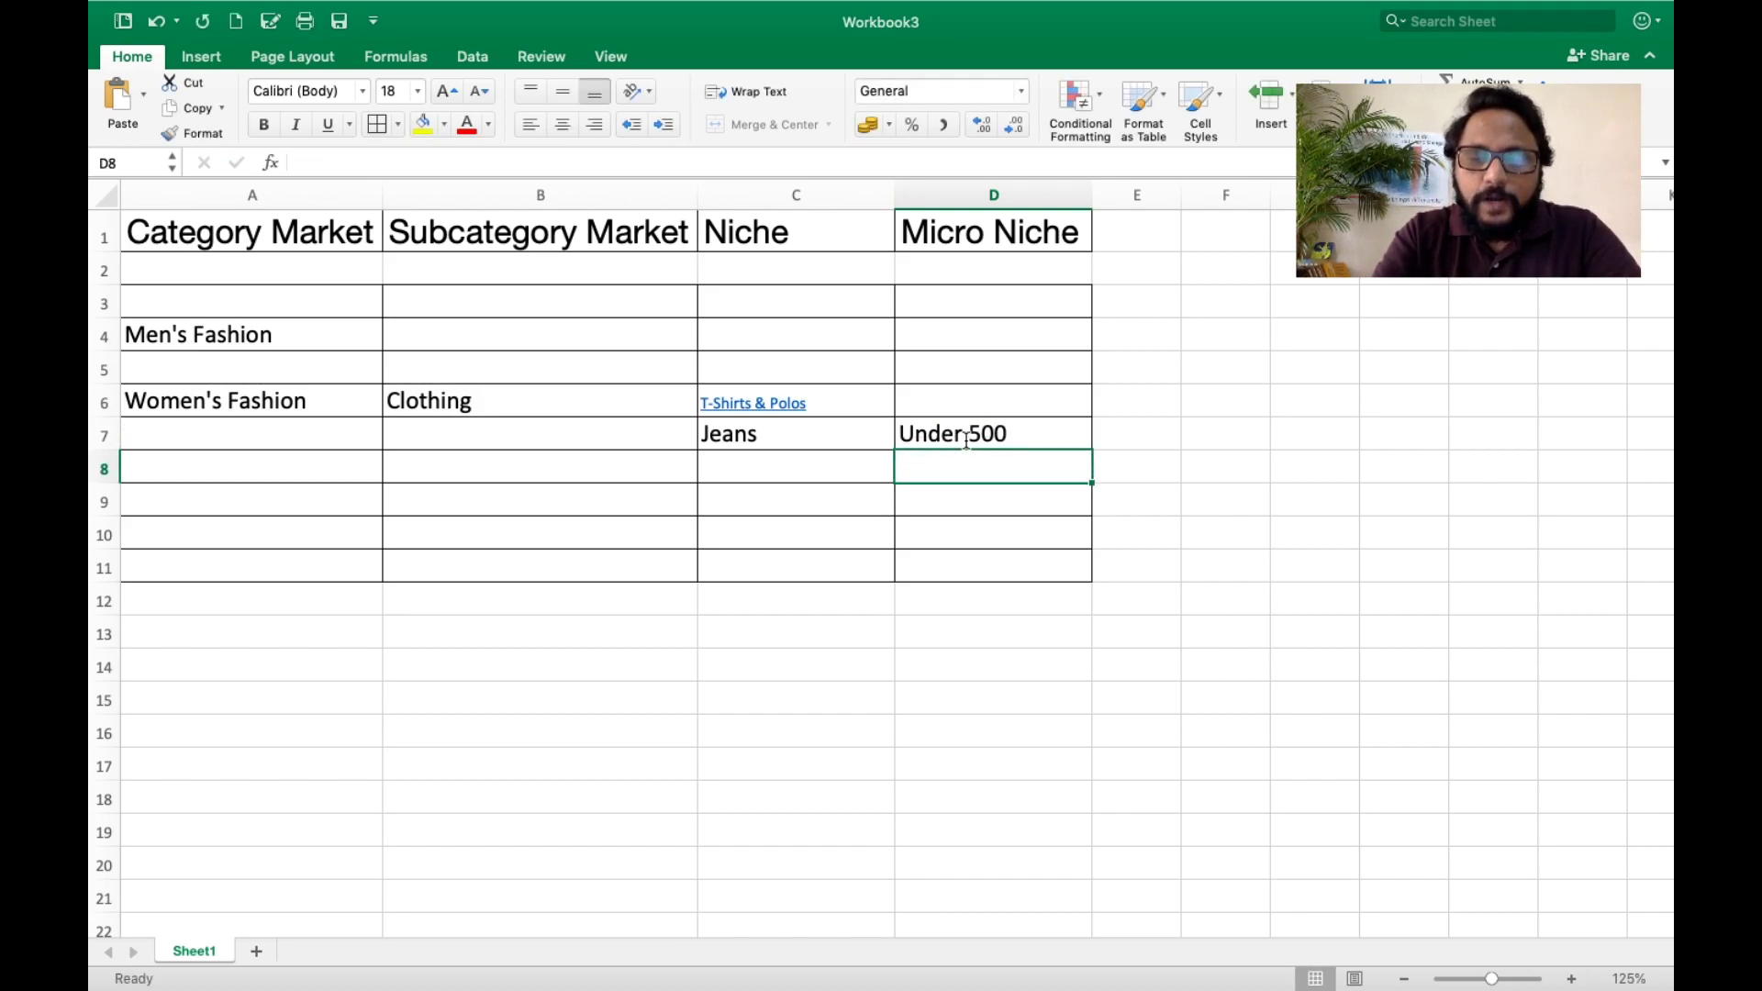
{"action": "type", "text": "Un"}
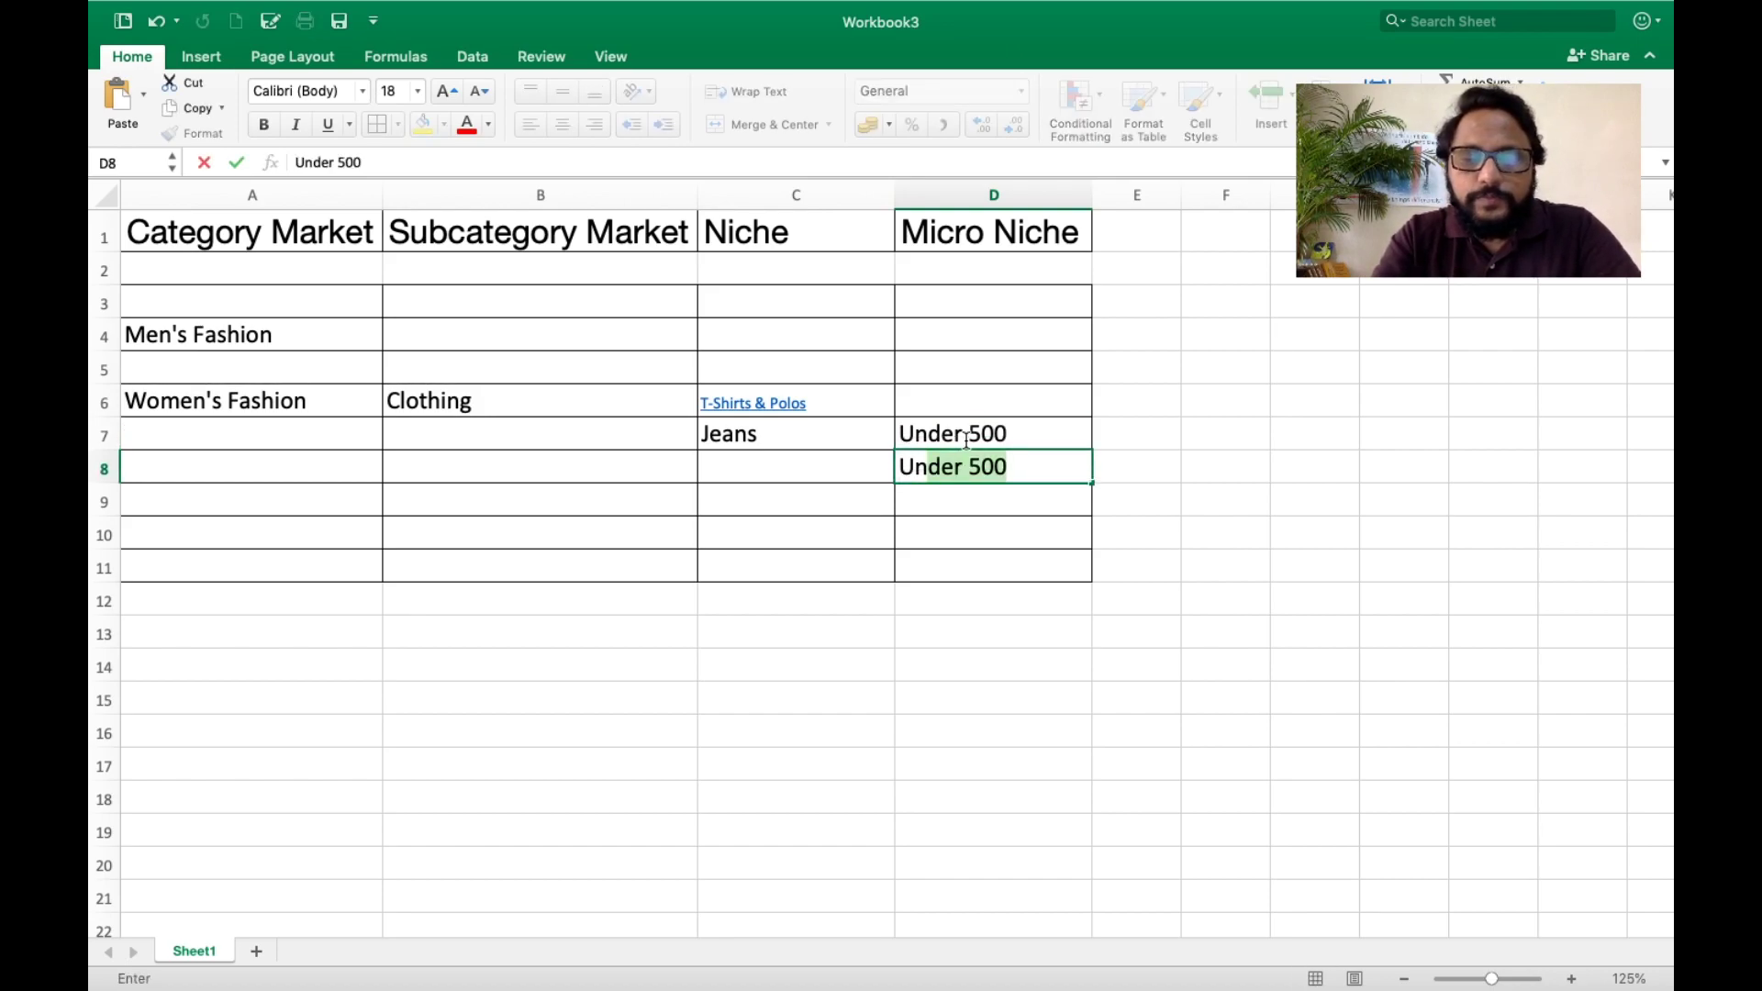
{"action": "type", "text": "der 1000"}
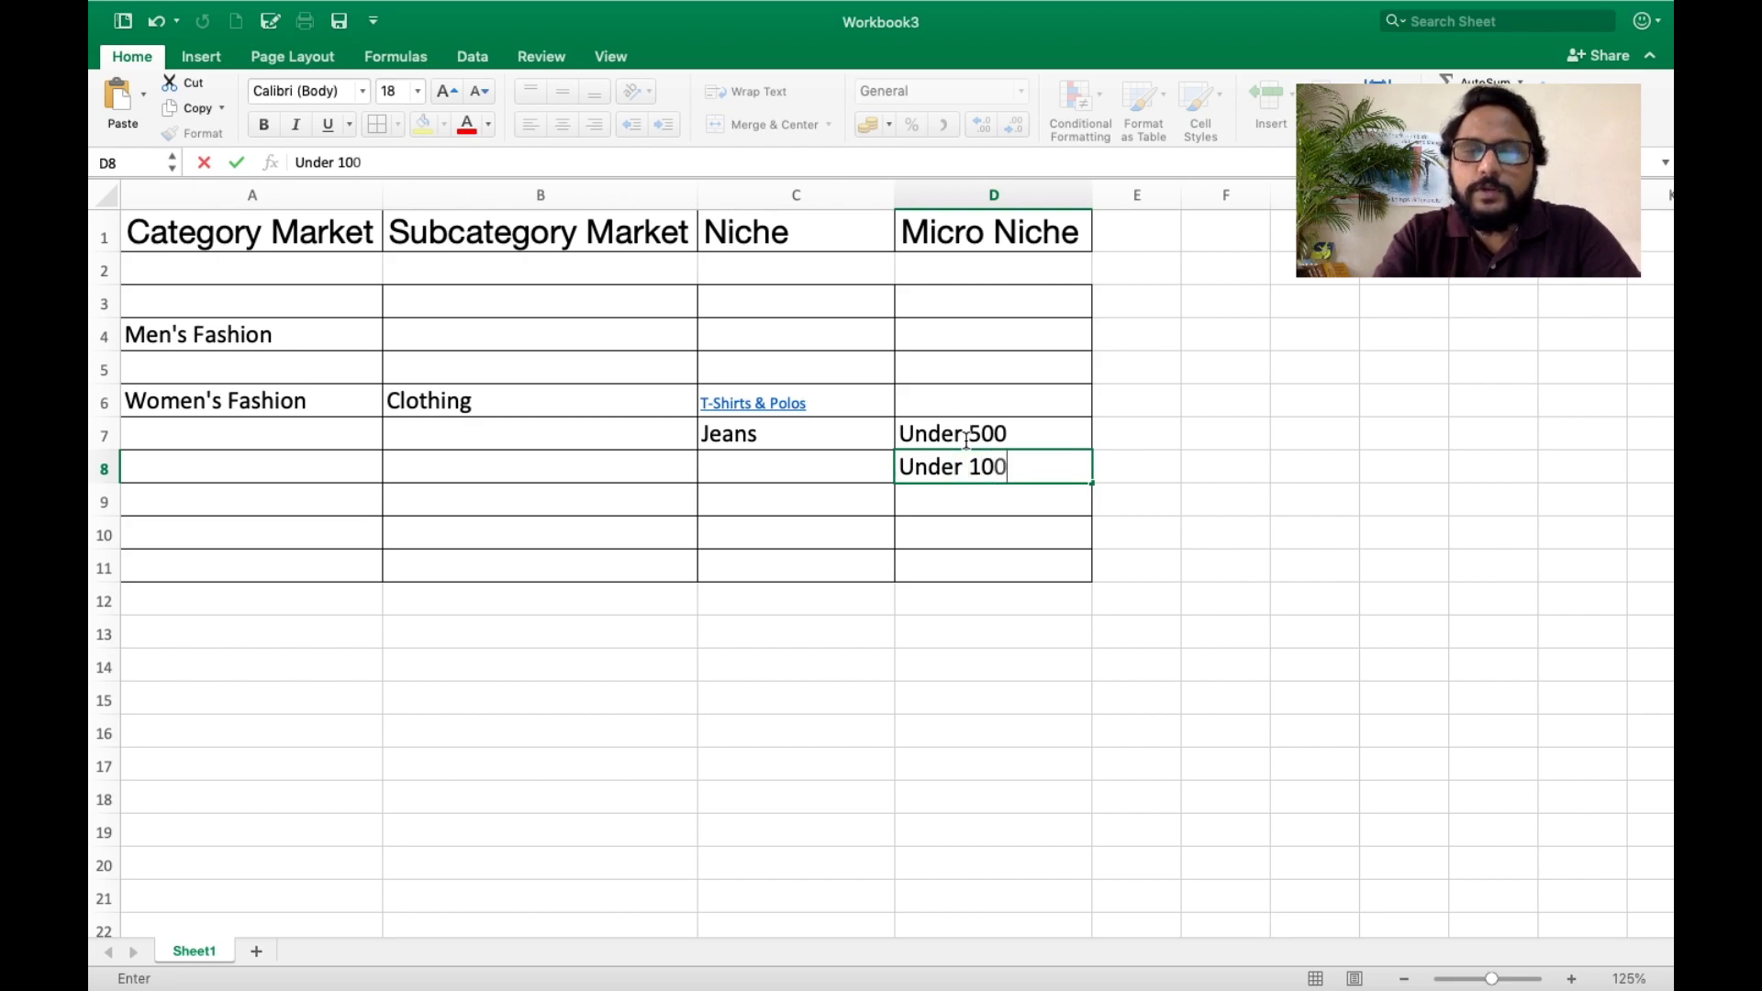
{"action": "key", "text": "Return"}
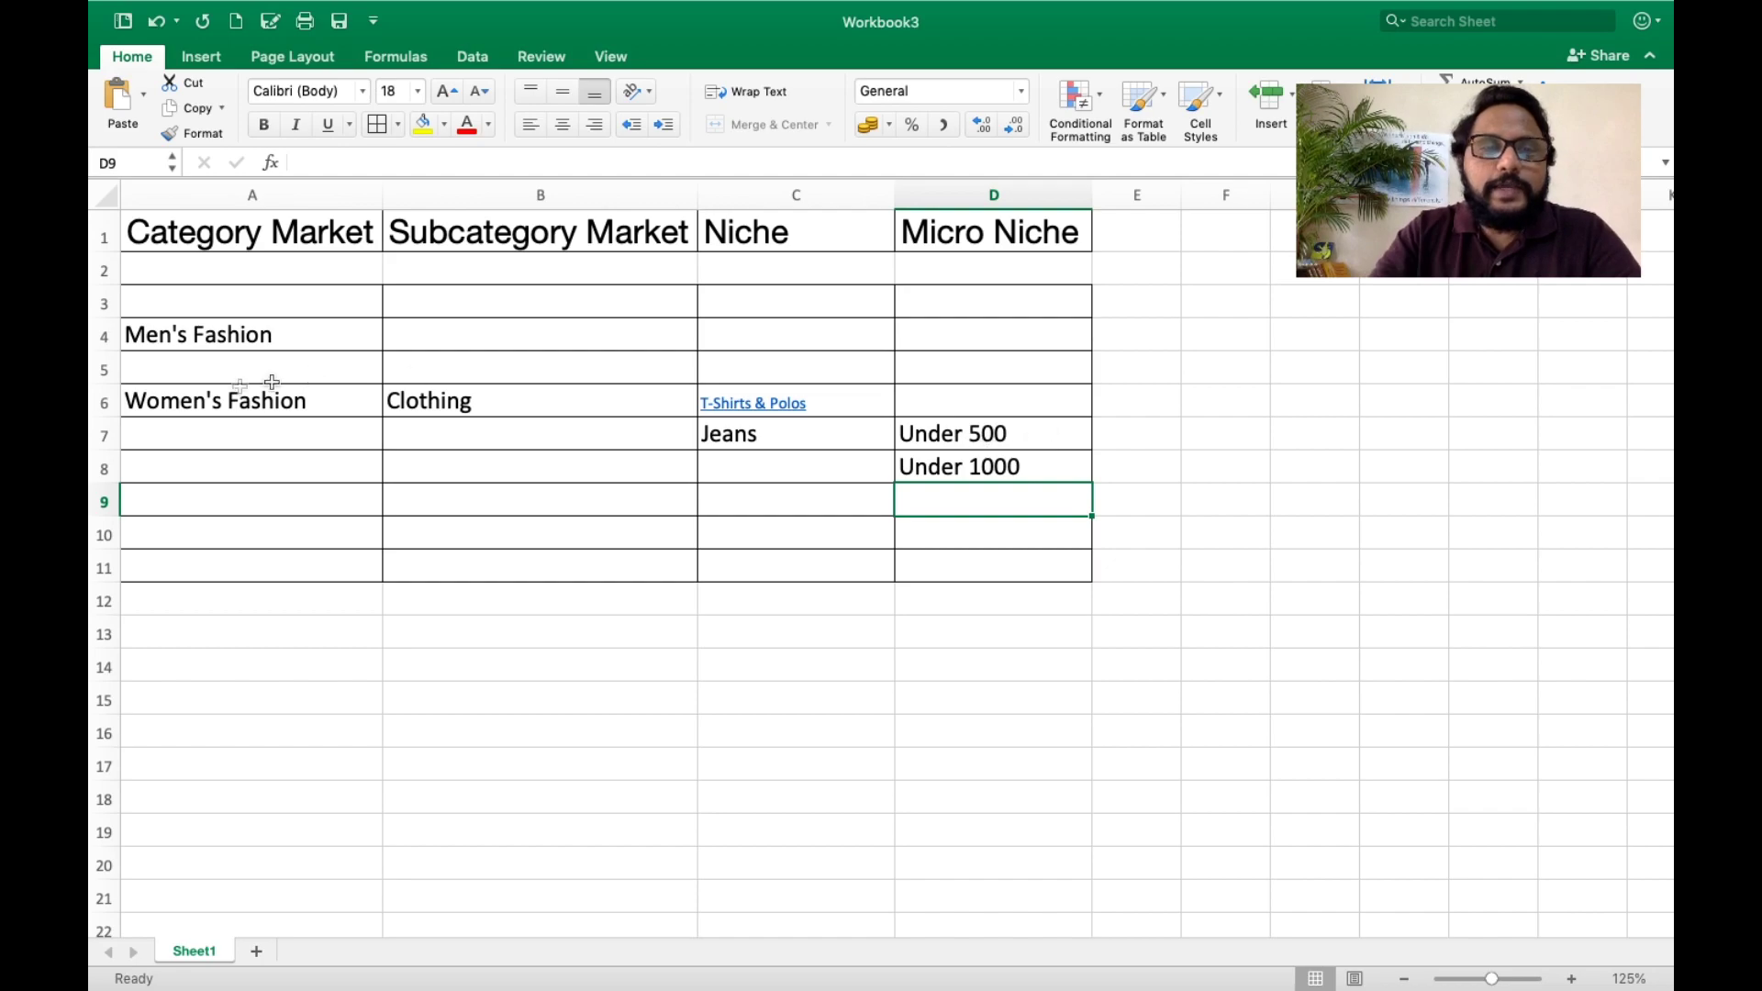
- Move the Men's Fashion entry from A4 to A6, replacing Women's Fashion and leaving A4 empty
{"action": "left_click", "coordinate": [205, 396]}
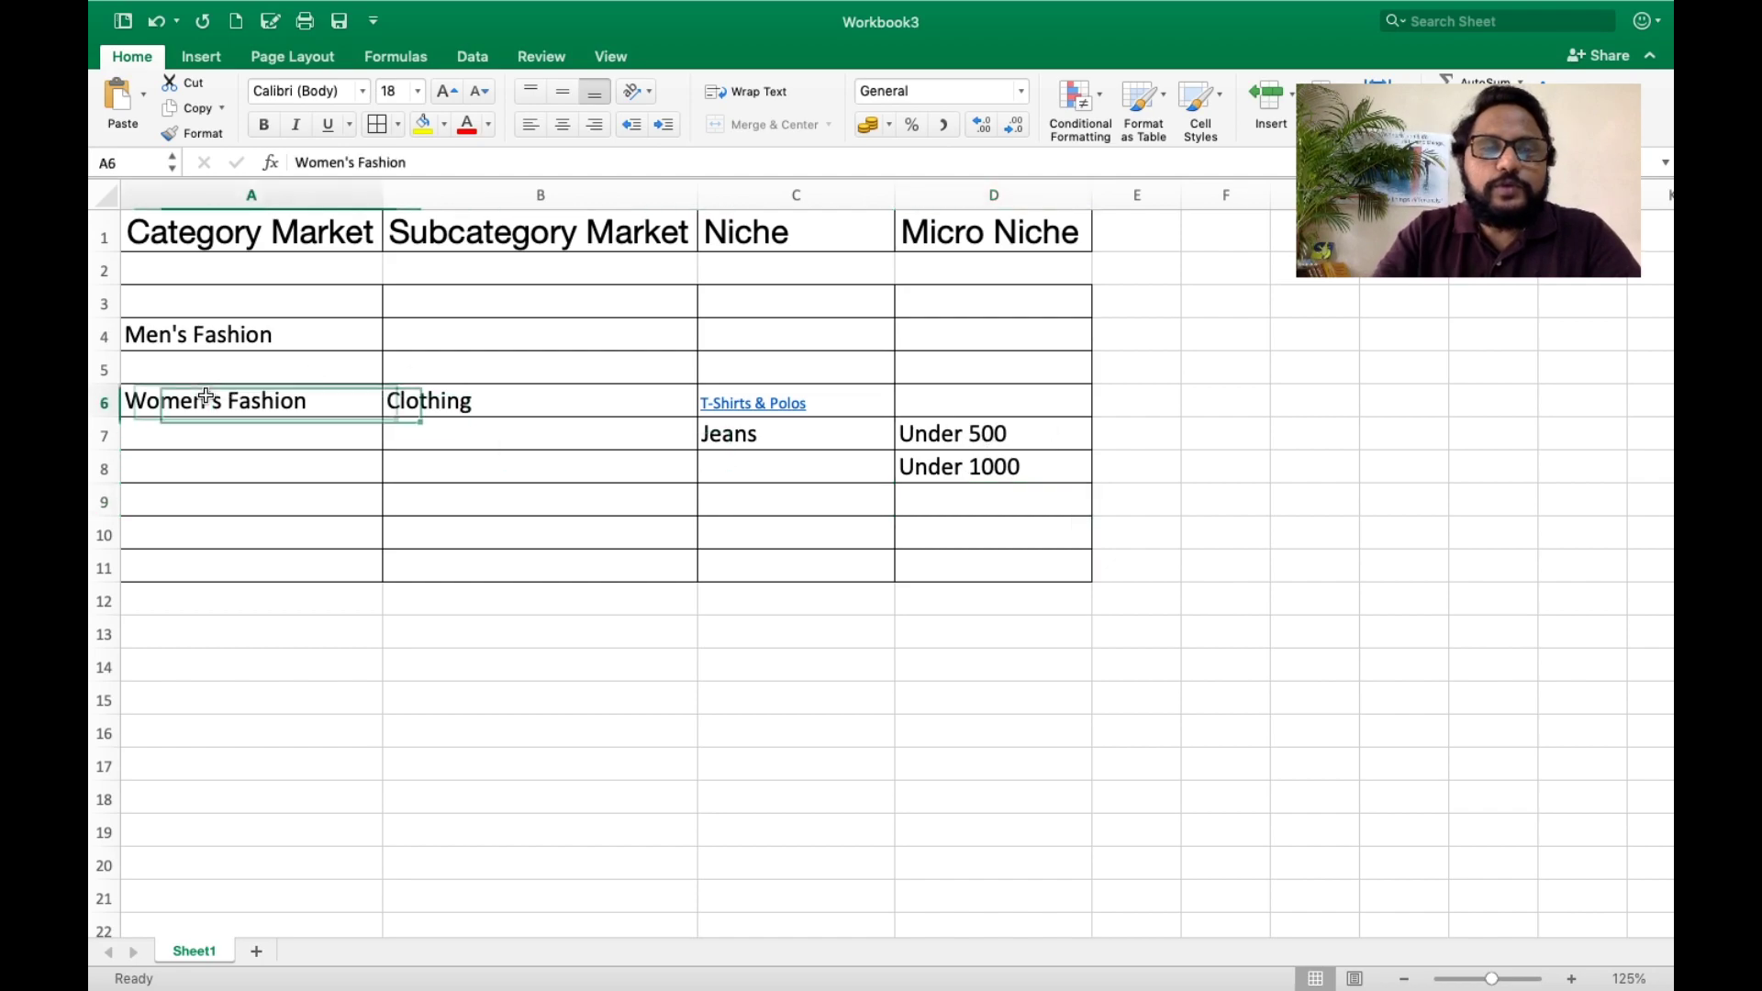
{"action": "left_click", "coordinate": [252, 337]}
{"action": "key", "text": "cmd+c"}
{"action": "key", "text": "Down"}
{"action": "key", "text": "Down"}
{"action": "key", "text": "cmd+v"}
{"action": "key", "text": "Up"}
{"action": "key", "text": "Up"}
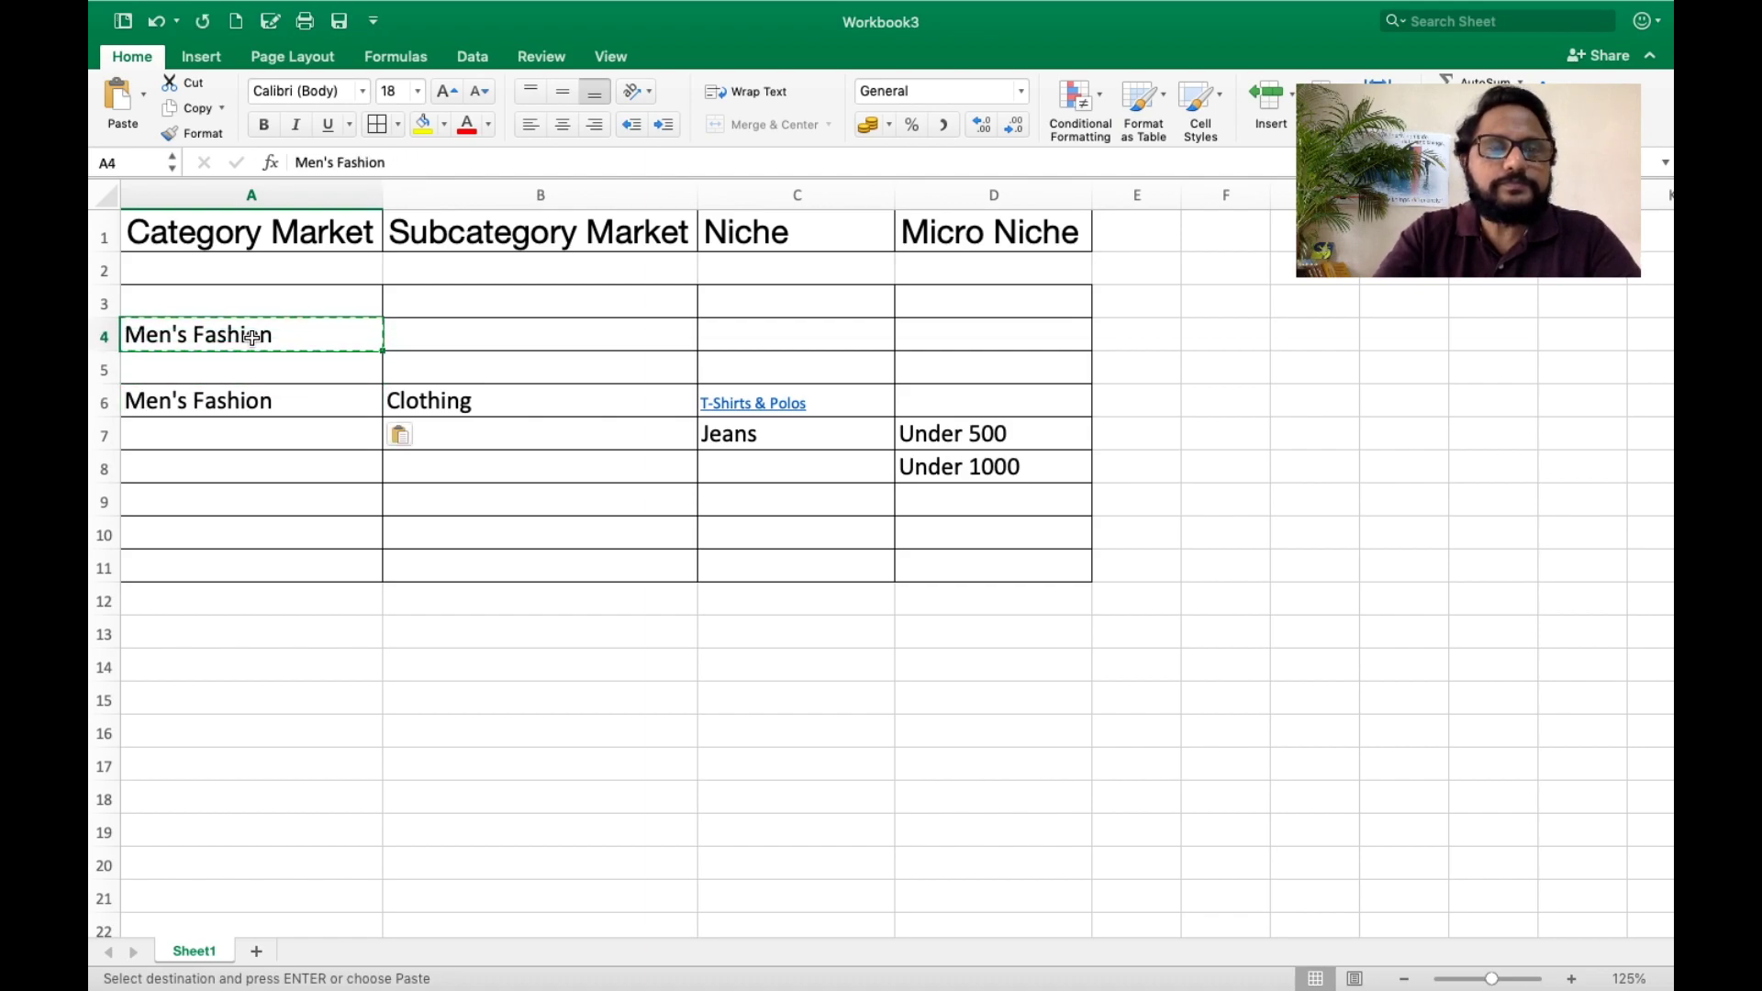
{"action": "key", "text": "Delete"}
- Highlight the range A6:D8, from Men's Fashion to the micro niches, with a yellow fill
{"action": "left_click", "coordinate": [184, 400]}
{"action": "key", "text": "shift+Right"}
{"action": "key", "text": "shift+Right"}
{"action": "key", "text": "shift+Right"}
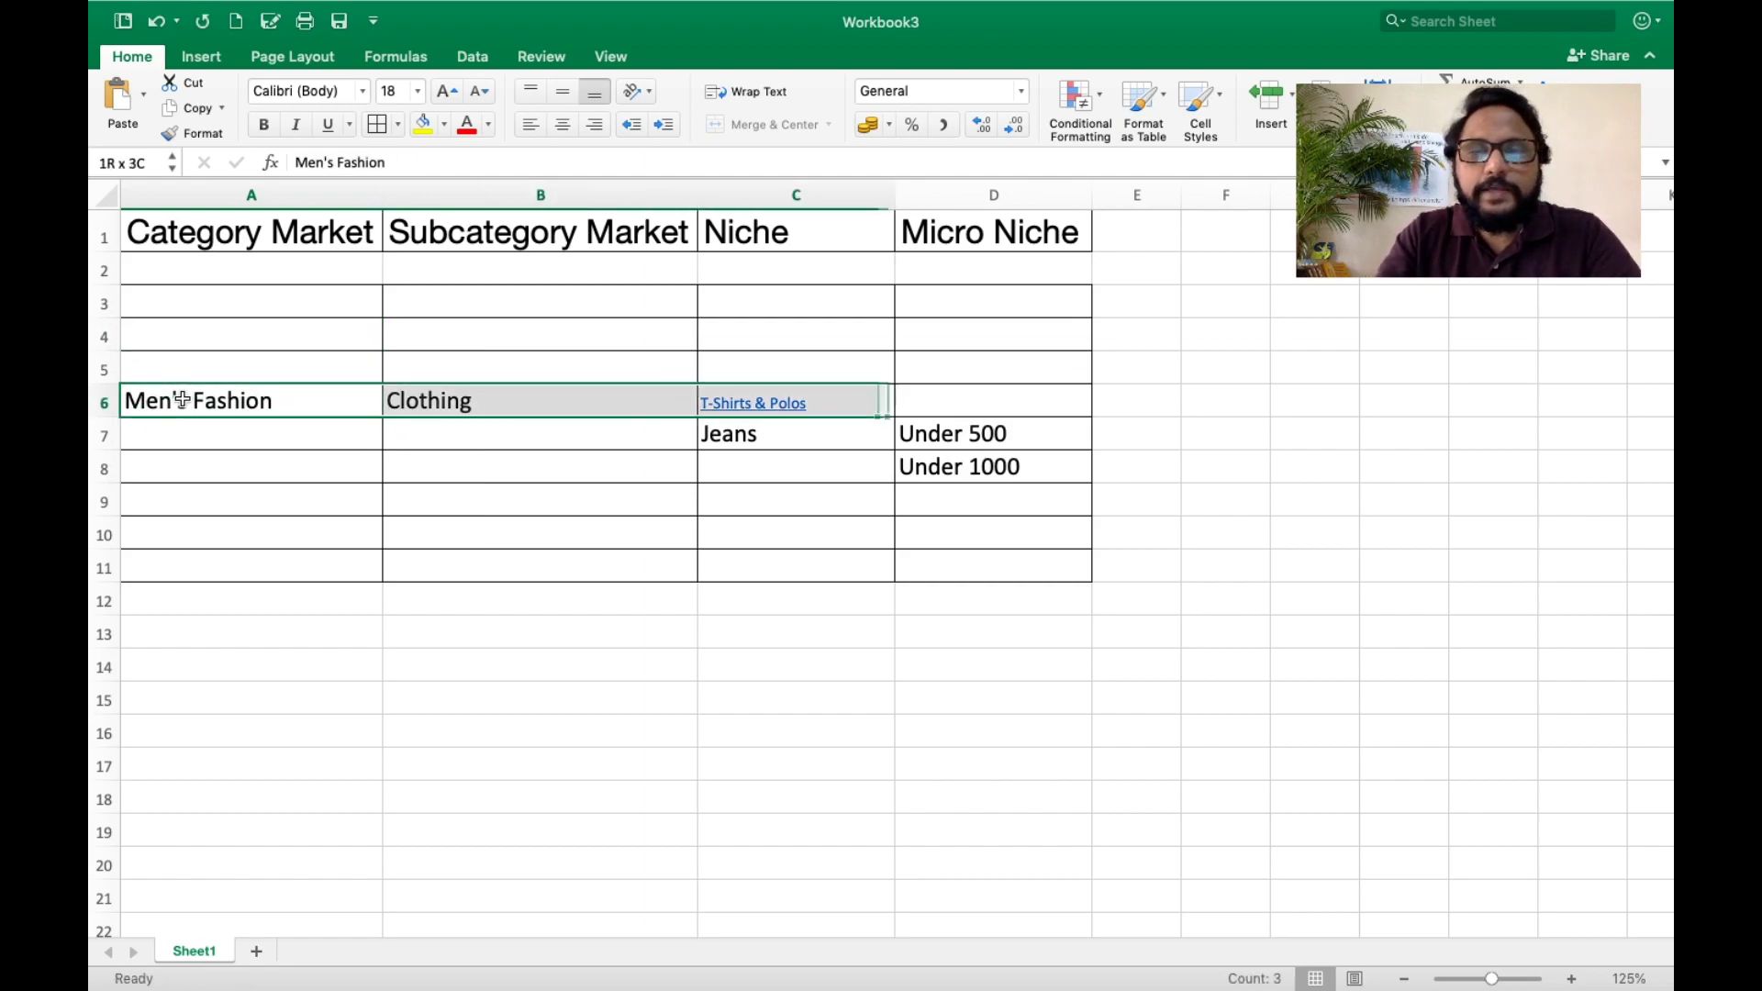
{"action": "key", "text": "shift+Down"}
{"action": "key", "text": "shift+Down"}
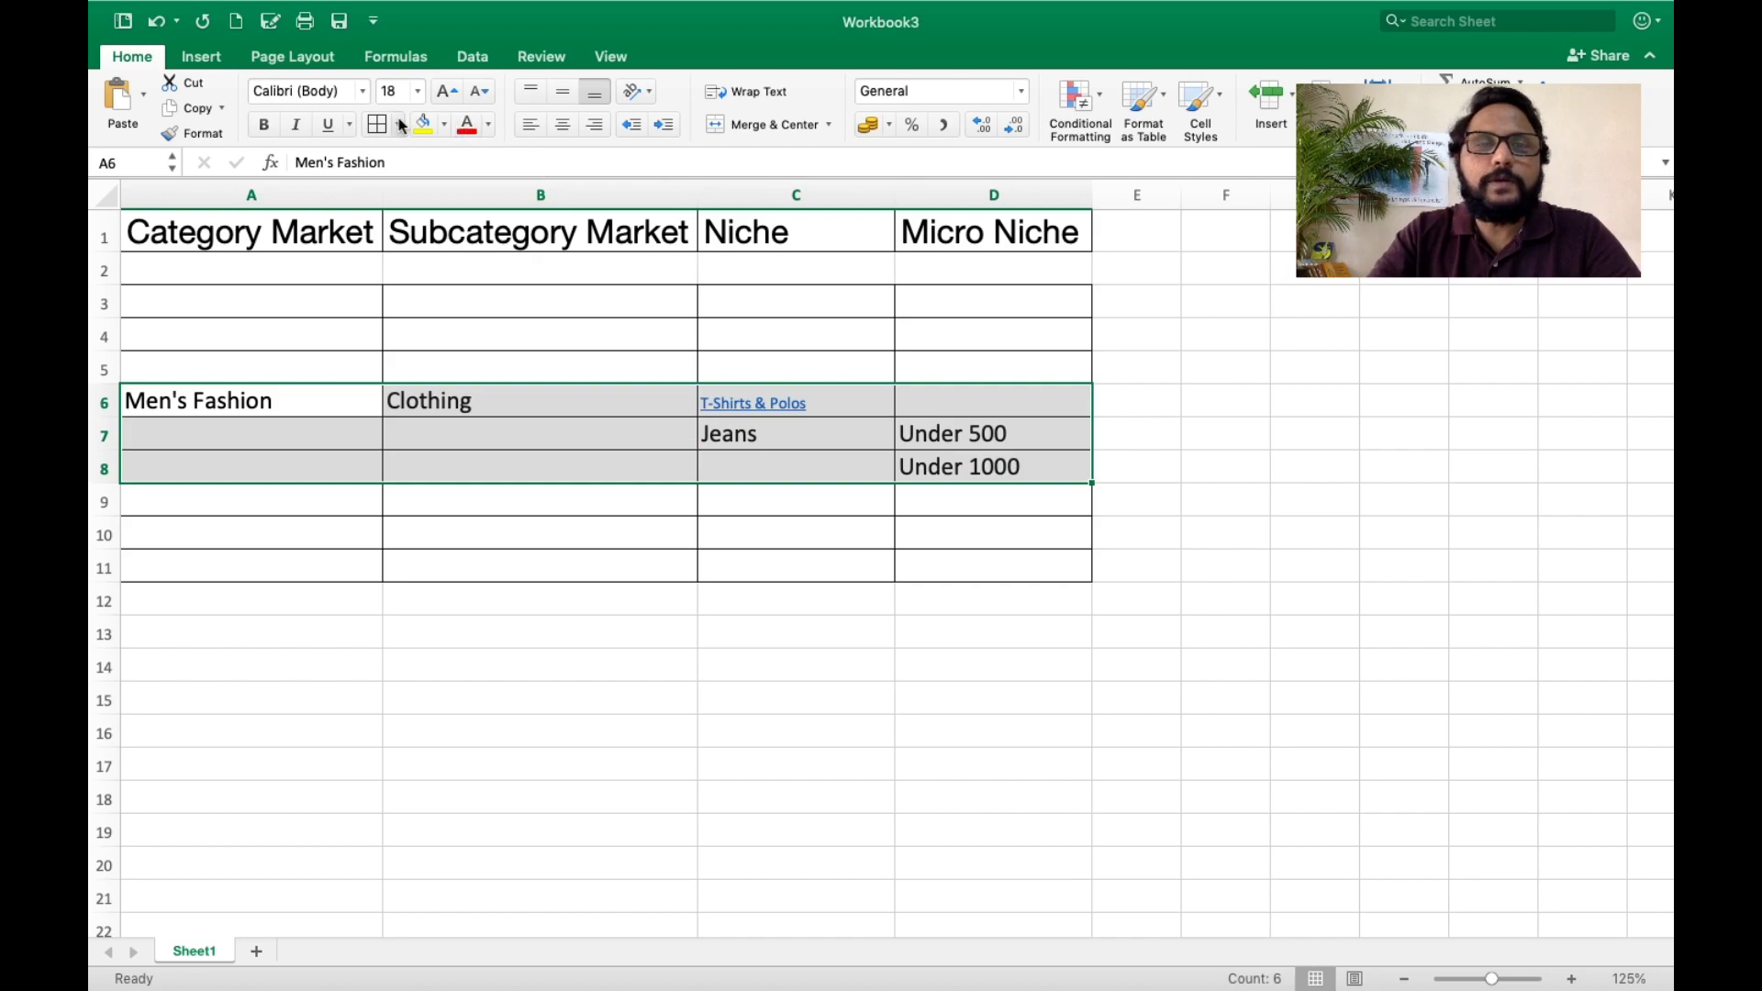
{"action": "left_click", "coordinate": [402, 126]}
{"action": "left_click", "coordinate": [418, 323]}
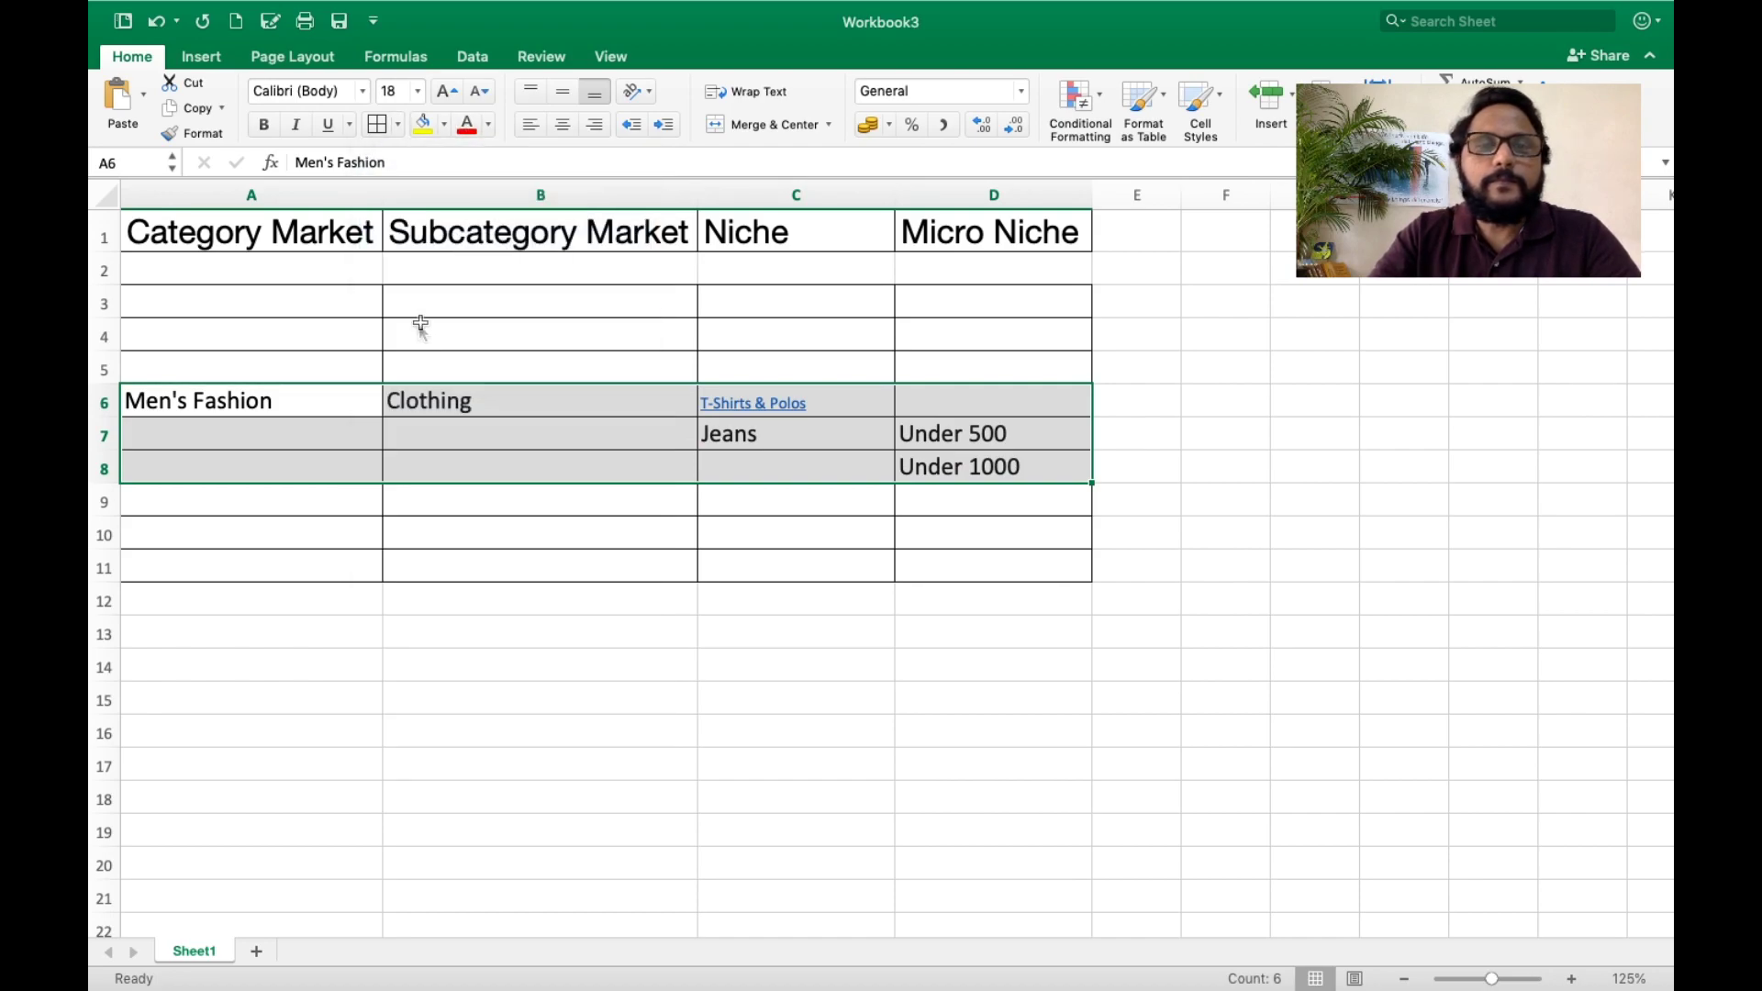
{"action": "left_click", "coordinate": [423, 126]}
{"action": "left_click", "coordinate": [511, 556]}
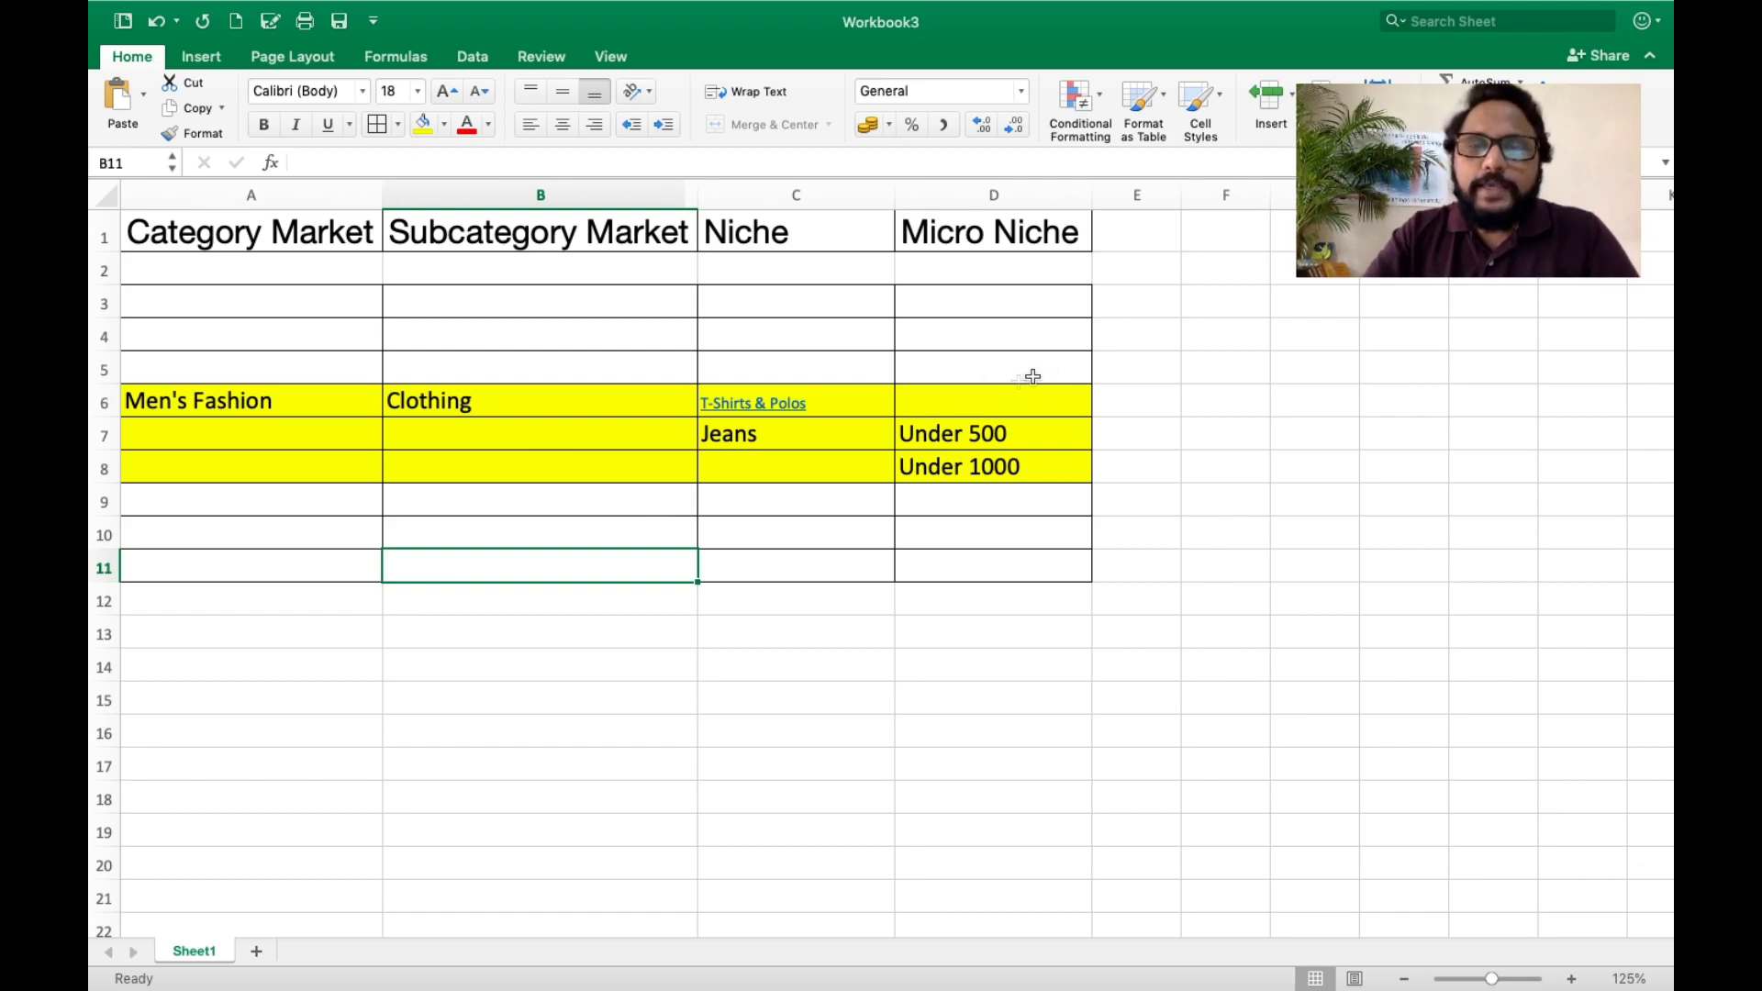
{"action": "scroll", "coordinate": [1107, 396], "scroll_direction": "right", "scroll_amount": 2}
{"action": "scroll", "coordinate": [1112, 394], "scroll_direction": "left", "scroll_amount": 2}
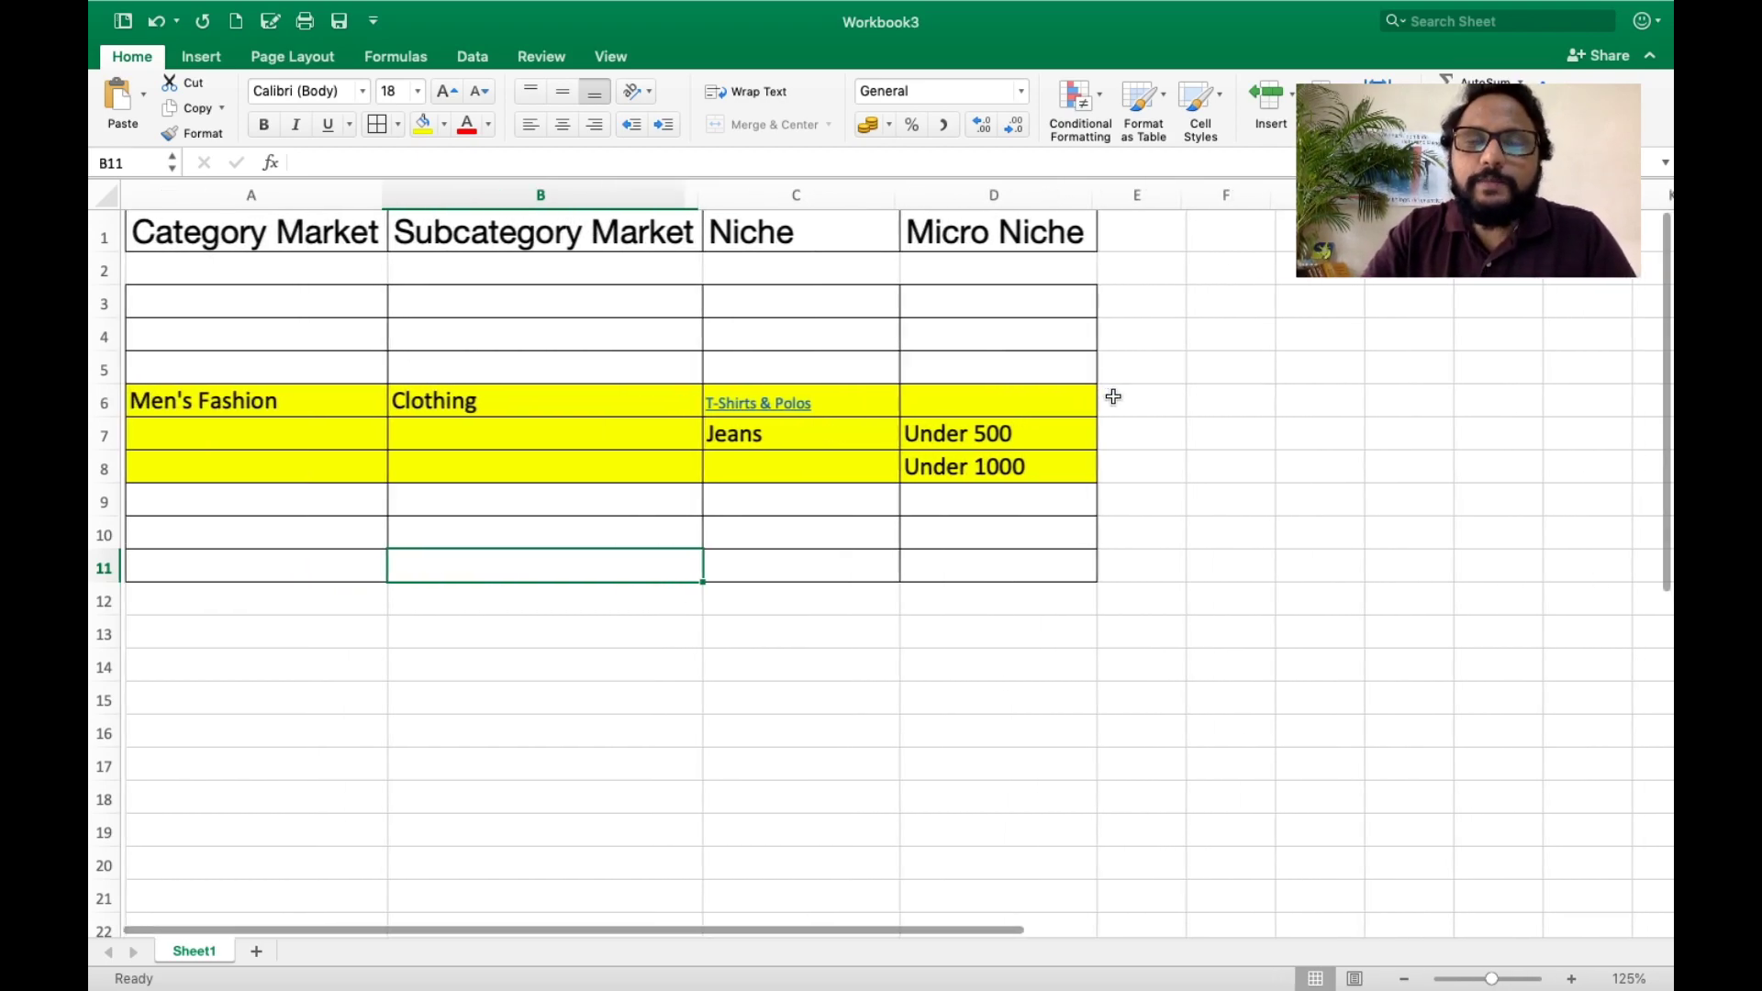
{"action": "left_click", "coordinate": [753, 434]}
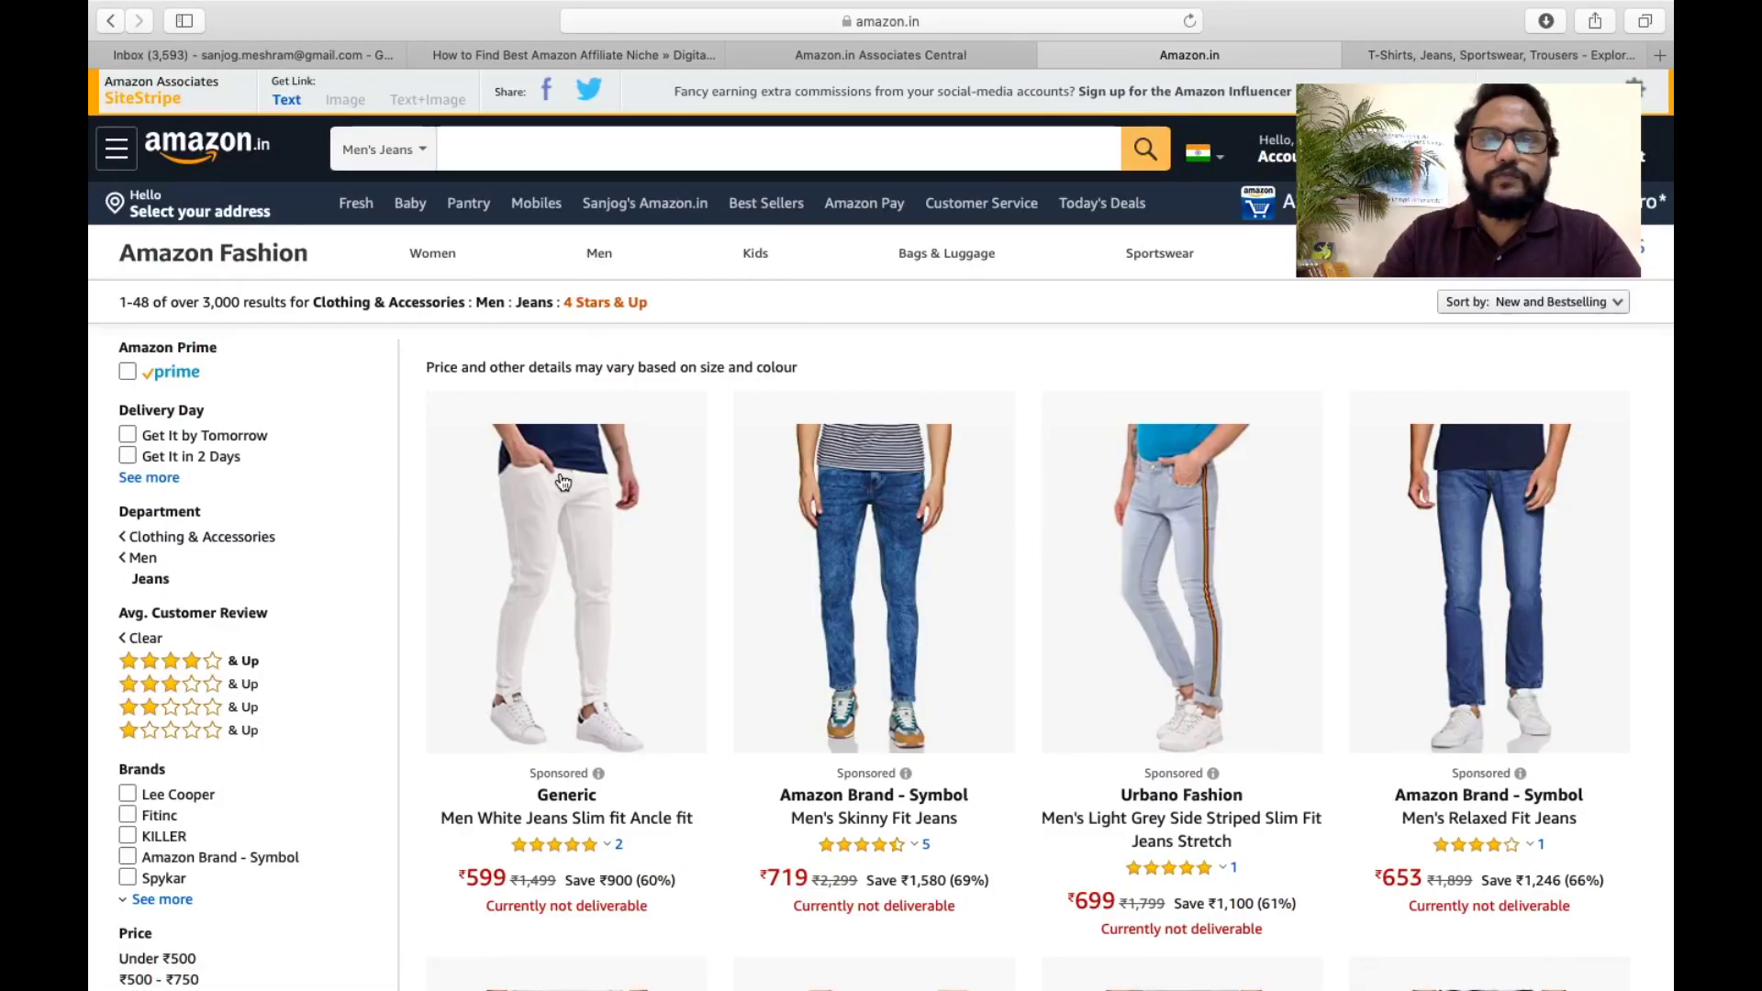
{"action": "key", "text": "super+Tab"}
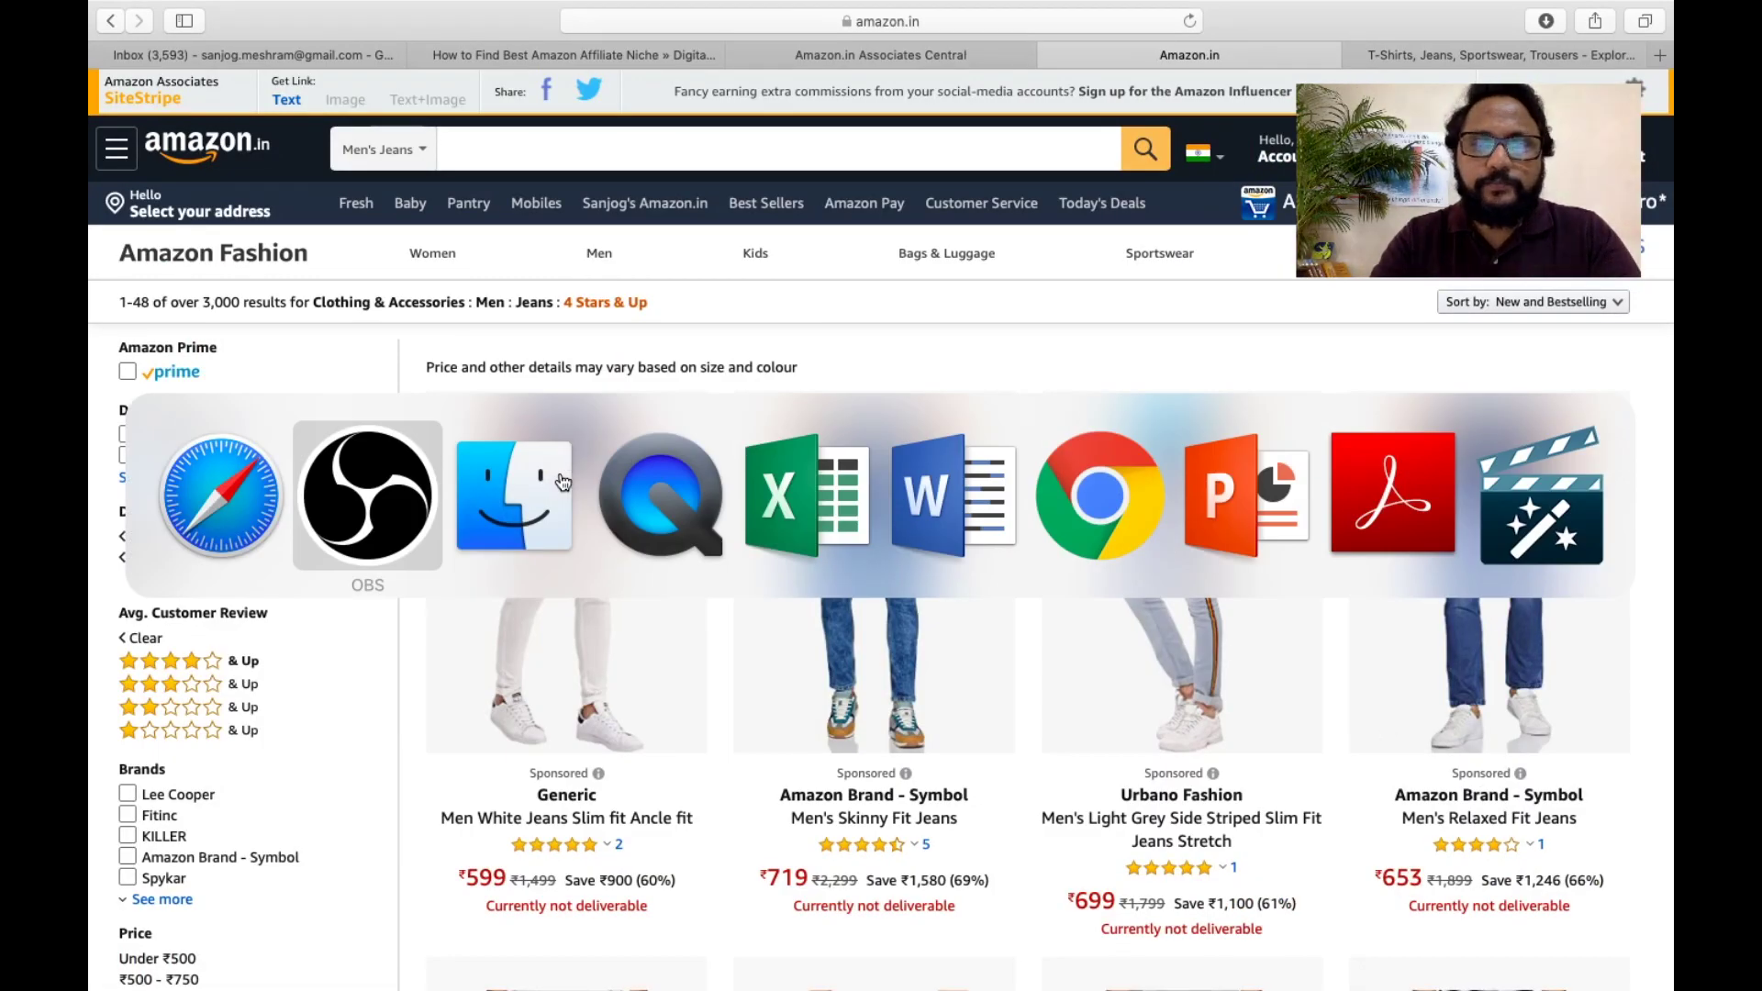
{"action": "key", "text": "super+Tab"}
{"action": "key", "text": "super+Tab"}
{"action": "key", "text": "super+Tab"}
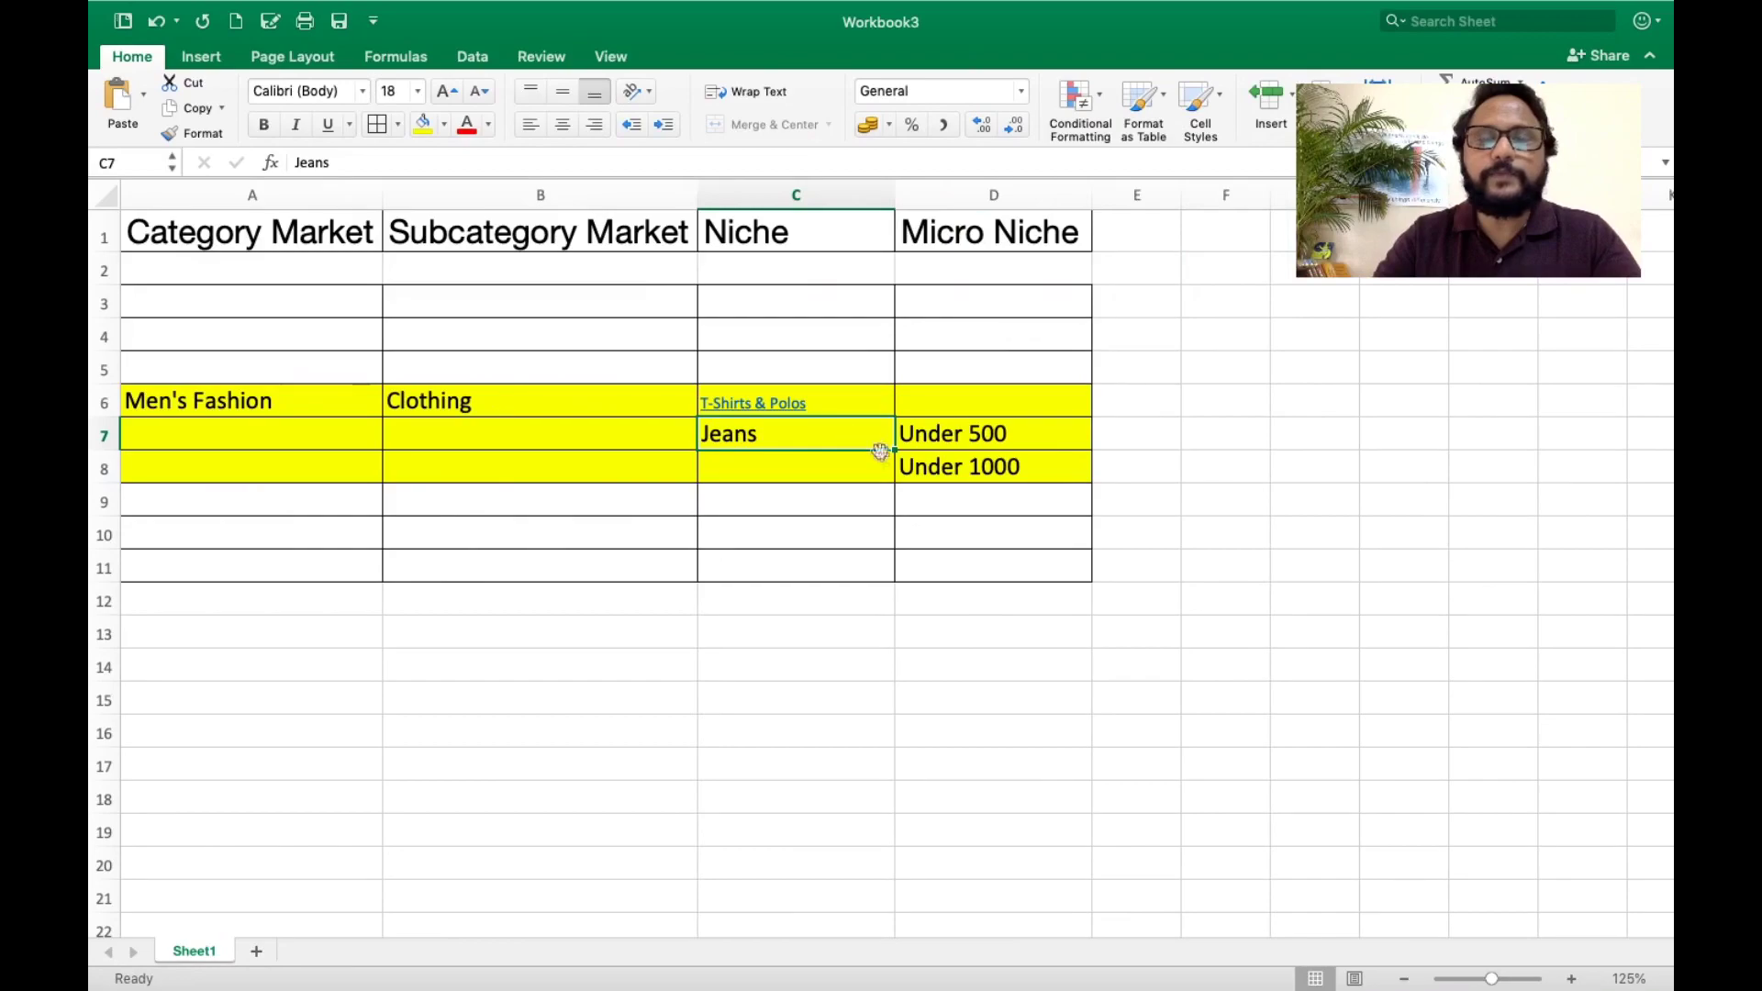
{"action": "key", "text": "Right"}
{"action": "key", "text": "Left"}
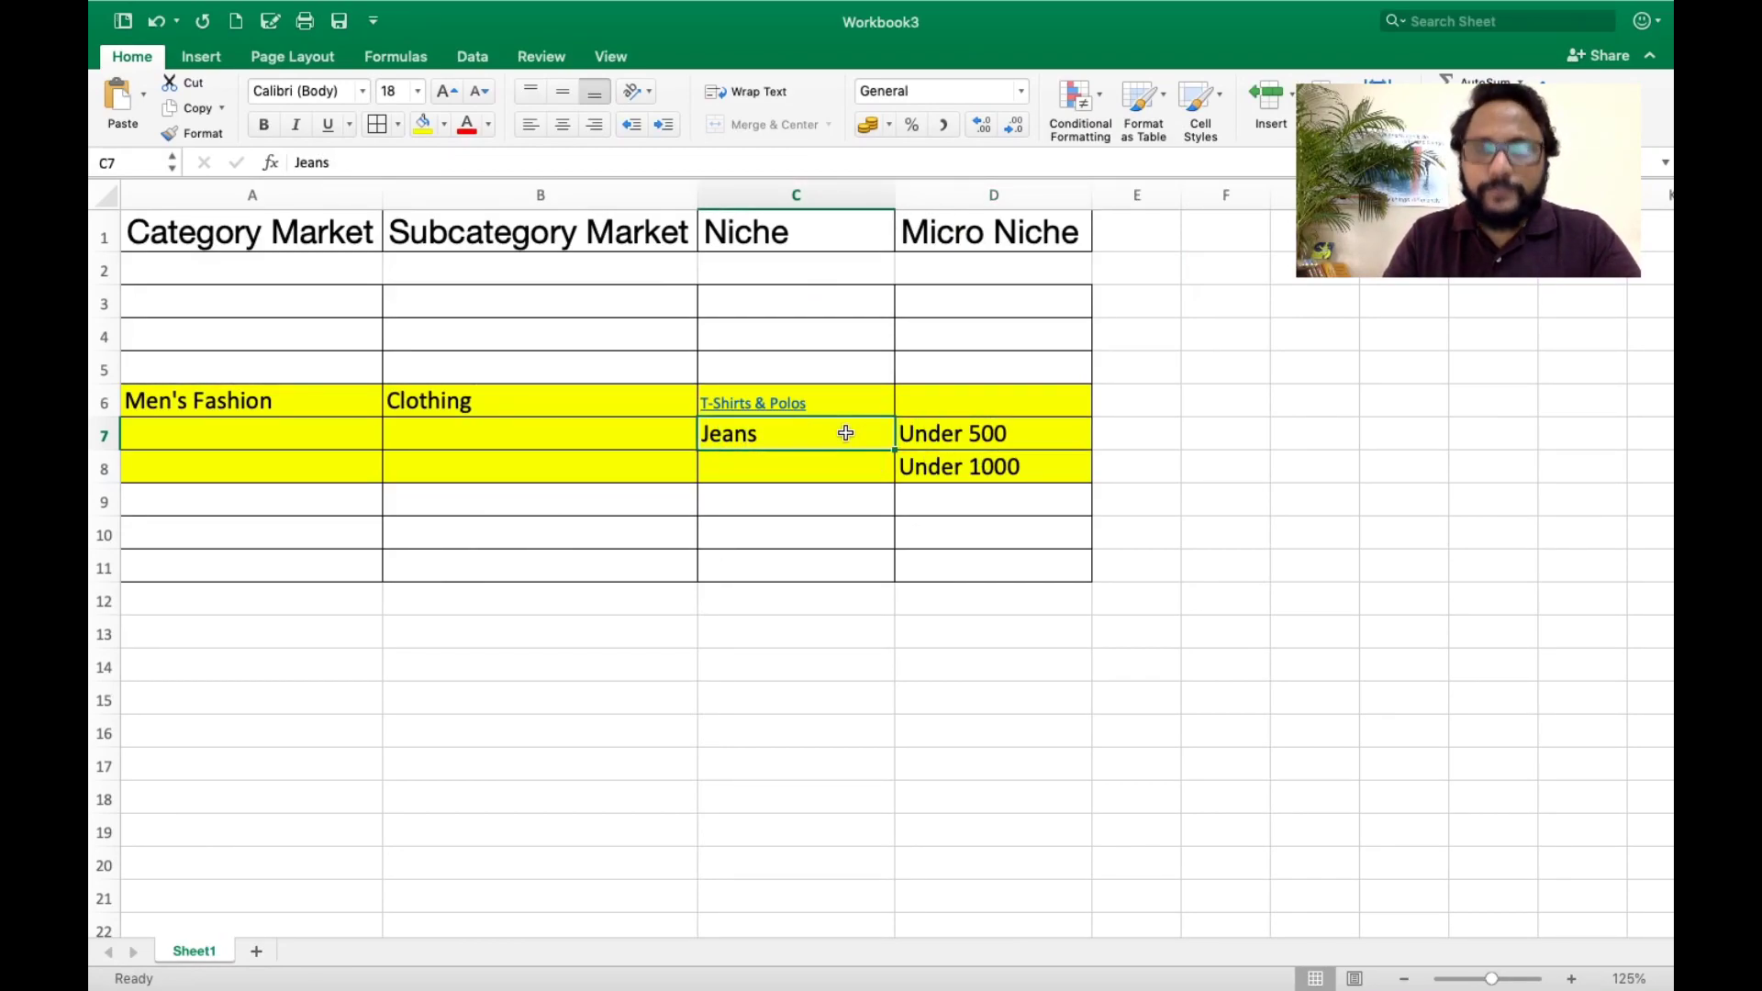
- Return to Safari, clear the customer review filter on the men's Jeans results and apply 4 Stars & Up again
{"action": "key", "text": "super+Tab"}
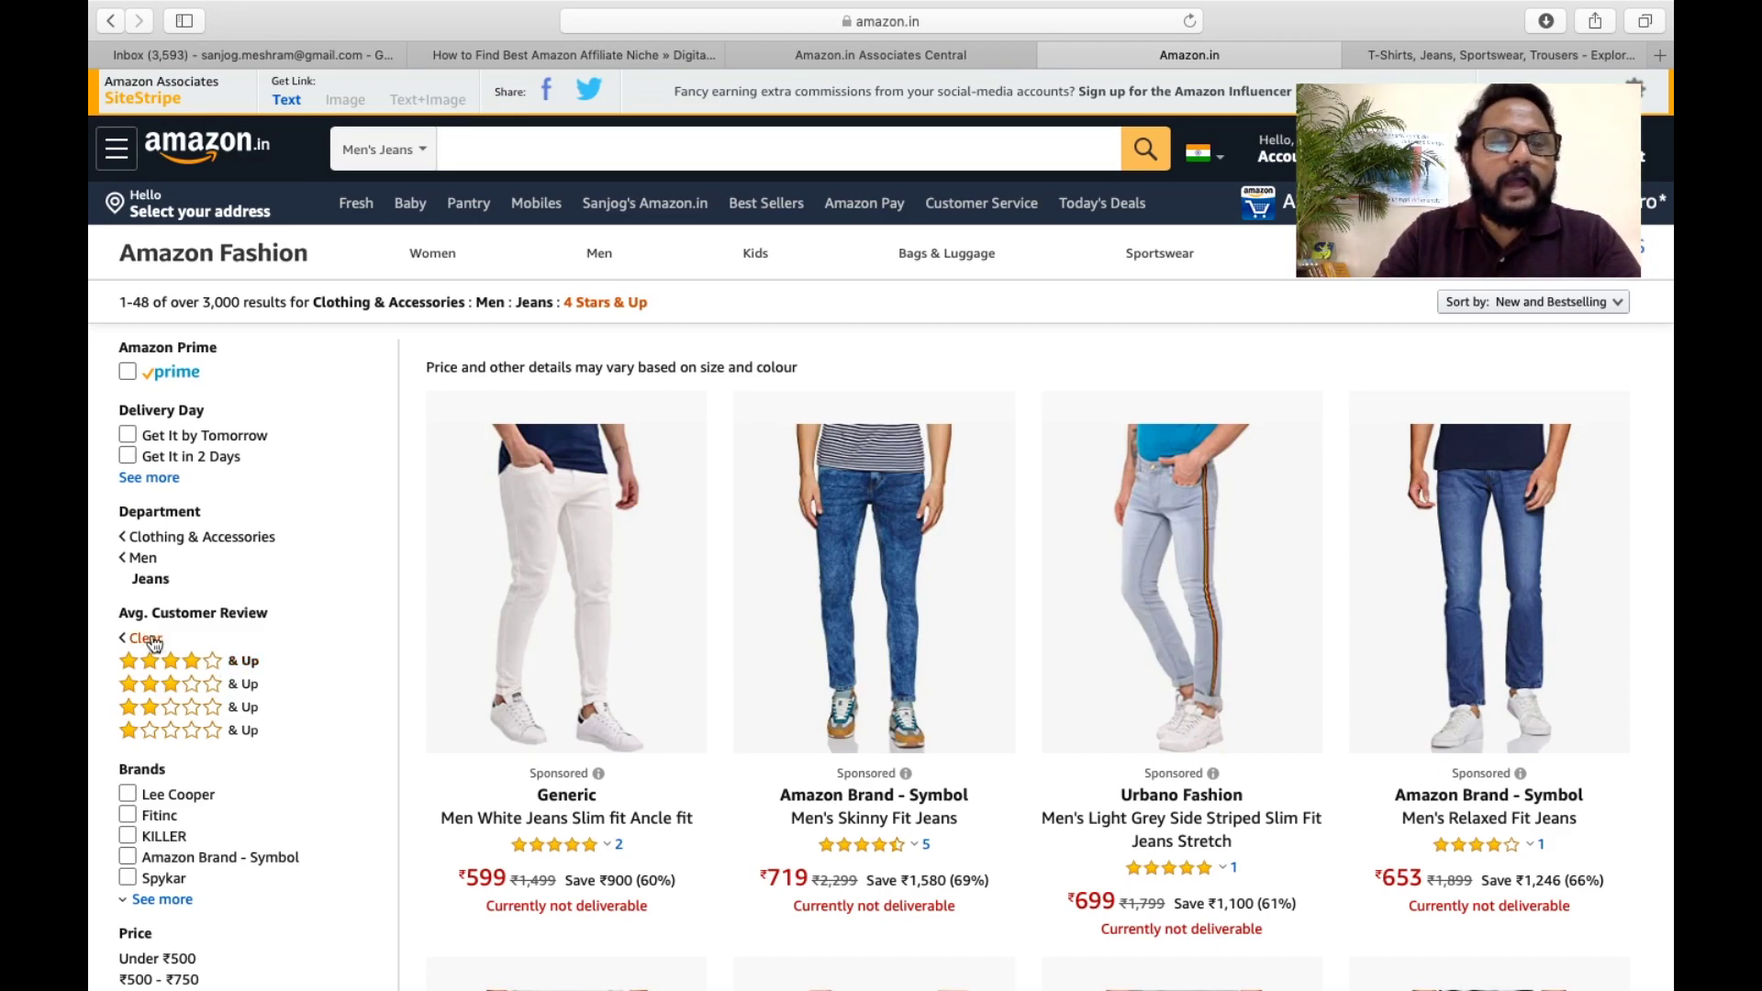
{"action": "left_click", "coordinate": [213, 665]}
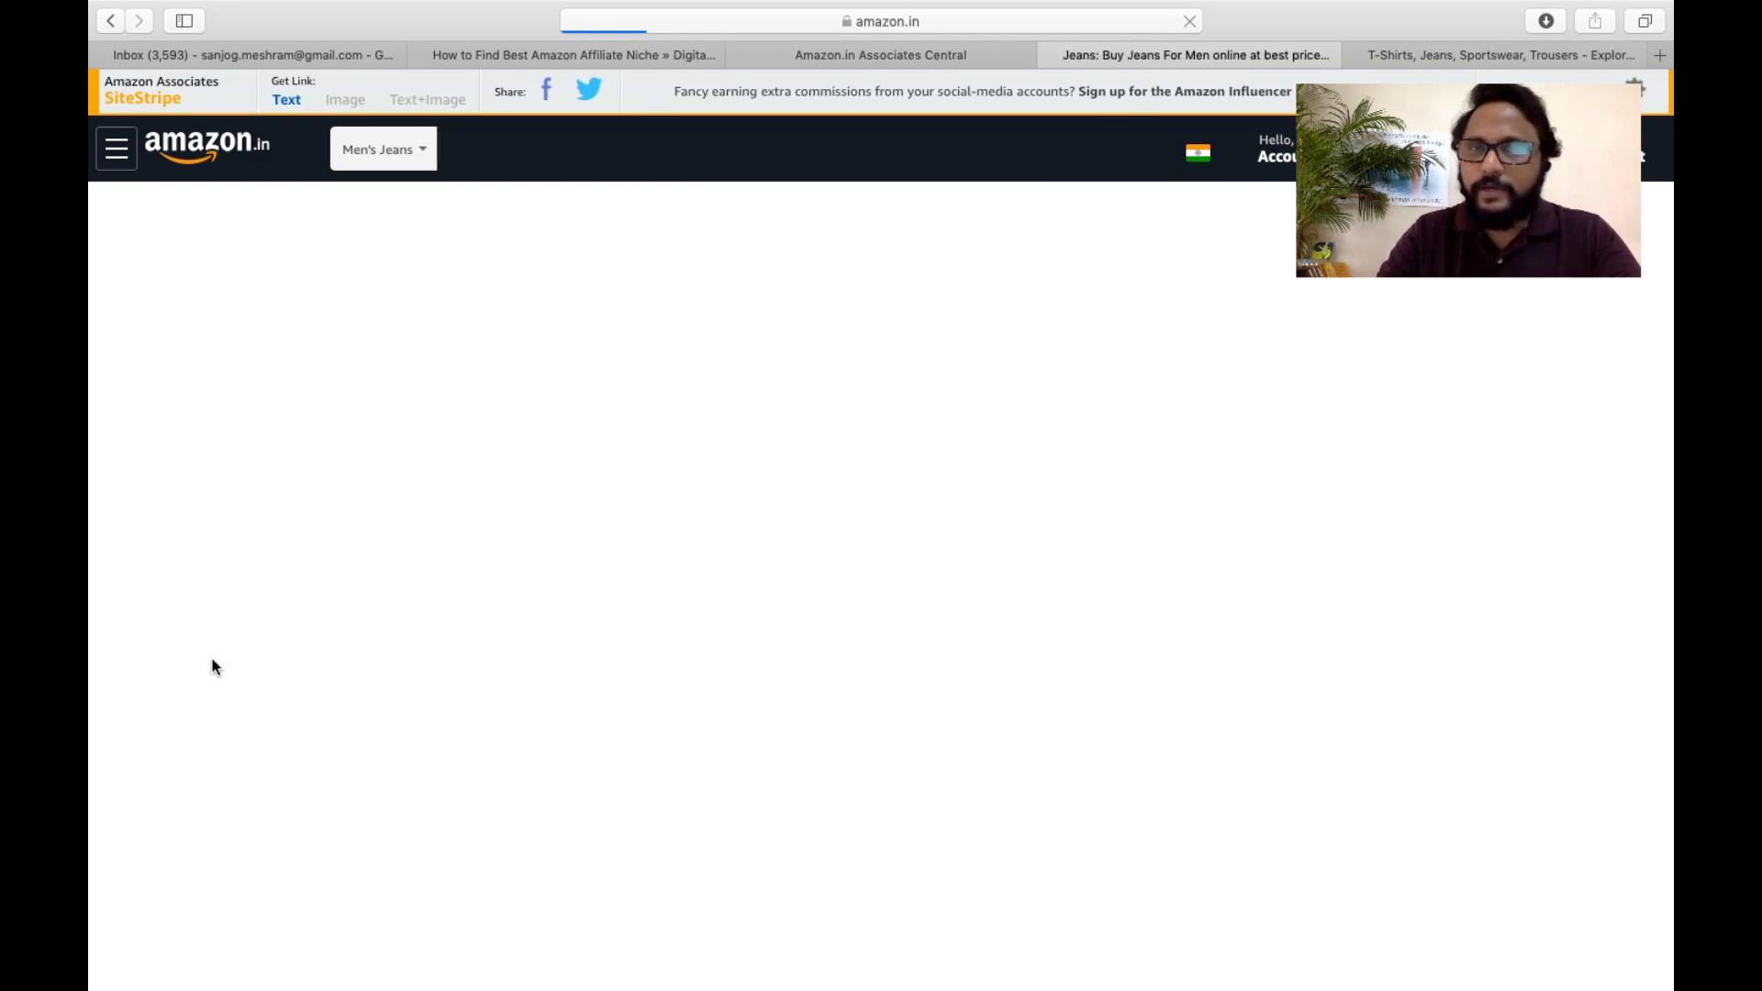
{"action": "scroll", "coordinate": [204, 615], "scroll_direction": "down", "scroll_amount": 7}
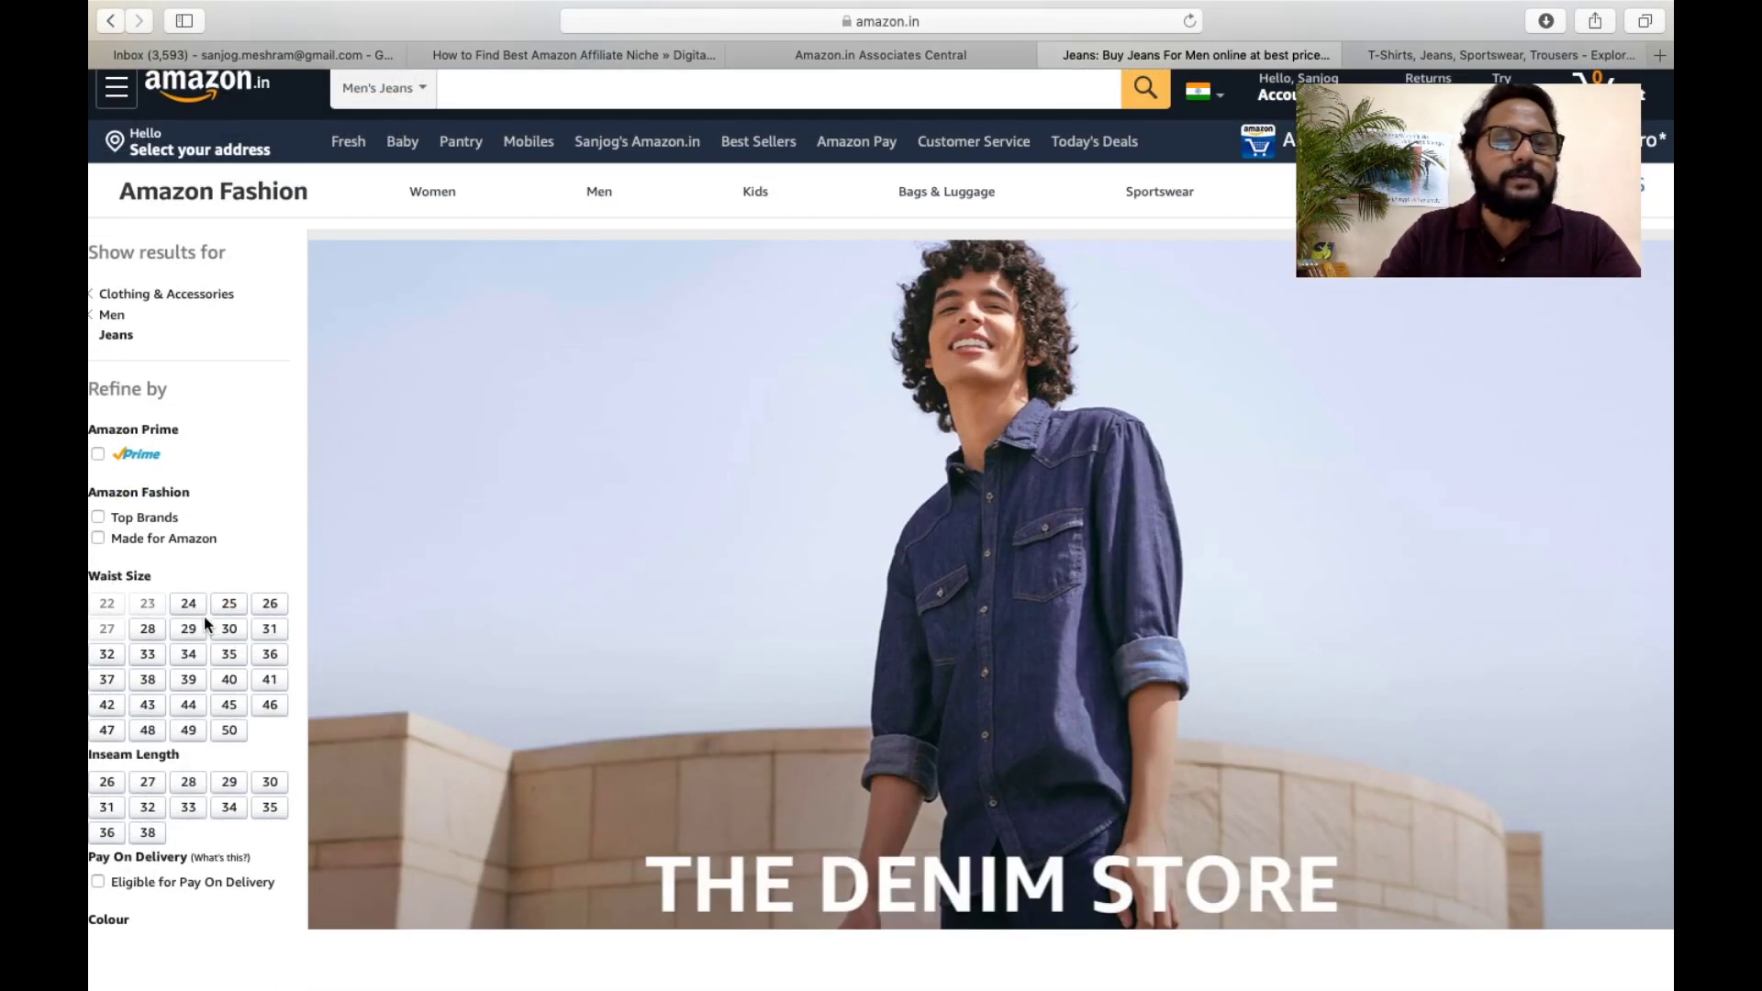
{"action": "scroll", "coordinate": [204, 615], "scroll_direction": "up", "scroll_amount": 7}
{"action": "scroll", "coordinate": [204, 615], "scroll_direction": "down", "scroll_amount": 3}
{"action": "scroll", "coordinate": [204, 615], "scroll_direction": "down", "scroll_amount": 15}
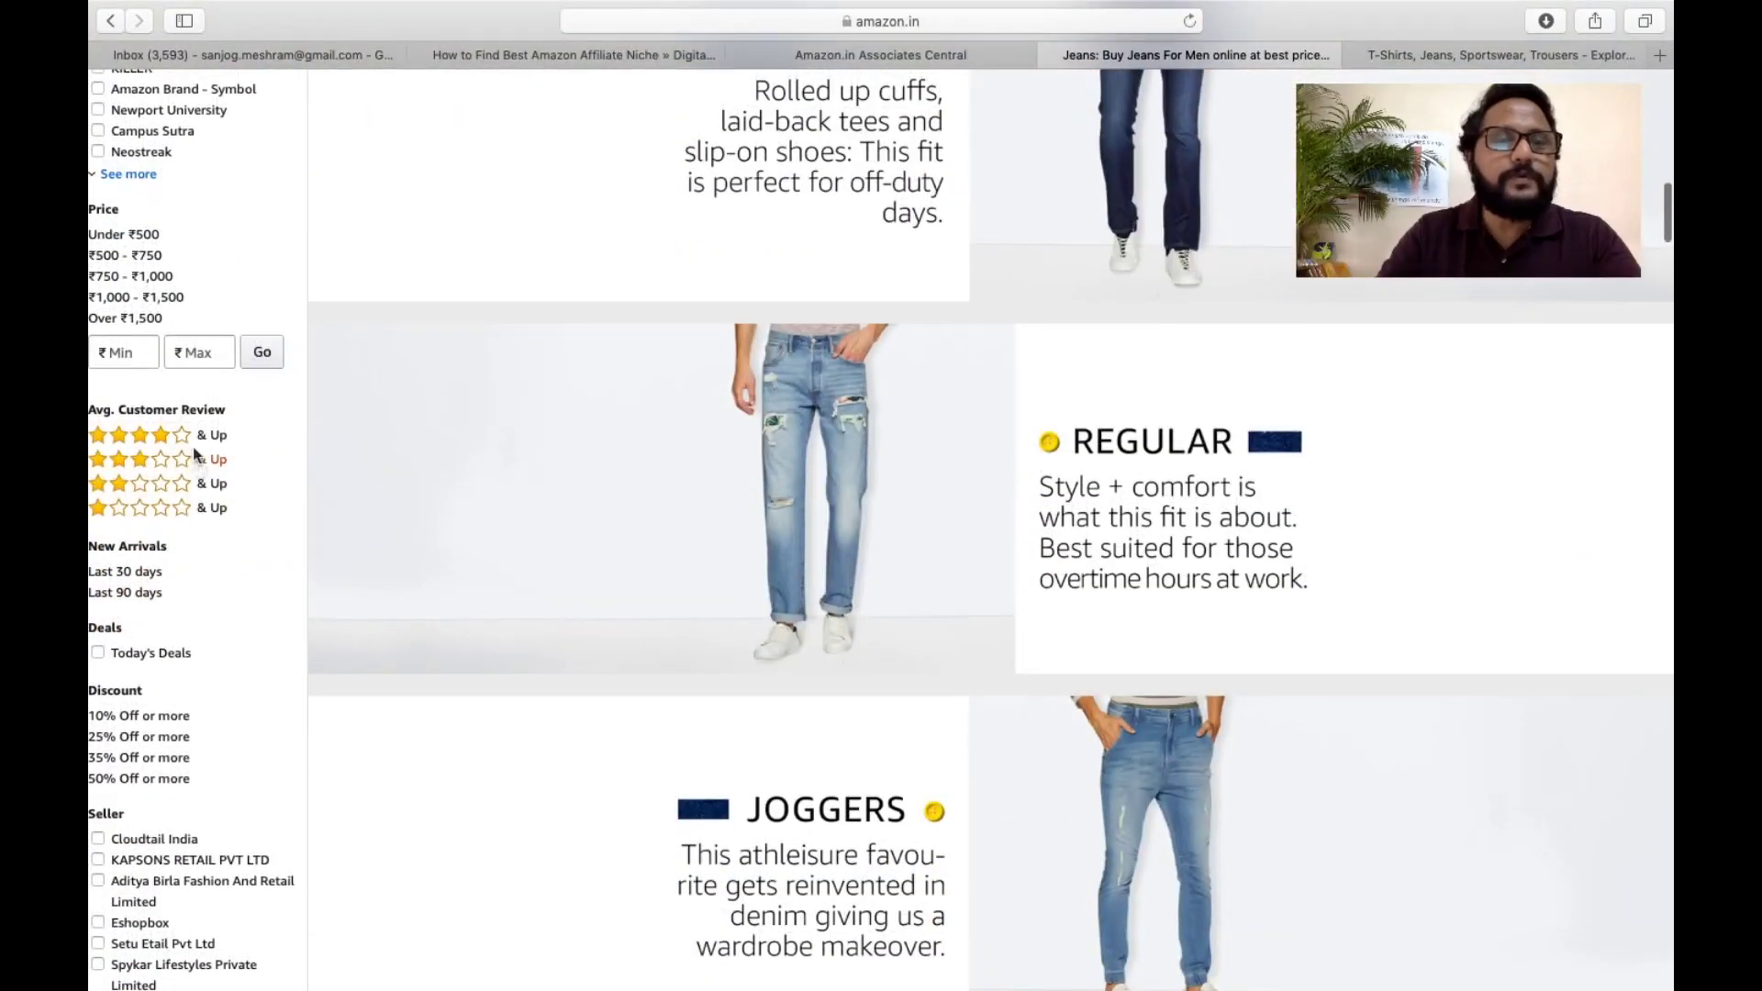
{"action": "left_click", "coordinate": [182, 434]}
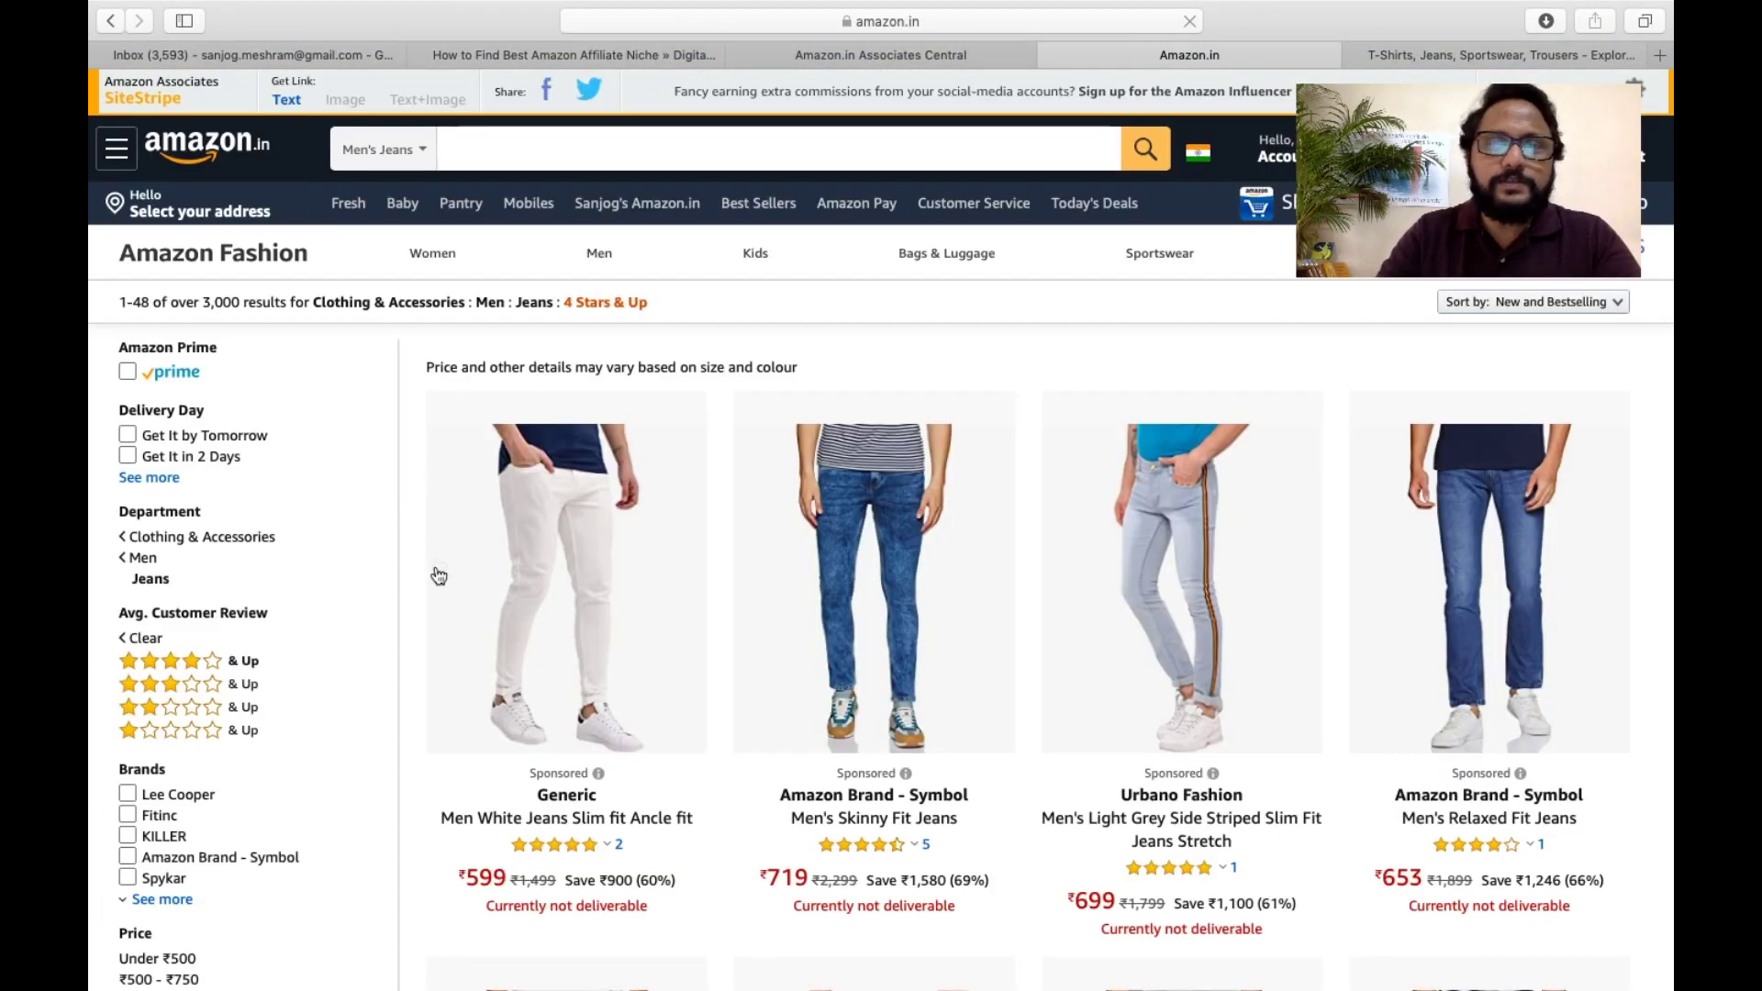
- Examine the men's jeans rated 4 stars and up, including their brands, prices and review ratings
{"action": "scroll", "coordinate": [428, 630], "scroll_direction": "down", "scroll_amount": 3}
{"action": "scroll", "coordinate": [427, 630], "scroll_direction": "down", "scroll_amount": 3}
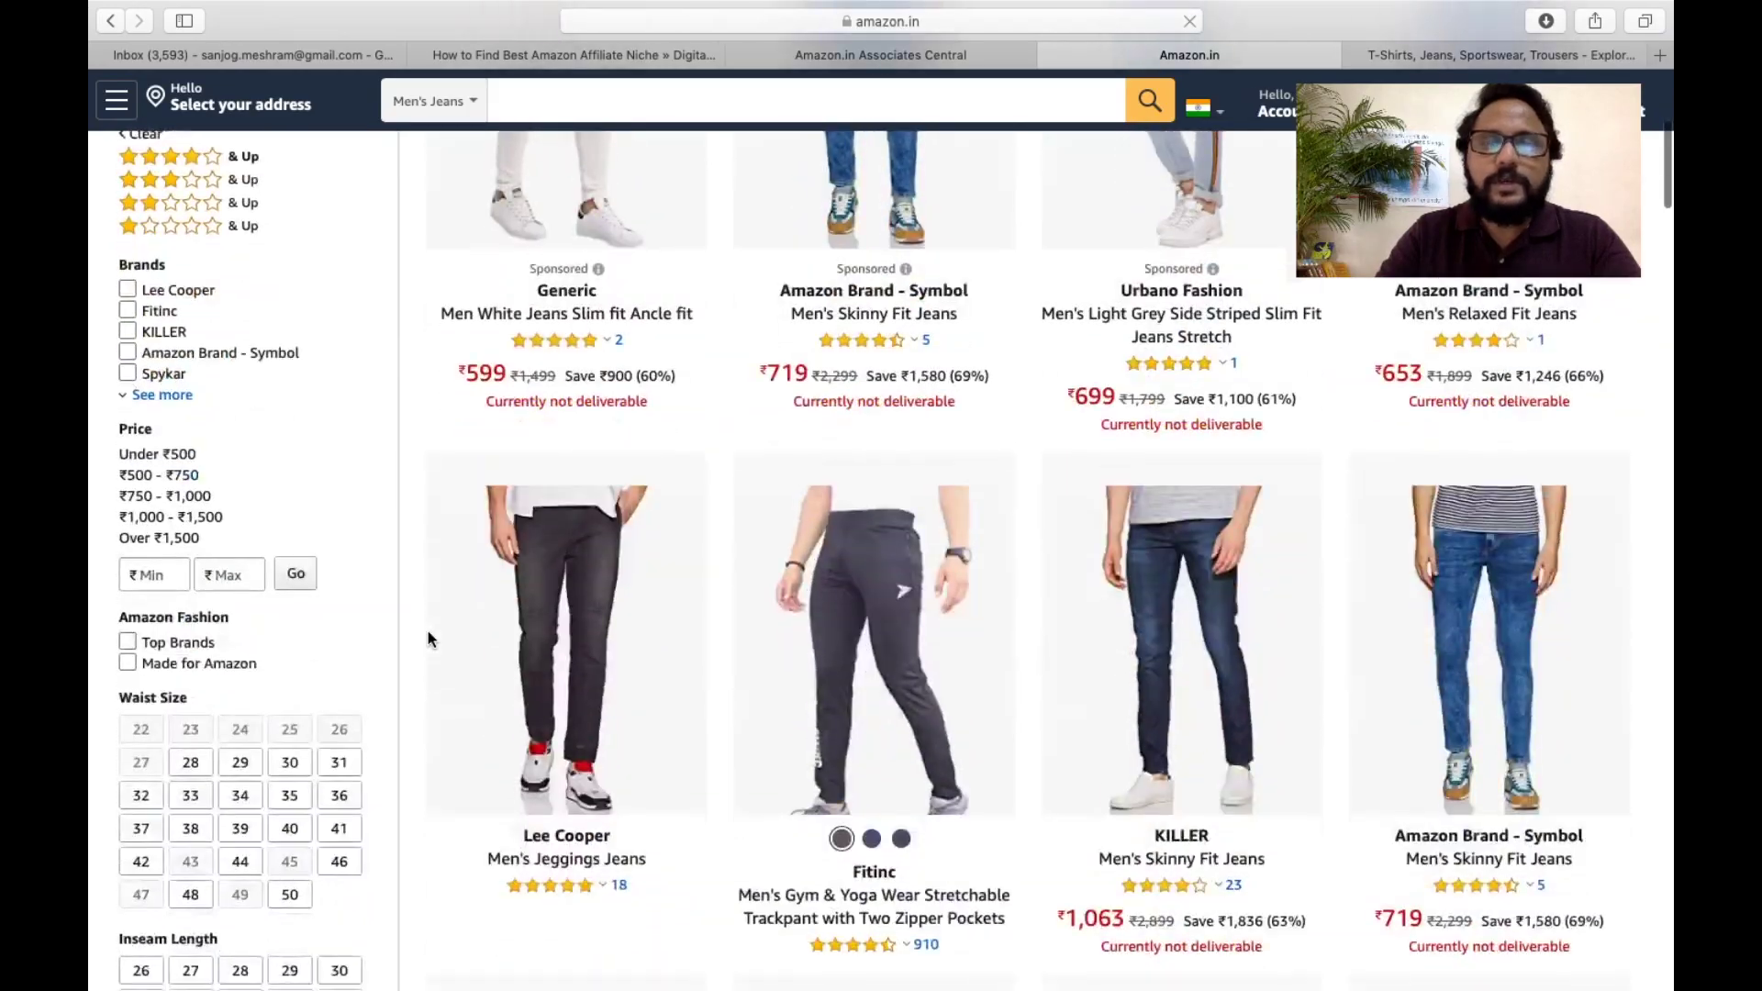
{"action": "scroll", "coordinate": [428, 631], "scroll_direction": "up", "scroll_amount": 7}
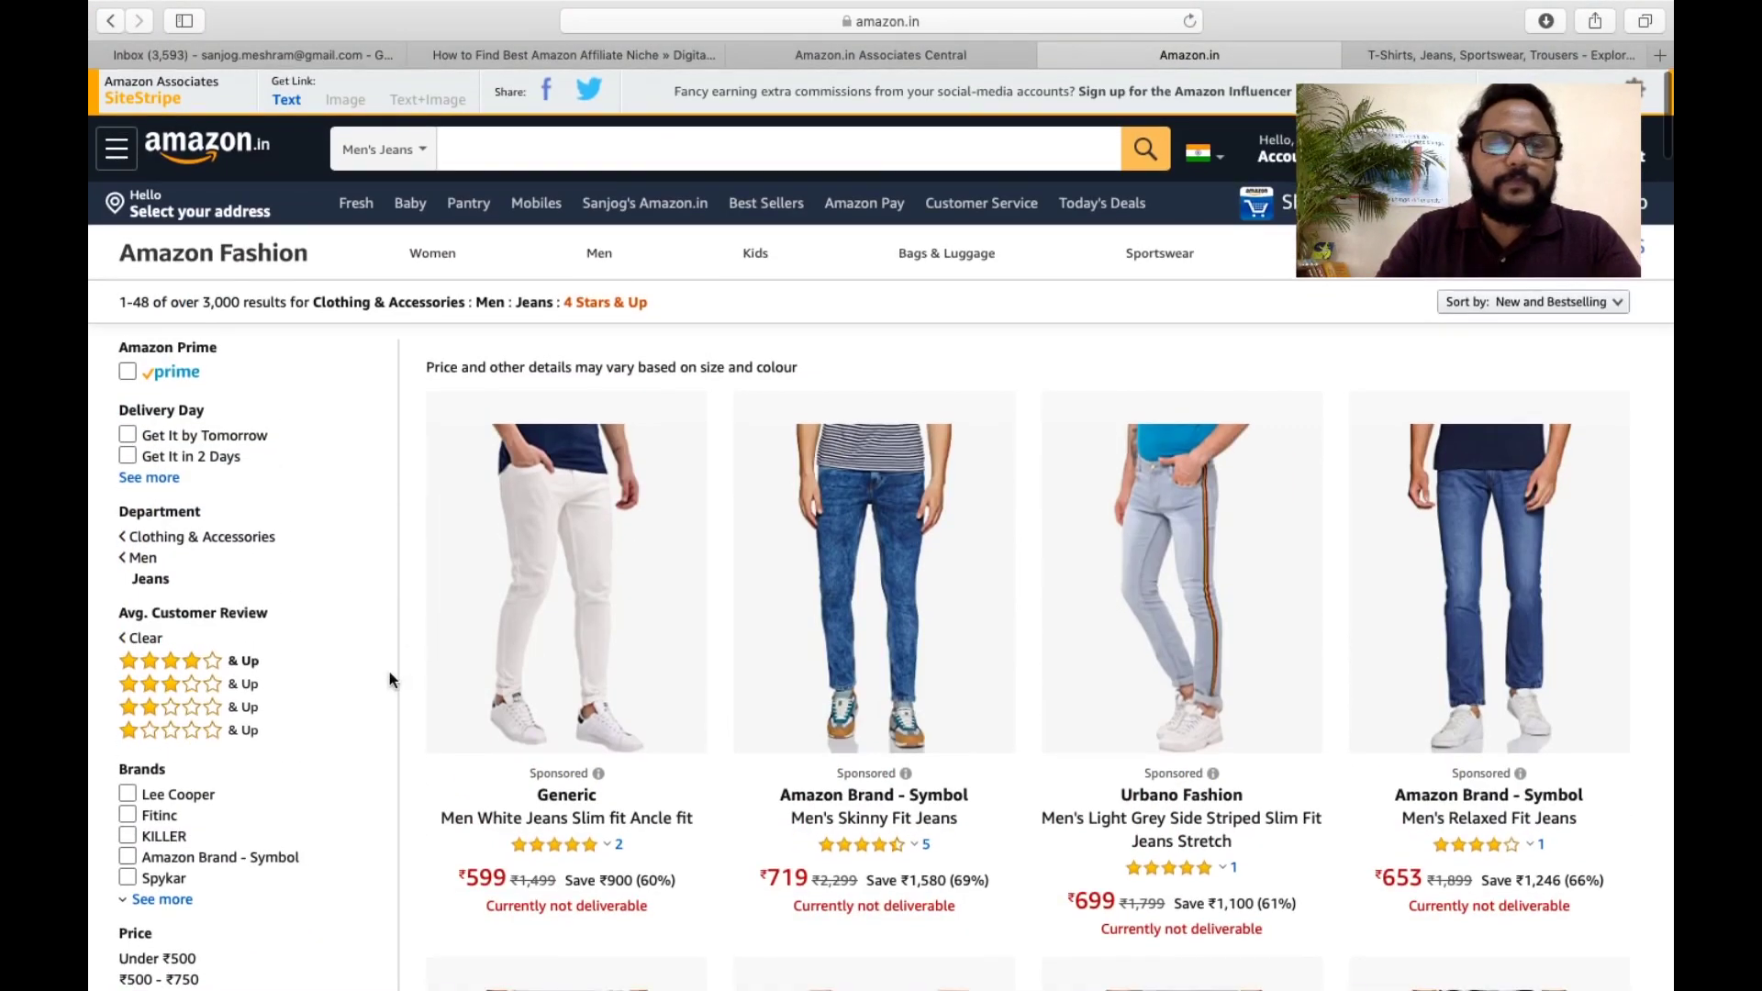
{"action": "scroll", "coordinate": [385, 690], "scroll_direction": "down", "scroll_amount": 5}
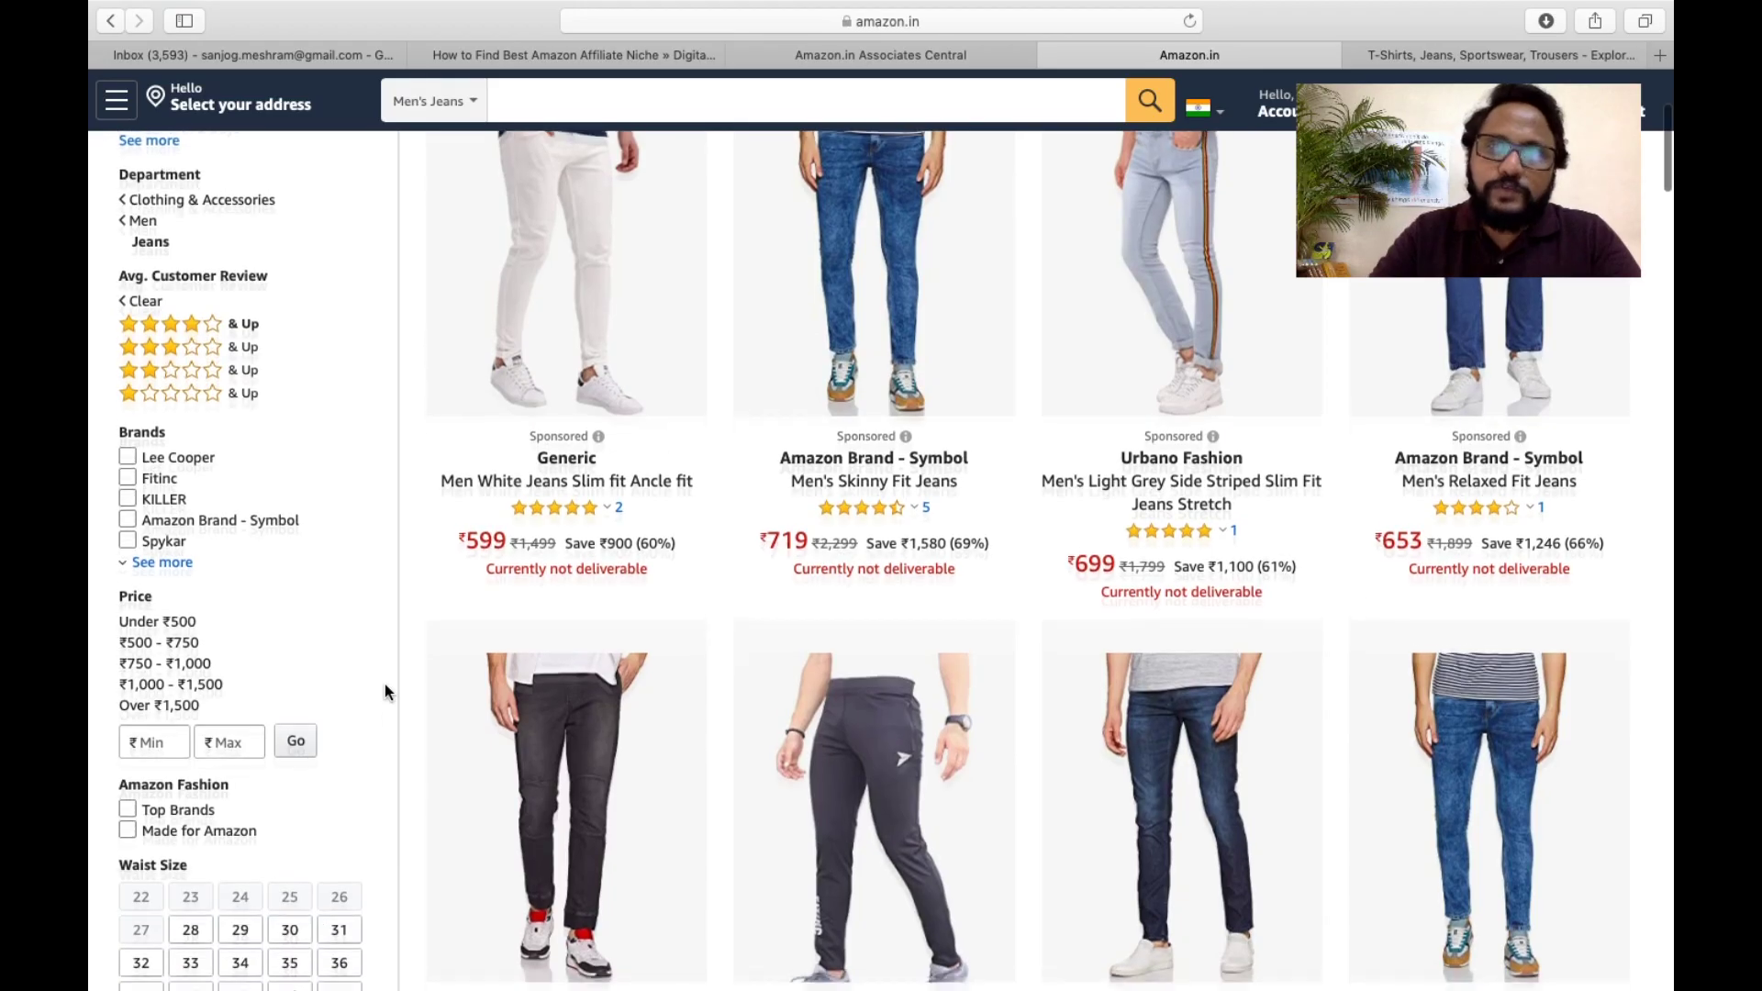
{"action": "scroll", "coordinate": [384, 688], "scroll_direction": "up", "scroll_amount": 2}
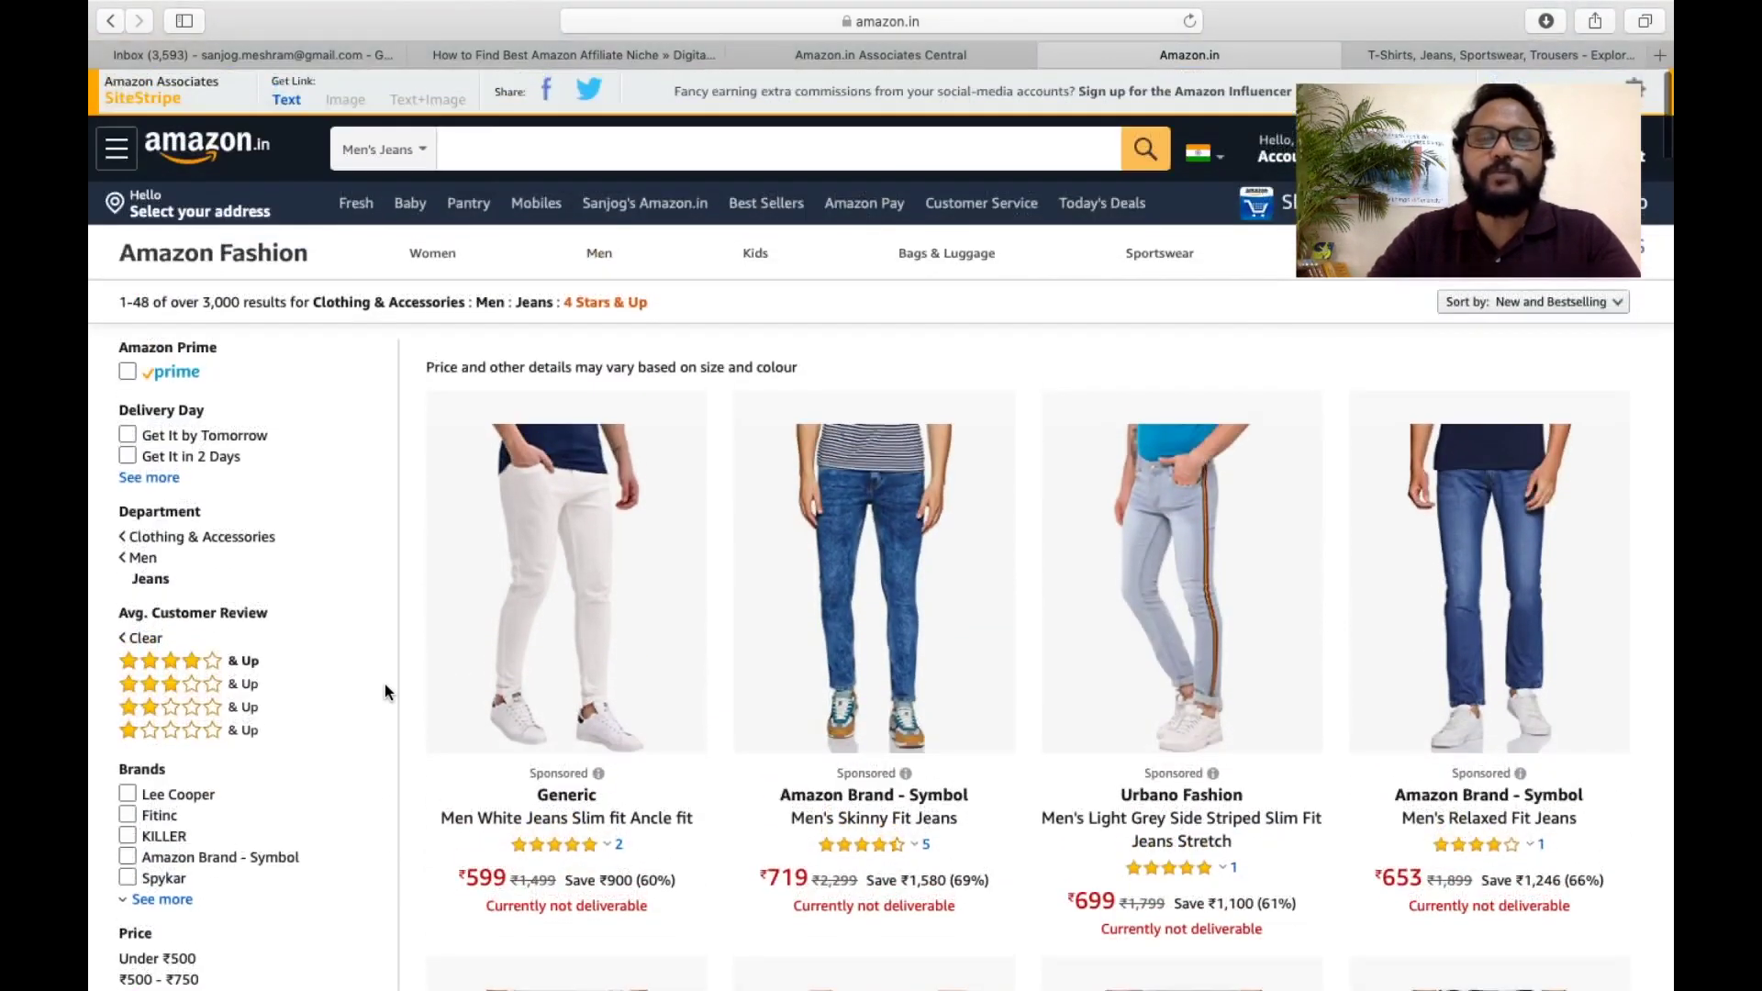
{"action": "scroll", "coordinate": [384, 693], "scroll_direction": "down", "scroll_amount": 5}
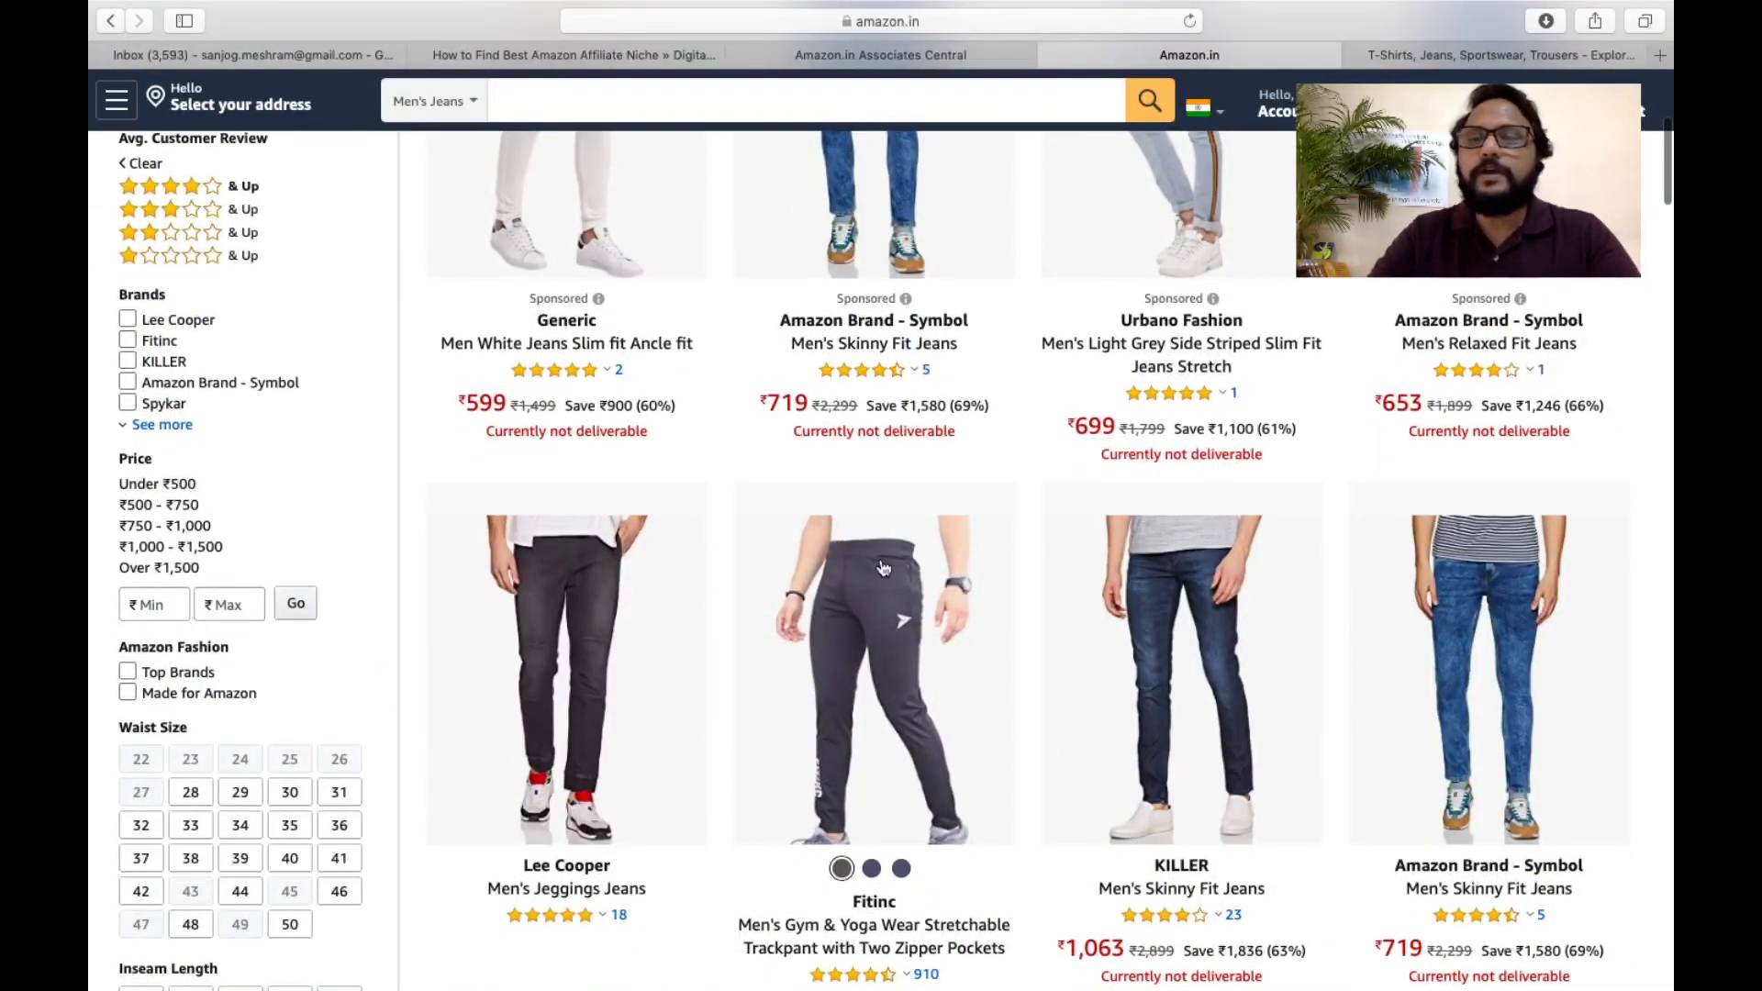
- Check the review counts, rating breakdowns and discounted prices of the further men's jeans down the results page
{"action": "scroll", "coordinate": [883, 568], "scroll_direction": "down", "scroll_amount": 5}
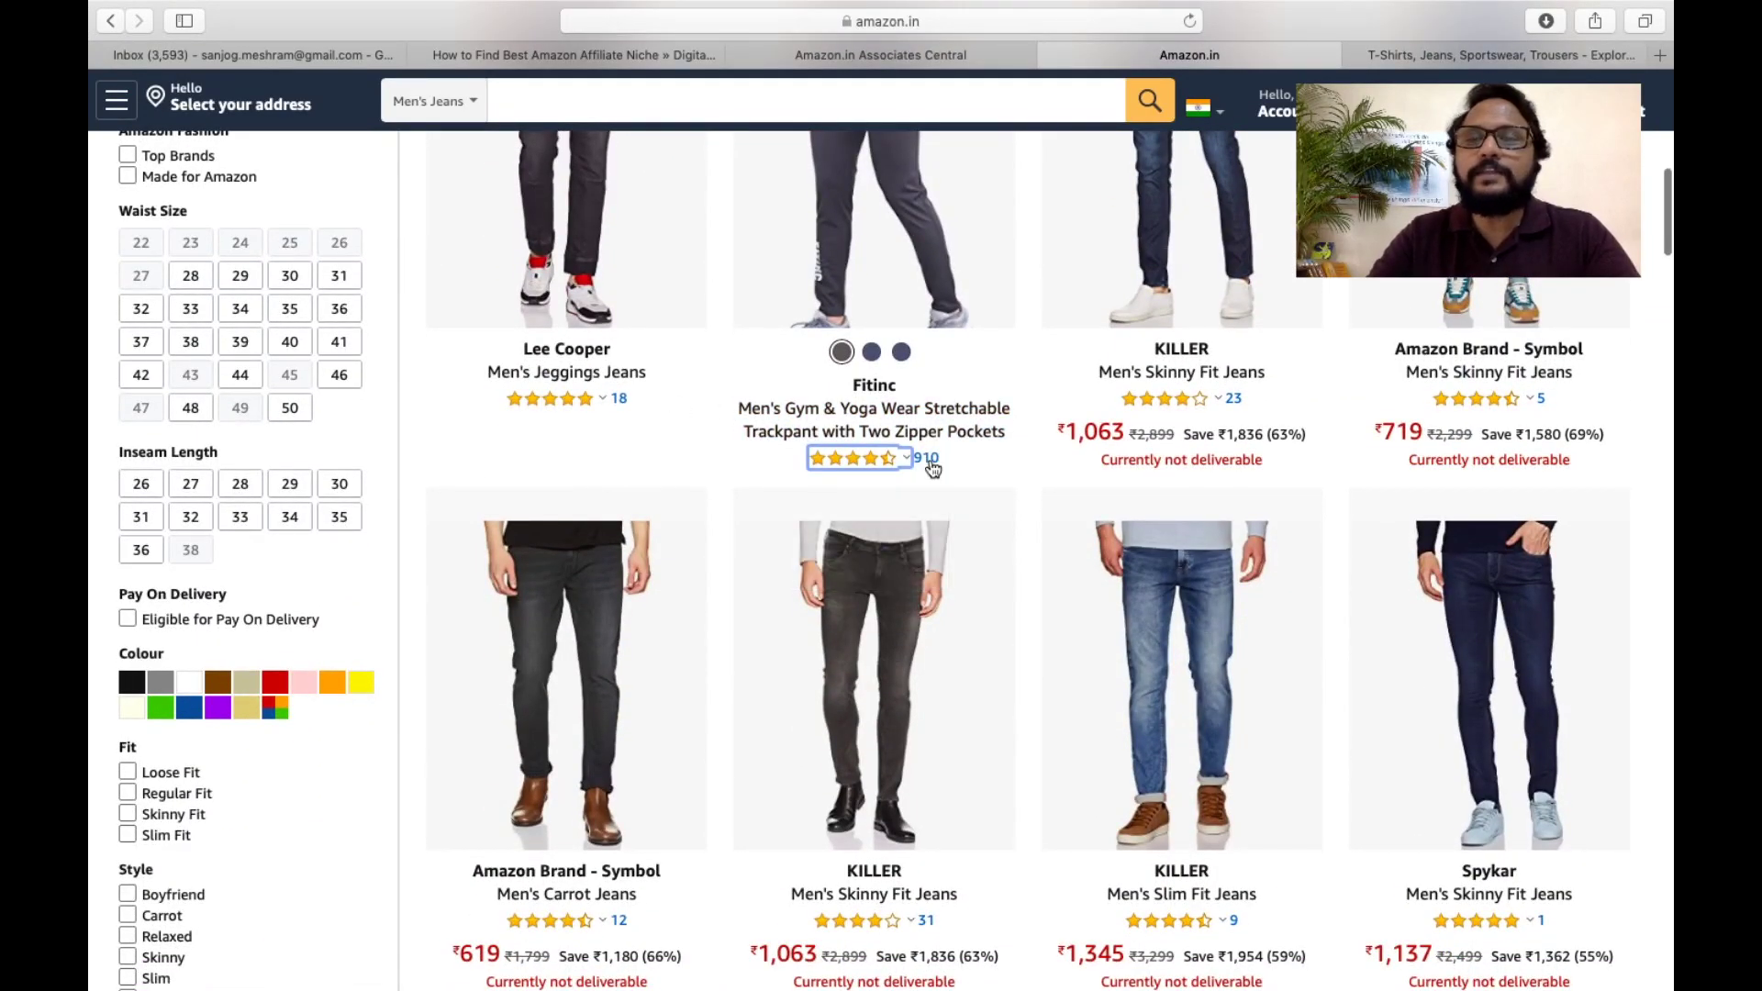
{"action": "scroll", "coordinate": [1211, 437], "scroll_direction": "down", "scroll_amount": 2}
{"action": "scroll", "coordinate": [1211, 437], "scroll_direction": "down", "scroll_amount": 6}
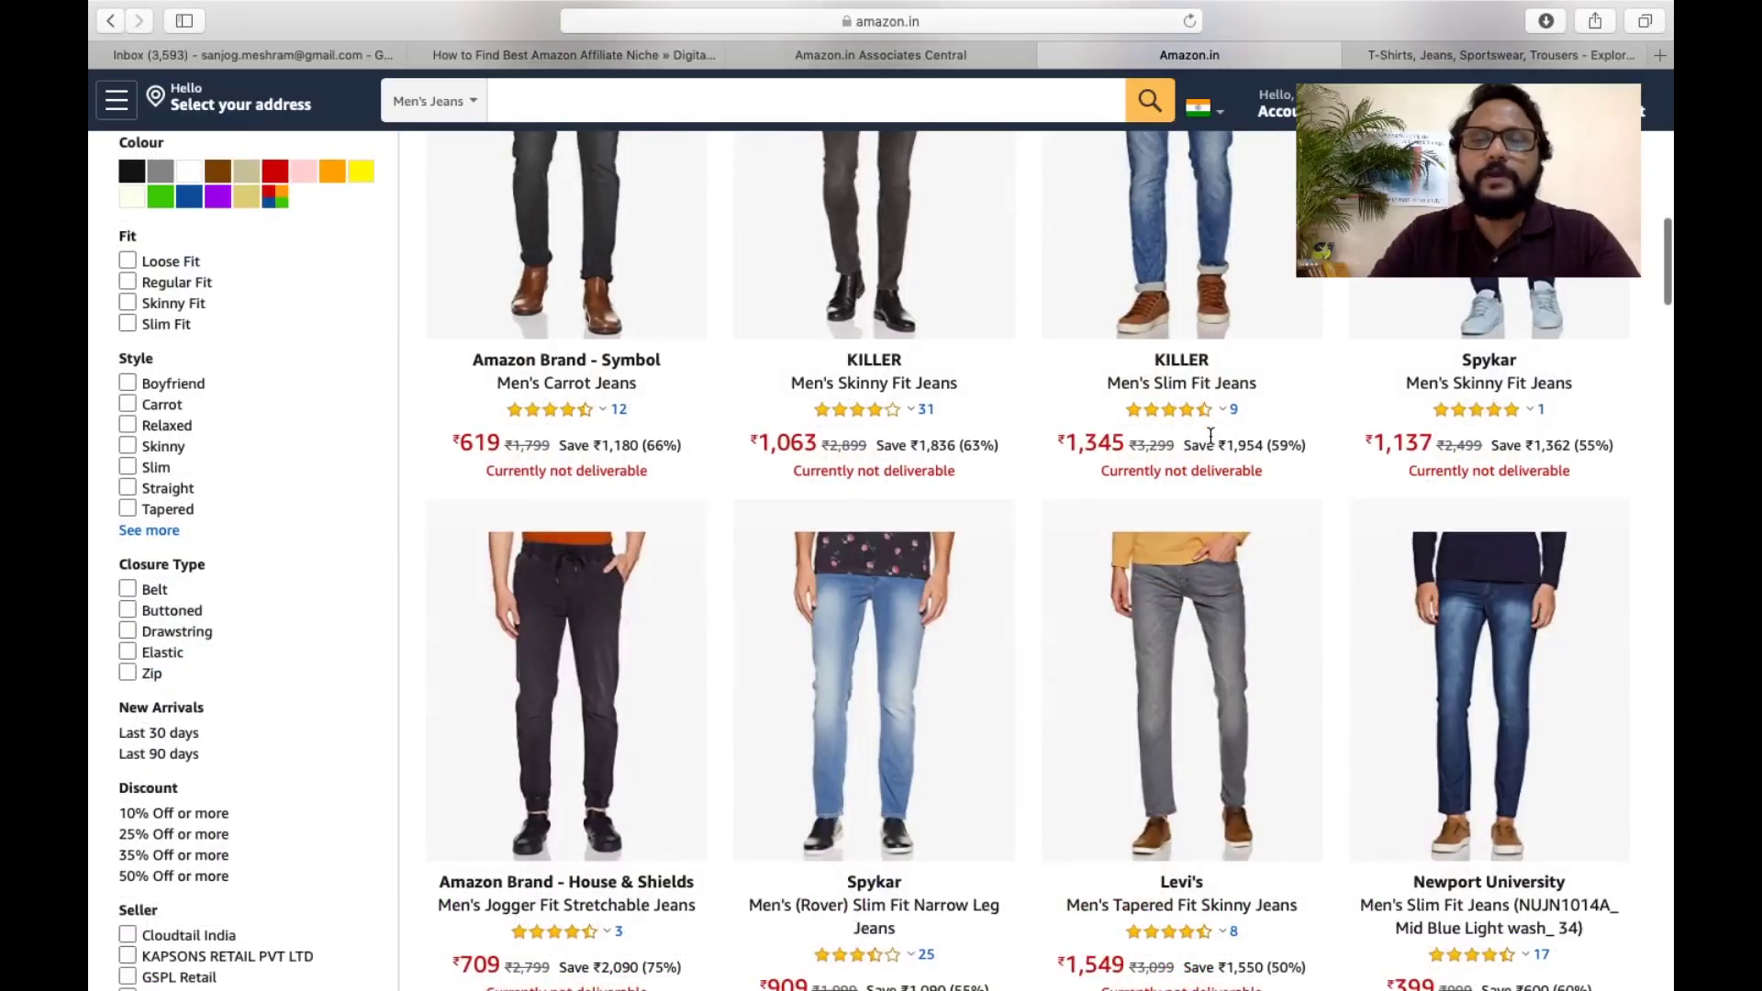
{"action": "scroll", "coordinate": [974, 369], "scroll_direction": "down", "scroll_amount": 5}
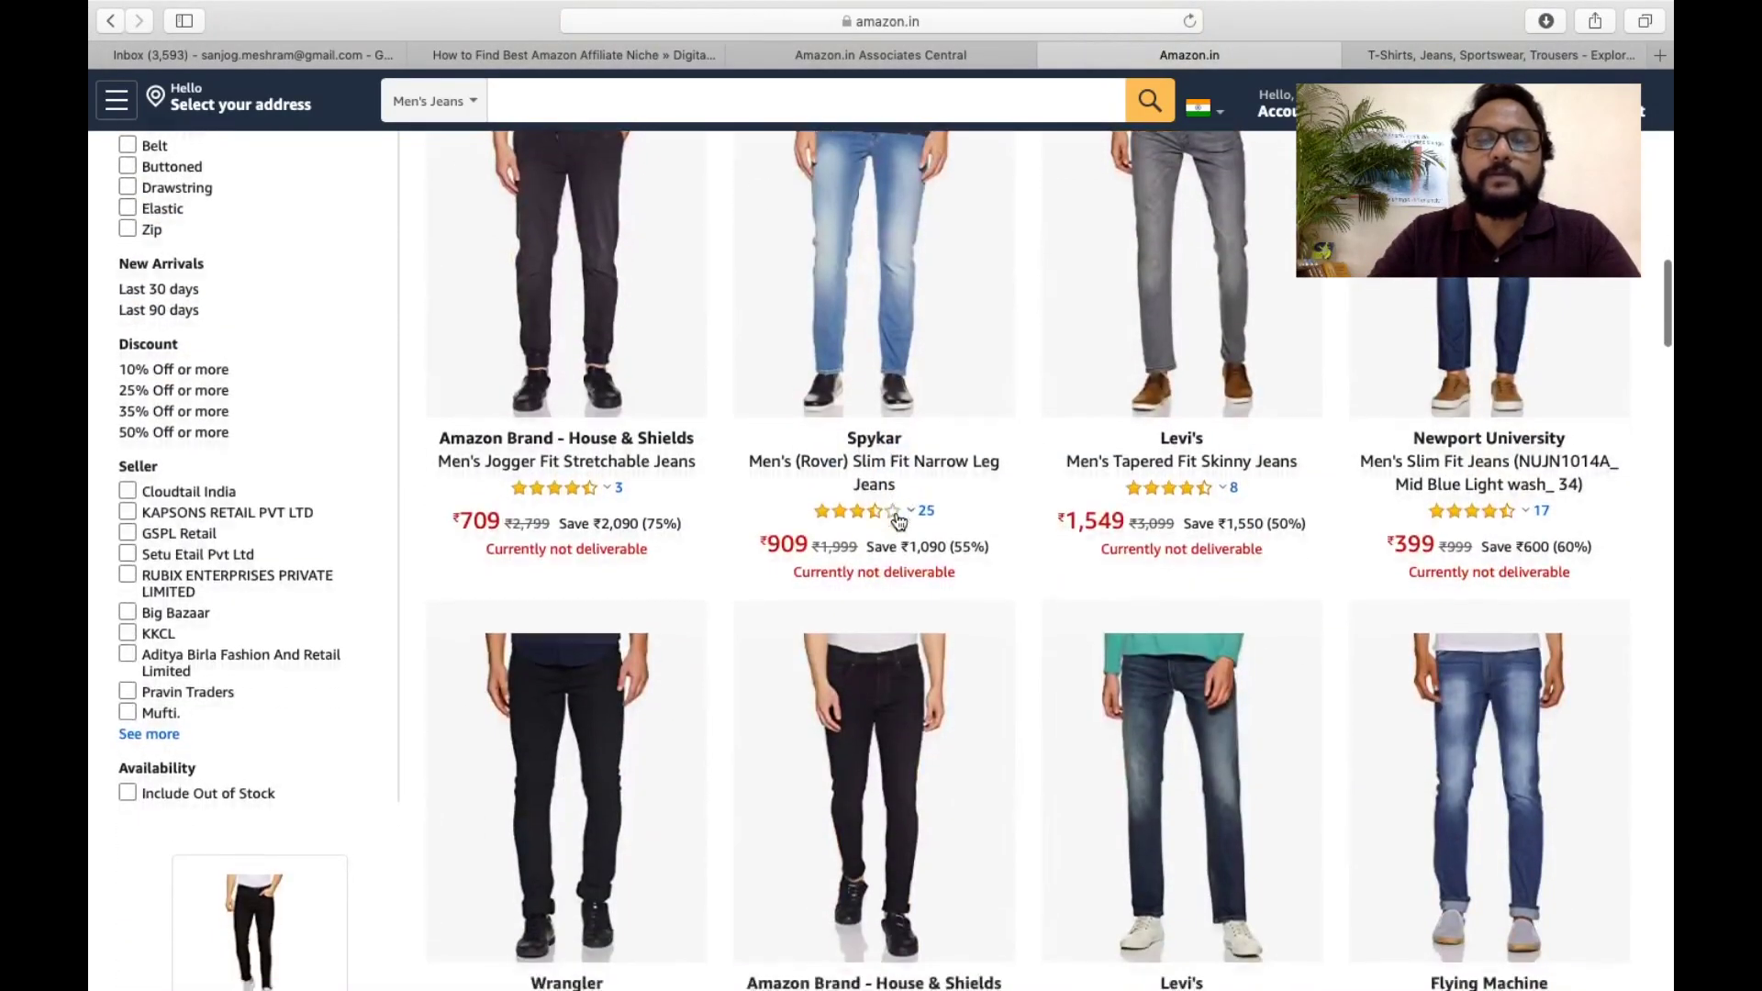
{"action": "mouse_move", "coordinate": [917, 409]}
{"action": "scroll", "coordinate": [1014, 587], "scroll_direction": "down", "scroll_amount": 6}
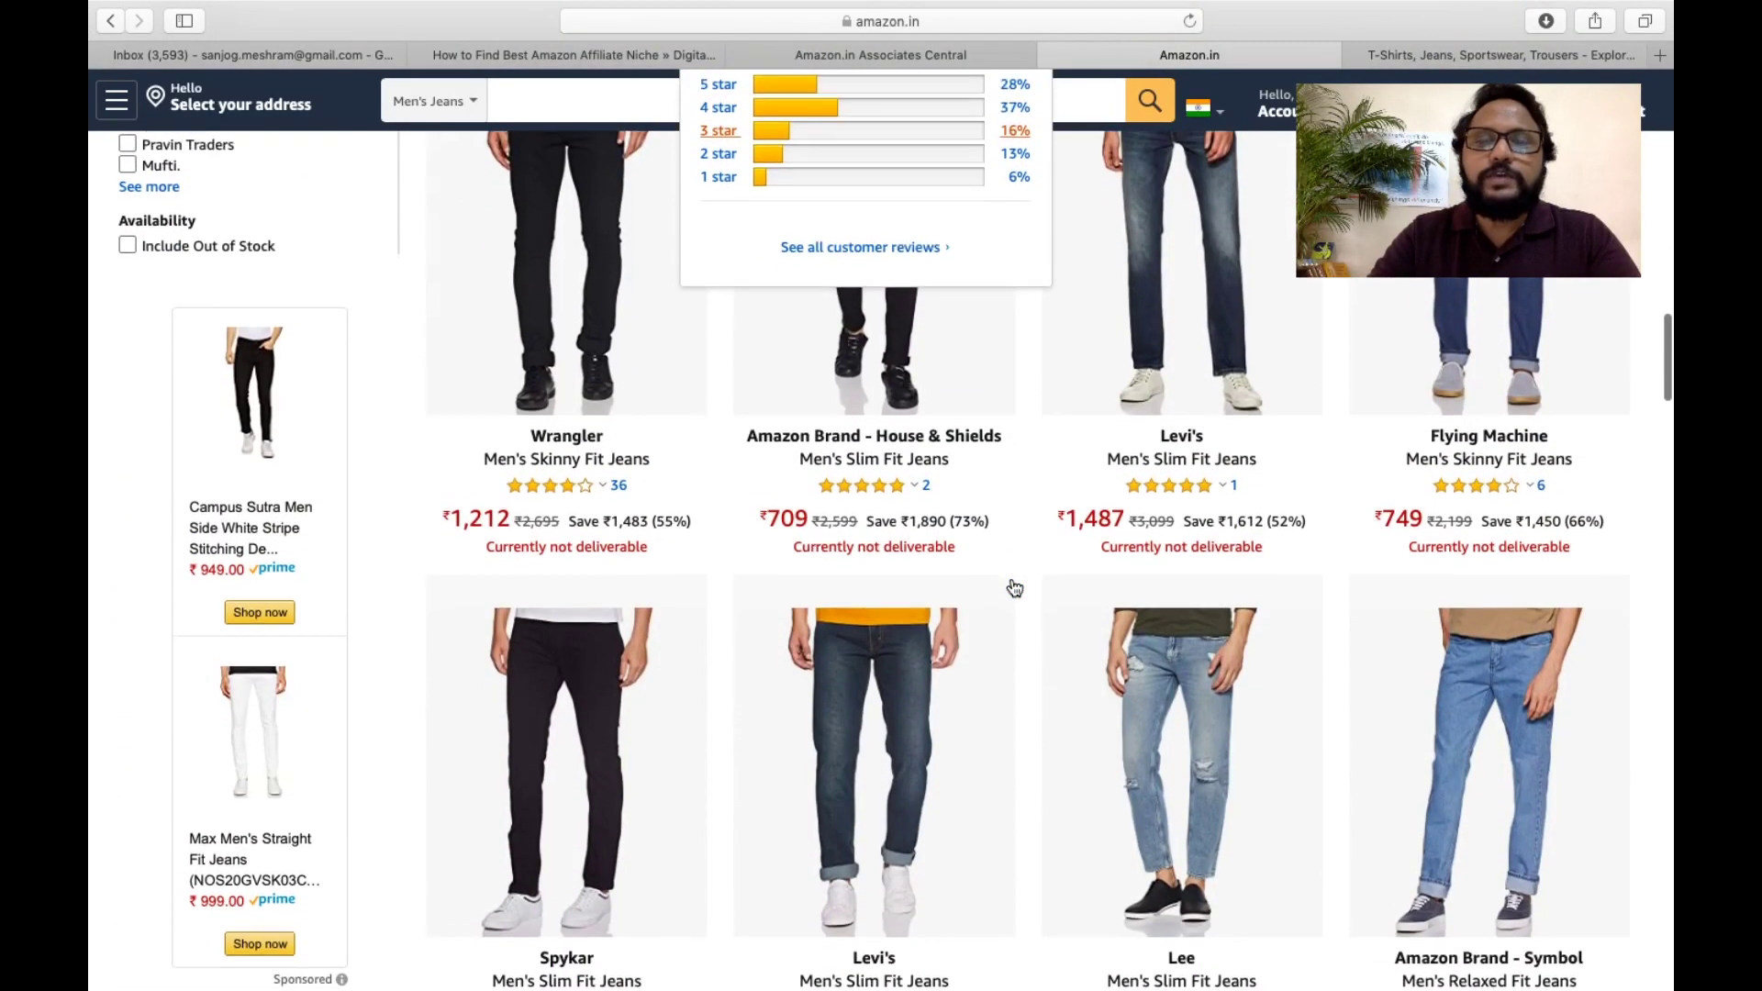
{"action": "scroll", "coordinate": [747, 597], "scroll_direction": "down", "scroll_amount": 4}
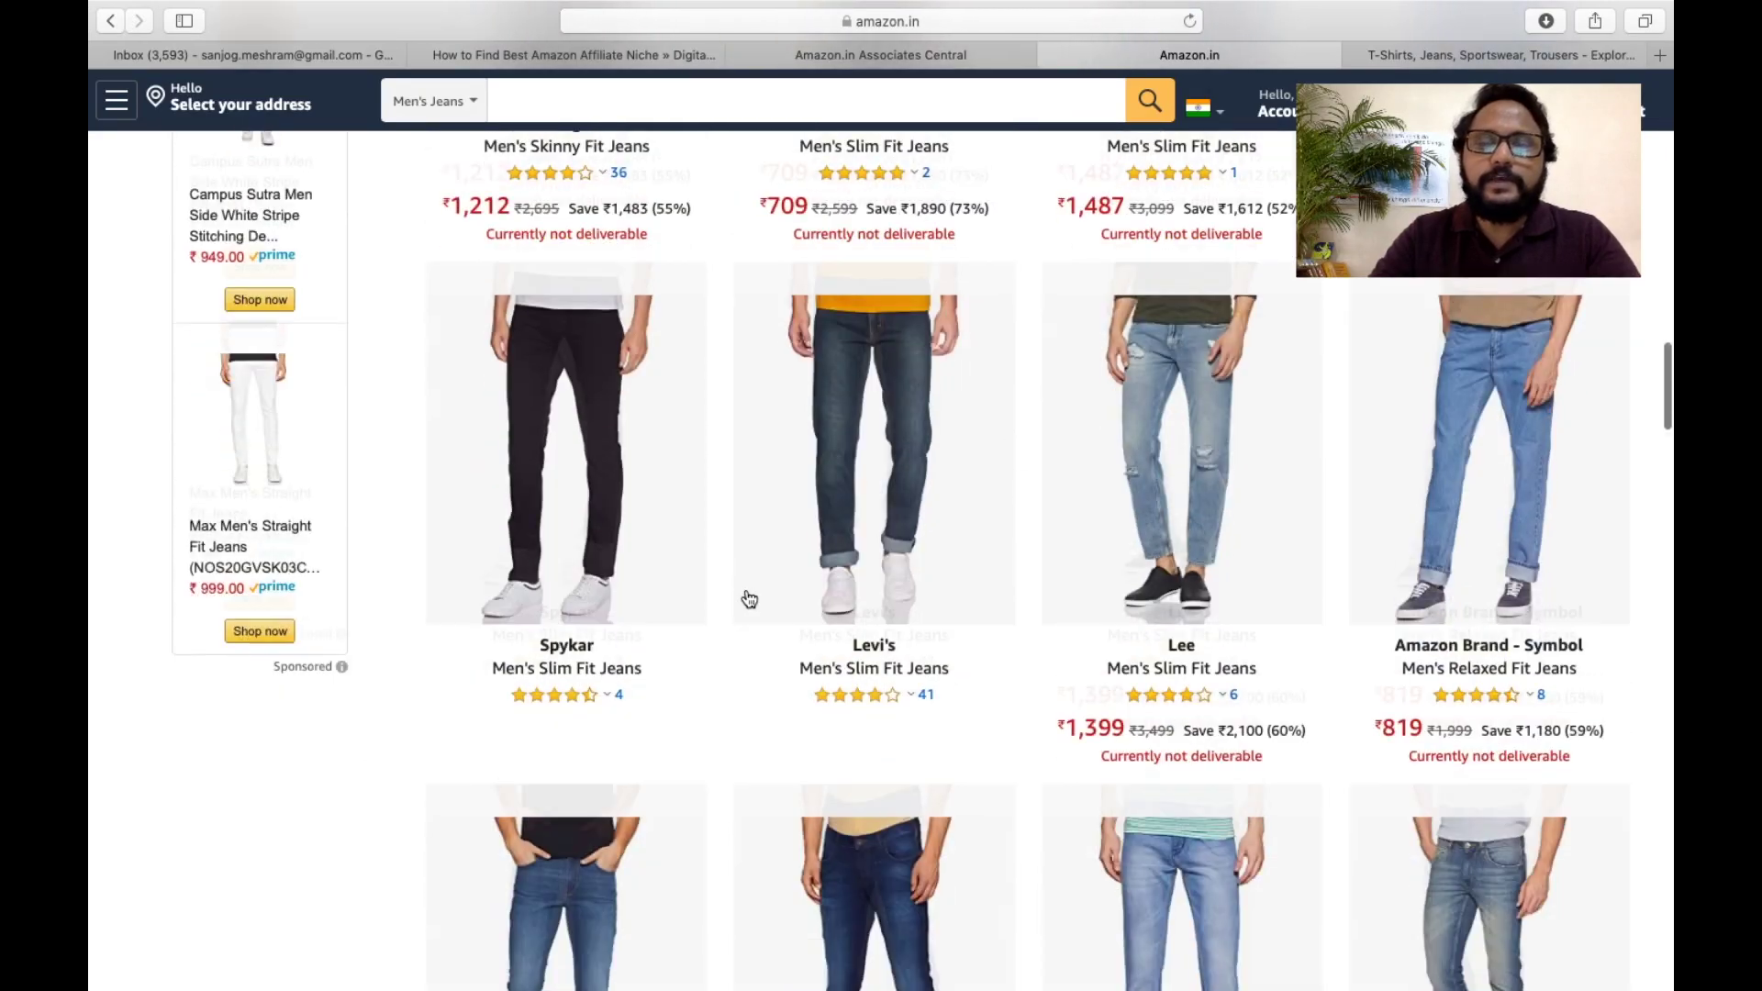
{"action": "scroll", "coordinate": [929, 610], "scroll_direction": "down", "scroll_amount": 6}
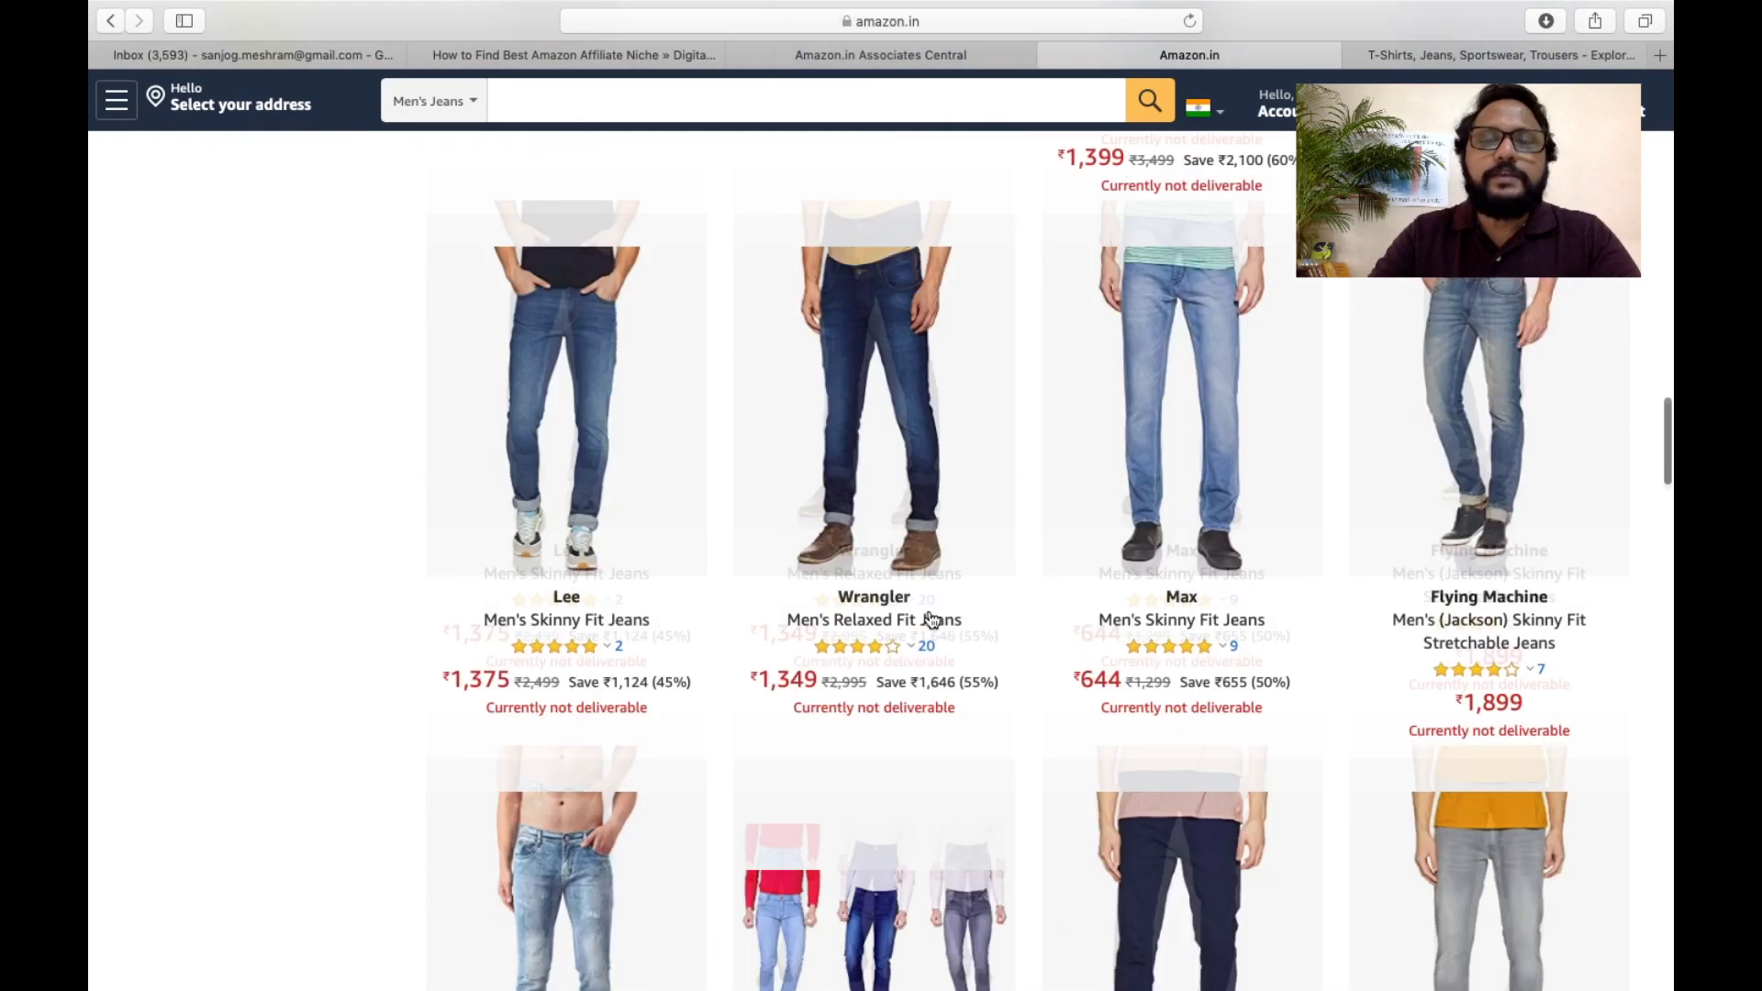
{"action": "scroll", "coordinate": [918, 607], "scroll_direction": "down", "scroll_amount": 5}
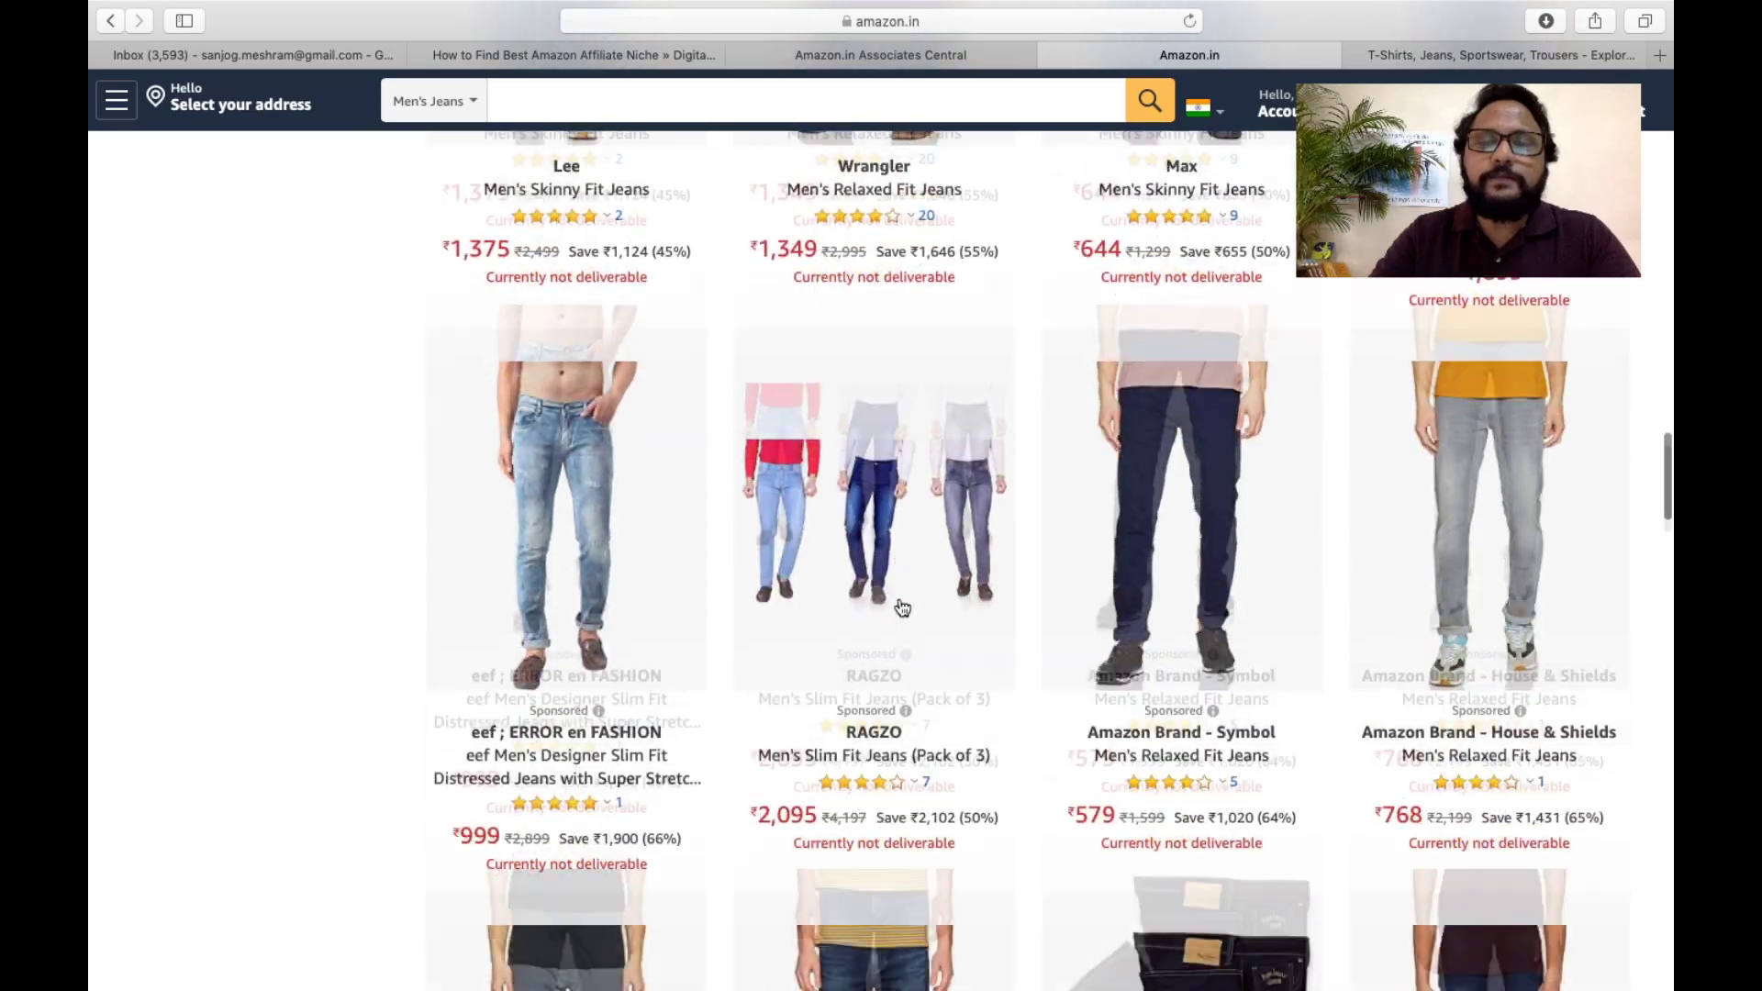
{"action": "scroll", "coordinate": [970, 576], "scroll_direction": "down", "scroll_amount": 8}
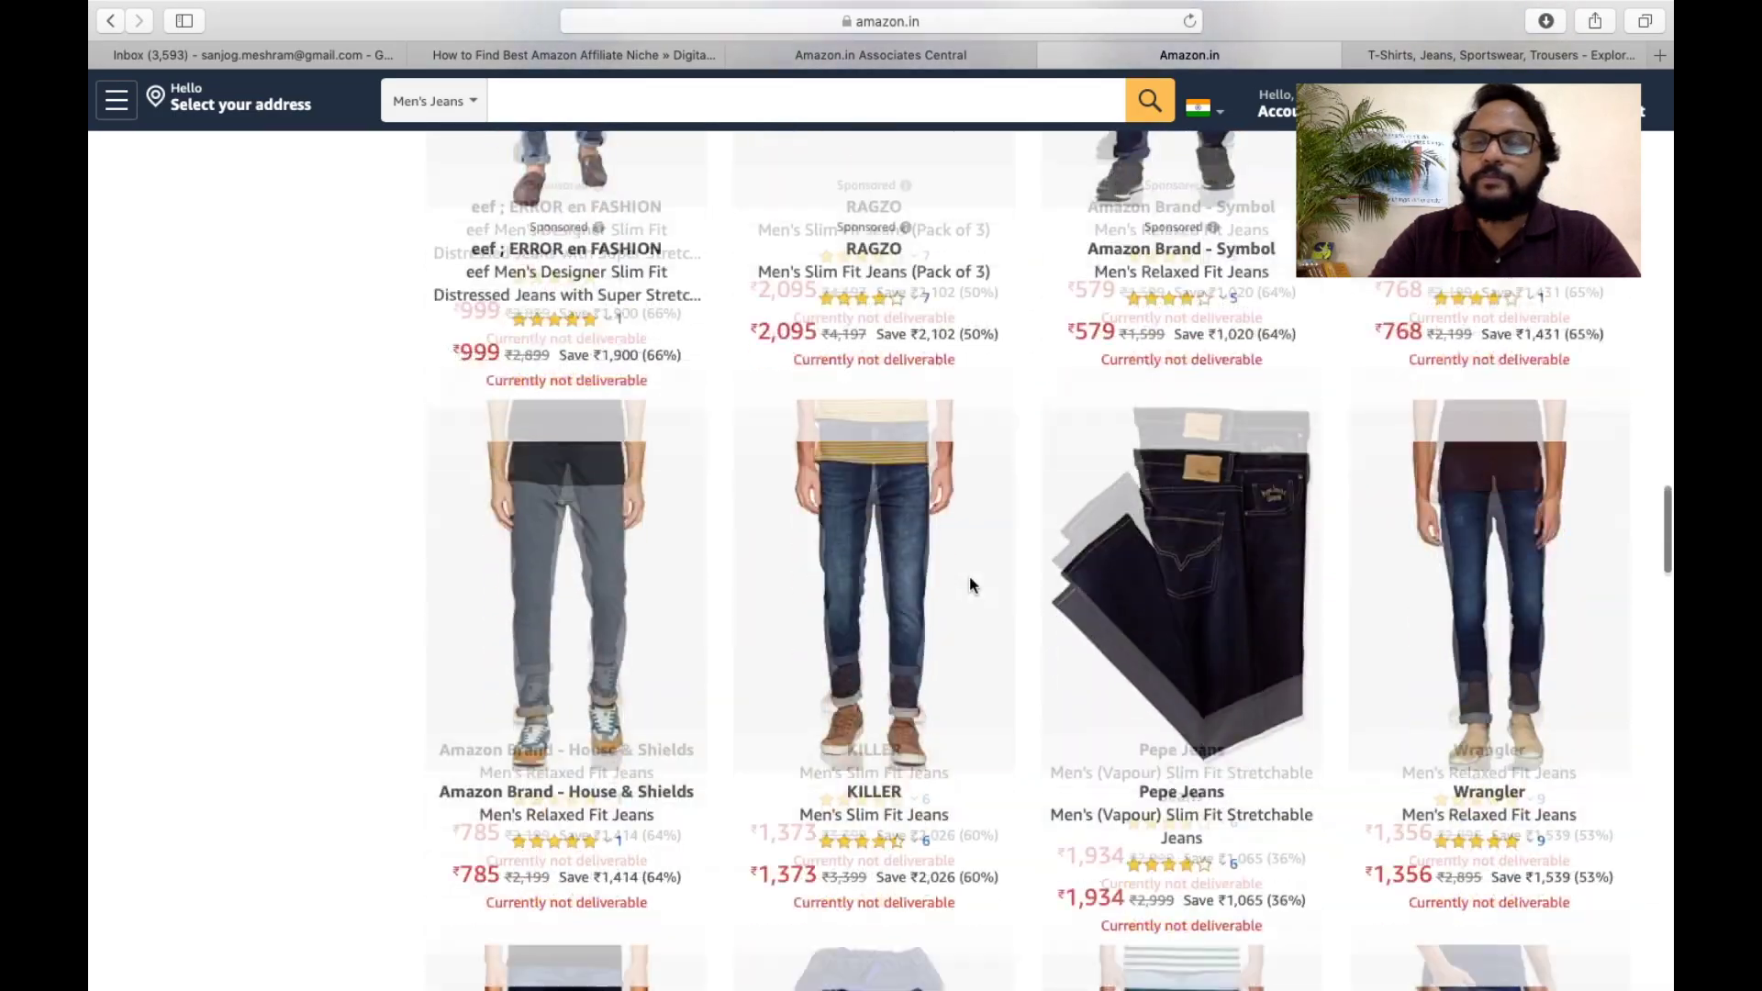
{"action": "scroll", "coordinate": [970, 576], "scroll_direction": "down", "scroll_amount": 11}
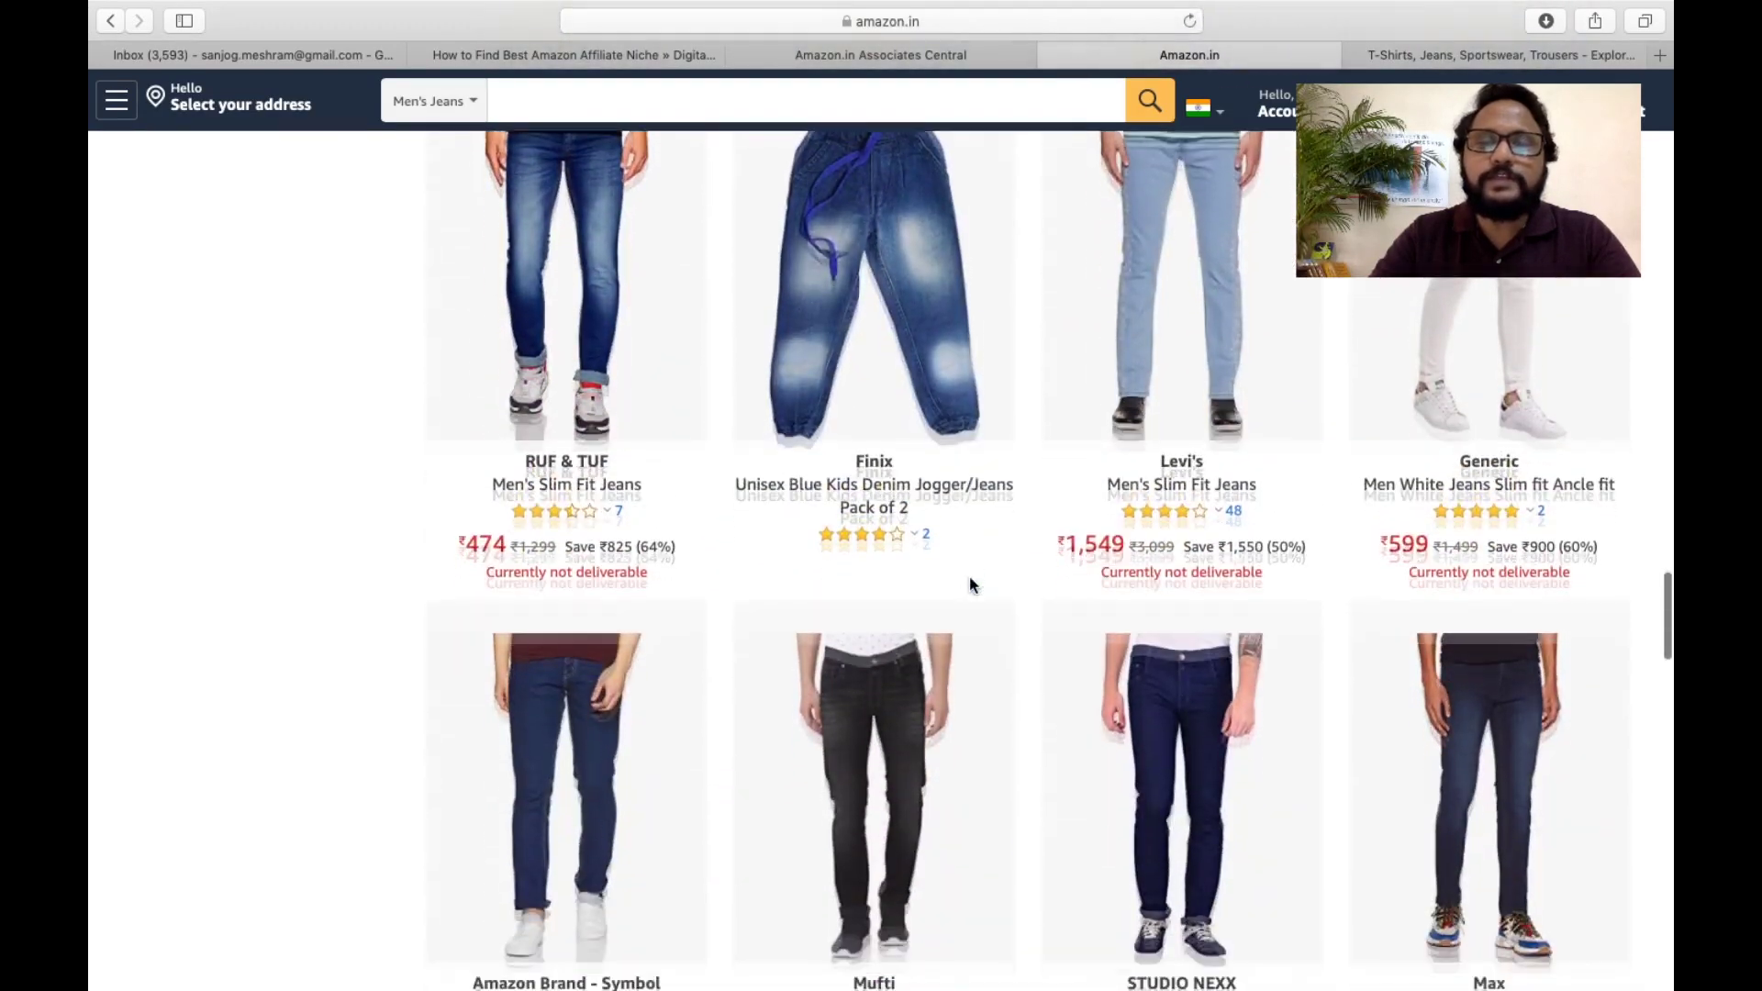
{"action": "scroll", "coordinate": [969, 577], "scroll_direction": "down", "scroll_amount": 6}
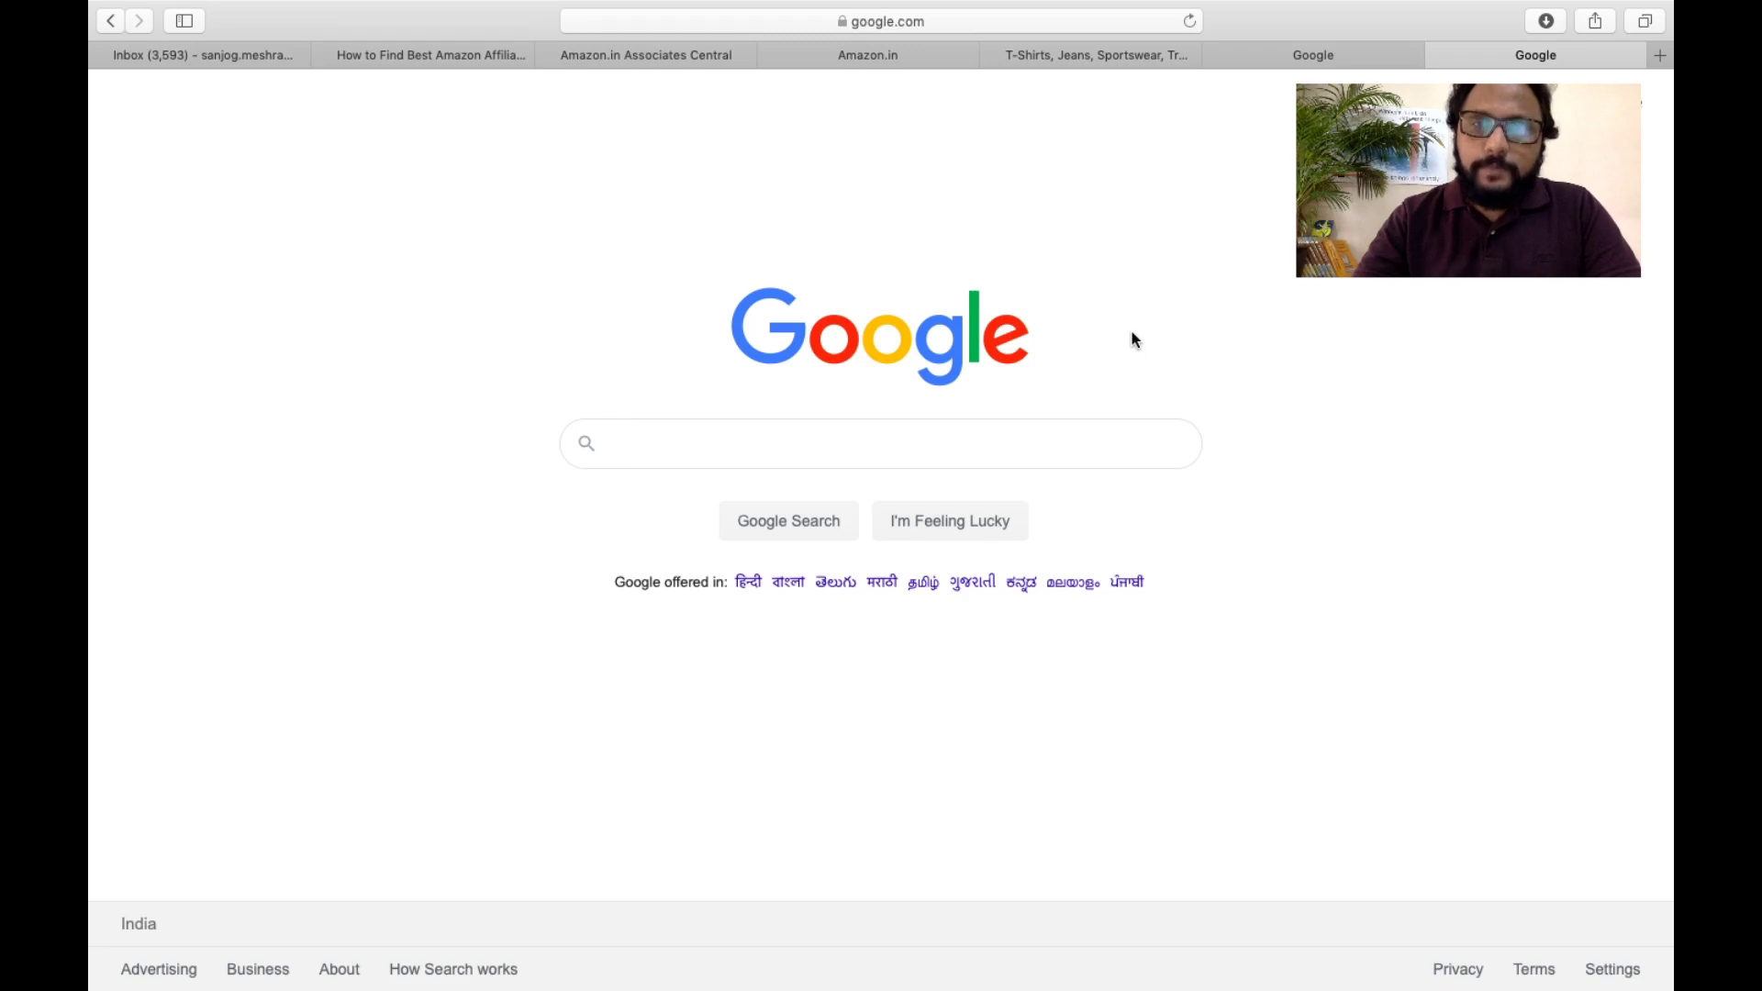
- Search Google for "wikipedia hobbies" and open Wikipedia's "List of hobbies" article
{"action": "left_click", "coordinate": [785, 443]}
{"action": "type", "text": "wik"}
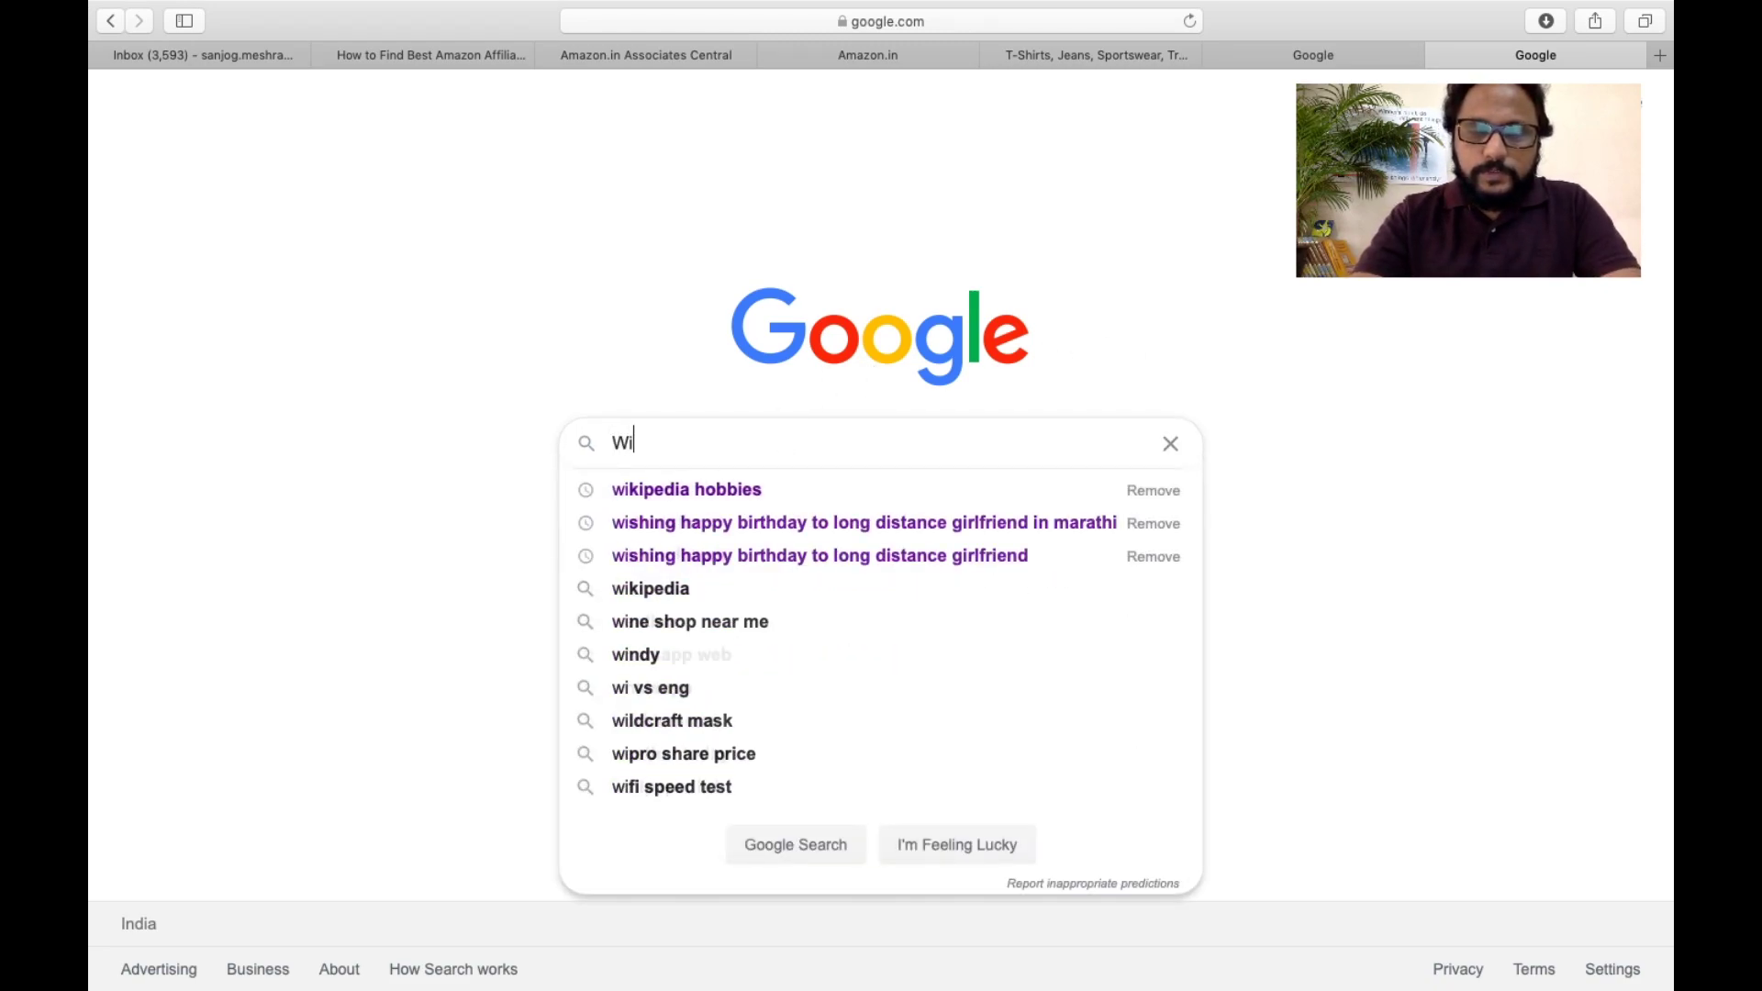
{"action": "key", "text": "Down"}
{"action": "key", "text": "Return"}
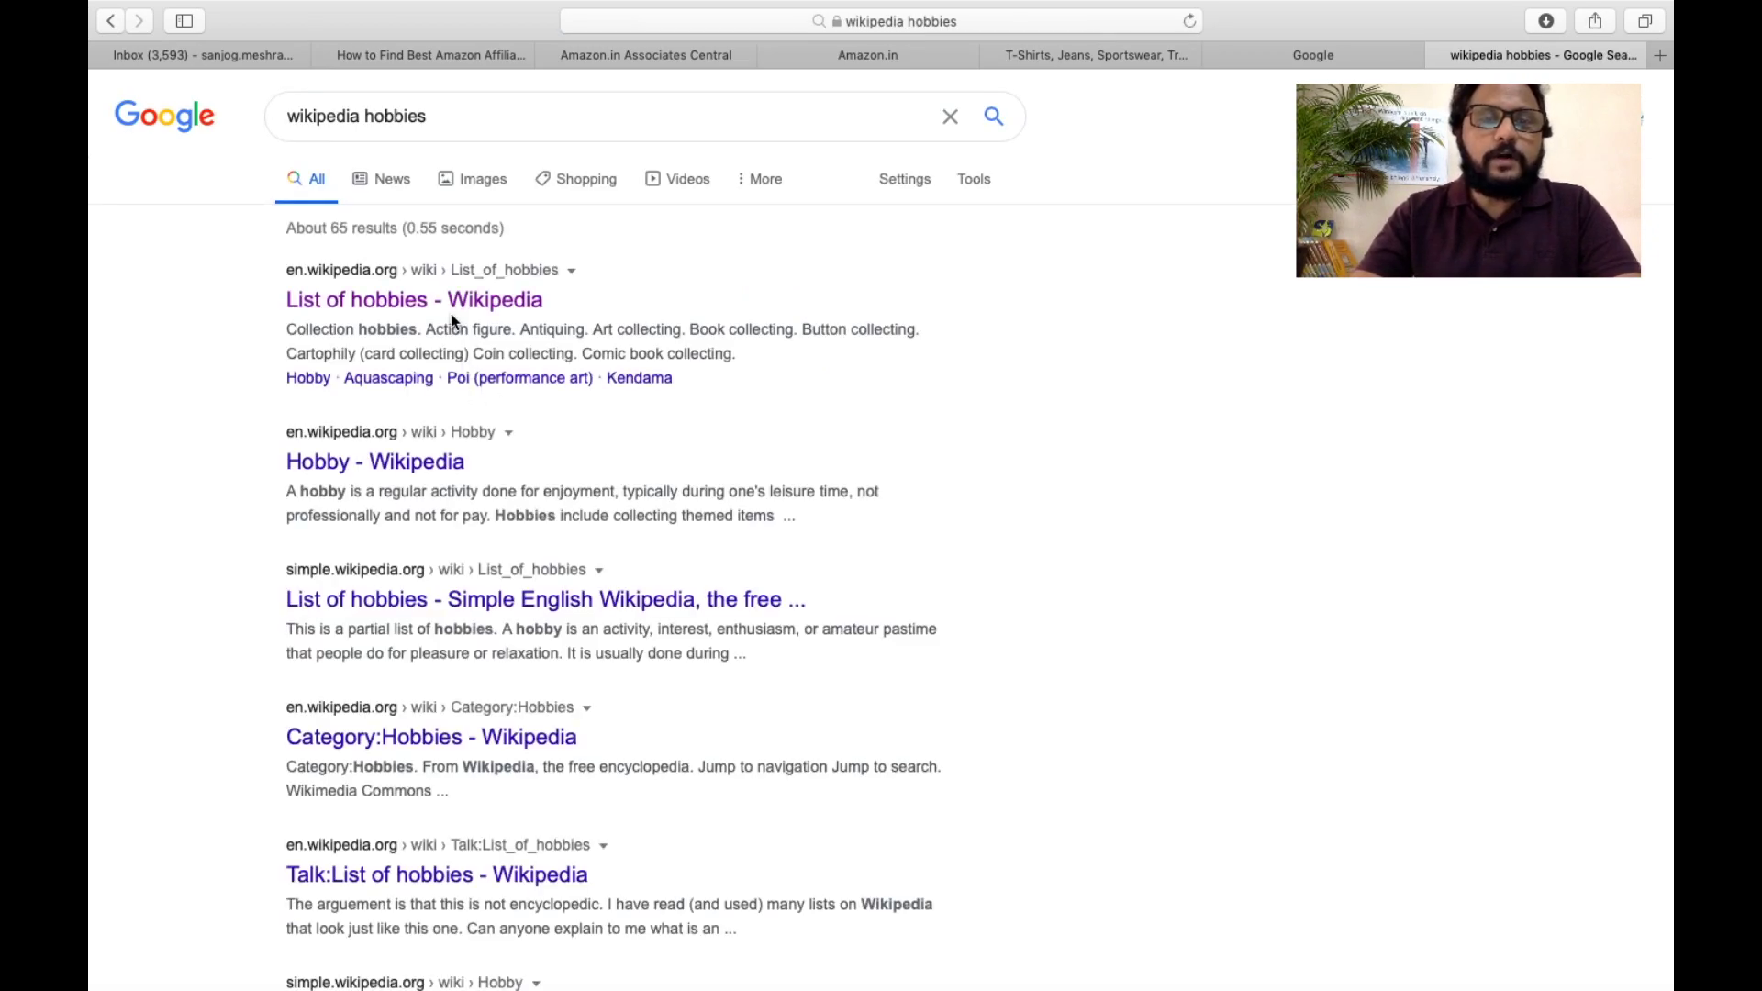
{"action": "left_click", "coordinate": [455, 310]}
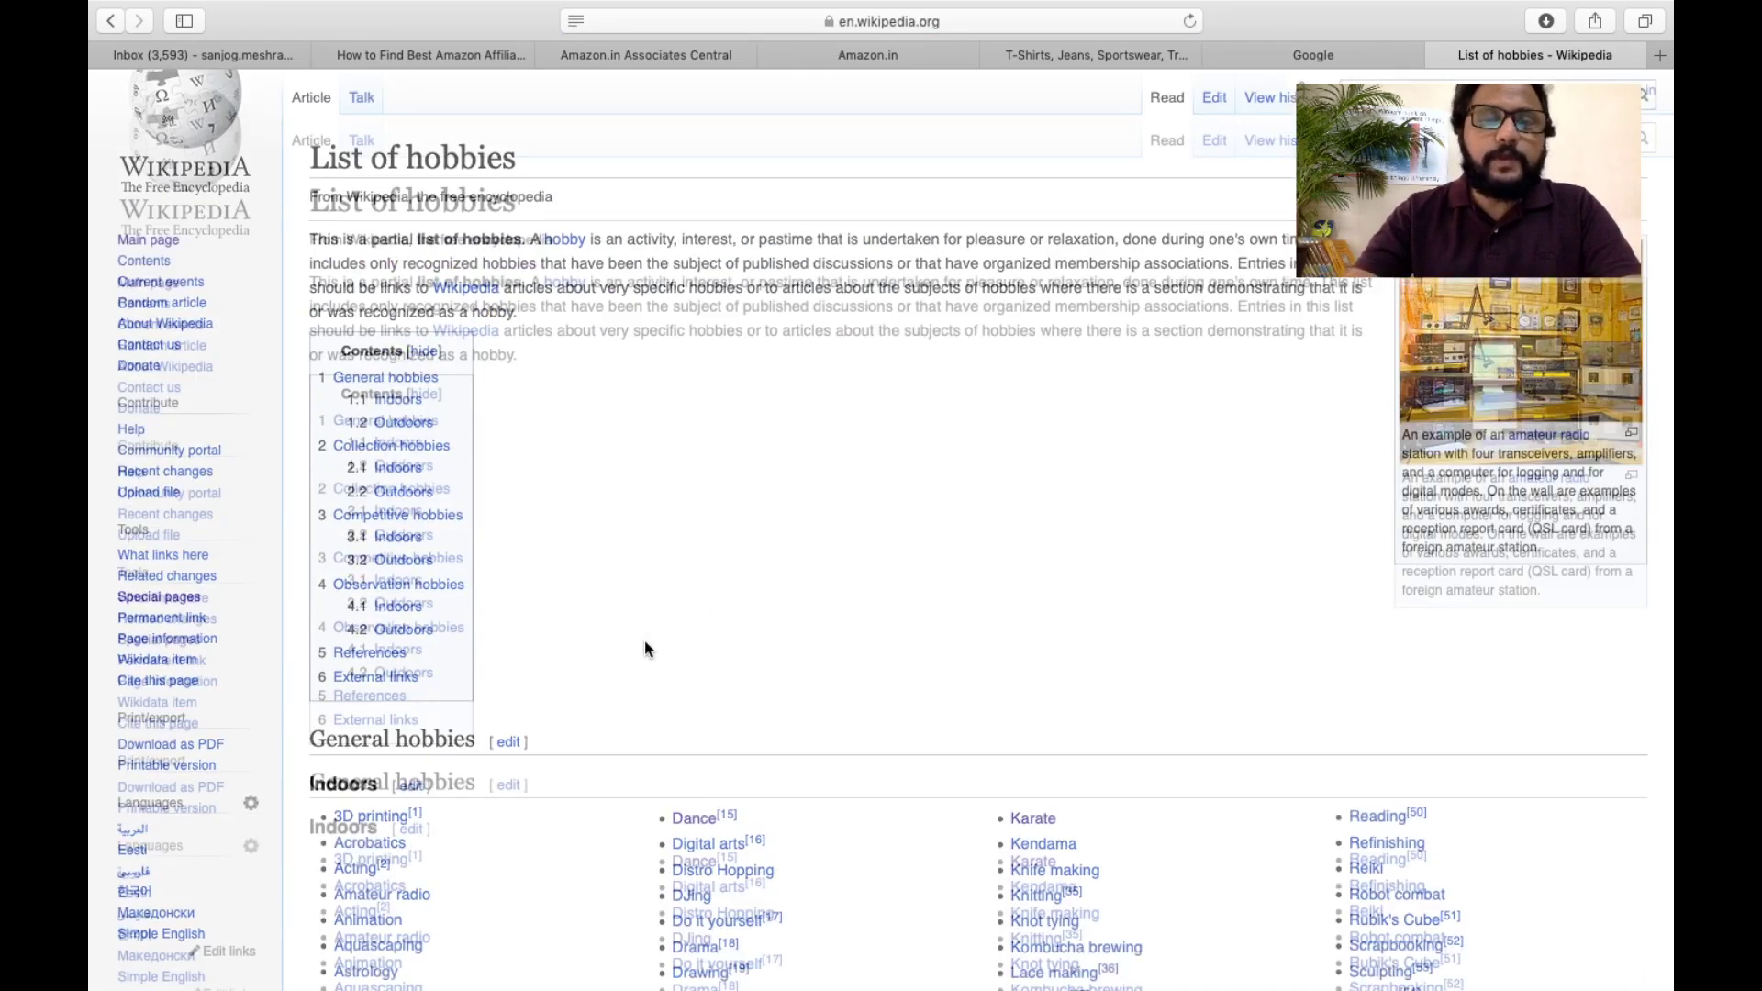
- Survey the hobby list from the general hobbies through the collection, competitive and observation hobbies for niche ideas
{"action": "scroll", "coordinate": [644, 650], "scroll_direction": "down", "scroll_amount": 10}
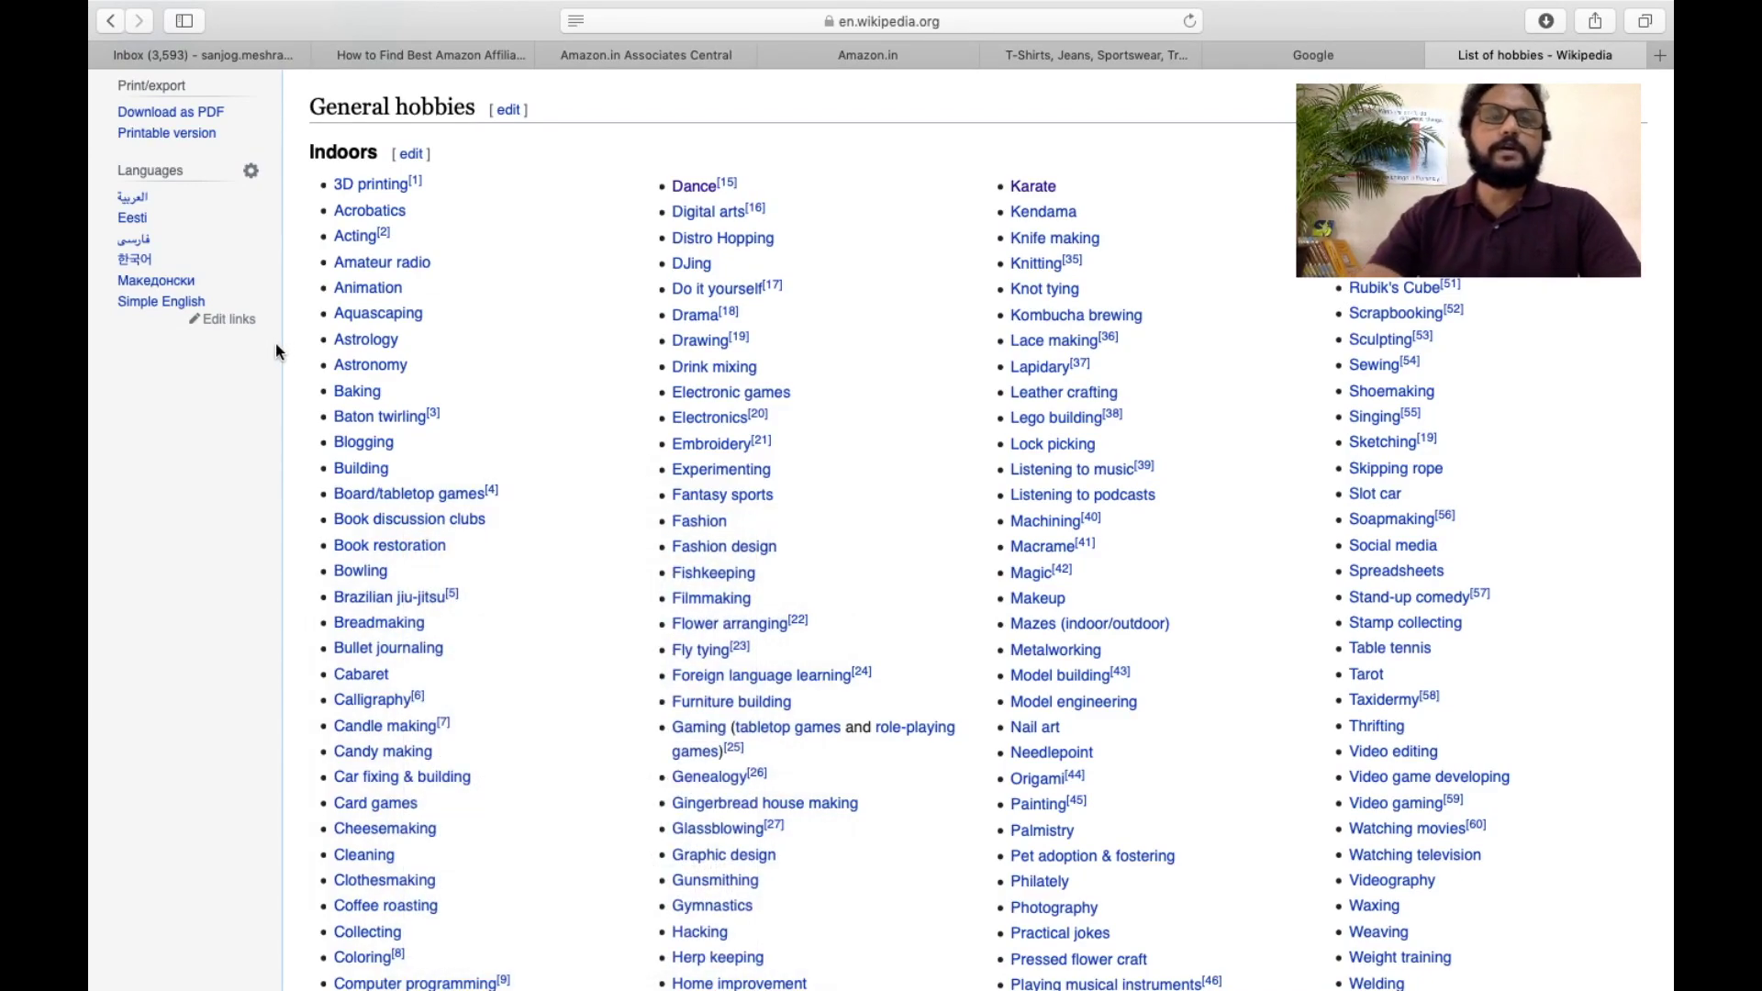
{"action": "scroll", "coordinate": [275, 344], "scroll_direction": "up", "scroll_amount": 1}
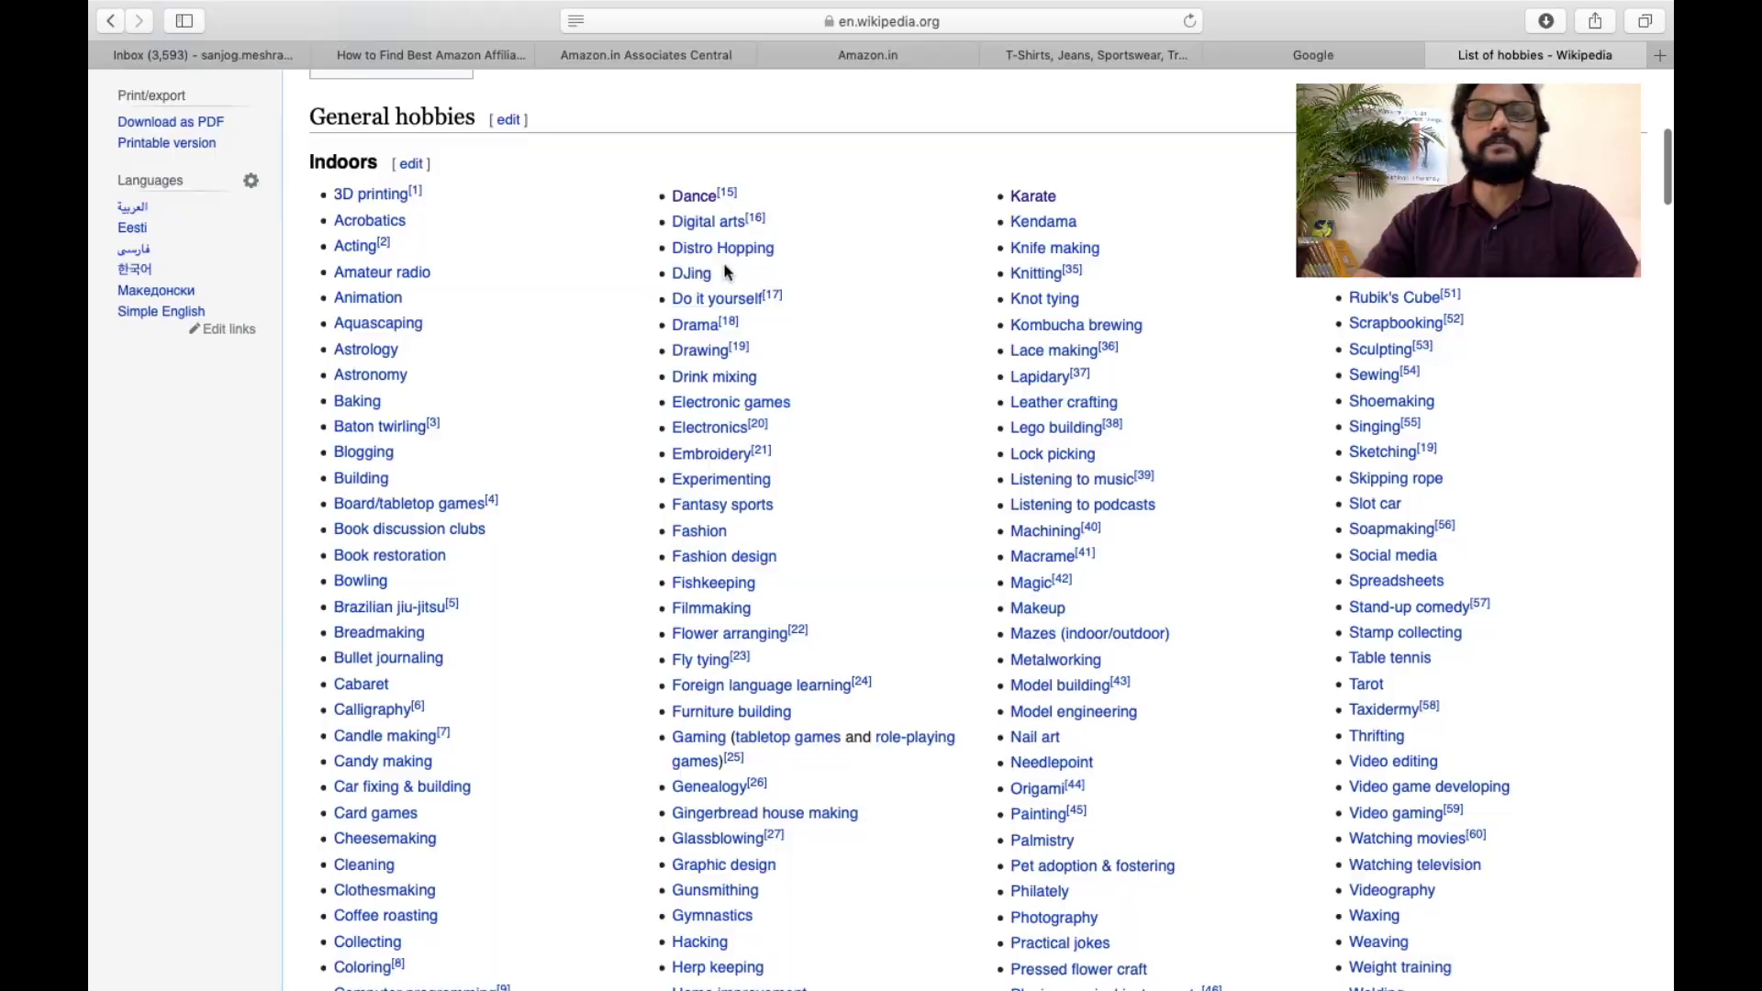
{"action": "scroll", "coordinate": [640, 365], "scroll_direction": "down", "scroll_amount": 10}
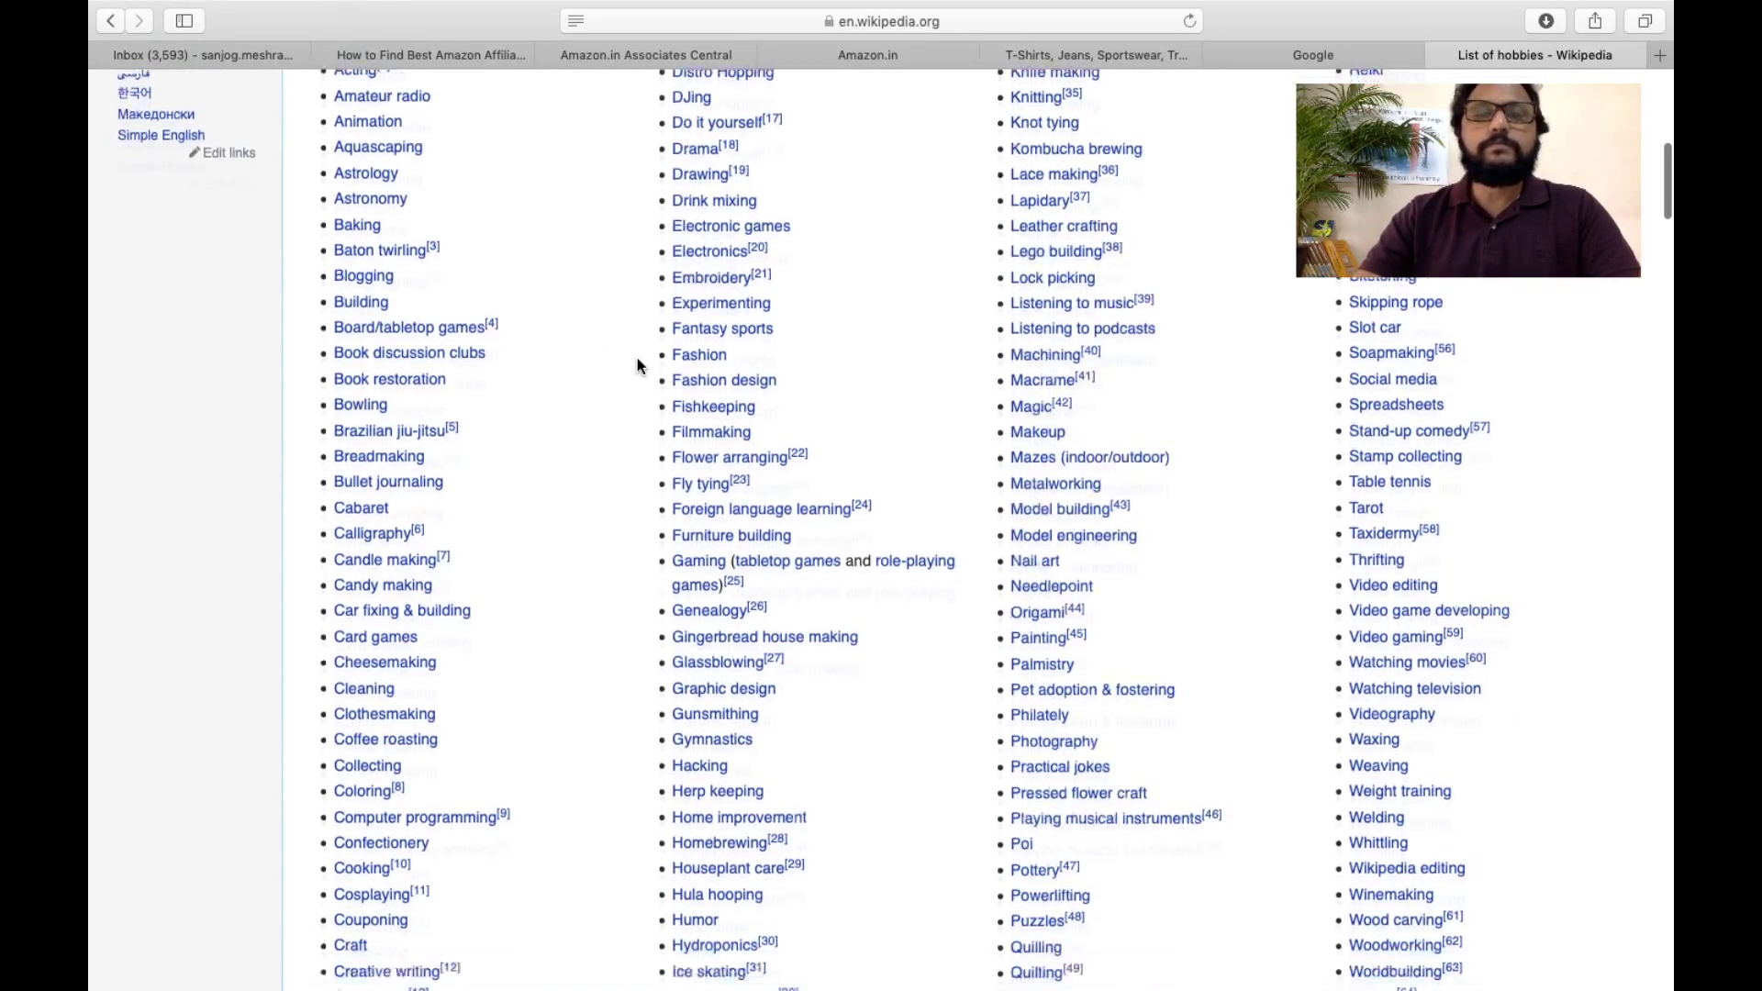
{"action": "scroll", "coordinate": [640, 365], "scroll_direction": "down", "scroll_amount": 9}
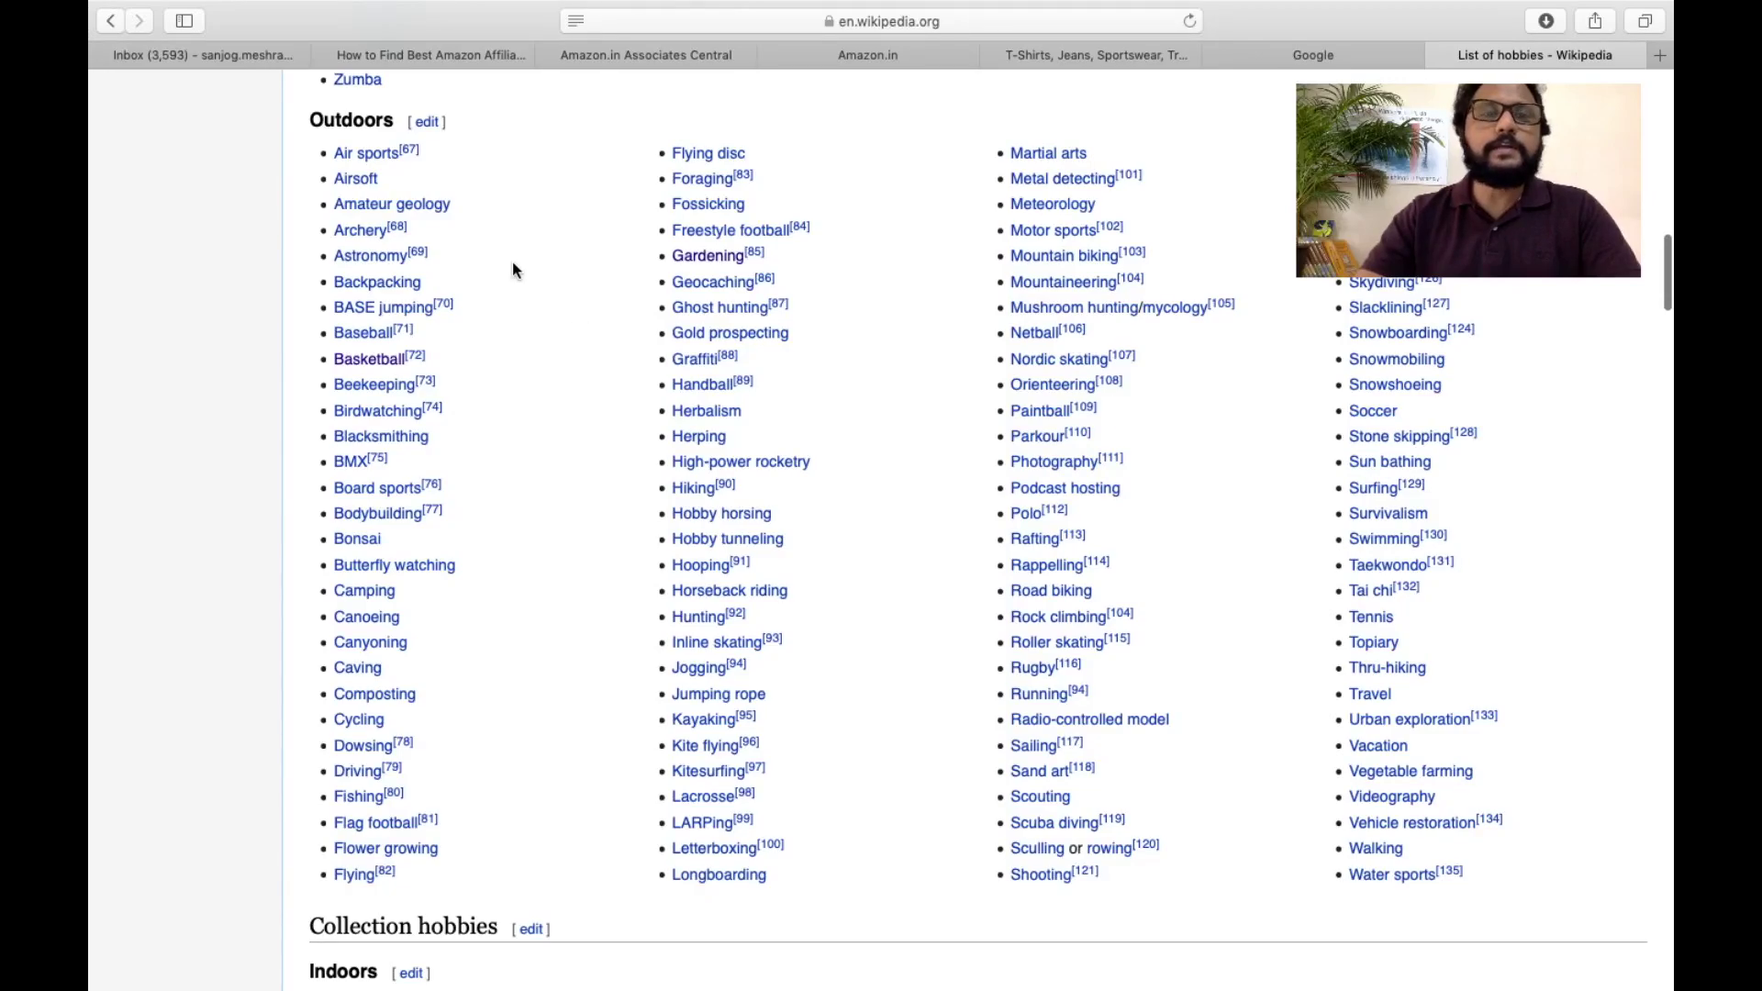
{"action": "scroll", "coordinate": [309, 553], "scroll_direction": "down", "scroll_amount": 10}
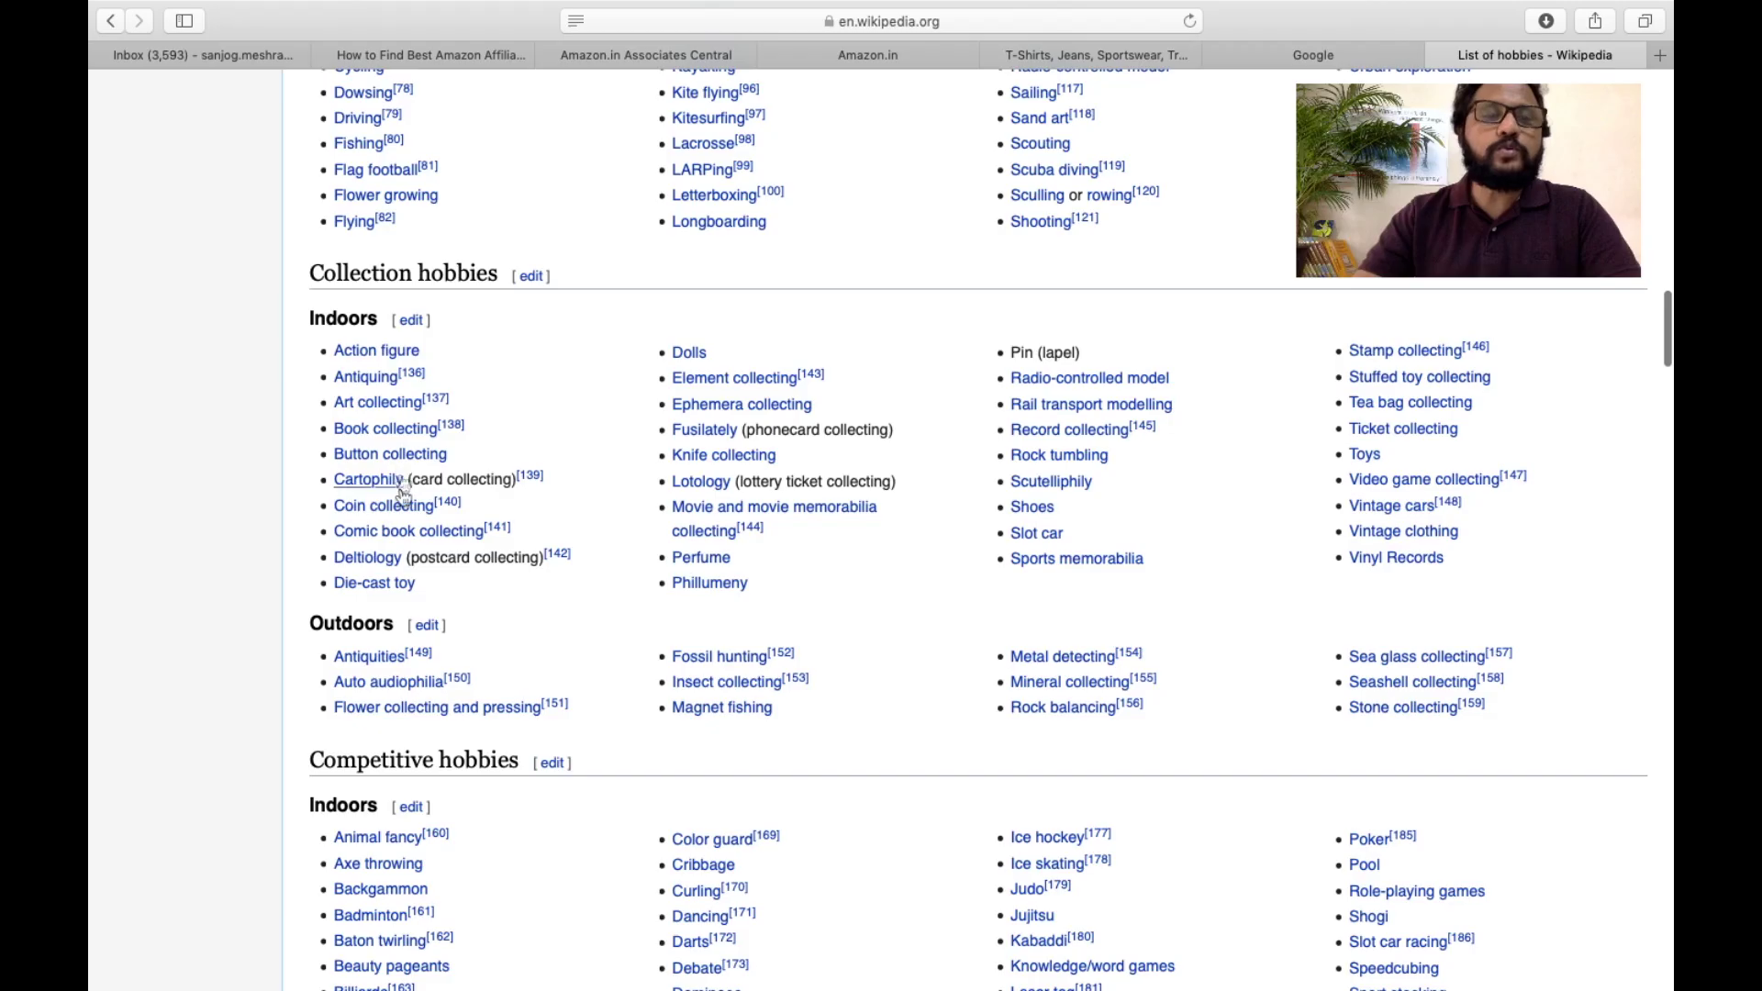
{"action": "scroll", "coordinate": [367, 663], "scroll_direction": "down", "scroll_amount": 6}
{"action": "scroll", "coordinate": [486, 415], "scroll_direction": "down", "scroll_amount": 15}
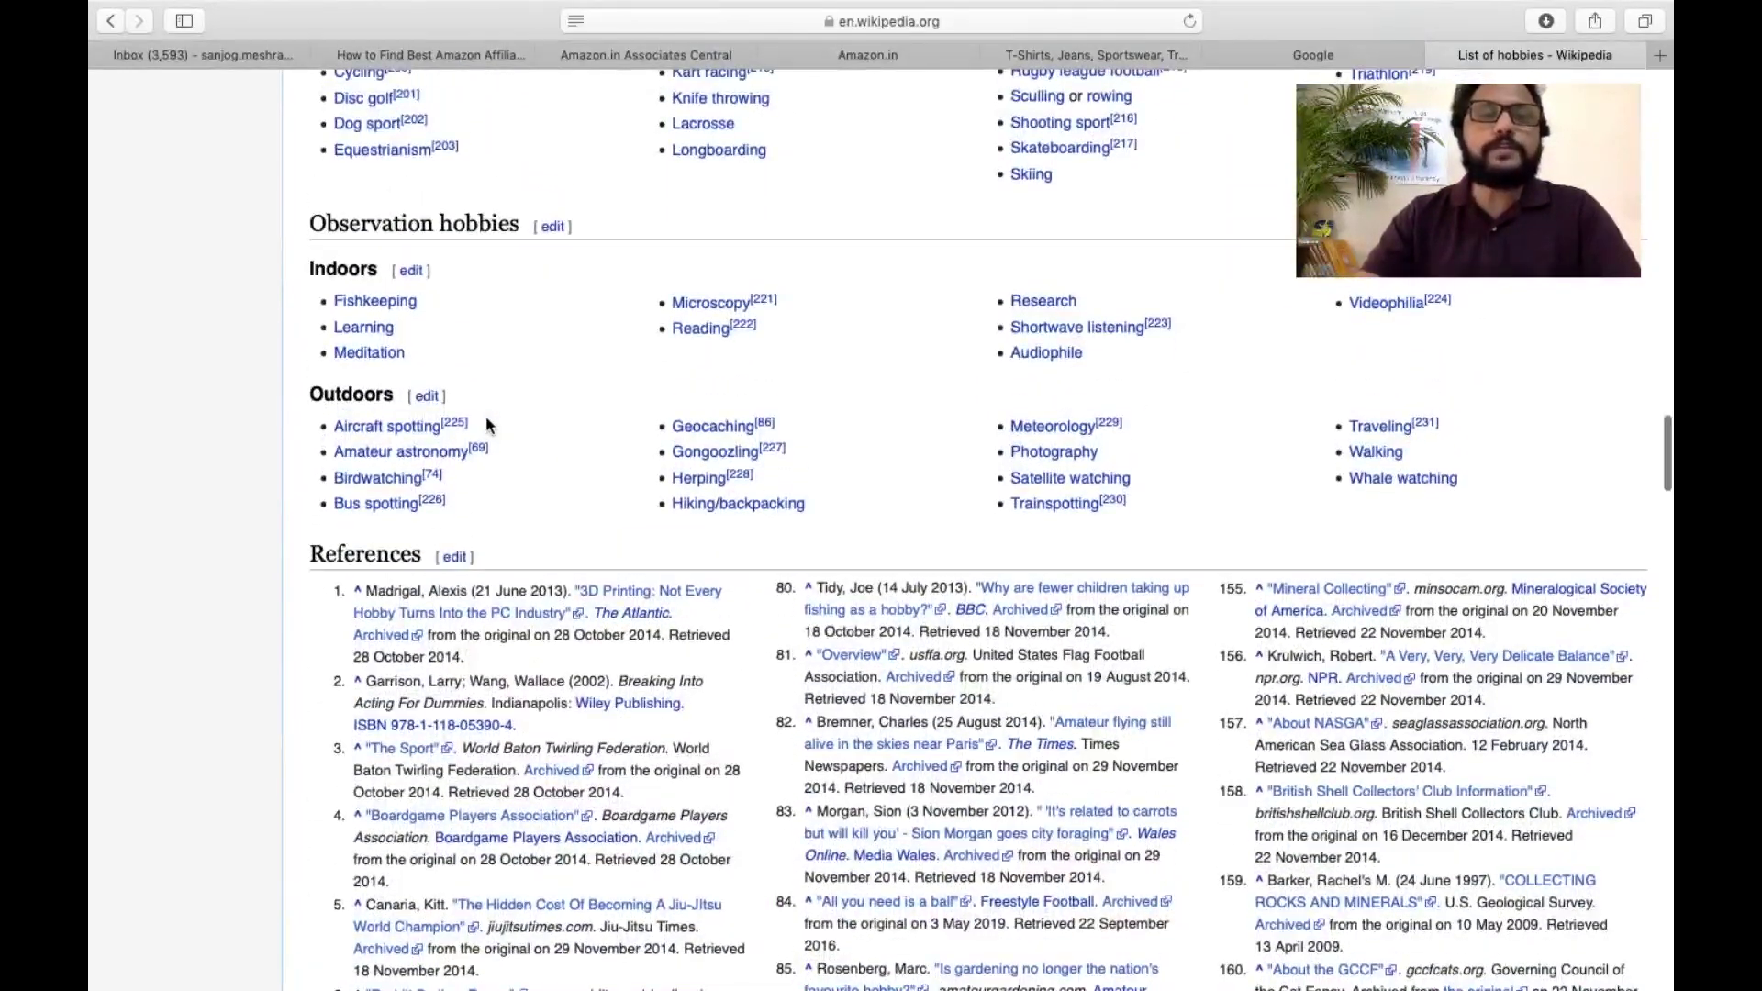
- Go back over the indoor and outdoor general hobbies, looking for entries that could serve as affiliate niches
{"action": "scroll", "coordinate": [486, 425], "scroll_direction": "up", "scroll_amount": 20}
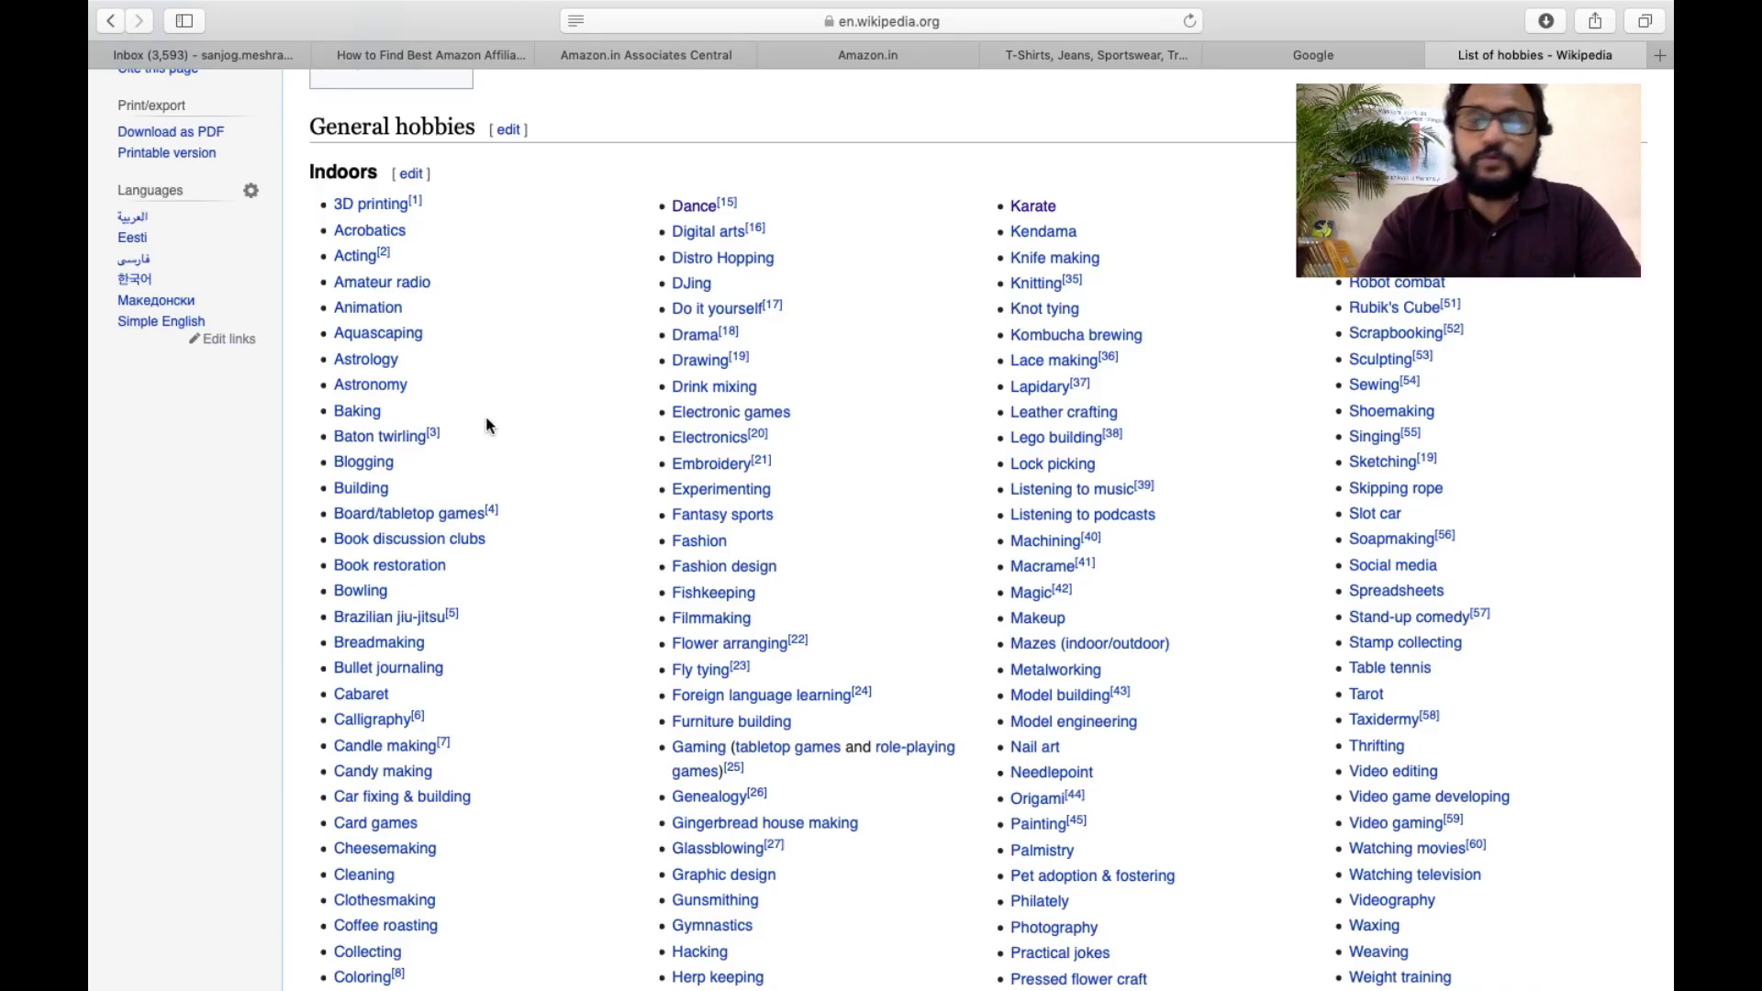
{"action": "scroll", "coordinate": [487, 420], "scroll_direction": "down", "scroll_amount": 10}
{"action": "scroll", "coordinate": [486, 420], "scroll_direction": "up", "scroll_amount": 5}
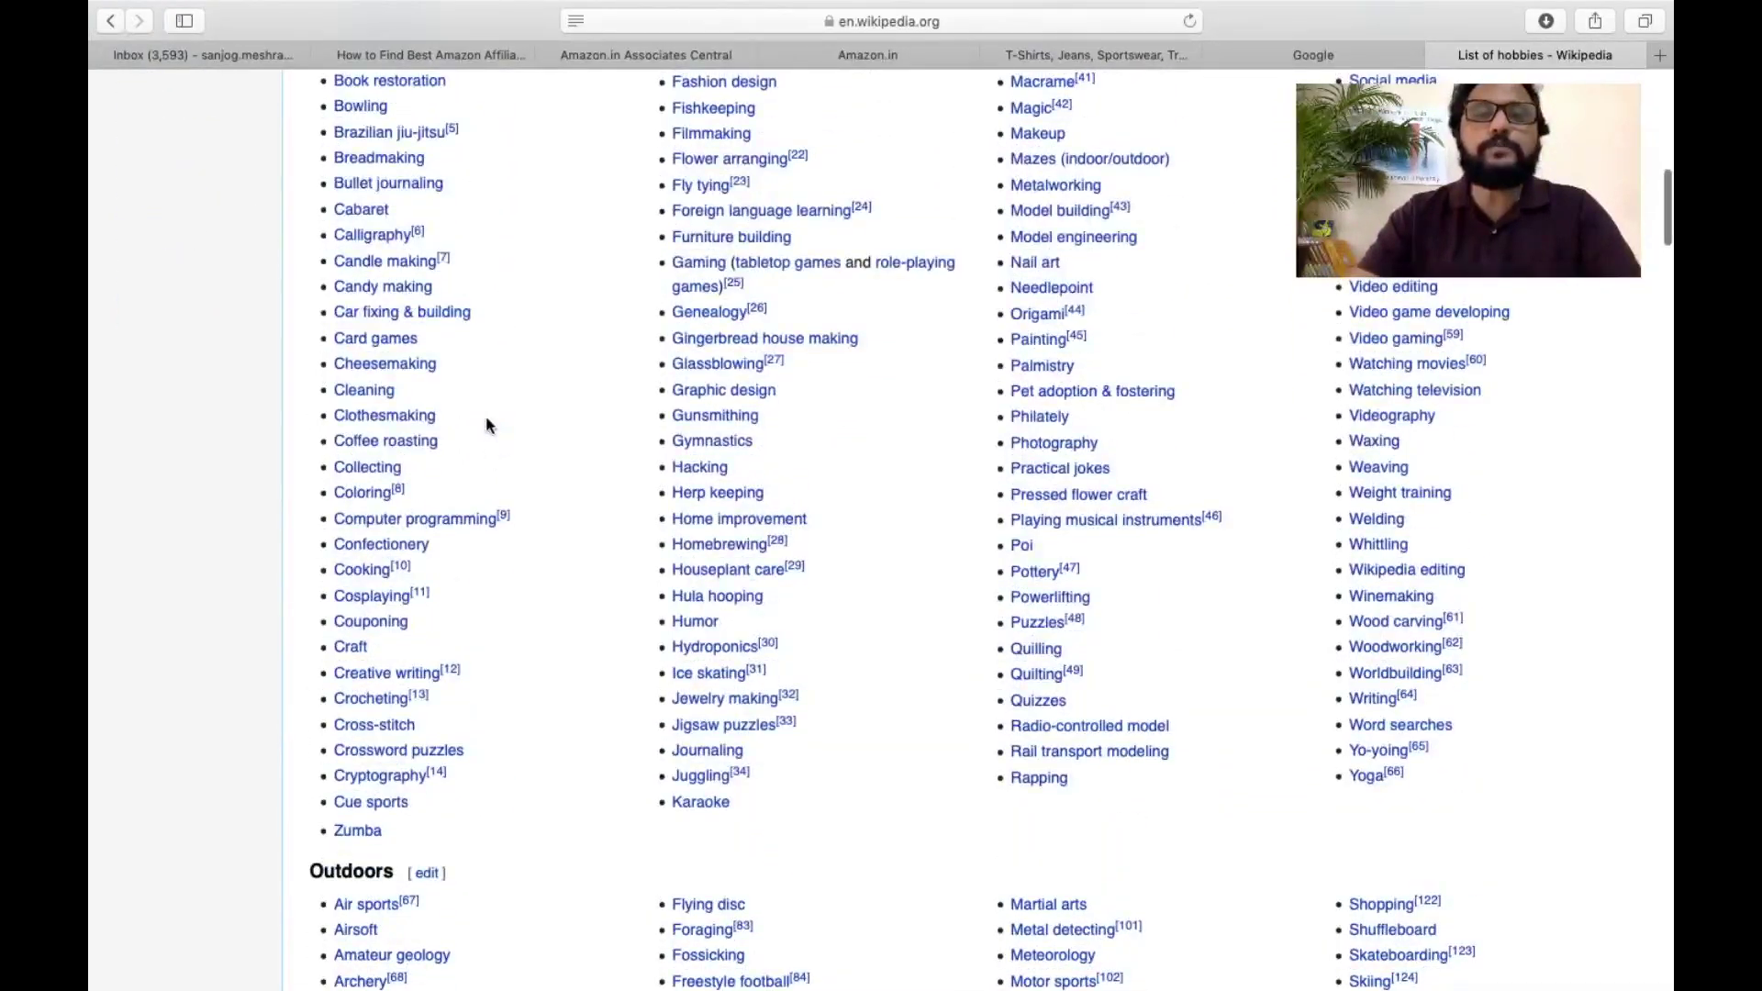
{"action": "scroll", "coordinate": [486, 425], "scroll_direction": "down", "scroll_amount": 7}
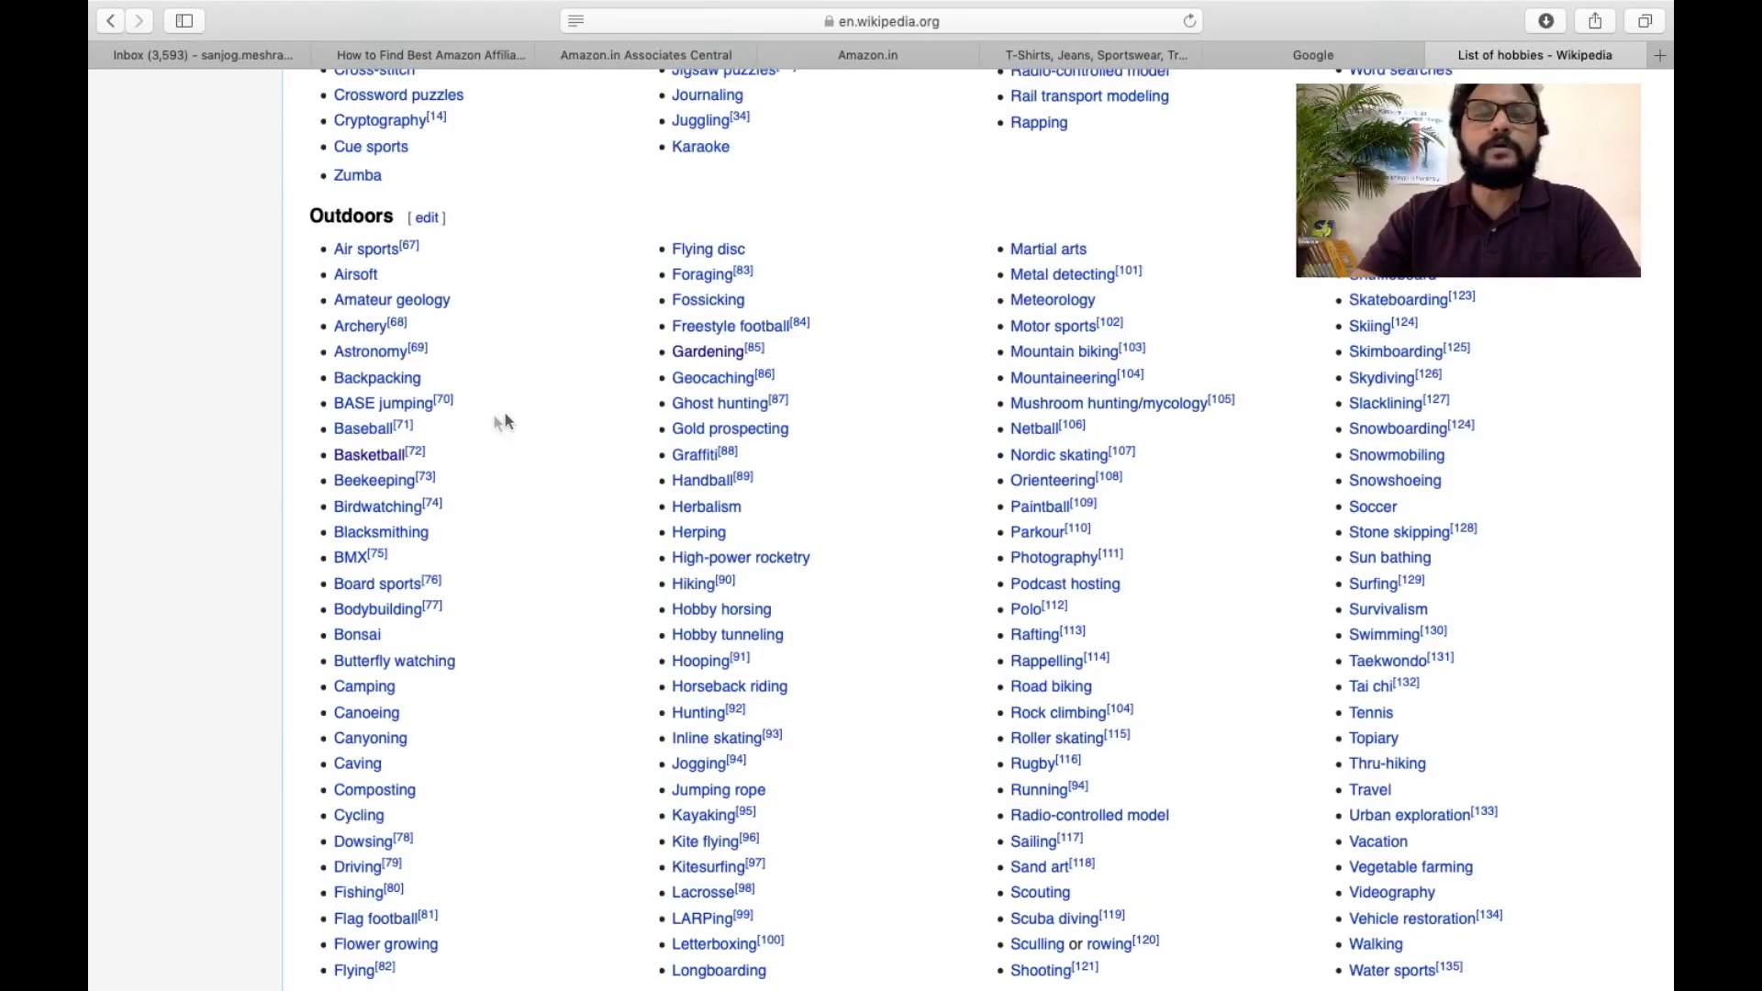
{"action": "scroll", "coordinate": [520, 444], "scroll_direction": "down", "scroll_amount": 9}
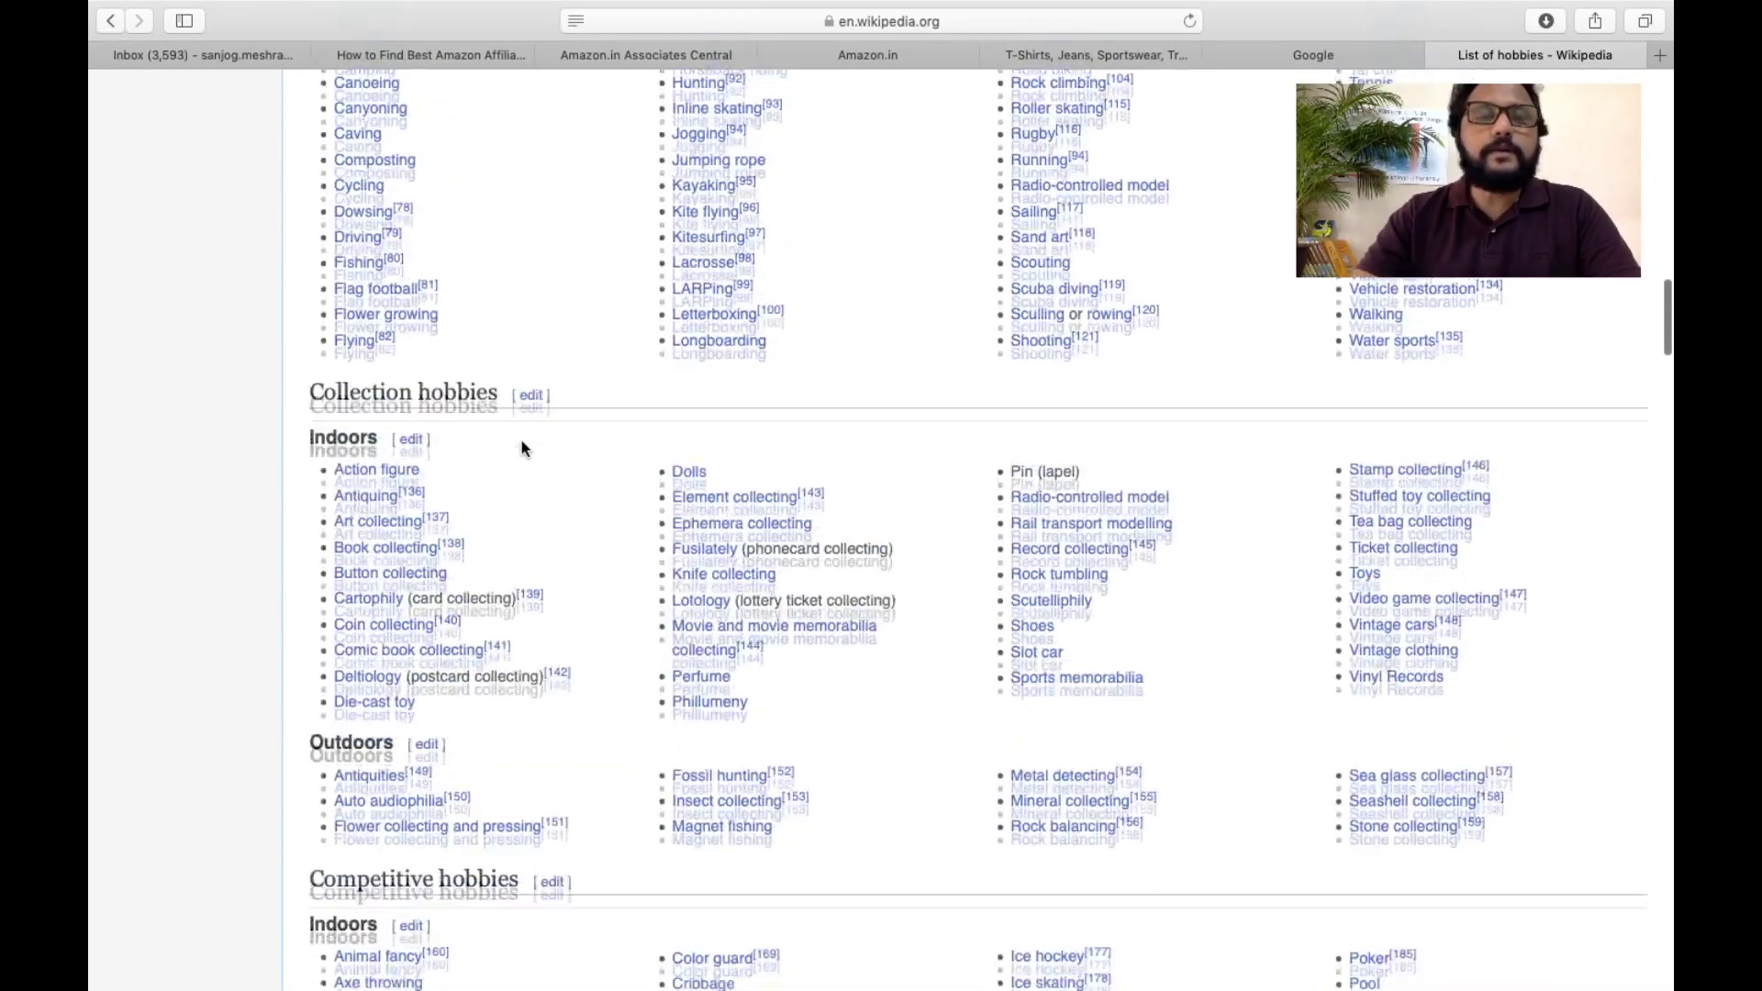
{"action": "scroll", "coordinate": [523, 448], "scroll_direction": "up", "scroll_amount": 20}
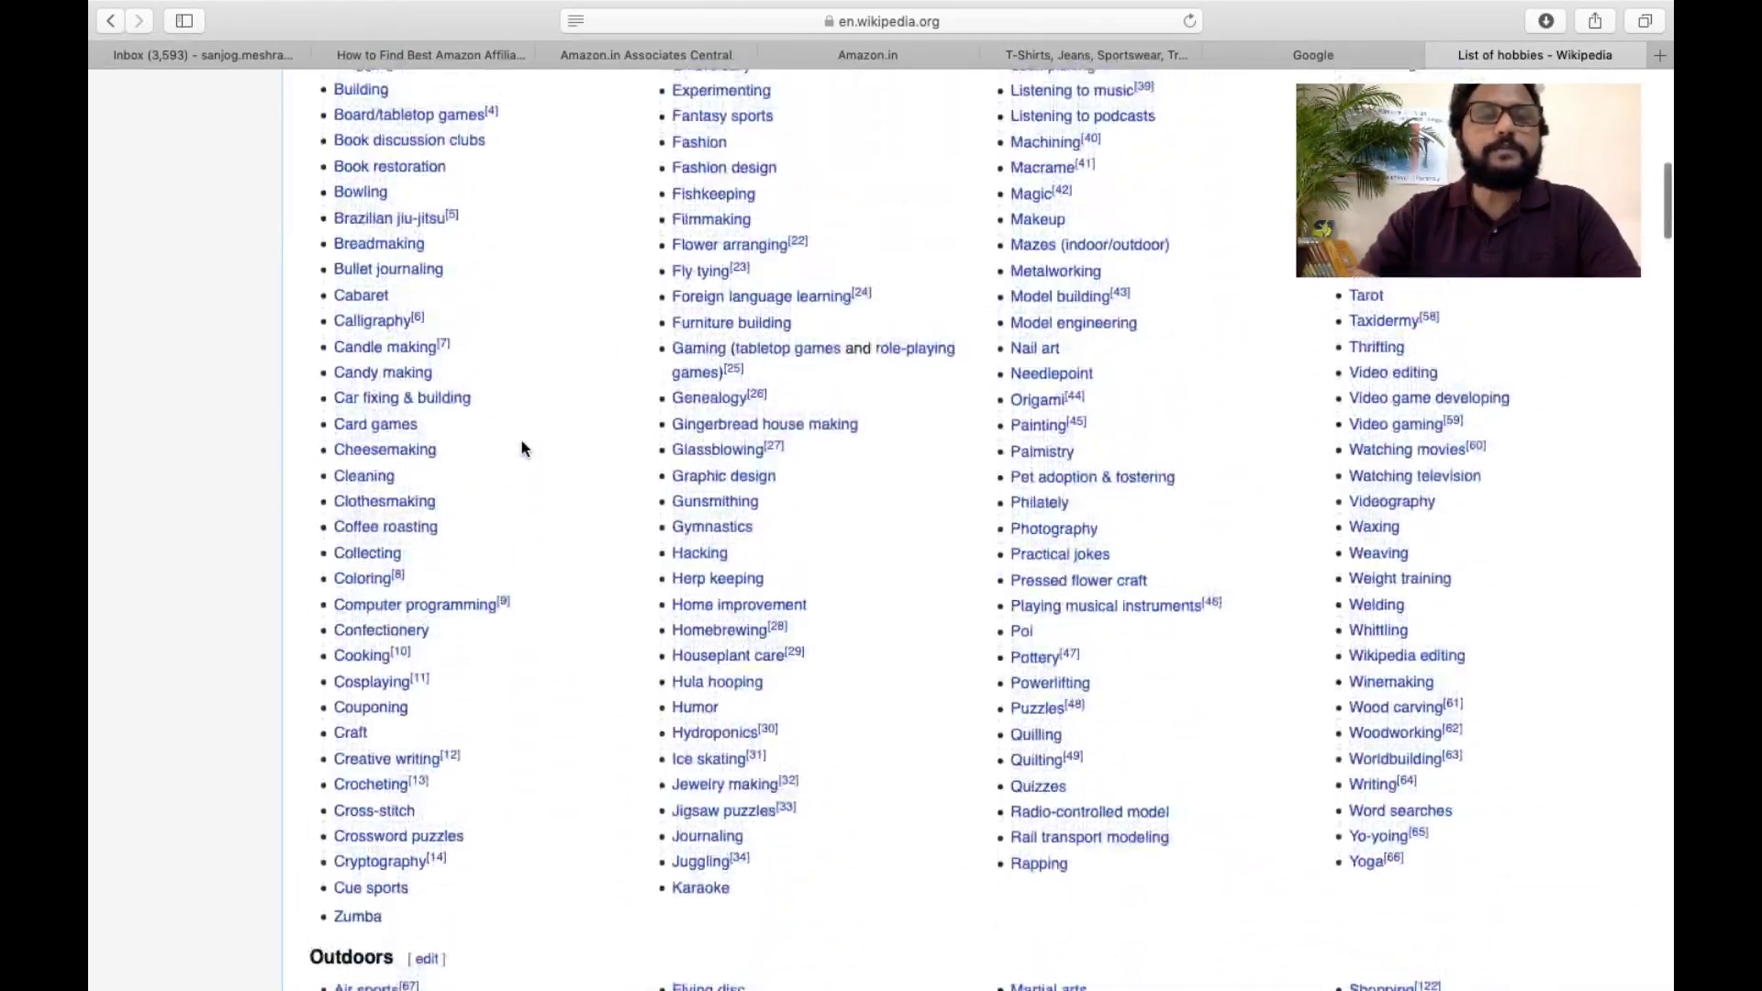
{"action": "scroll", "coordinate": [523, 448], "scroll_direction": "up", "scroll_amount": 5}
{"action": "scroll", "coordinate": [523, 448], "scroll_direction": "down", "scroll_amount": 15}
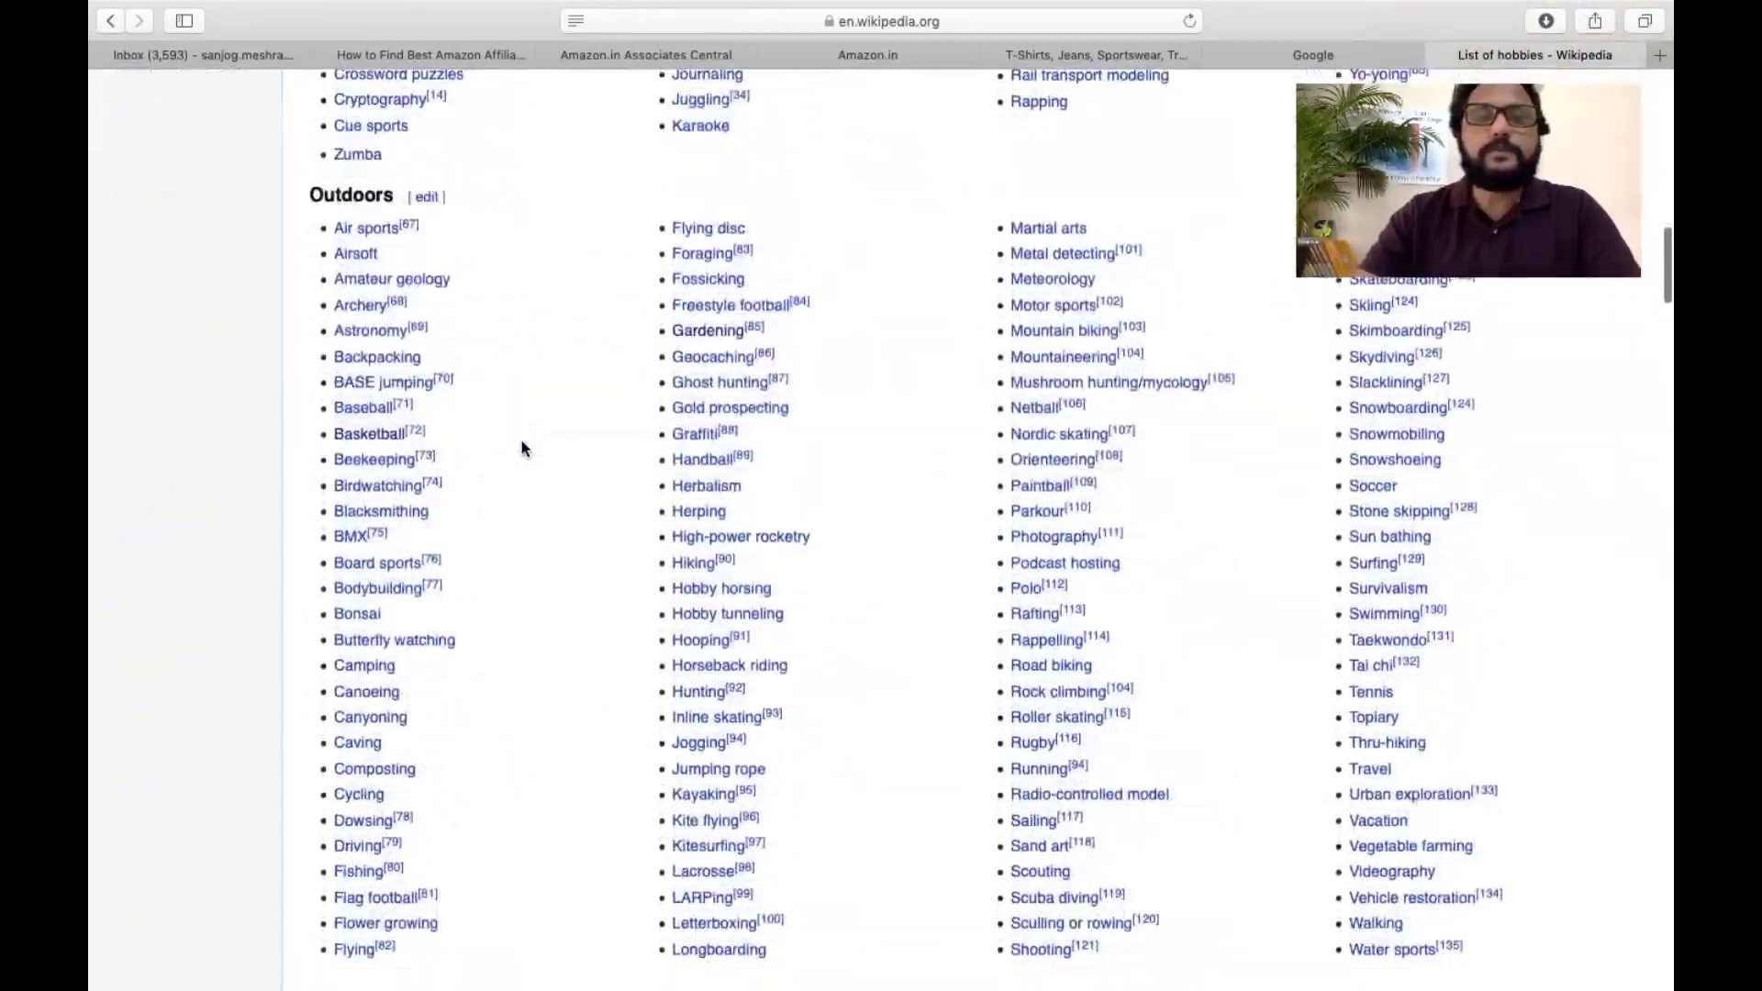
{"action": "scroll", "coordinate": [524, 448], "scroll_direction": "down", "scroll_amount": 1}
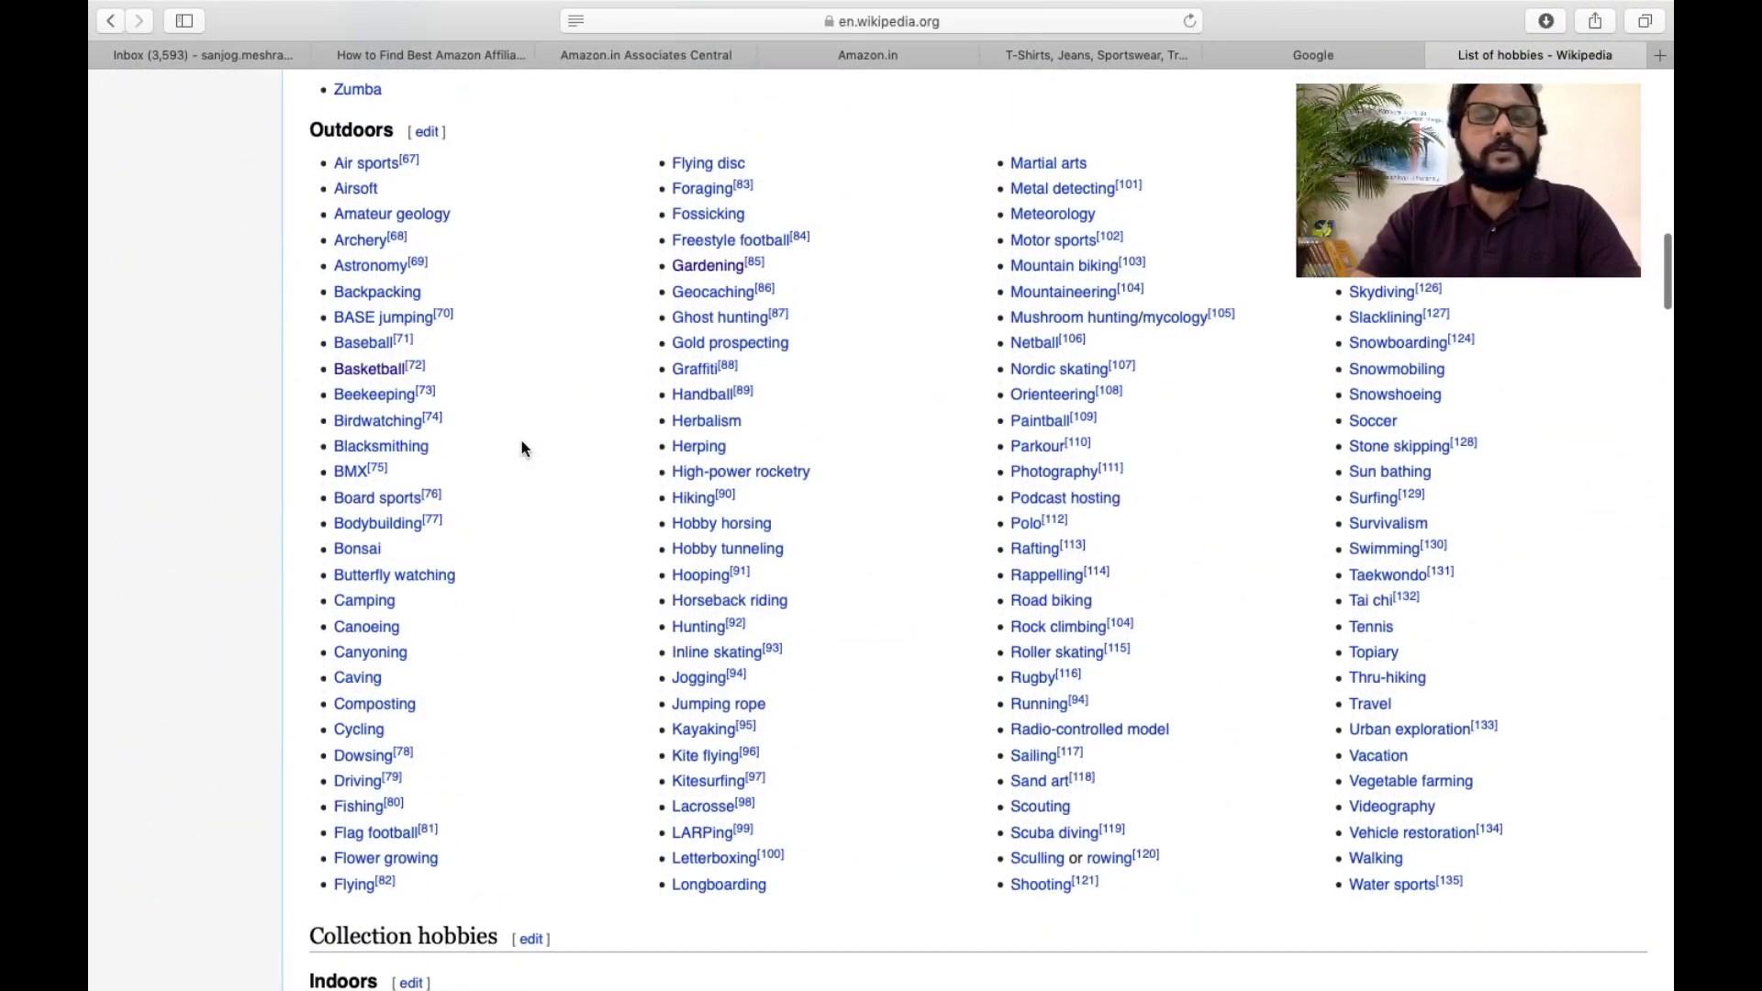
- Open the Gardening article from the outdoor general hobbies in a new tab
{"action": "scroll", "coordinate": [524, 448], "scroll_direction": "down", "scroll_amount": 5}
{"action": "scroll", "coordinate": [605, 331], "scroll_direction": "up", "scroll_amount": 4}
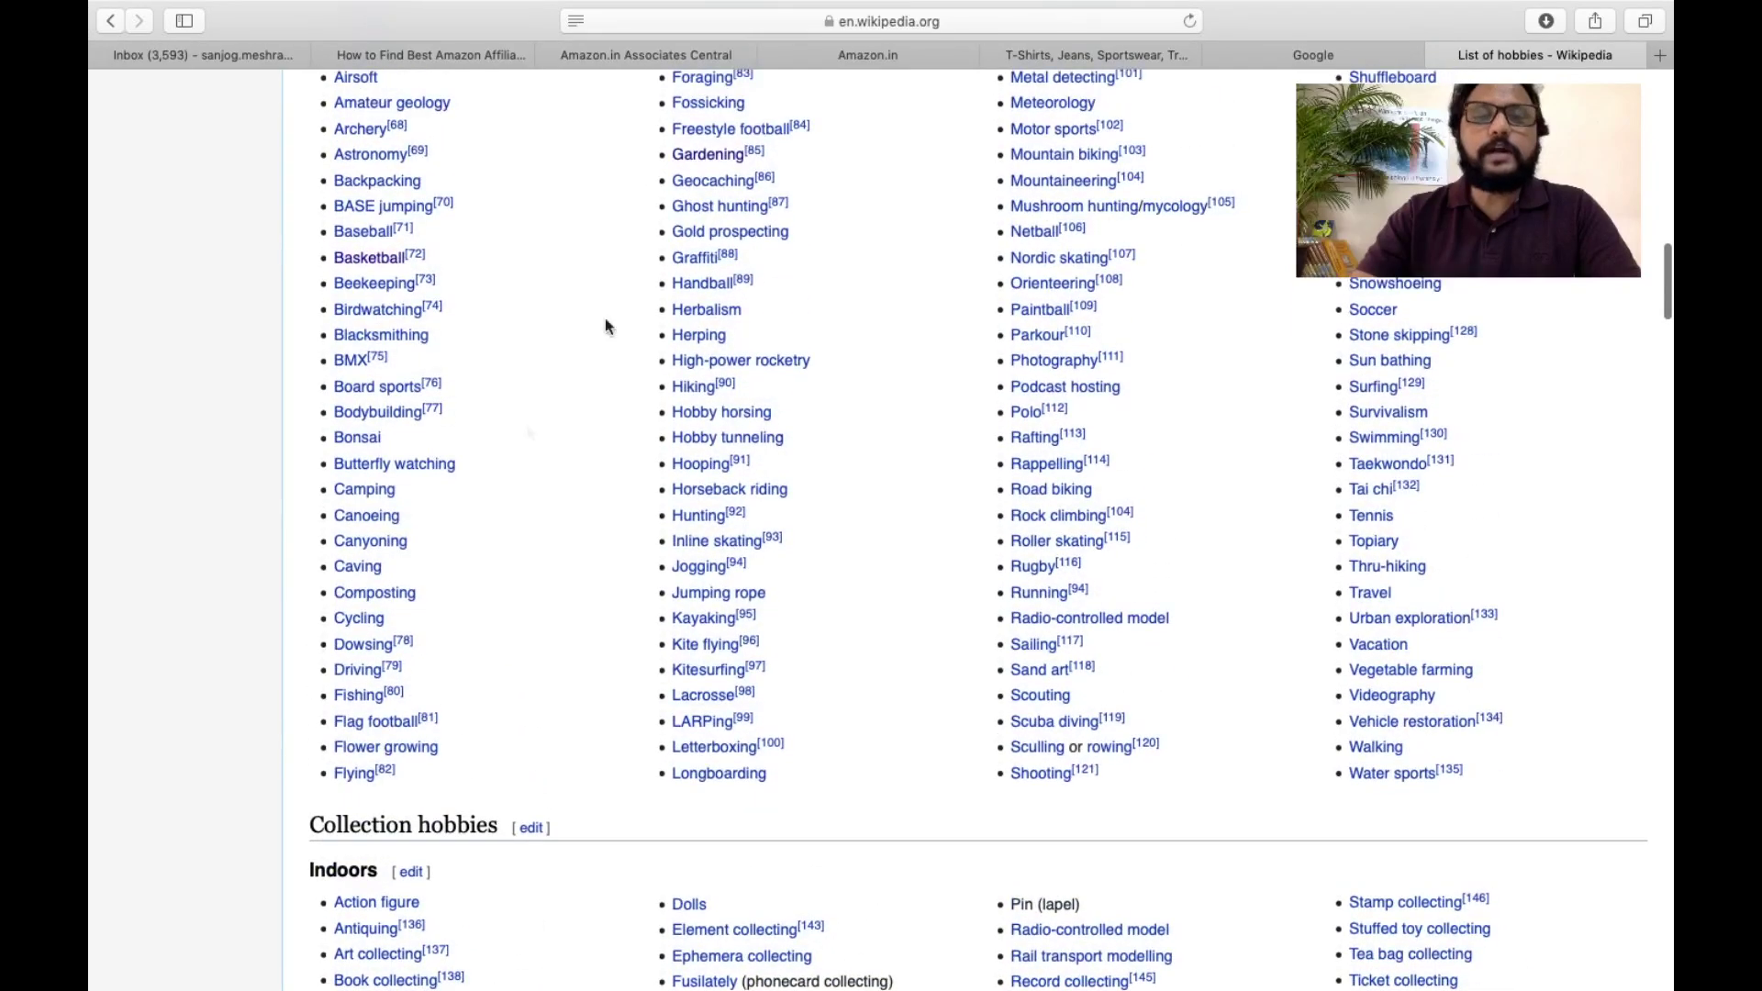
{"action": "mouse_move", "coordinate": [711, 225]}
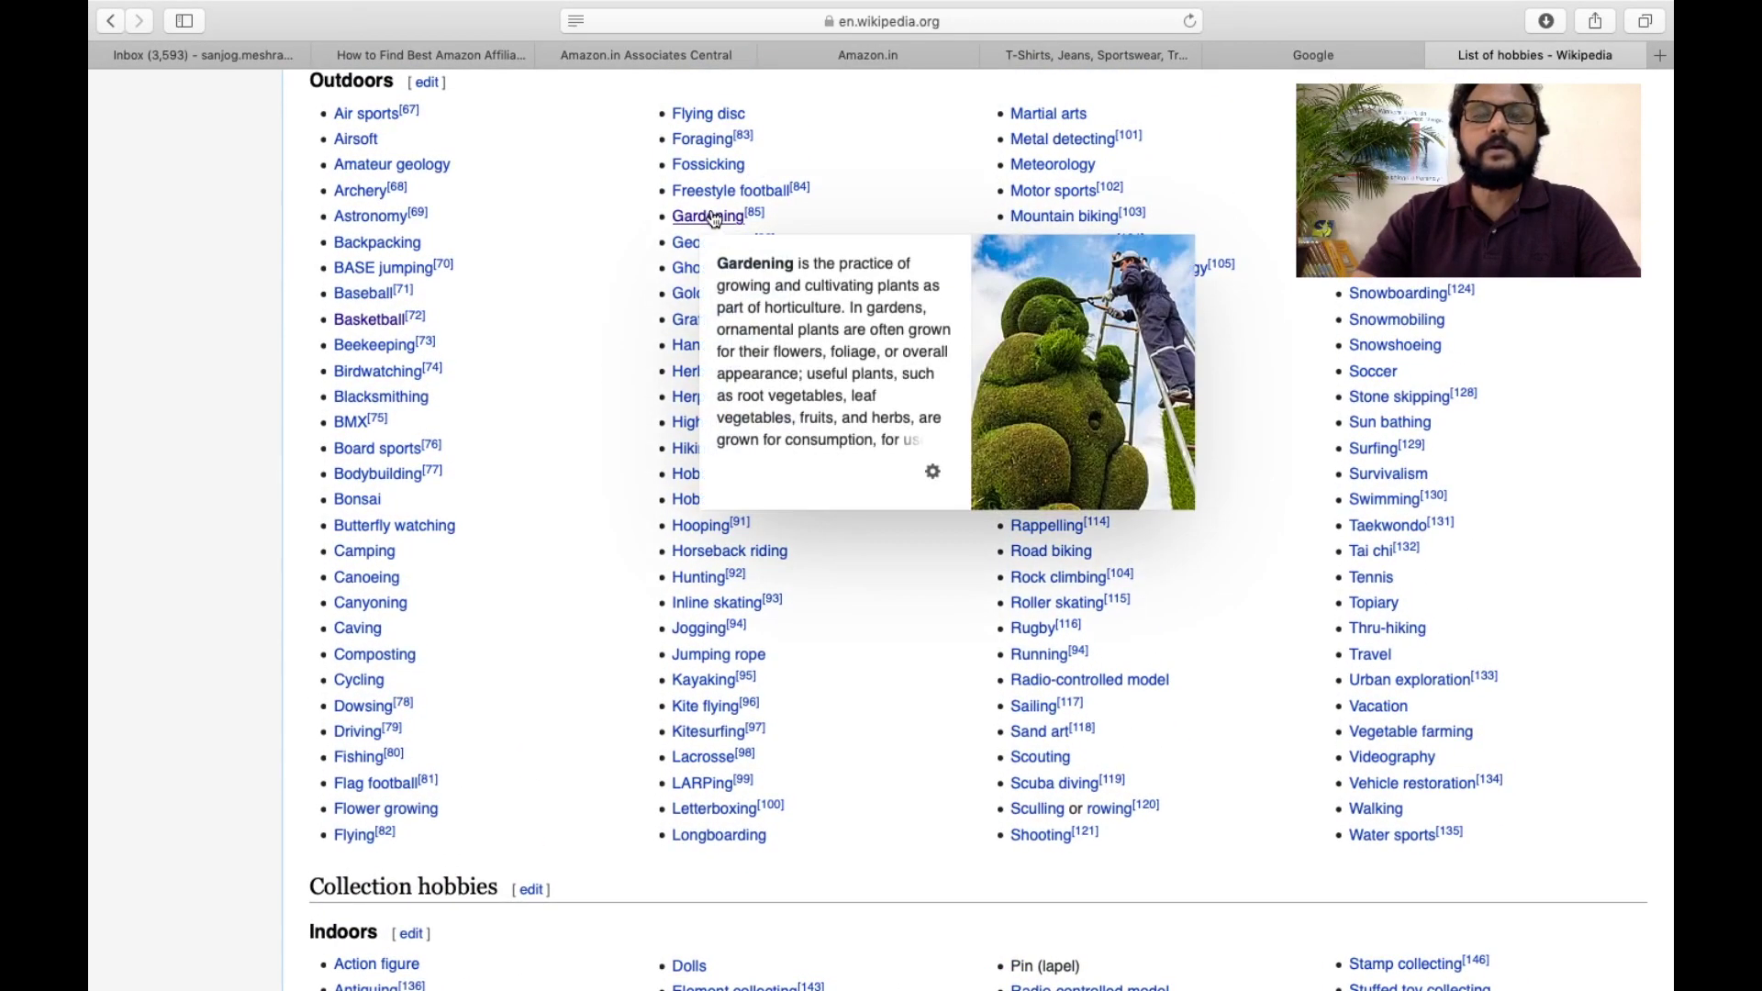
{"action": "right_click", "coordinate": [711, 228]}
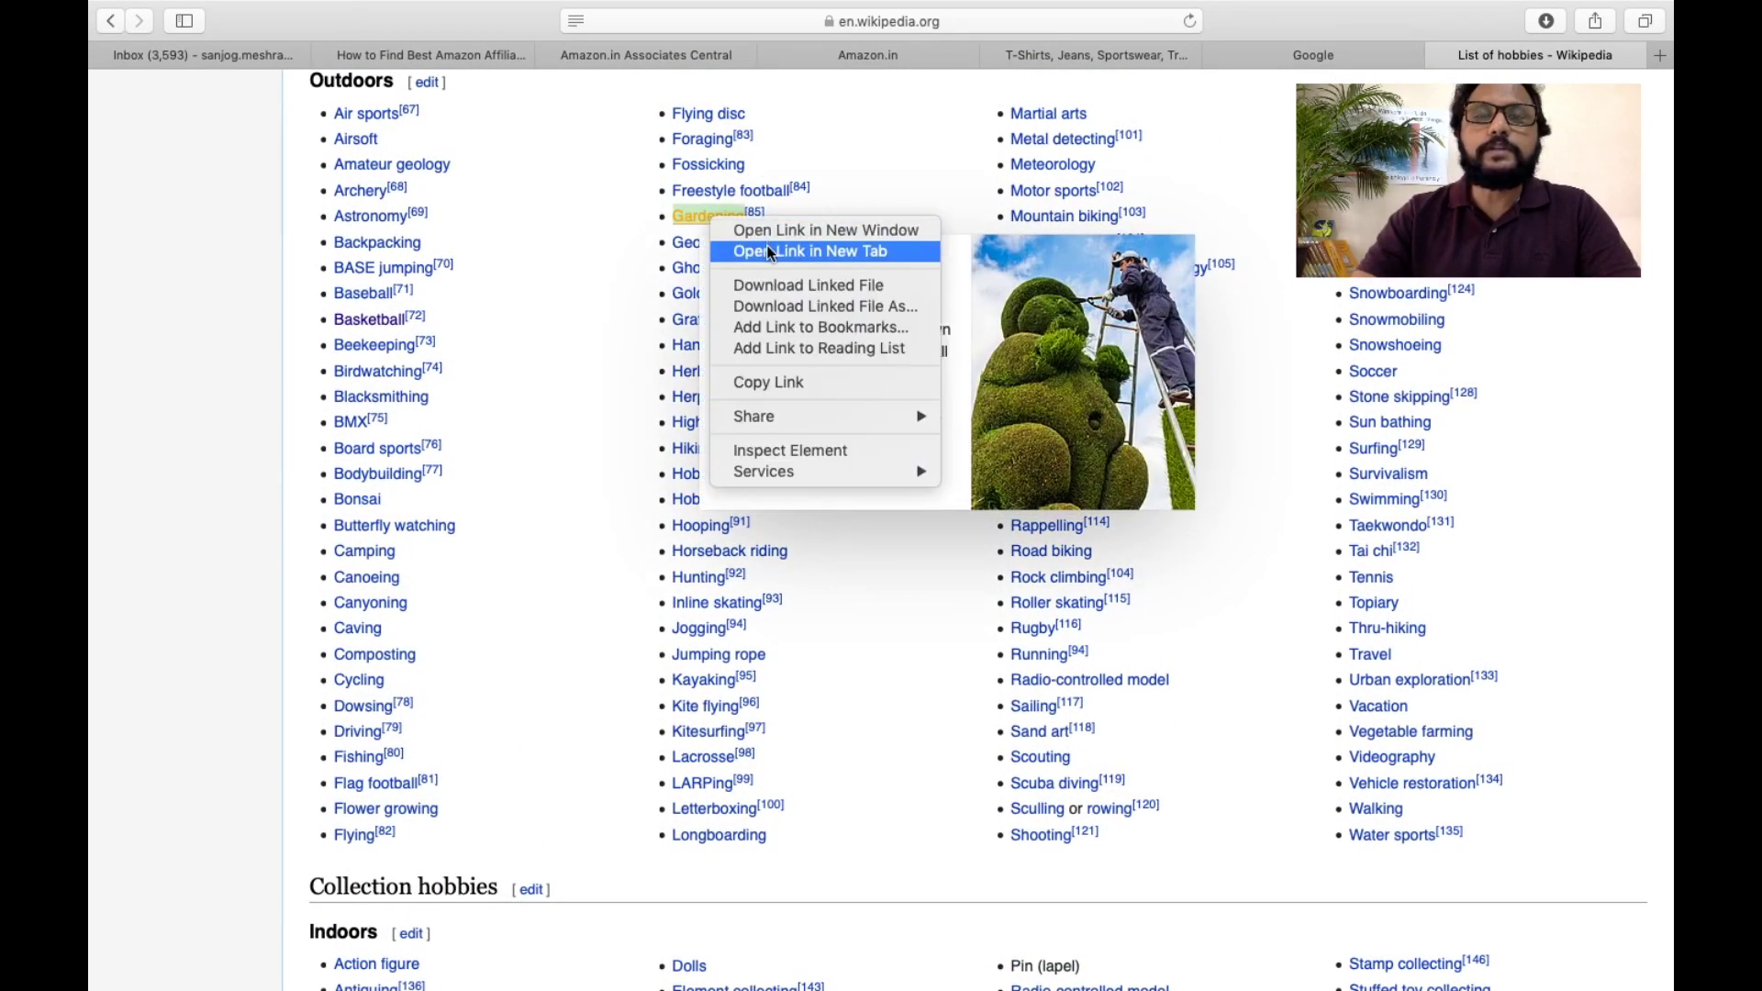
{"action": "left_click", "coordinate": [767, 245]}
- Open the Makeup article from the indoor general hobbies in a new tab
{"action": "scroll", "coordinate": [551, 511], "scroll_direction": "down", "scroll_amount": 6}
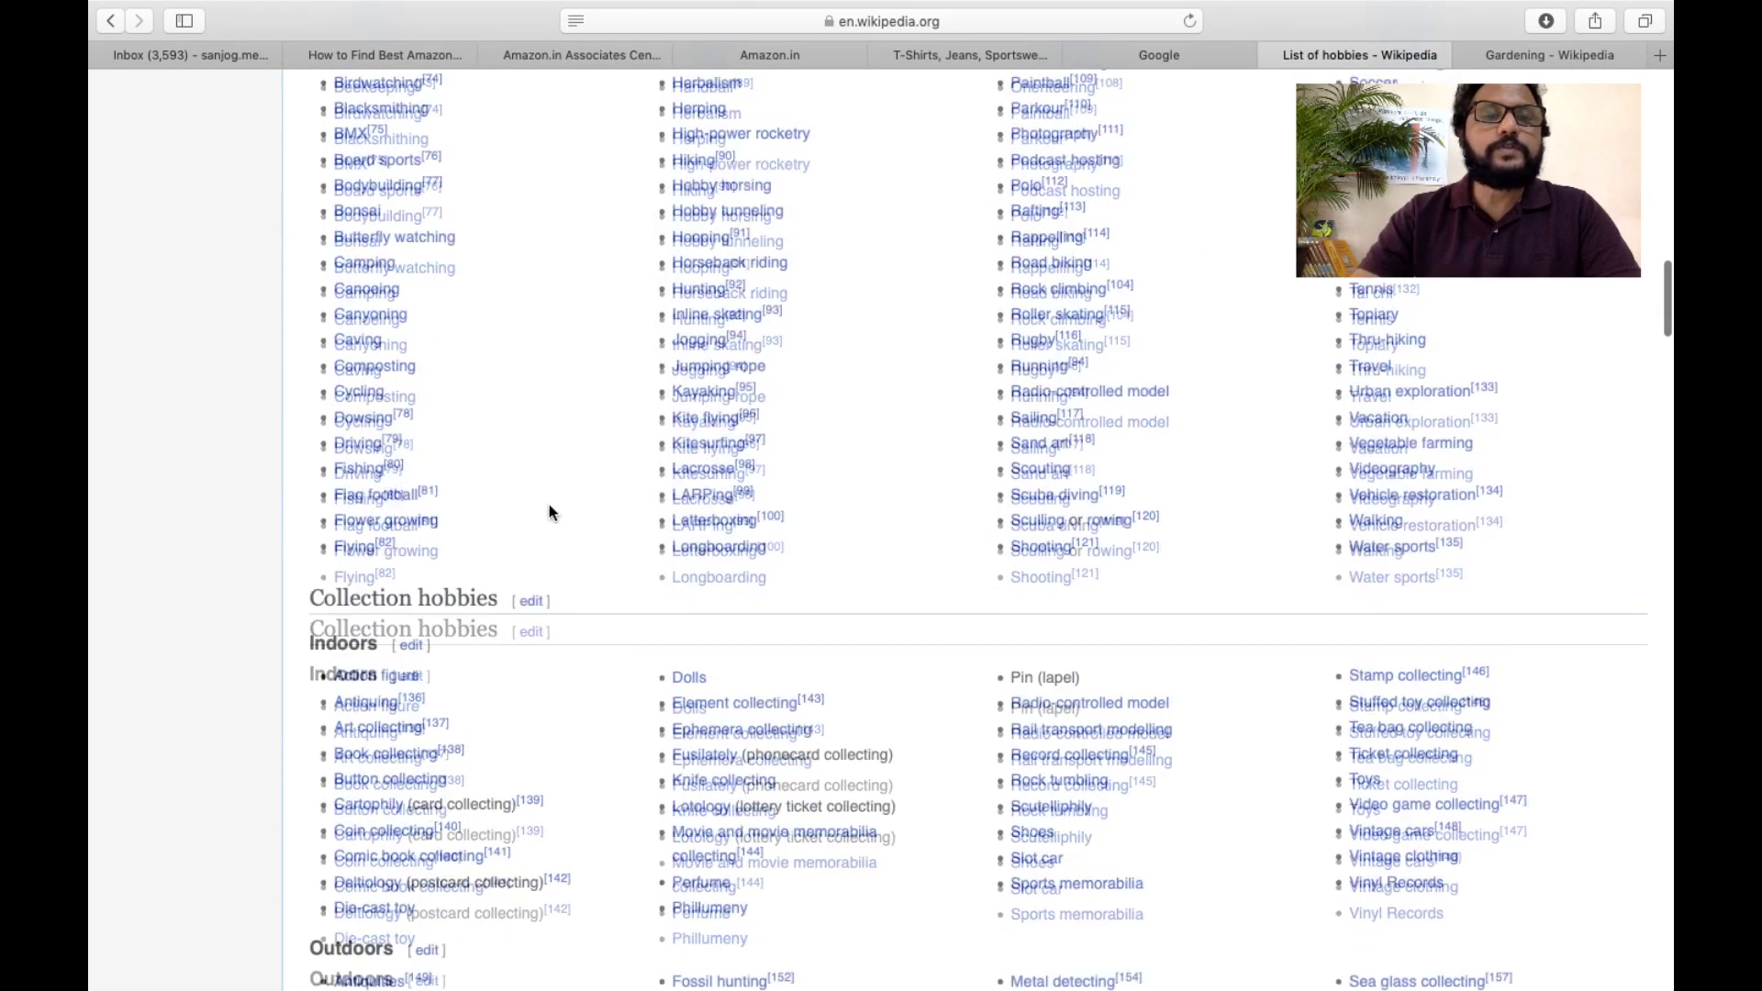
{"action": "scroll", "coordinate": [549, 504], "scroll_direction": "up", "scroll_amount": 1}
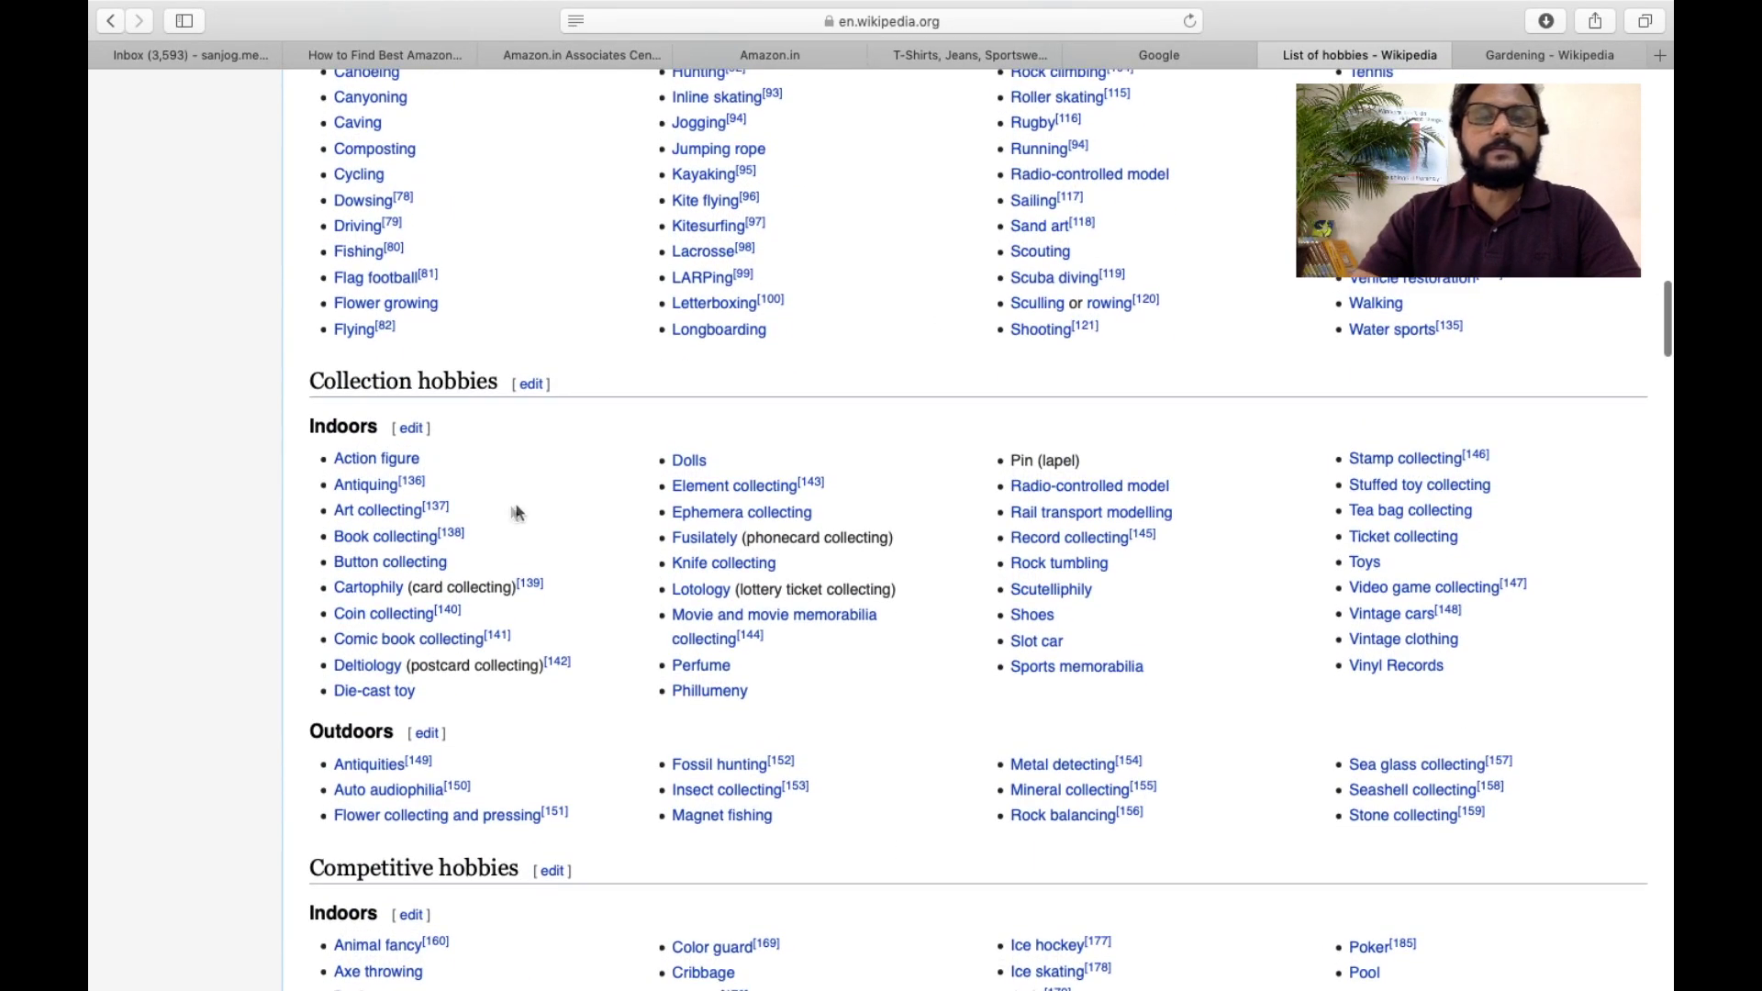
{"action": "scroll", "coordinate": [615, 499], "scroll_direction": "up", "scroll_amount": 15}
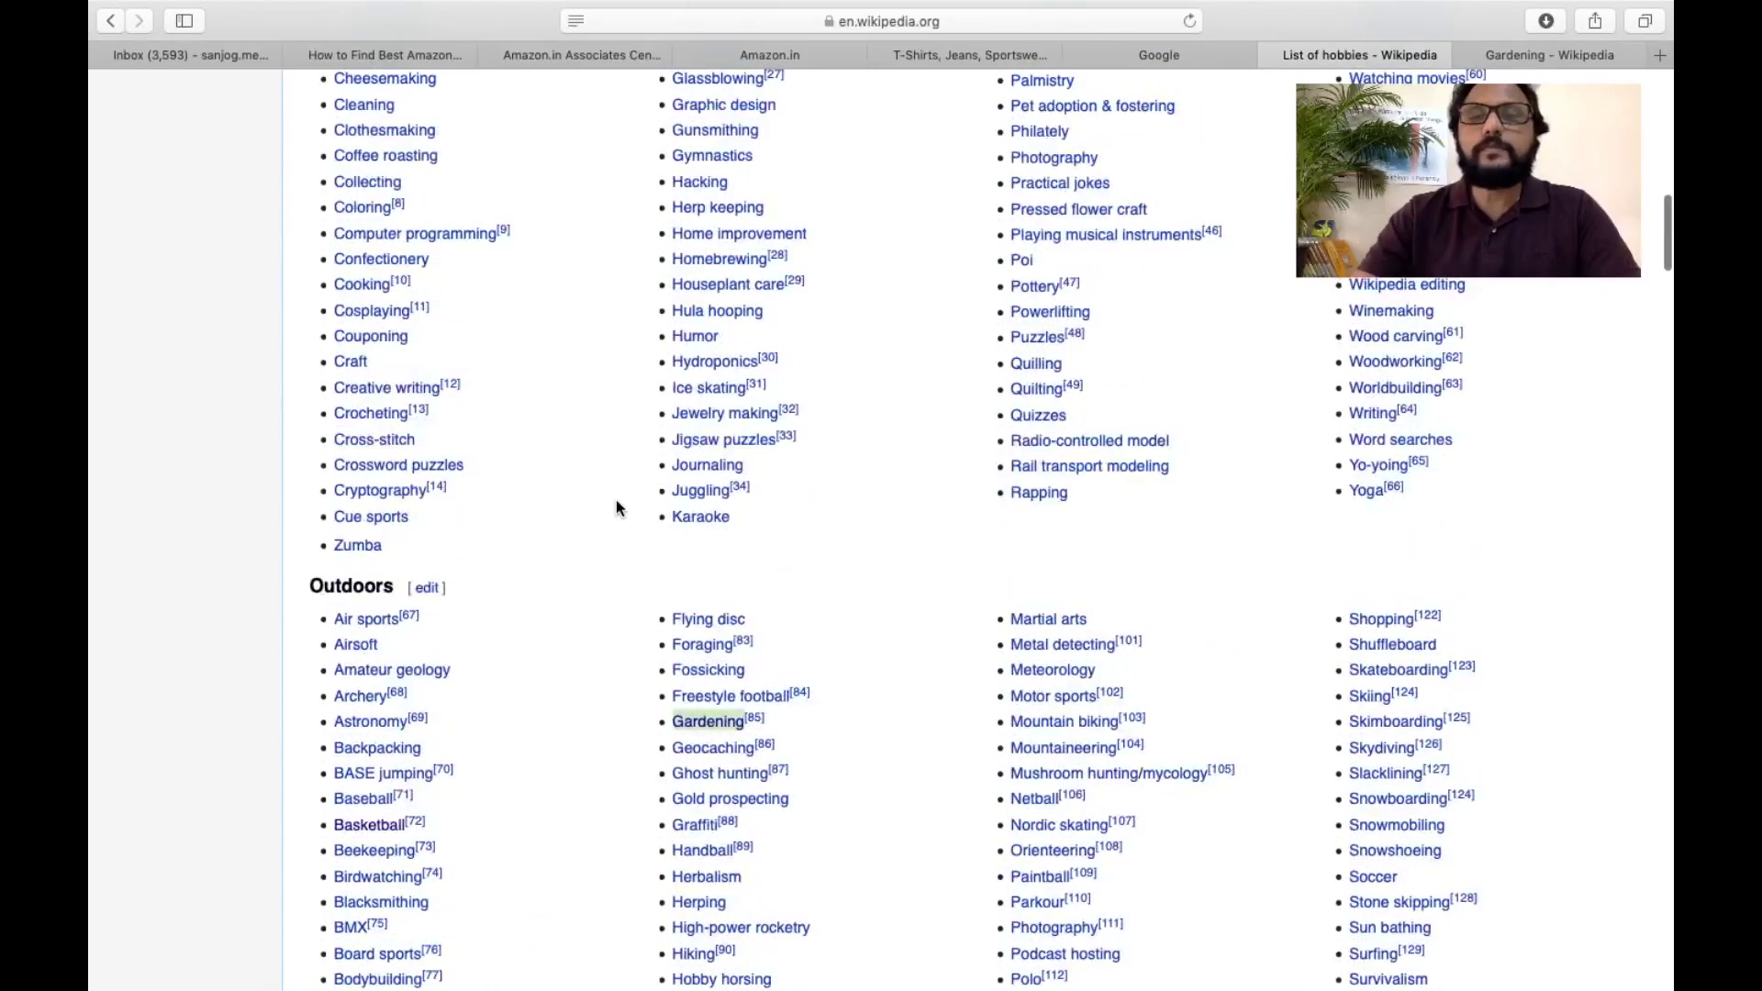
{"action": "scroll", "coordinate": [615, 499], "scroll_direction": "up", "scroll_amount": 2}
{"action": "scroll", "coordinate": [615, 499], "scroll_direction": "up", "scroll_amount": 5}
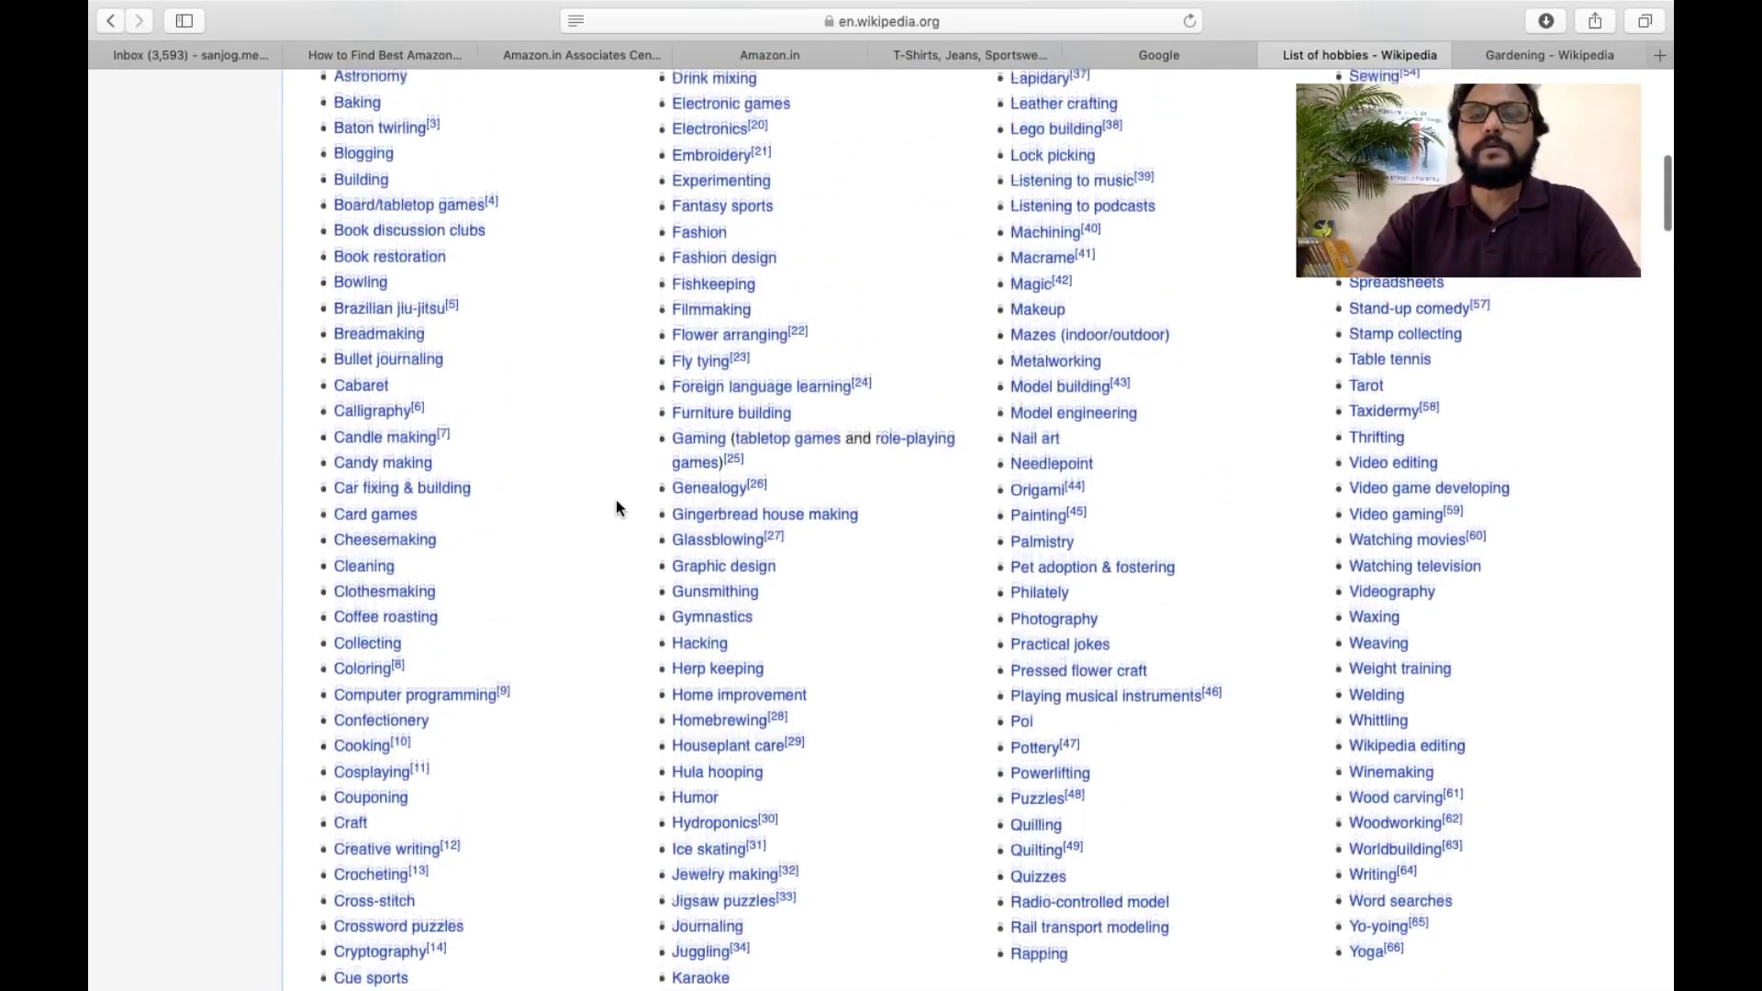
{"action": "right_click", "coordinate": [1057, 319]}
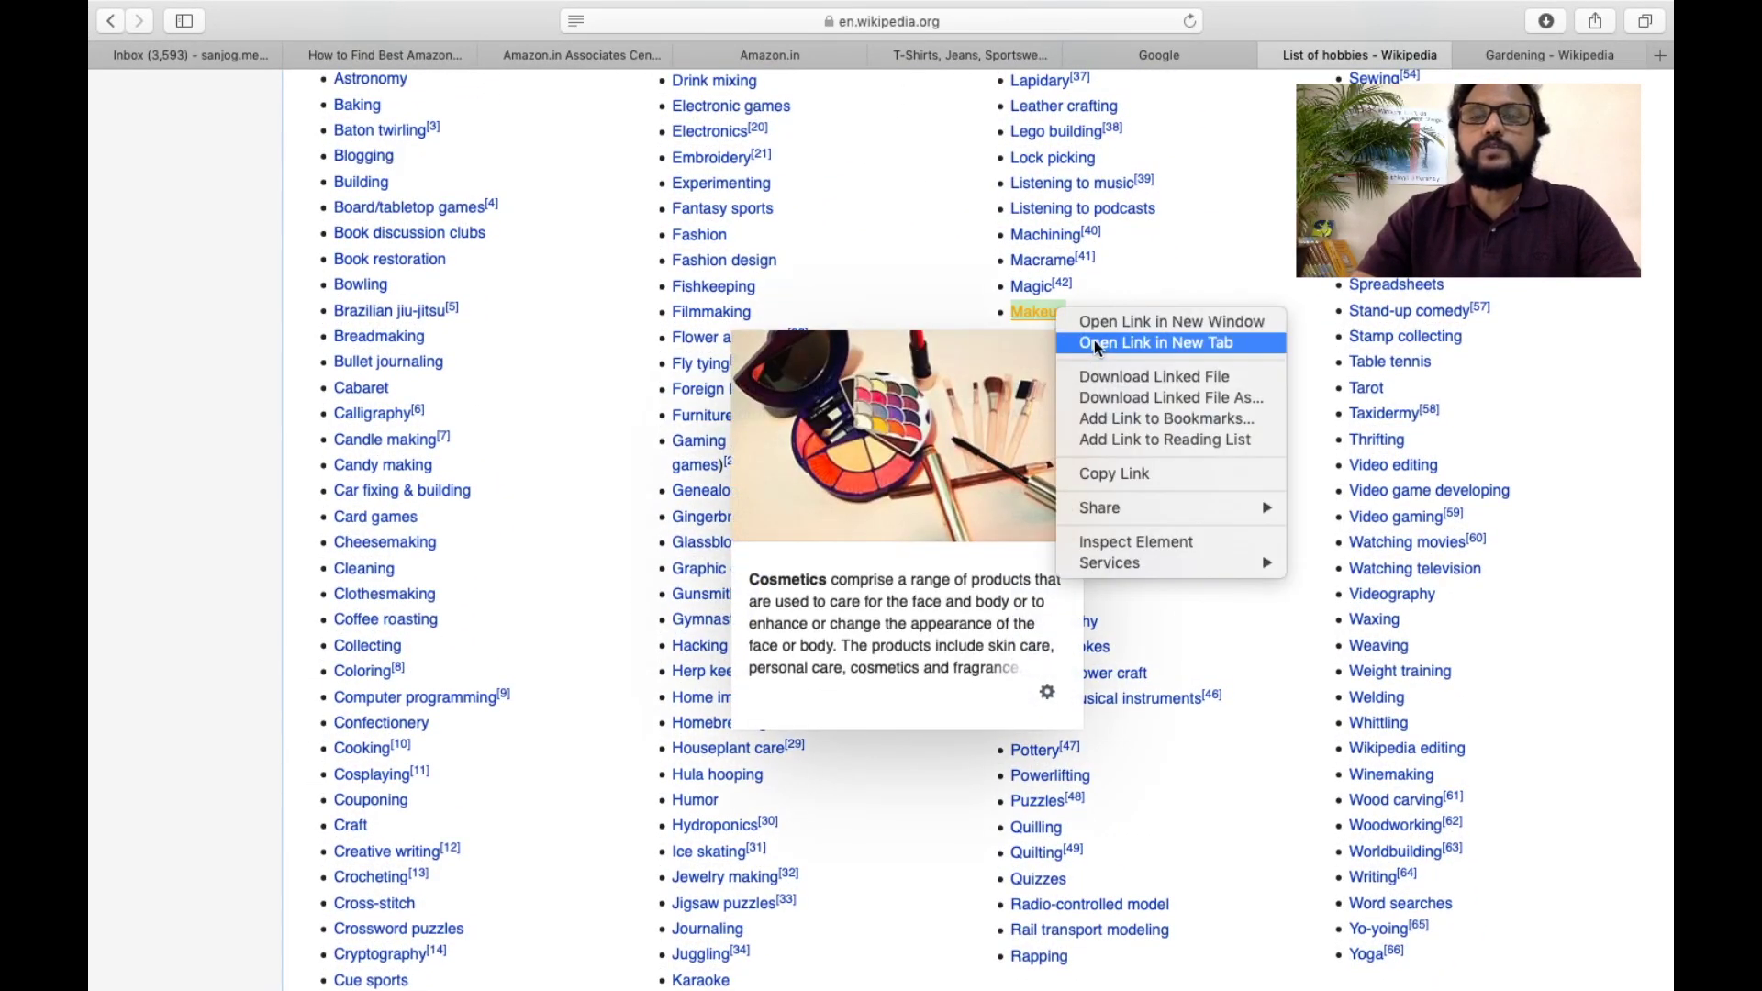
{"action": "left_click", "coordinate": [1162, 342]}
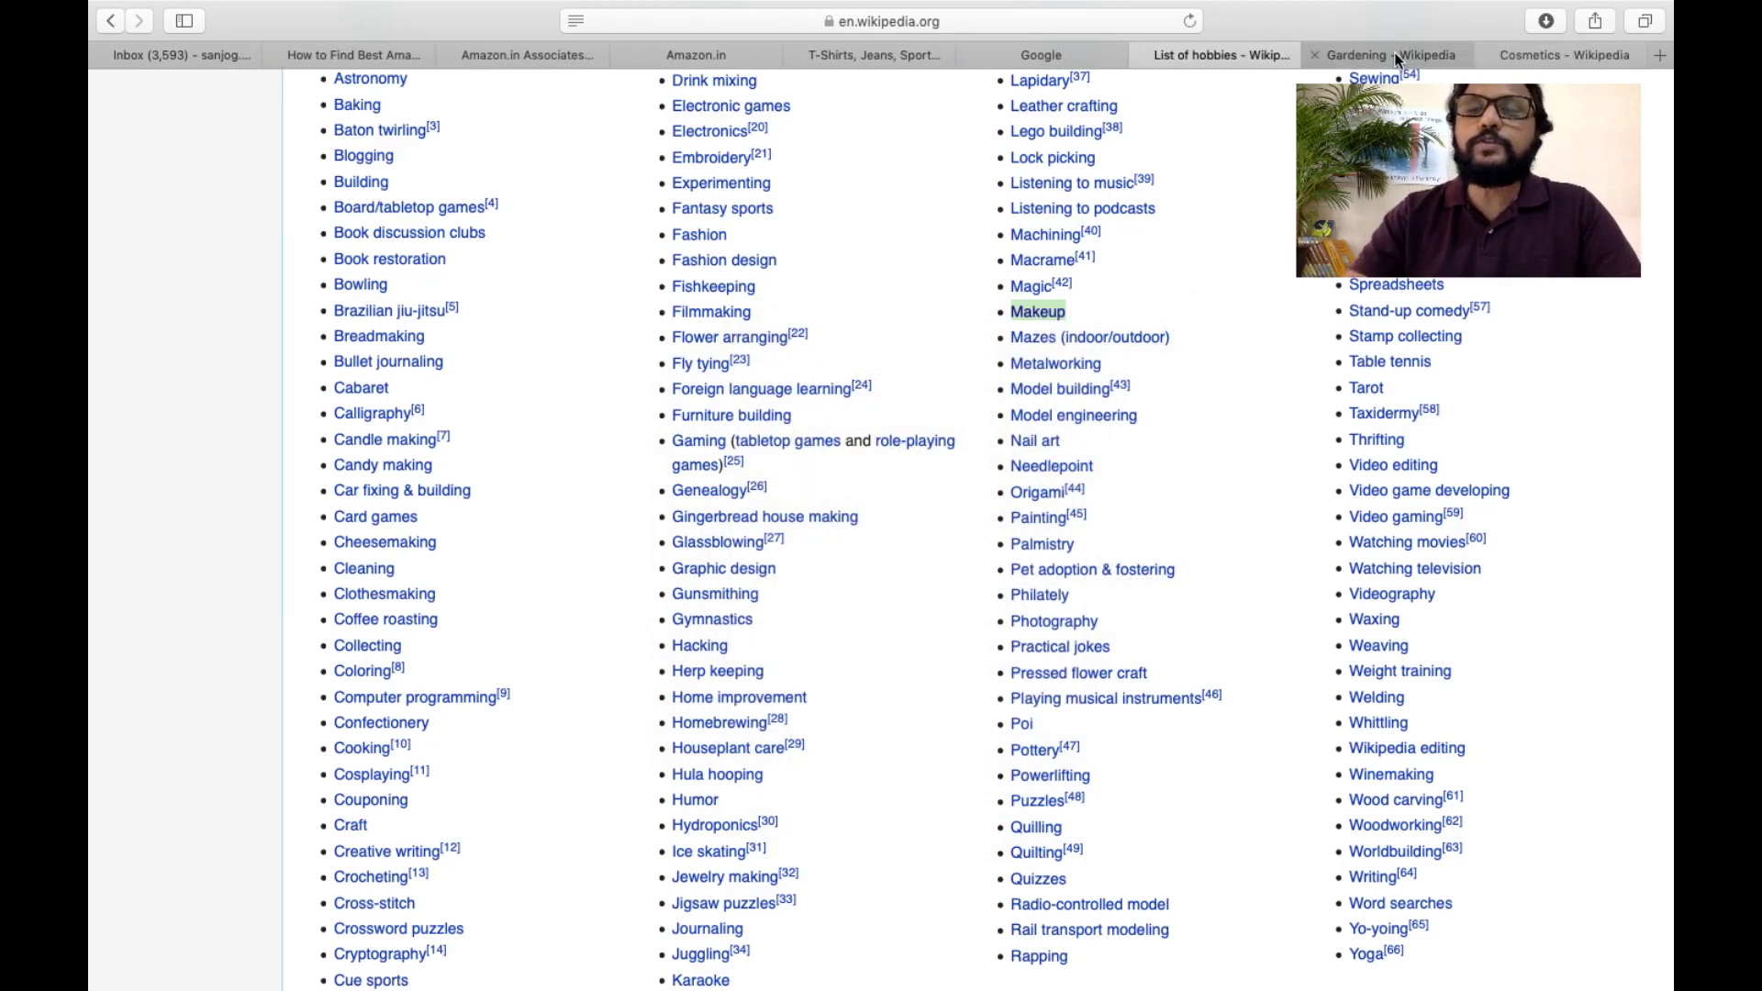
- Read through the Gardening article, from the history and garden types down to pest control and related topics, for micro-niche ideas
{"action": "left_click", "coordinate": [1402, 53]}
{"action": "scroll", "coordinate": [631, 639], "scroll_direction": "down", "scroll_amount": 3}
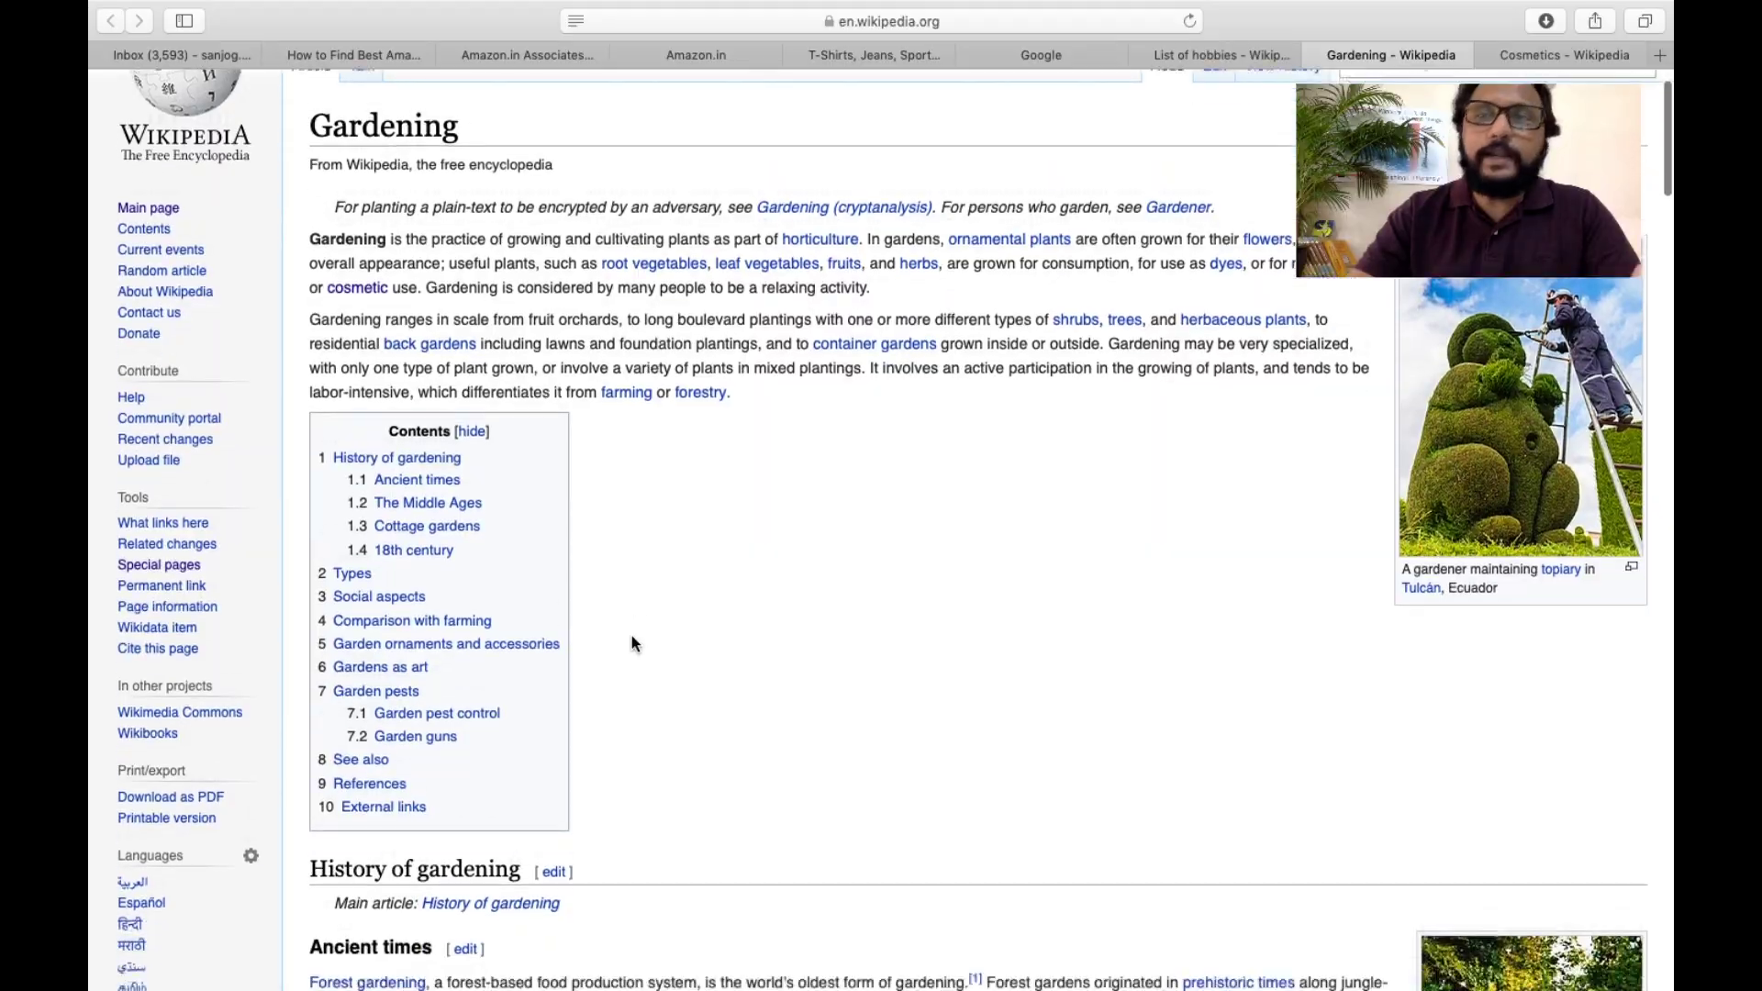
{"action": "scroll", "coordinate": [631, 638], "scroll_direction": "down", "scroll_amount": 15}
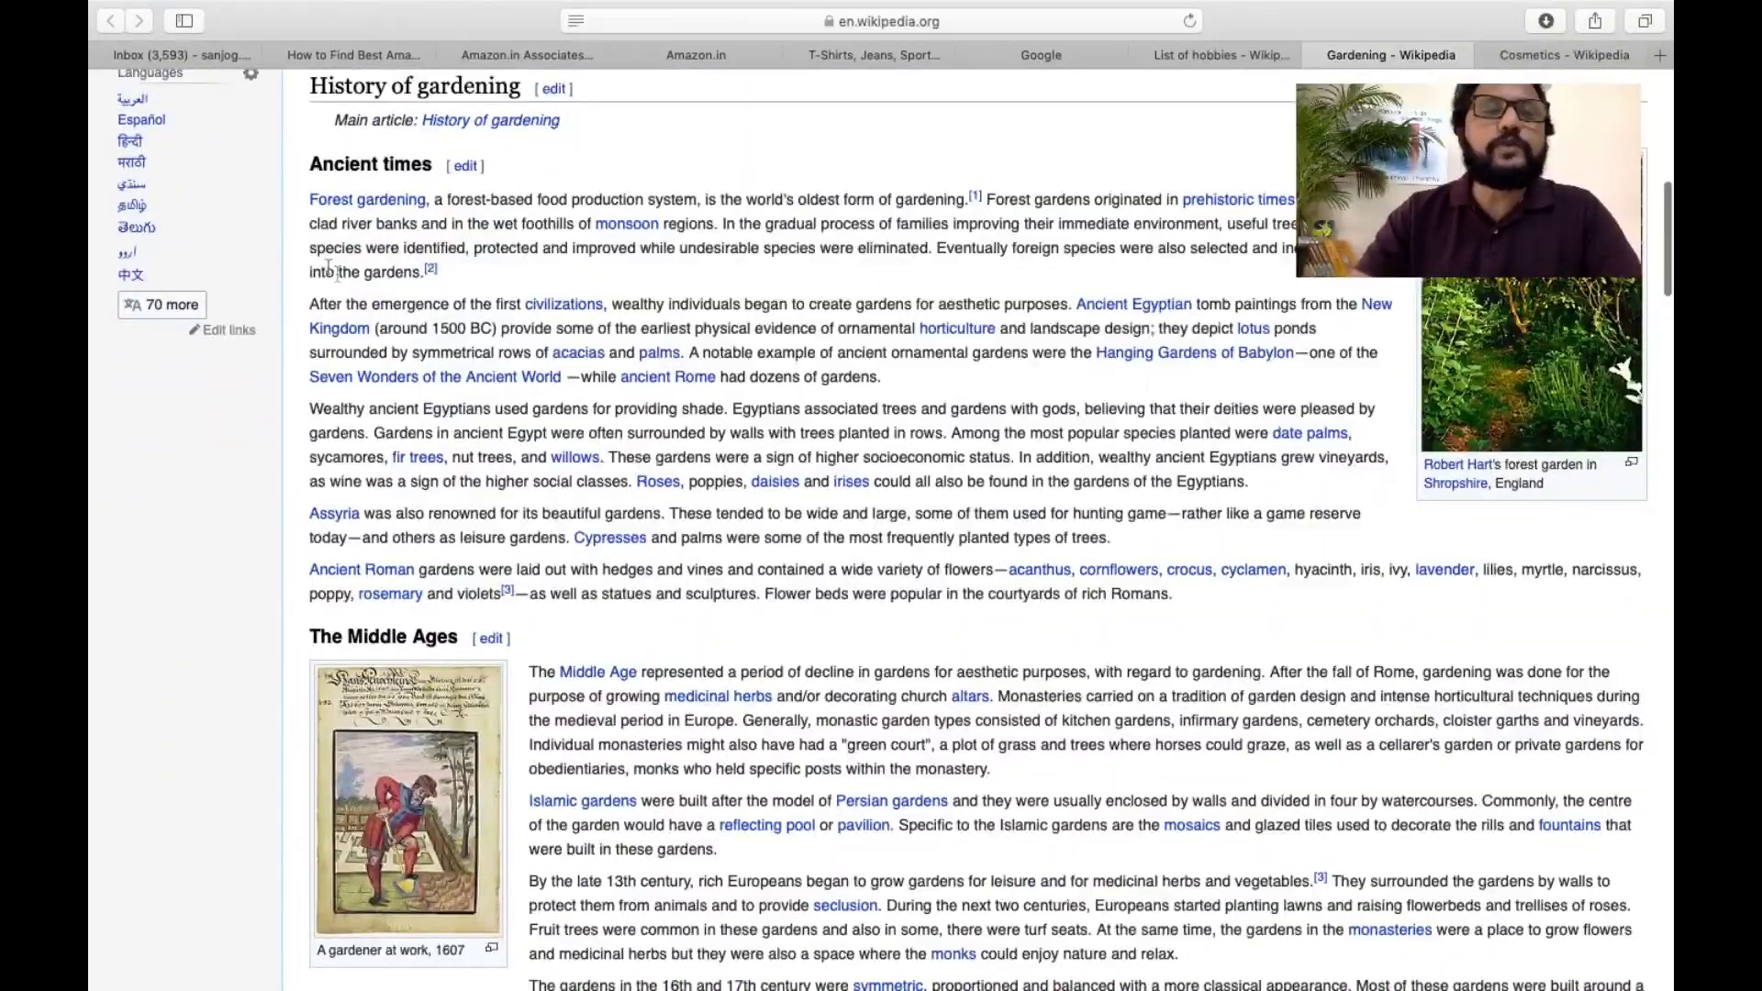
{"action": "scroll", "coordinate": [304, 272], "scroll_direction": "down", "scroll_amount": 4}
{"action": "scroll", "coordinate": [303, 272], "scroll_direction": "down", "scroll_amount": 10}
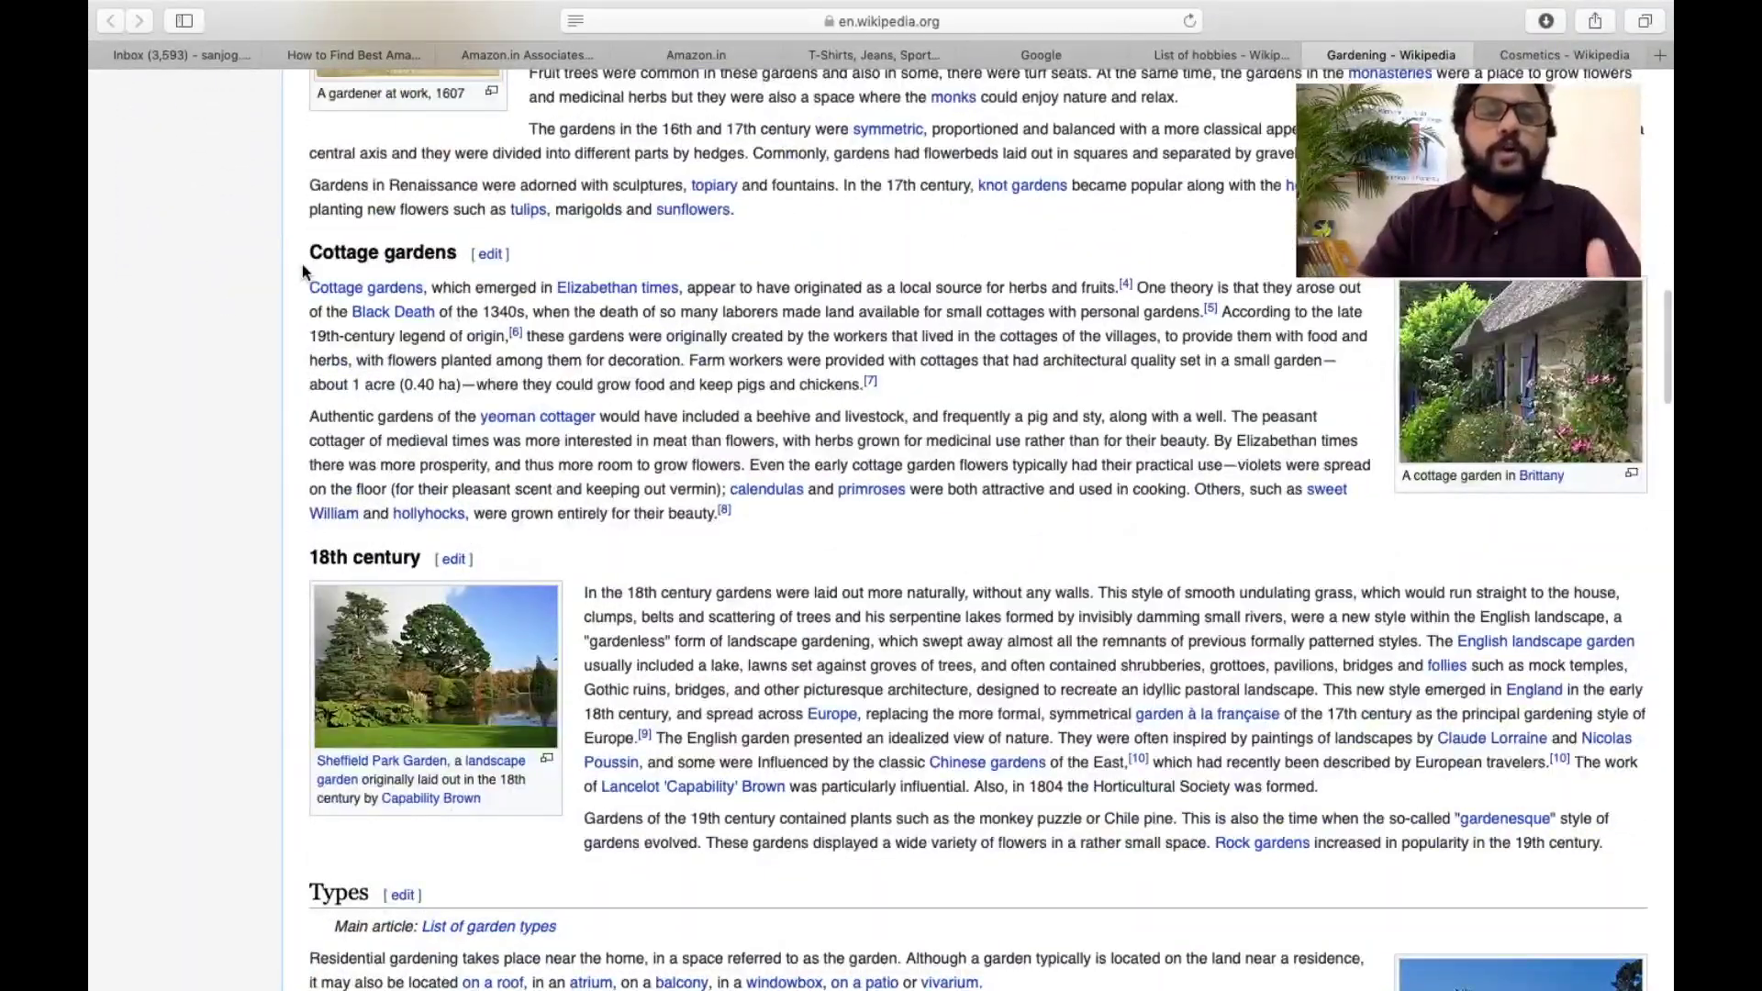
{"action": "scroll", "coordinate": [303, 270], "scroll_direction": "down", "scroll_amount": 5}
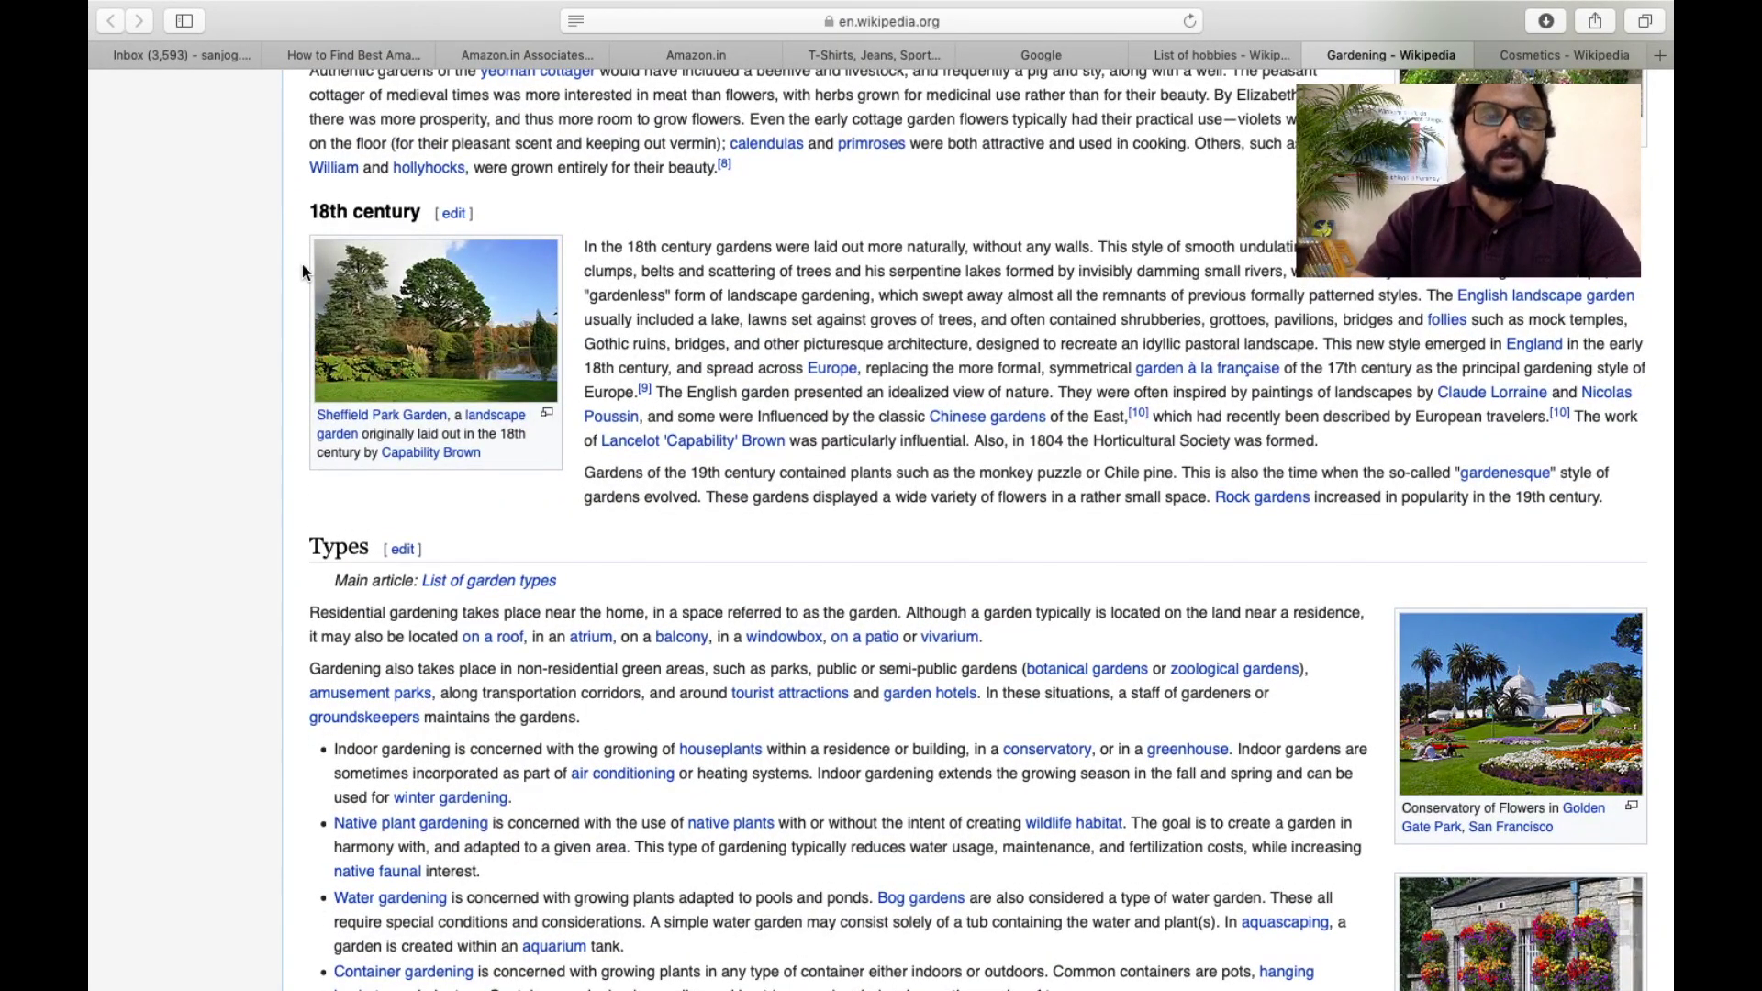
{"action": "scroll", "coordinate": [302, 265], "scroll_direction": "down", "scroll_amount": 7}
{"action": "scroll", "coordinate": [302, 266], "scroll_direction": "down", "scroll_amount": 10}
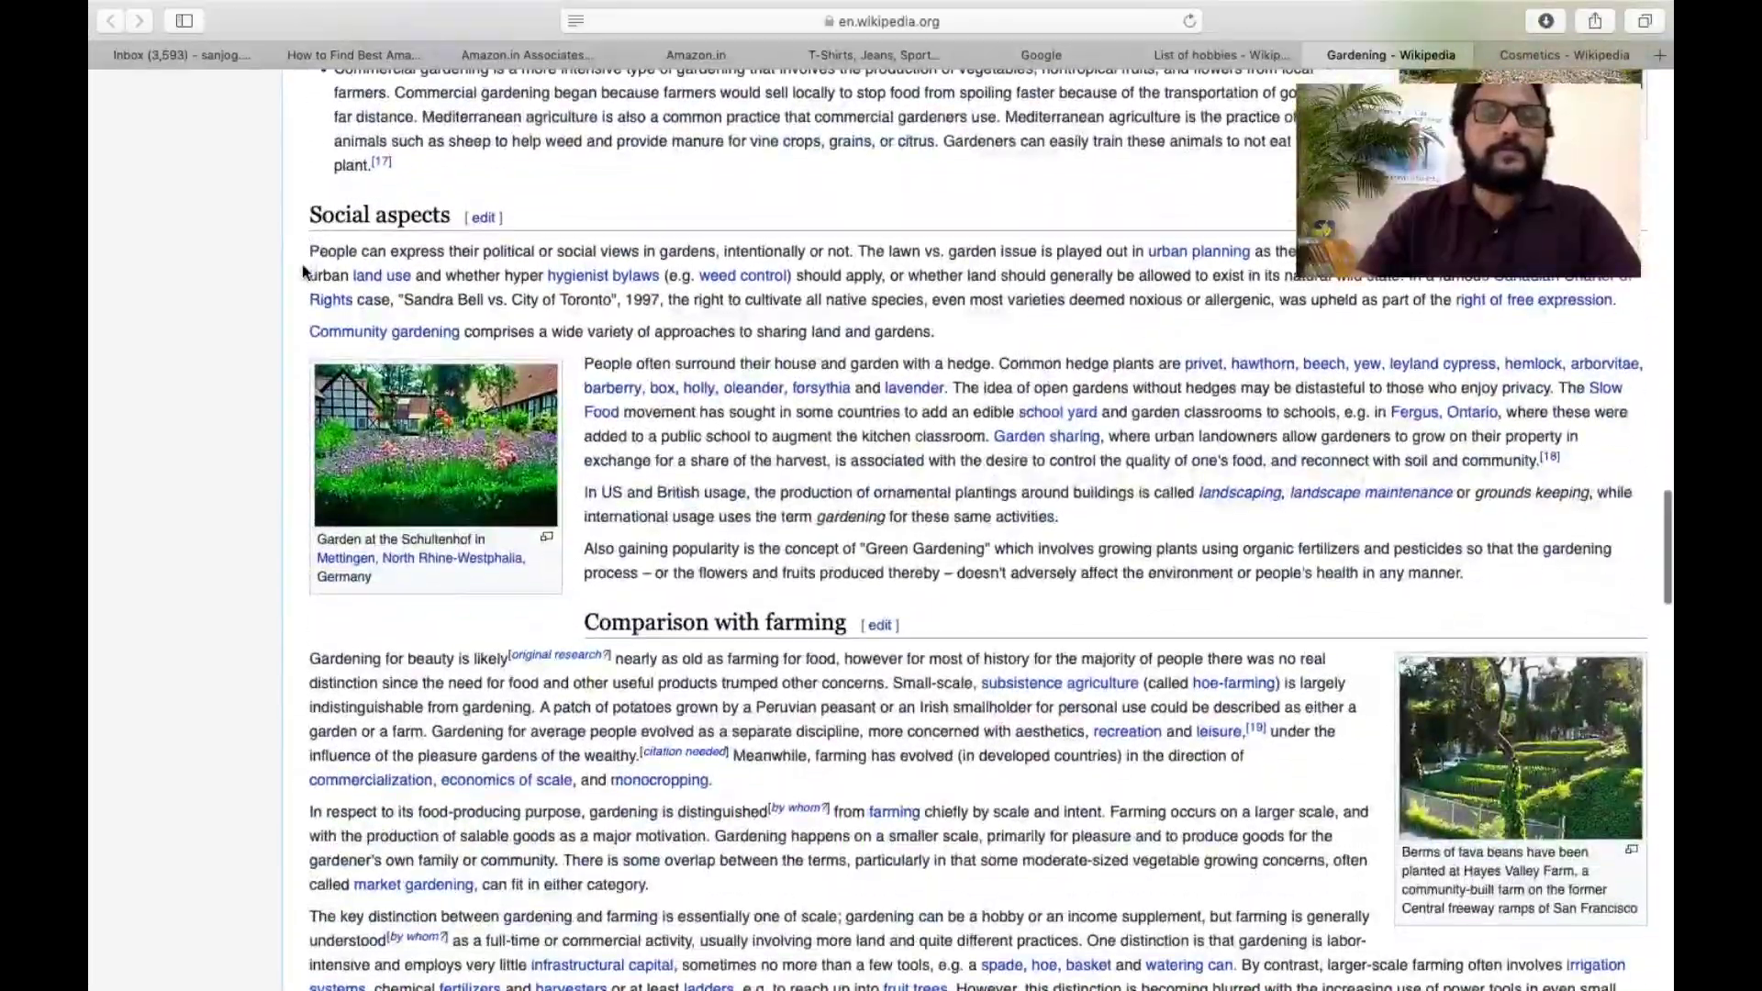
{"action": "scroll", "coordinate": [303, 271], "scroll_direction": "down", "scroll_amount": 10}
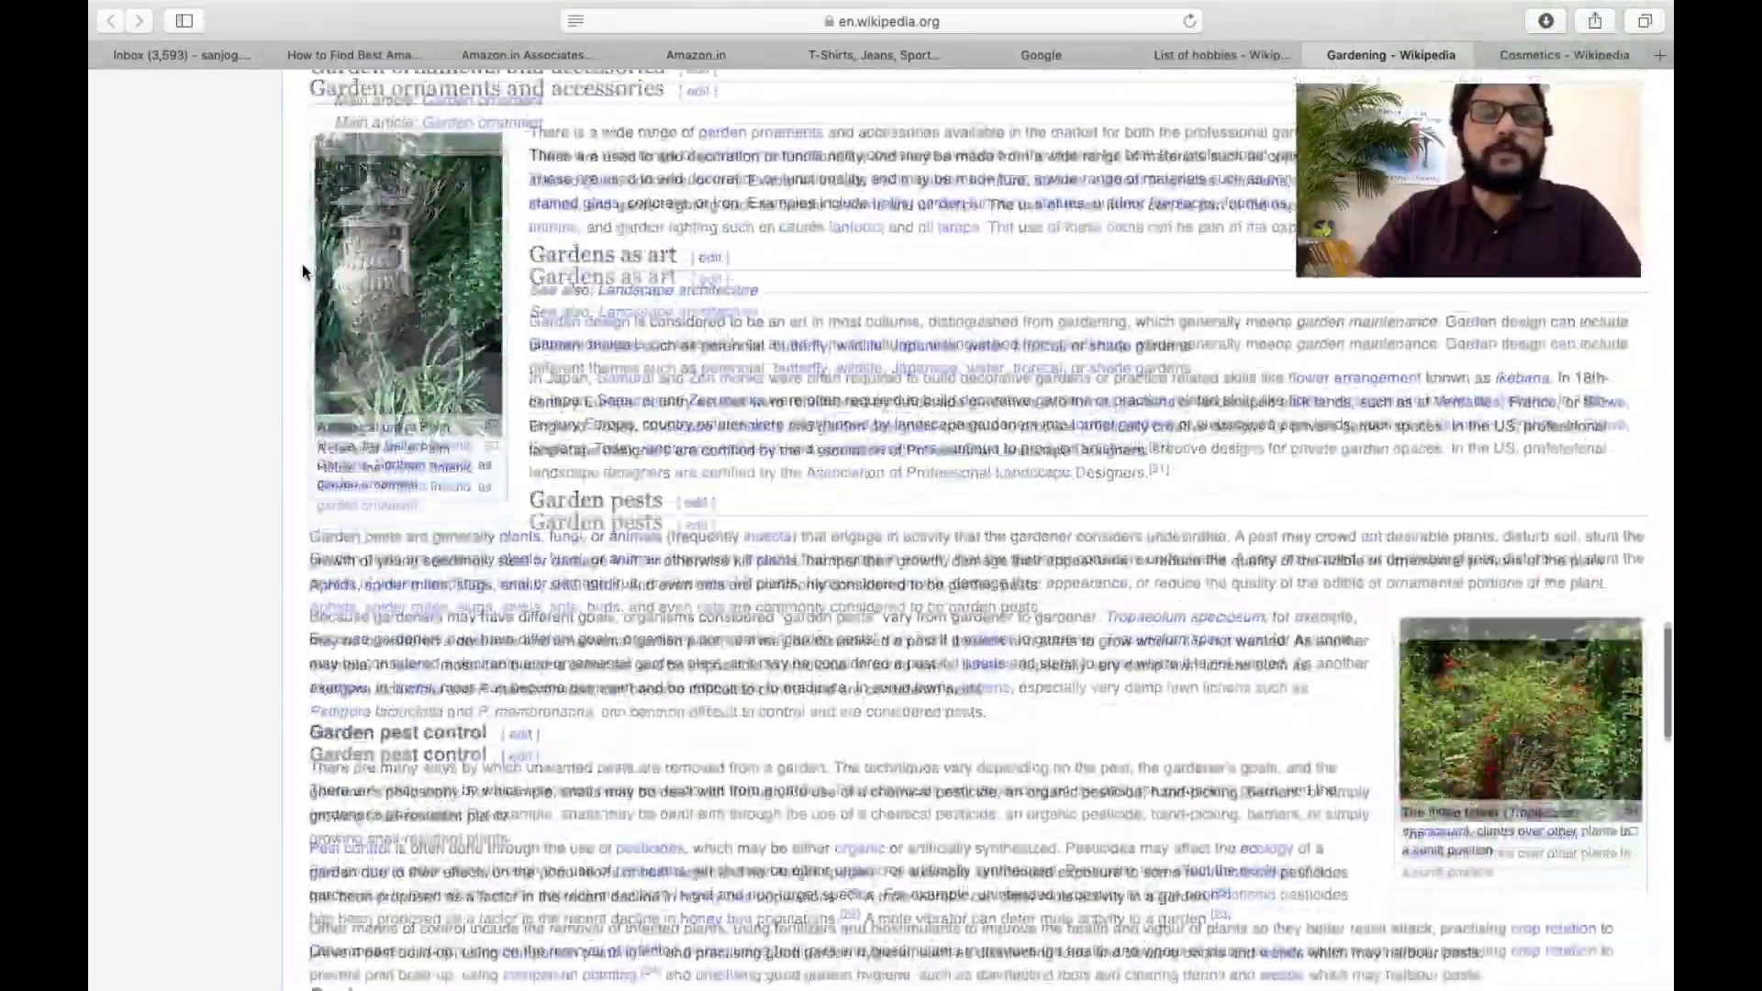
{"action": "scroll", "coordinate": [643, 395], "scroll_direction": "down", "scroll_amount": 3}
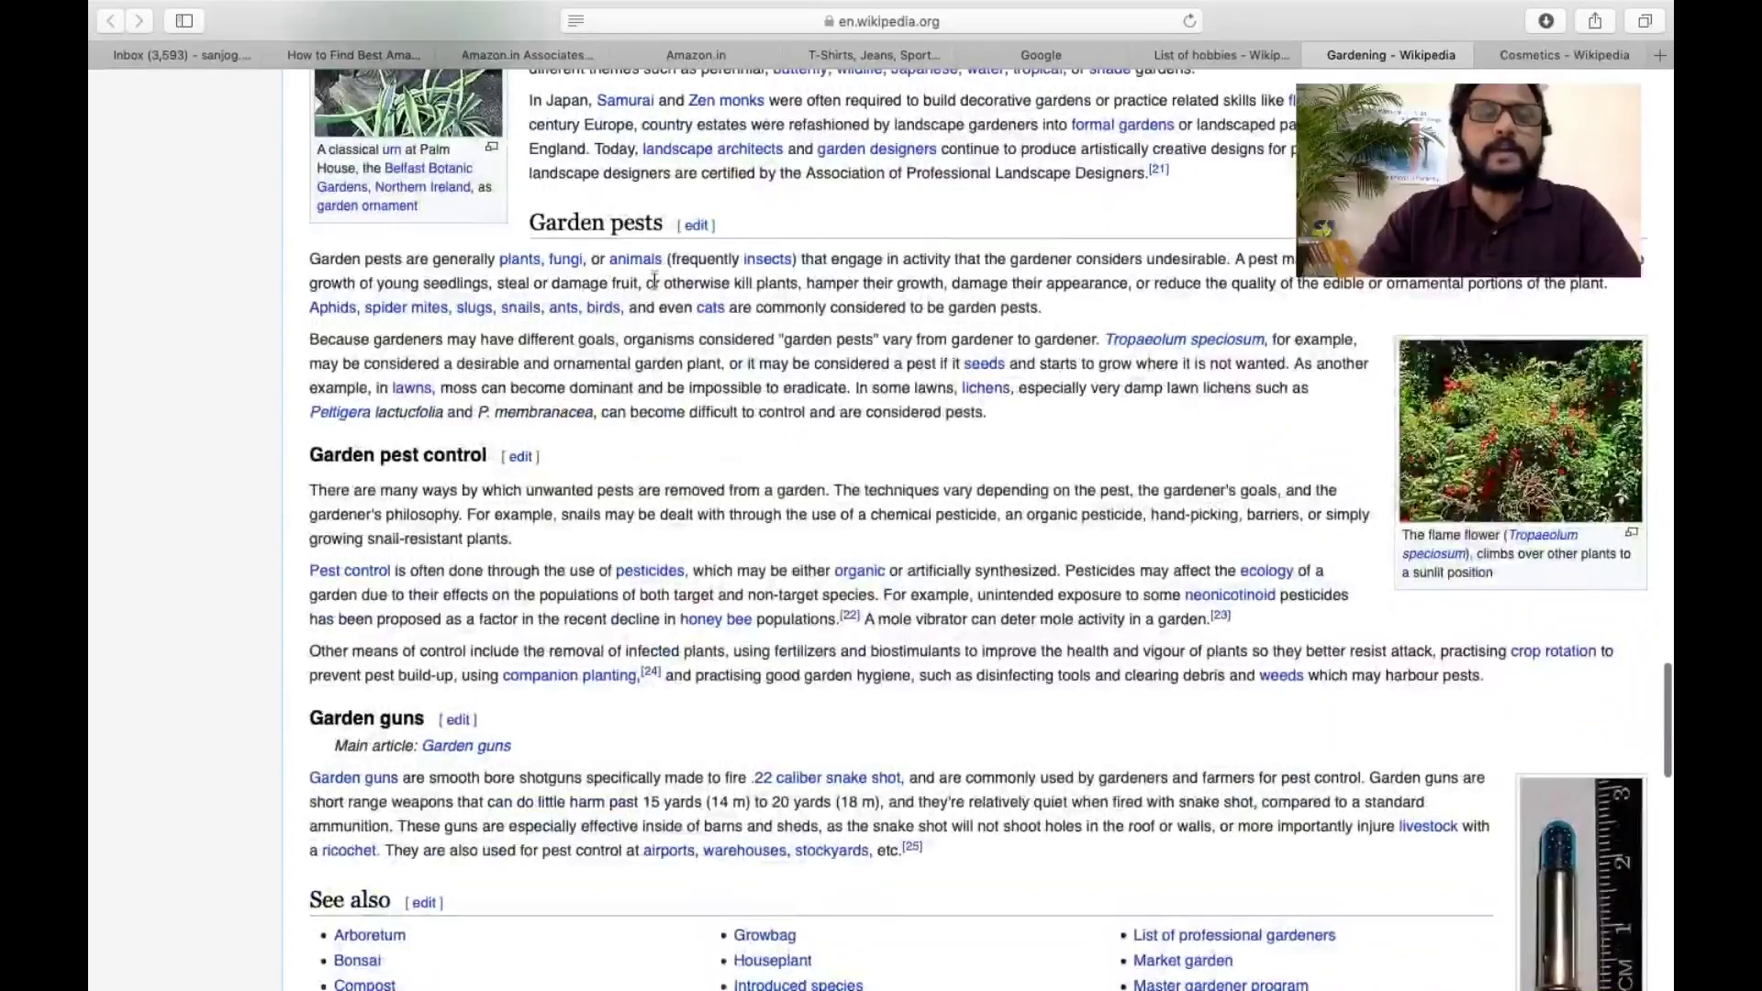
{"action": "scroll", "coordinate": [548, 528], "scroll_direction": "down", "scroll_amount": 2}
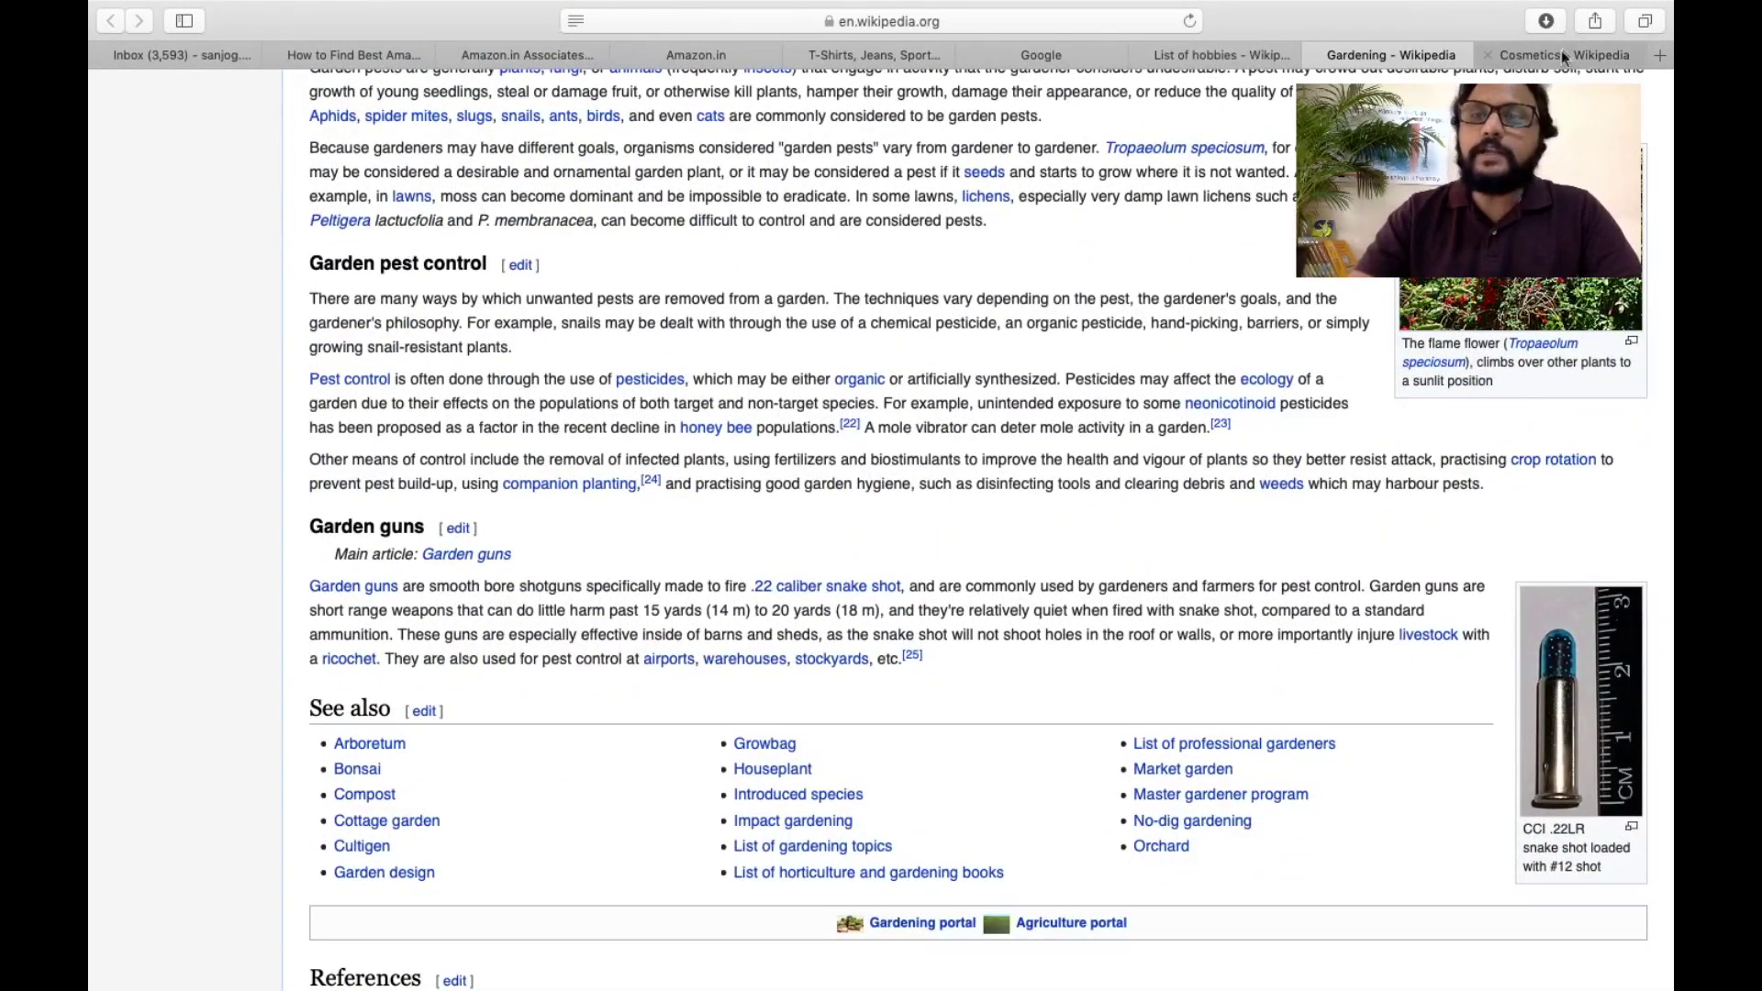
- Examine the Cosmetics article's product types and skin care products for micro-niche ideas, and return to the hobby list's indoor general hobbies
{"action": "left_click", "coordinate": [1557, 51]}
{"action": "scroll", "coordinate": [839, 472], "scroll_direction": "down", "scroll_amount": 3}
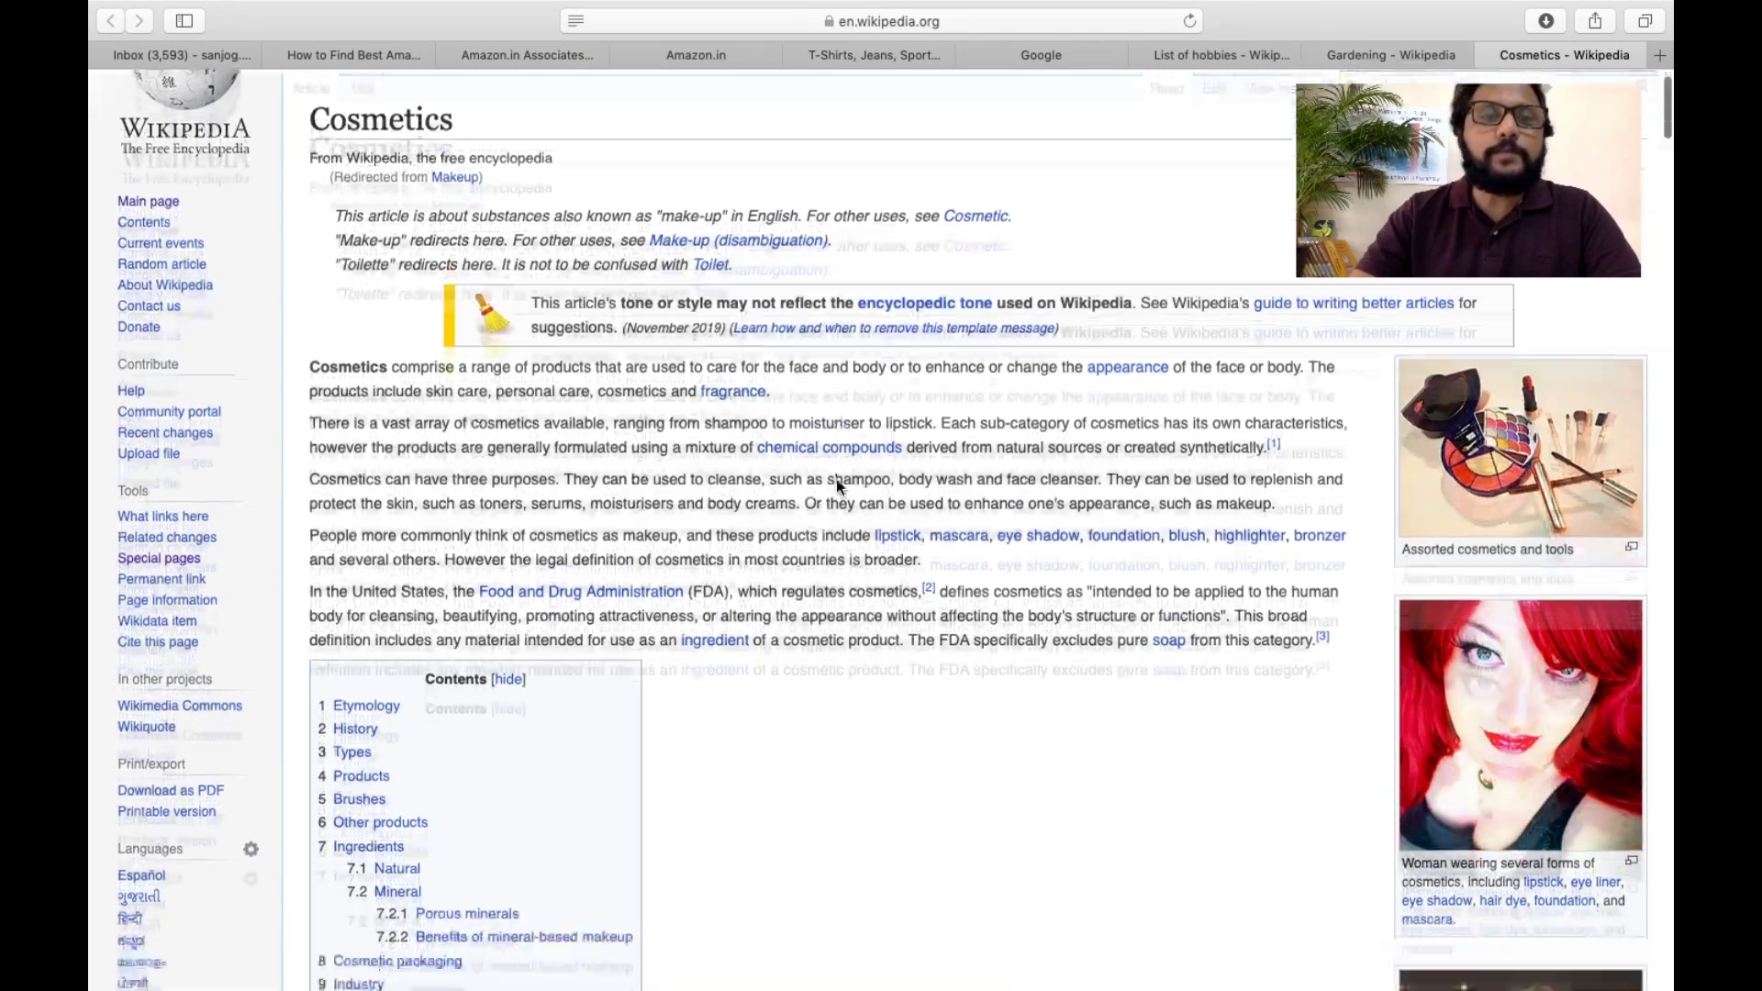
{"action": "scroll", "coordinate": [838, 479], "scroll_direction": "down", "scroll_amount": 10}
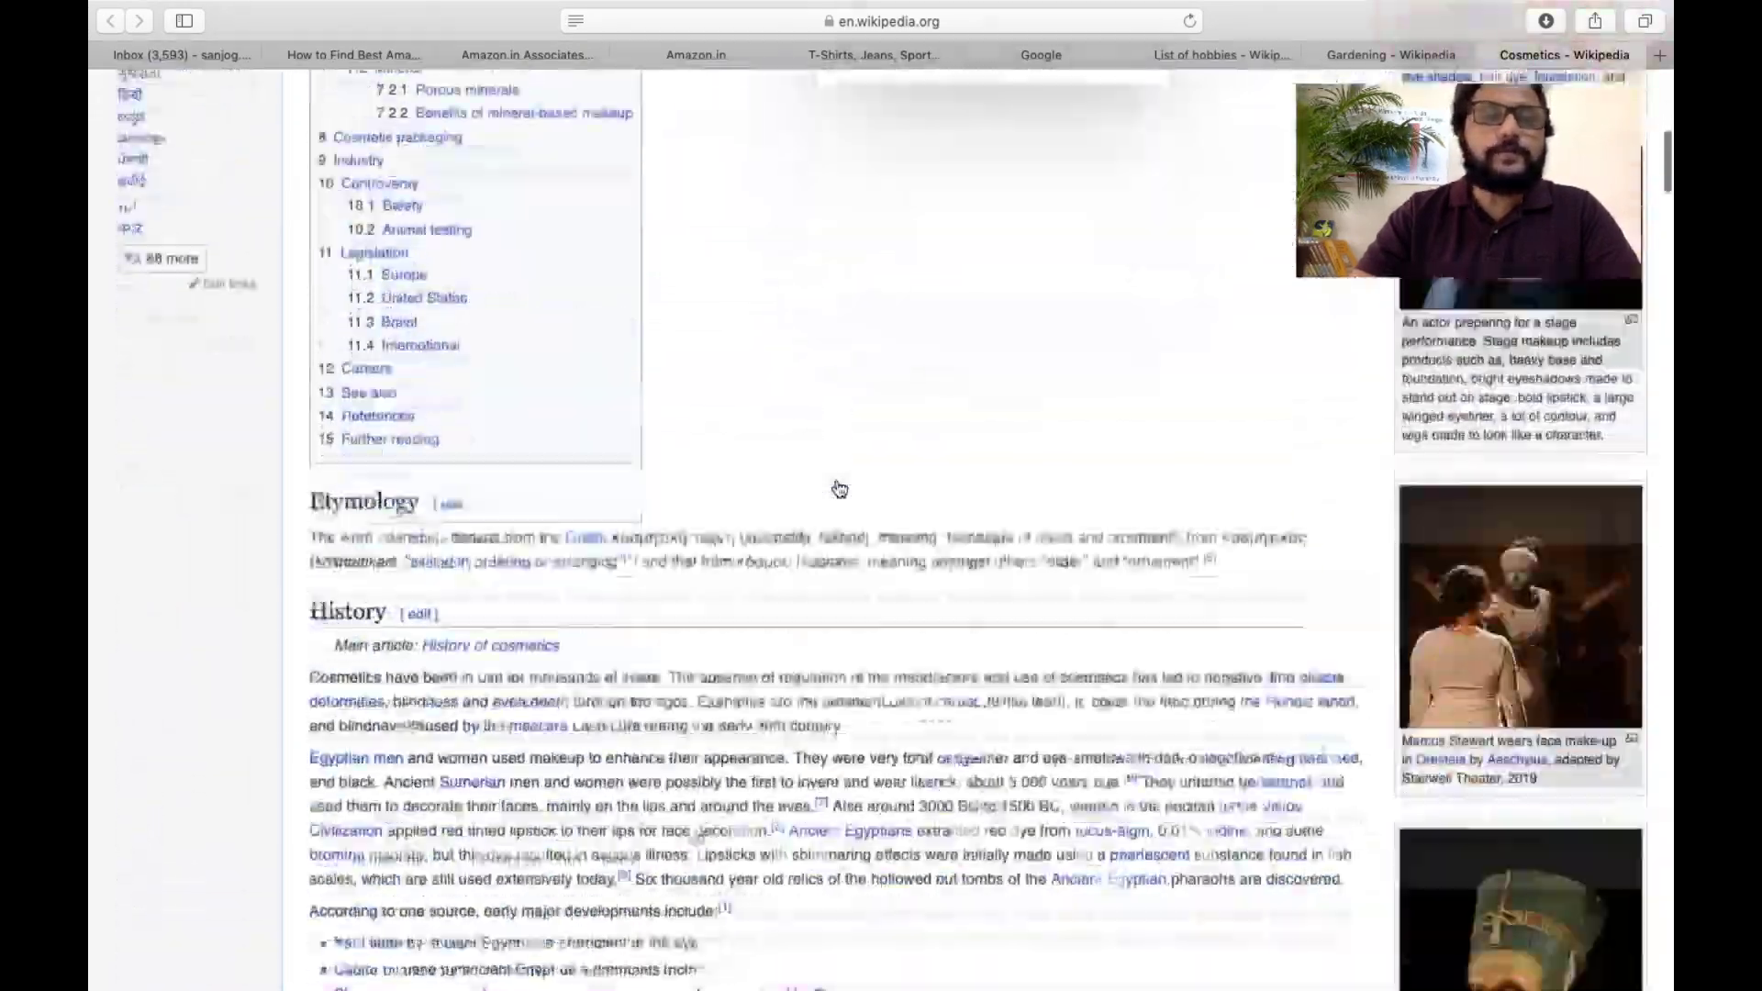
{"action": "scroll", "coordinate": [837, 486], "scroll_direction": "down", "scroll_amount": 10}
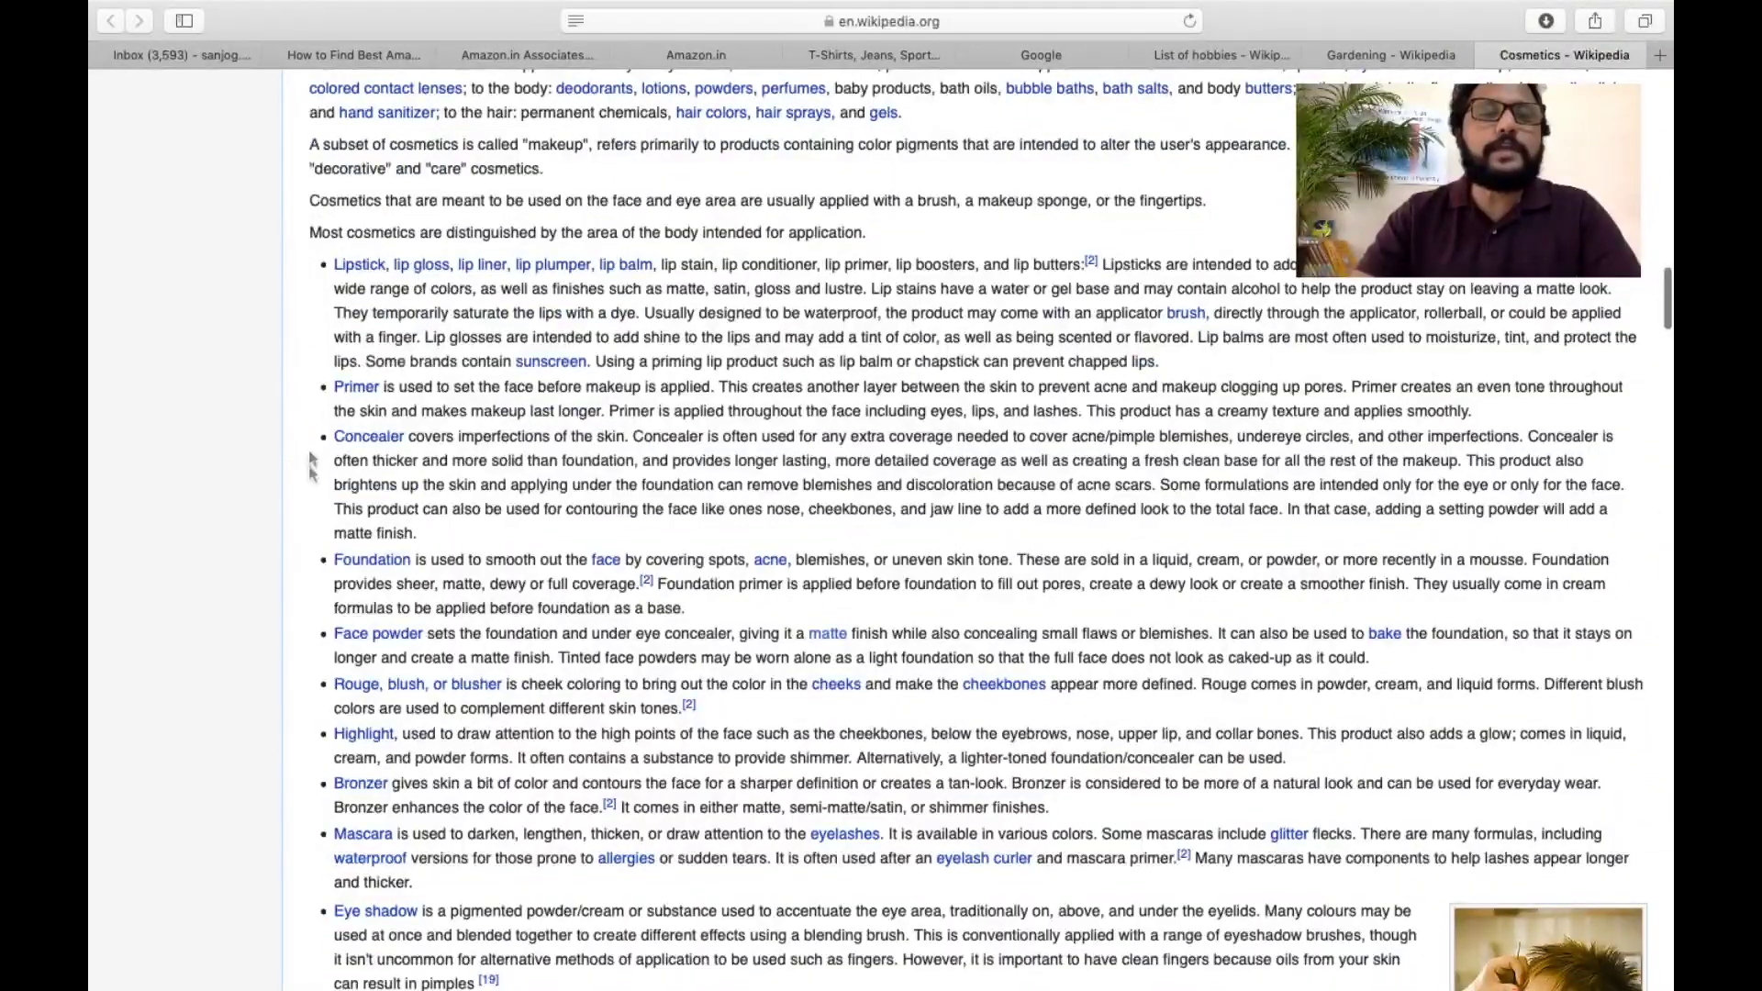
{"action": "scroll", "coordinate": [306, 481], "scroll_direction": "down", "scroll_amount": 3}
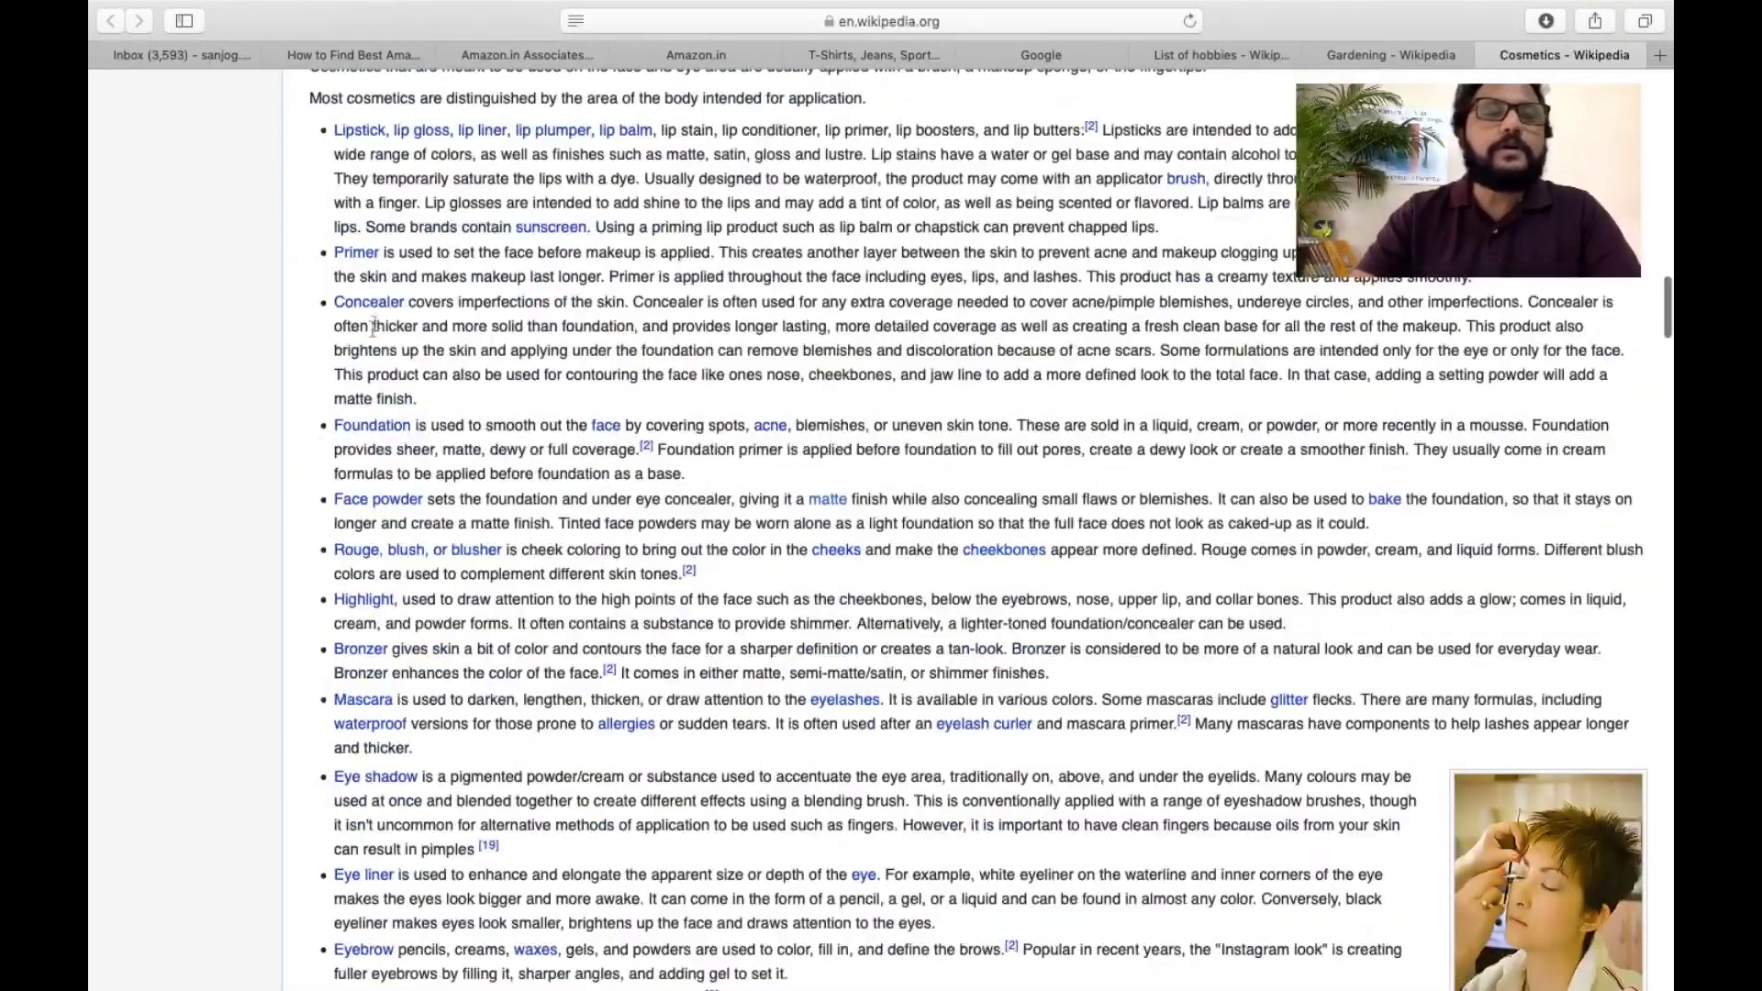
{"action": "scroll", "coordinate": [306, 481], "scroll_direction": "down", "scroll_amount": 4}
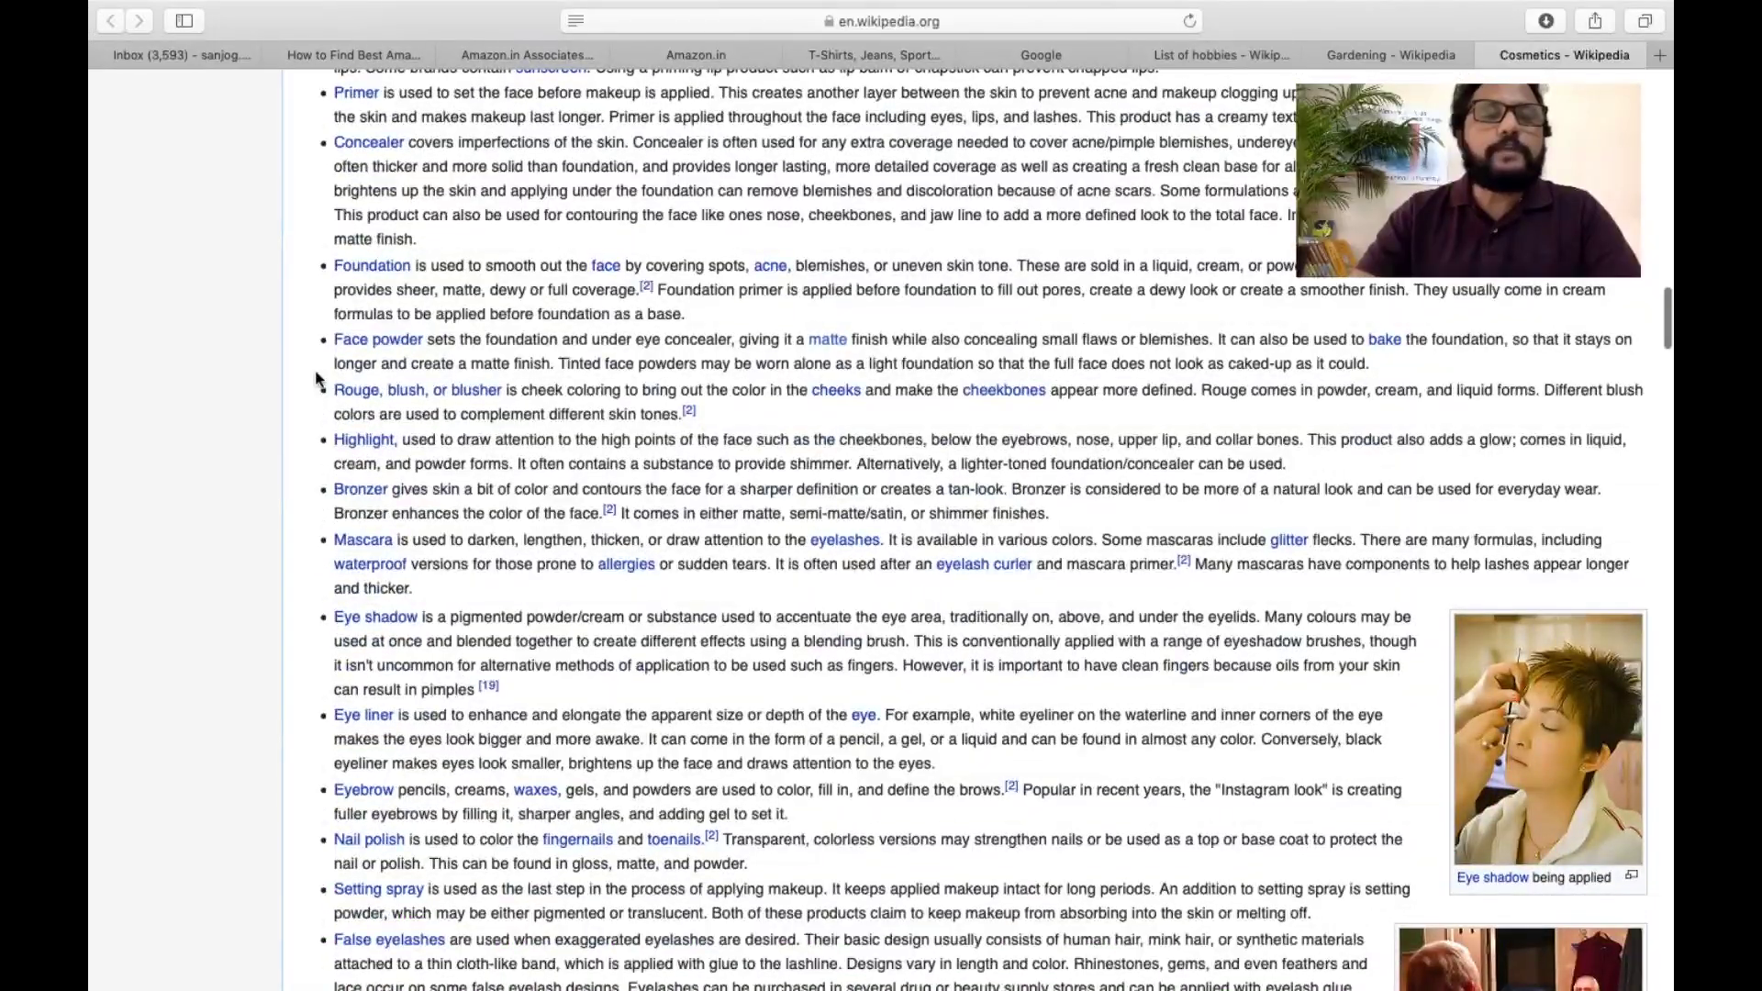
{"action": "scroll", "coordinate": [321, 381], "scroll_direction": "down", "scroll_amount": 10}
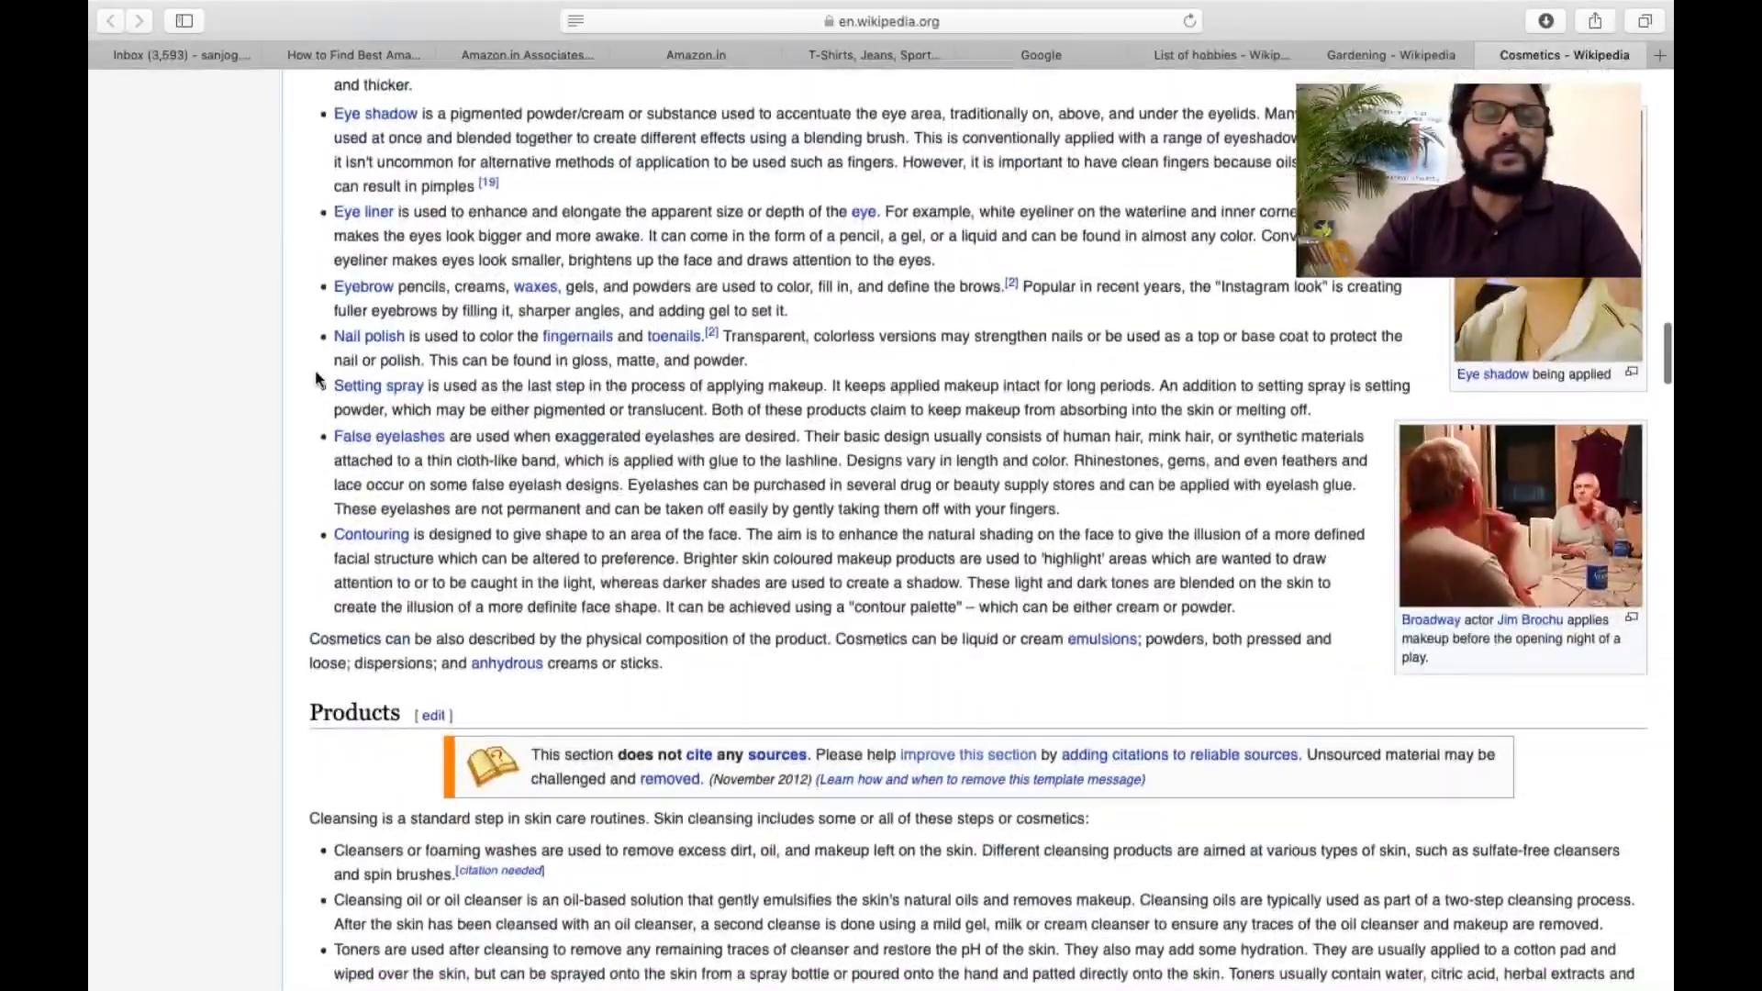
{"action": "scroll", "coordinate": [317, 378], "scroll_direction": "down", "scroll_amount": 4}
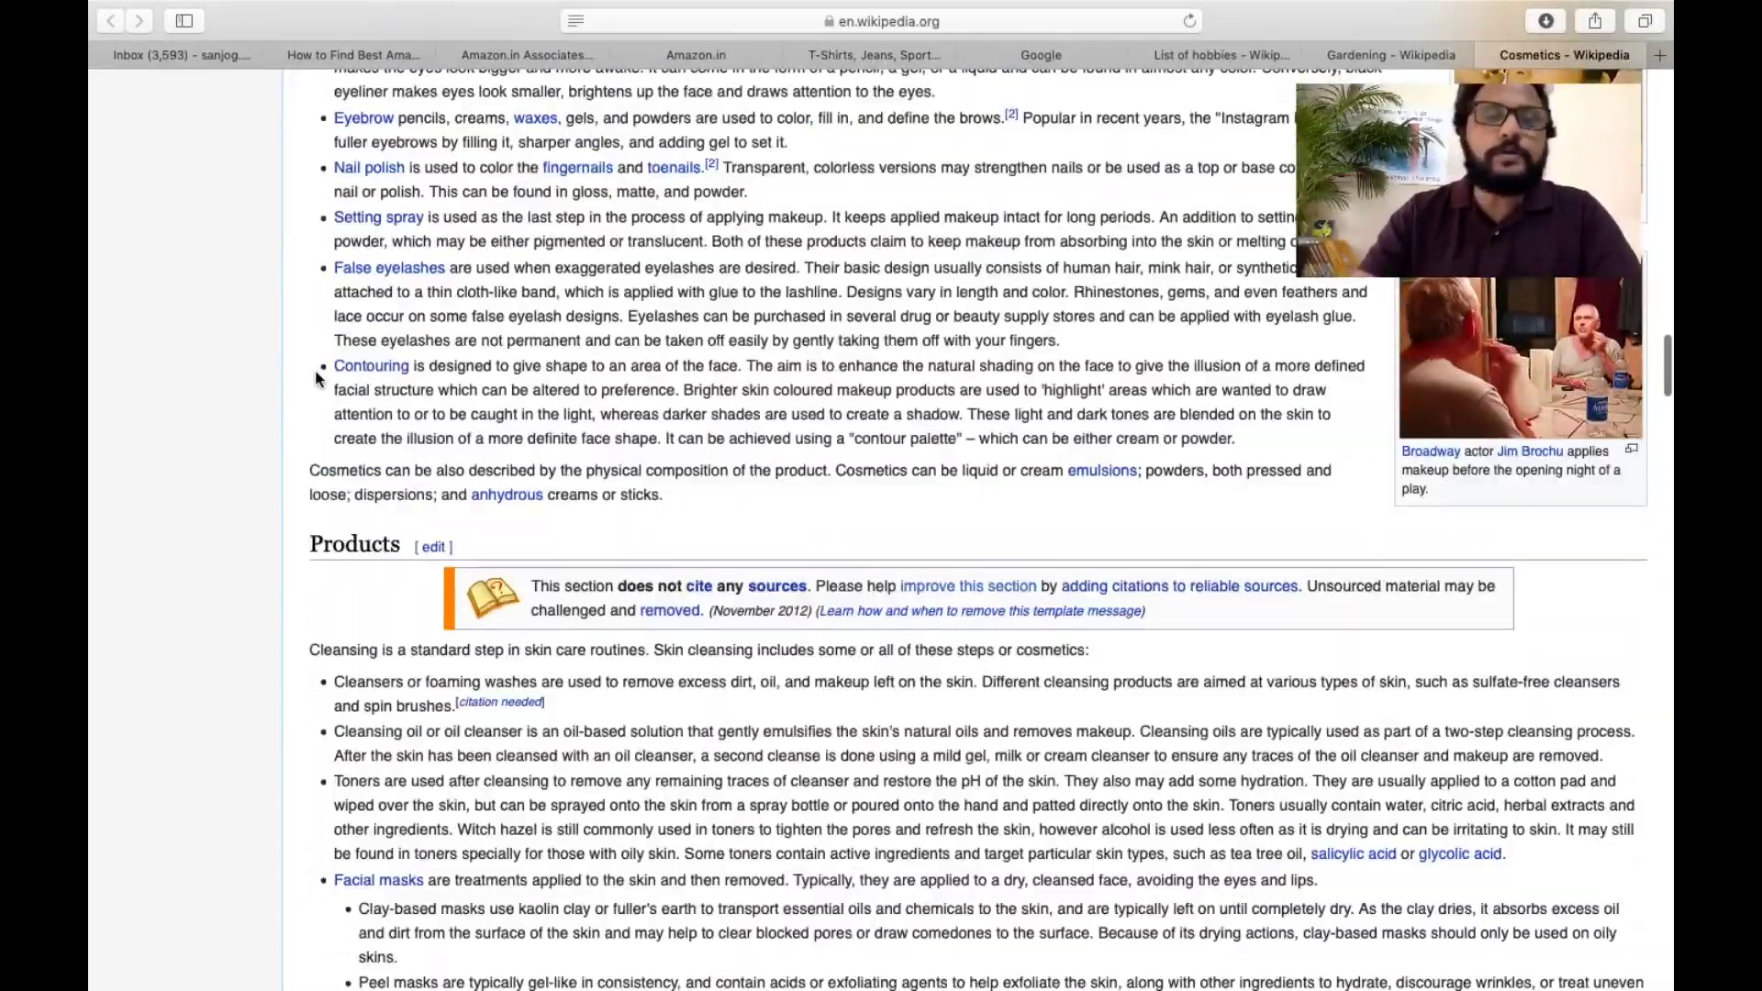
{"action": "scroll", "coordinate": [317, 377], "scroll_direction": "down", "scroll_amount": 6}
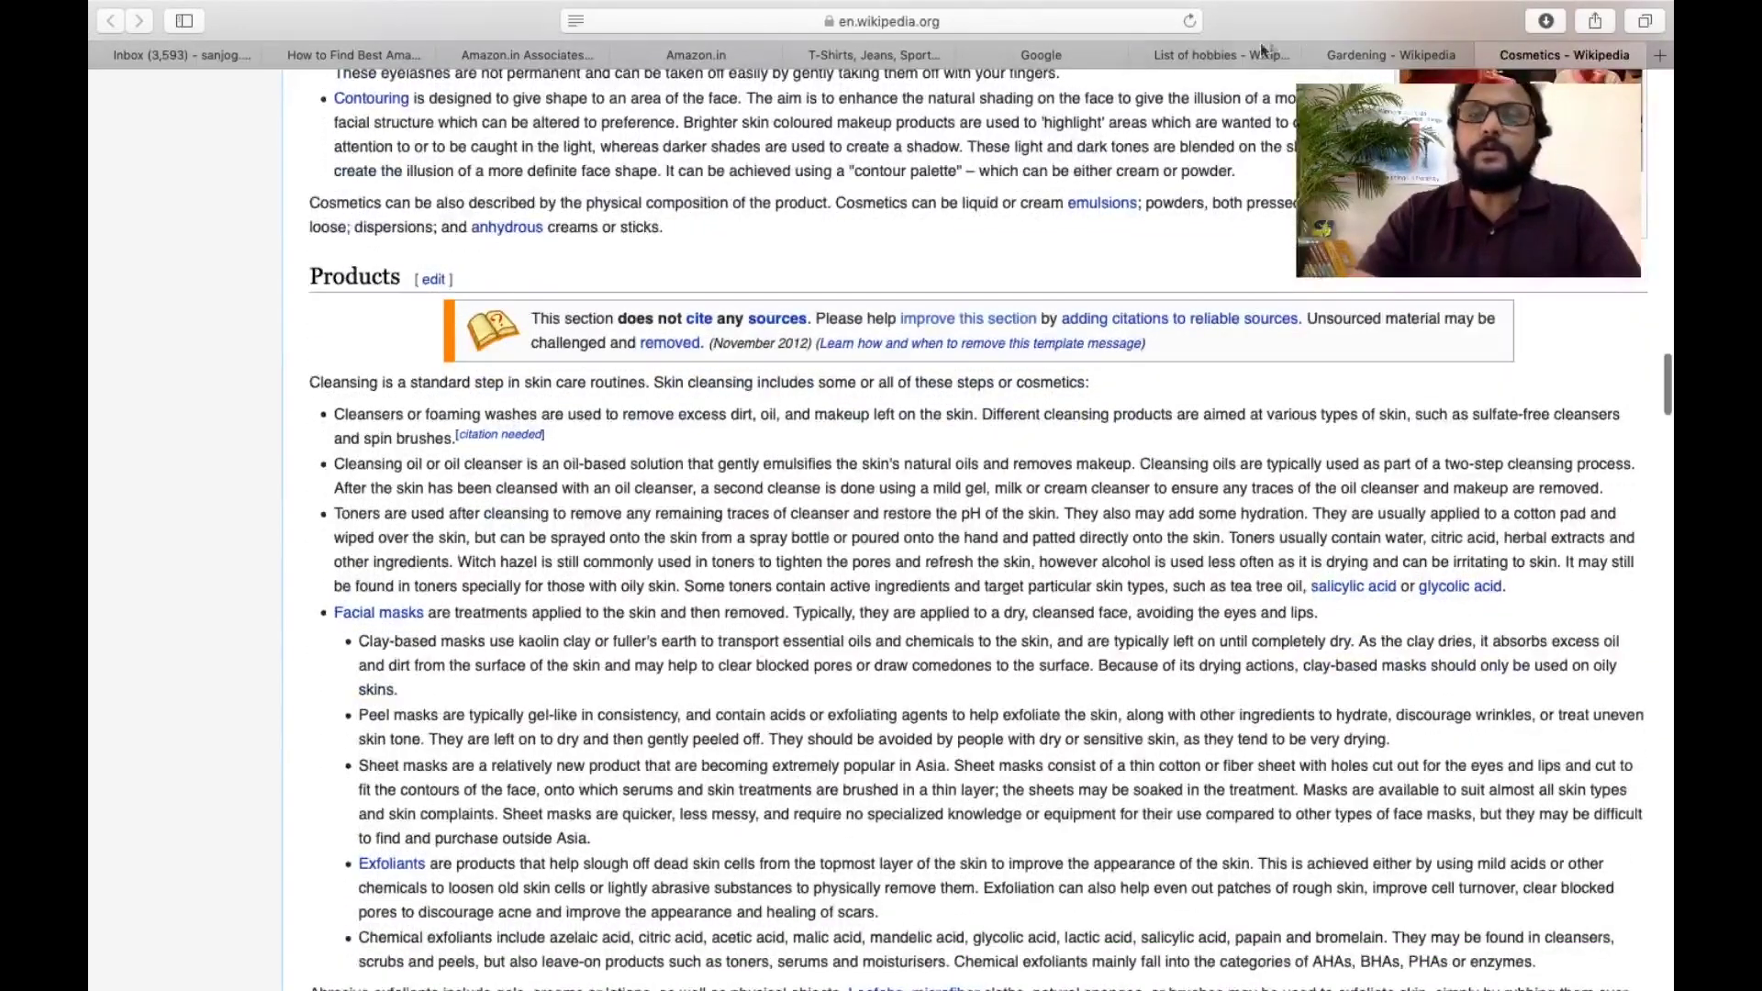
{"action": "left_click", "coordinate": [1215, 53]}
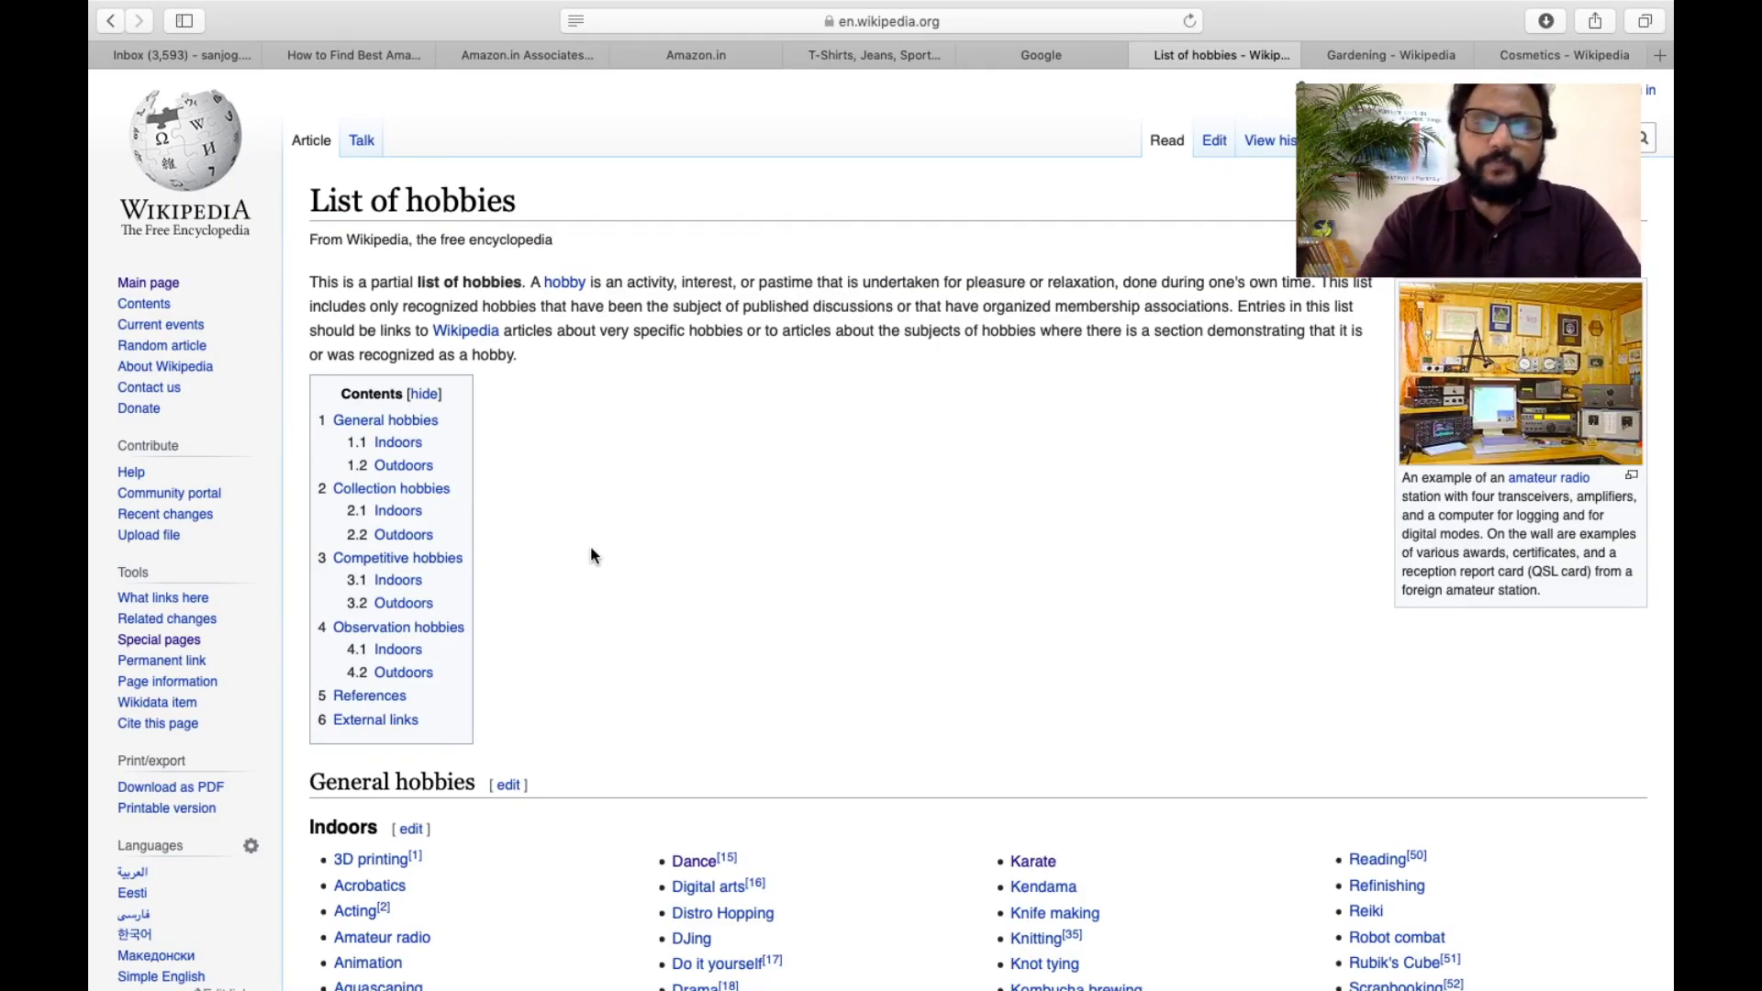
{"action": "scroll", "coordinate": [591, 555], "scroll_direction": "down", "scroll_amount": 15}
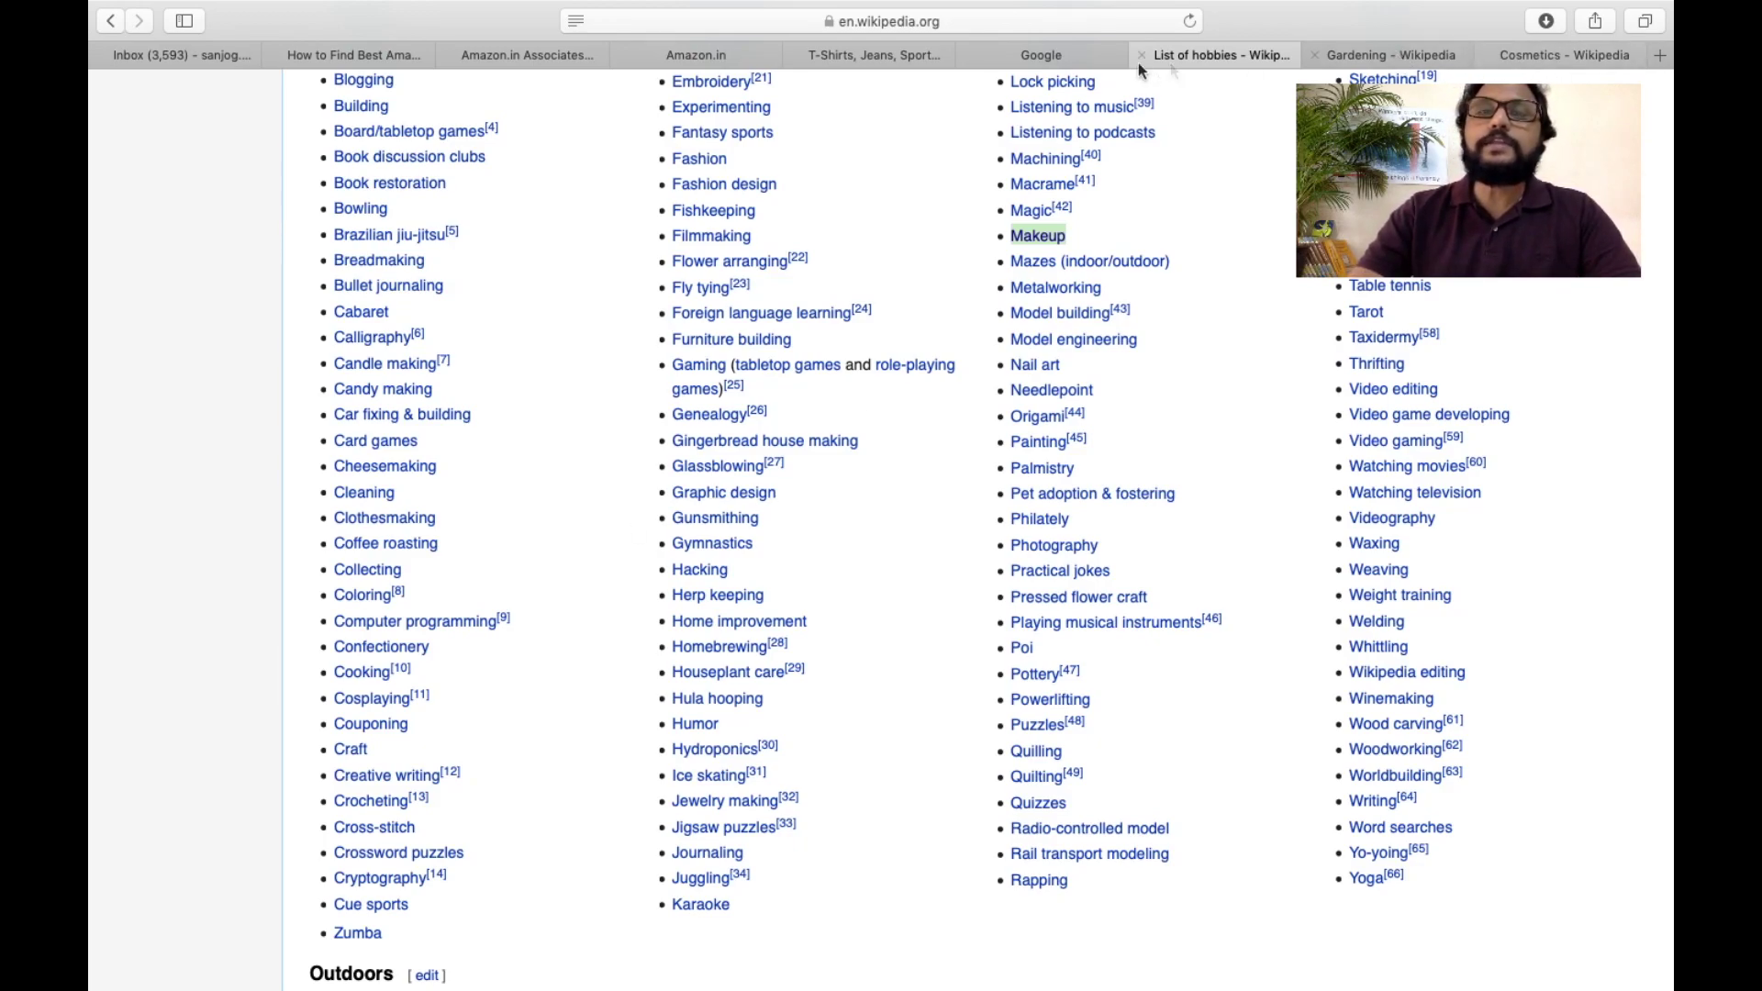
- Search Google for "ezine articles", open the EzineArticles site and look over its article categories
{"action": "left_click", "coordinate": [1072, 54]}
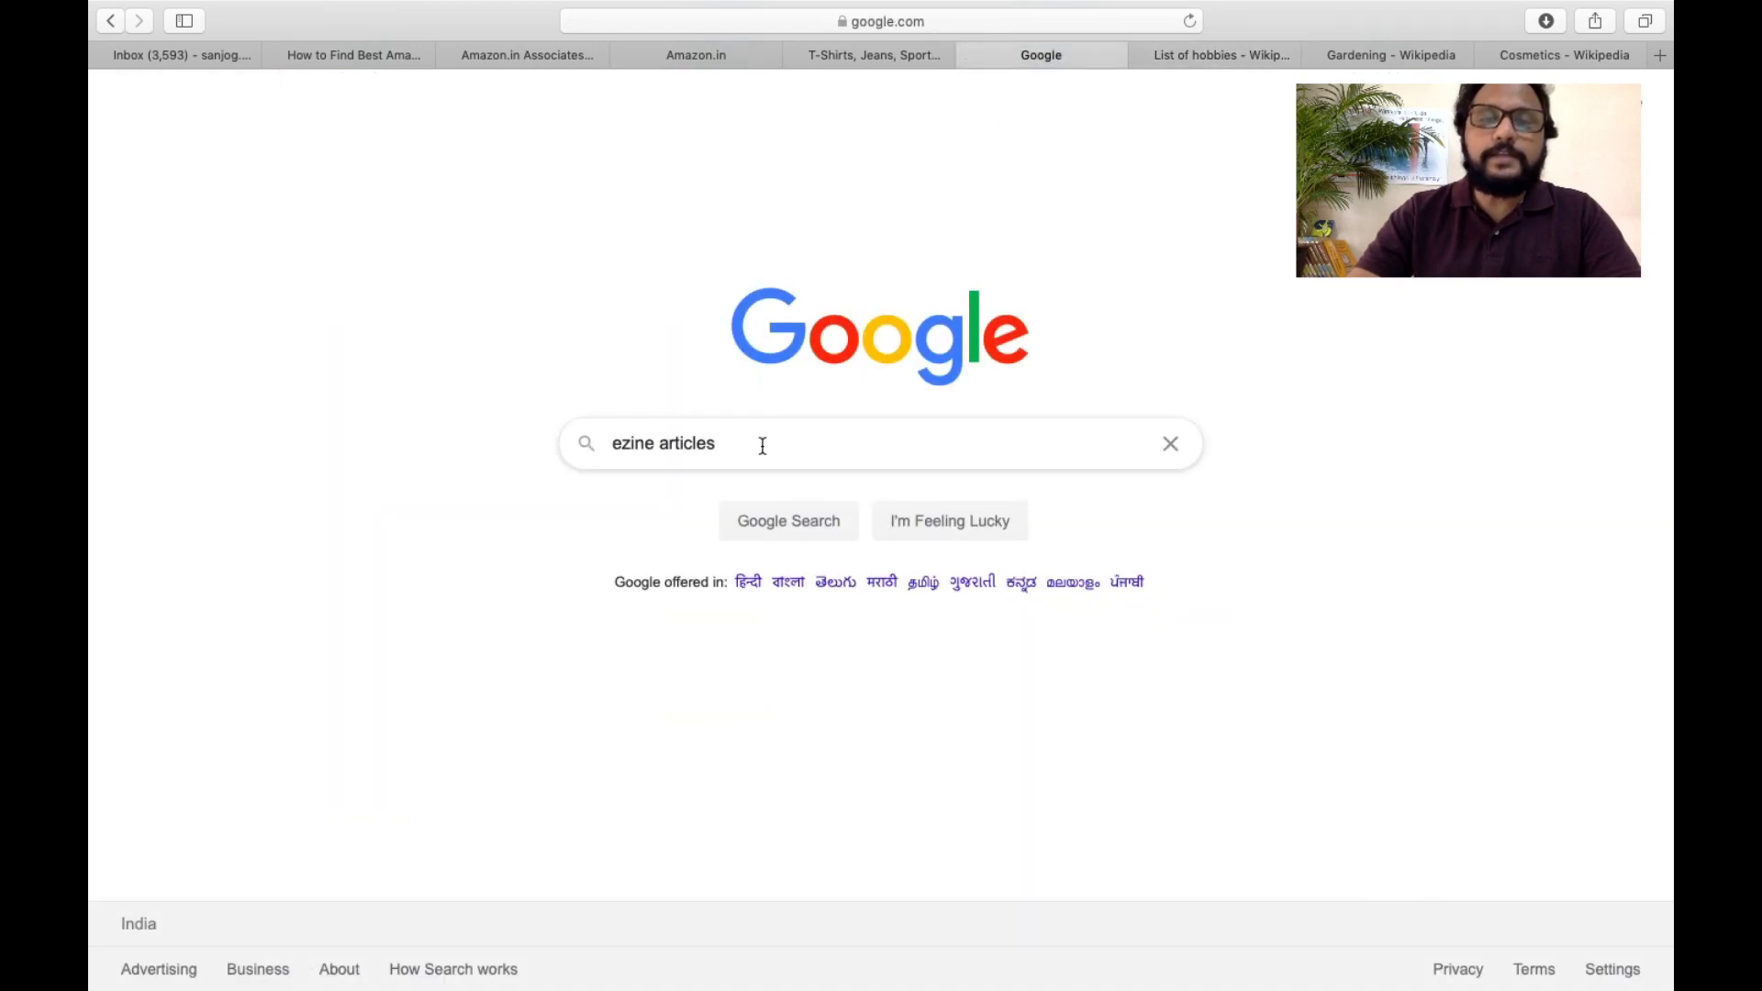
{"action": "key", "text": "Return"}
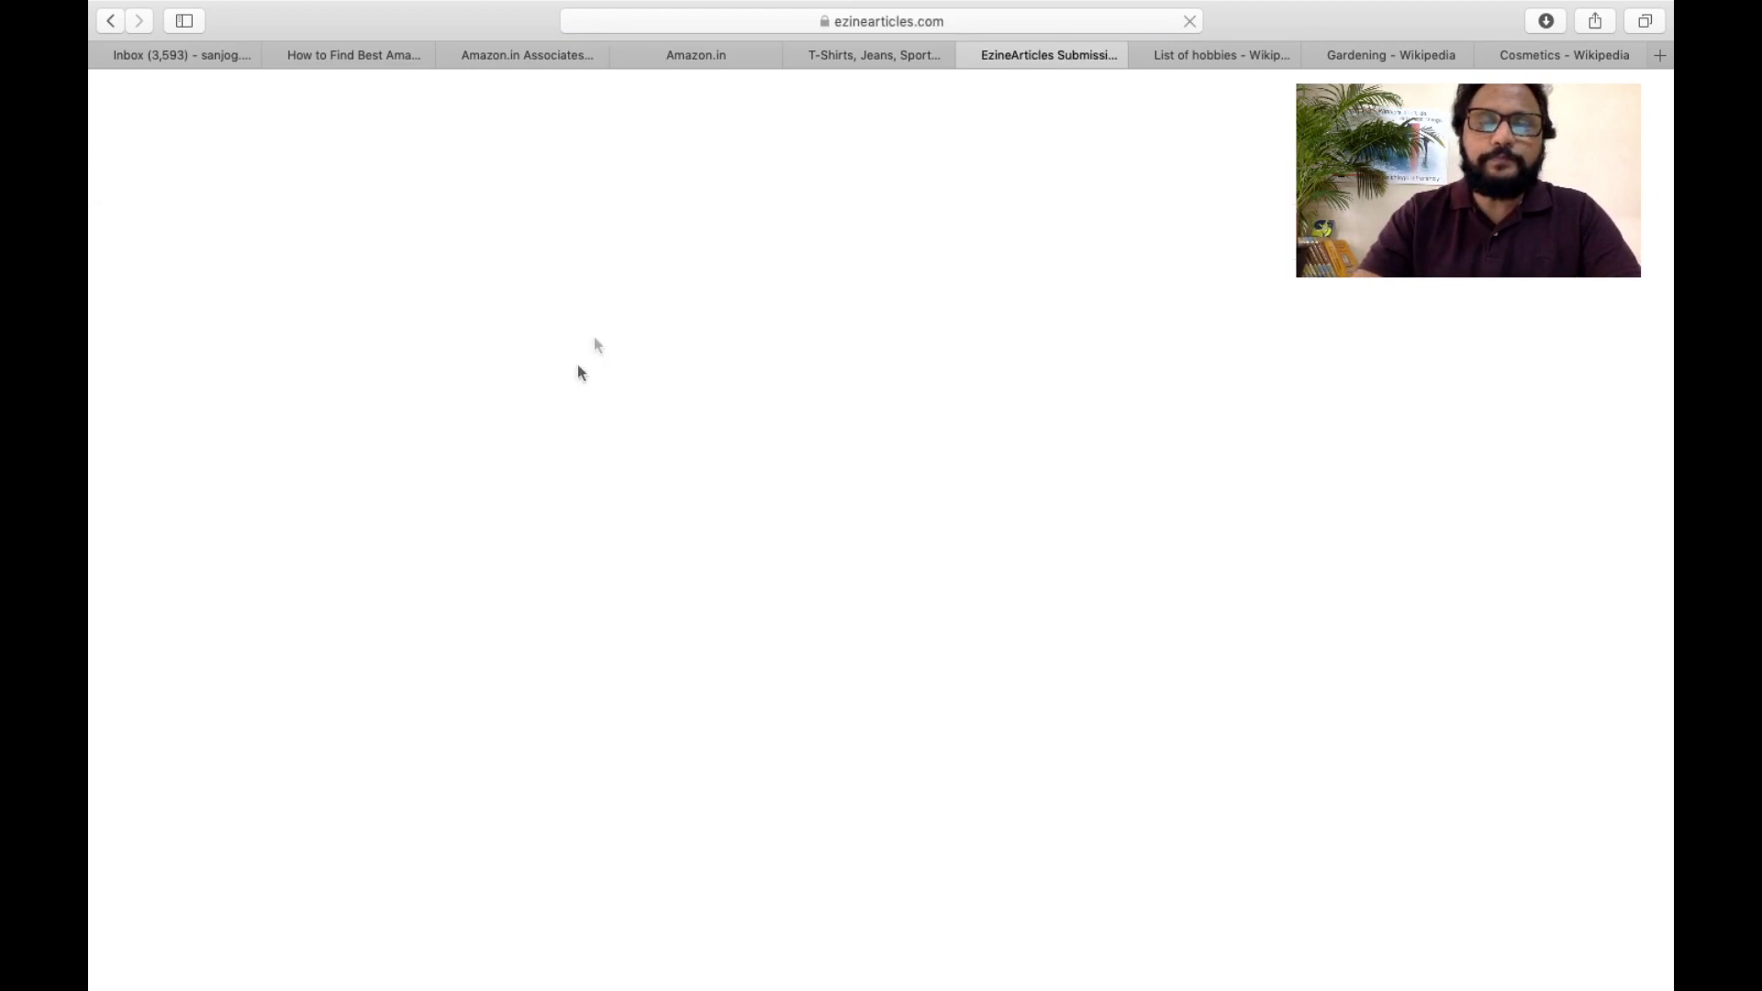
{"action": "scroll", "coordinate": [512, 503], "scroll_direction": "down", "scroll_amount": 5}
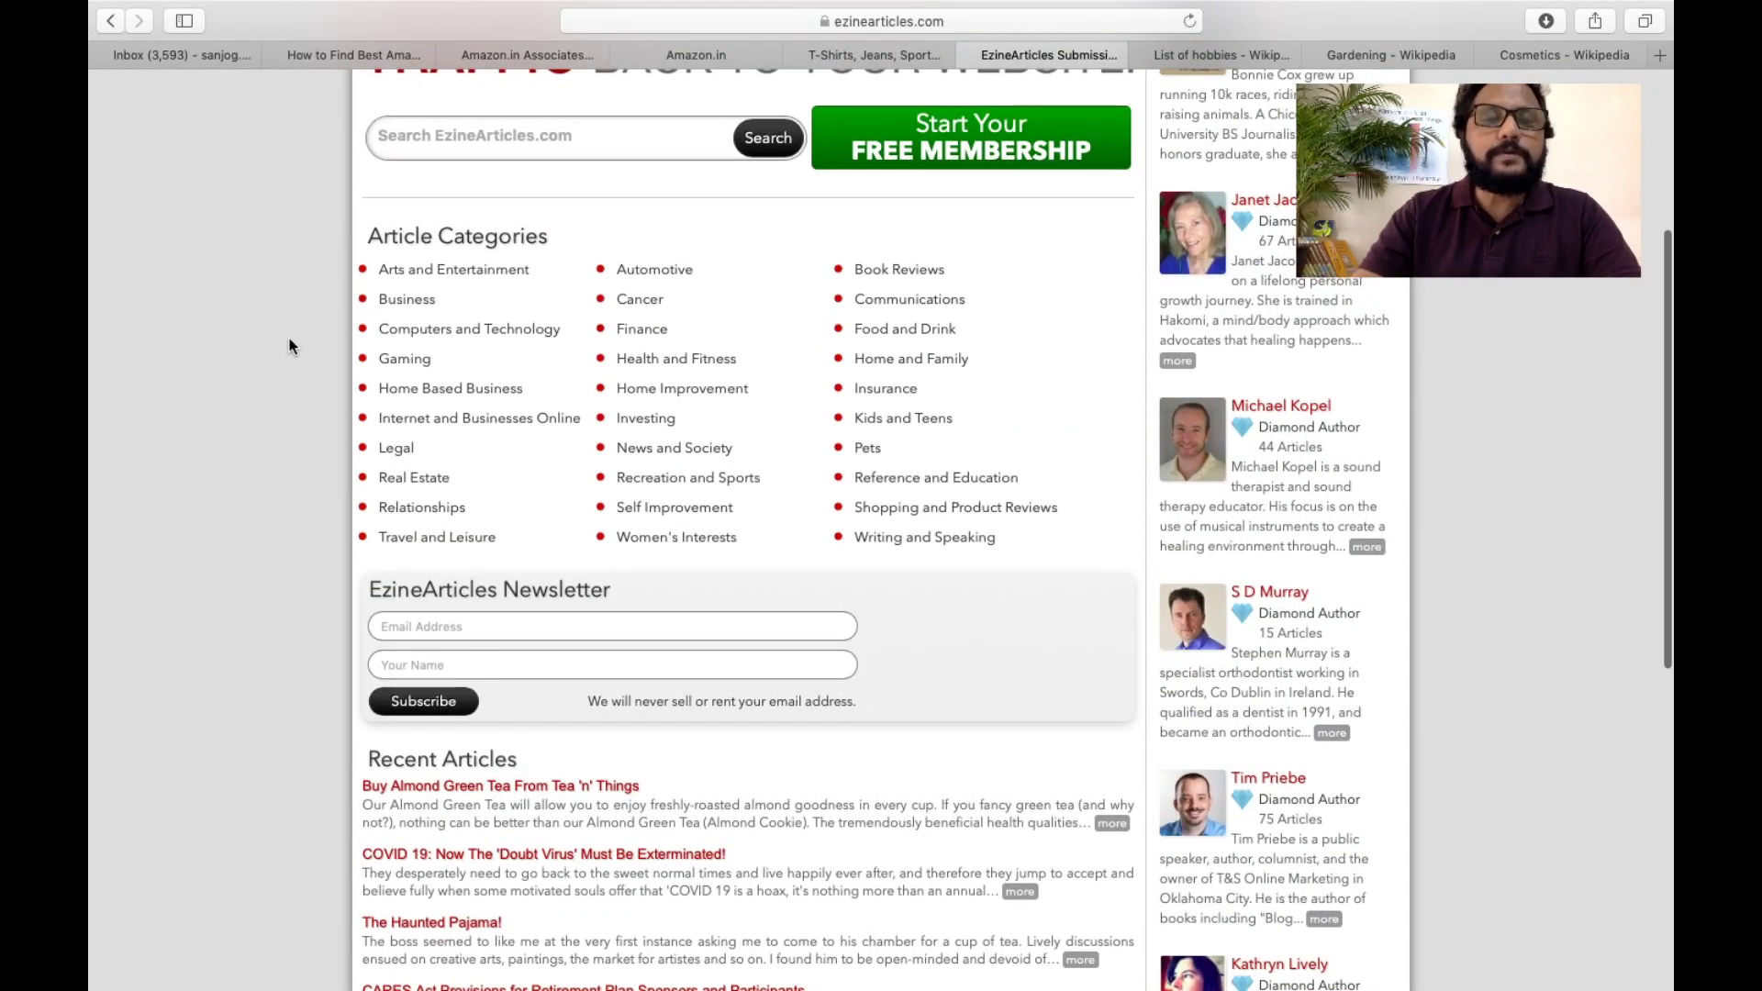
{"action": "scroll", "coordinate": [289, 338], "scroll_direction": "up", "scroll_amount": 1}
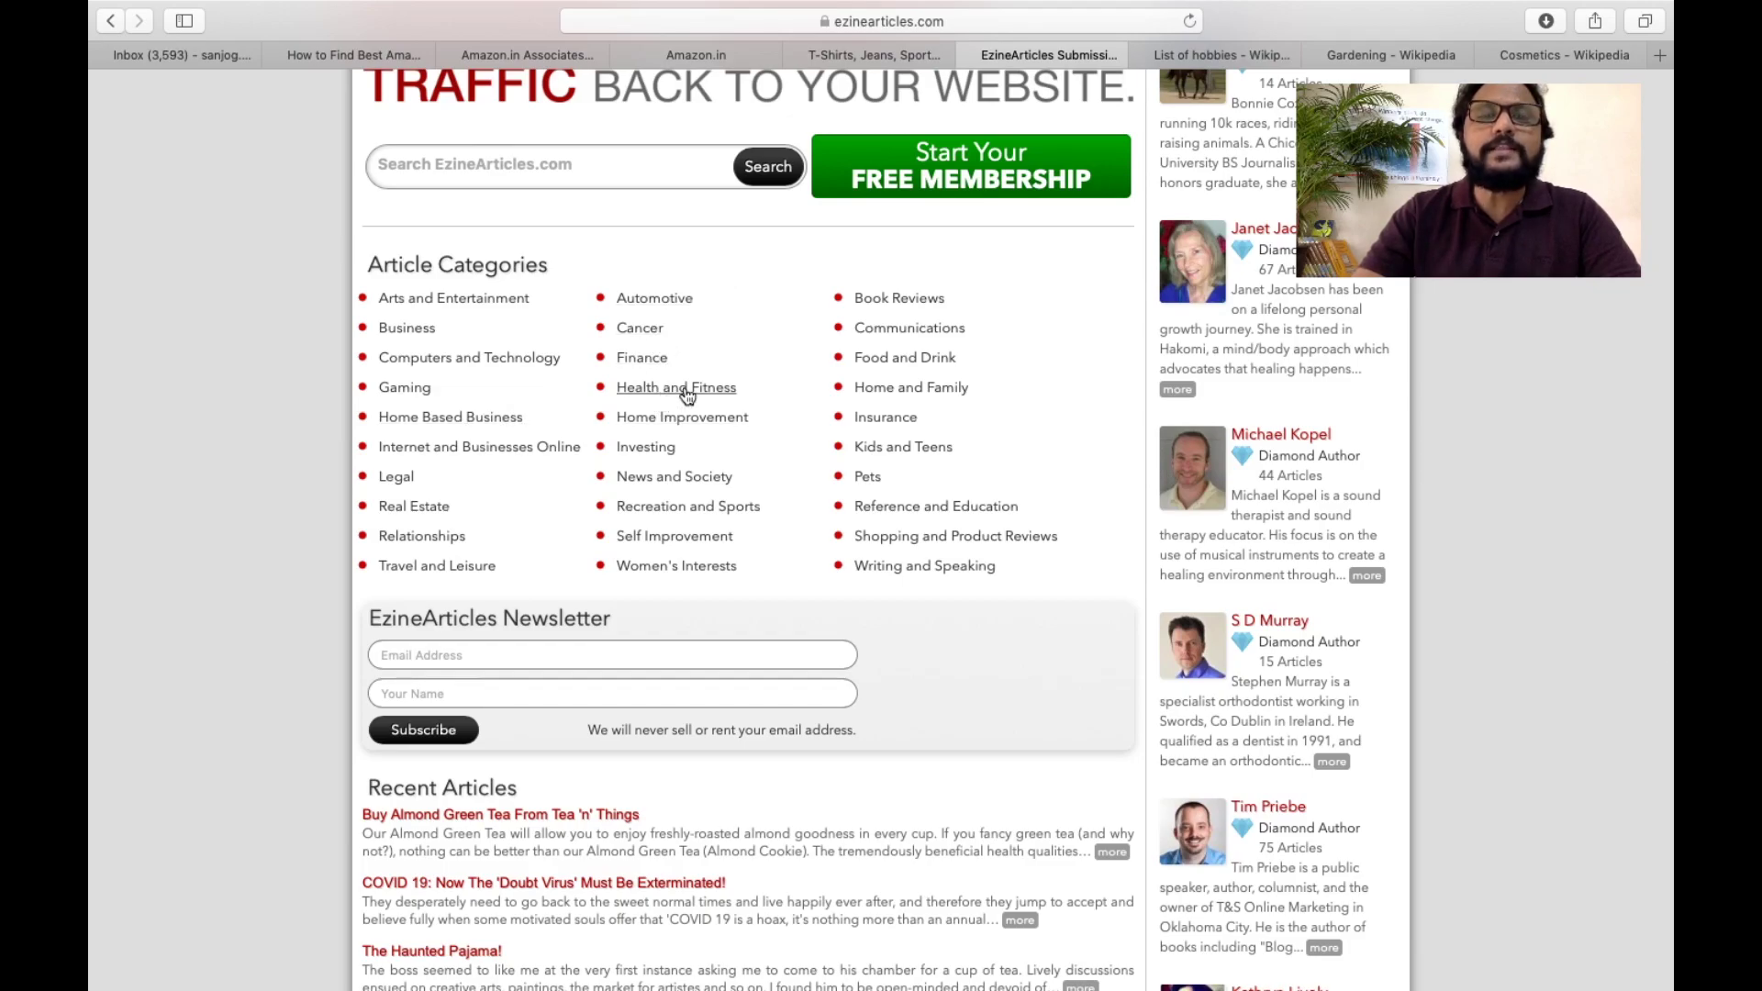
- Open the Back Pain category under Health and Fitness and examine its article titles and the related subcategories
{"action": "mouse_move", "coordinate": [685, 393]}
{"action": "scroll", "coordinate": [686, 393], "scroll_direction": "down", "scroll_amount": 3}
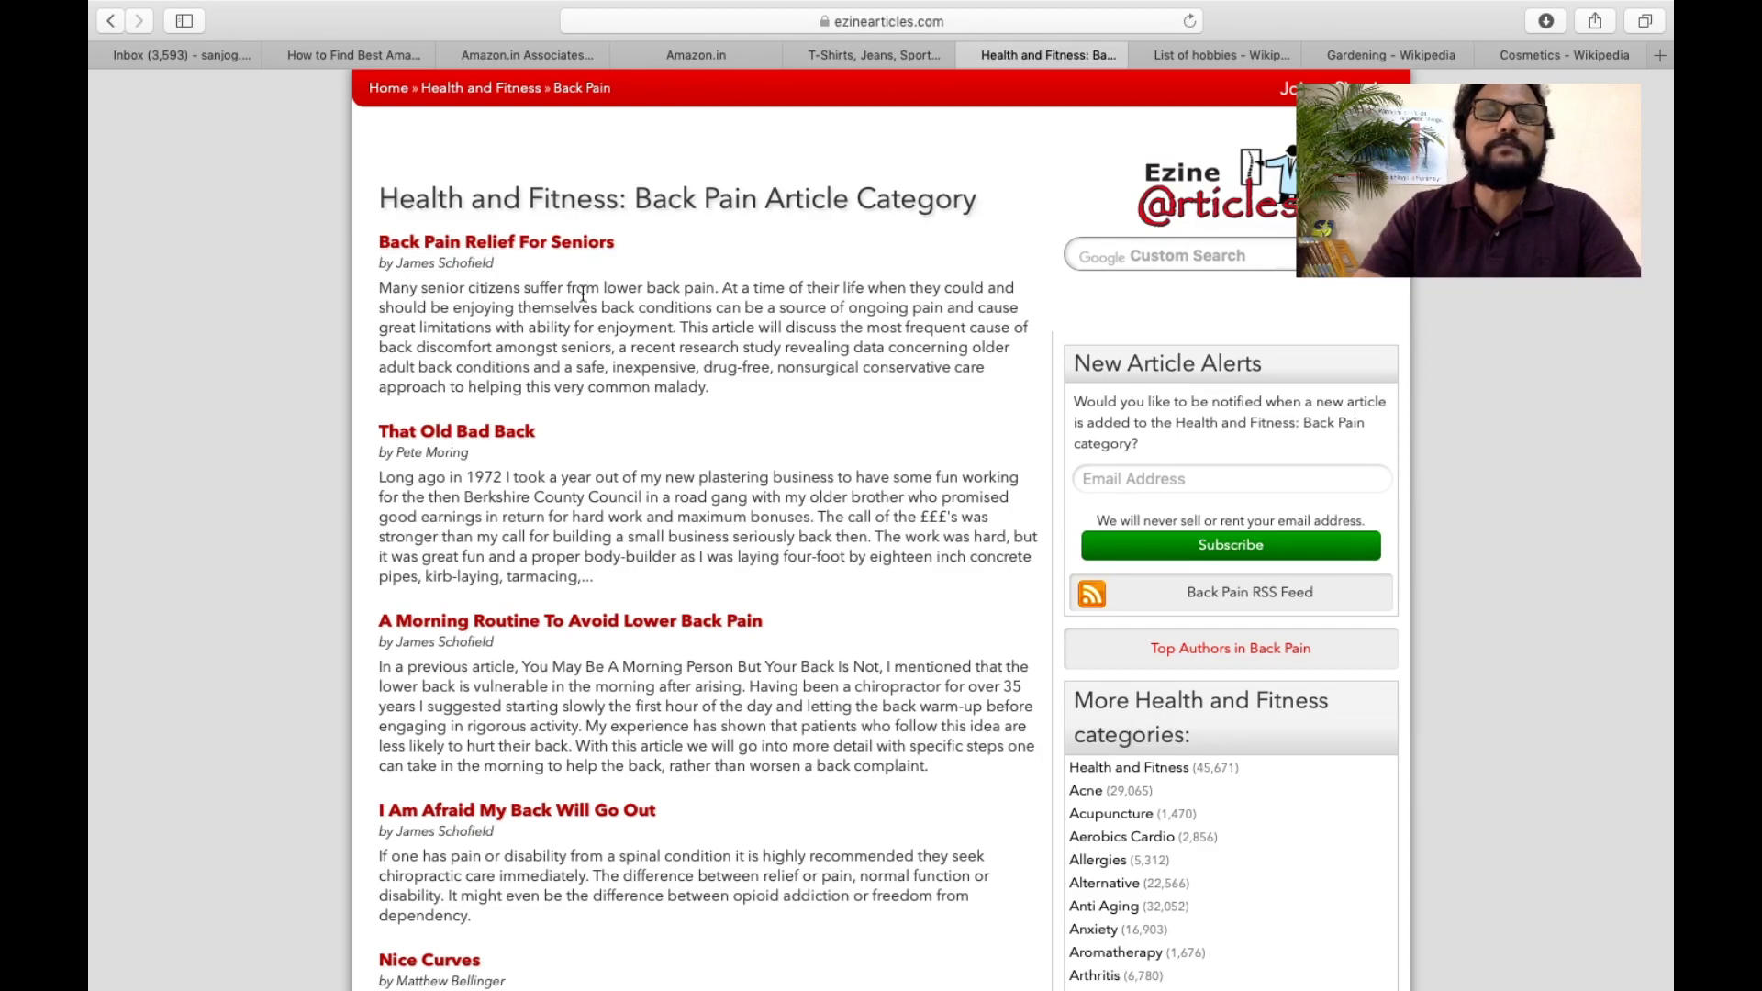
{"action": "scroll", "coordinate": [583, 294], "scroll_direction": "down", "scroll_amount": 1}
{"action": "scroll", "coordinate": [396, 435], "scroll_direction": "down", "scroll_amount": 2}
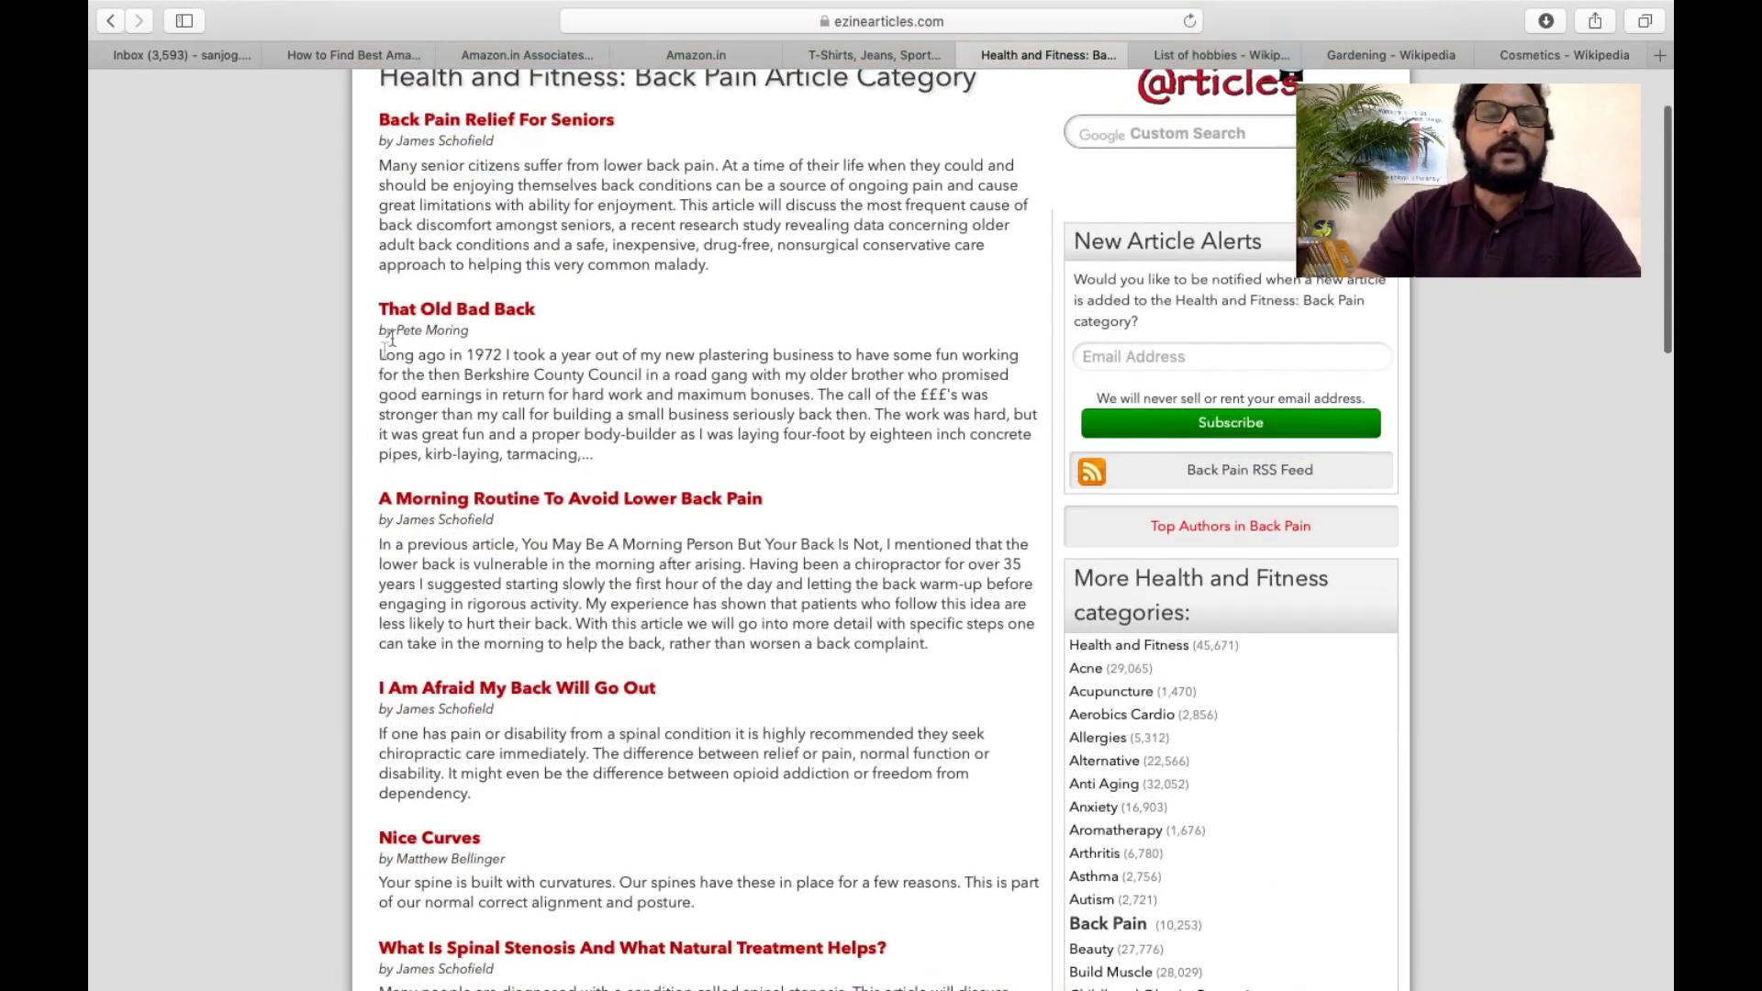
{"action": "scroll", "coordinate": [513, 350], "scroll_direction": "down", "scroll_amount": 2}
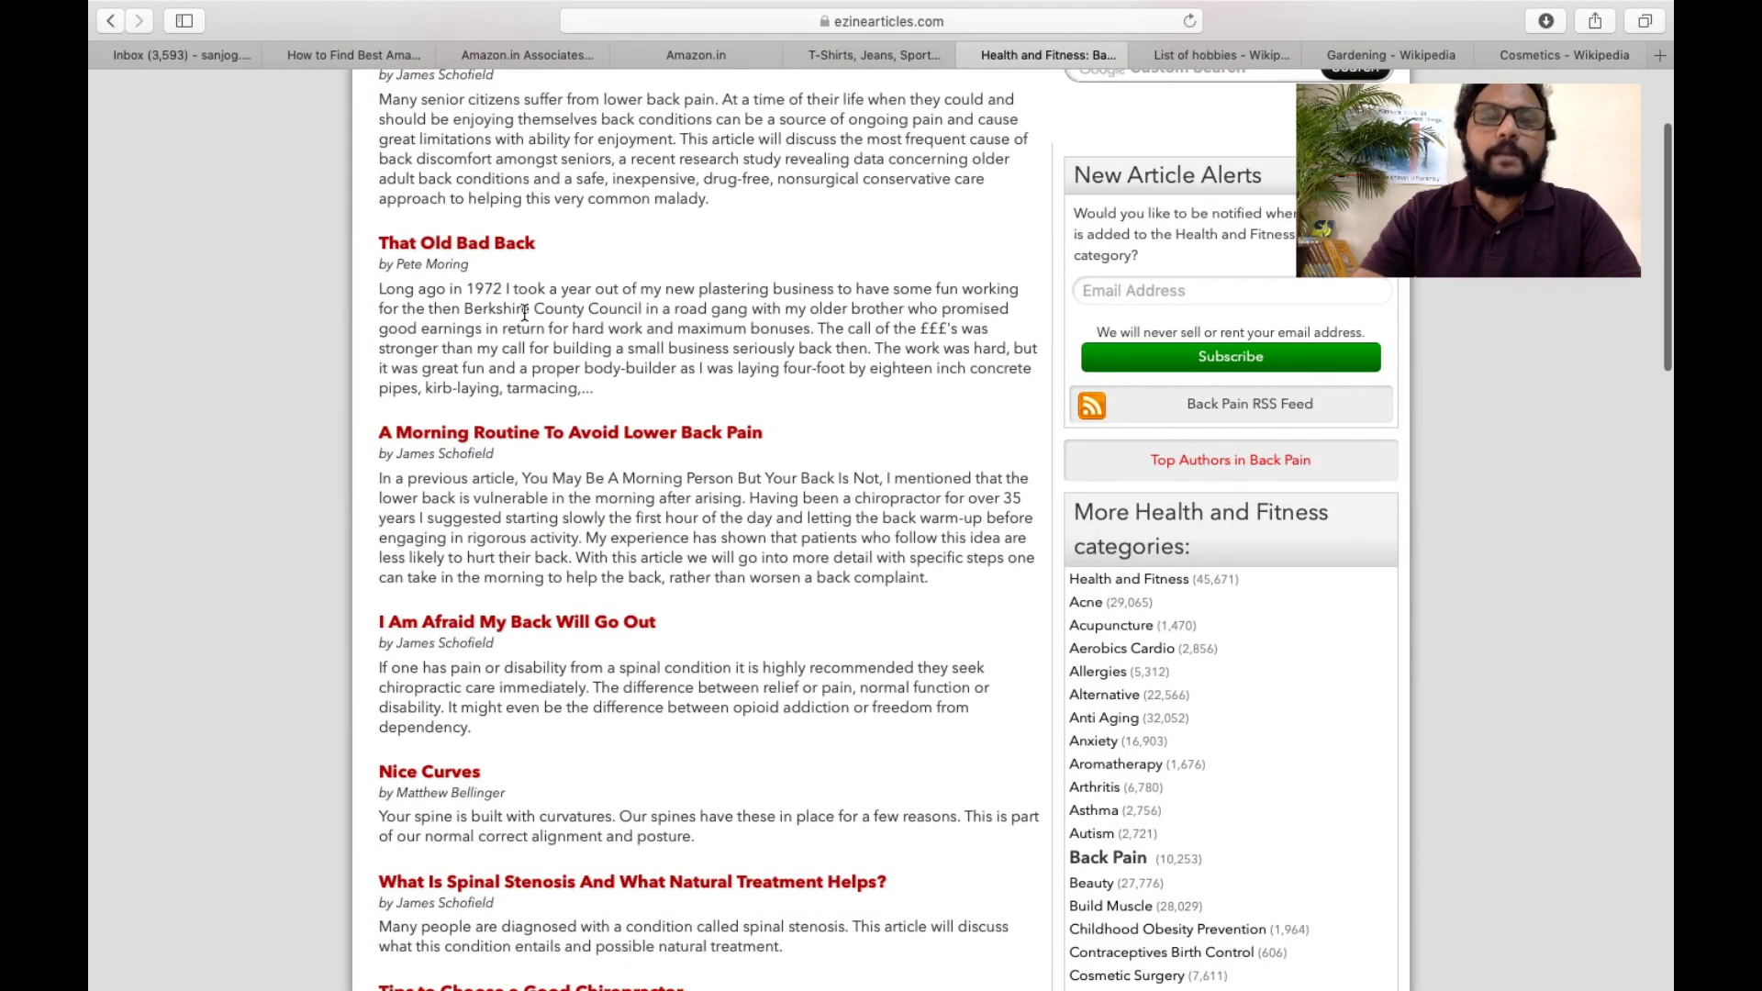
{"action": "scroll", "coordinate": [525, 313], "scroll_direction": "down", "scroll_amount": 5}
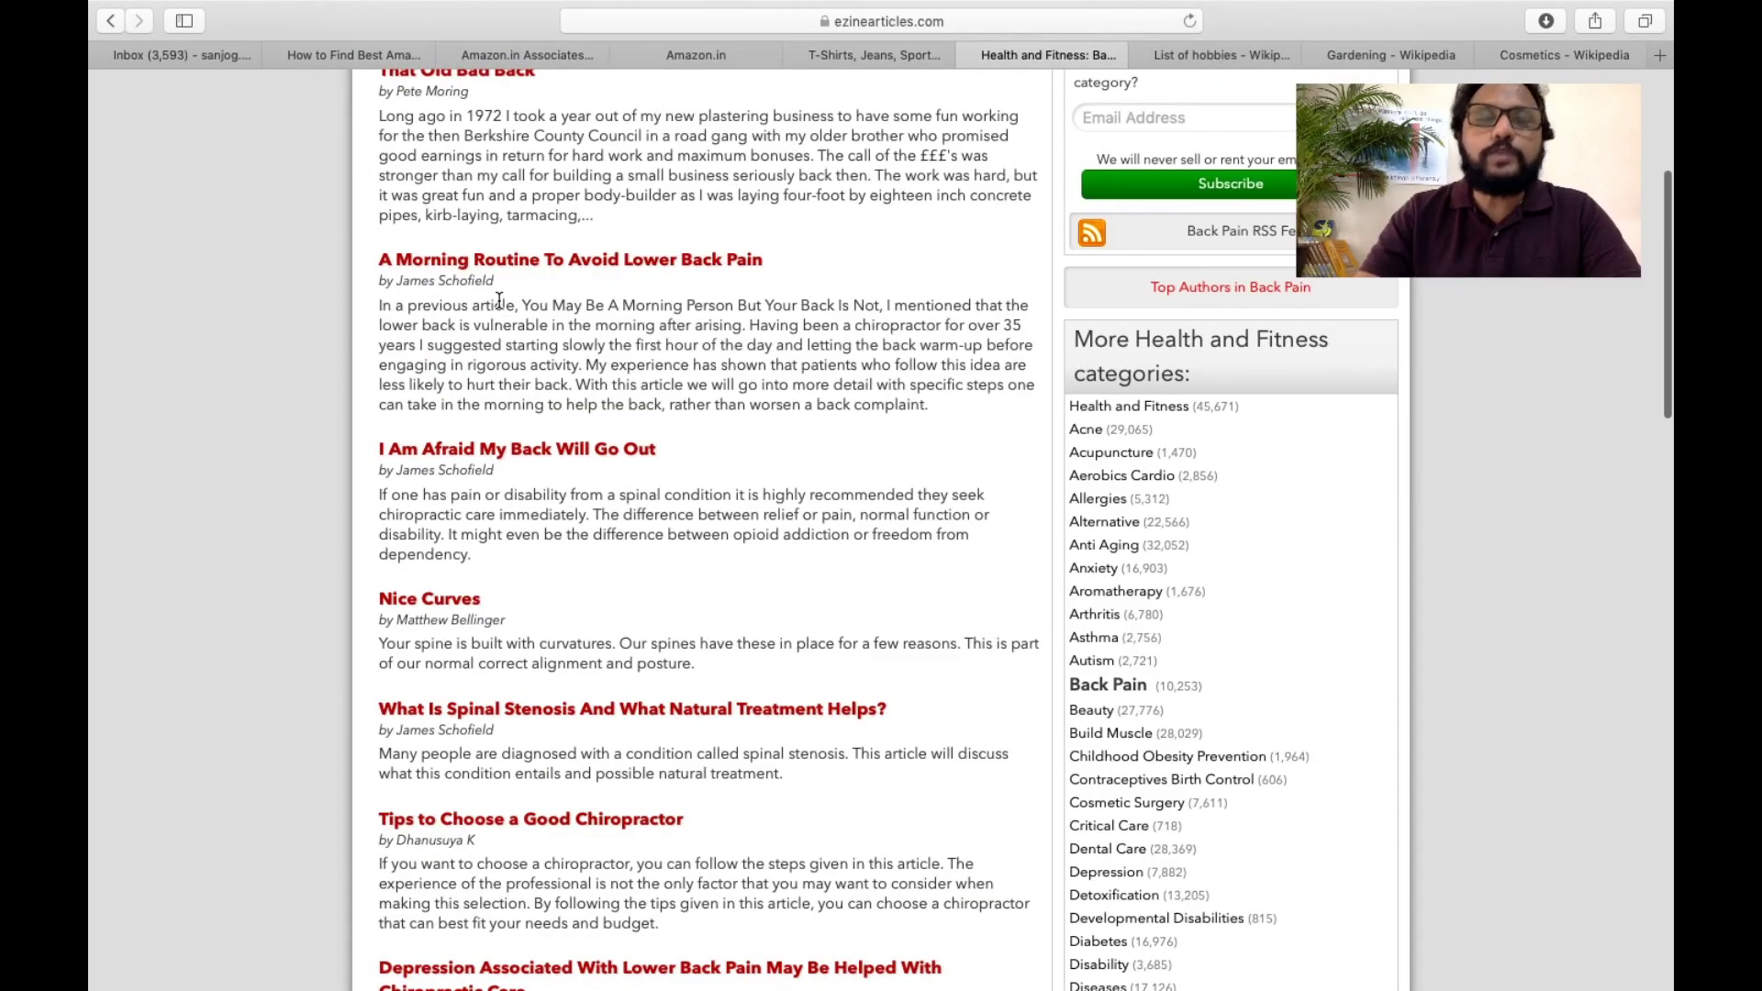
{"action": "scroll", "coordinate": [499, 301], "scroll_direction": "down", "scroll_amount": 3}
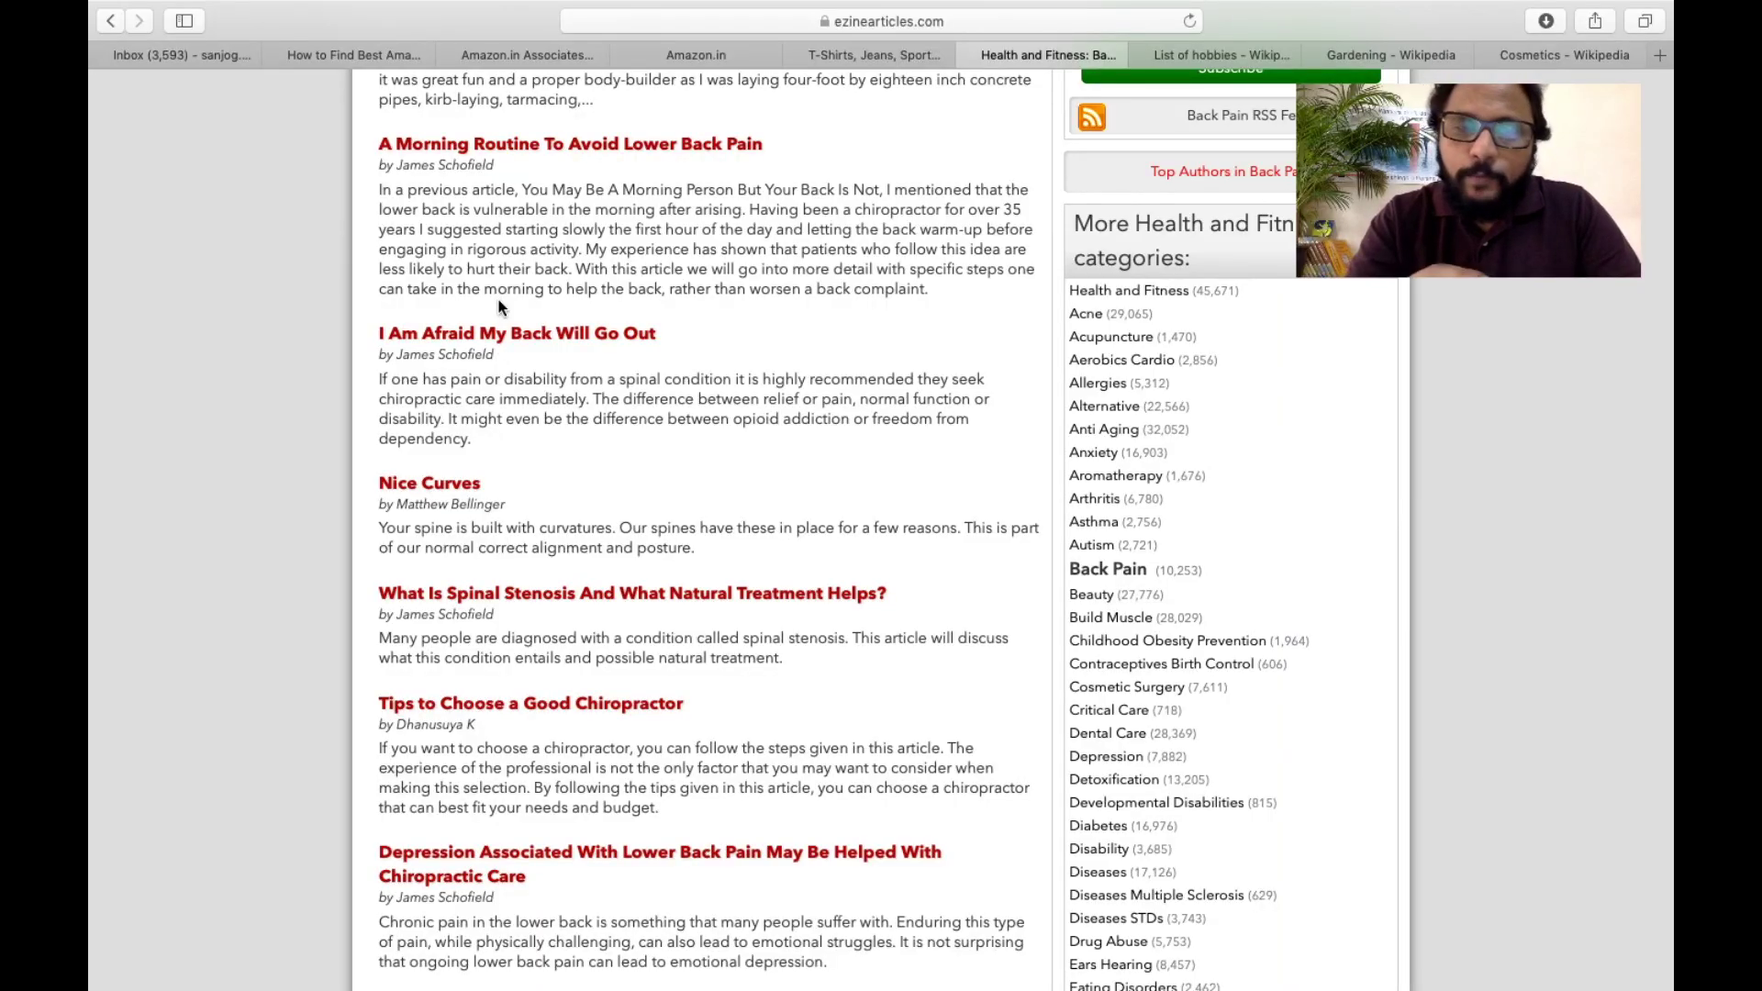
{"action": "scroll", "coordinate": [500, 307], "scroll_direction": "down", "scroll_amount": 20}
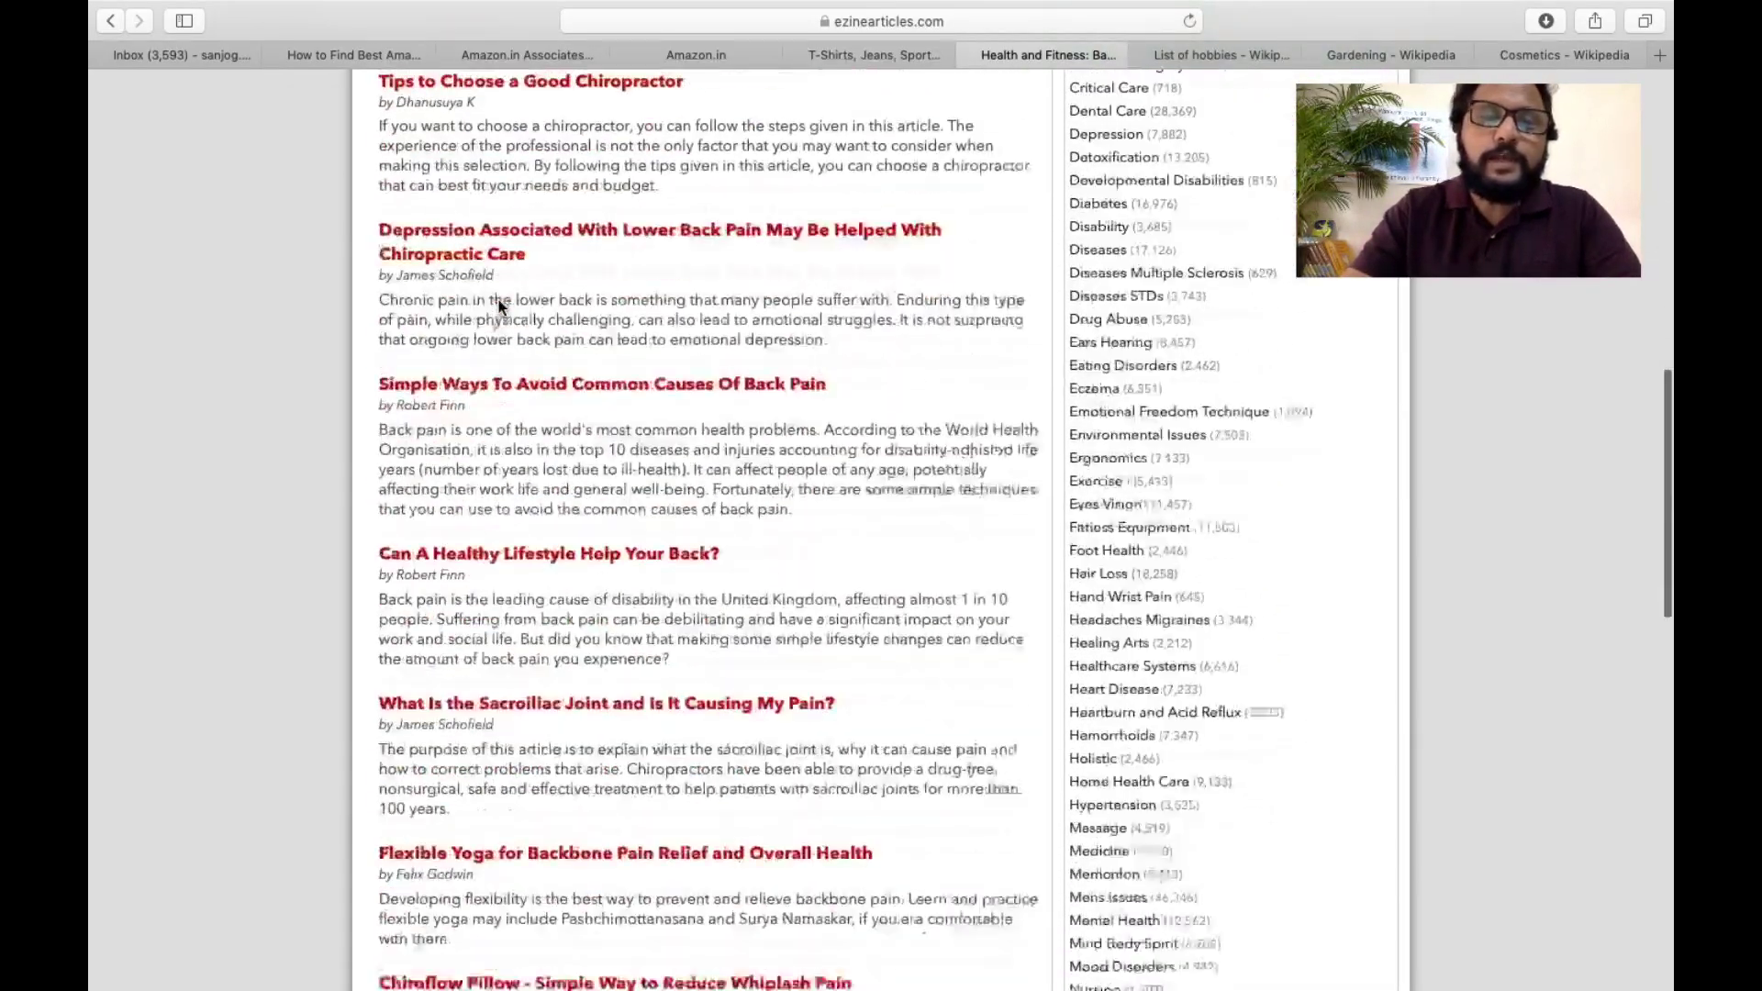
{"action": "scroll", "coordinate": [499, 301], "scroll_direction": "down", "scroll_amount": 10}
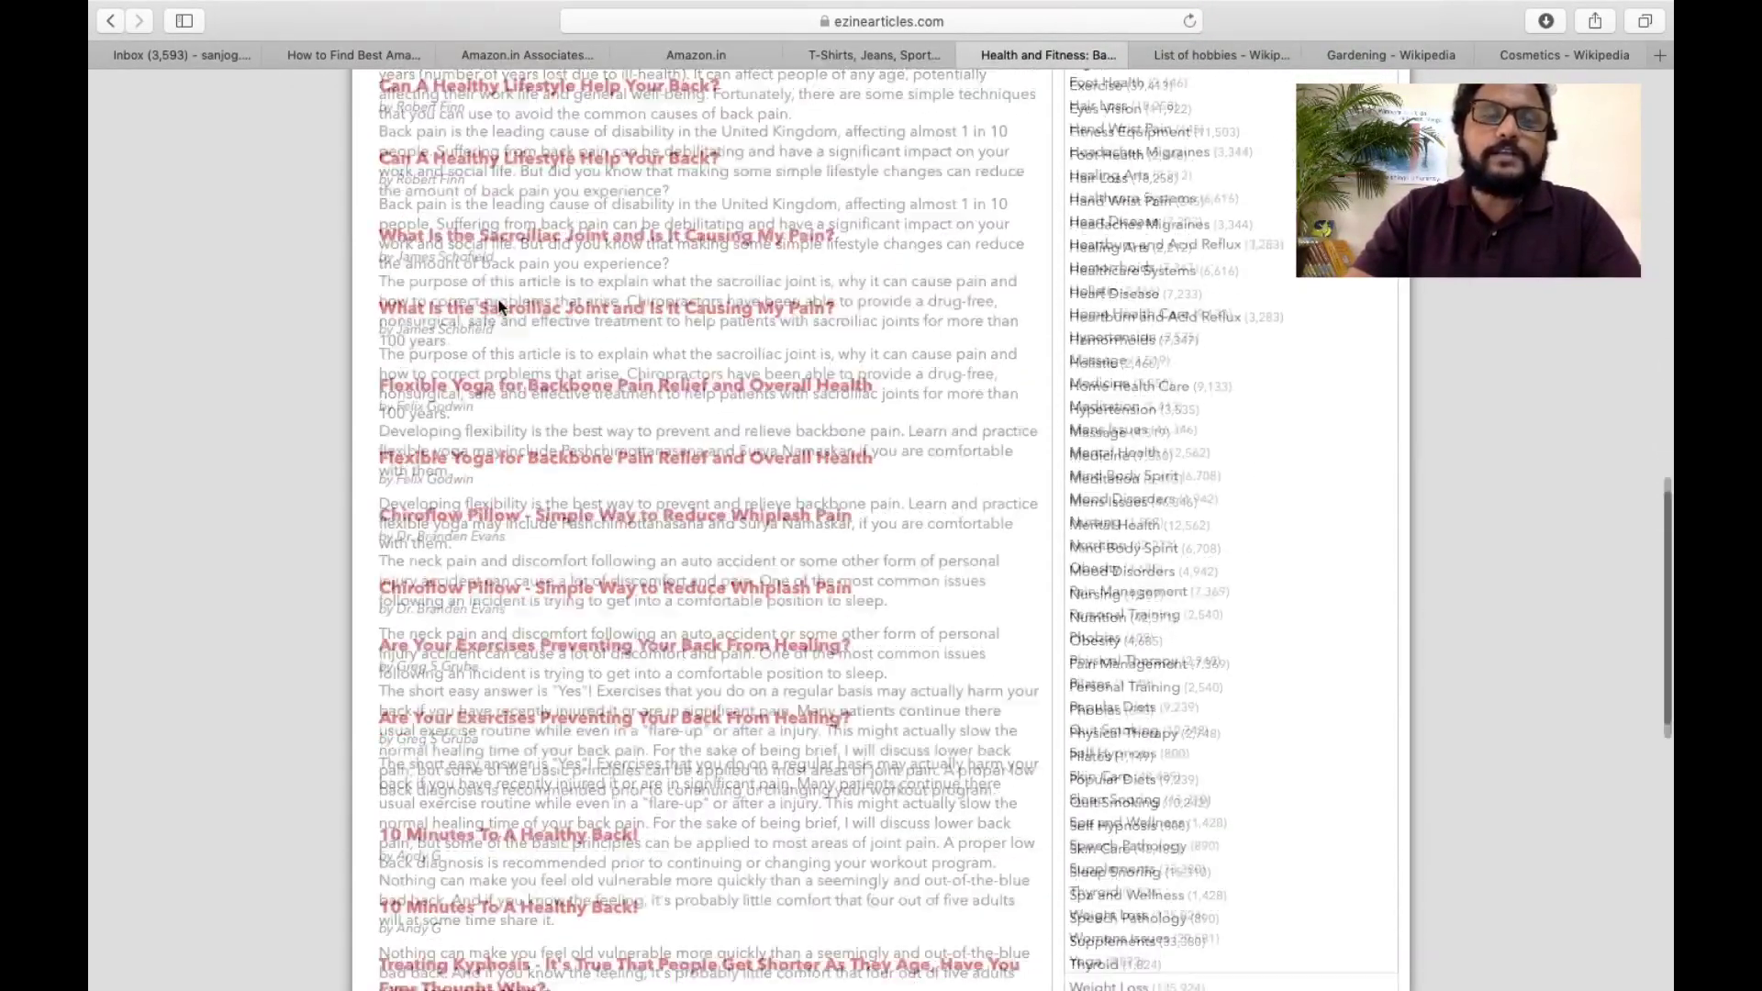
{"action": "scroll", "coordinate": [499, 301], "scroll_direction": "up", "scroll_amount": 20}
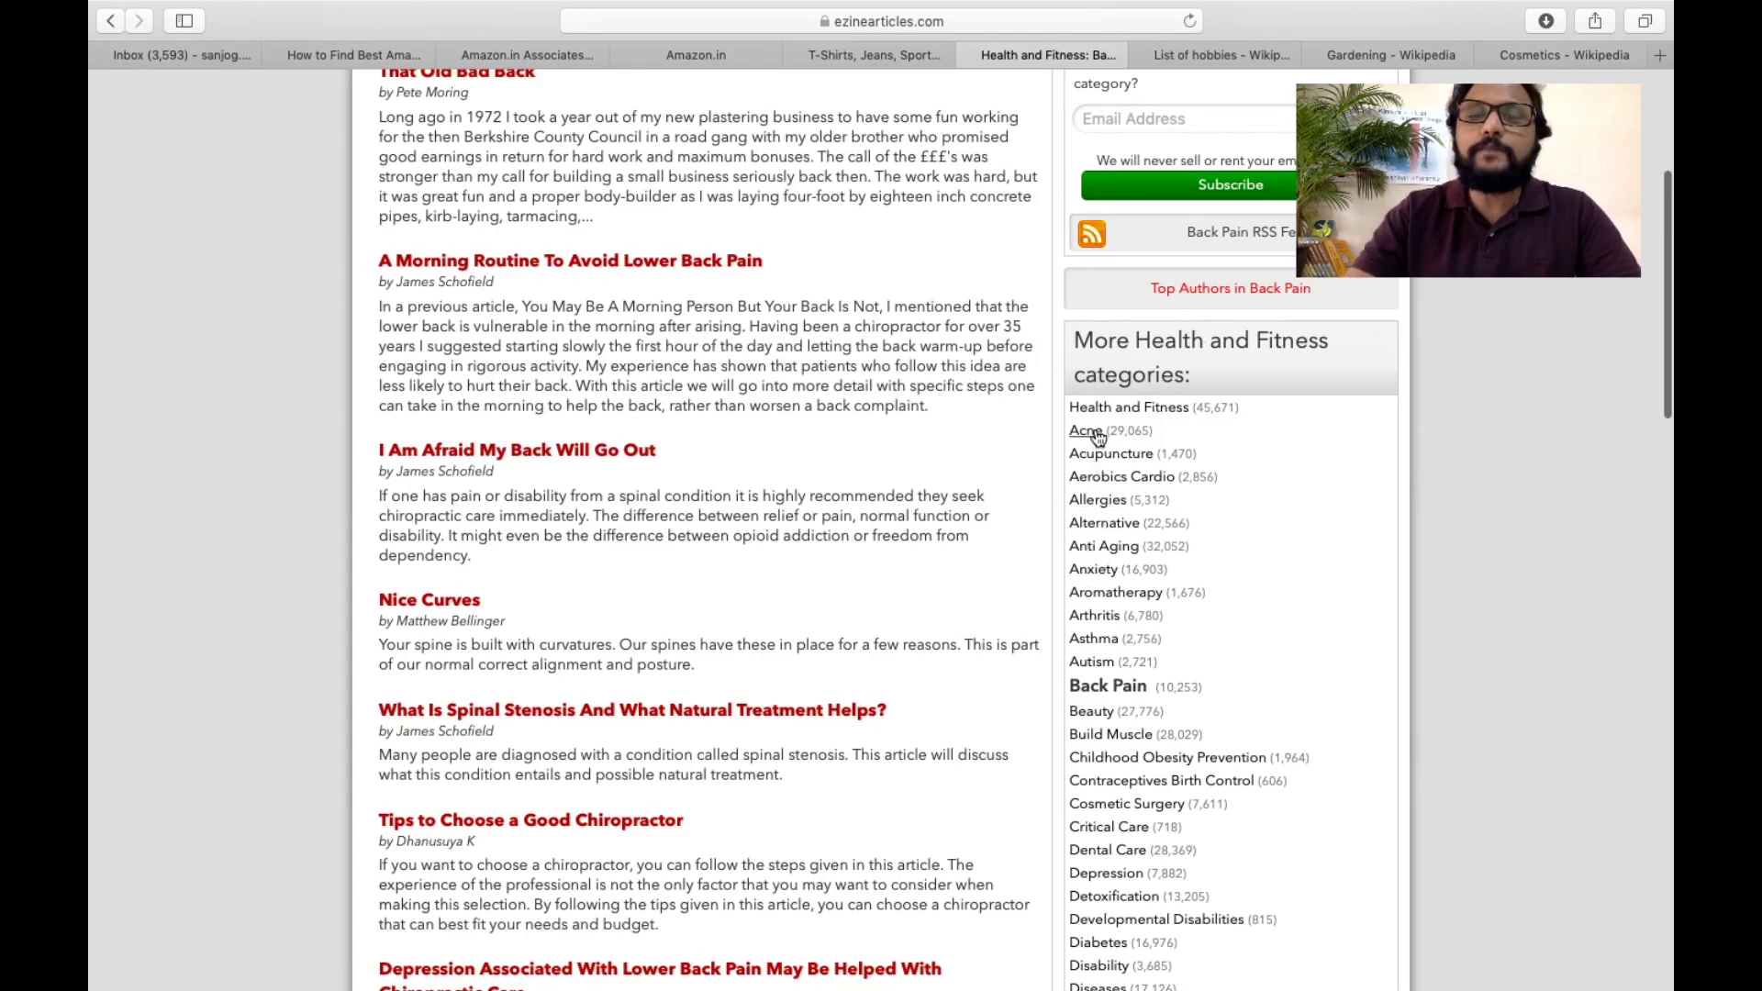
- Open the Beauty category under Health and Fitness and look through its article titles for topic ideas
{"action": "left_click", "coordinate": [1092, 712]}
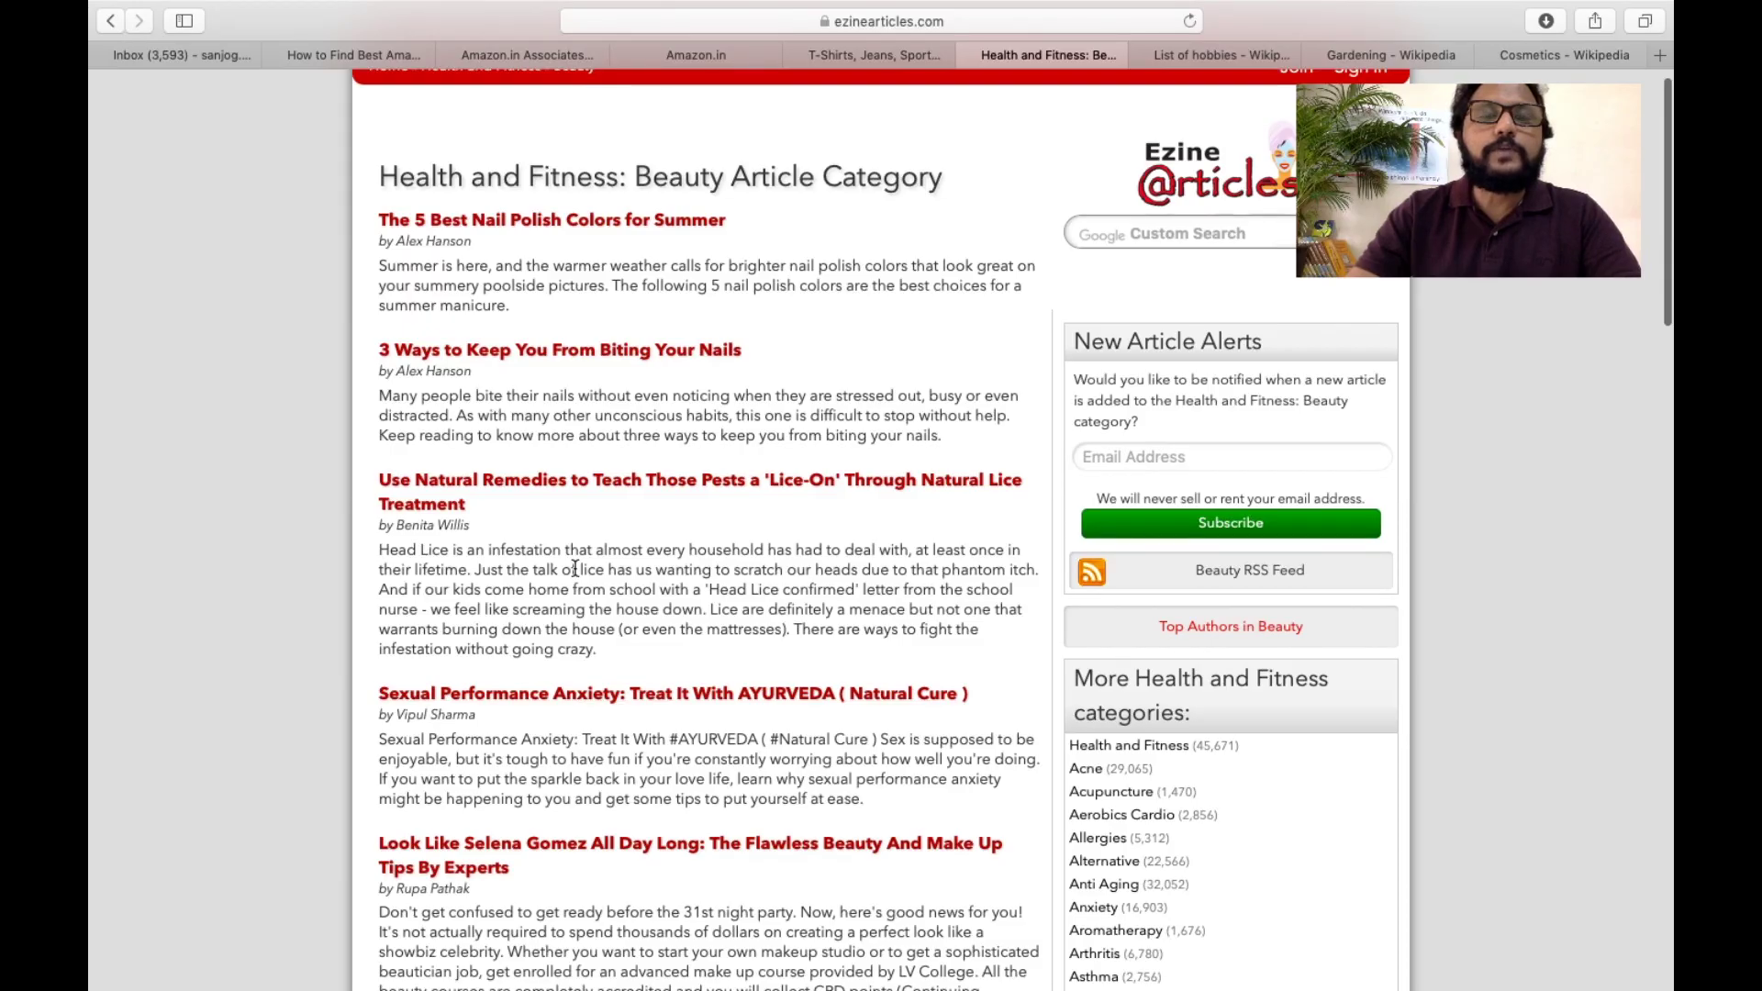
{"action": "scroll", "coordinate": [592, 543], "scroll_direction": "down", "scroll_amount": 5}
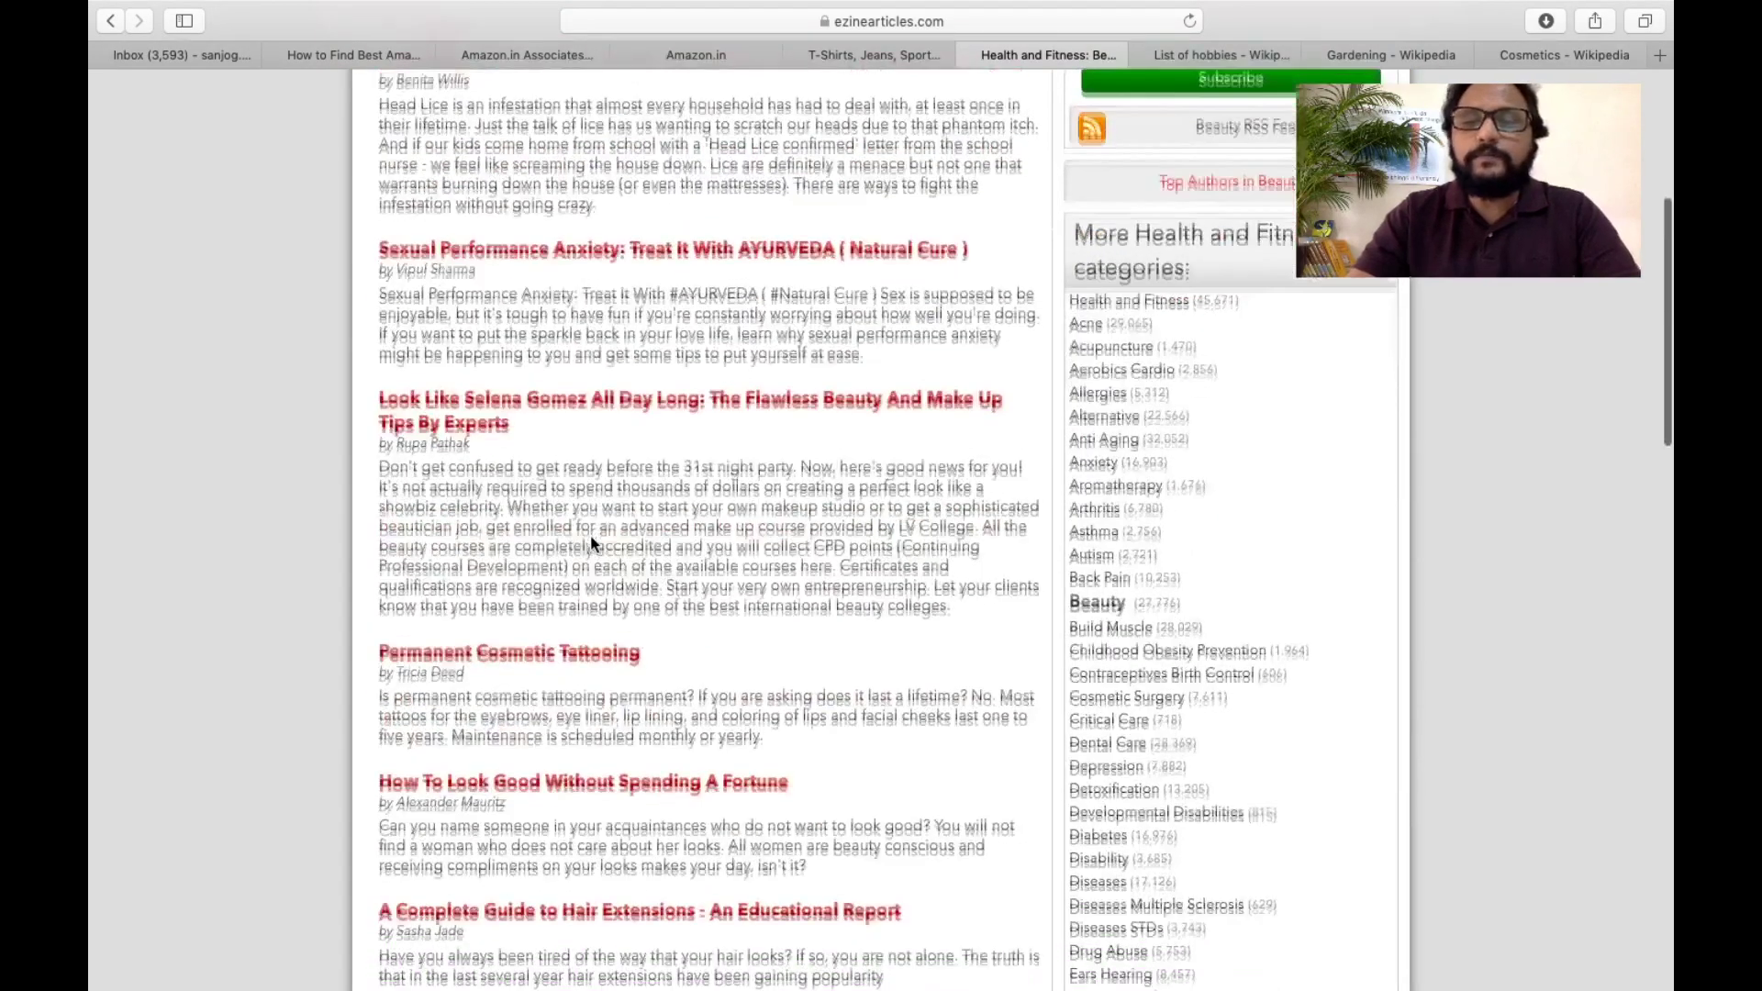
{"action": "scroll", "coordinate": [610, 452], "scroll_direction": "down", "scroll_amount": 3}
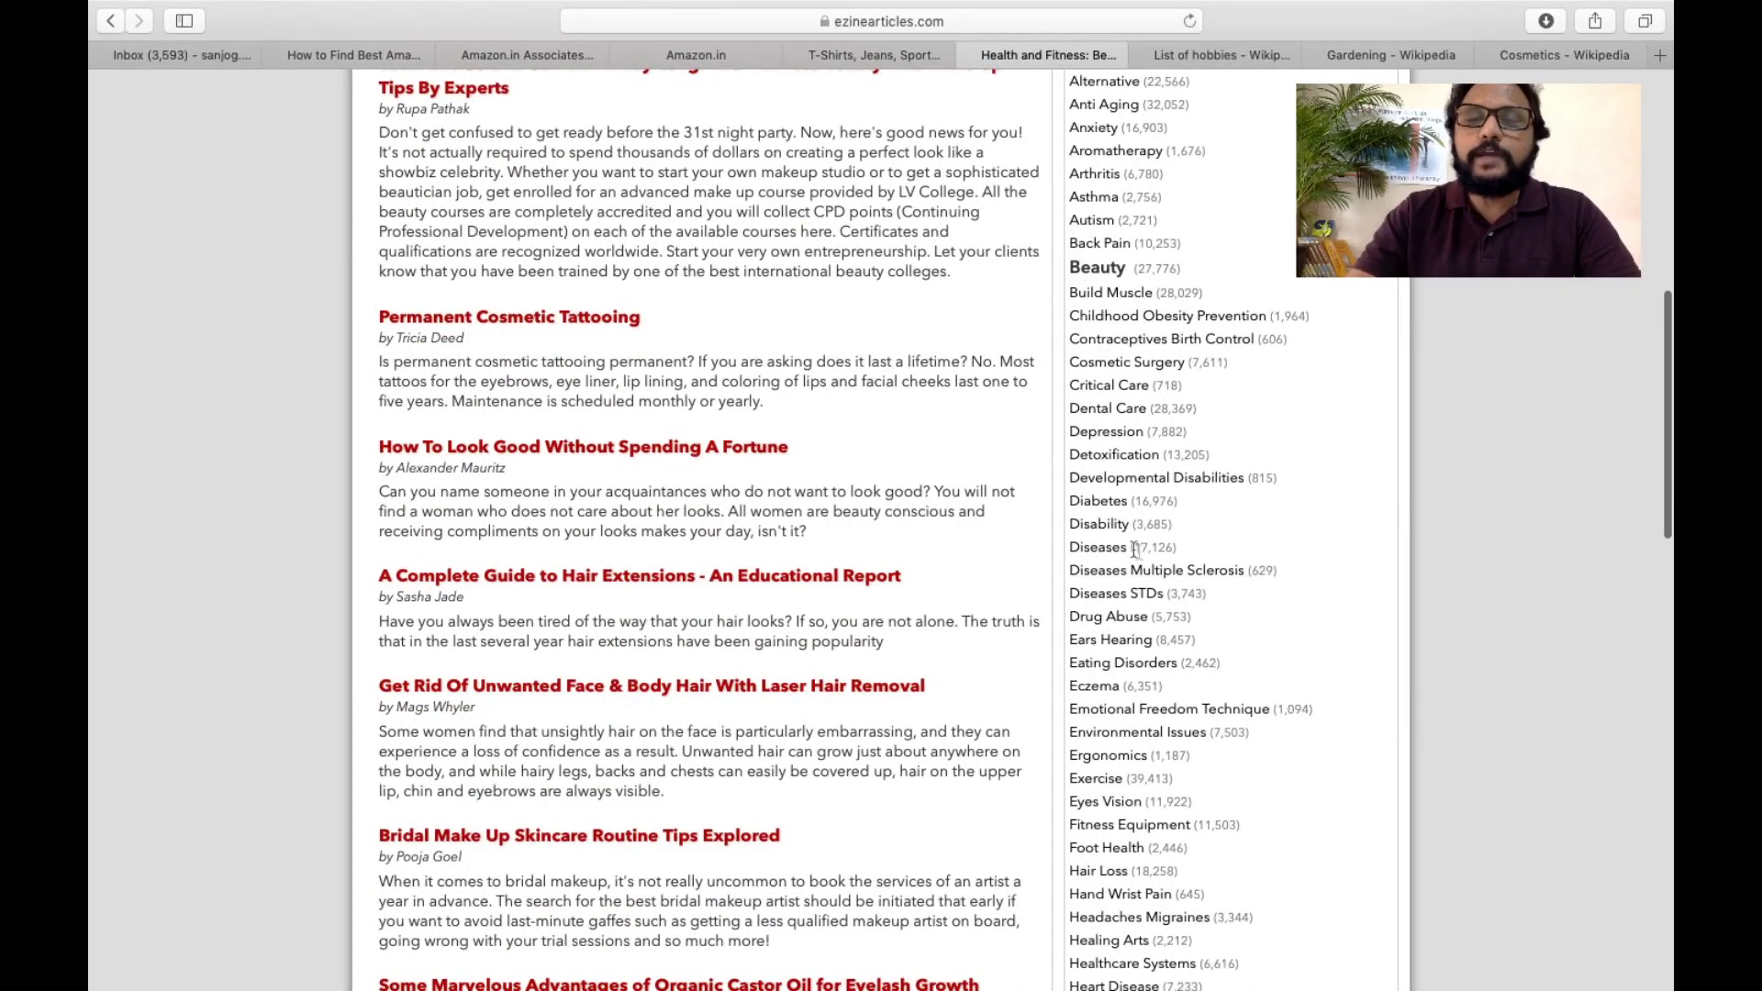
- Open the Exercise category from the list of further Health and Fitness categories
{"action": "scroll", "coordinate": [1136, 549], "scroll_direction": "down", "scroll_amount": 3}
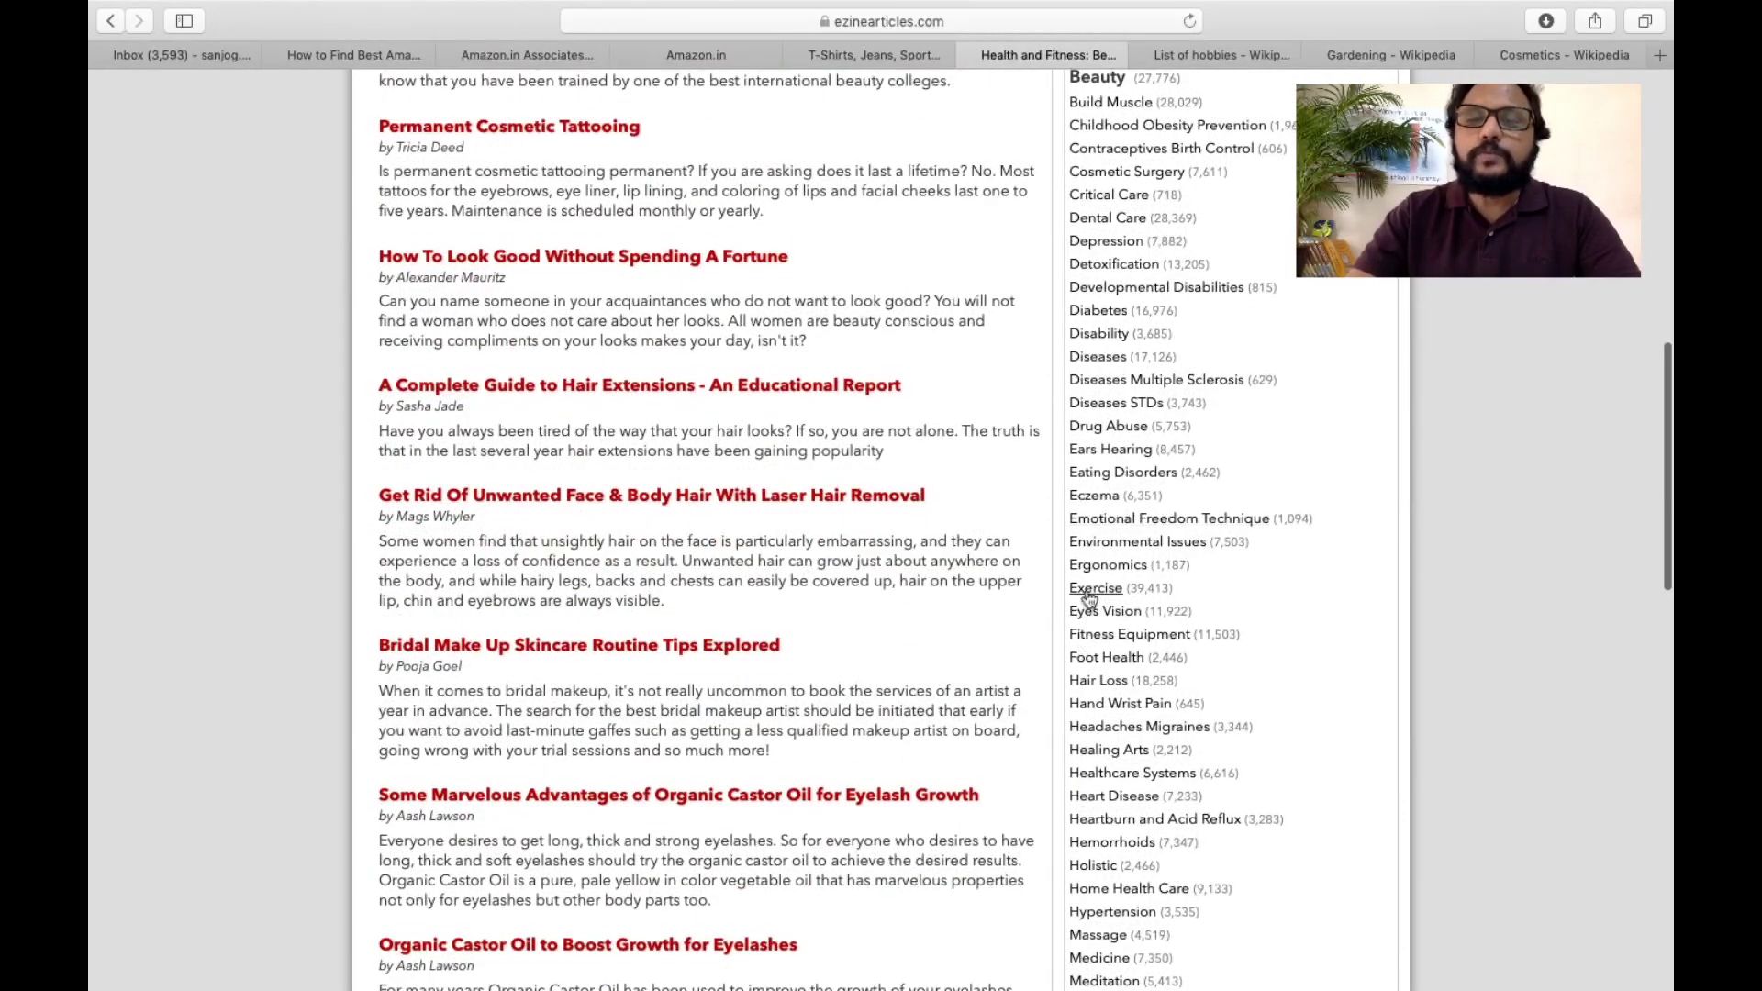
{"action": "left_click", "coordinate": [1089, 592]}
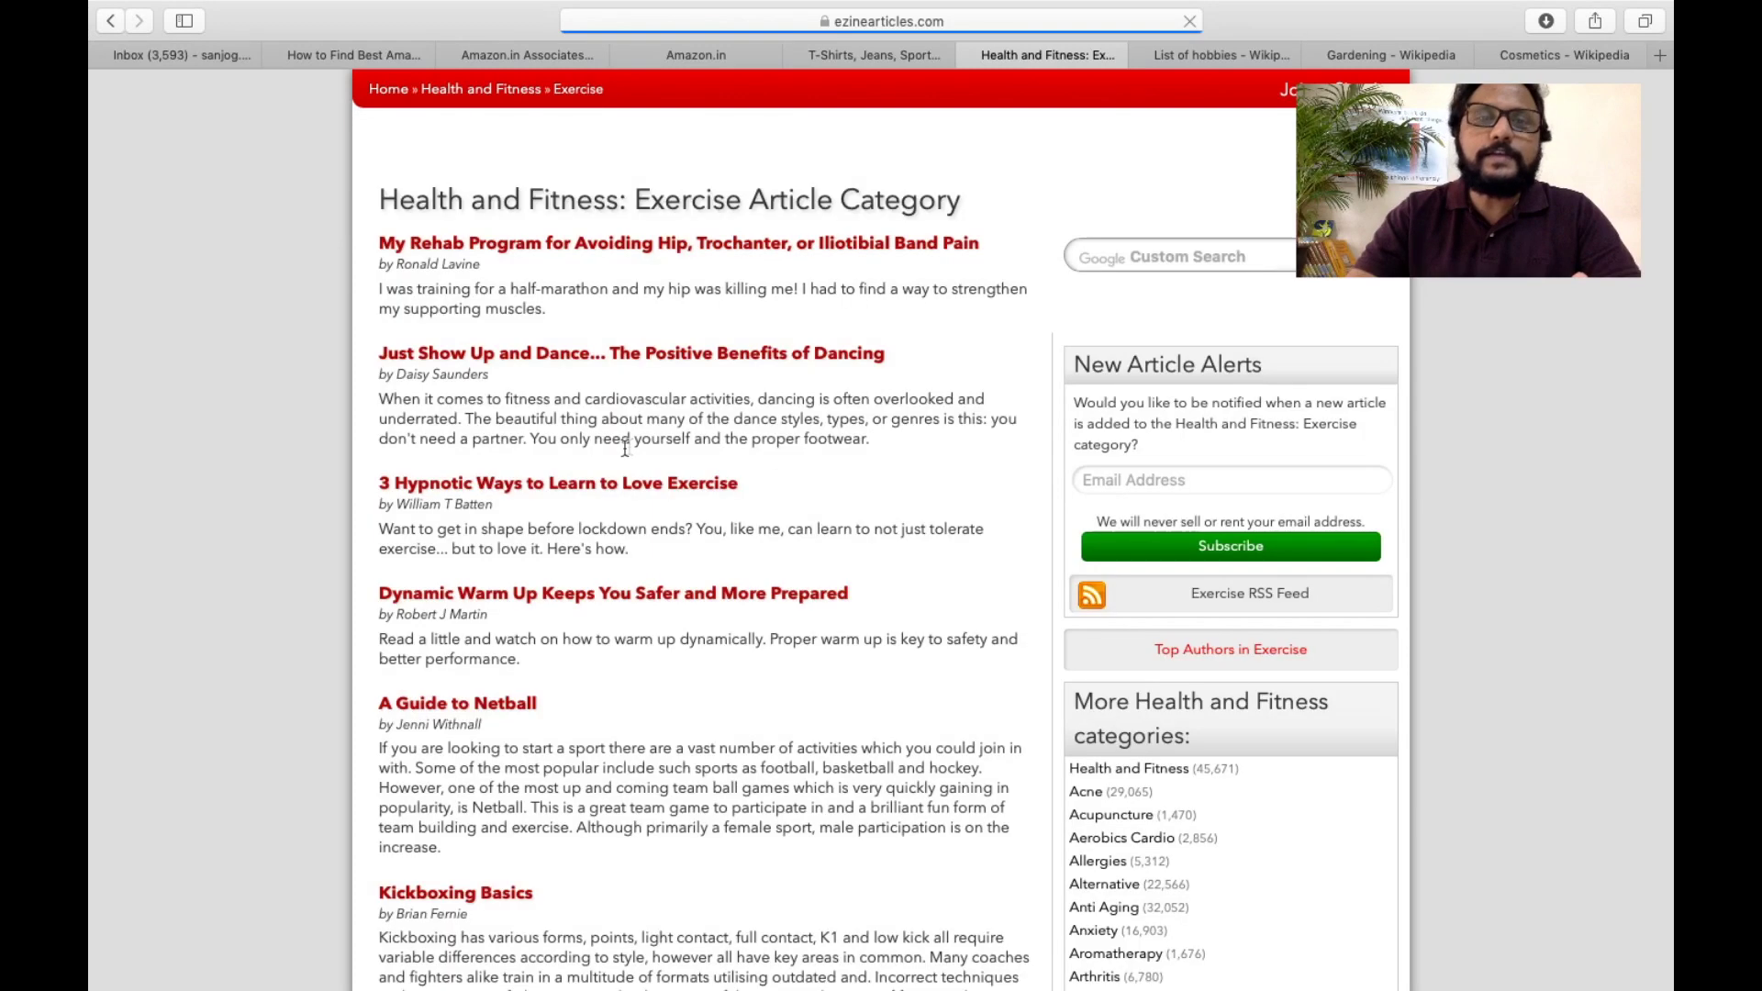
- Look through the Exercise category's article titles and the related Health and Fitness categories for niche ideas
{"action": "scroll", "coordinate": [545, 635], "scroll_direction": "down", "scroll_amount": 5}
{"action": "scroll", "coordinate": [545, 635], "scroll_direction": "down", "scroll_amount": 3}
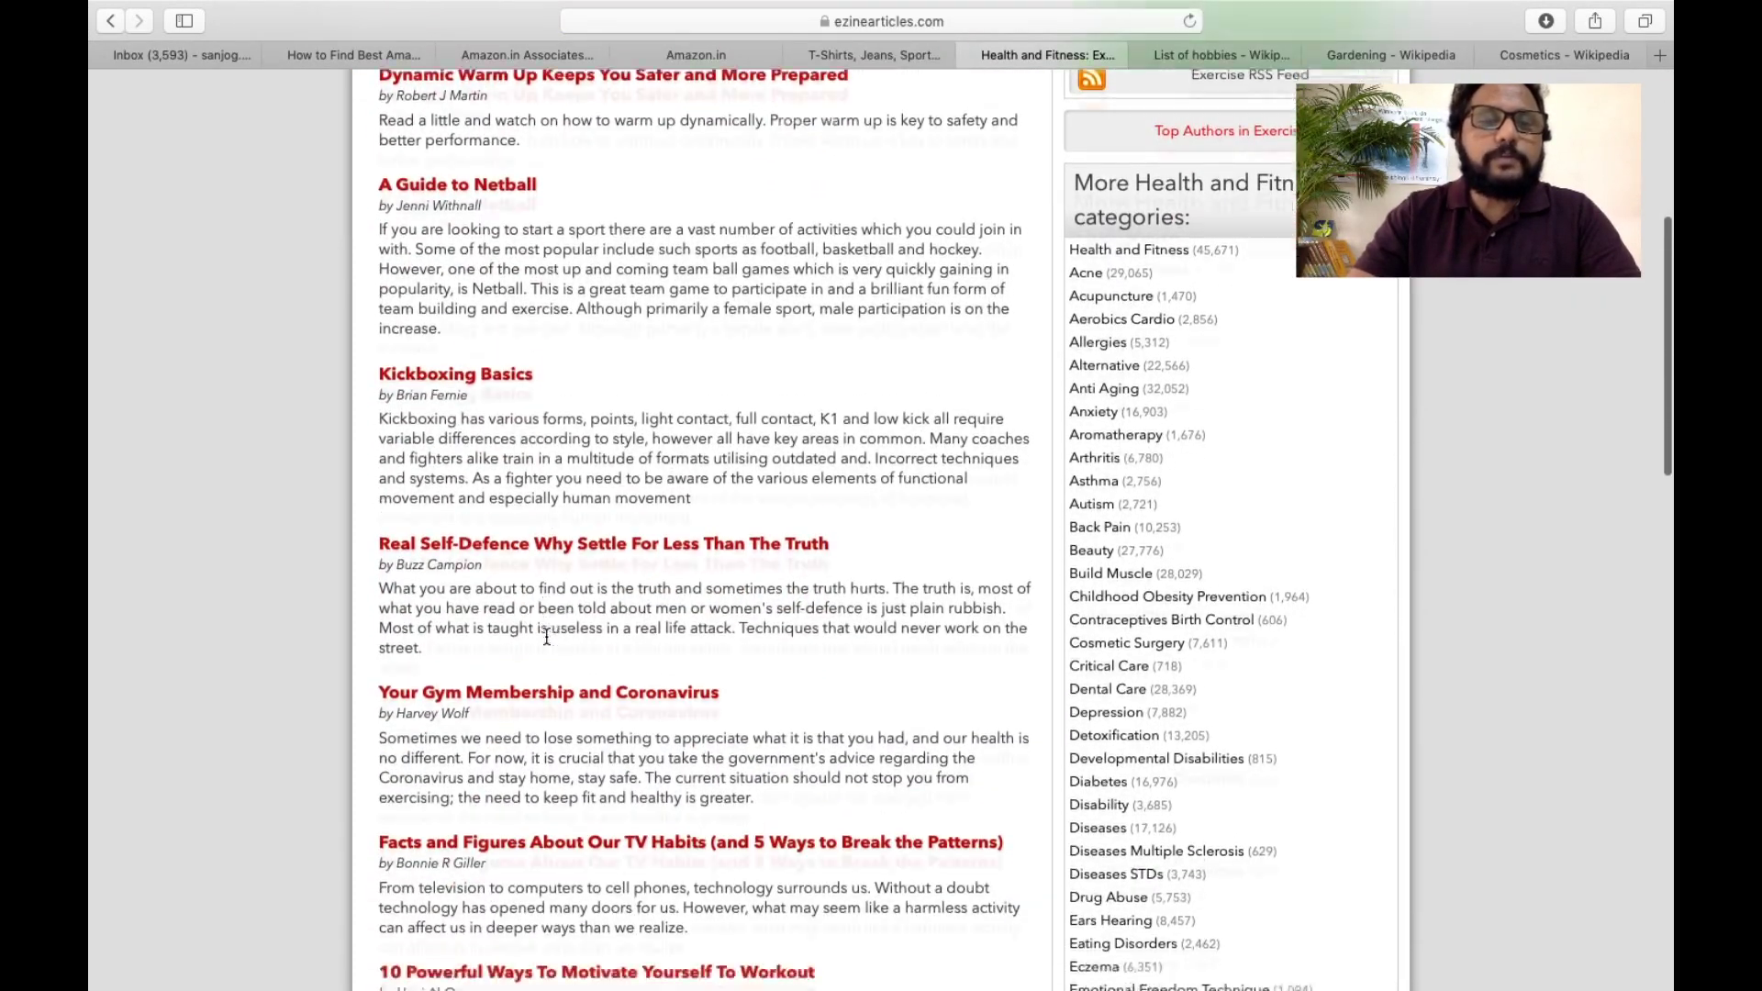
{"action": "scroll", "coordinate": [545, 635], "scroll_direction": "down", "scroll_amount": 6}
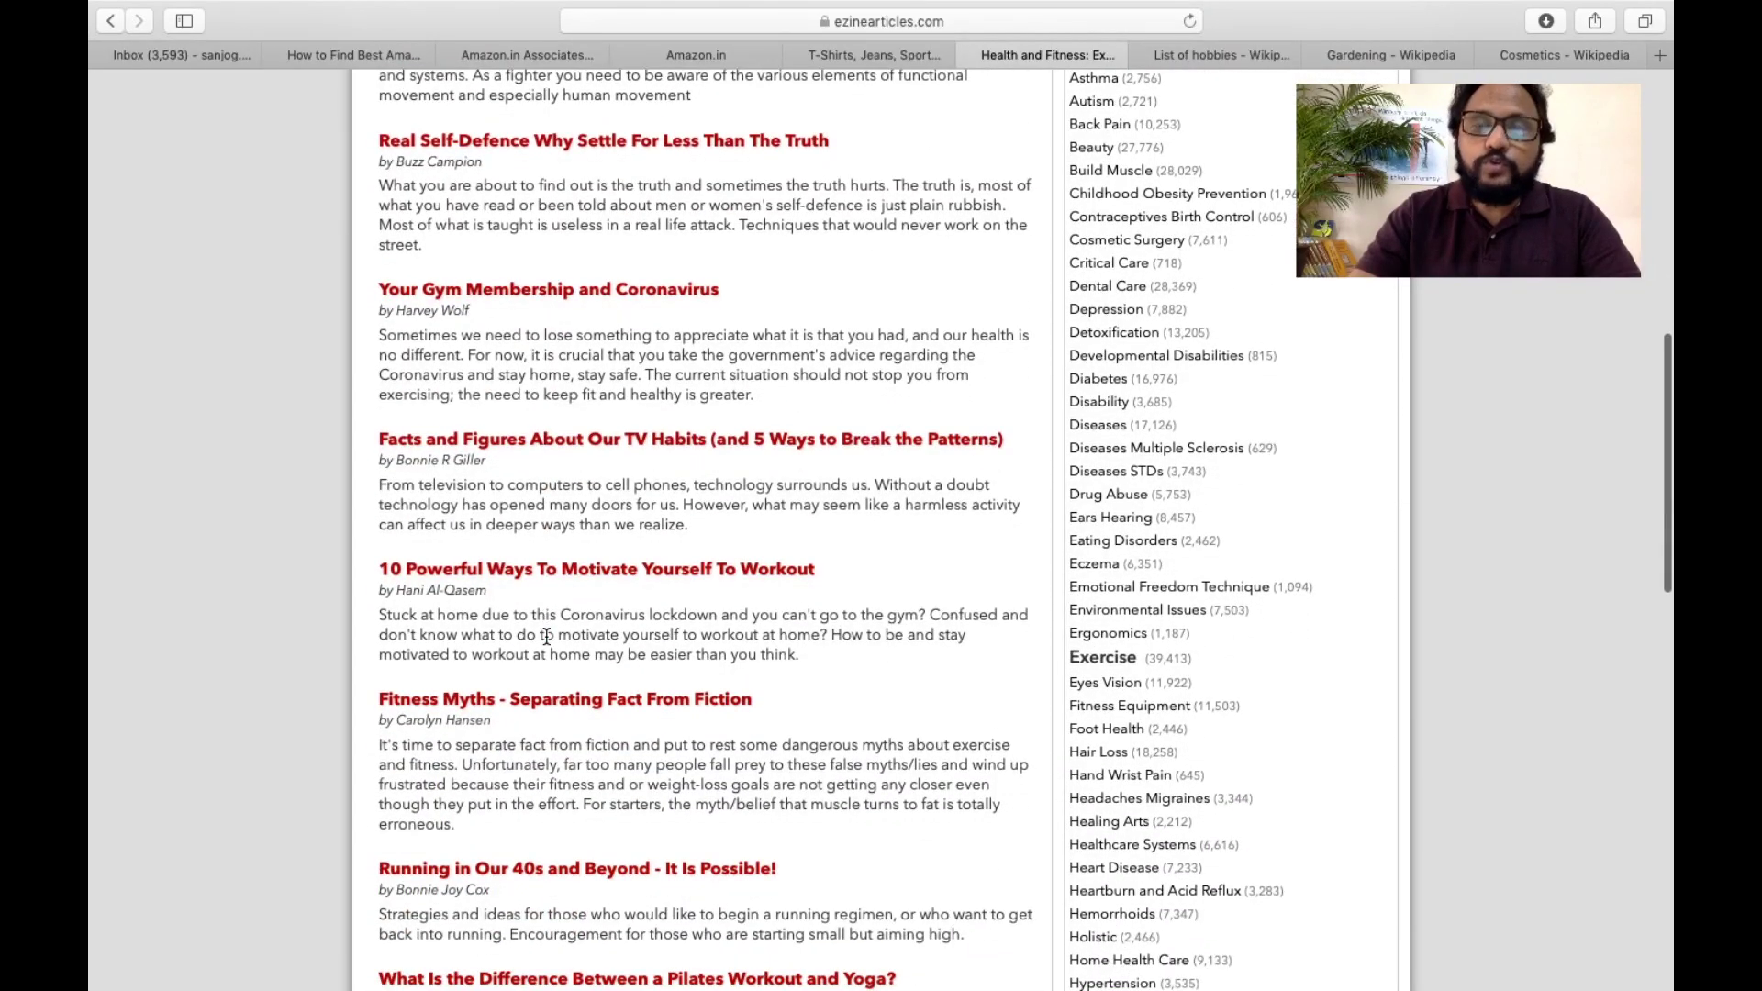
{"action": "scroll", "coordinate": [547, 635], "scroll_direction": "down", "scroll_amount": 6}
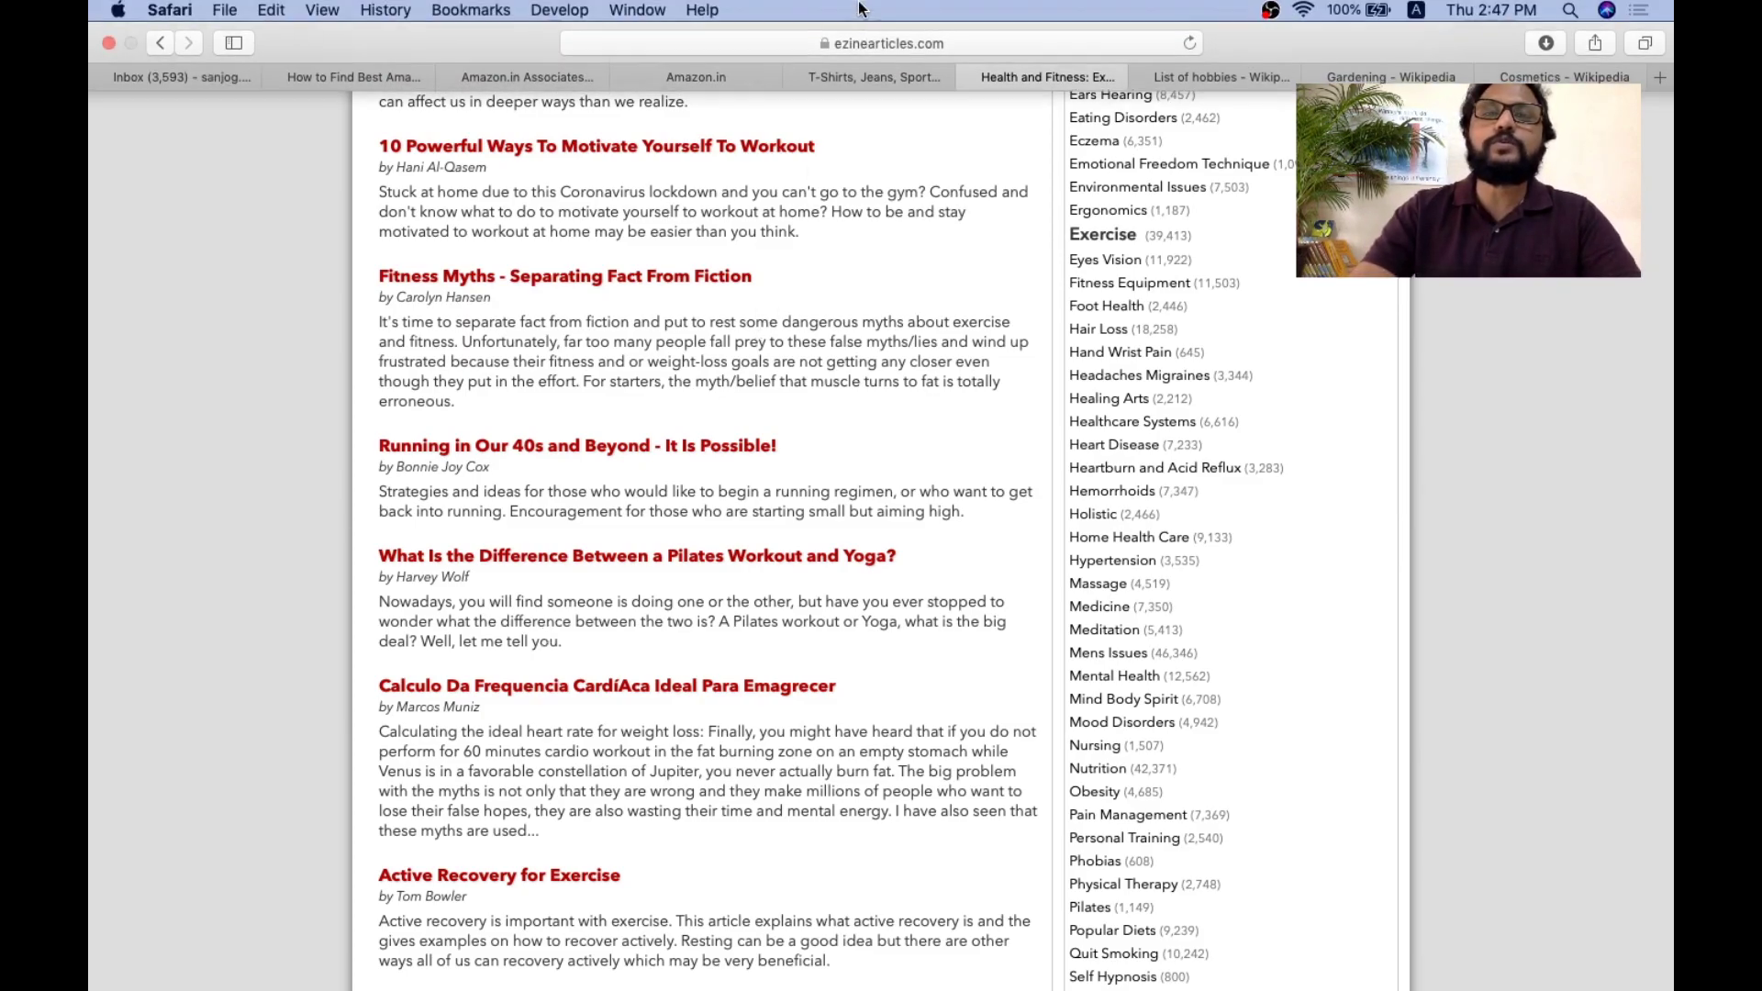
- Switch to the Google Trends comparison of T-Shirts, Jeans, Sportswear and Trousers and examine interest over time, subregion breakdowns and related queries
{"action": "left_click", "coordinate": [832, 79]}
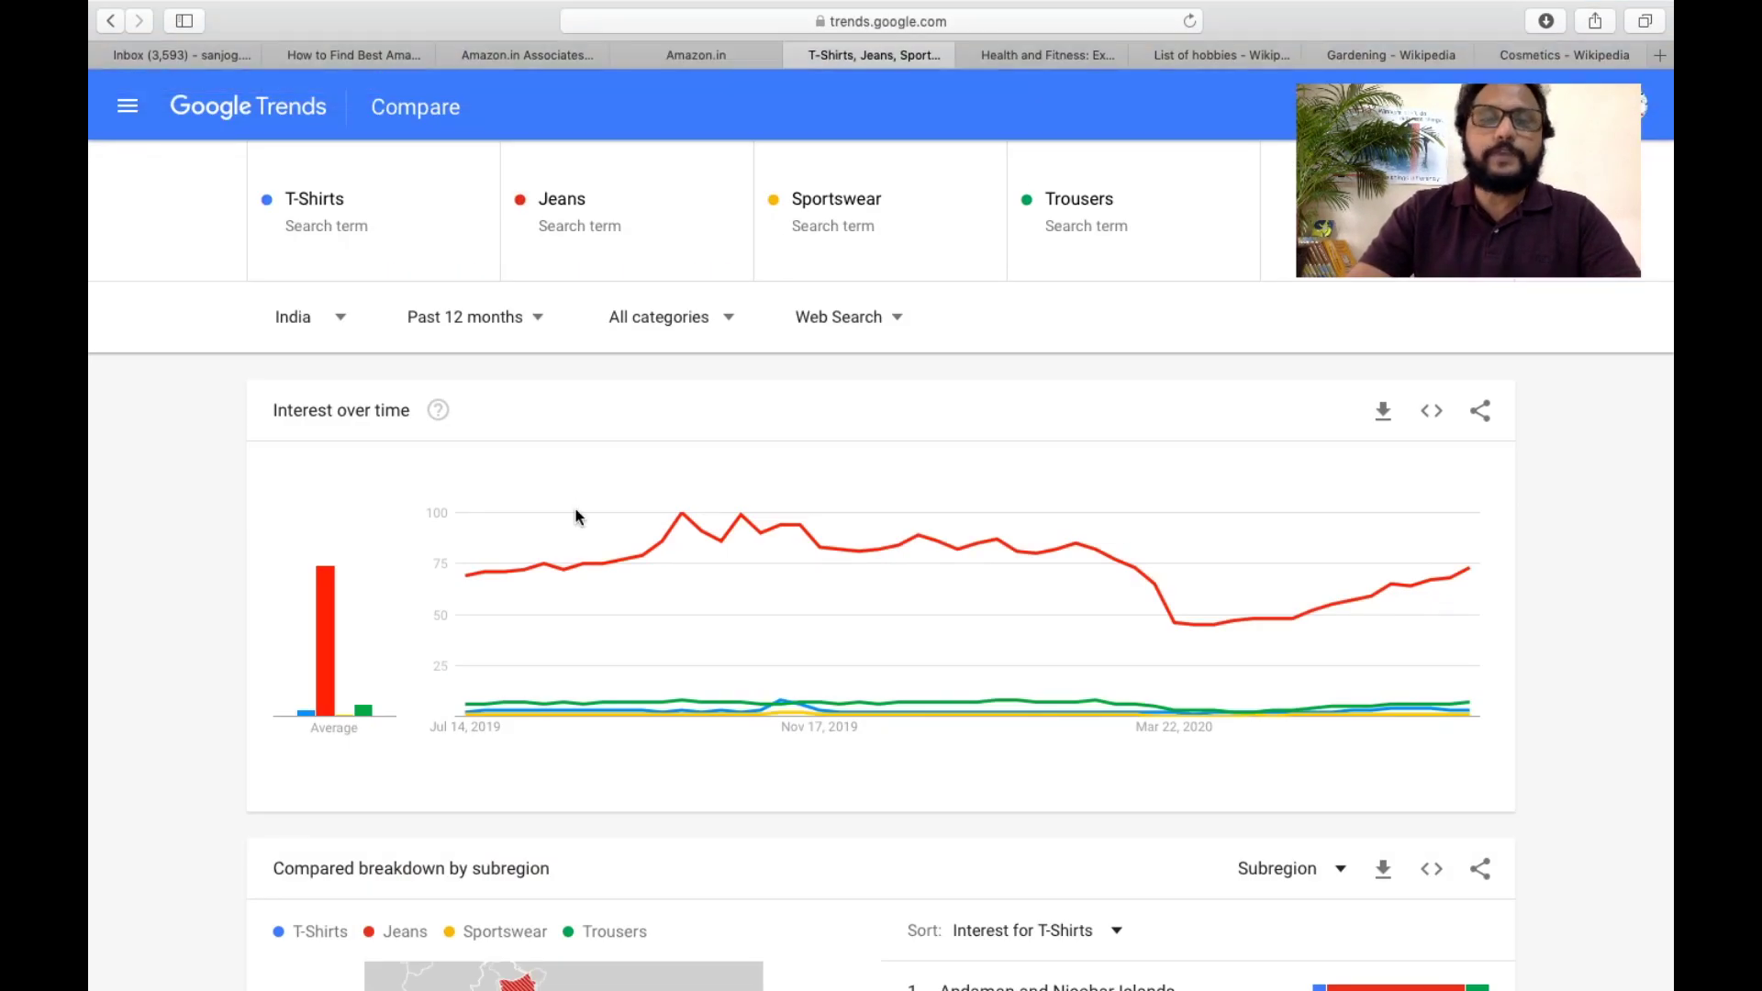
{"action": "scroll", "coordinate": [576, 512], "scroll_direction": "down", "scroll_amount": 10}
{"action": "scroll", "coordinate": [576, 511], "scroll_direction": "up", "scroll_amount": 3}
{"action": "scroll", "coordinate": [578, 516], "scroll_direction": "up", "scroll_amount": 6}
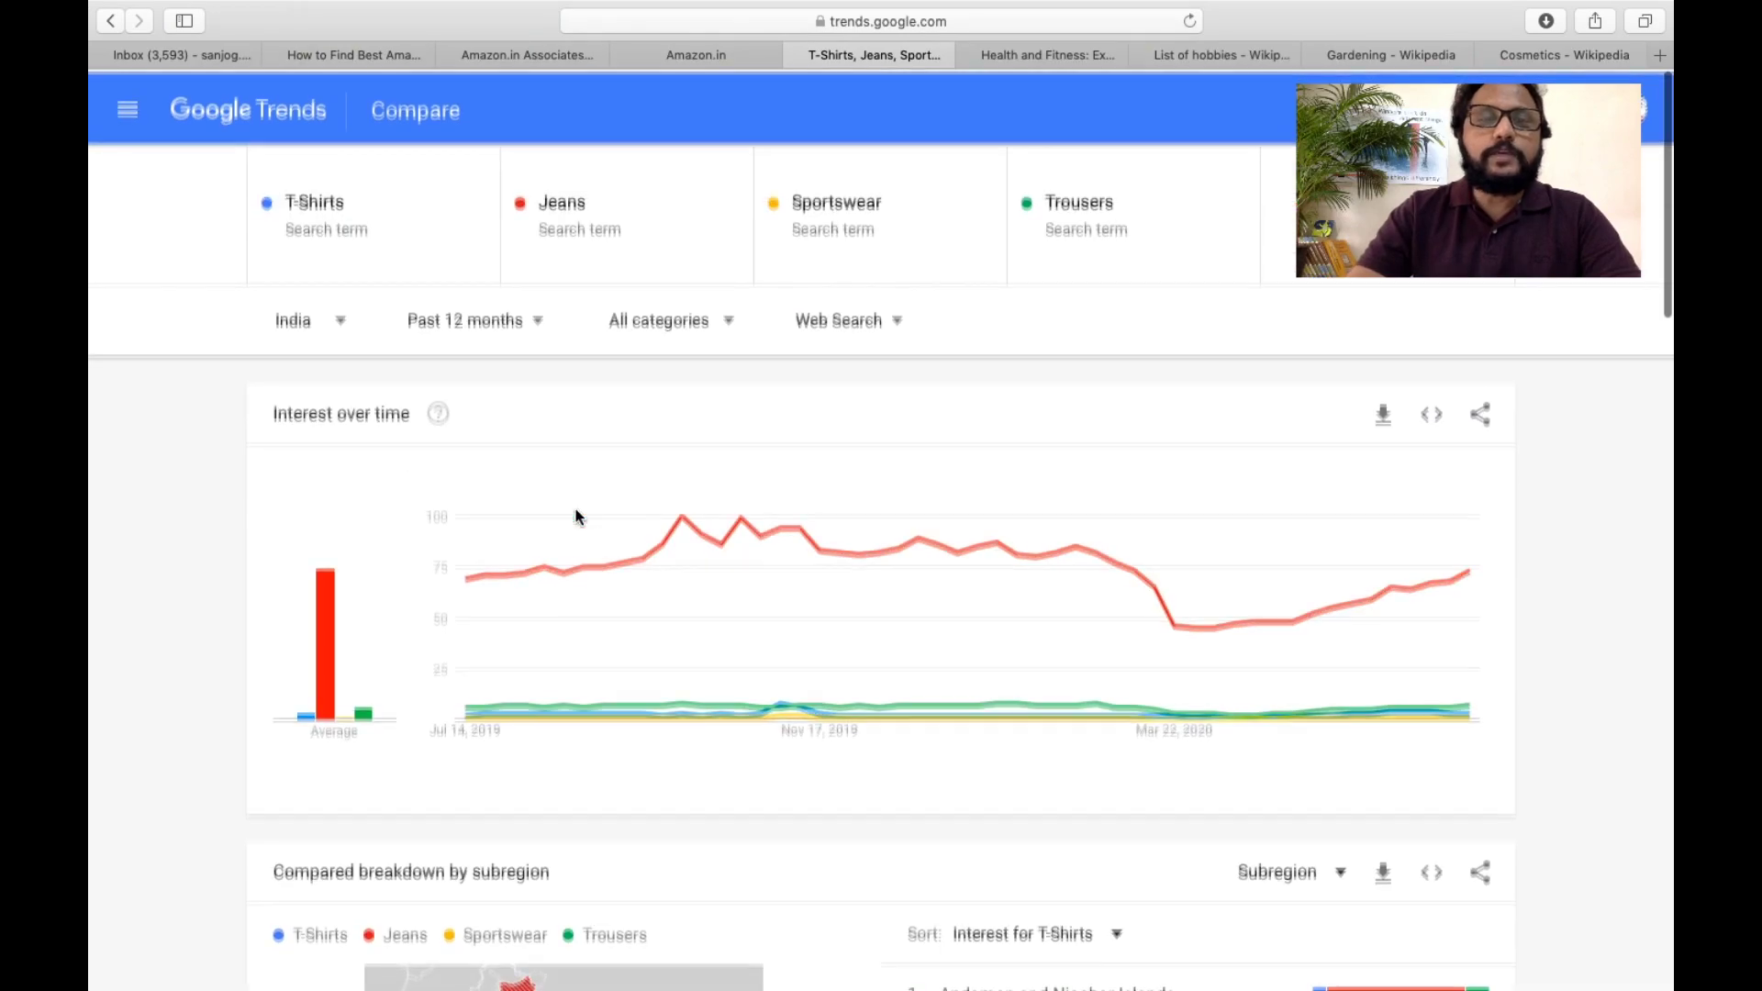
{"action": "scroll", "coordinate": [543, 381], "scroll_direction": "down", "scroll_amount": 10}
{"action": "scroll", "coordinate": [543, 382], "scroll_direction": "up", "scroll_amount": 10}
{"action": "scroll", "coordinate": [456, 628], "scroll_direction": "down", "scroll_amount": 2}
{"action": "scroll", "coordinate": [456, 628], "scroll_direction": "down", "scroll_amount": 10}
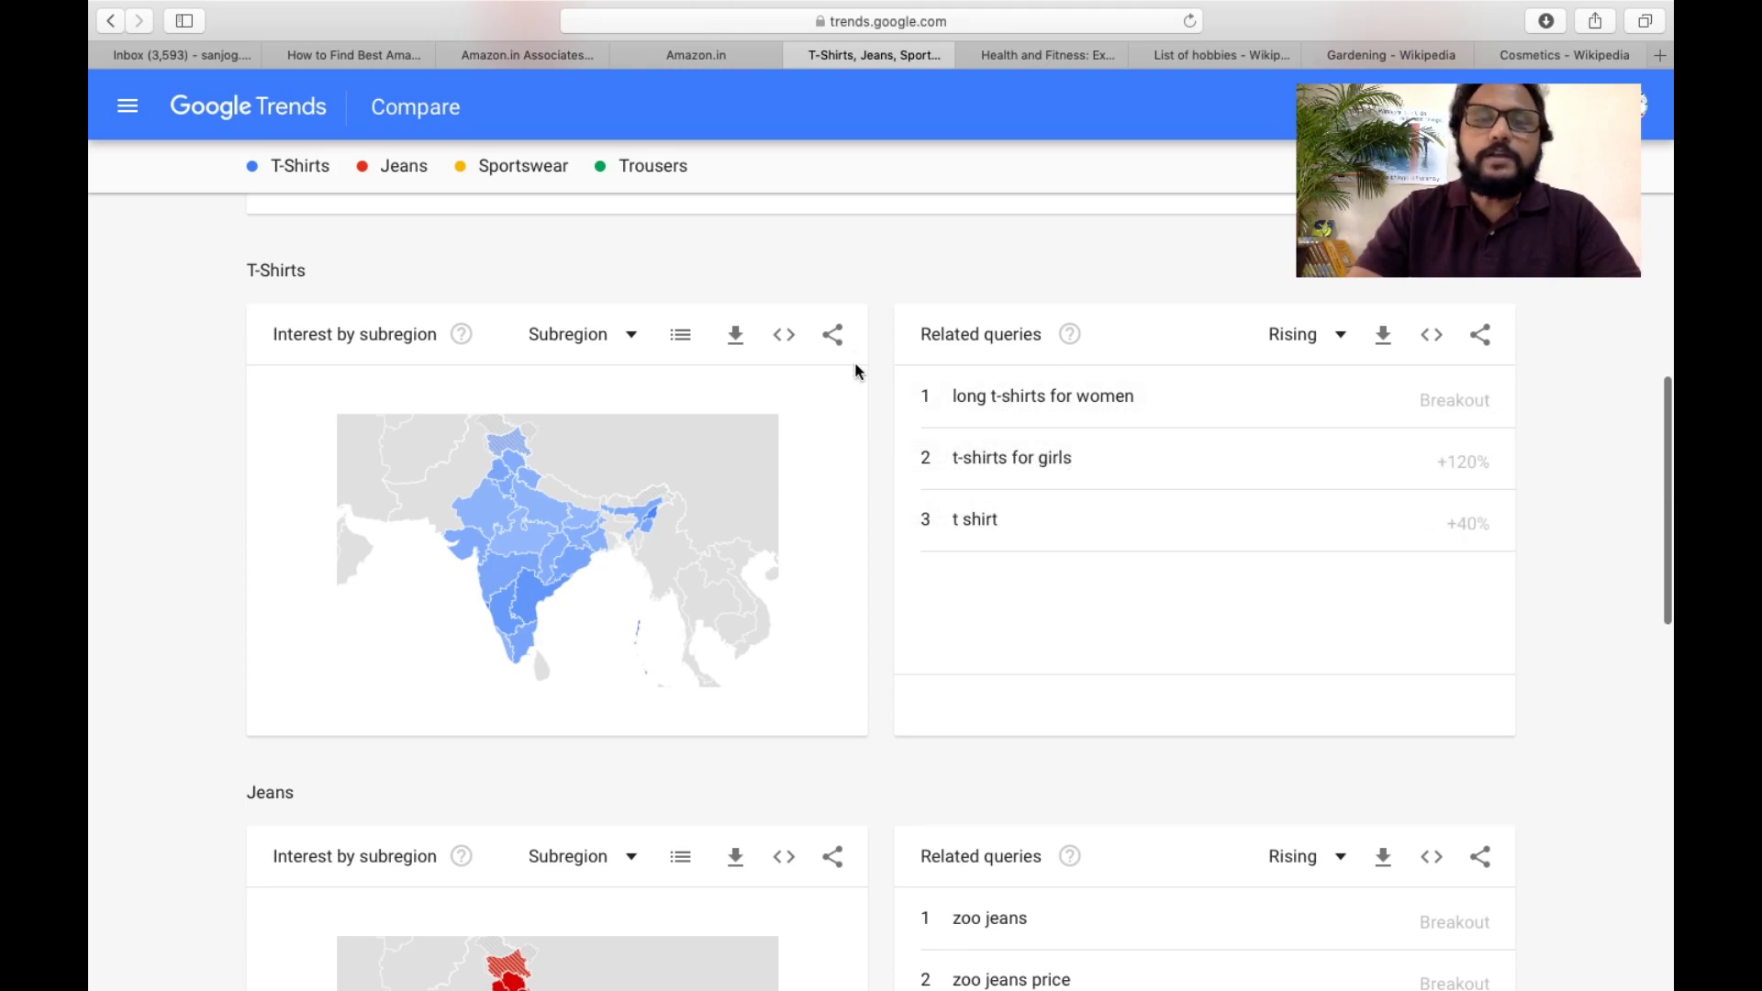
{"action": "scroll", "coordinate": [491, 643], "scroll_direction": "down", "scroll_amount": 3}
{"action": "mouse_move", "coordinate": [491, 417]}
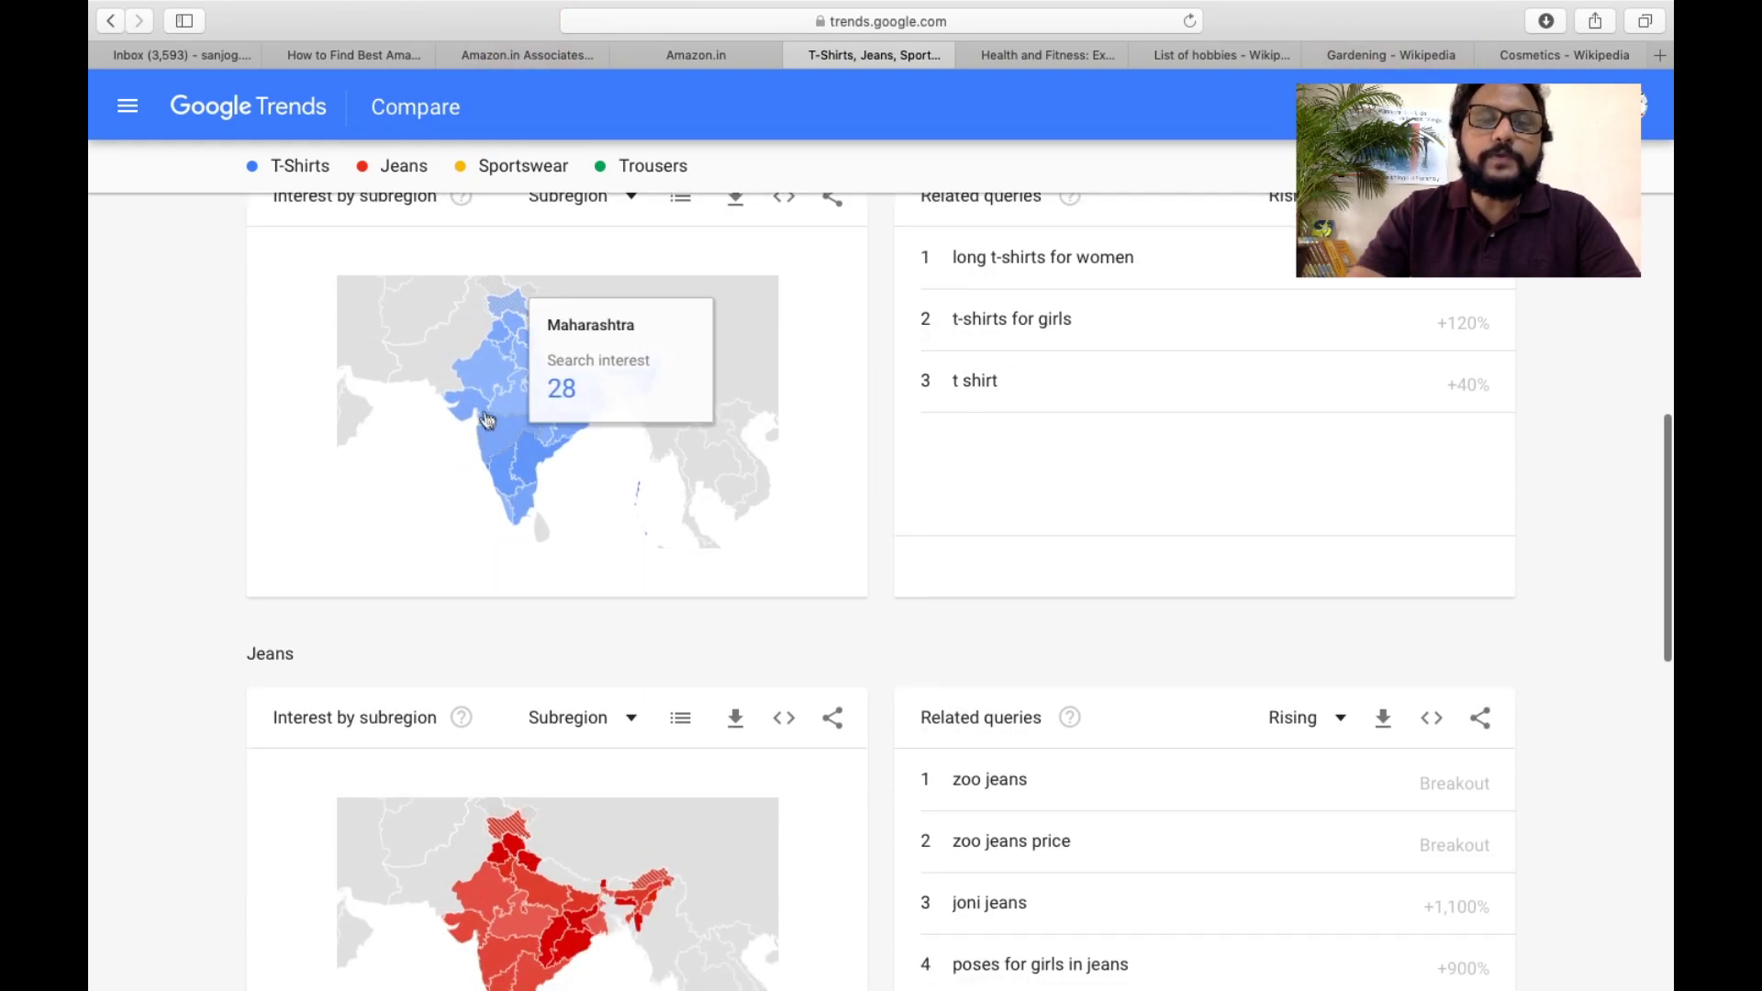
{"action": "scroll", "coordinate": [628, 493], "scroll_direction": "up", "scroll_amount": 5}
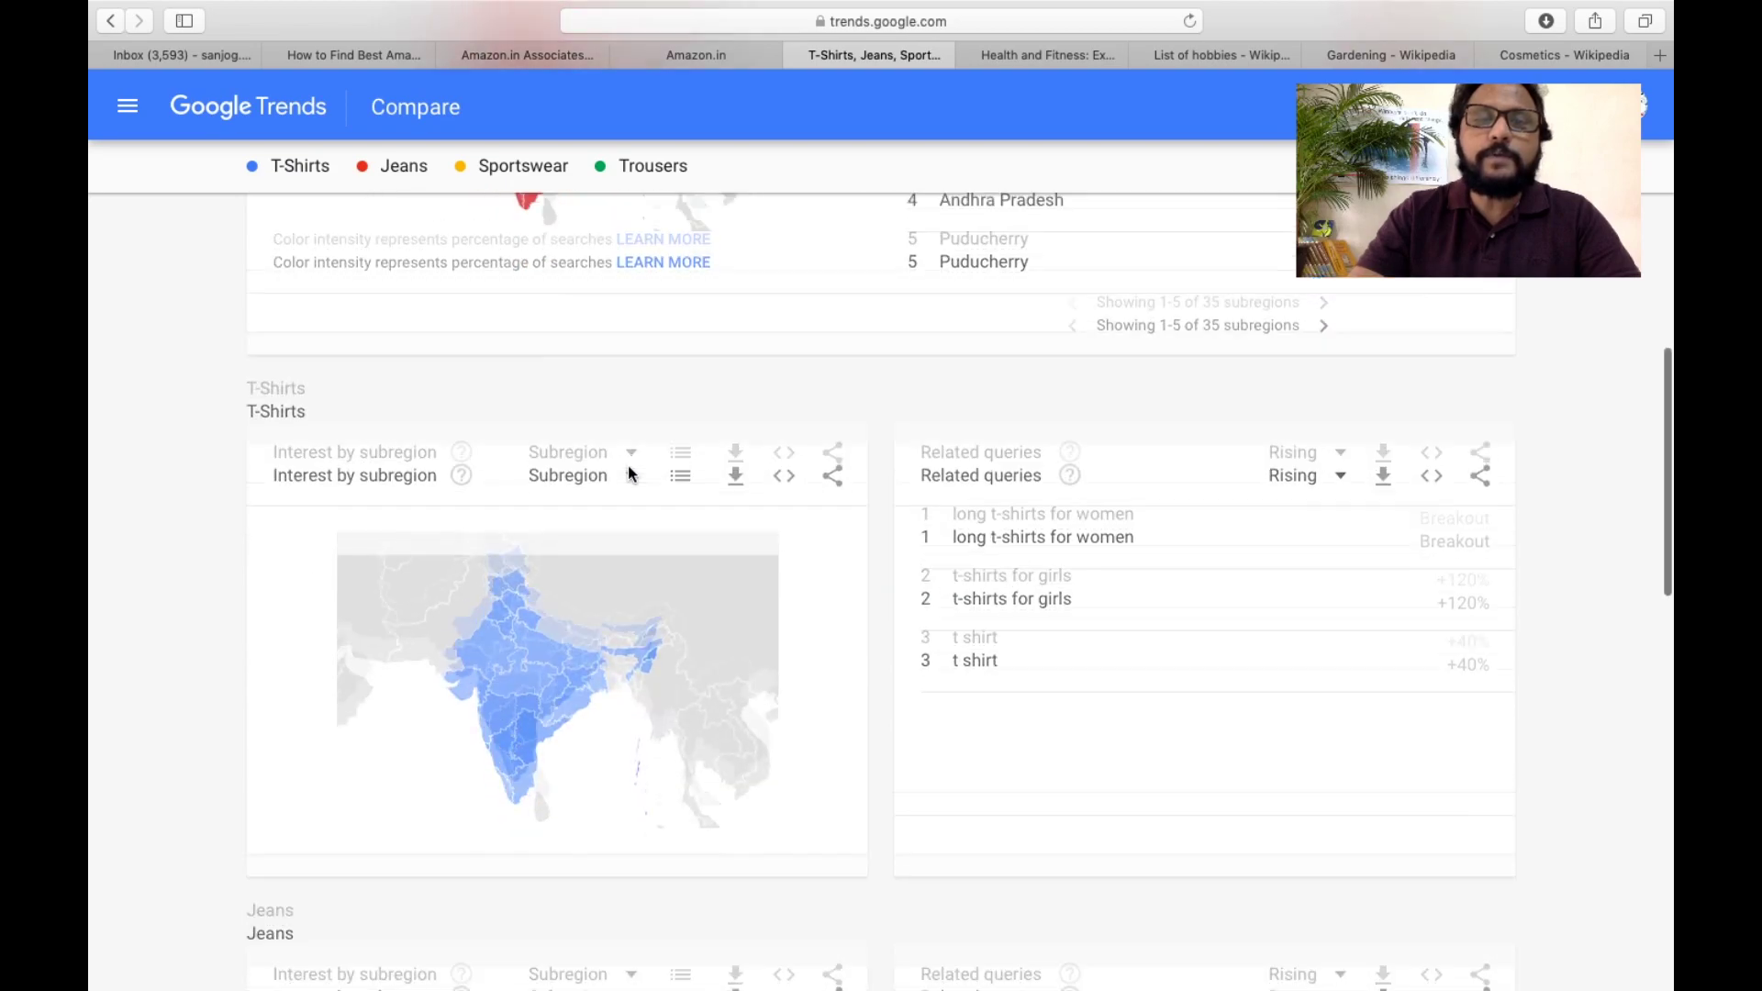
{"action": "scroll", "coordinate": [629, 470], "scroll_direction": "up", "scroll_amount": 5}
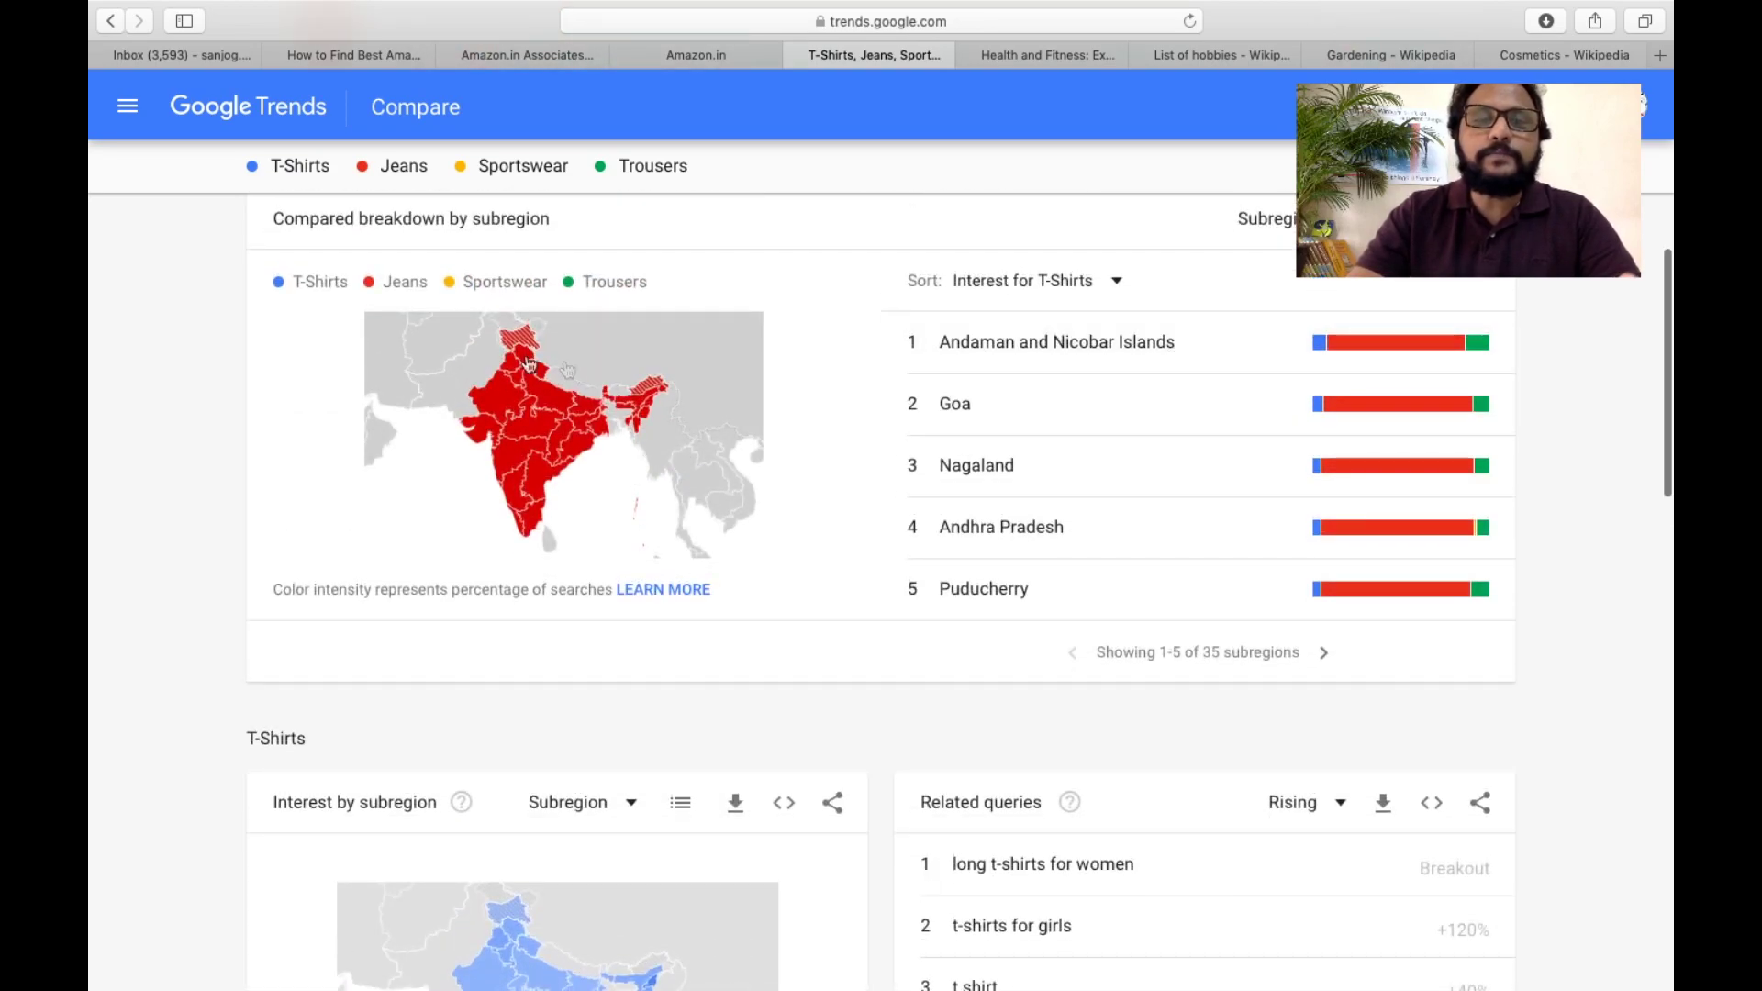
{"action": "mouse_move", "coordinate": [1354, 351]}
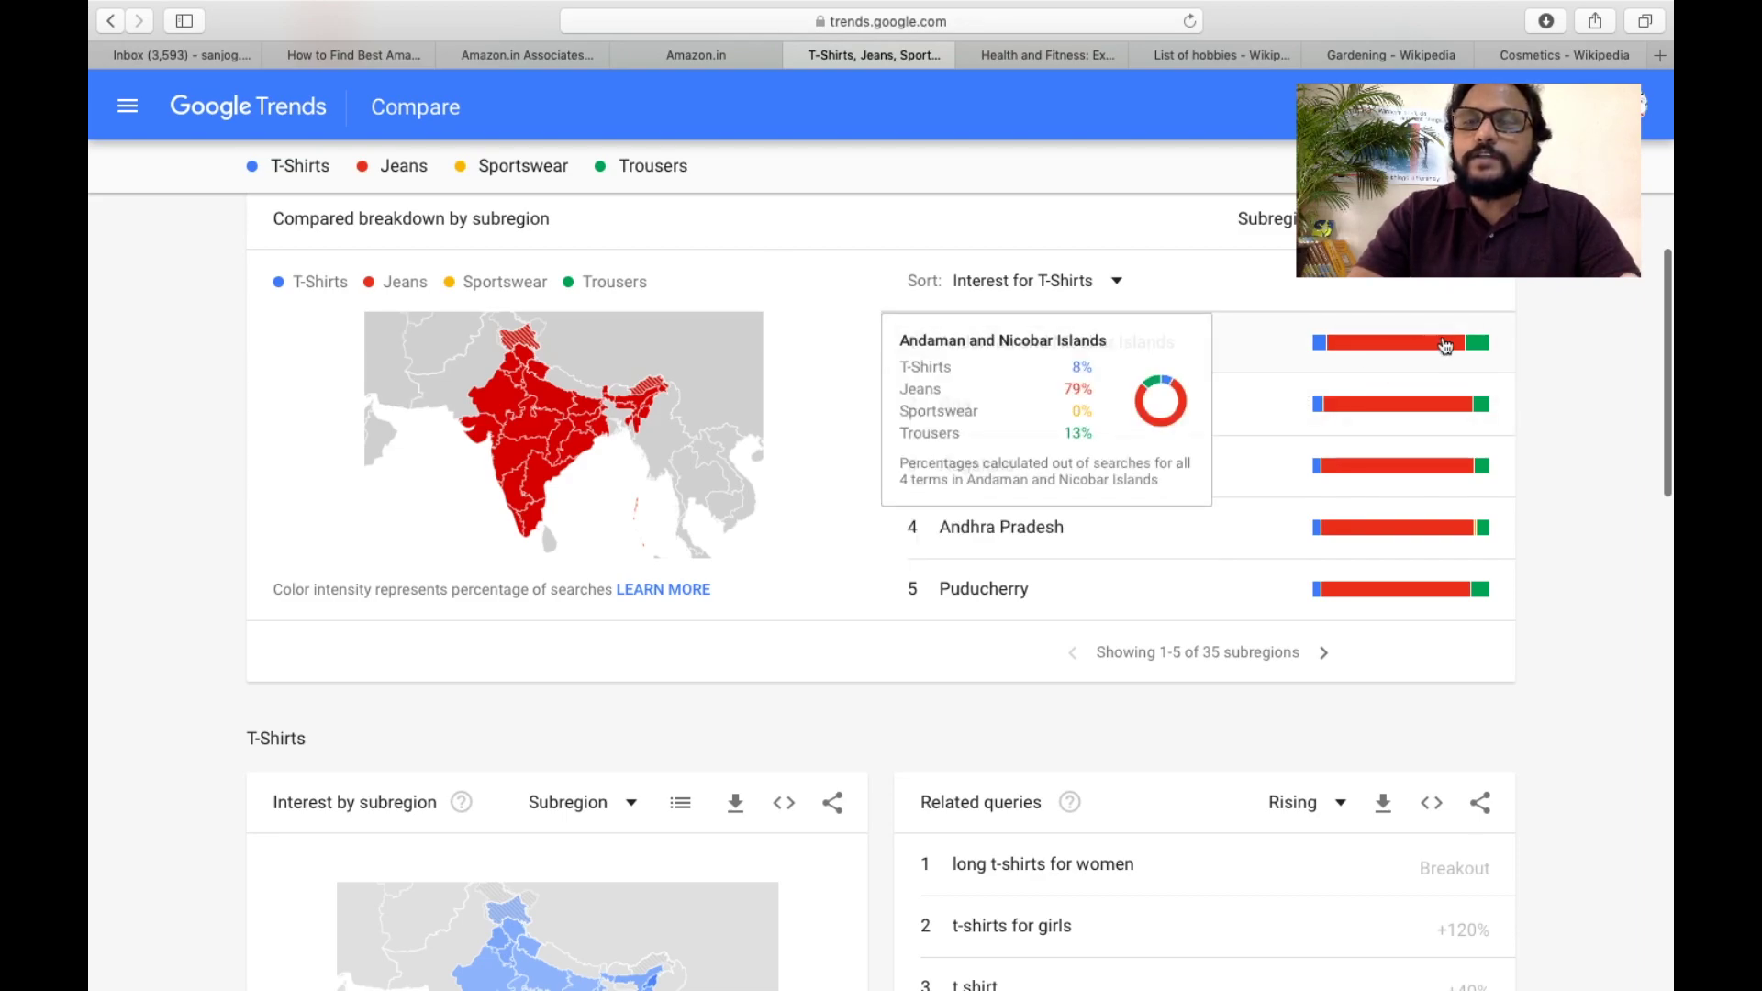